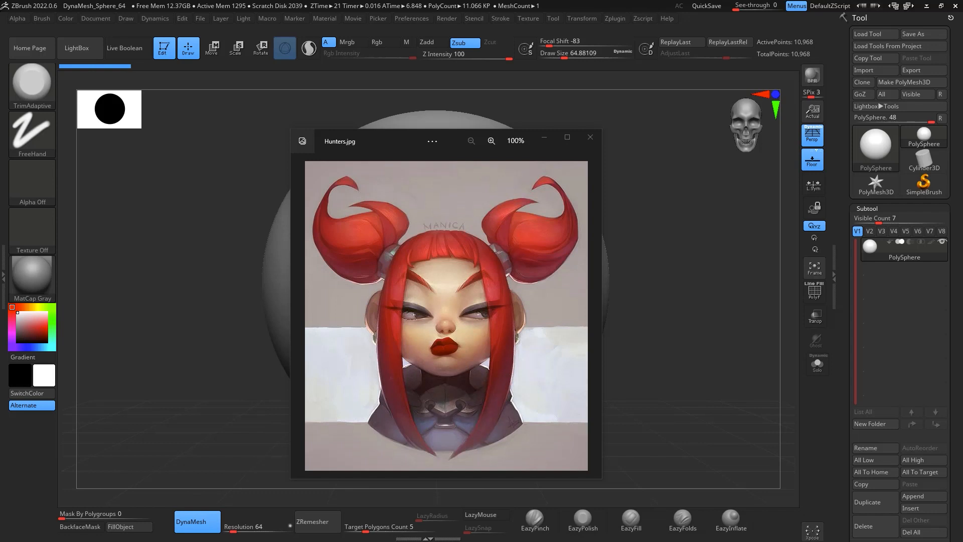
Step: Switch back to ZBrush from the reference image viewer
key(alt+Tab)
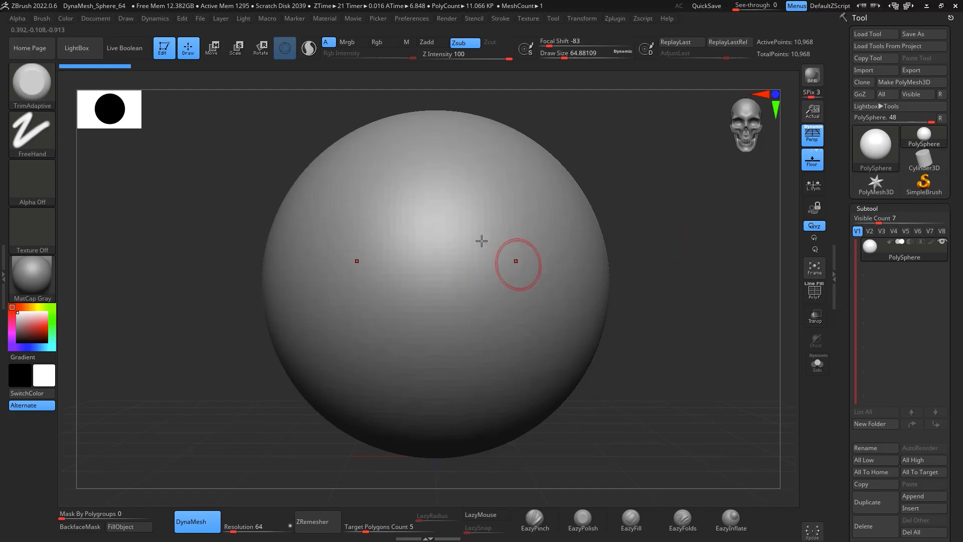
key(comma)
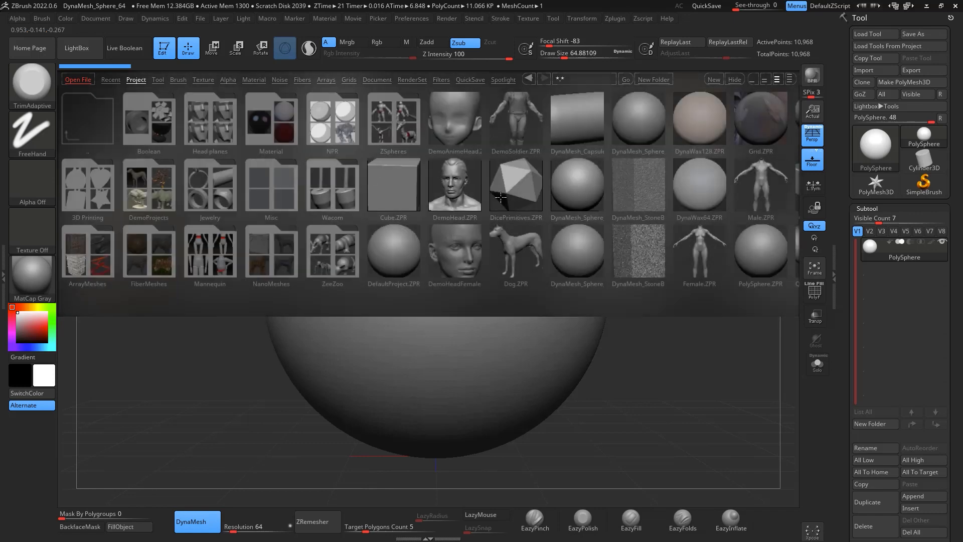
key(comma)
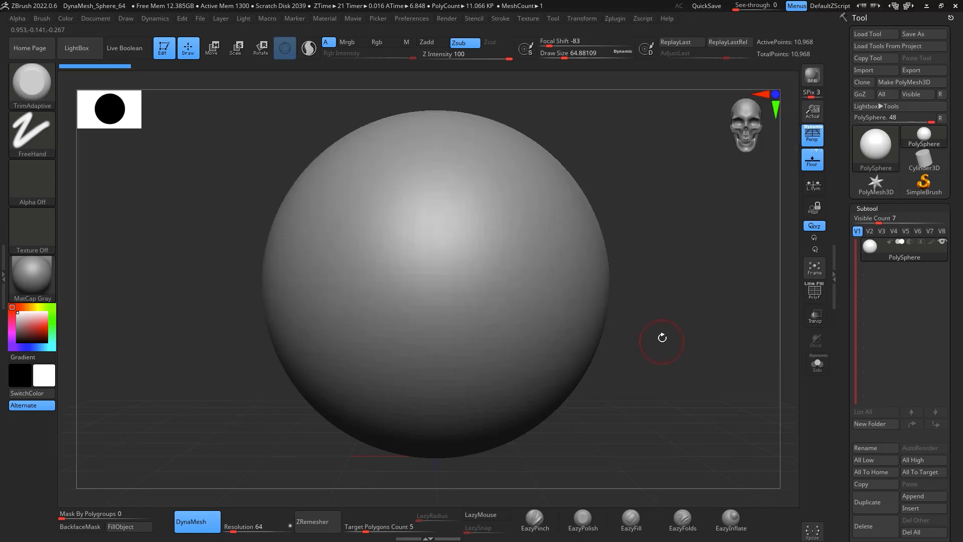
Step: Enlarge the brush draw size to about 576 and turn off perspective in the viewport
alt+drag(678, 307, 714, 229)
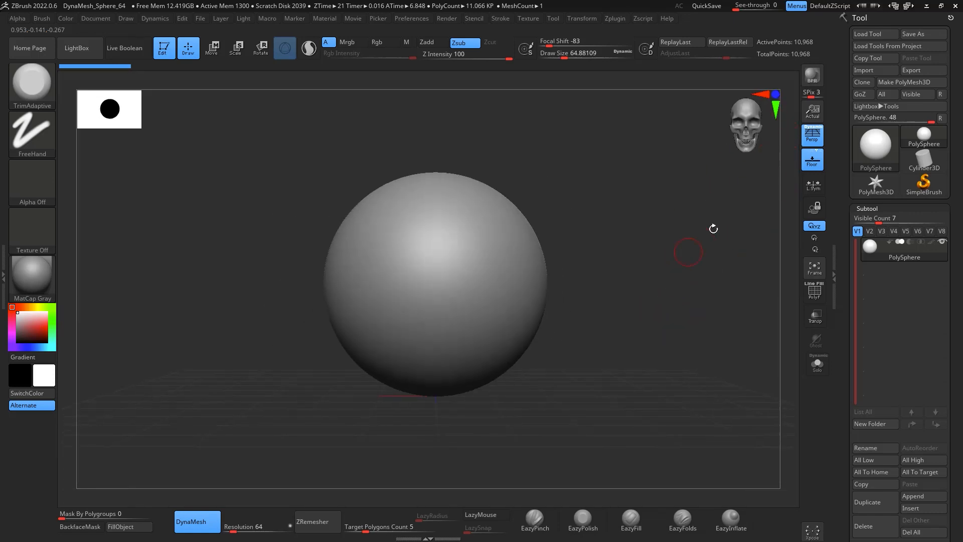
key(space)
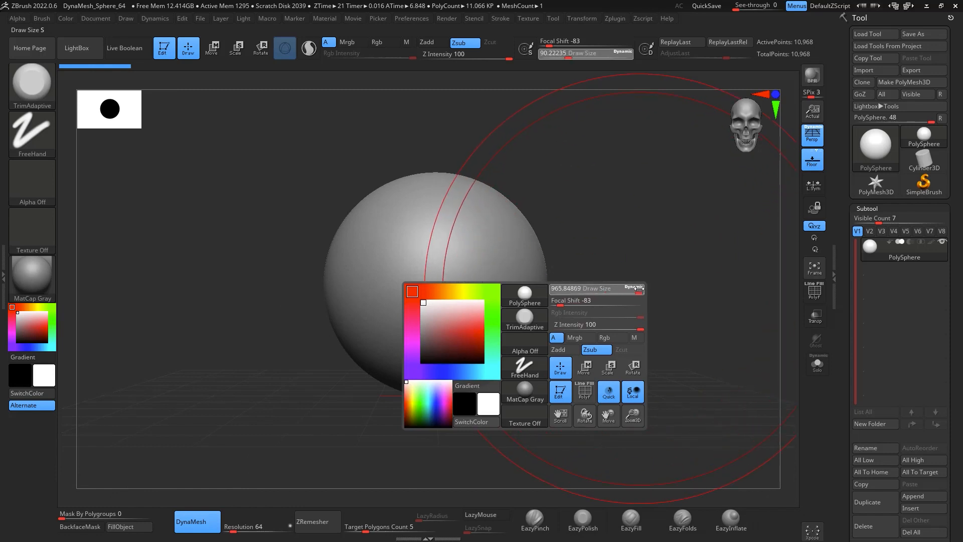
drag(618, 287, 690, 228)
click(814, 136)
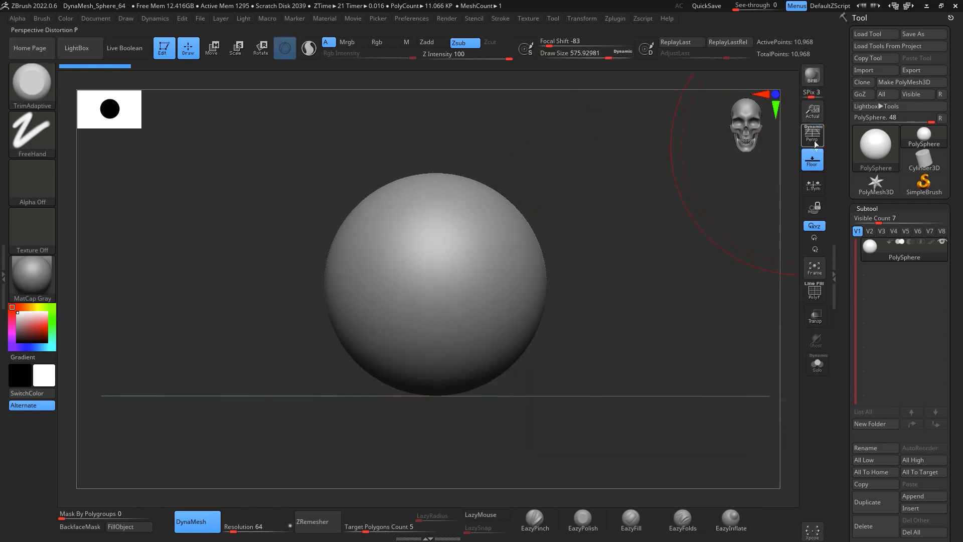
ctrl+right_drag(664, 242, 657, 268)
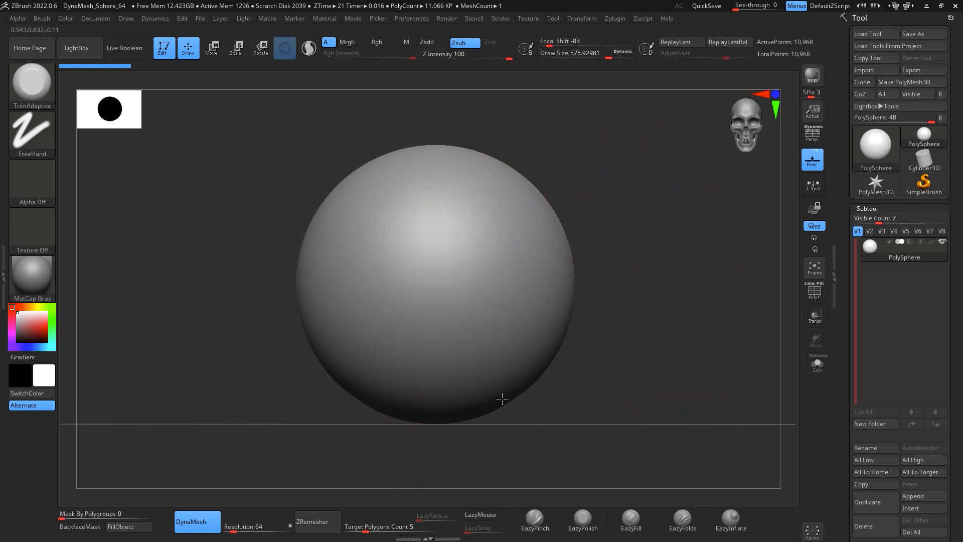
Step: Select the Move brush and pull the sphere's lower edge, undoing the last stroke
key(b)
key(m)
key(v)
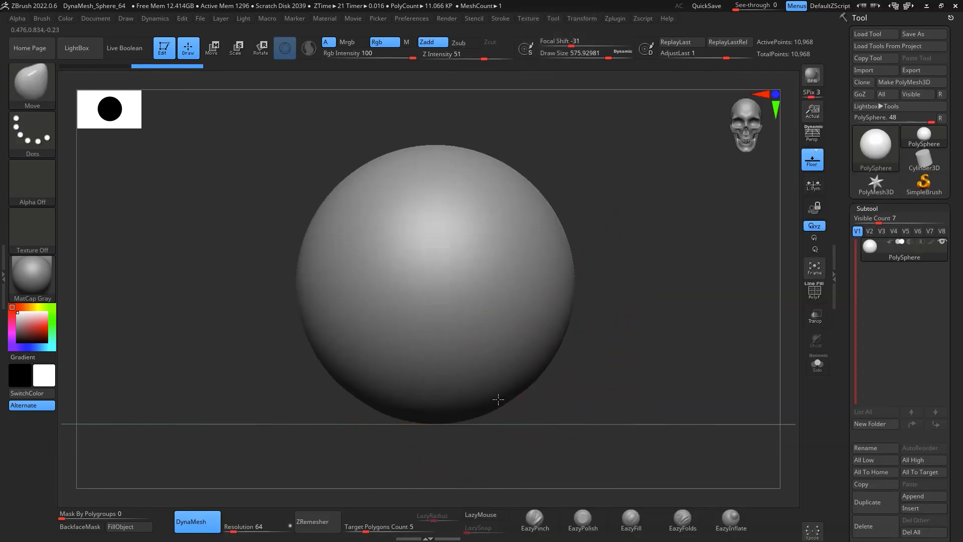
drag(493, 378, 494, 377)
shift+right_drag(615, 384, 593, 387)
key(ctrl+z)
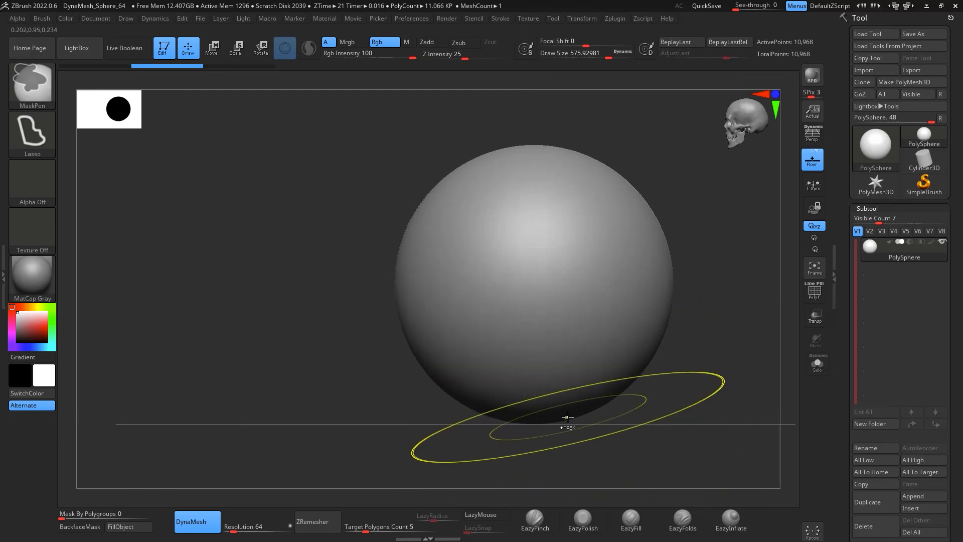
Step: Pull the sphere's lower and side areas with the Move brush to begin an egg-like head shape
drag(483, 399, 465, 410)
drag(408, 320, 422, 316)
drag(441, 230, 455, 232)
mouse_move(406, 281)
right_down()
mouse_move(428, 277)
mouse_move(453, 250)
right_up()
shift+right_drag(628, 260, 637, 256)
drag(472, 291, 485, 321)
right_drag(487, 339, 539, 349)
mouse_move(476, 372)
mouse_down()
mouse_move(459, 366)
mouse_move(484, 387)
mouse_up()
Step: Drag the jaw region downward and outward with the Move brush to lengthen the head
shift+right_drag(630, 404, 650, 411)
drag(485, 394, 490, 389)
mouse_move(502, 391)
right_down()
mouse_move(550, 396)
mouse_move(597, 420)
right_up()
drag(616, 409, 622, 407)
mouse_move(639, 418)
shift+right_down()
mouse_move(656, 401)
mouse_move(579, 365)
shift+right_up()
key(space)
drag(532, 275, 537, 276)
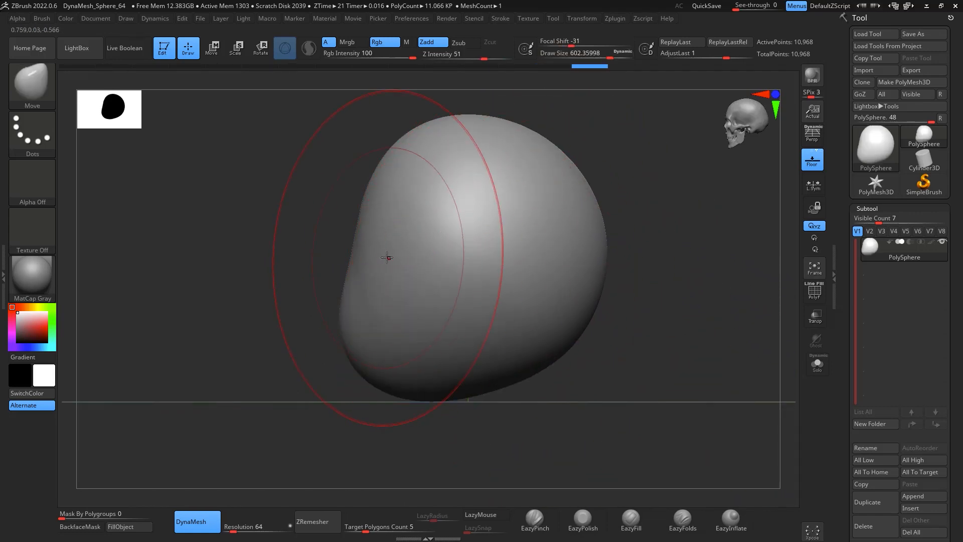
Step: Refine the head's cheeks and crown with further Move brush strokes
drag(438, 374, 435, 365)
drag(524, 359, 518, 347)
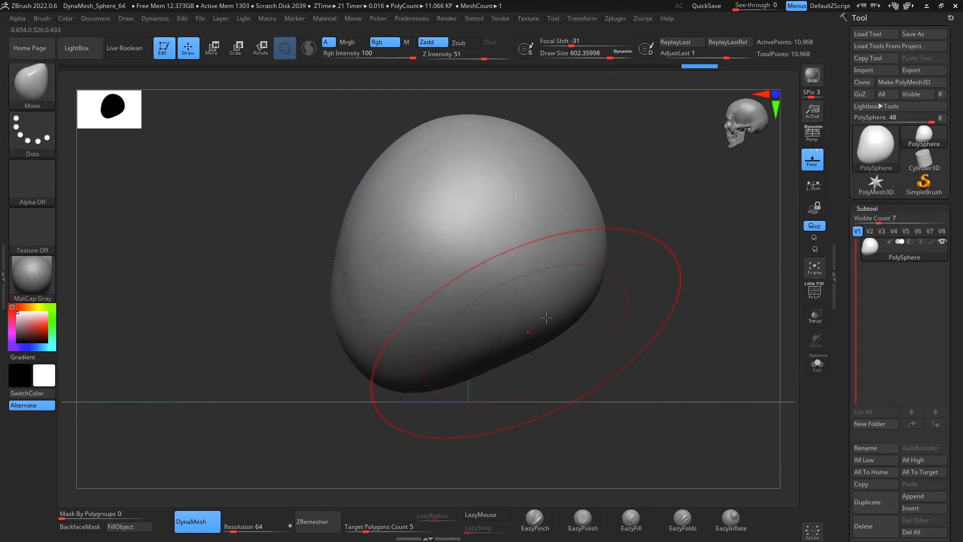
drag(582, 326, 572, 322)
alt+right_drag(661, 227, 658, 259)
drag(385, 213, 363, 209)
shift+drag(365, 228, 365, 250)
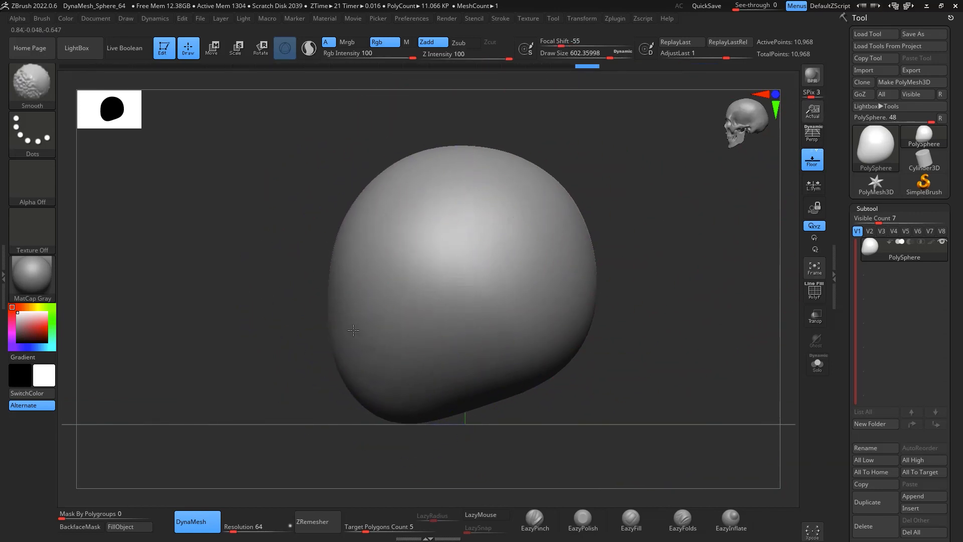
Step: Smooth the head's surface and adjust its back and lower contour
shift+drag(353, 331, 359, 343)
mouse_move(557, 382)
right_down()
mouse_move(631, 385)
mouse_move(622, 379)
right_up()
alt+right_drag(421, 284, 583, 251)
mouse_move(527, 330)
mouse_down()
mouse_move(519, 324)
mouse_move(552, 264)
mouse_up()
drag(513, 333, 518, 351)
shift+right_drag(537, 378, 509, 402)
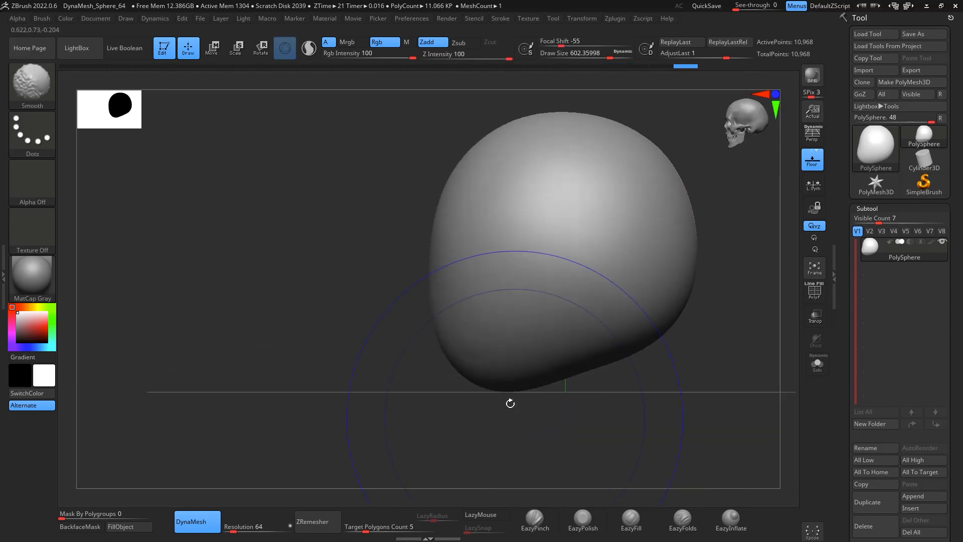
drag(485, 363, 477, 341)
drag(465, 215, 467, 239)
right_drag(457, 418, 544, 414)
alt+right_drag(566, 329, 622, 445)
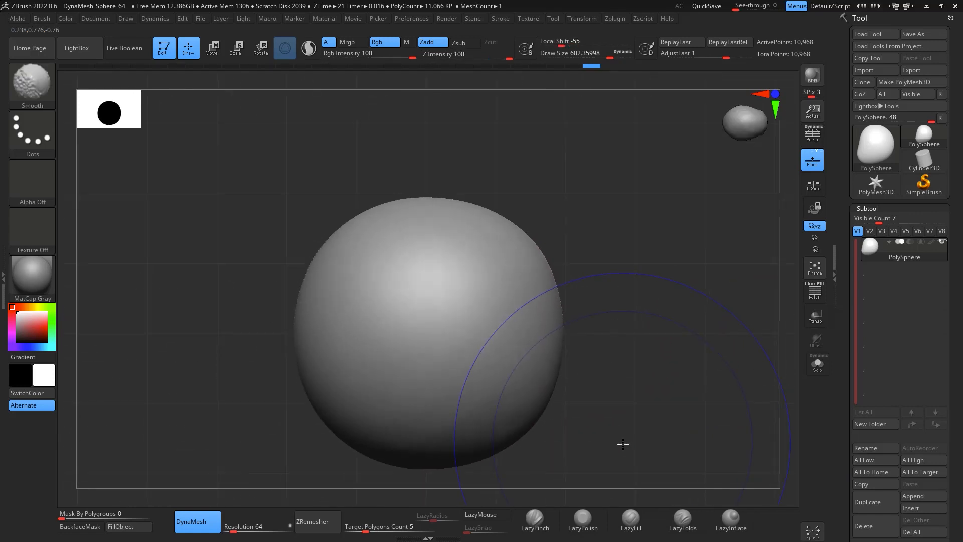
Step: Append a Sphere3D as a new subtool
alt+right_drag(629, 362, 654, 287)
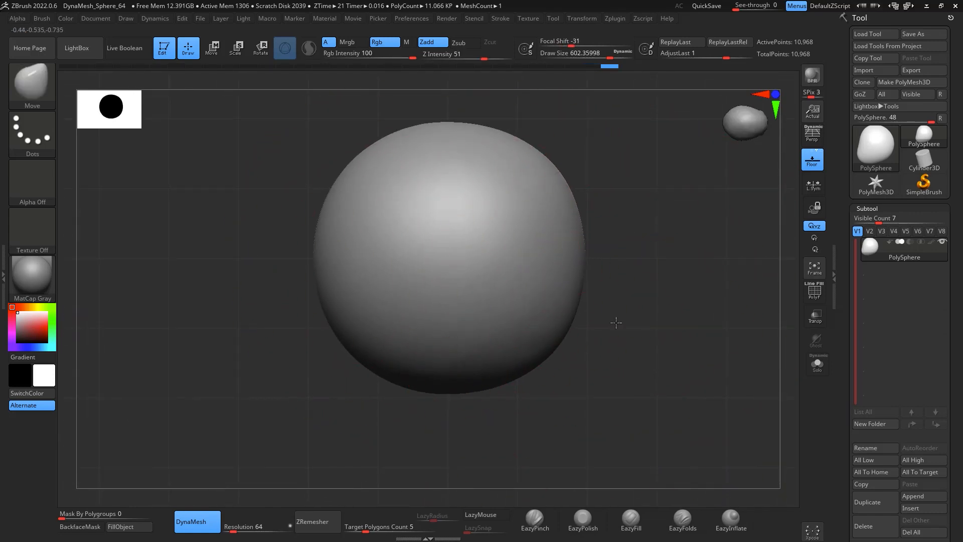
right_drag(616, 322, 630, 228)
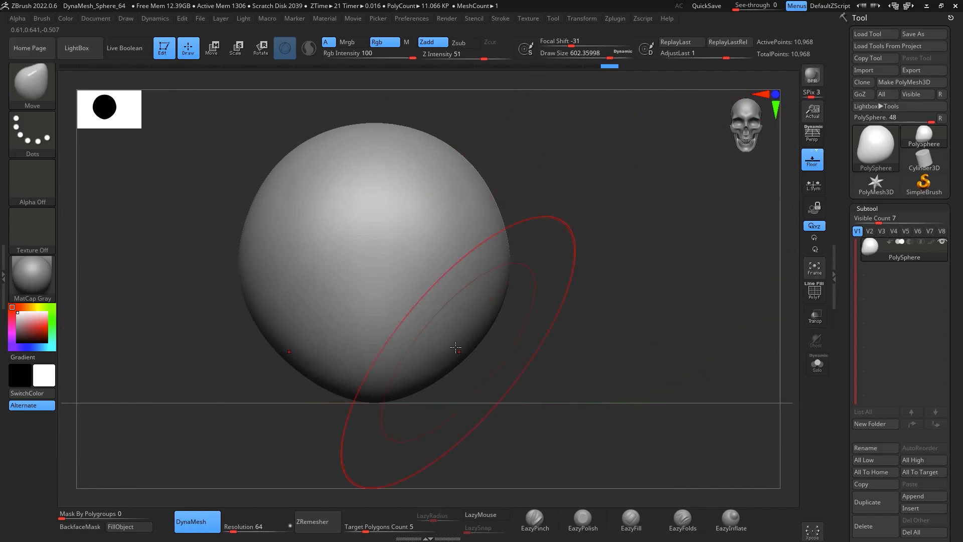
click(921, 497)
click(914, 496)
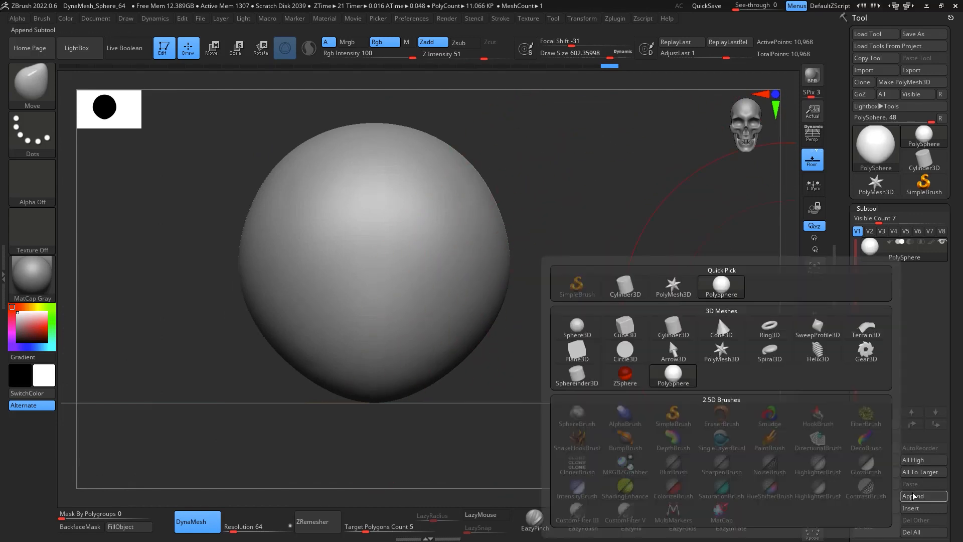
click(577, 327)
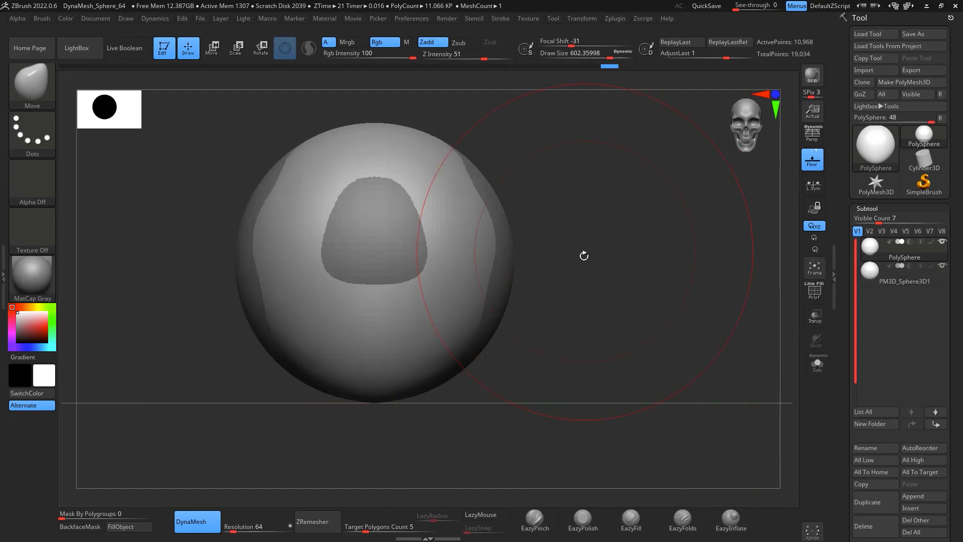
Step: Select the new sphere subtool and move it to the side of the head
key(w)
click(878, 282)
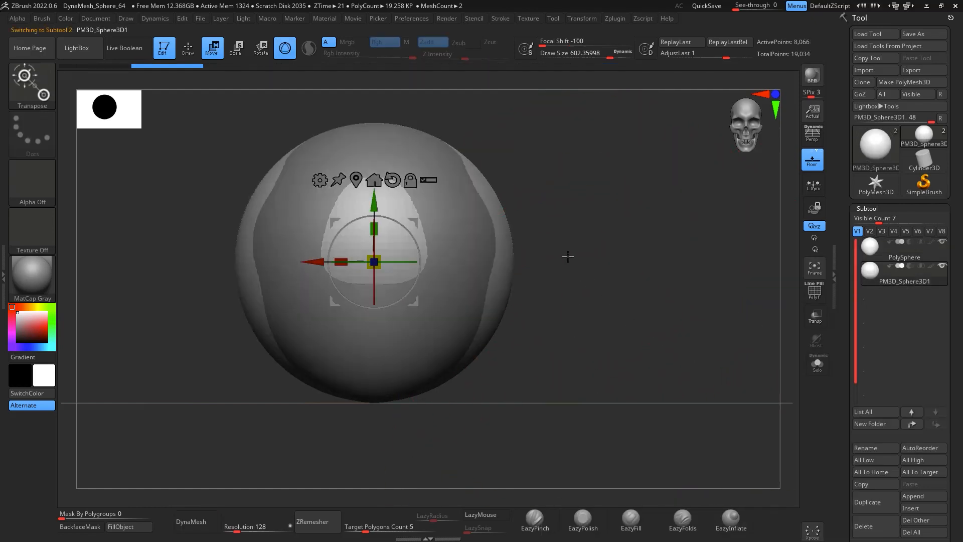
drag(414, 219, 502, 246)
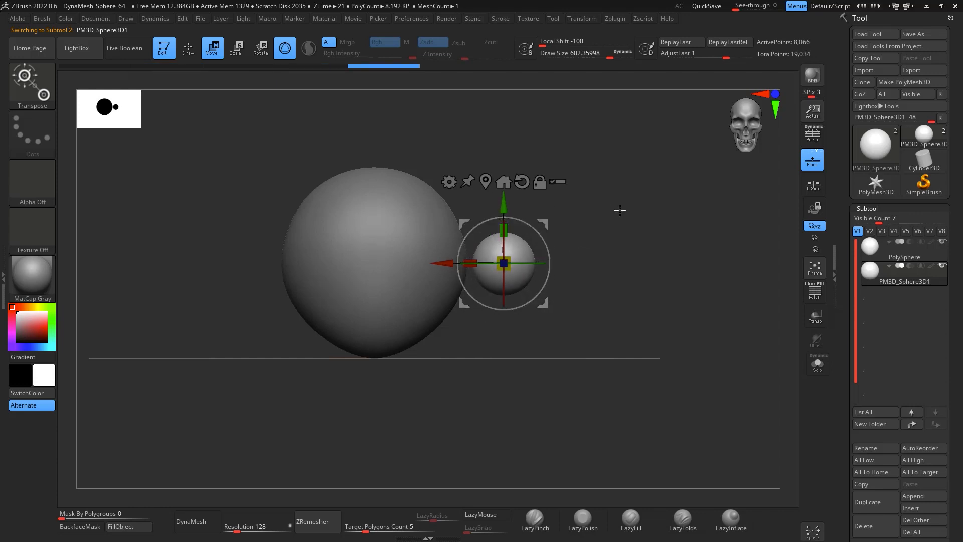
Step: Flatten and tilt the side sphere with the gizmo to form an ear
drag(619, 209, 591, 315)
drag(505, 296, 510, 276)
drag(543, 224, 522, 225)
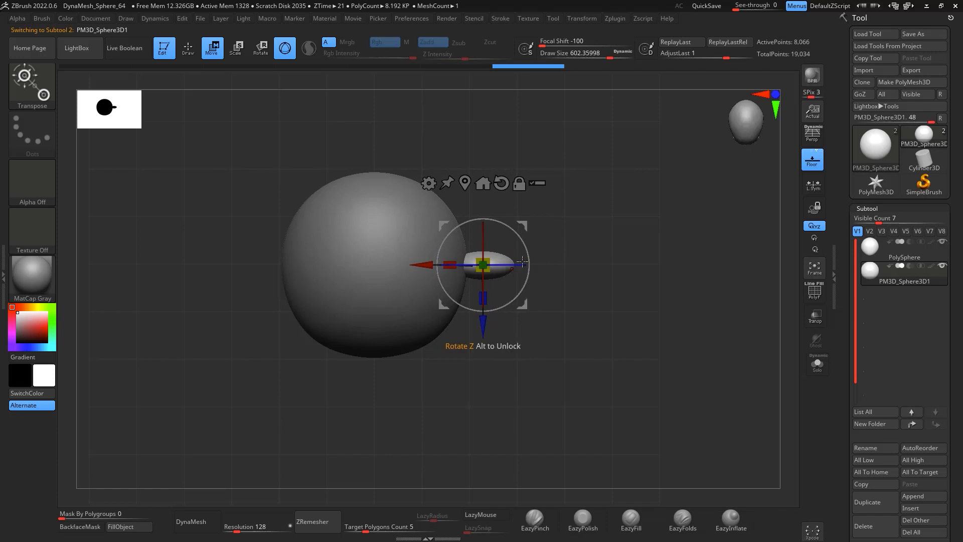
drag(523, 261, 504, 237)
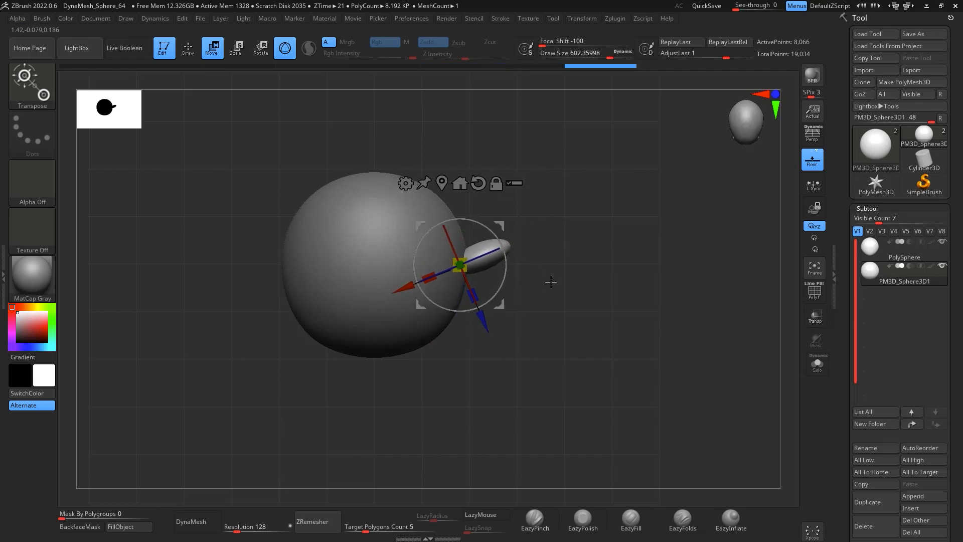
drag(551, 282, 505, 254)
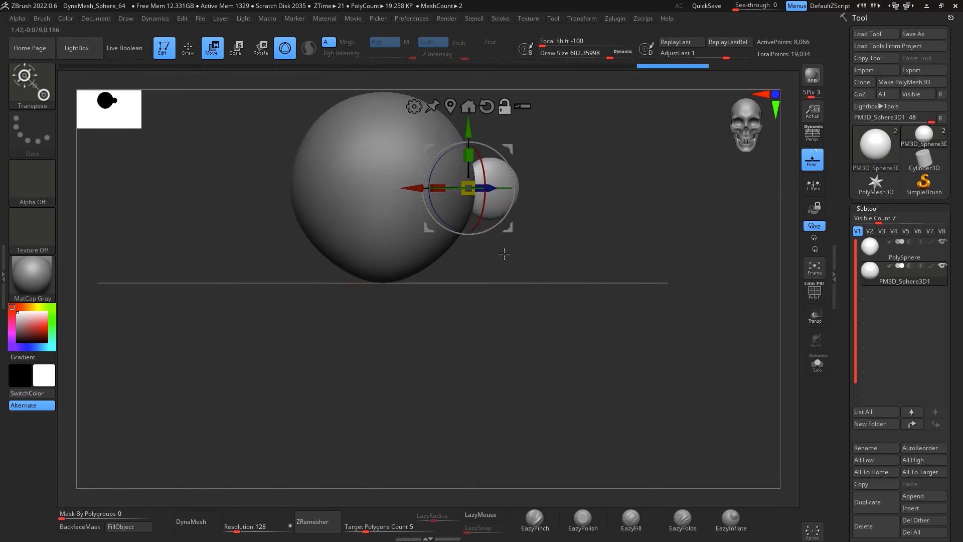
Step: Enable DynaMesh on the ear subtool and switch back to the Move brush
click(213, 513)
mouse_move(591, 215)
alt+mouse_down()
mouse_move(574, 298)
mouse_move(588, 279)
mouse_move(510, 290)
alt+mouse_up()
key(b)
key(m)
key(v)
key(space)
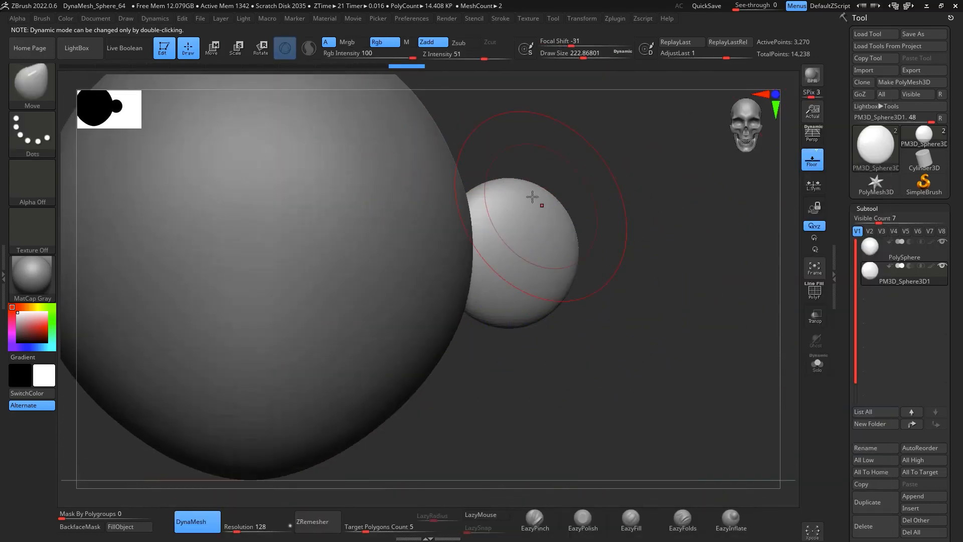
key(space)
Step: Shape the ear with Move brush strokes, pulling its edges into a rounded flap
drag(525, 199, 510, 166)
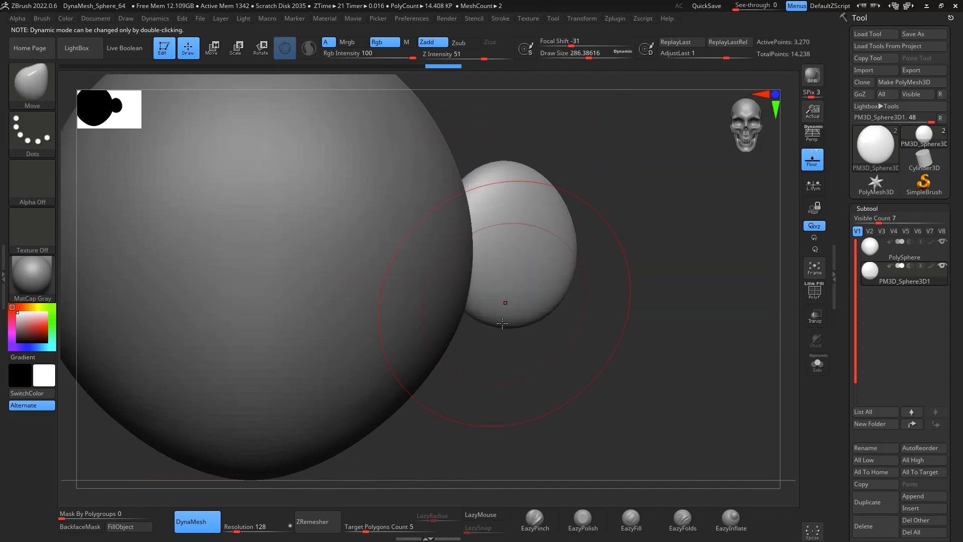
drag(493, 325, 475, 346)
drag(541, 307, 535, 300)
drag(523, 194, 517, 183)
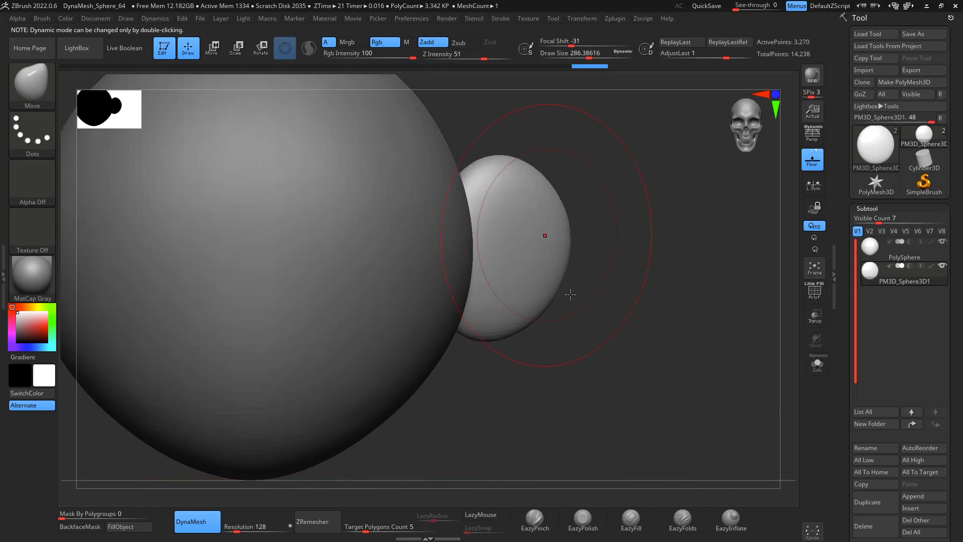
shift+drag(592, 288, 590, 394)
alt+drag(584, 344, 610, 451)
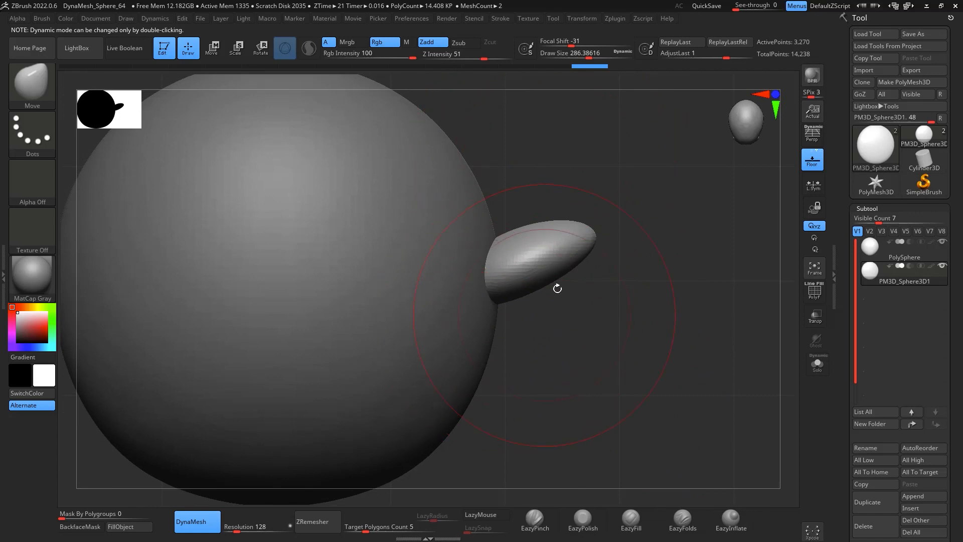
Step: Mirror the ear subtool to the opposite side of the head with SubTool Master
drag(616, 373, 682, 260)
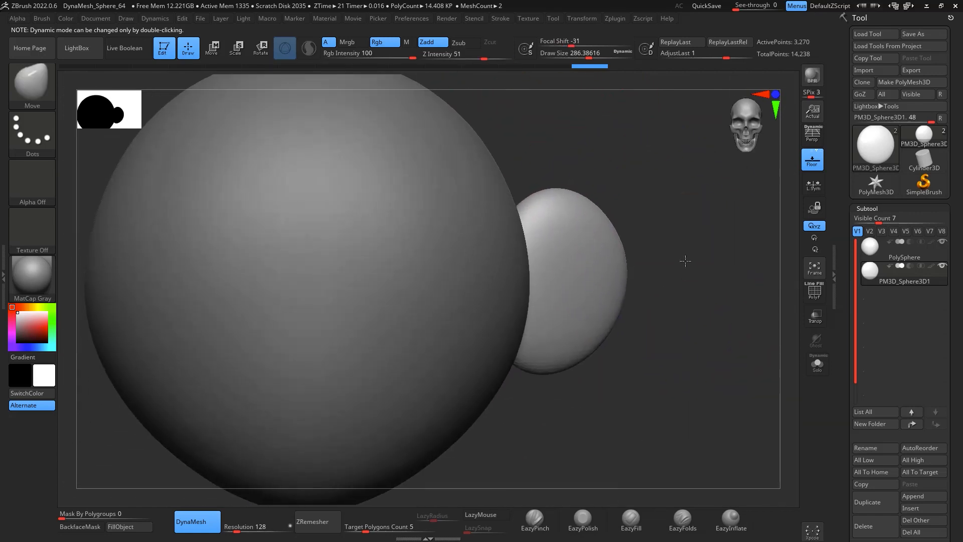
drag(641, 362, 601, 314)
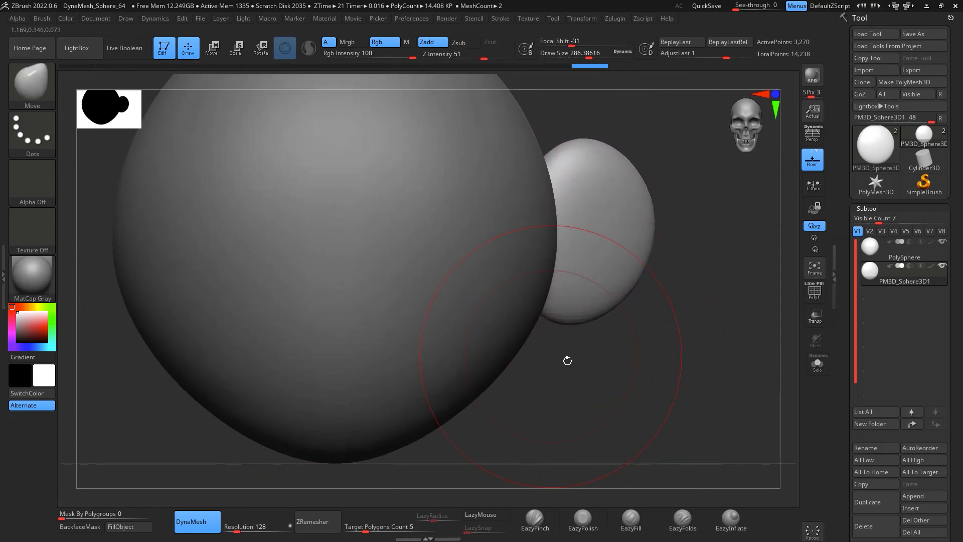
drag(567, 360, 447, 173)
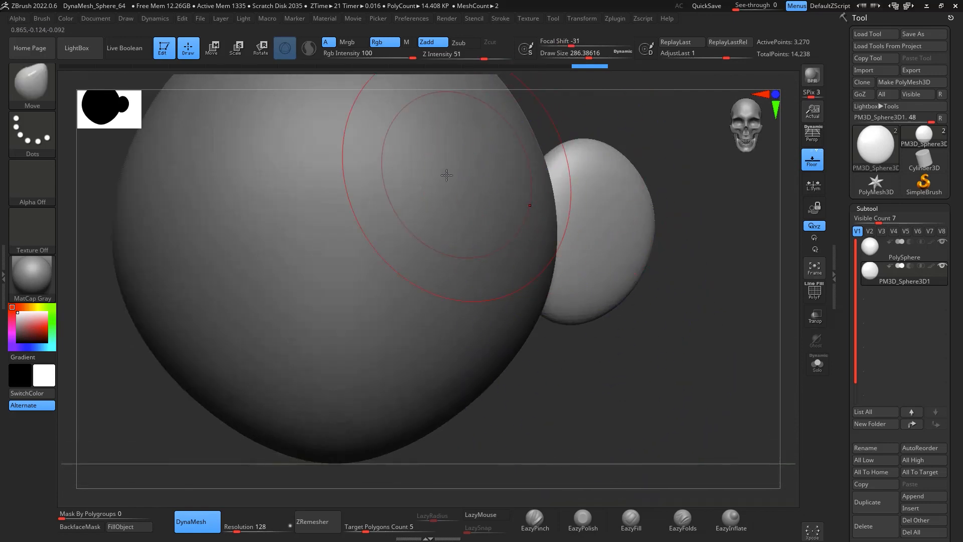
alt+drag(608, 404, 626, 457)
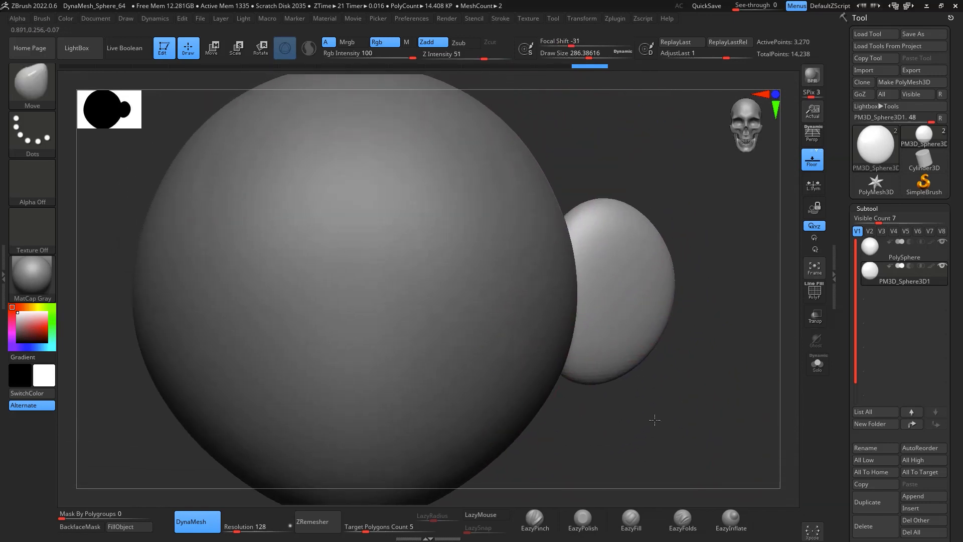
alt+drag(655, 420, 648, 361)
key(space)
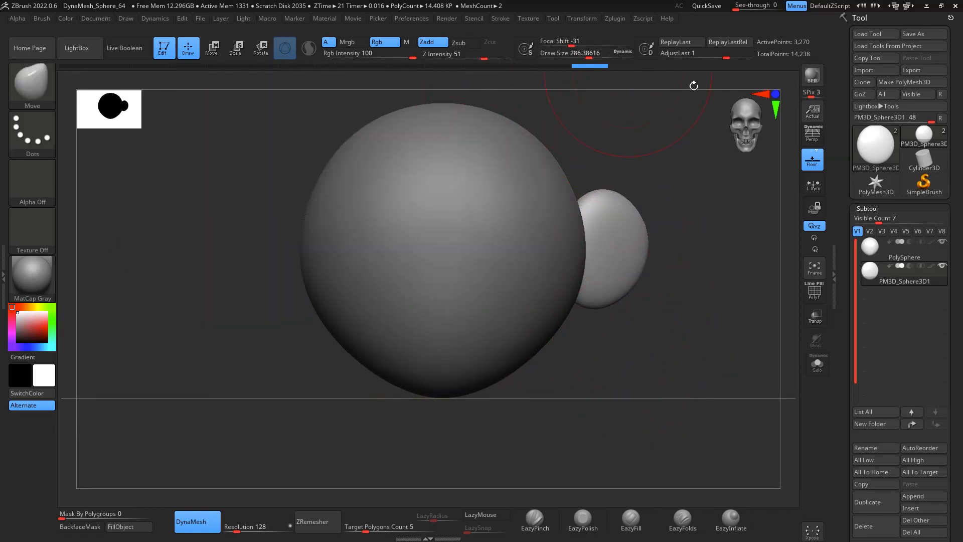
click(615, 19)
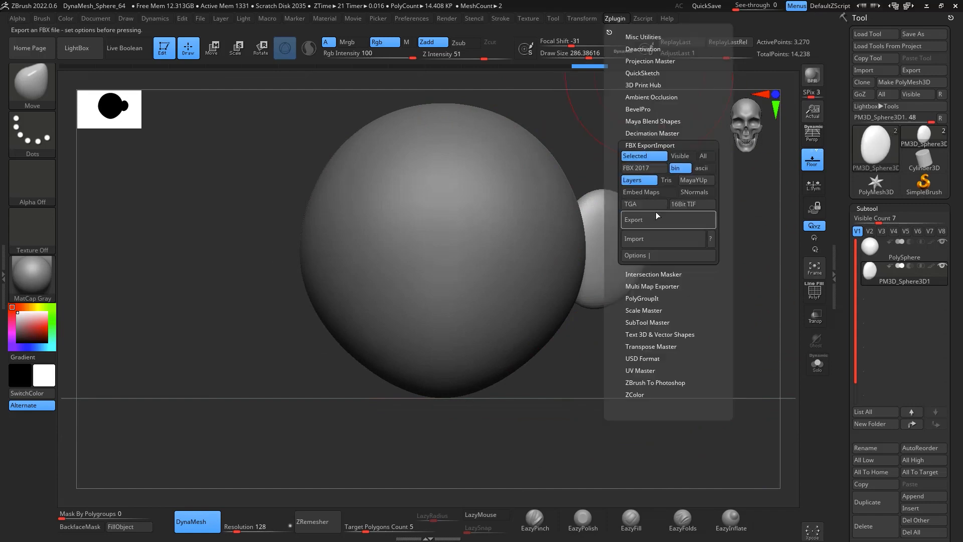
click(658, 321)
click(692, 252)
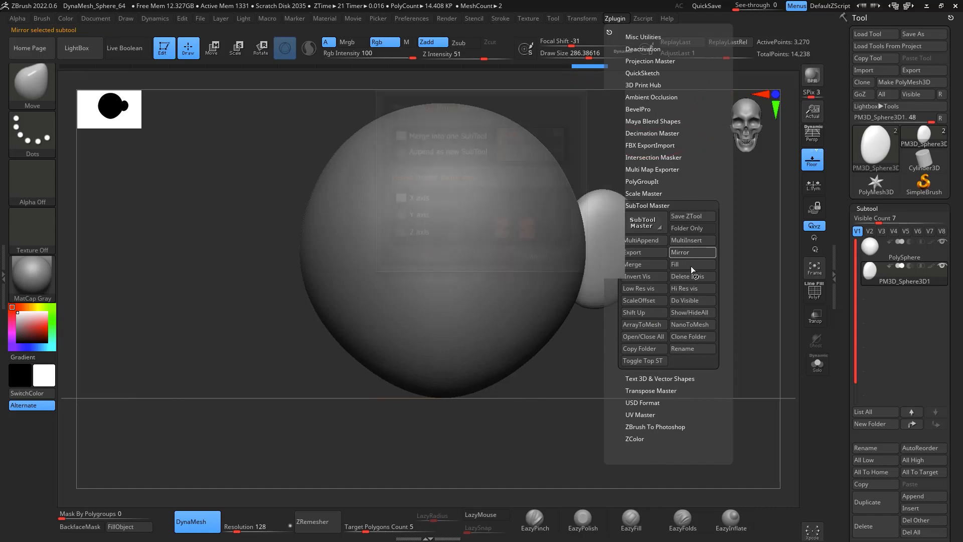
click(426, 256)
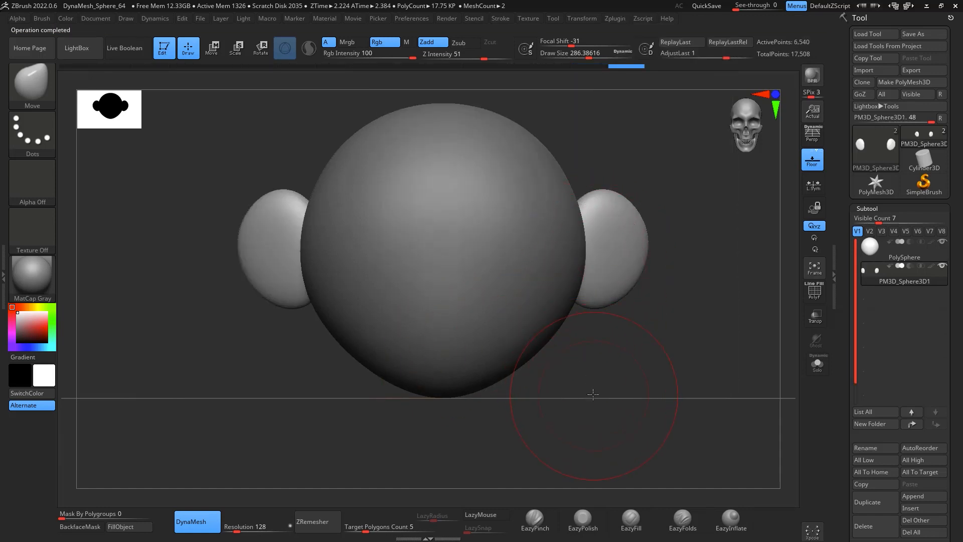
Step: Select the head subtool and enlarge the Move brush's draw size to about 783
drag(594, 395, 530, 309)
click(877, 250)
drag(722, 328, 615, 329)
key(space)
drag(521, 271, 538, 271)
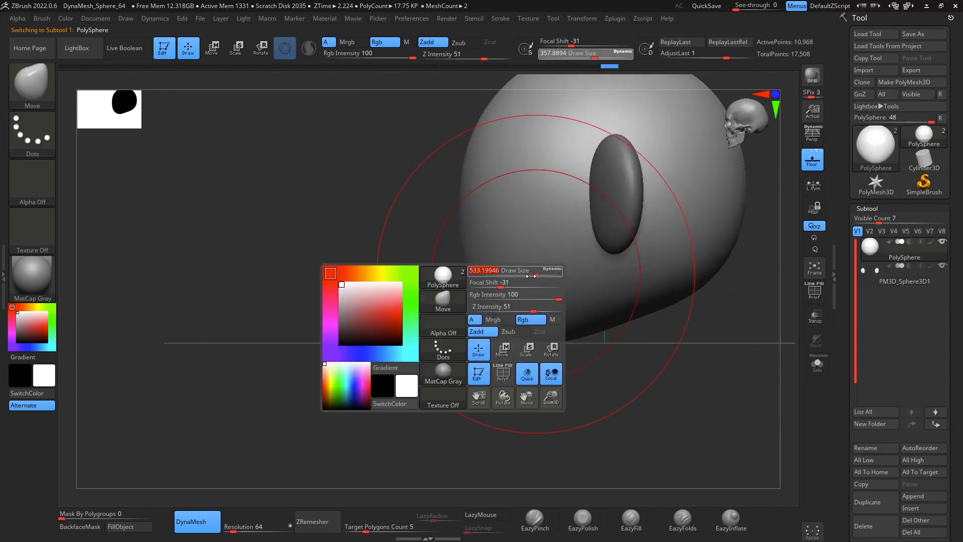
mouse_move(516, 370)
shift+mouse_down()
mouse_move(598, 370)
mouse_move(633, 389)
mouse_move(642, 464)
shift+mouse_up()
key(space)
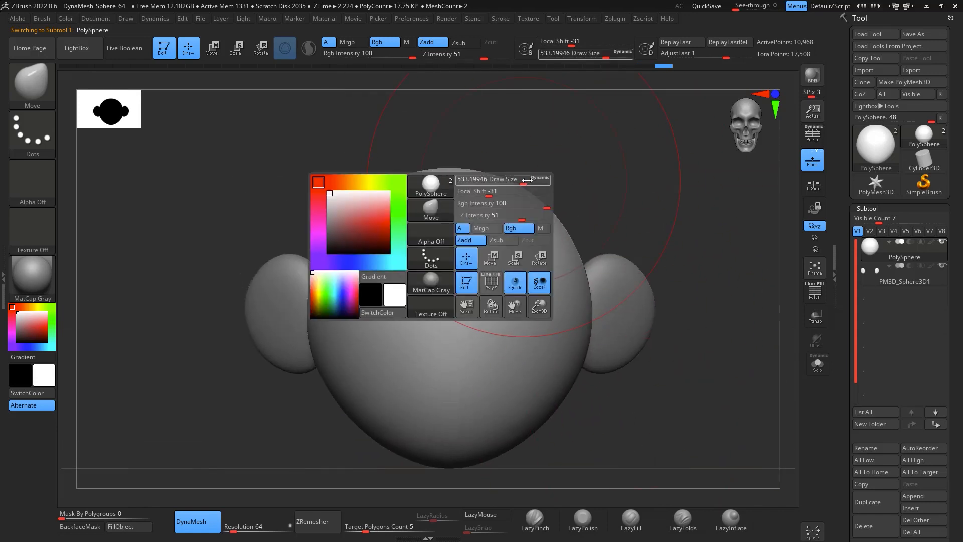
drag(527, 181, 539, 181)
drag(469, 179, 469, 140)
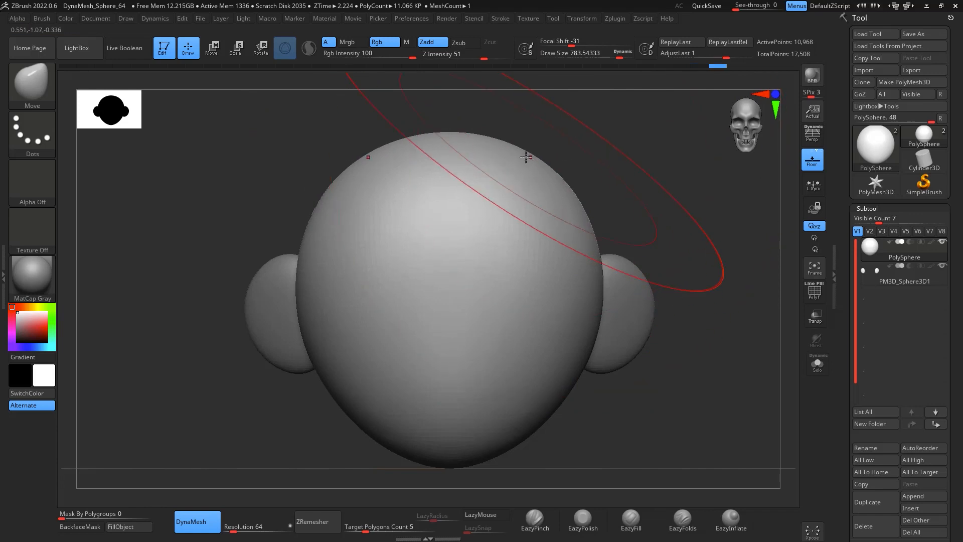
Step: Reshape the head with Move brush strokes, stretching the skull backward and rounding its sides
mouse_move(577, 146)
mouse_down()
mouse_move(613, 129)
mouse_move(646, 151)
mouse_up()
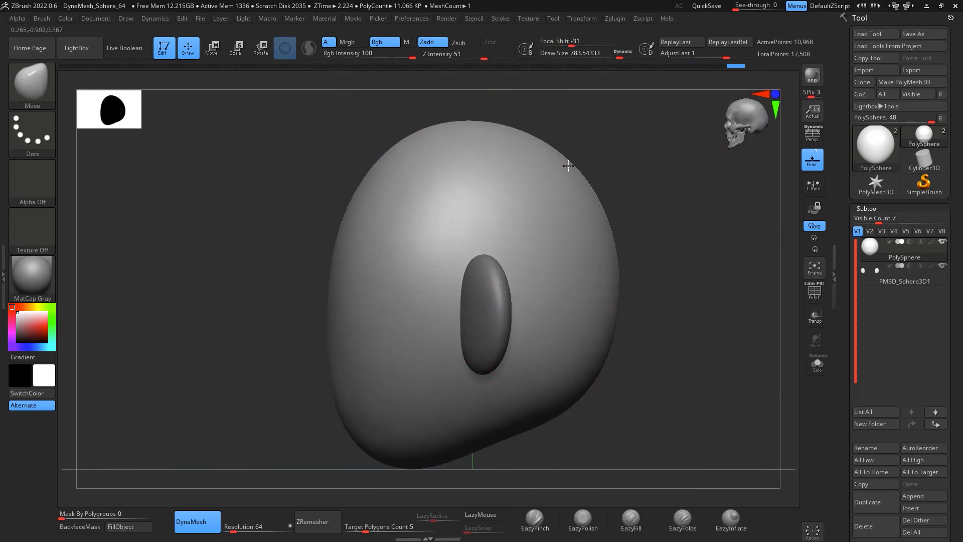
drag(612, 269, 645, 251)
mouse_move(550, 420)
mouse_down()
mouse_move(548, 386)
mouse_move(569, 364)
mouse_up()
key(space)
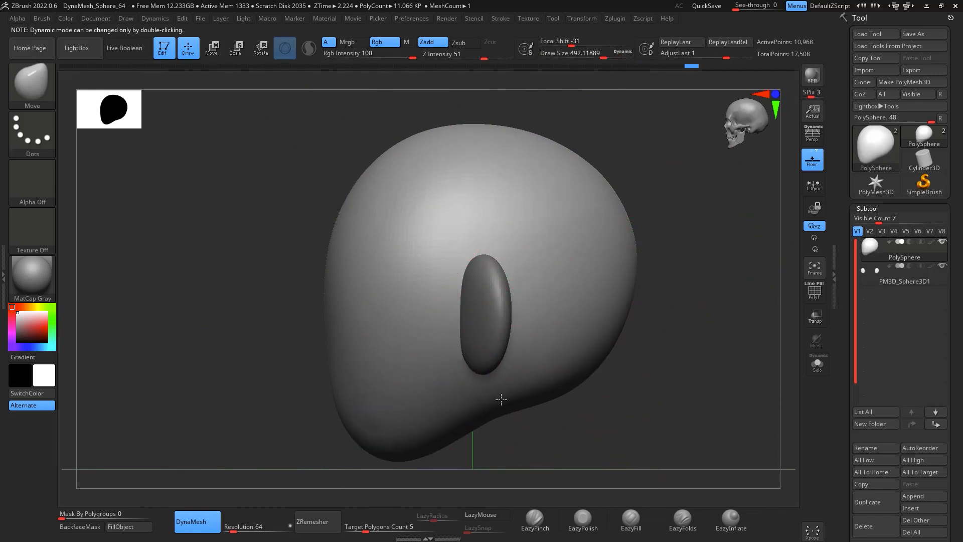
drag(387, 456, 382, 441)
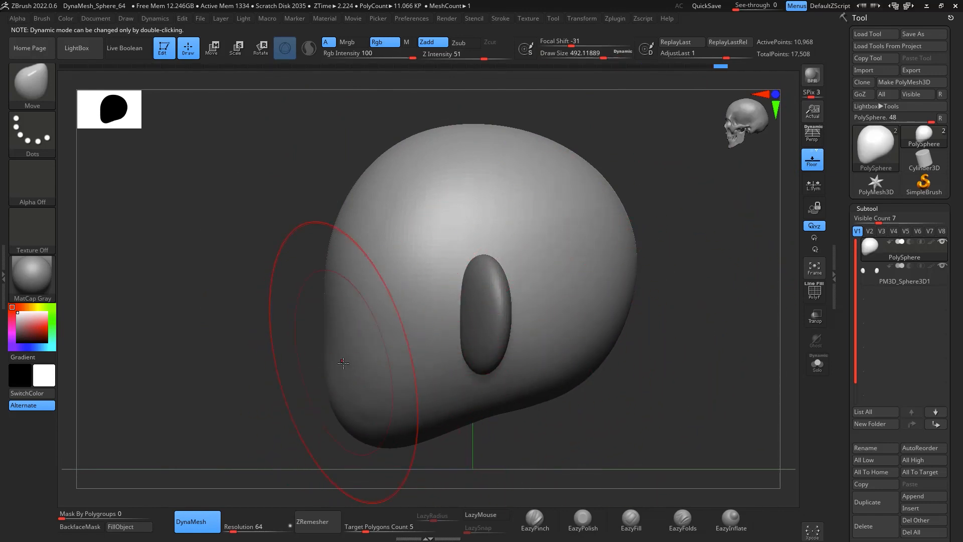
drag(343, 362, 335, 361)
mouse_move(585, 416)
shift+mouse_down()
mouse_move(596, 370)
mouse_move(533, 402)
shift+mouse_up()
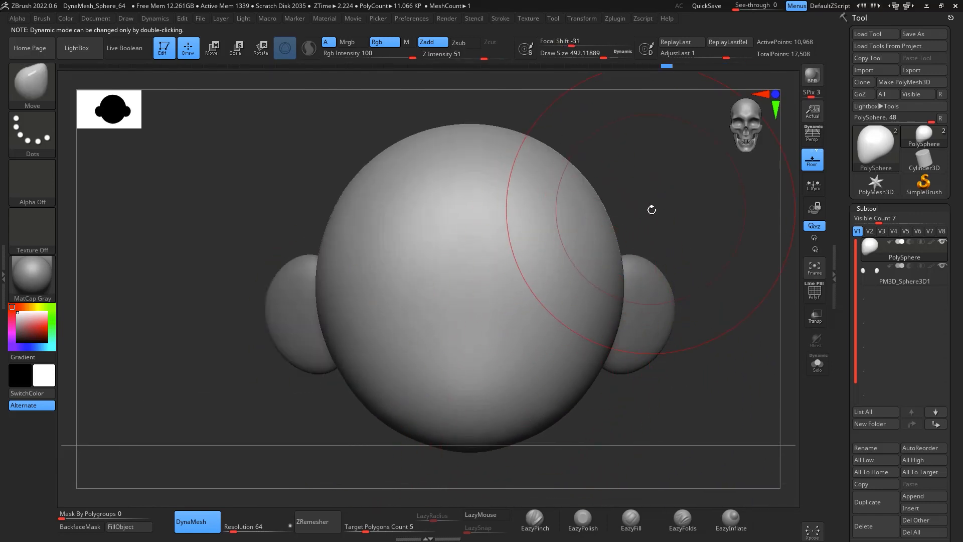
mouse_move(652, 209)
alt+mouse_down()
mouse_move(660, 189)
mouse_move(608, 180)
alt+mouse_up()
drag(654, 226, 680, 240)
alt+drag(680, 239, 715, 199)
drag(601, 279, 642, 214)
click(913, 495)
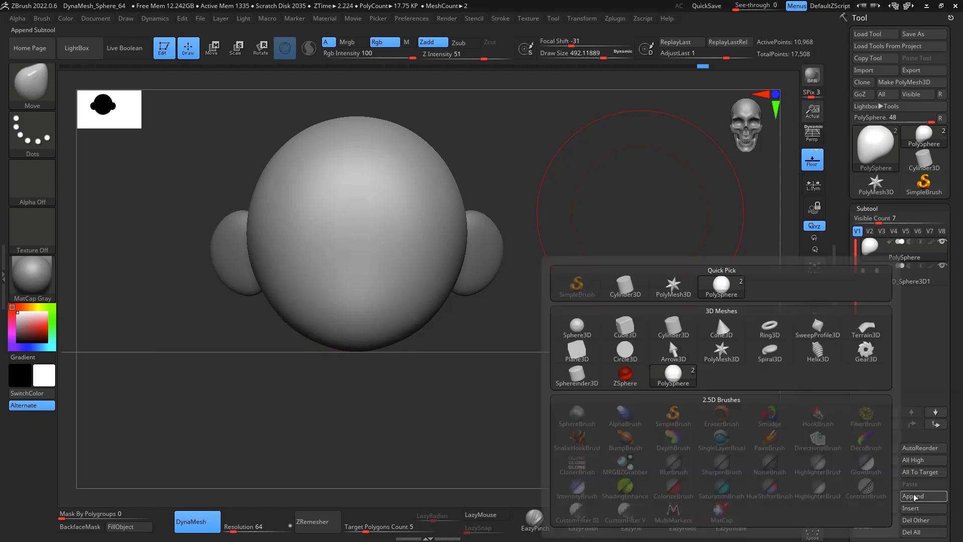
click(717, 315)
mouse_move(671, 311)
mouse_down()
mouse_move(603, 216)
mouse_move(592, 249)
mouse_move(711, 266)
mouse_move(714, 279)
mouse_move(647, 280)
mouse_move(669, 242)
mouse_move(699, 240)
mouse_move(672, 235)
mouse_up()
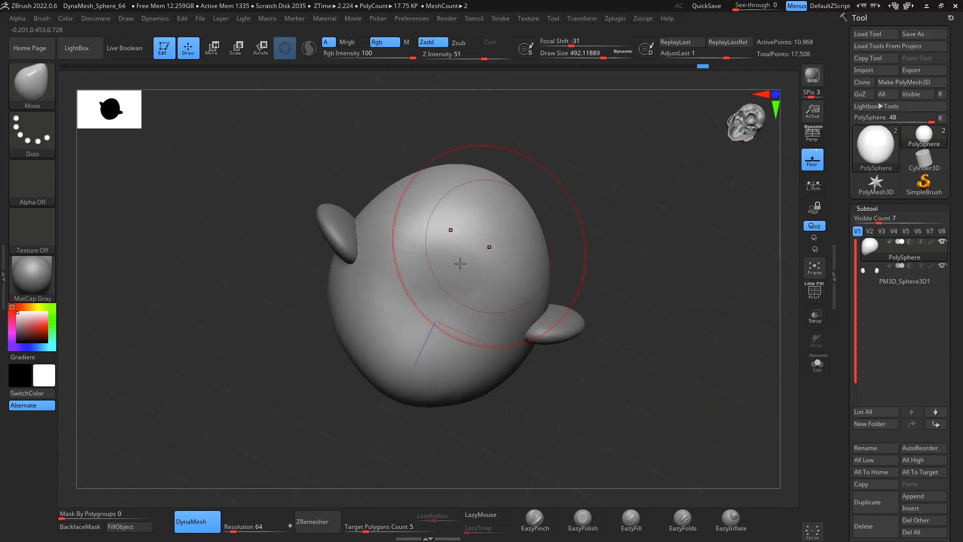
Step: Mask a circular patch on the underside of the head with the MaskPen brush using a FreeHand stroke
key(space)
drag(459, 276, 446, 275)
key(ctrl)
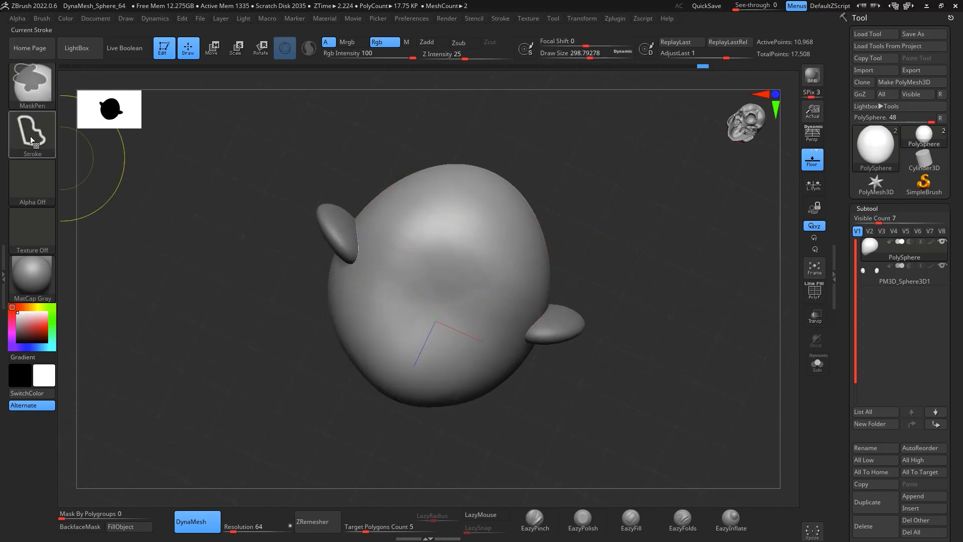
click(32, 133)
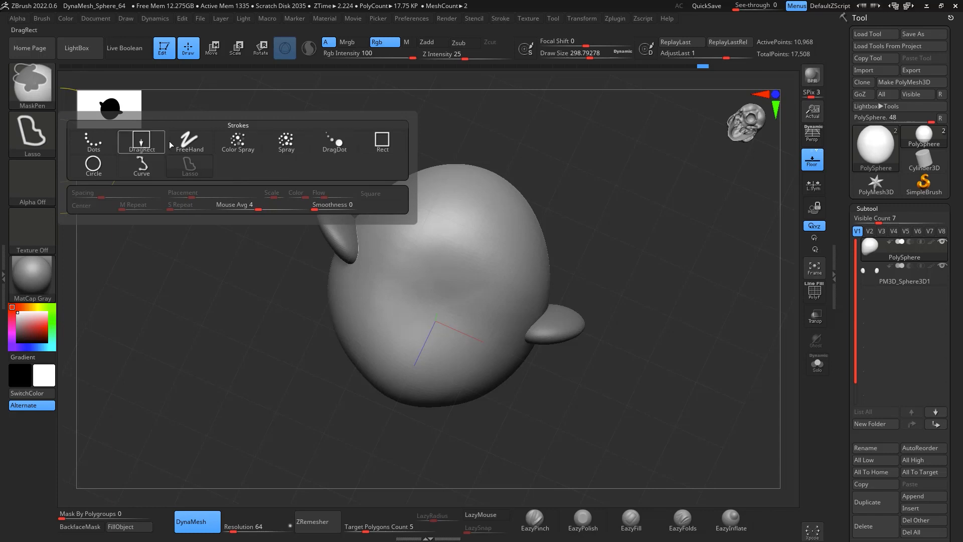
click(190, 141)
mouse_move(452, 291)
mouse_down()
mouse_move(466, 276)
mouse_move(503, 293)
mouse_move(448, 284)
mouse_move(452, 294)
mouse_move(461, 286)
mouse_up()
key(space)
key(ctrl)
key(ctrl+z)
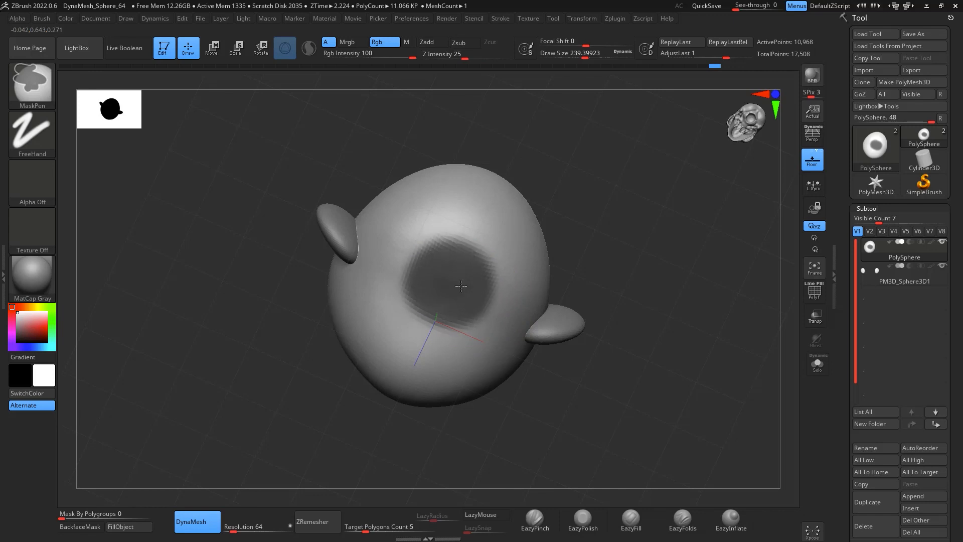
Step: Extrude the masked patch downward into a neck with the Move gizmo, then shorten it slightly
drag(571, 260, 662, 332)
key(ctrl)
ctrl+click(675, 312)
key(w)
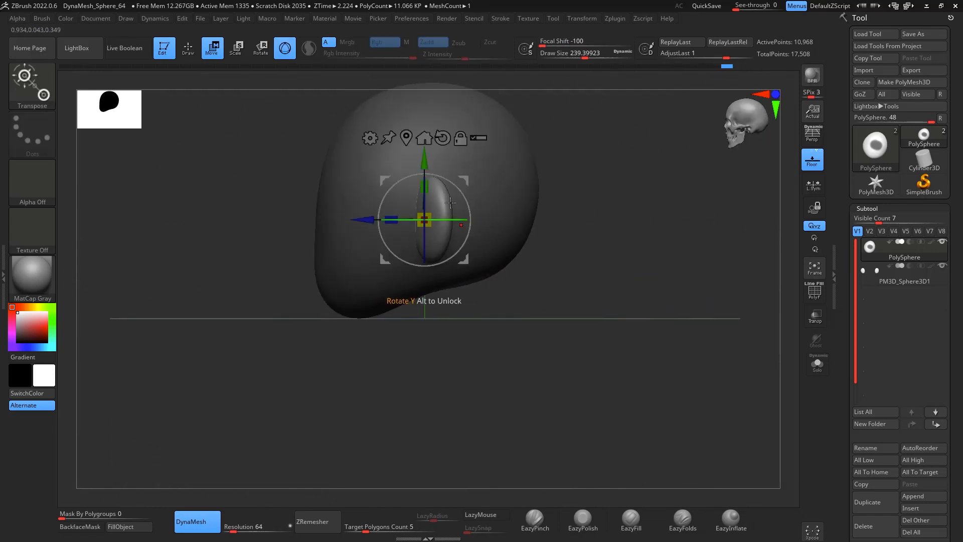
drag(424, 159, 424, 296)
drag(522, 301, 613, 298)
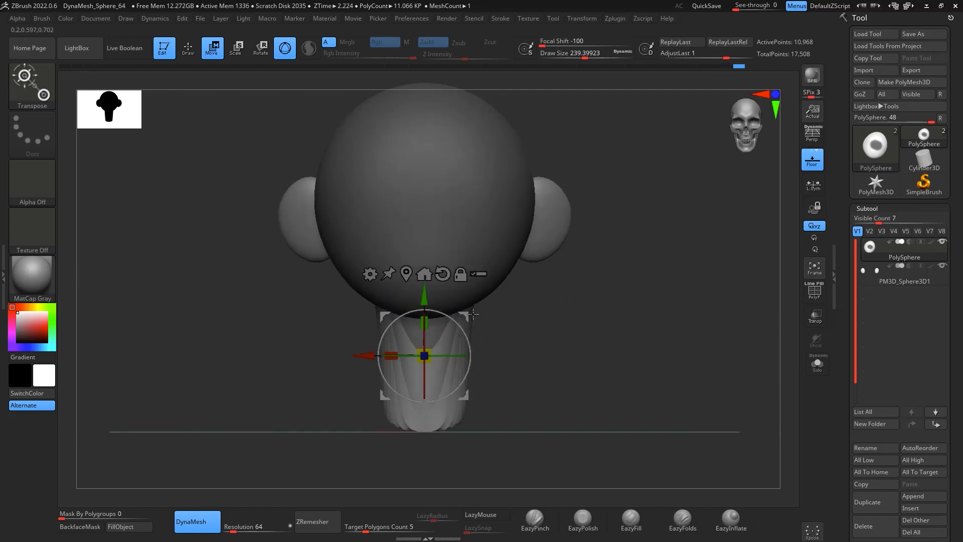
drag(425, 291, 425, 253)
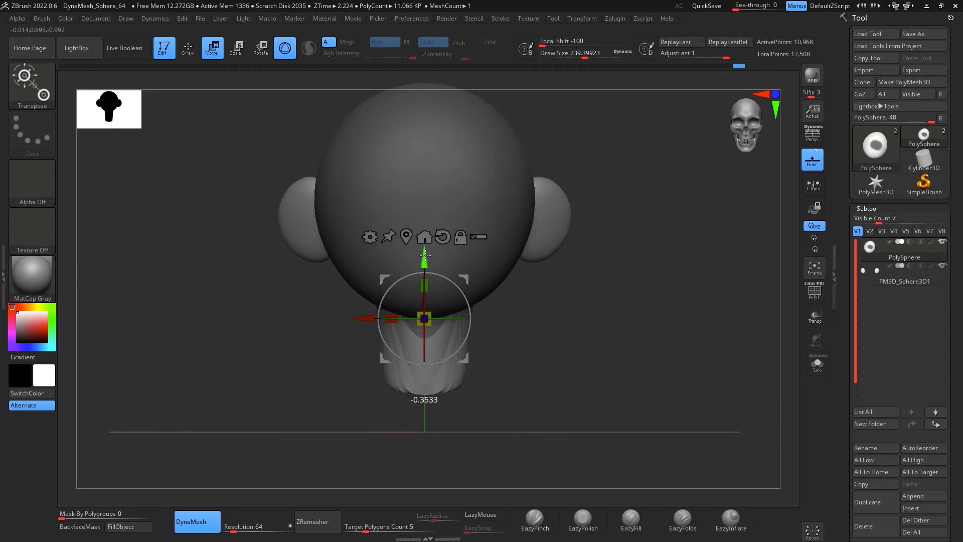
Step: Clear the mask and smooth the junction between the neck and the head
key(ctrl)
ctrl+drag(578, 296, 548, 367)
key(q)
key(shift)
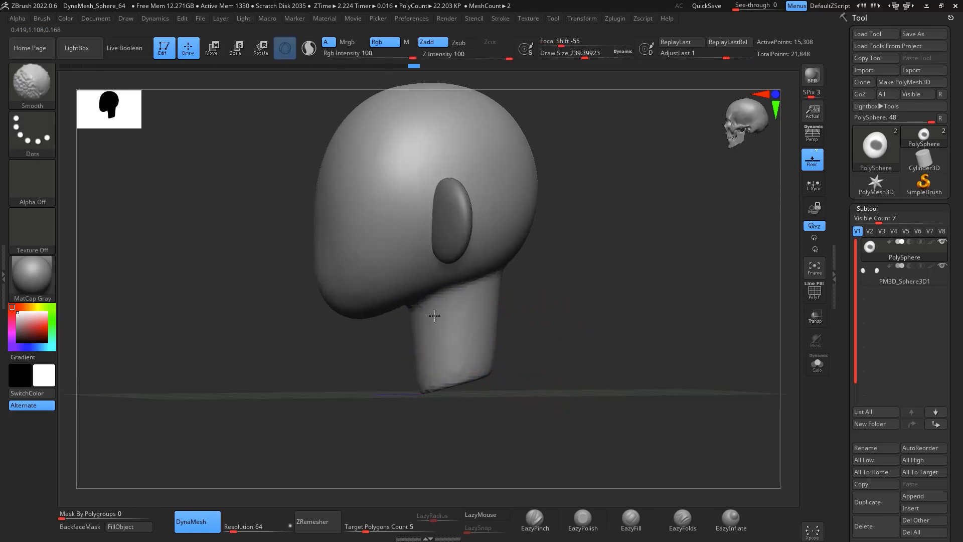
shift+drag(486, 282, 470, 281)
shift+drag(543, 281, 593, 260)
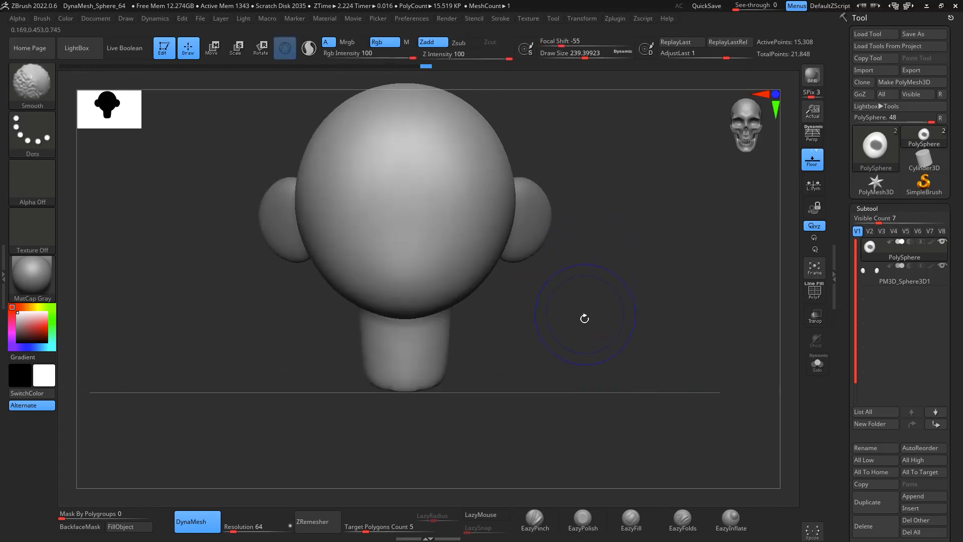
alt+drag(590, 342, 618, 270)
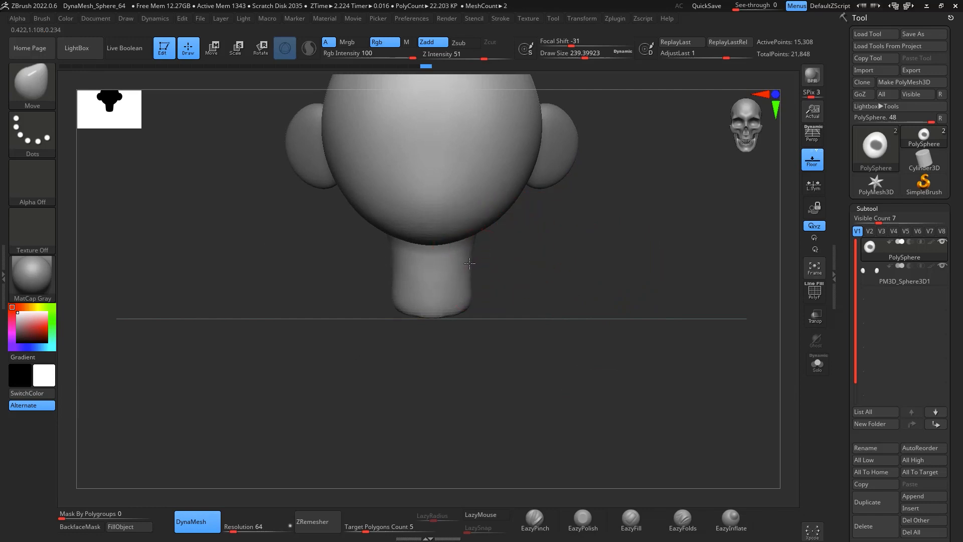
Step: Shape the neck with Move brush strokes, curving its front and back profile
drag(479, 311, 477, 307)
shift+drag(549, 258, 542, 239)
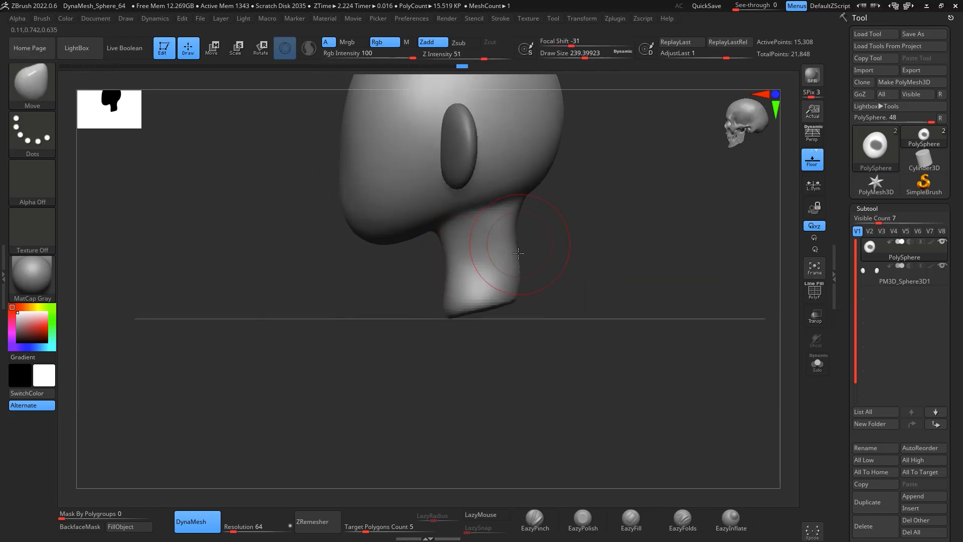
key(shift)
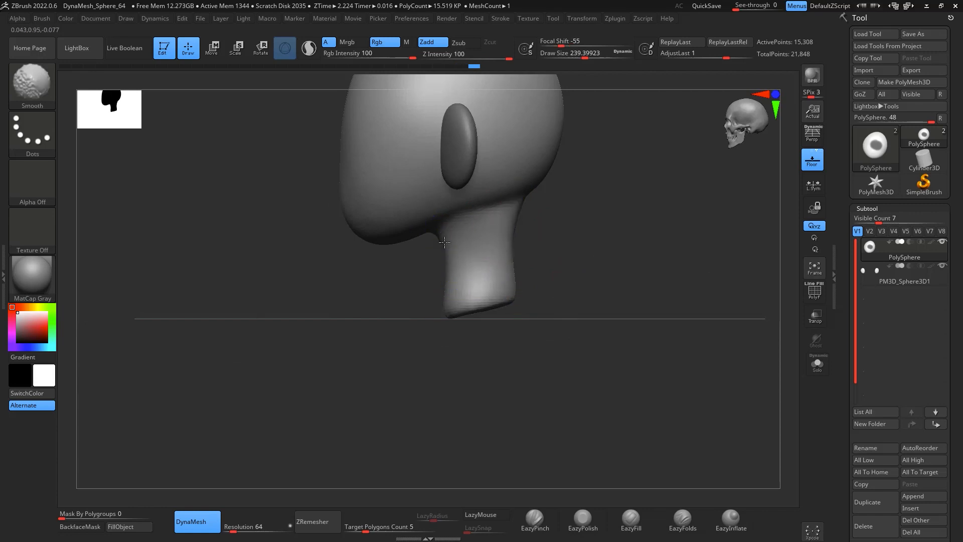
key(shift)
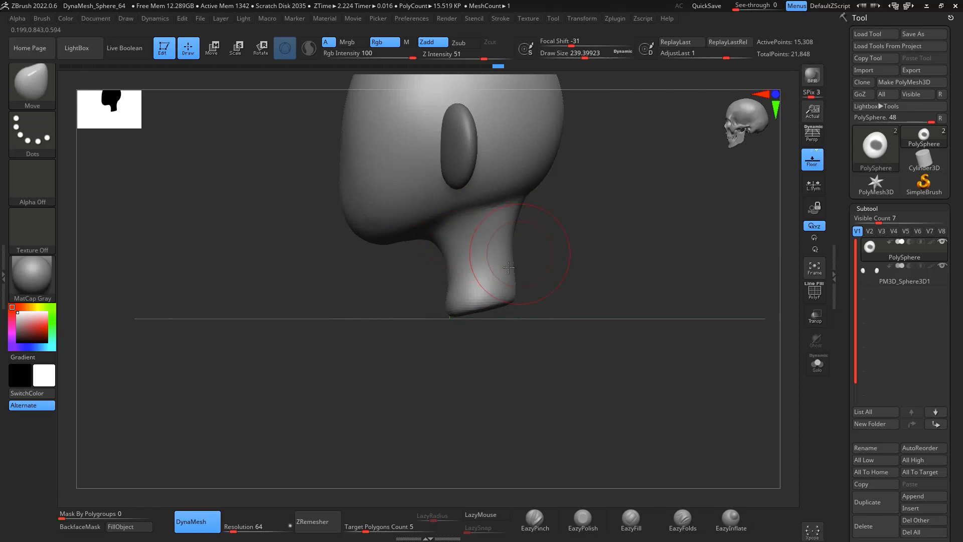
mouse_move(513, 283)
mouse_down()
mouse_move(623, 280)
mouse_move(594, 293)
mouse_move(570, 288)
mouse_move(580, 298)
mouse_move(561, 311)
mouse_up()
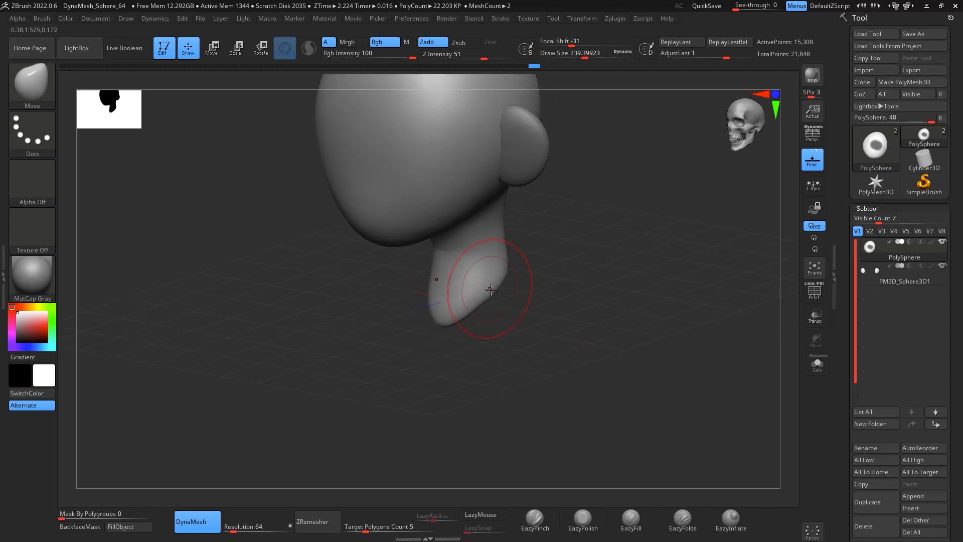
drag(449, 323, 552, 241)
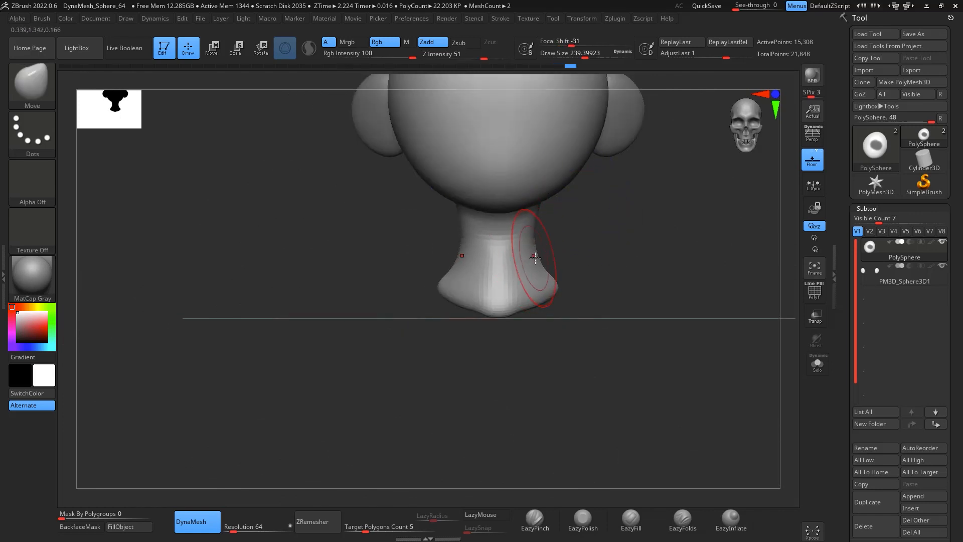
drag(507, 312, 503, 338)
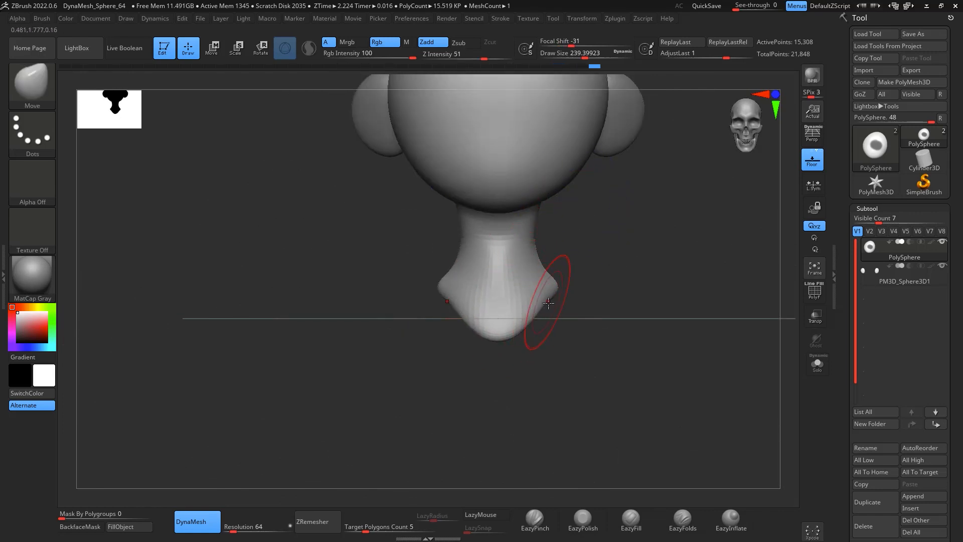
mouse_move(548, 302)
mouse_down()
mouse_move(575, 304)
mouse_move(546, 296)
mouse_up()
right_drag(583, 287, 559, 296)
drag(559, 296, 557, 318)
mouse_move(607, 279)
right_down()
mouse_move(586, 257)
mouse_move(603, 243)
right_up()
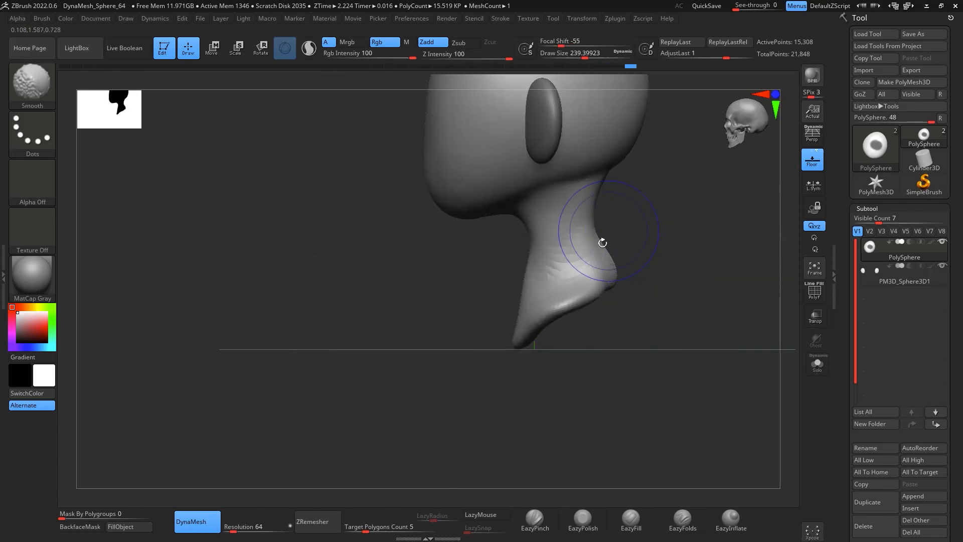
Step: Smooth the neck surface and its transition into the jaw
drag(544, 313, 550, 323)
drag(526, 285, 542, 289)
alt+right_drag(656, 216, 591, 294)
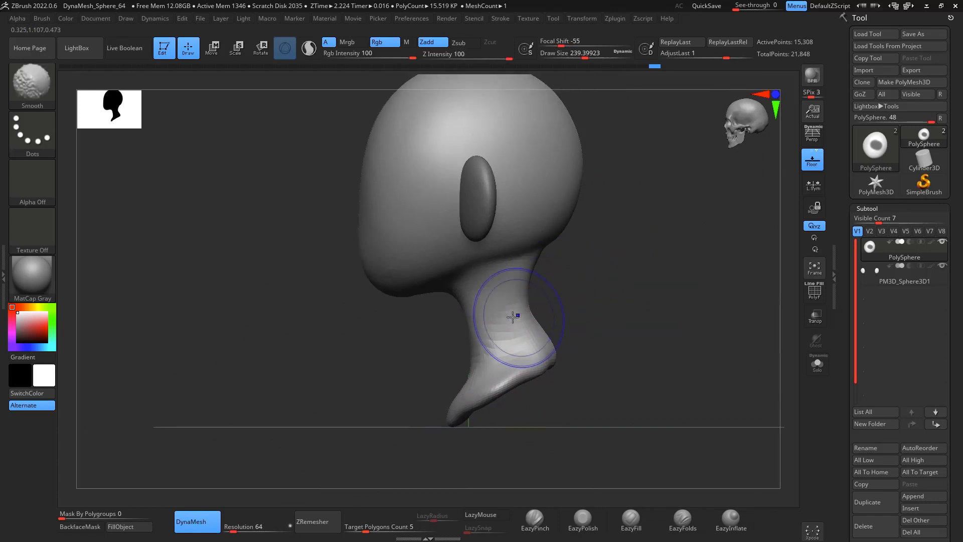
shift+drag(468, 364, 482, 359)
ctrl+drag(602, 296, 625, 318)
mouse_move(482, 349)
shift+mouse_down()
mouse_move(457, 407)
mouse_move(628, 340)
shift+mouse_up()
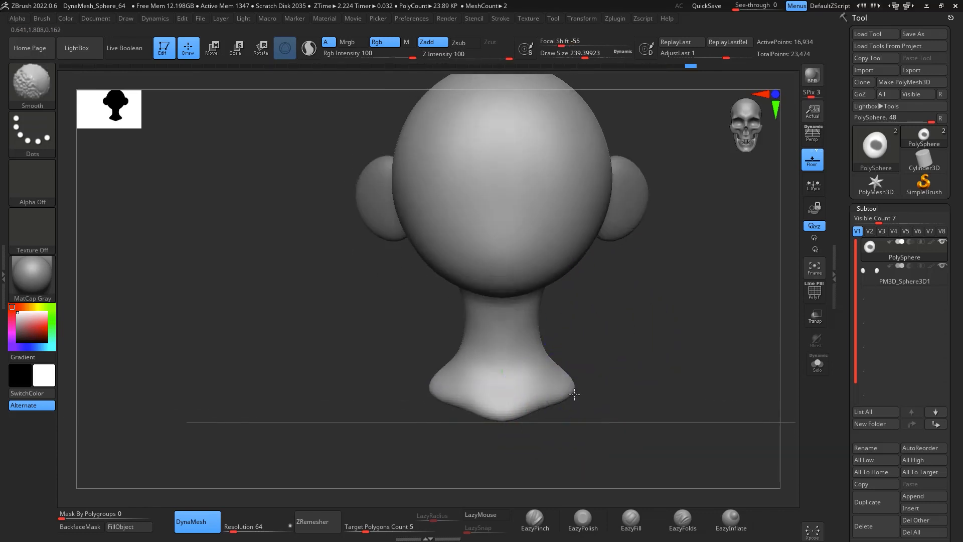
Step: Pull the base of the neck outward into a flared shape with Move brush strokes
mouse_move(574, 395)
shift+mouse_down()
mouse_move(586, 389)
mouse_move(605, 307)
mouse_move(622, 322)
mouse_move(634, 256)
mouse_move(730, 206)
mouse_move(549, 269)
shift+mouse_up()
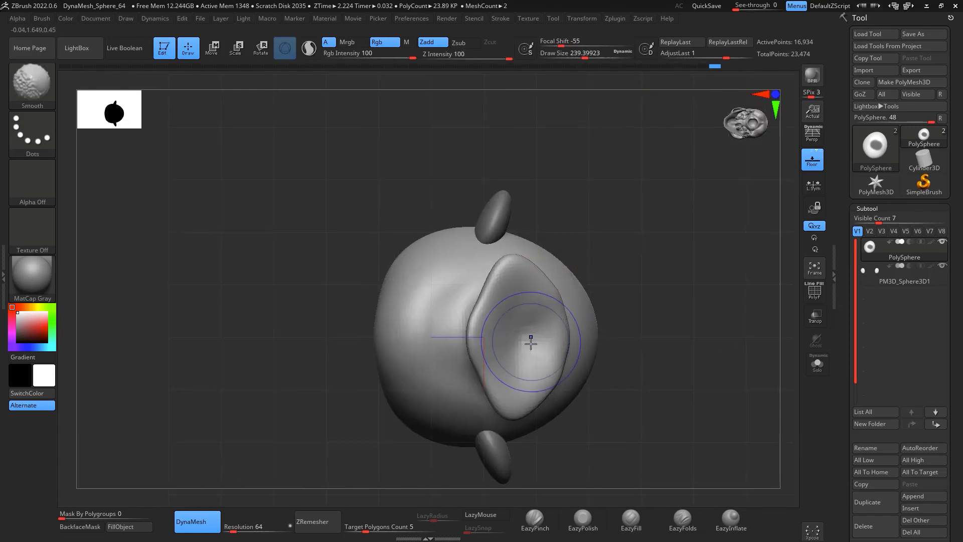
shift+drag(508, 372, 494, 325)
shift+drag(662, 232, 647, 370)
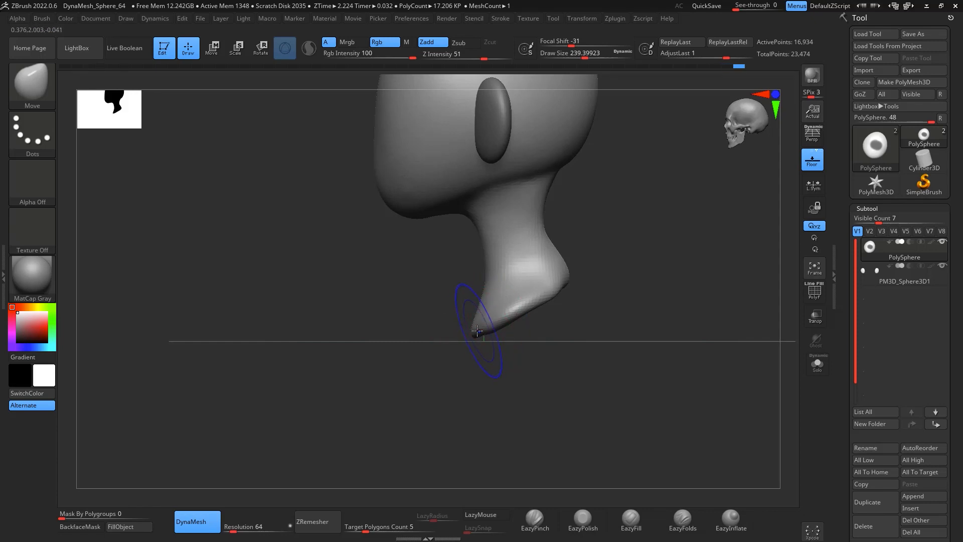
shift+drag(522, 327, 566, 336)
mouse_move(460, 335)
mouse_down()
mouse_move(461, 353)
mouse_move(585, 331)
mouse_move(574, 312)
mouse_up()
drag(474, 353, 473, 343)
drag(539, 345, 472, 353)
shift+drag(502, 302, 435, 329)
shift+drag(496, 302, 389, 304)
shift+drag(633, 323, 647, 326)
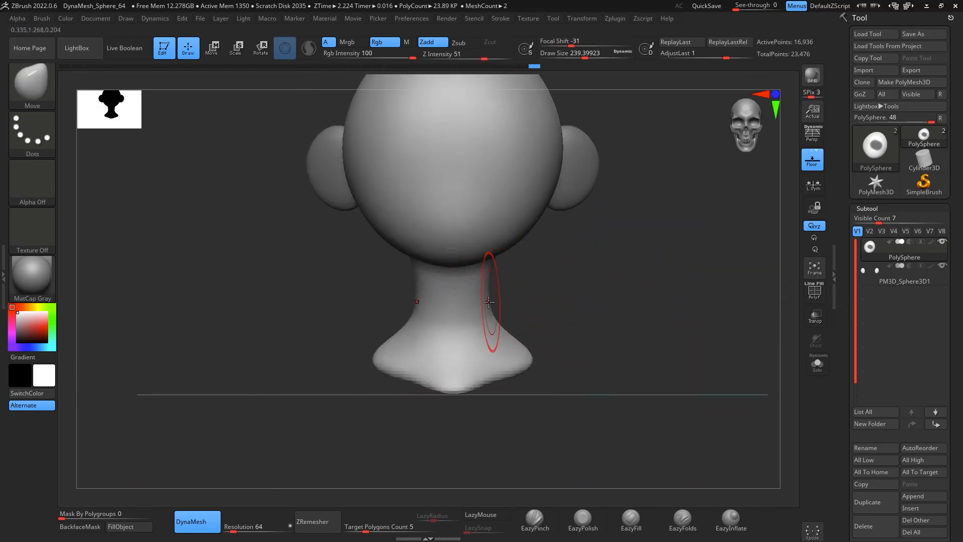
Step: Smooth and refine the neck's side profile with Smooth and Move strokes
alt+drag(648, 276, 649, 269)
mouse_move(647, 318)
alt+mouse_down()
mouse_move(635, 293)
mouse_move(688, 295)
alt+mouse_up()
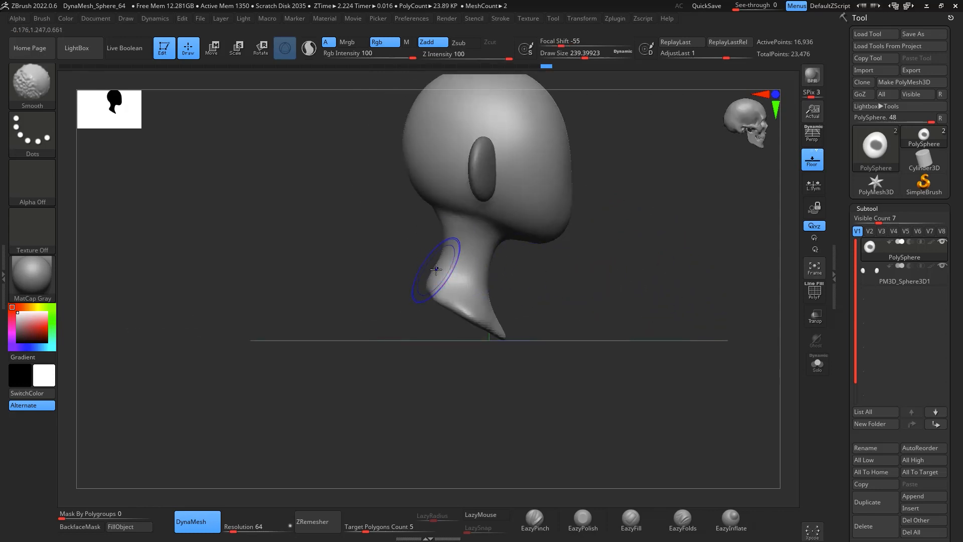
drag(554, 270, 599, 240)
shift+drag(465, 293, 426, 386)
mouse_move(608, 301)
mouse_down()
mouse_move(597, 347)
mouse_move(548, 327)
mouse_move(652, 237)
mouse_up()
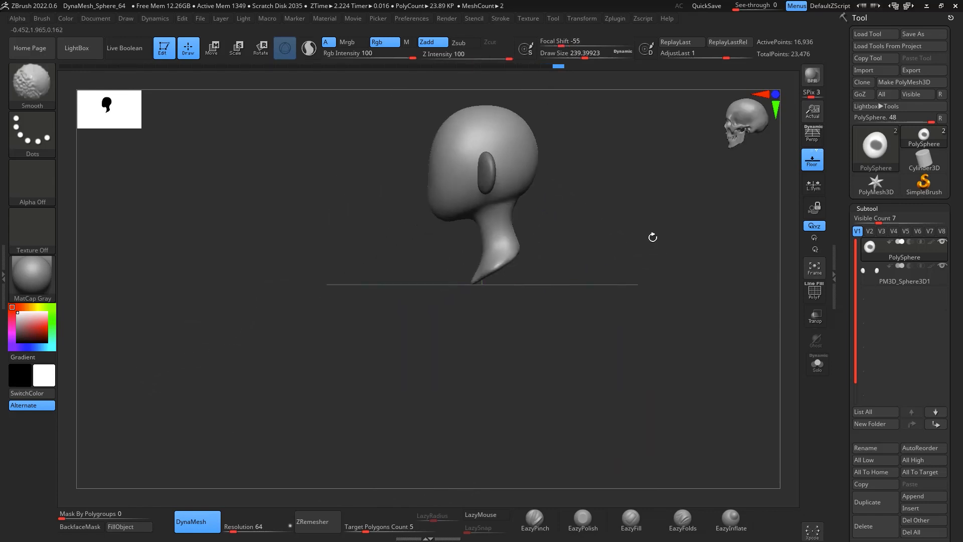
ctrl+right_drag(490, 294, 496, 370)
drag(518, 274, 548, 220)
Step: Inflate the bottom of the neck with the EazyInflate brush
click(731, 519)
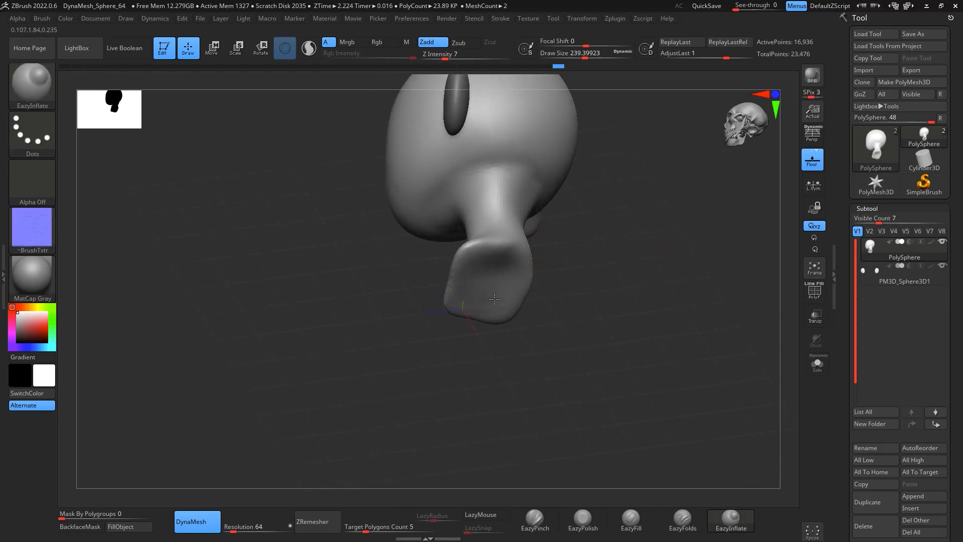
drag(495, 300, 516, 285)
mouse_move(605, 321)
mouse_down()
mouse_move(643, 327)
mouse_move(639, 316)
mouse_up()
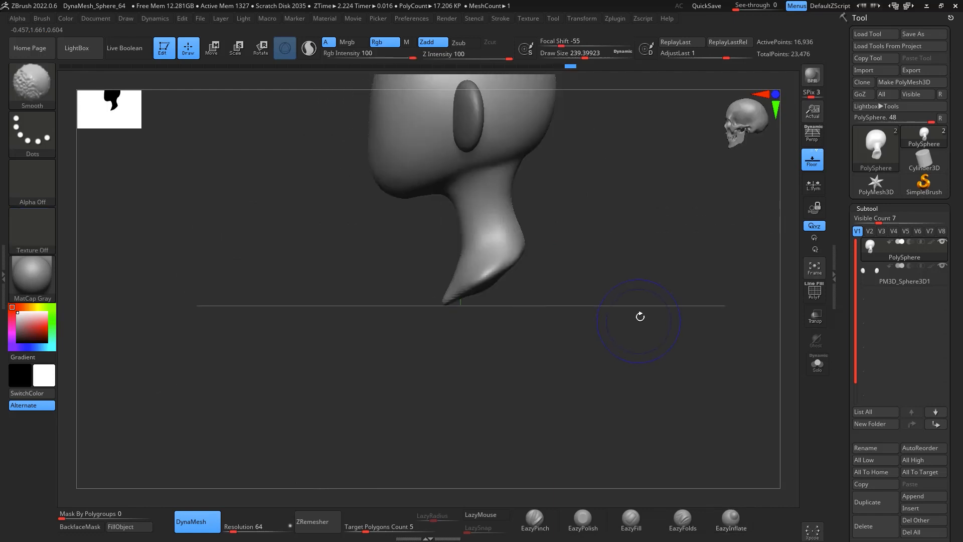
Step: Slice off the bottom of the neck with a diagonal KnifeCurve cut
key(ctrl+shift)
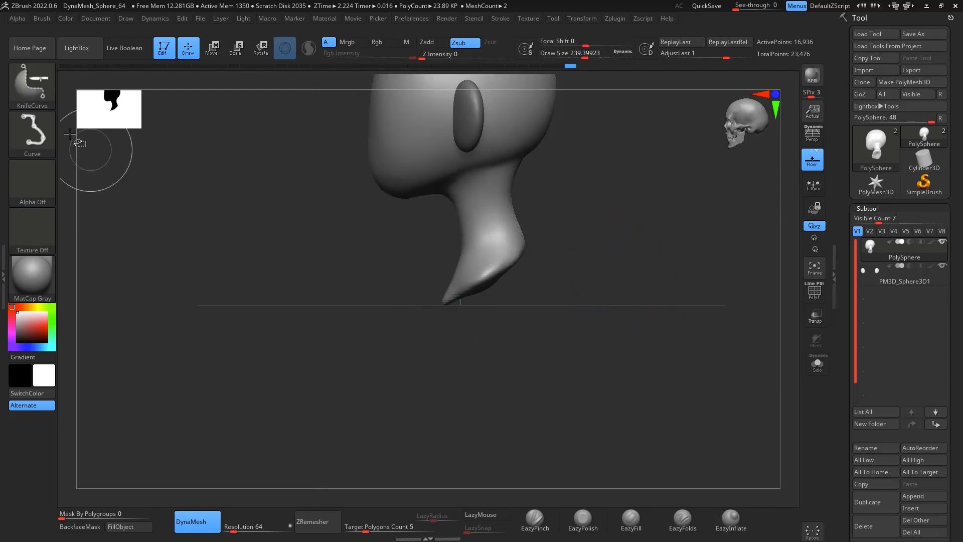
click(32, 83)
ctrl+shift+click(93, 94)
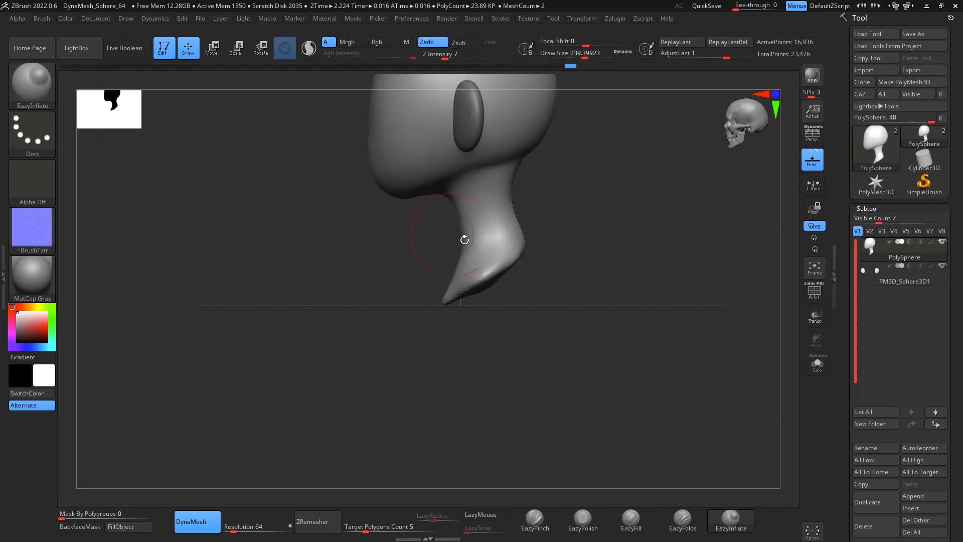
mouse_move(413, 328)
ctrl+shift+mouse_down()
mouse_move(491, 269)
mouse_move(417, 326)
ctrl+shift+mouse_up()
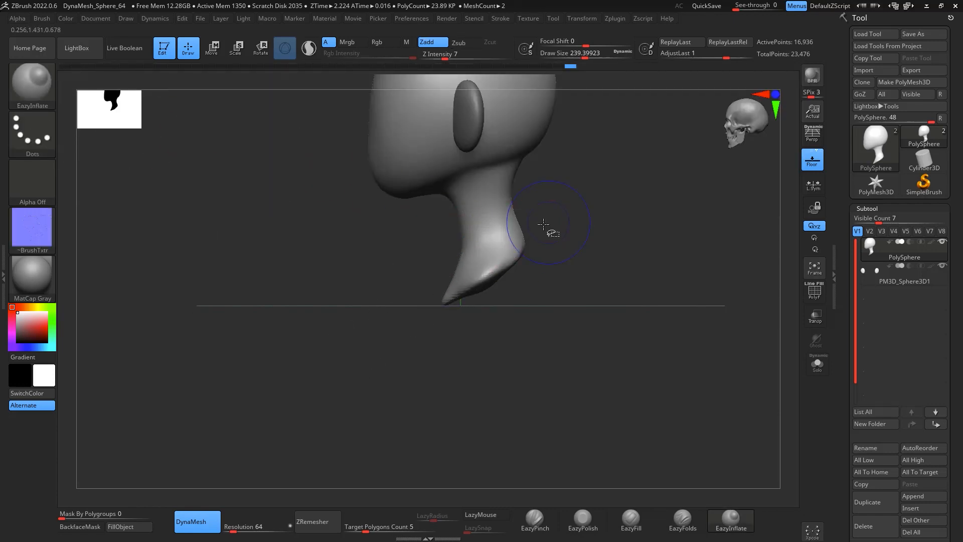
ctrl+shift+drag(542, 224, 362, 366)
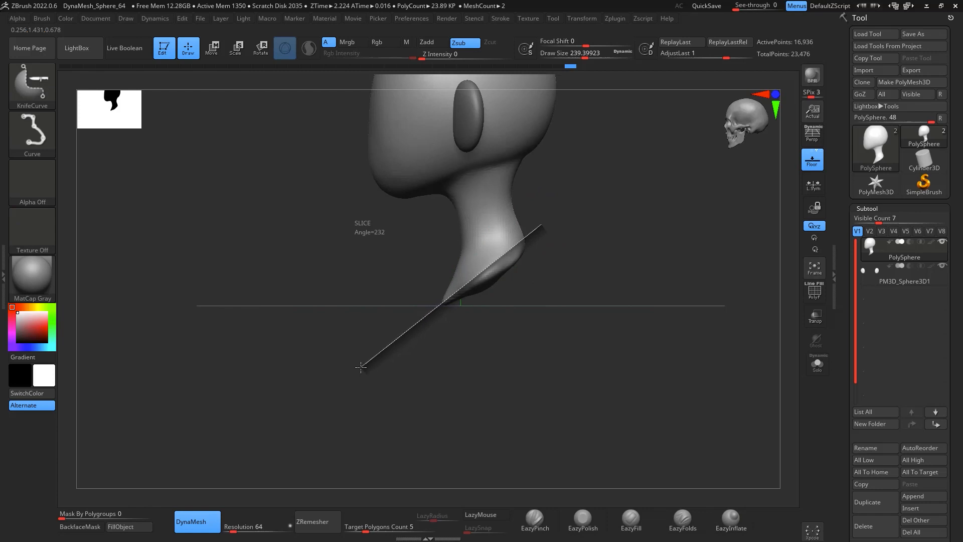
ctrl+shift+drag(359, 367, 360, 367)
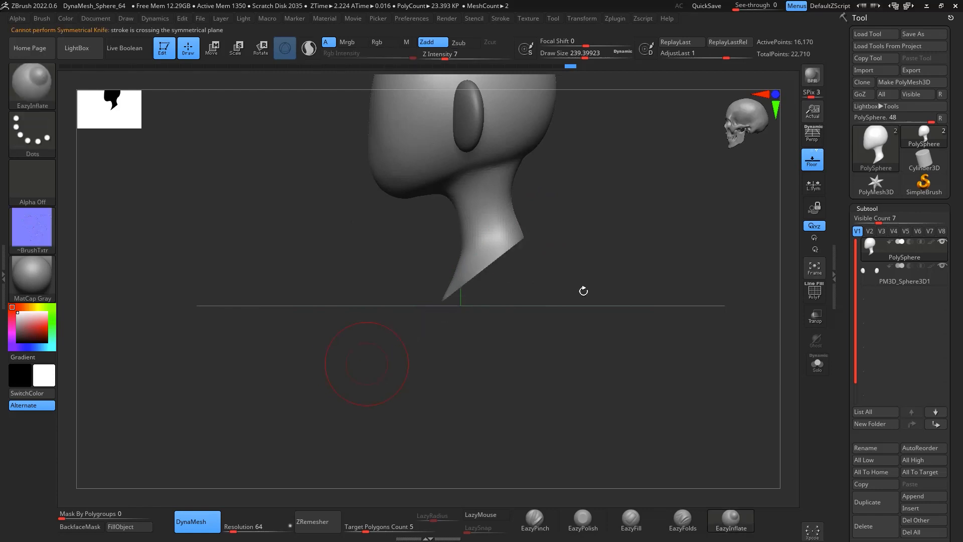
Step: Smooth the sliced edge at the base of the neck
drag(585, 290, 522, 246)
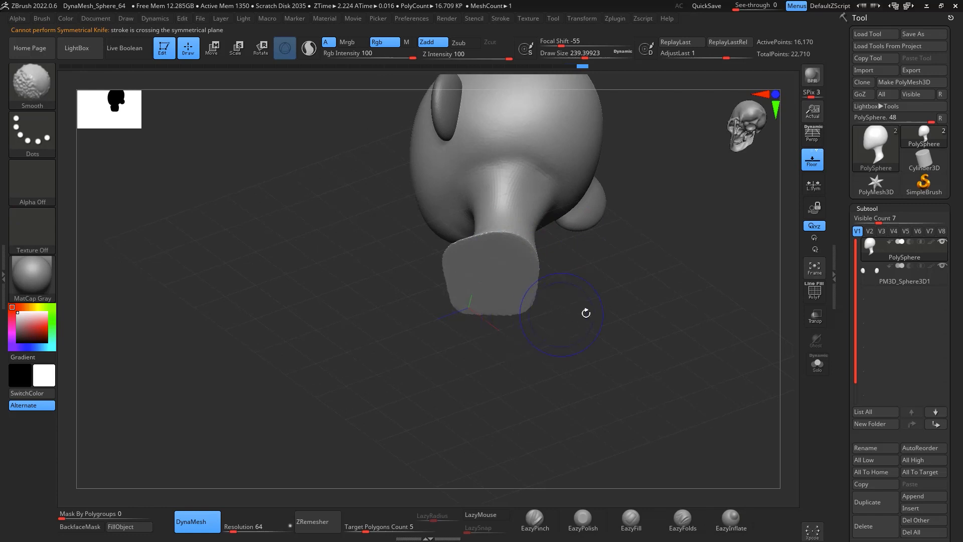
mouse_move(585, 314)
shift+mouse_down()
mouse_move(662, 370)
mouse_move(619, 316)
mouse_move(499, 323)
mouse_move(598, 294)
mouse_move(609, 344)
mouse_move(555, 378)
shift+mouse_up()
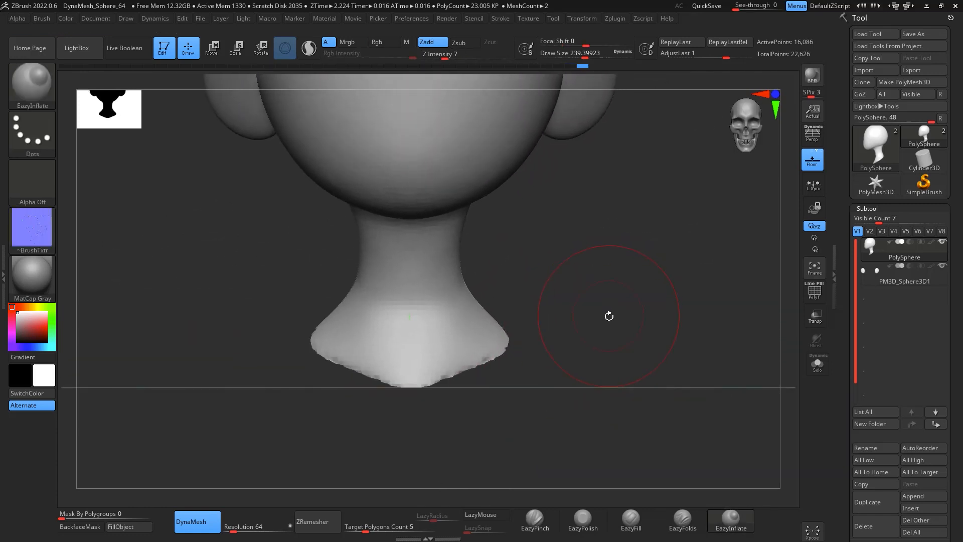
mouse_move(612, 317)
alt+mouse_down()
mouse_move(608, 338)
mouse_move(617, 267)
mouse_move(607, 320)
alt+mouse_up()
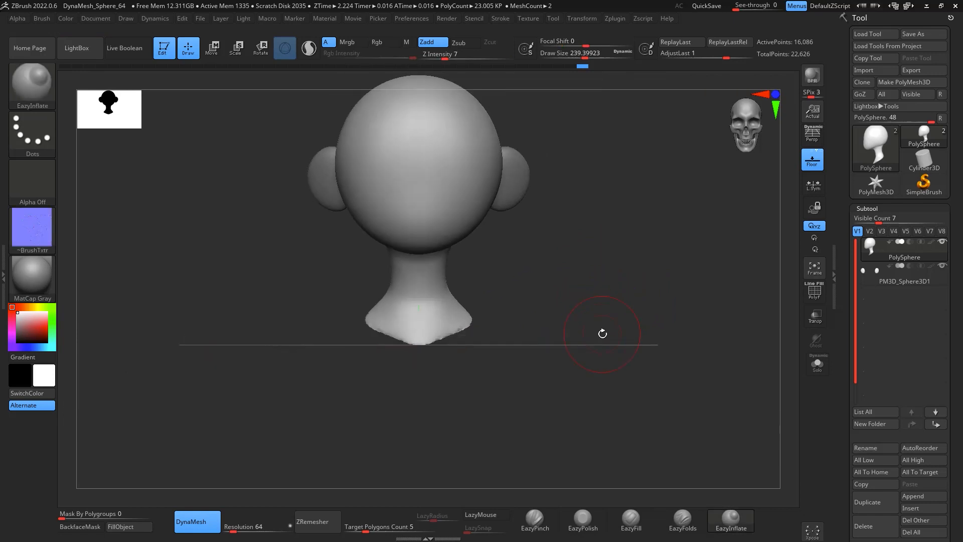
alt+drag(483, 277, 522, 264)
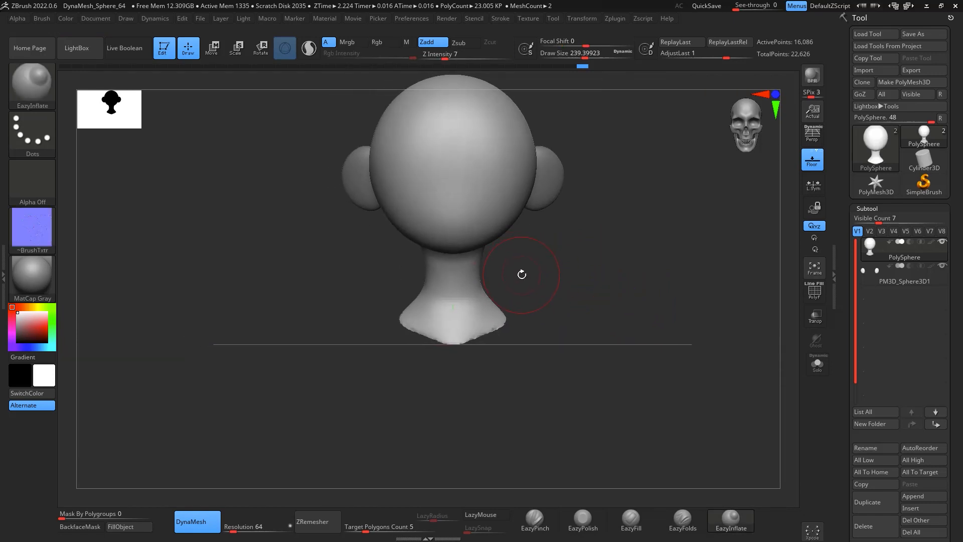
Step: Add a small ClayBuildup stroke at the front of the neck
key(b)
key(c)
key(b)
key(space)
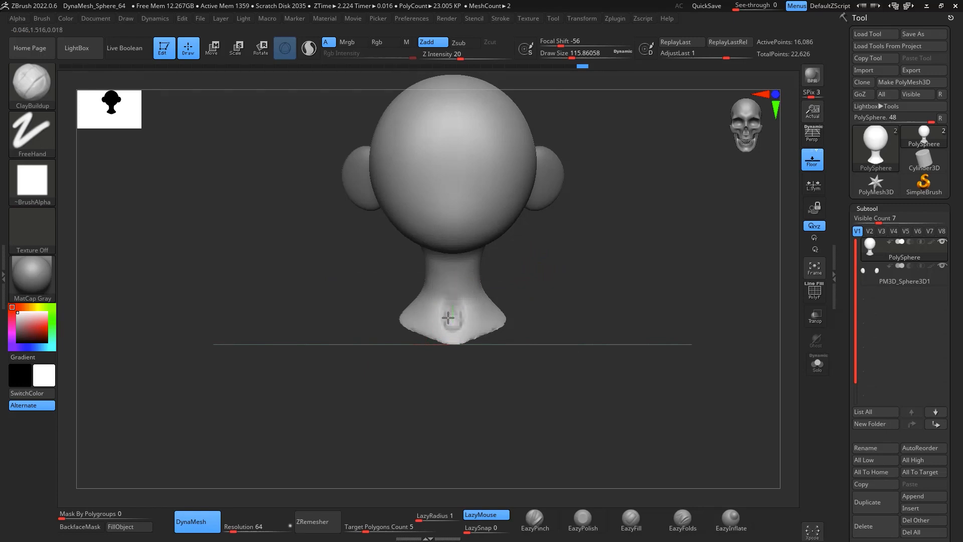
mouse_move(448, 317)
mouse_down()
mouse_move(445, 305)
mouse_move(452, 330)
mouse_up()
mouse_move(577, 232)
alt+mouse_down()
mouse_move(573, 282)
mouse_move(624, 232)
mouse_move(595, 230)
mouse_move(631, 206)
alt+mouse_up()
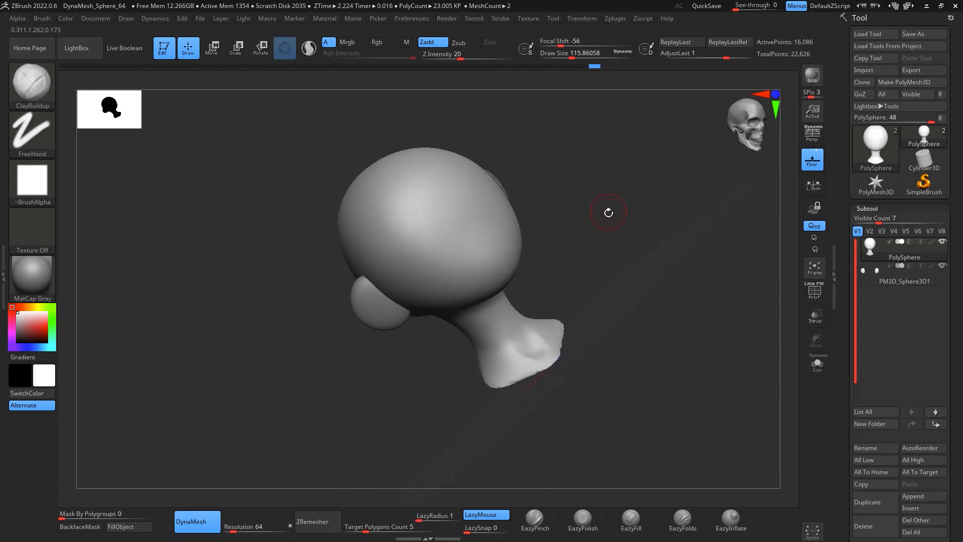
Step: Reshape the head with large Move brush strokes at draw size about 338
key(b)
key(space)
drag(510, 245, 521, 246)
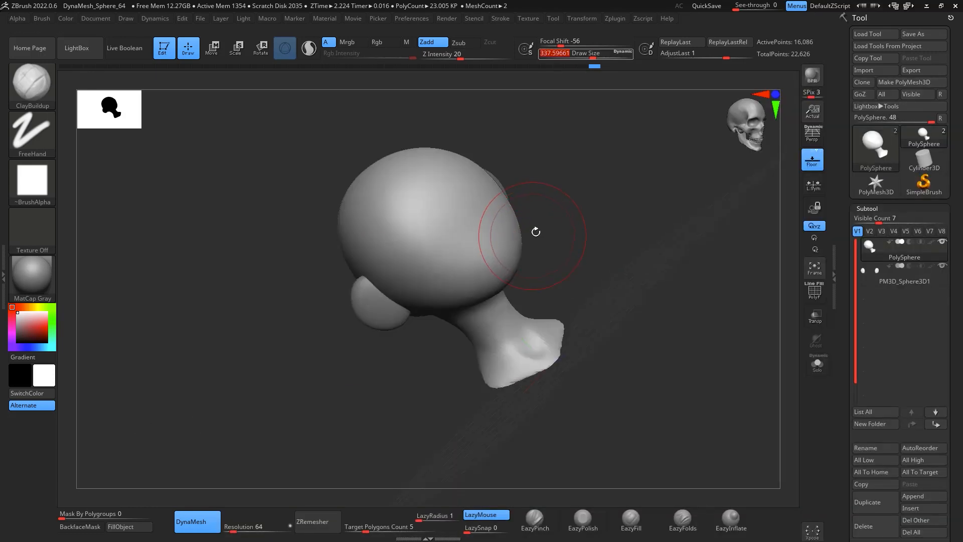
key(b)
key(m)
key(v)
drag(529, 217, 556, 198)
mouse_move(548, 272)
mouse_down()
mouse_move(576, 262)
mouse_move(553, 274)
mouse_up()
mouse_move(642, 273)
mouse_down()
mouse_move(700, 166)
mouse_move(712, 185)
mouse_move(676, 211)
mouse_move(604, 184)
mouse_up()
Step: Carve a horizontal groove across the face with DamStandard at focal shift -14 and smooth around it
key(b)
key(d)
key(s)
key(space)
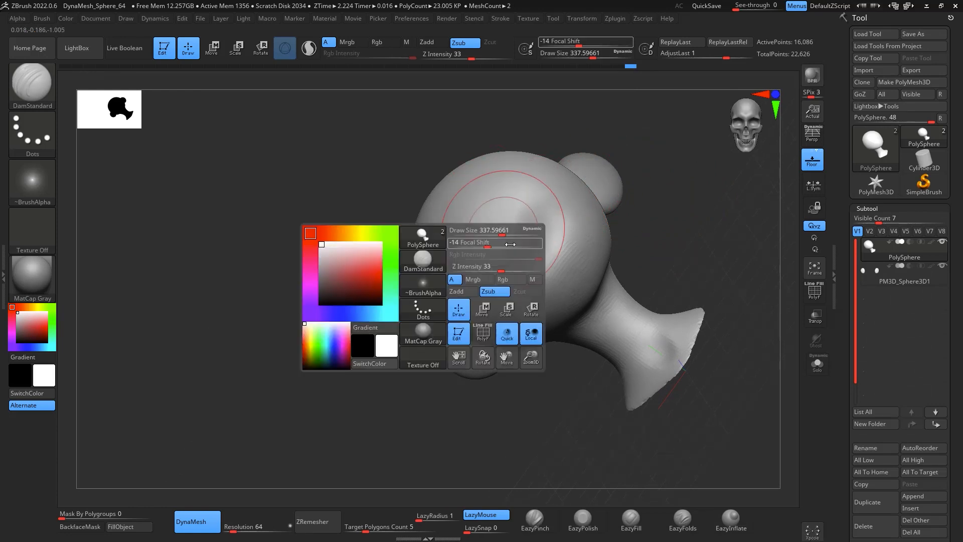
drag(504, 229, 491, 230)
mouse_move(690, 202)
mouse_down()
mouse_move(681, 213)
mouse_move(653, 198)
mouse_move(656, 221)
mouse_up()
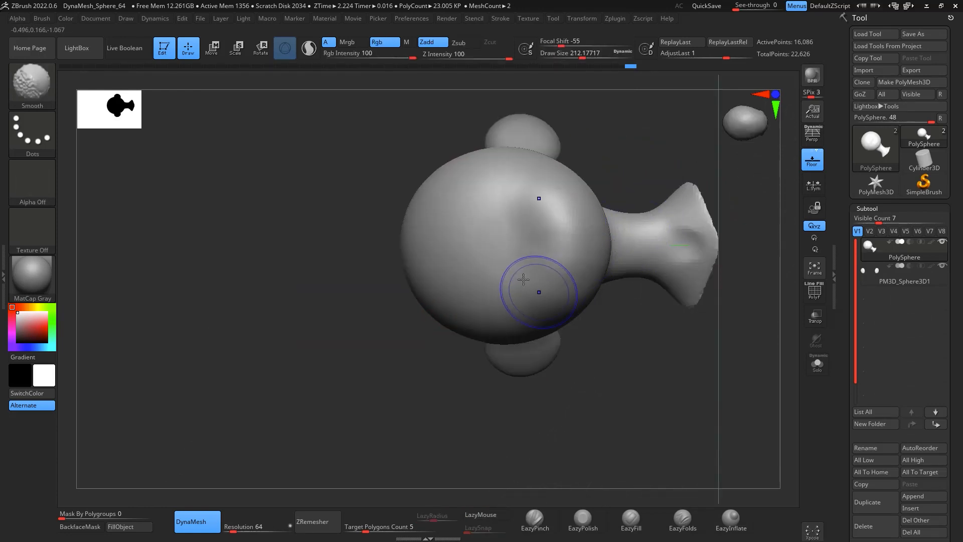
drag(497, 240, 505, 149)
mouse_move(622, 356)
mouse_down()
mouse_move(667, 368)
mouse_move(688, 241)
mouse_move(680, 282)
mouse_move(655, 250)
mouse_move(624, 248)
mouse_up()
Step: Pinch the jaw edge with EazyPinch at draw size about 182 and smooth the area
key(b)
key(m)
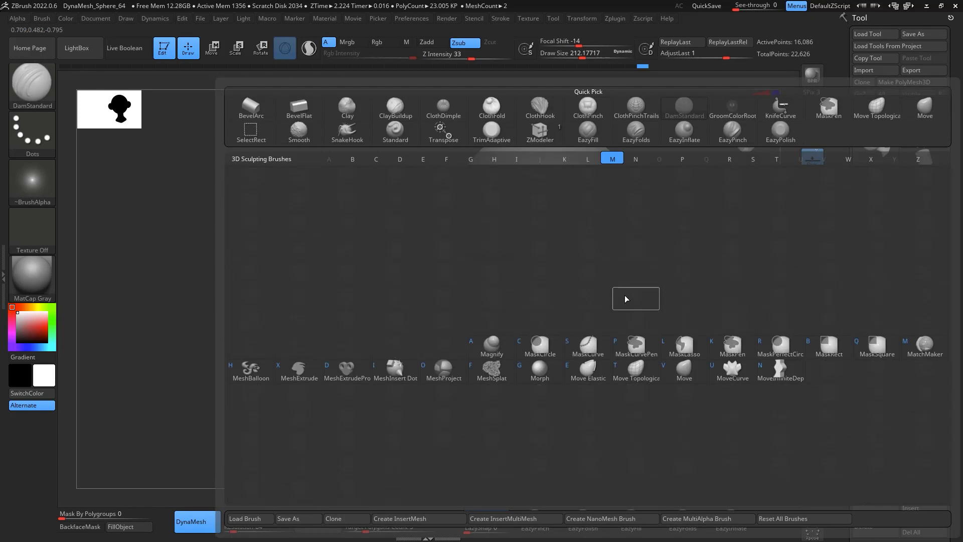
key(v)
key(space)
click(633, 294)
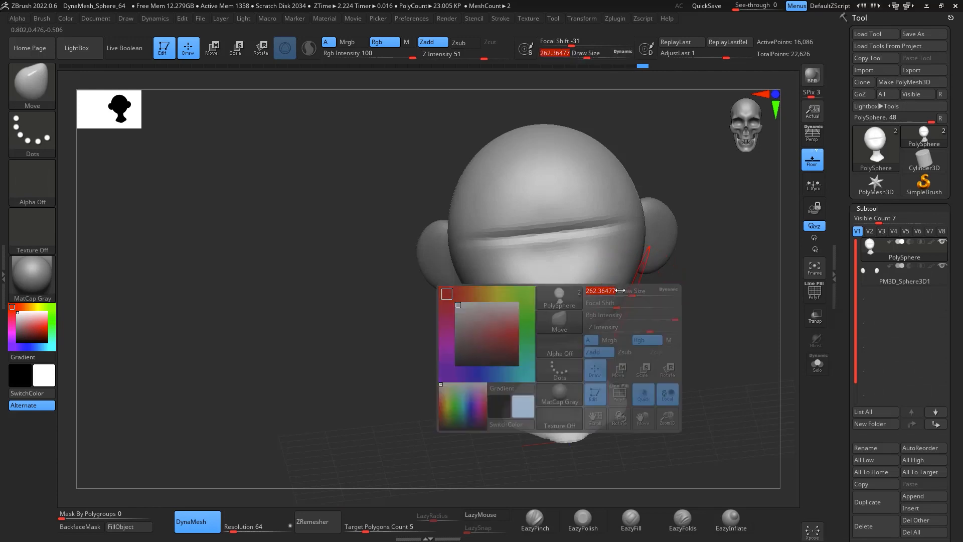
key(shift)
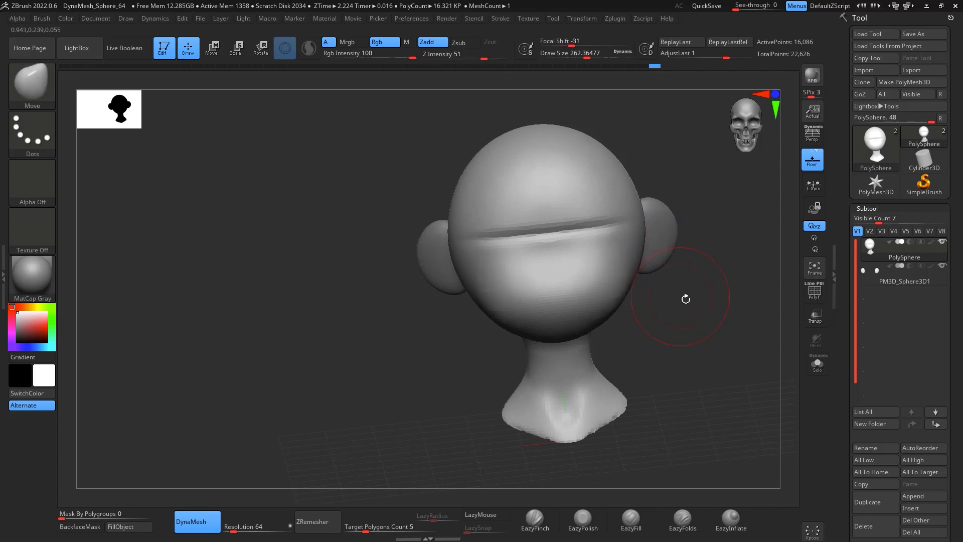
mouse_move(684, 299)
mouse_down()
mouse_move(664, 299)
mouse_move(699, 198)
mouse_move(680, 224)
mouse_move(692, 232)
mouse_move(672, 238)
mouse_up()
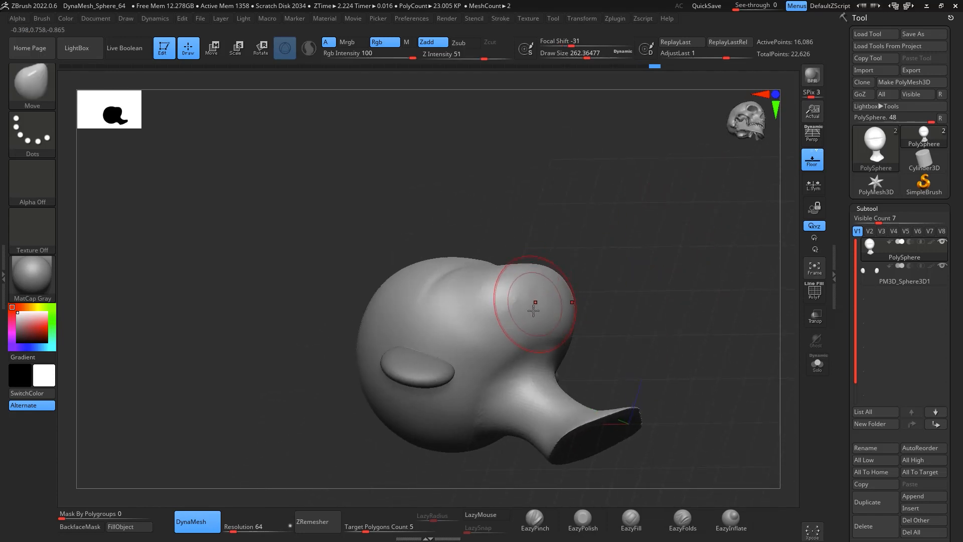
click(531, 525)
key(space)
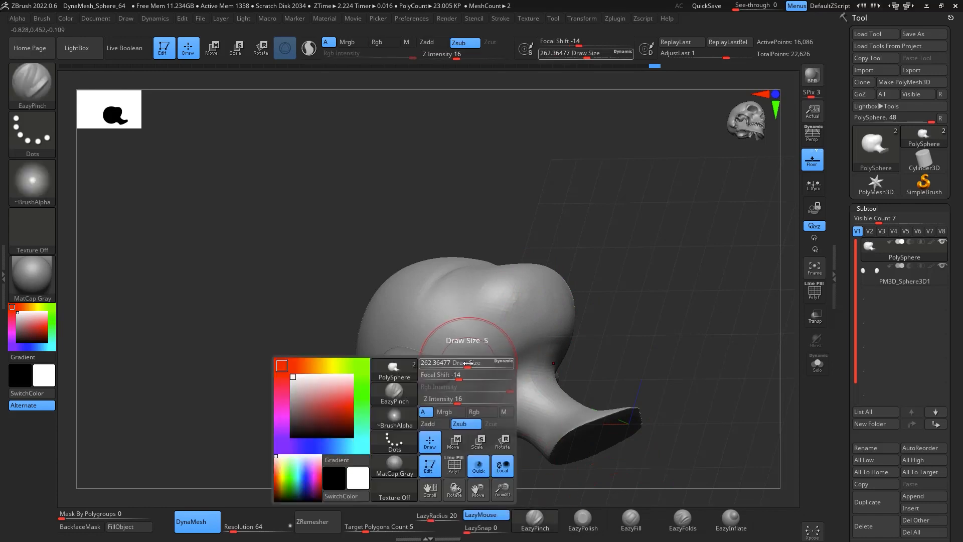
drag(480, 370, 554, 266)
mouse_move(635, 257)
mouse_down()
mouse_move(673, 308)
mouse_move(641, 321)
mouse_move(643, 243)
mouse_move(650, 260)
mouse_up()
mouse_move(549, 271)
shift+mouse_down()
mouse_move(491, 344)
mouse_move(458, 364)
shift+mouse_up()
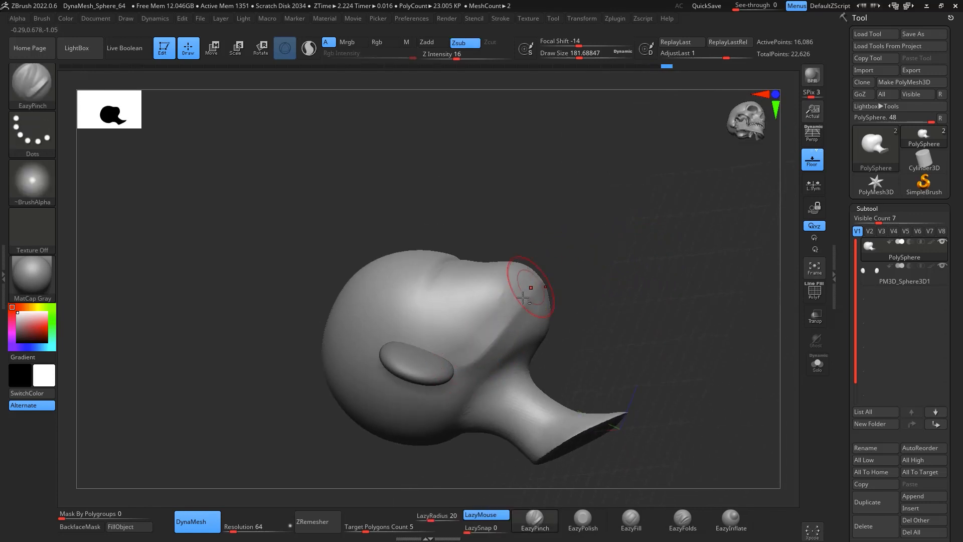
key(shift)
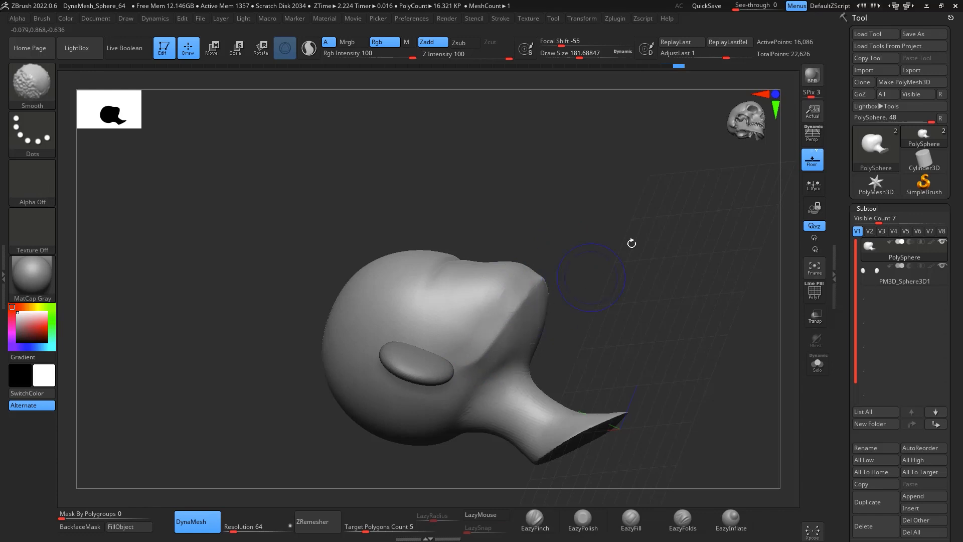
drag(632, 243, 588, 313)
shift+drag(695, 221, 710, 208)
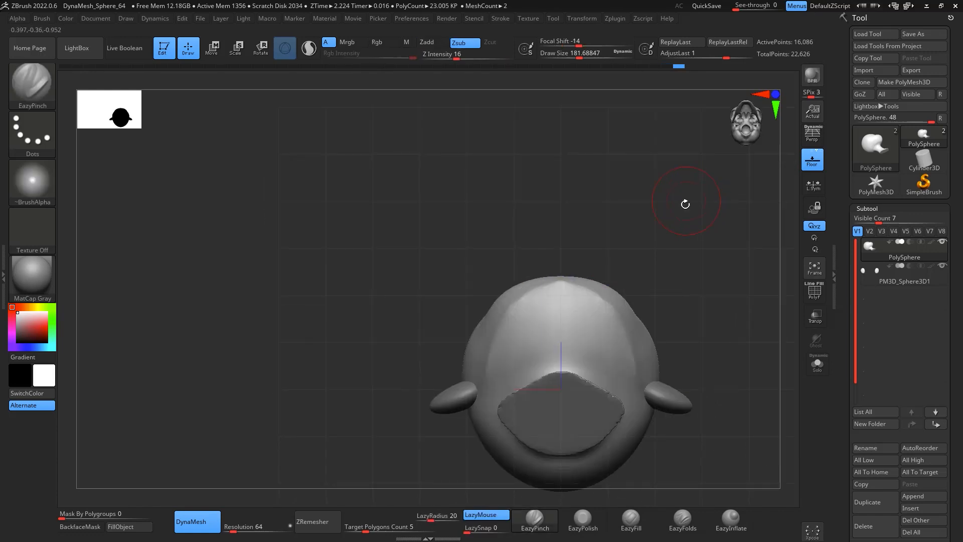
Step: Push the side of the jaw inward with Move brush strokes from the front view
key(b)
key(m)
key(v)
key(space)
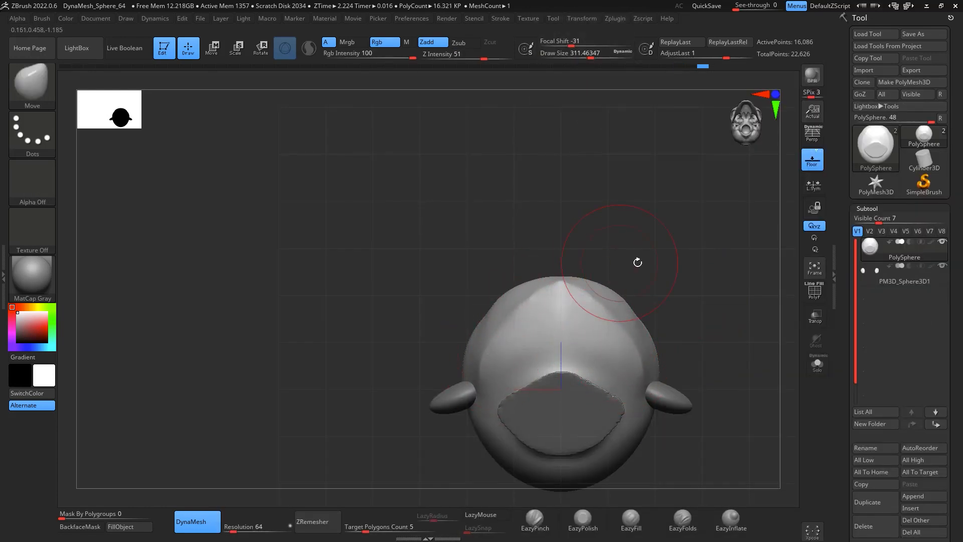
key(shift)
drag(721, 225, 725, 341)
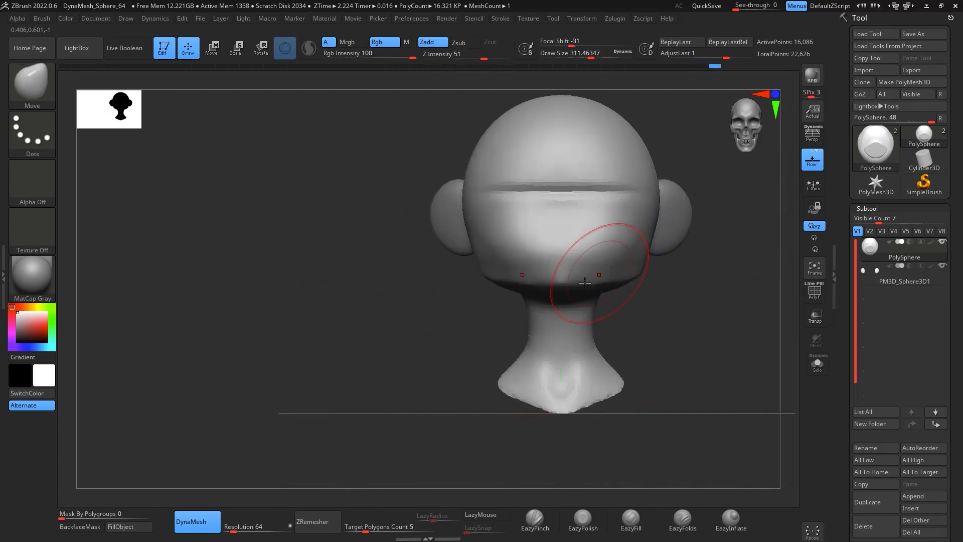
key(space)
drag(579, 283, 591, 285)
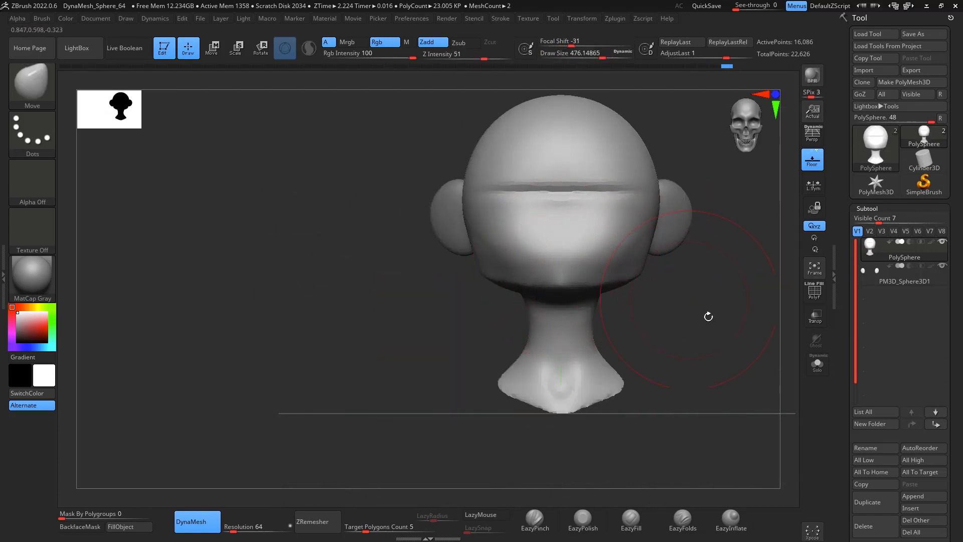
drag(709, 319, 763, 282)
mouse_move(570, 275)
mouse_down()
mouse_move(569, 296)
mouse_move(615, 329)
mouse_move(599, 332)
mouse_up()
Step: Refine the jaw and cheek profile with Move and Smooth strokes from the side view
key(space)
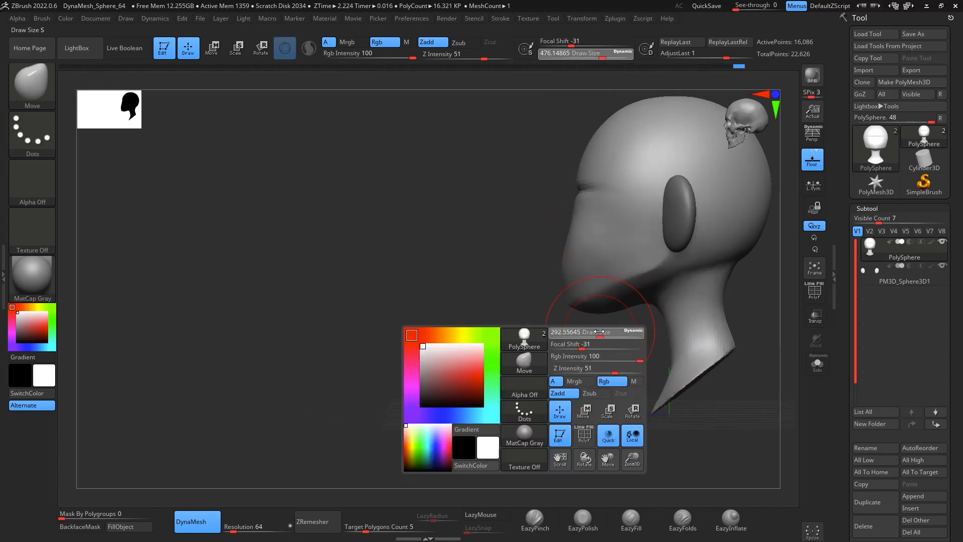
drag(564, 362, 469, 327)
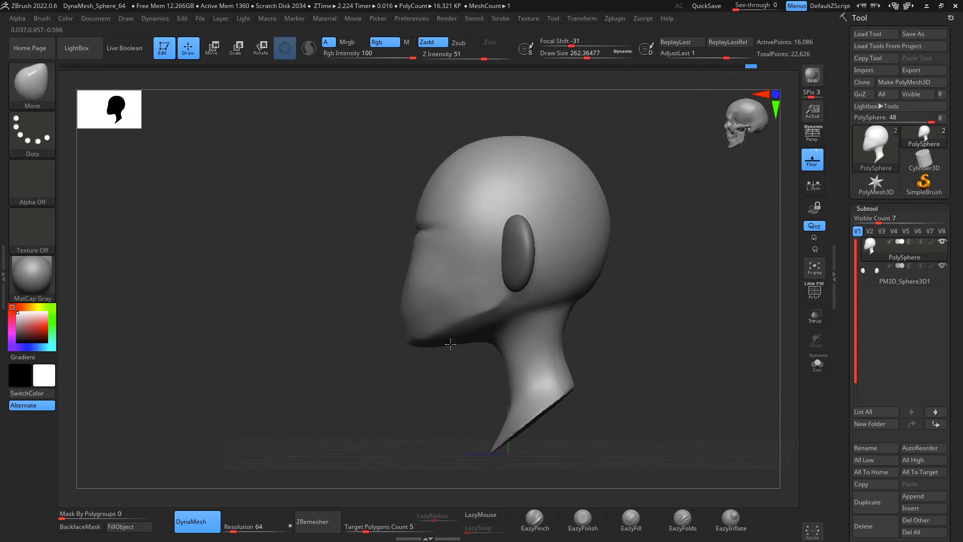
shift+drag(600, 329, 611, 322)
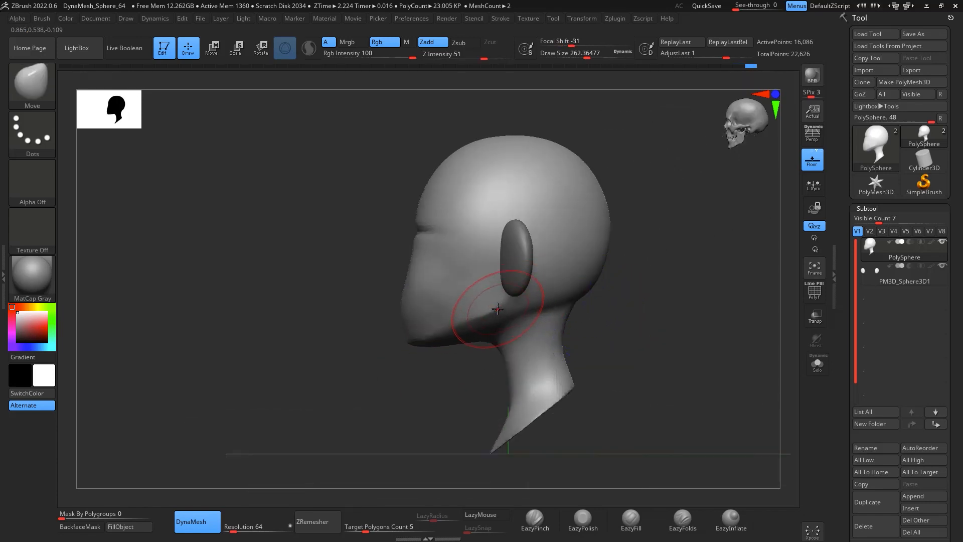
drag(499, 308, 479, 316)
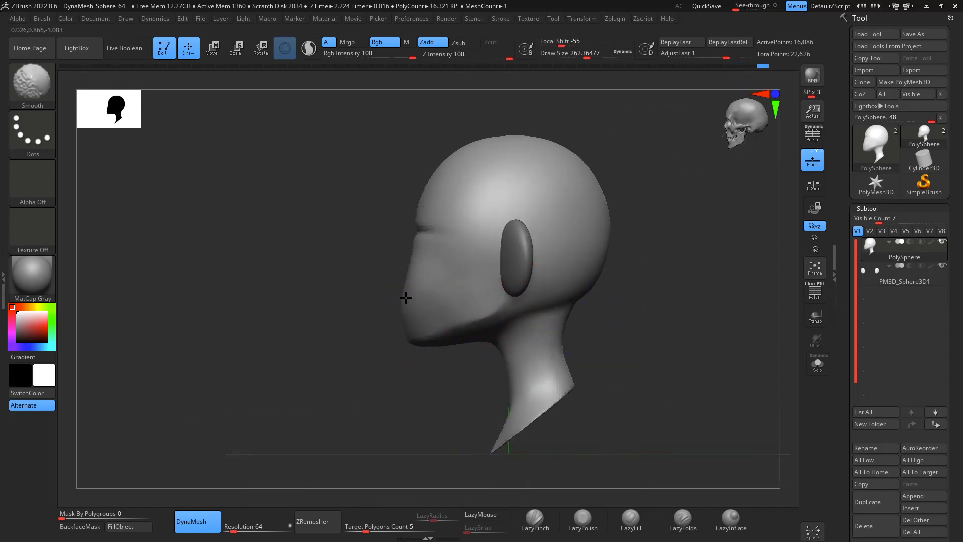
shift+drag(617, 321, 516, 296)
mouse_move(602, 276)
mouse_down()
mouse_move(686, 286)
mouse_move(701, 299)
mouse_move(641, 342)
mouse_up()
mouse_move(582, 326)
mouse_down()
mouse_move(669, 294)
mouse_move(665, 305)
mouse_up()
Step: Build up clay across the upper face with ClayBuildup strokes at draw size about 217
key(b)
key(c)
key(b)
key(space)
drag(424, 303, 413, 303)
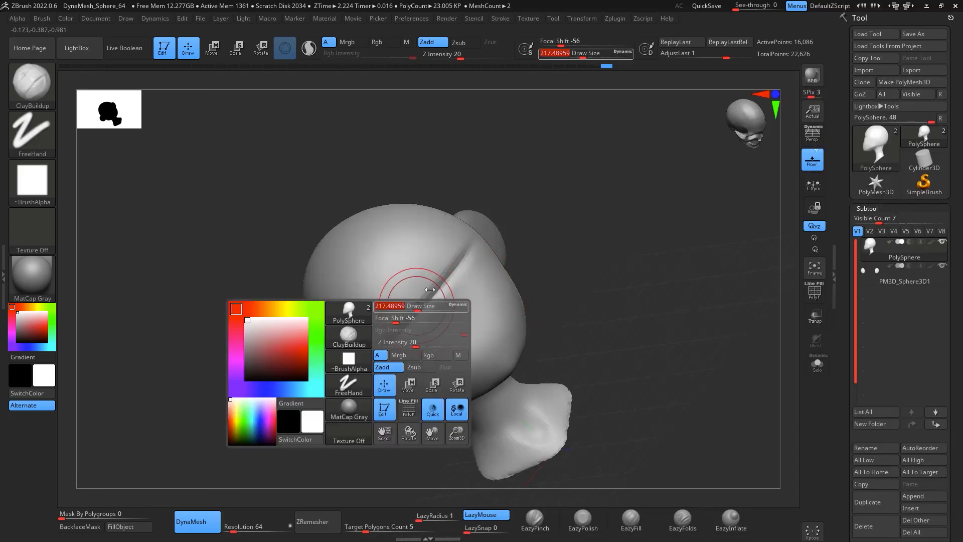
alt+drag(628, 269, 647, 233)
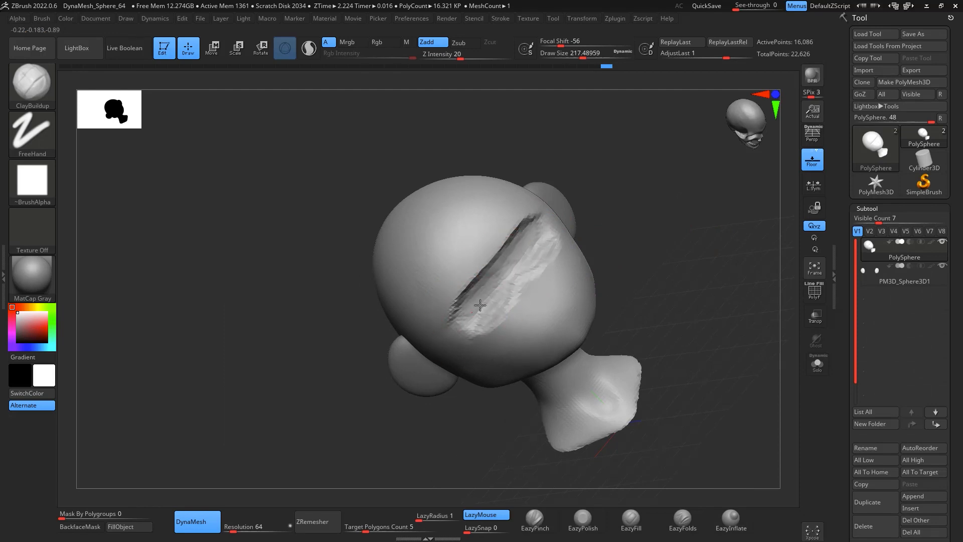
mouse_move(477, 287)
mouse_down()
mouse_move(532, 241)
mouse_move(502, 306)
mouse_up()
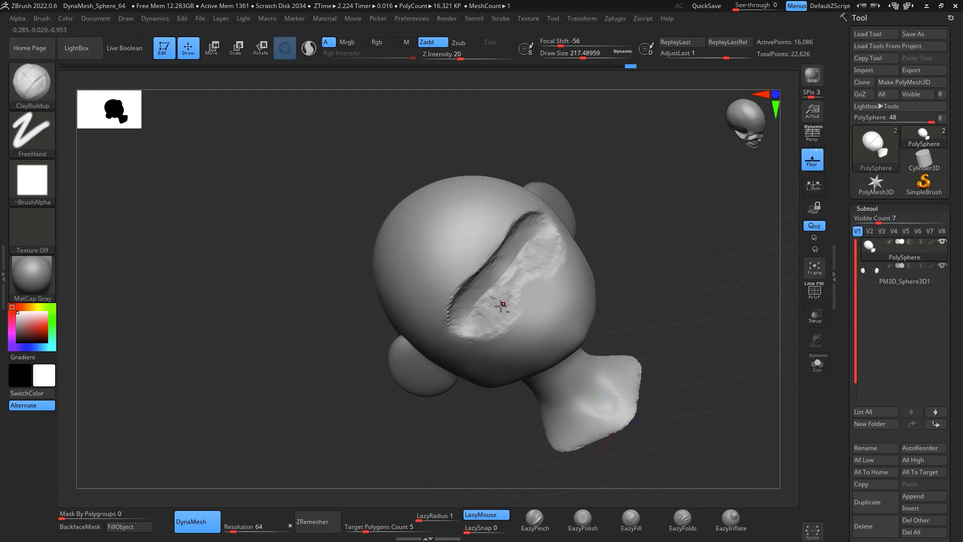
drag(605, 214, 594, 251)
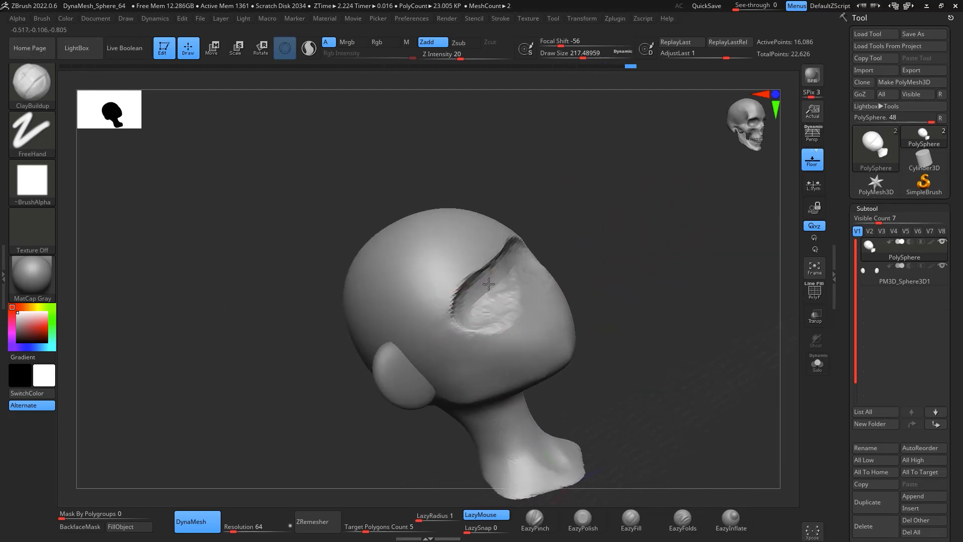
mouse_move(478, 284)
shift+mouse_down()
mouse_move(462, 312)
mouse_move(446, 292)
mouse_move(474, 299)
mouse_move(501, 253)
shift+mouse_up()
mouse_move(607, 243)
mouse_down()
mouse_move(694, 312)
mouse_move(707, 266)
mouse_move(673, 292)
mouse_up()
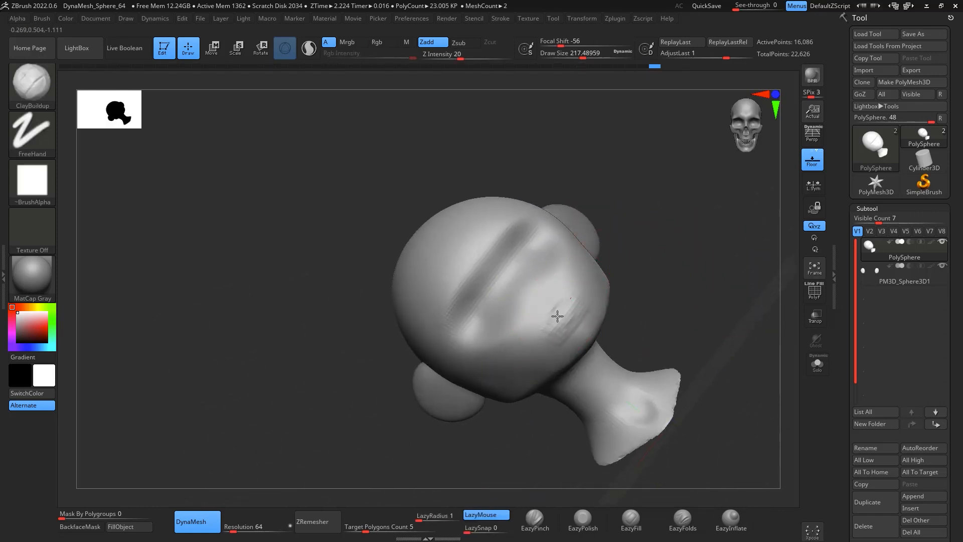
drag(536, 332, 586, 284)
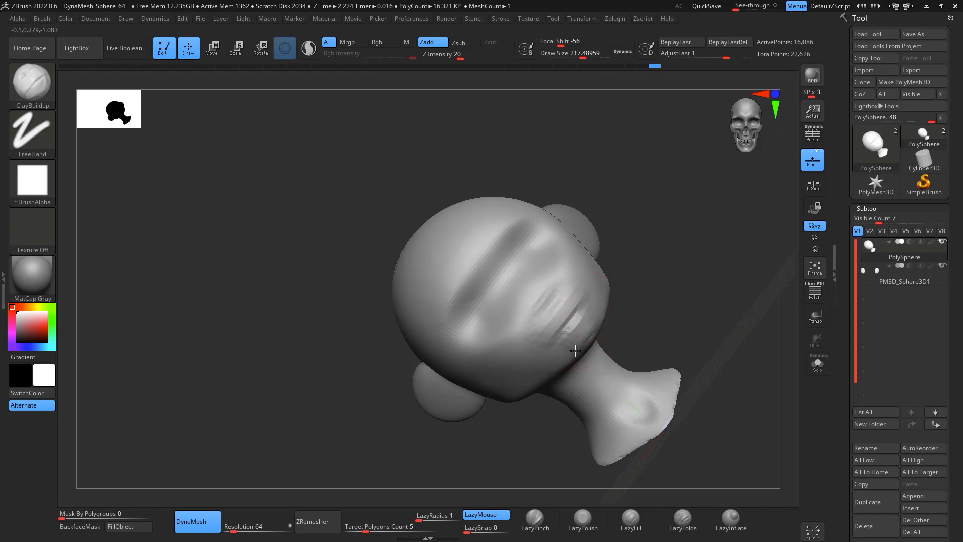
Step: Continue building up clay across the upper face with ClayBuildup at draw size about 217 and smooth it
mouse_move(549, 300)
mouse_down()
mouse_move(560, 291)
mouse_move(571, 301)
mouse_up()
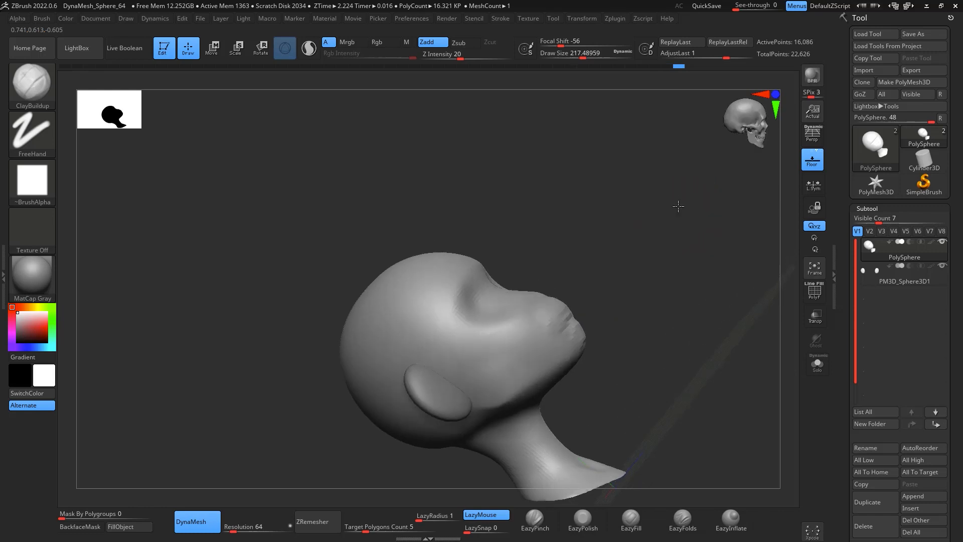
key(ctrl)
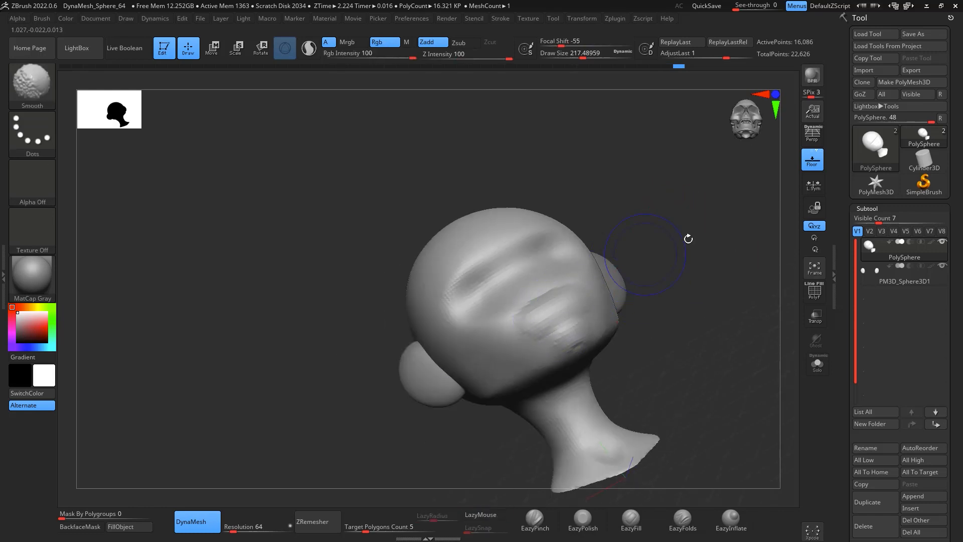
drag(699, 297, 576, 320)
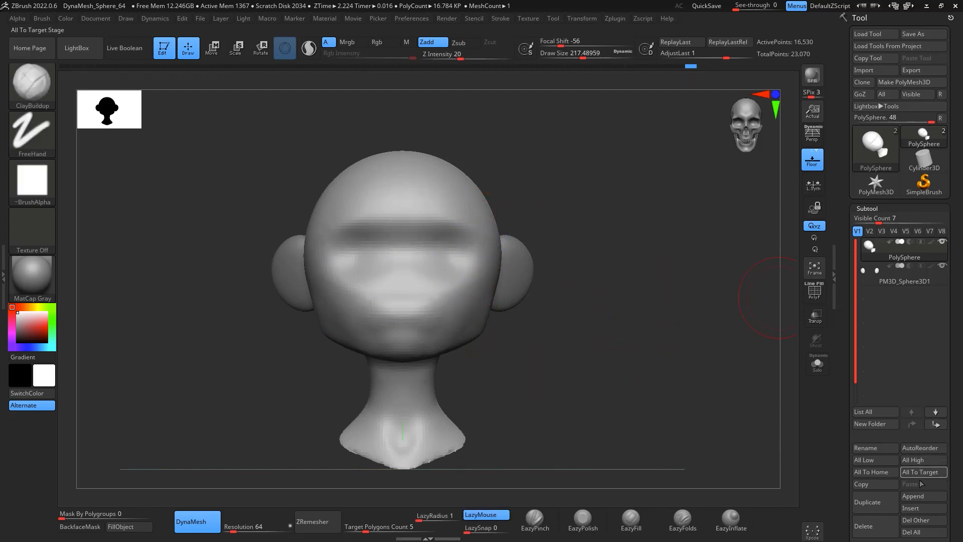
Step: Append a sphere as a new subtool and make it the active subtool
click(922, 497)
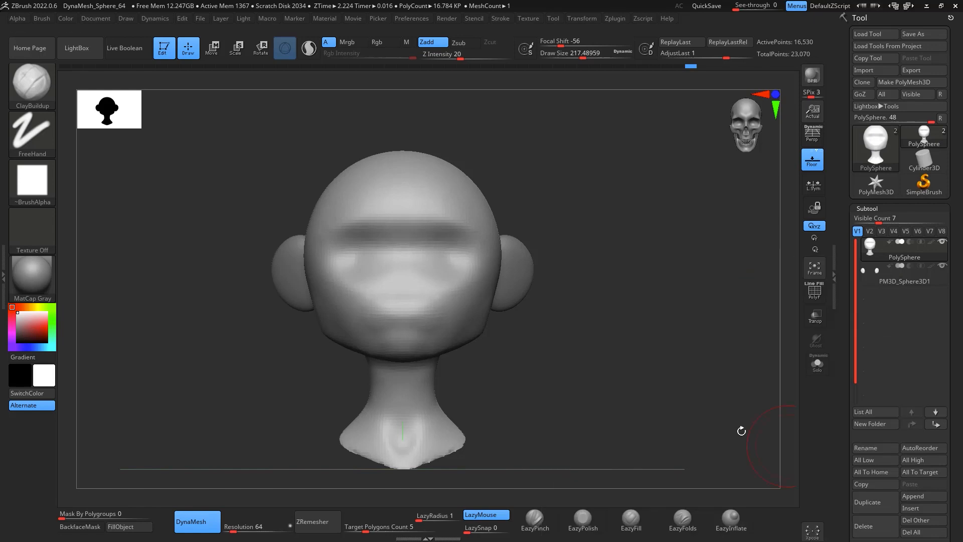
click(921, 498)
click(588, 322)
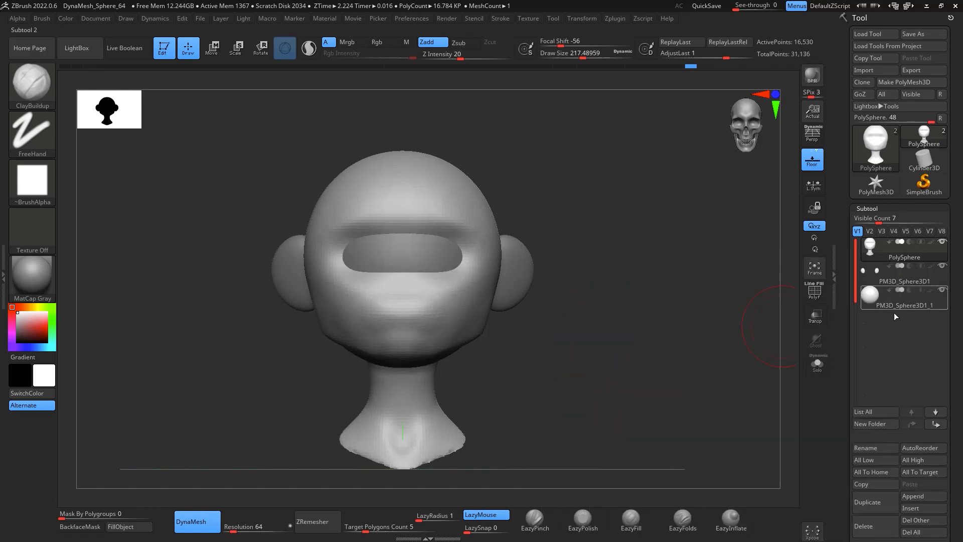
click(894, 301)
Step: Scale the appended sphere down with the Transpose gizmo and move it onto the front of the face
drag(723, 329, 664, 329)
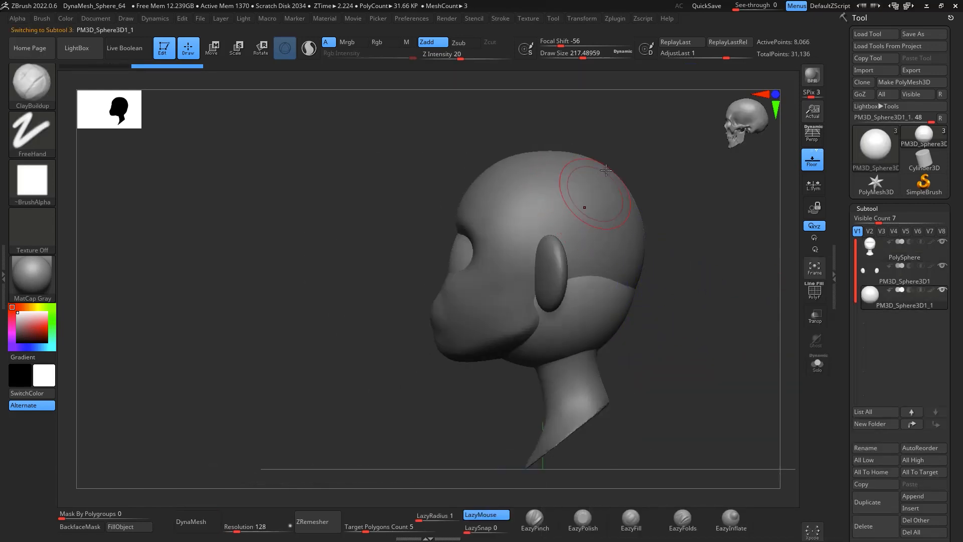
key(e)
alt+shift+drag(587, 261, 533, 233)
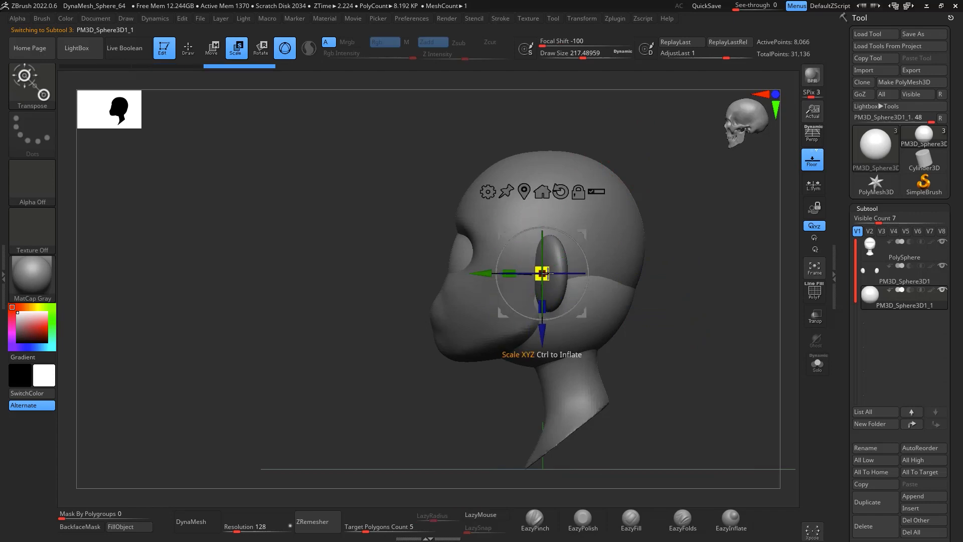
drag(546, 273, 380, 258)
drag(690, 262, 741, 265)
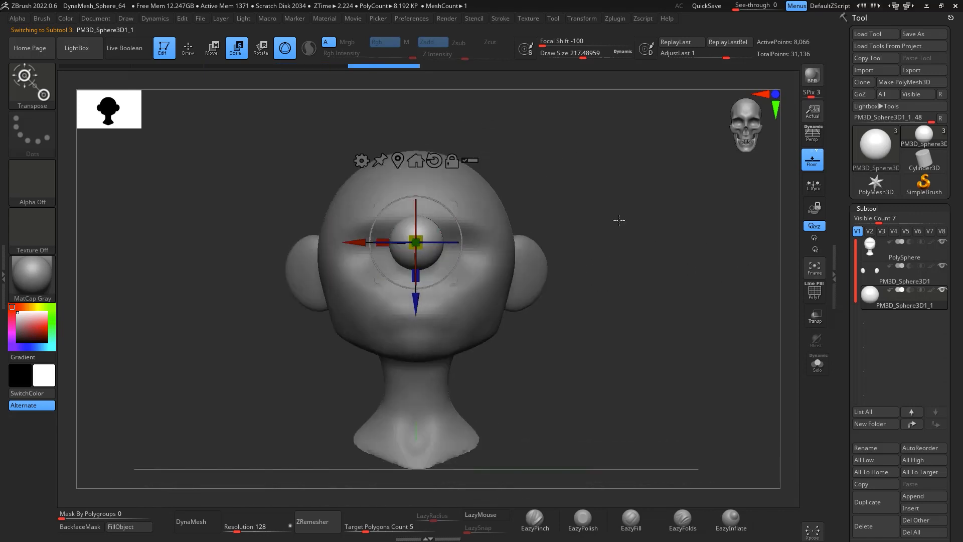
drag(454, 205, 504, 212)
drag(662, 270, 628, 295)
drag(409, 249, 559, 331)
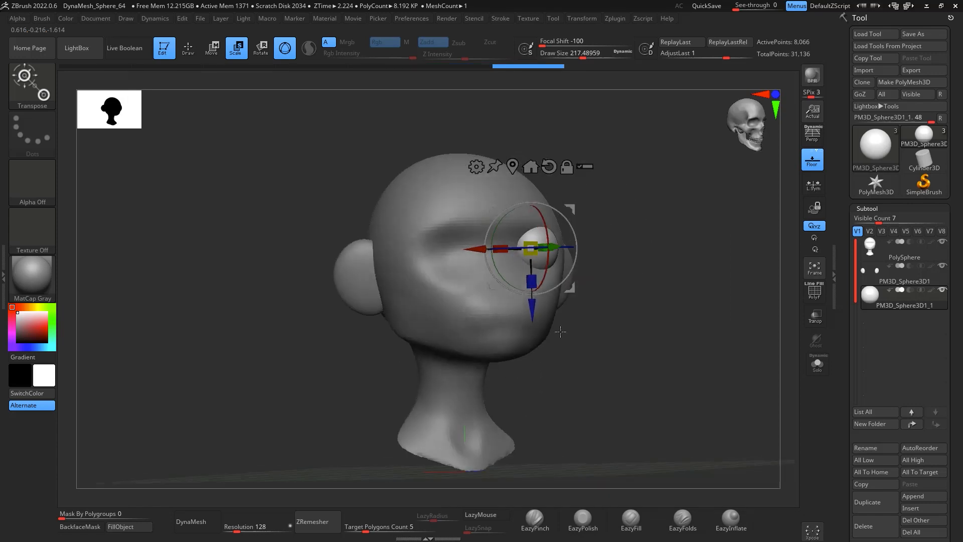
Step: Flatten the sphere into an oval eye and position it over the eye area on one side of the face
shift+drag(677, 296, 679, 353)
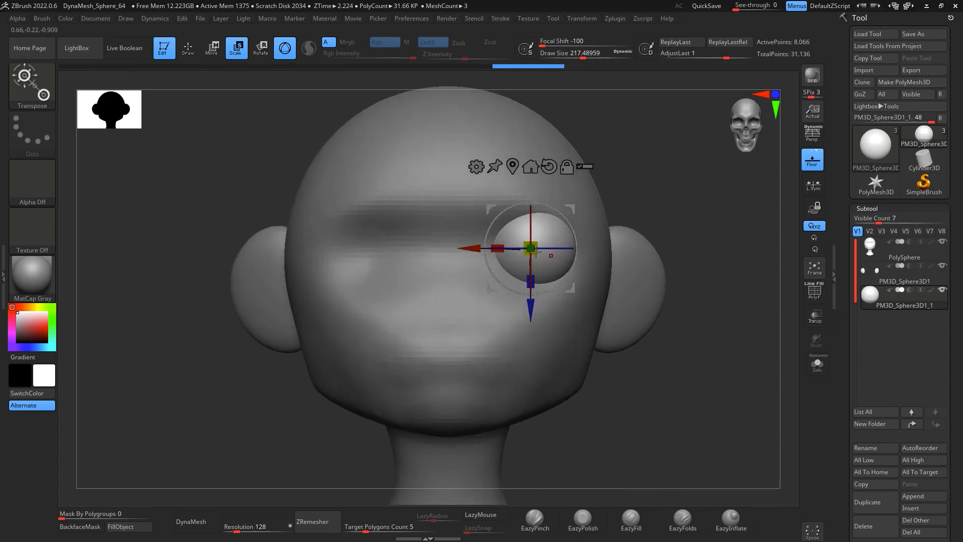
drag(532, 250, 569, 267)
drag(763, 381, 702, 408)
drag(571, 207, 593, 215)
shift+drag(490, 386, 611, 372)
drag(594, 216, 587, 217)
alt+drag(693, 403, 692, 378)
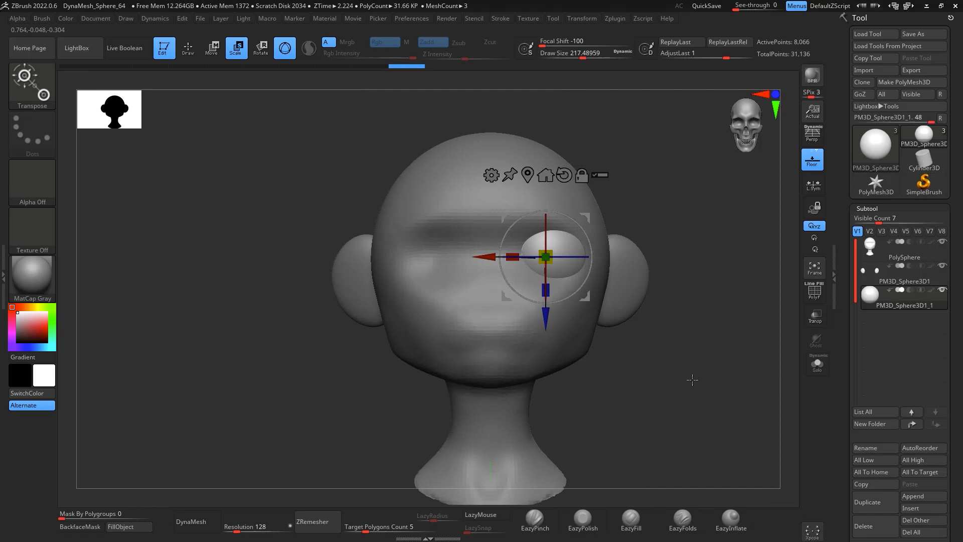
alt+drag(718, 328, 709, 346)
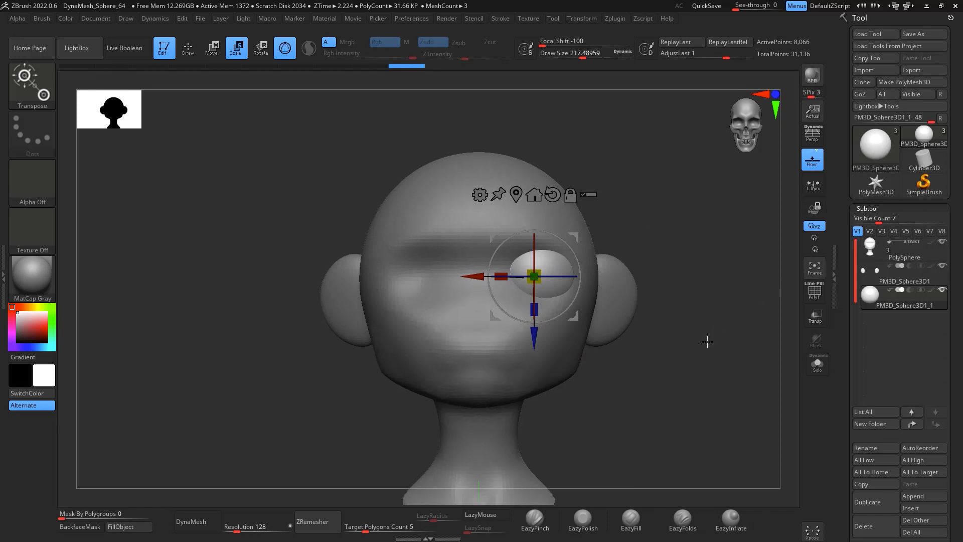
Step: Select the head subtool and reshape the head with large Move brush strokes at draw size about 585
key(q)
key(space)
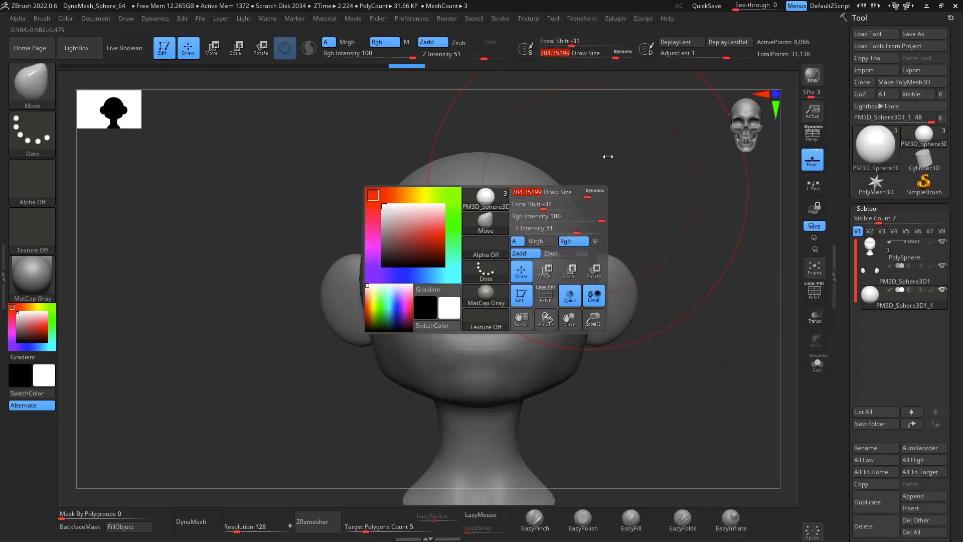
click(884, 257)
alt+drag(677, 278, 672, 333)
mouse_move(552, 232)
mouse_down()
mouse_move(534, 198)
mouse_move(571, 221)
mouse_move(526, 205)
mouse_move(527, 196)
mouse_up()
key(space)
mouse_move(650, 205)
shift+mouse_down()
mouse_move(645, 181)
mouse_move(634, 183)
shift+mouse_up()
alt+drag(688, 193, 614, 191)
key(space)
mouse_move(638, 209)
mouse_down()
mouse_move(667, 266)
mouse_move(662, 301)
mouse_move(612, 275)
mouse_move(665, 205)
mouse_move(667, 153)
mouse_up()
drag(703, 236, 697, 156)
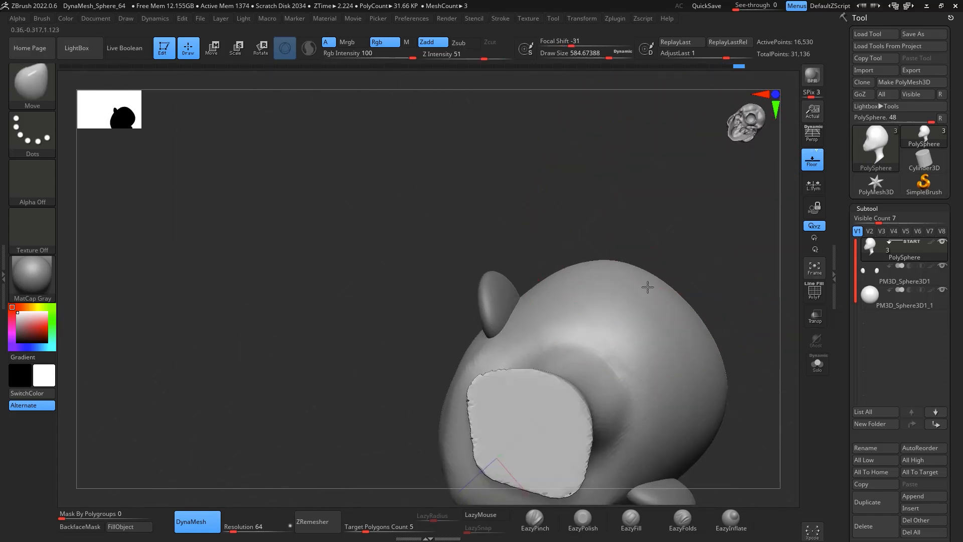
mouse_move(669, 216)
mouse_down()
mouse_move(680, 227)
mouse_move(707, 144)
mouse_move(729, 166)
mouse_move(713, 264)
mouse_move(702, 236)
mouse_move(710, 260)
mouse_move(742, 269)
mouse_move(746, 314)
mouse_move(628, 278)
mouse_move(617, 200)
mouse_up()
Step: Switch to EazyPinch at draw size about 197 and pinch a brow crease across the forehead above the eyes
click(535, 518)
key(space)
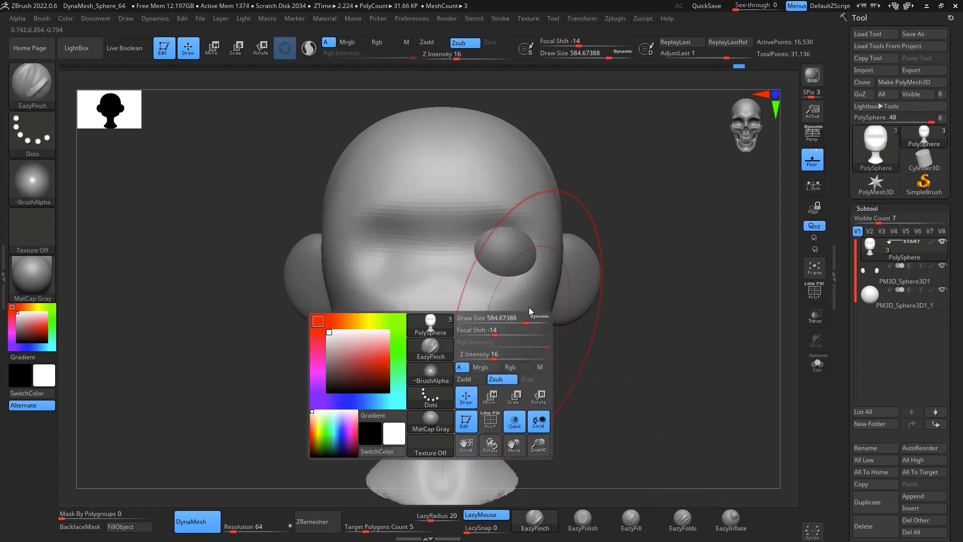
drag(531, 316, 507, 313)
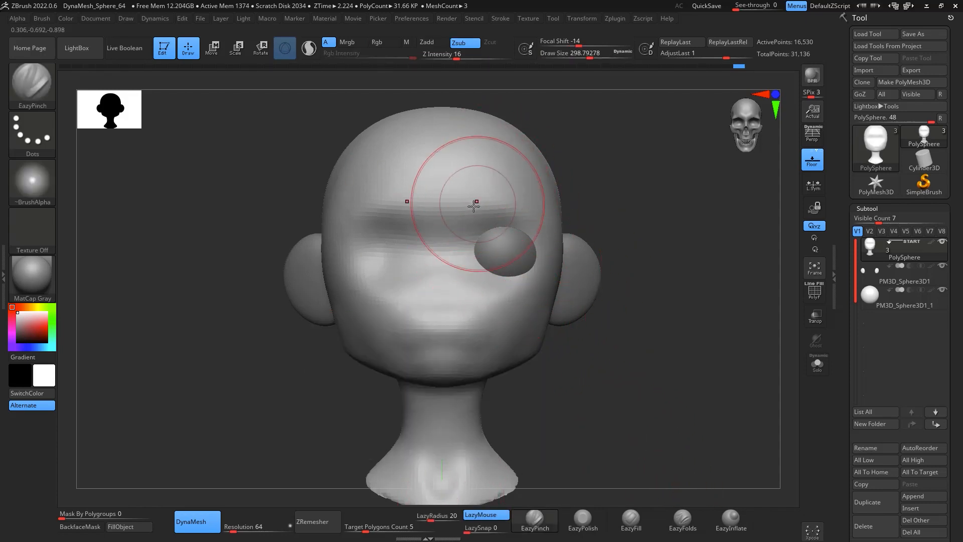
key(space)
drag(462, 228, 463, 218)
key(space)
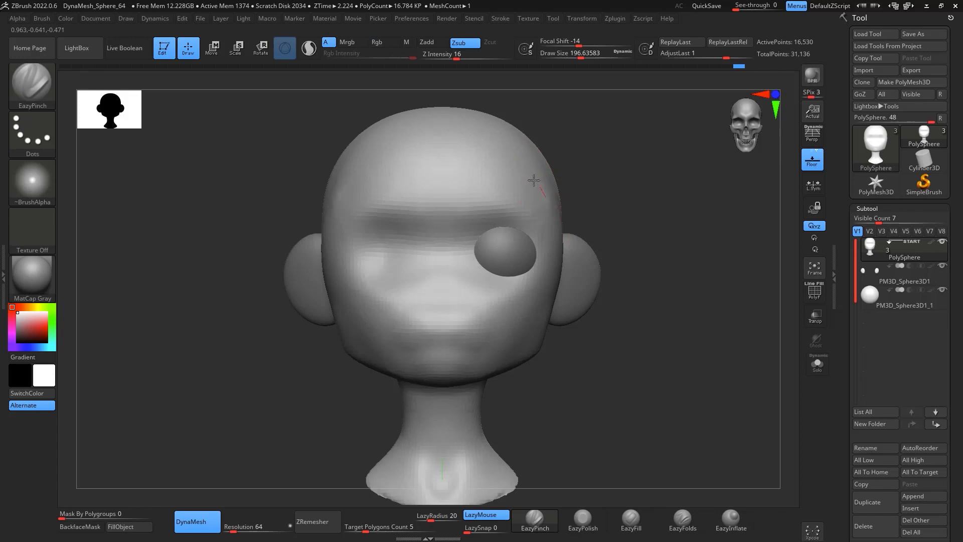
drag(378, 164, 500, 170)
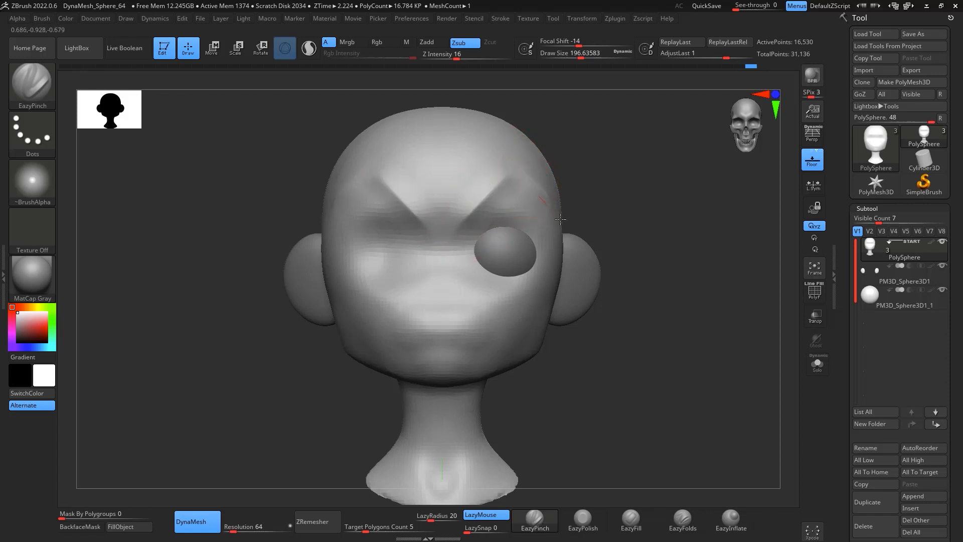
Step: Refine the brow crease with alternating Smooth and EazyPinch strokes
key(shift)
shift+drag(539, 226, 468, 333)
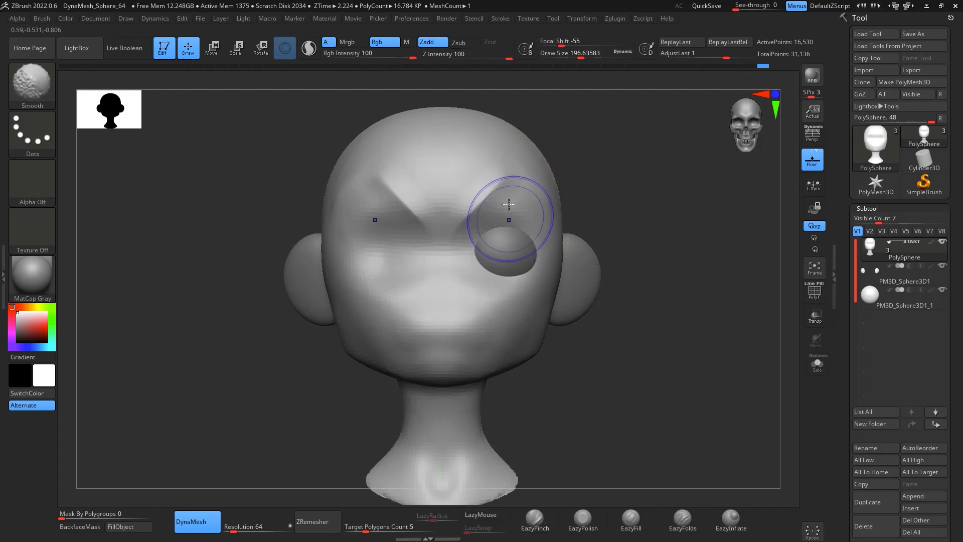
drag(510, 176, 461, 220)
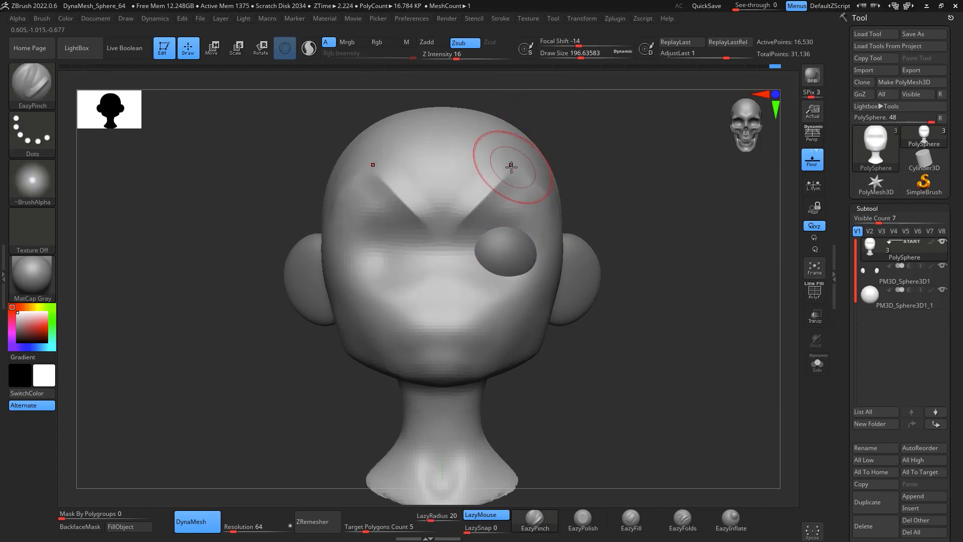
mouse_move(600, 150)
mouse_down()
mouse_move(656, 254)
mouse_move(544, 194)
mouse_move(613, 132)
mouse_up()
key(shift)
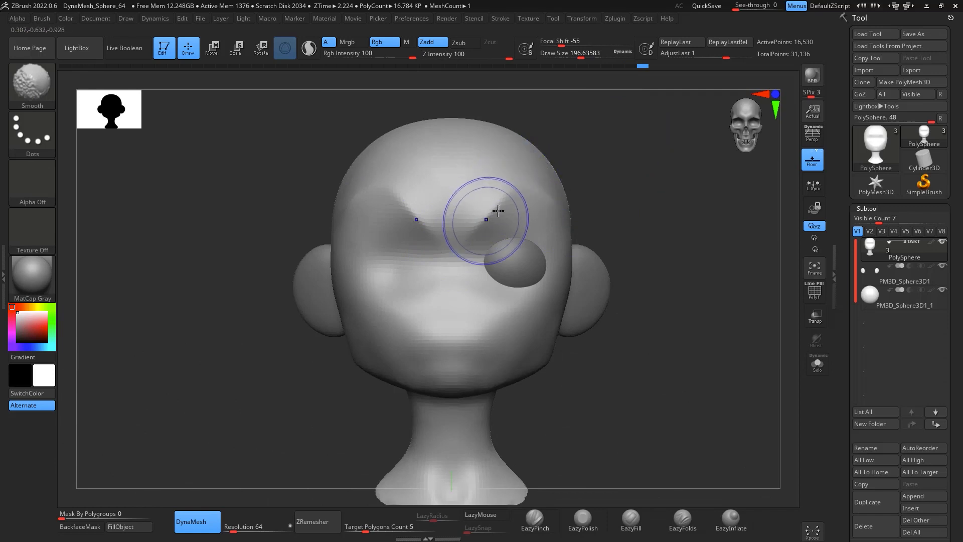
mouse_move(673, 342)
alt+mouse_down()
mouse_move(643, 277)
mouse_move(671, 275)
alt+mouse_up()
ctrl+right_drag(671, 277, 662, 338)
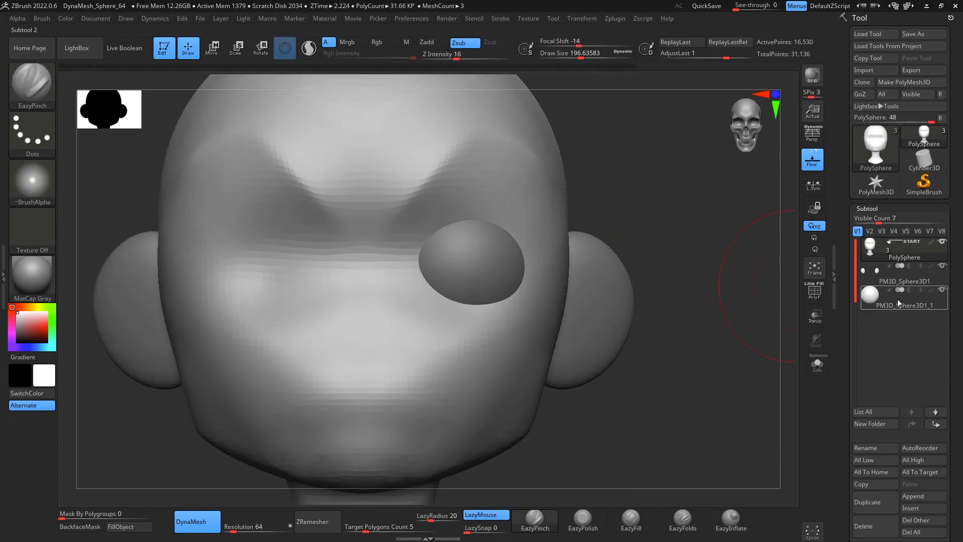
Step: Try to mirror the head subtool across the X axis with SubTool Master's Mirror
mouse_move(900, 301)
click(615, 19)
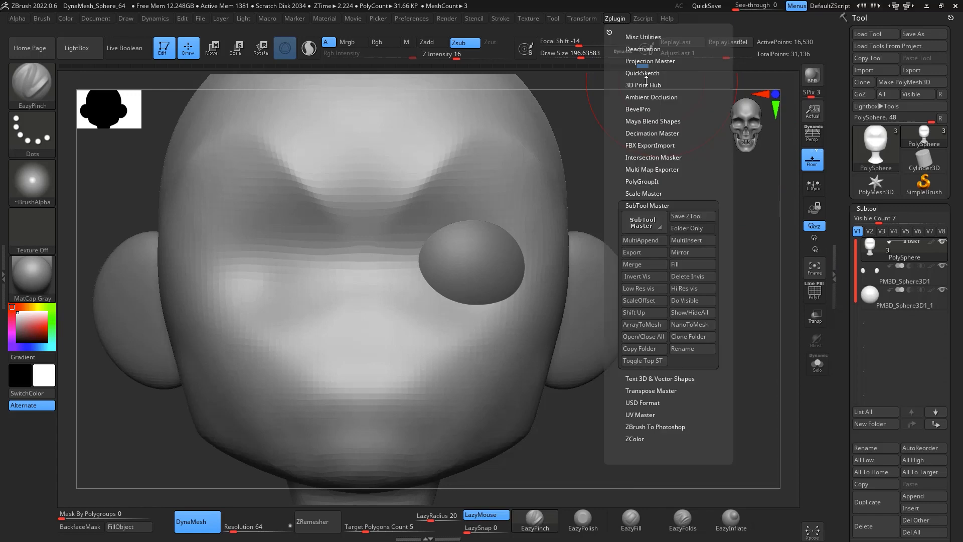
click(690, 252)
click(441, 252)
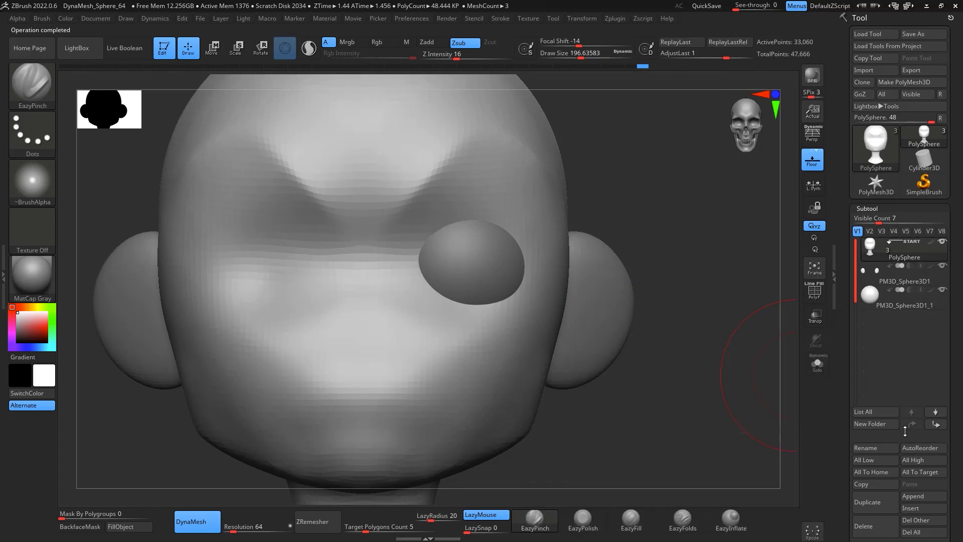
Step: Split the mirrored head into parts and delete the duplicate copy
scroll(894, 393, down, 3)
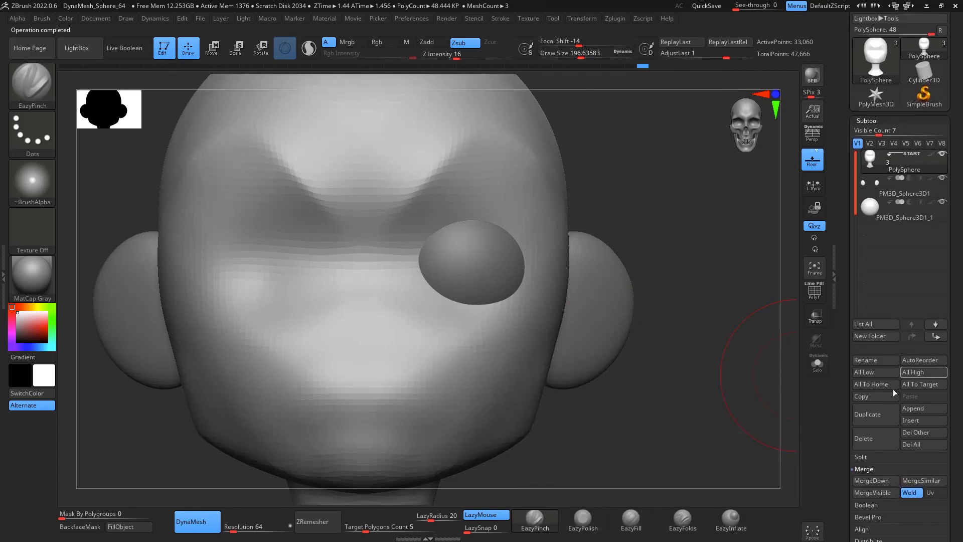
click(876, 456)
click(896, 492)
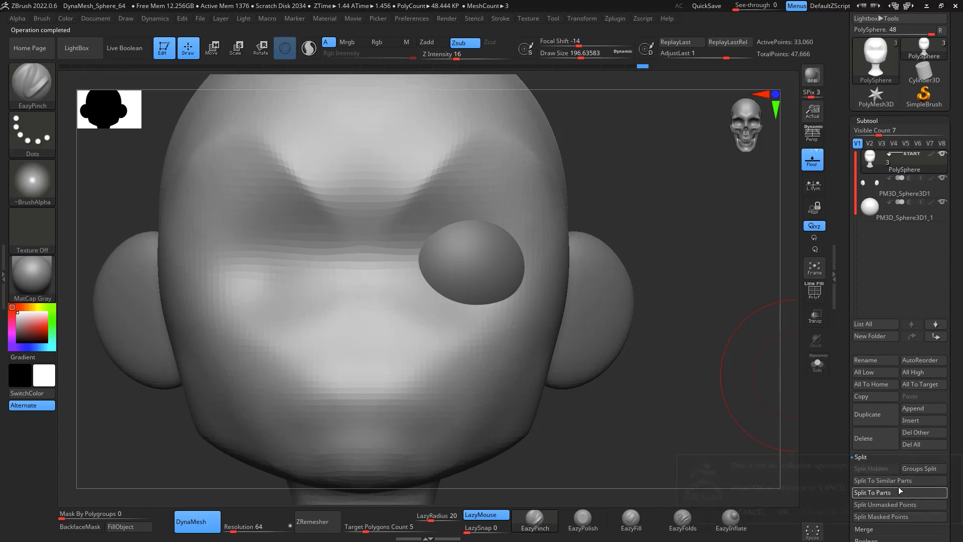
click(783, 512)
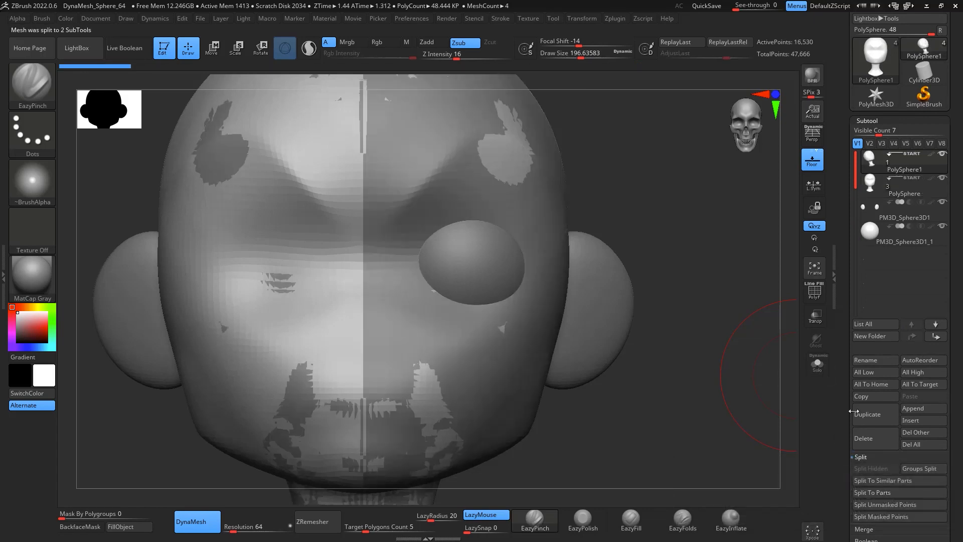
click(919, 190)
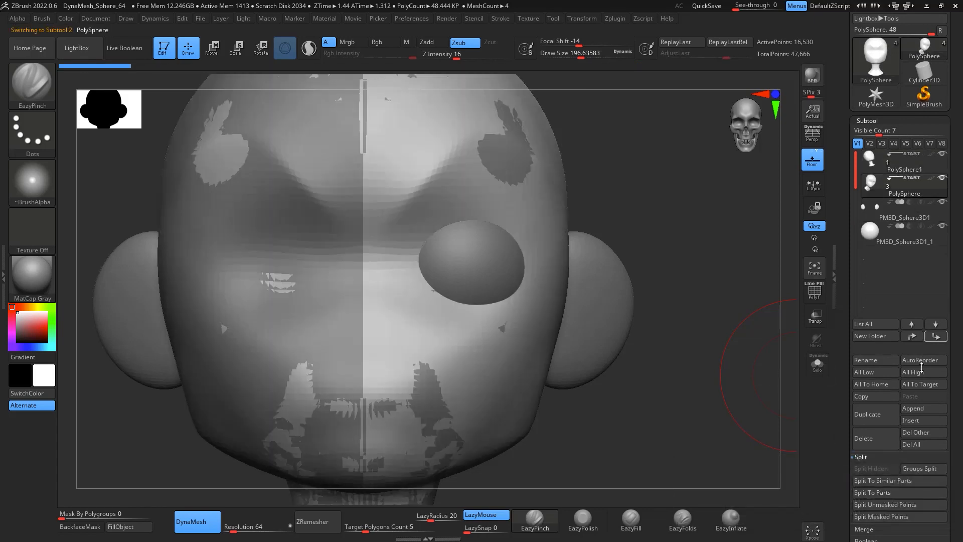
click(882, 439)
click(784, 462)
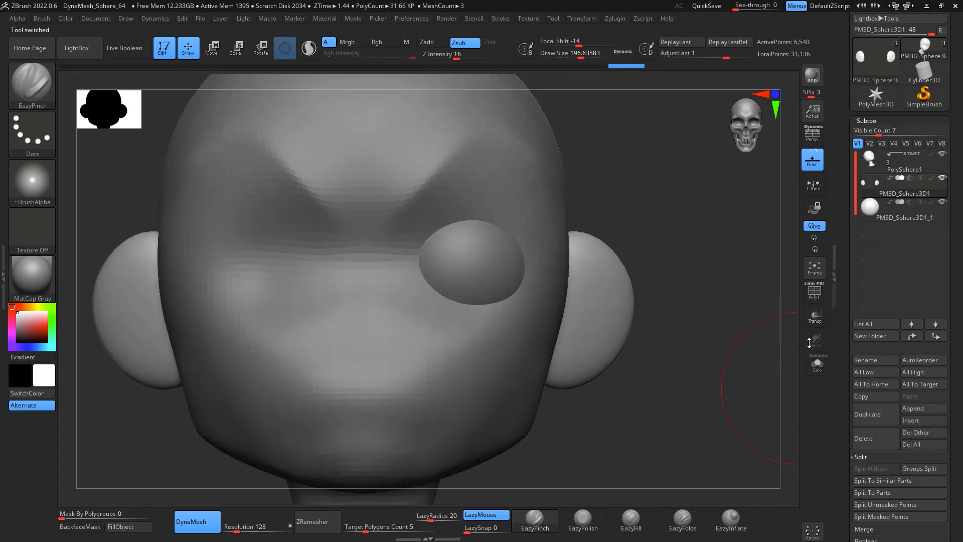
Step: Mirror the eye sphere subtool across the X axis, merged into one subtool, to create the second eye
click(888, 207)
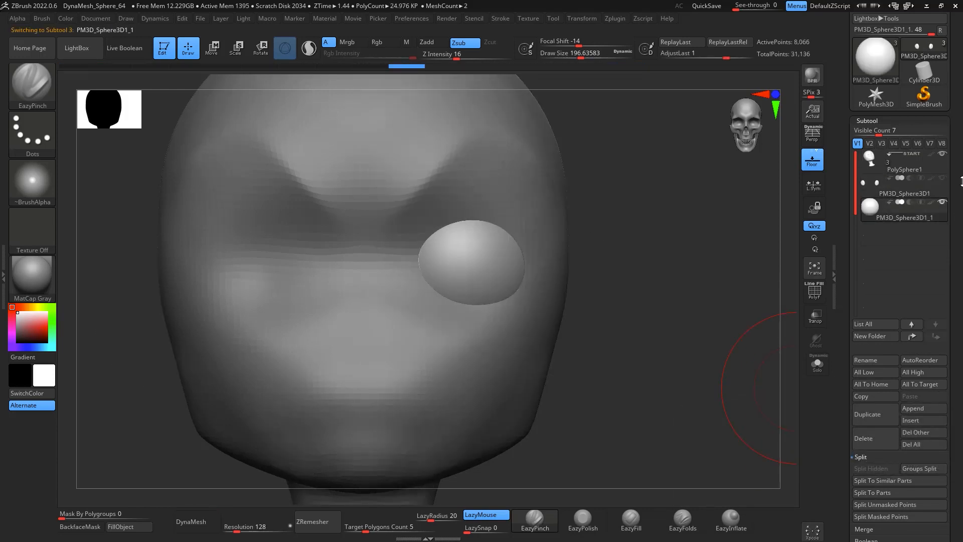
click(944, 179)
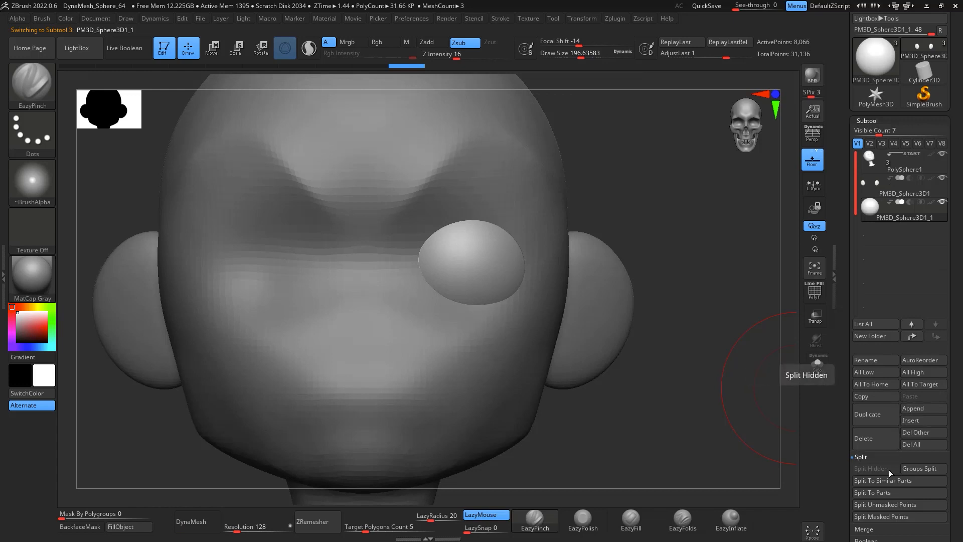
click(617, 20)
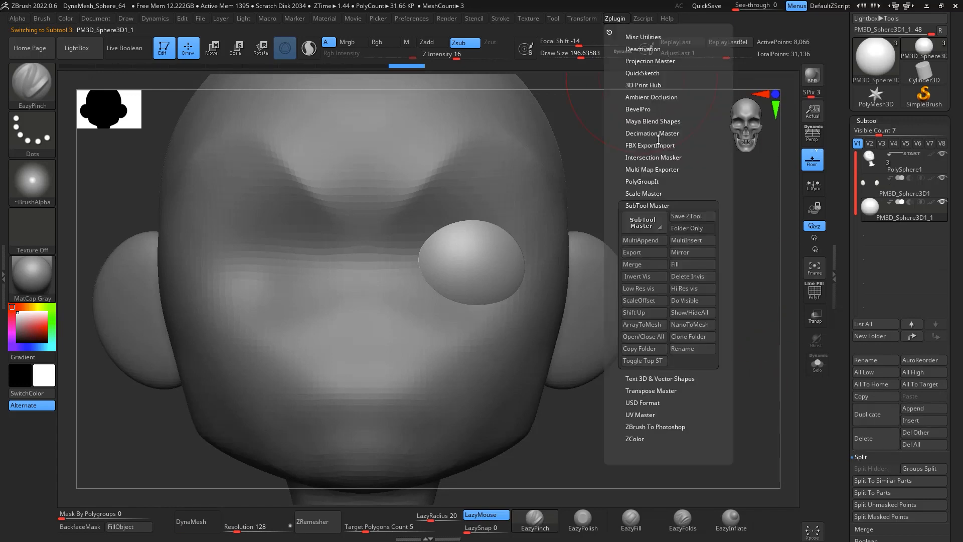
click(692, 254)
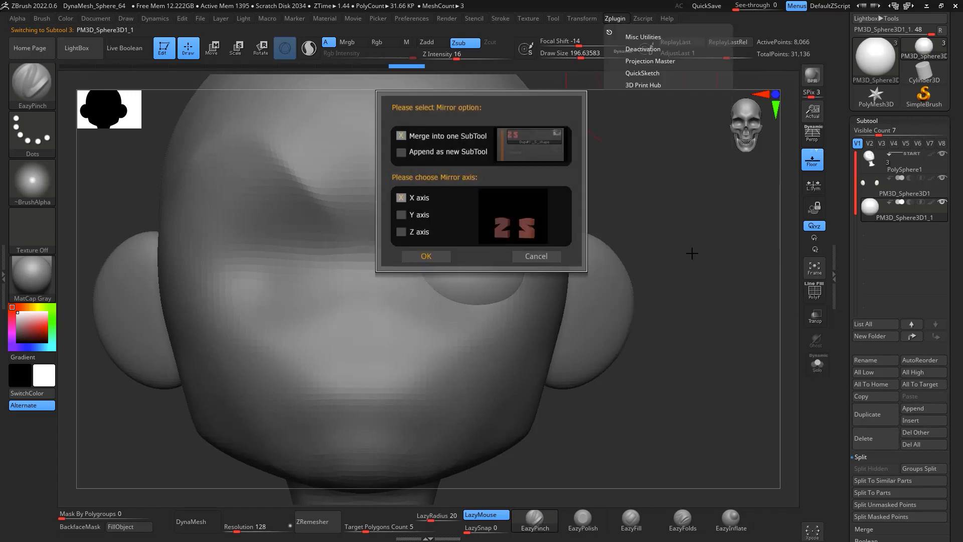
click(433, 253)
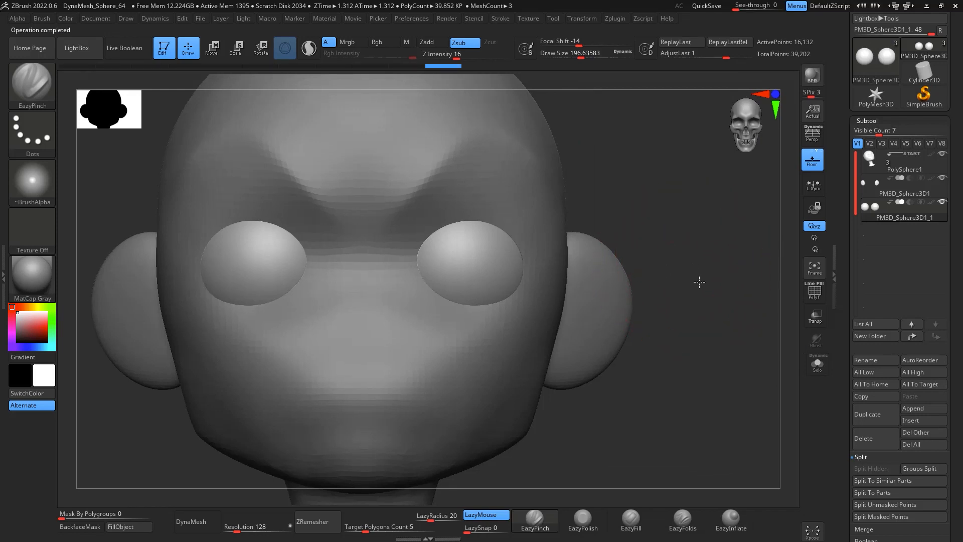
Step: Select the head subtool and reshape the face and brow area with the Move brush
mouse_move(699, 282)
alt+mouse_down()
mouse_move(710, 292)
mouse_move(716, 256)
mouse_move(680, 279)
mouse_move(692, 276)
alt+mouse_up()
click(876, 169)
key(s)
drag(345, 281, 362, 285)
key(b)
key(m)
key(v)
mouse_move(370, 234)
shift+mouse_down()
mouse_move(398, 157)
mouse_move(387, 174)
shift+mouse_up()
drag(348, 282, 360, 274)
mouse_move(371, 310)
shift+mouse_down()
mouse_move(357, 327)
mouse_move(355, 306)
shift+mouse_up()
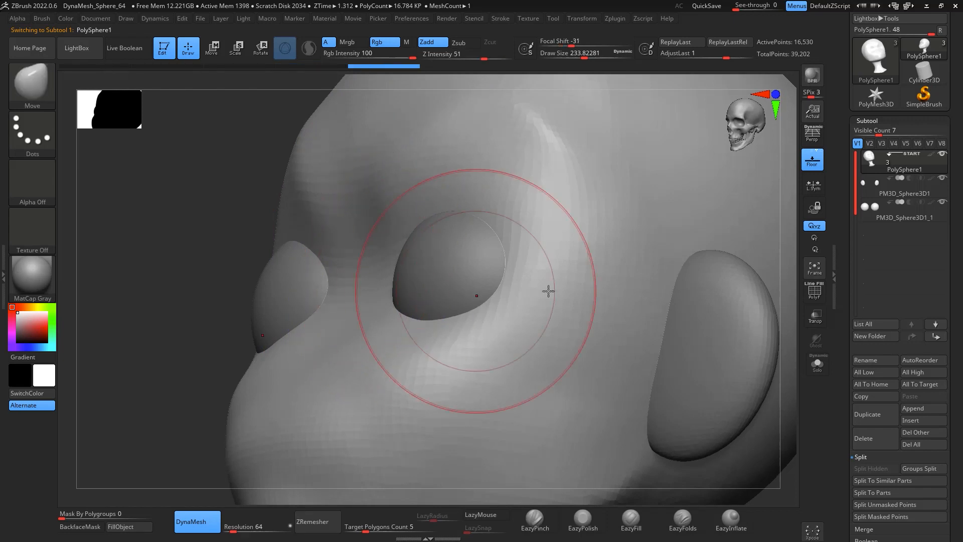
shift+drag(783, 423, 806, 435)
alt+drag(783, 390, 755, 328)
drag(751, 335, 742, 294)
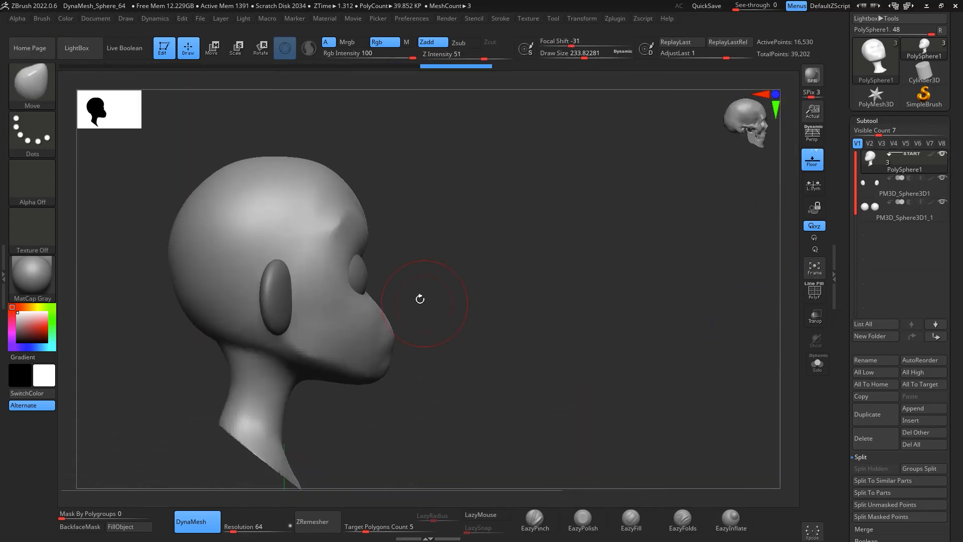
alt+drag(525, 283, 467, 323)
key(space)
drag(393, 323, 403, 323)
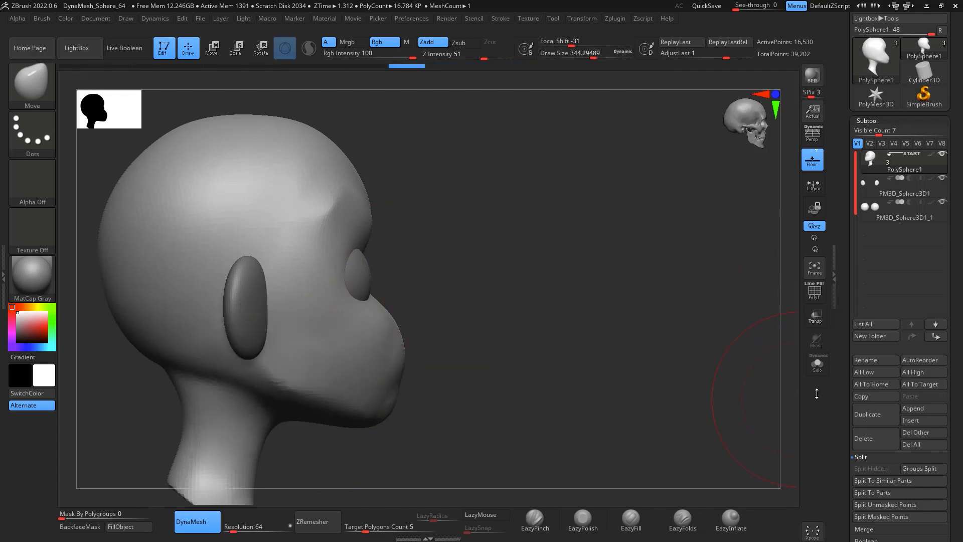
Step: Append a Sphere3D as a new subtool
click(923, 408)
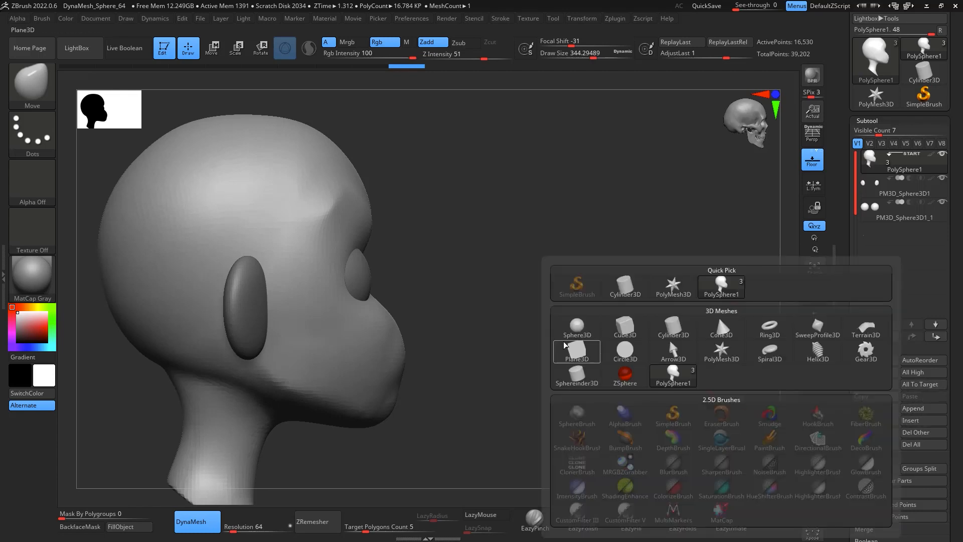
drag(603, 337, 560, 344)
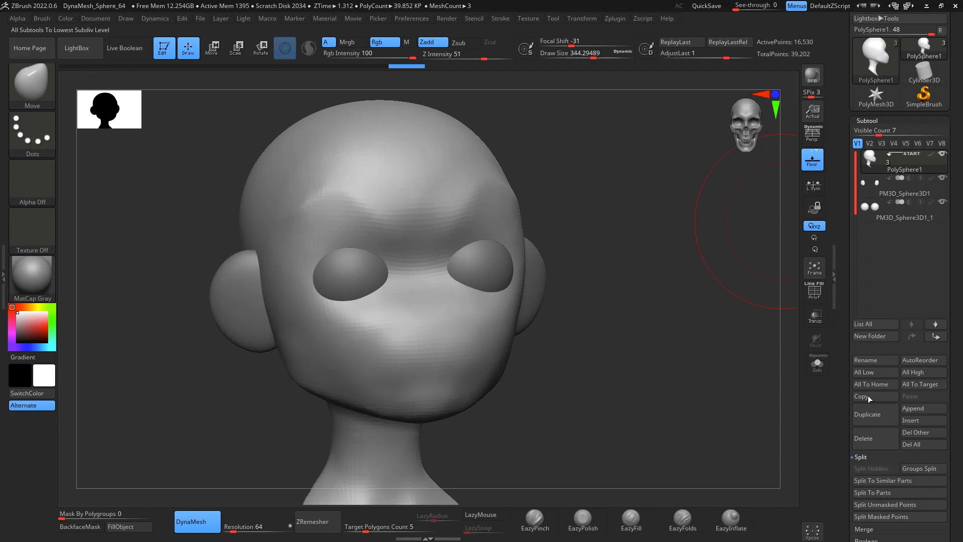
click(925, 408)
click(576, 328)
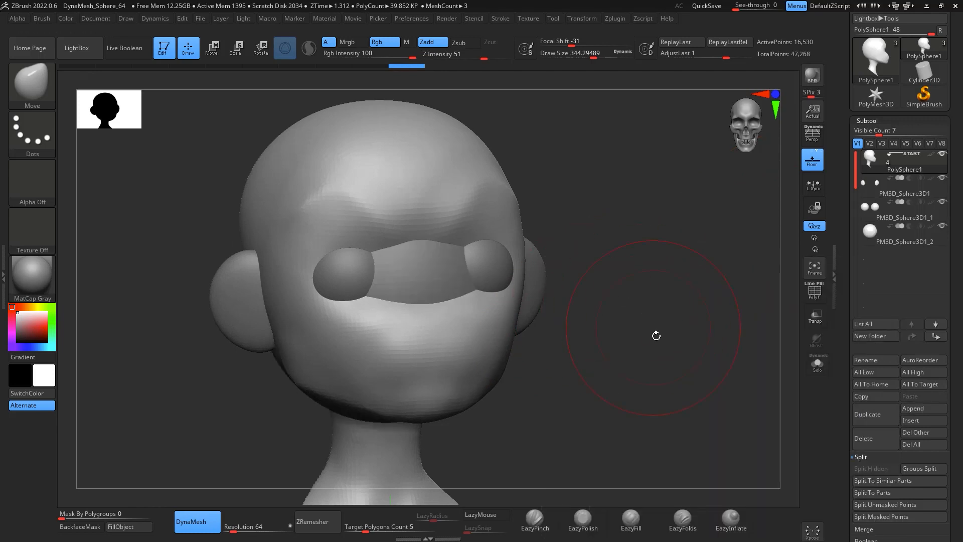
Step: Select the new sphere subtool and move it onto the face as the nose with the Transpose gizmo
shift+drag(655, 333, 751, 255)
click(903, 236)
key(w)
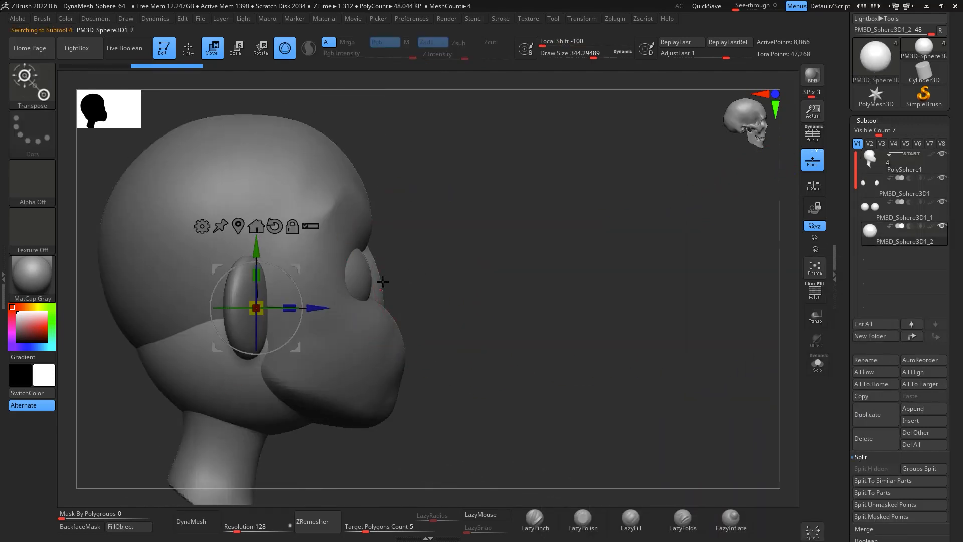
drag(300, 265, 480, 253)
drag(440, 297, 382, 85)
drag(482, 251, 433, 260)
drag(508, 237, 636, 301)
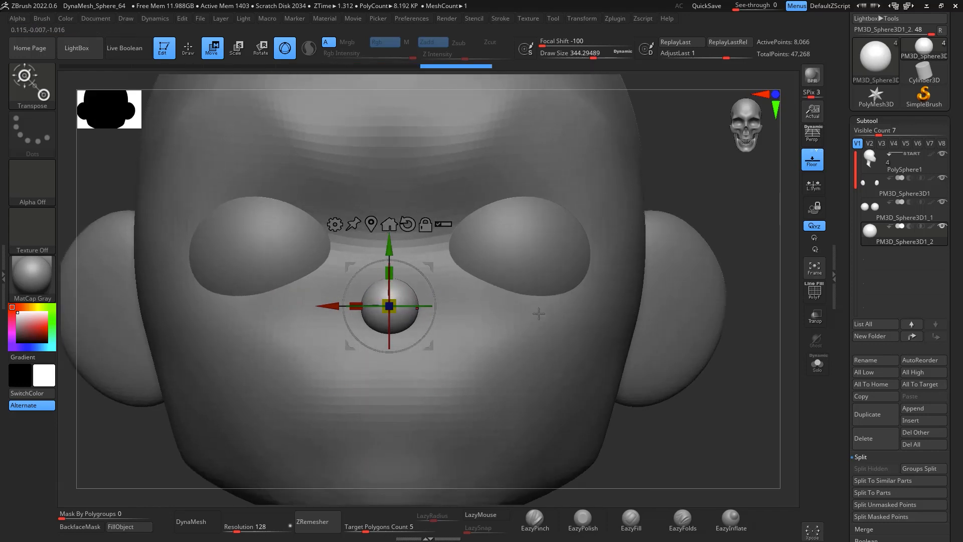
Step: Pull the sphere into a nose shape with the Move brush and DynaMesh it
key(b)
key(m)
key(v)
key(space)
drag(544, 313, 534, 313)
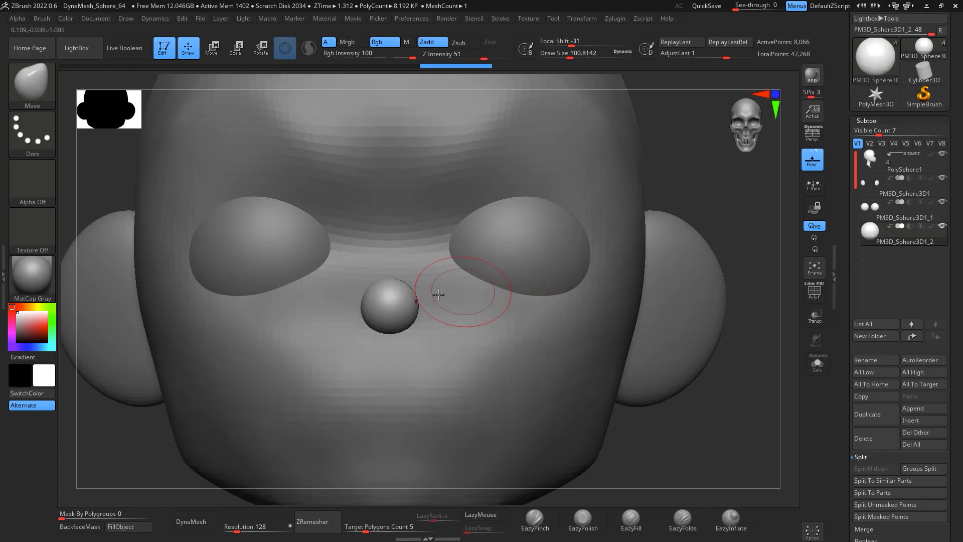
drag(701, 200, 705, 119)
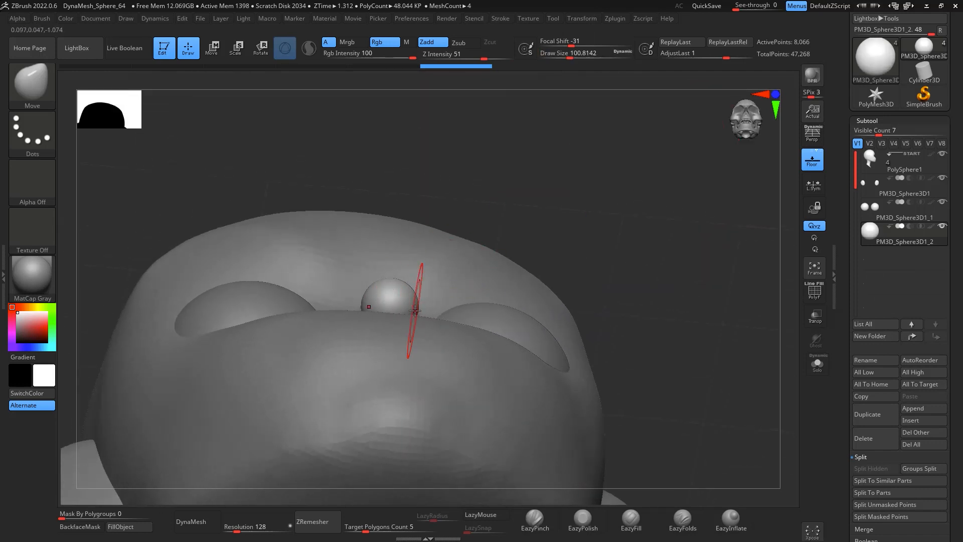
drag(537, 201, 458, 250)
alt+drag(546, 241, 627, 273)
key(space)
drag(459, 303, 463, 302)
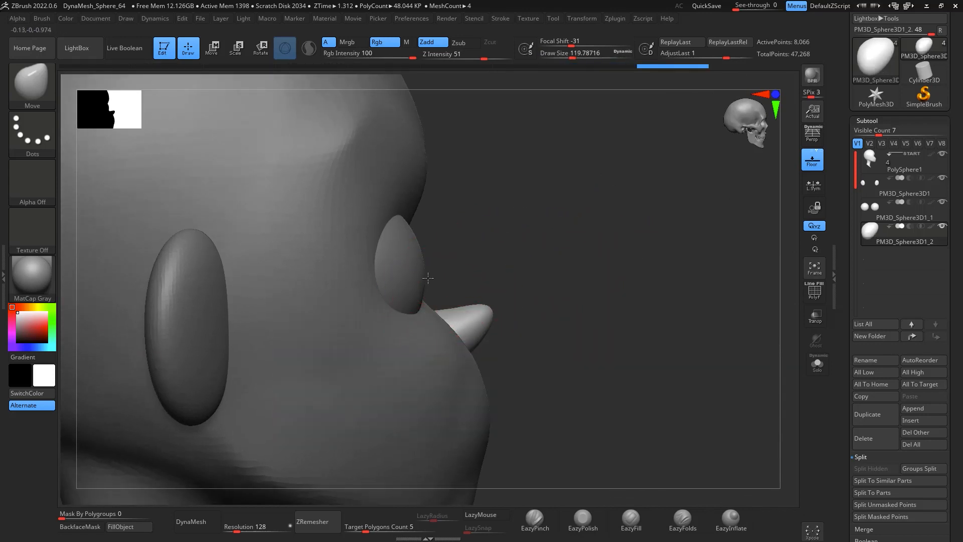
drag(445, 310, 439, 282)
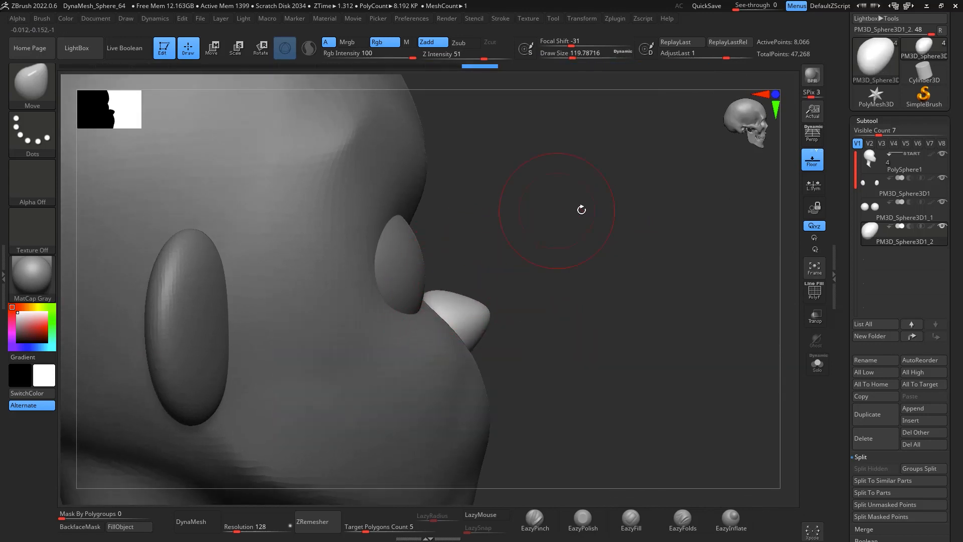
drag(582, 209, 533, 243)
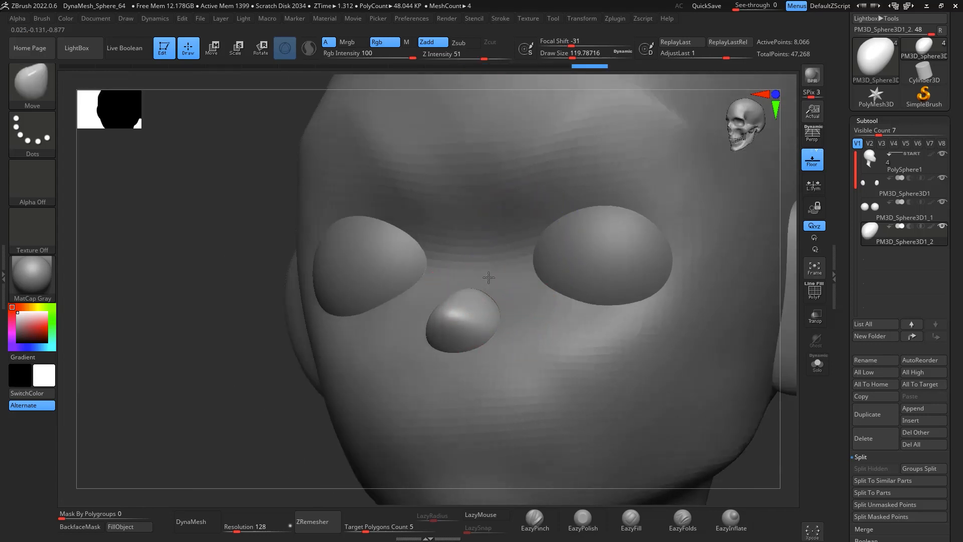
drag(779, 453, 718, 456)
shift+drag(394, 391, 405, 346)
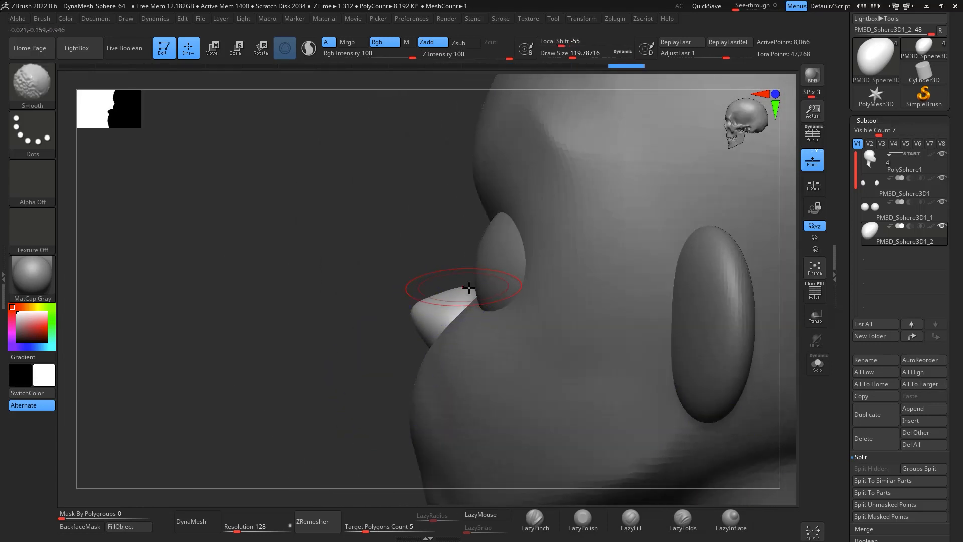
alt+drag(365, 250, 283, 206)
click(193, 522)
drag(193, 446, 321, 386)
drag(726, 421, 763, 410)
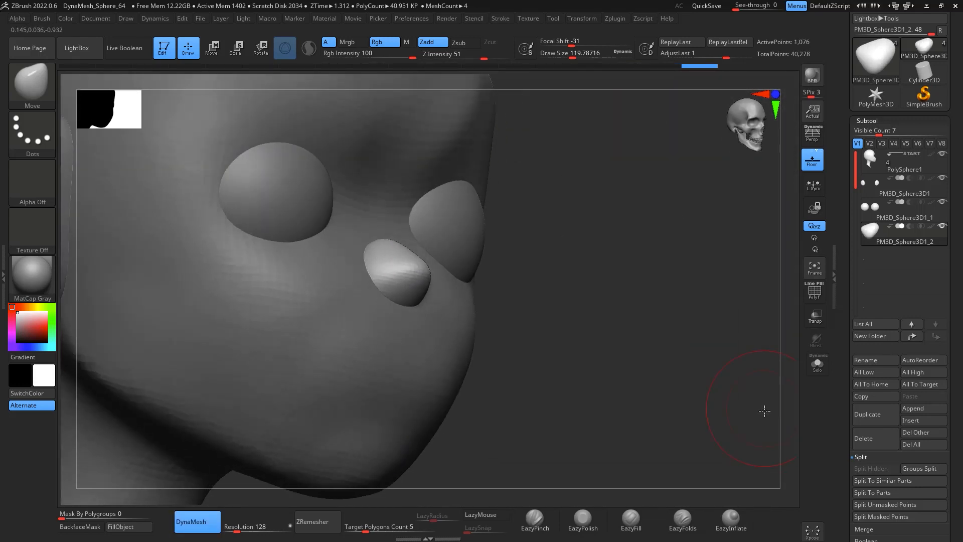
Step: Refine the nose shape with Move and Smooth strokes from several angles
mouse_move(386, 249)
mouse_down()
mouse_move(389, 216)
mouse_move(370, 225)
mouse_up()
mouse_move(703, 291)
mouse_down()
mouse_move(653, 321)
mouse_move(617, 321)
mouse_up()
drag(446, 284, 454, 285)
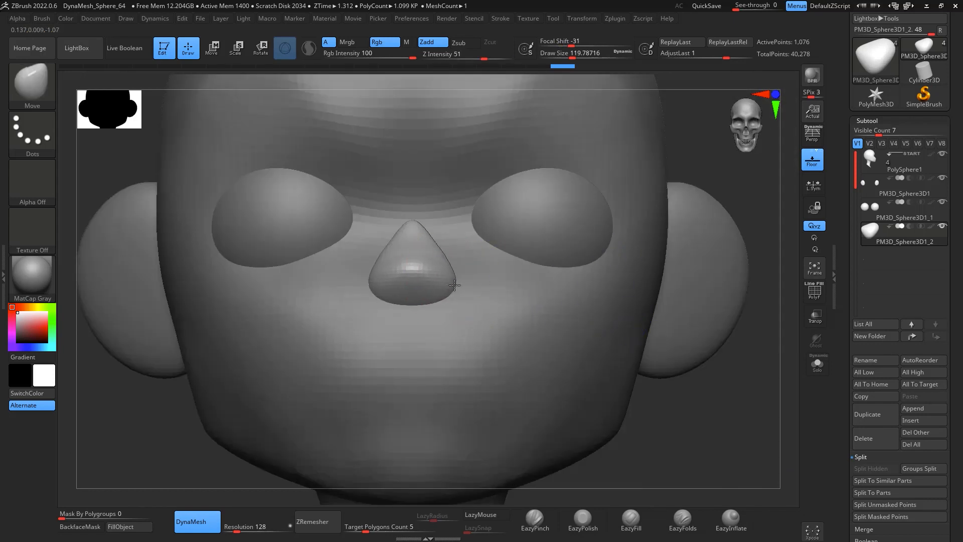
right_drag(589, 326, 385, 270)
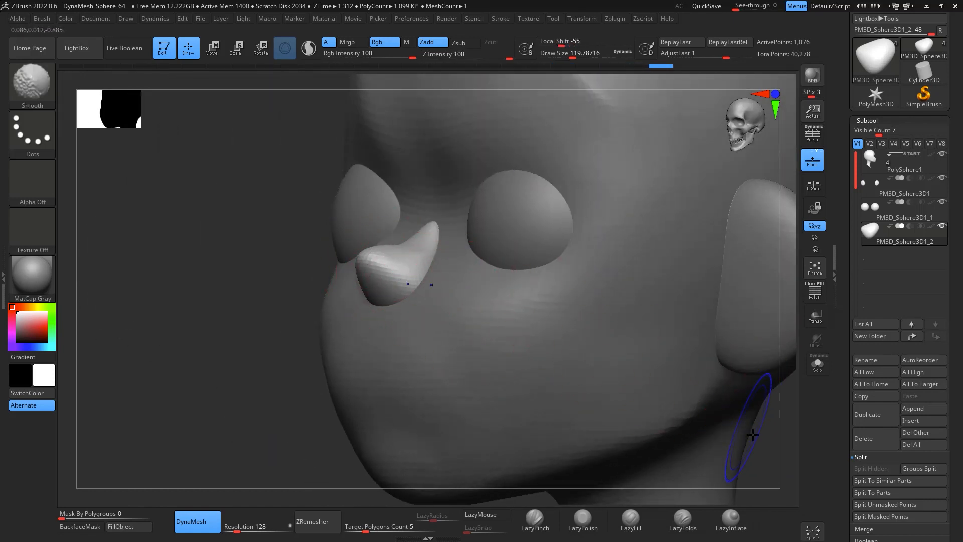
shift+drag(783, 447, 760, 449)
drag(331, 387, 760, 306)
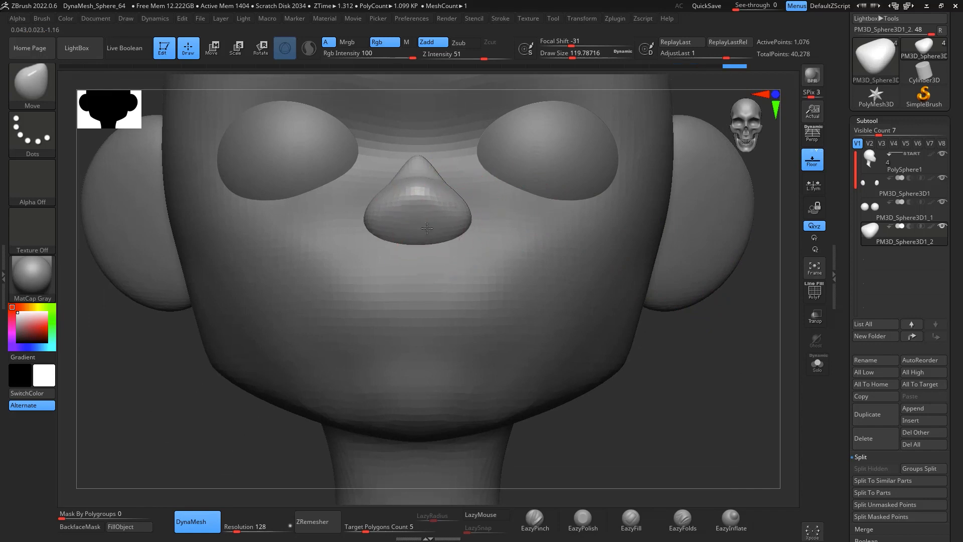
mouse_move(702, 385)
mouse_down()
mouse_move(724, 381)
mouse_move(688, 381)
mouse_move(714, 385)
mouse_move(705, 352)
mouse_move(736, 308)
mouse_move(688, 338)
mouse_move(731, 348)
mouse_move(707, 340)
mouse_move(722, 328)
mouse_move(713, 347)
mouse_move(728, 331)
mouse_move(726, 343)
mouse_move(719, 257)
mouse_up()
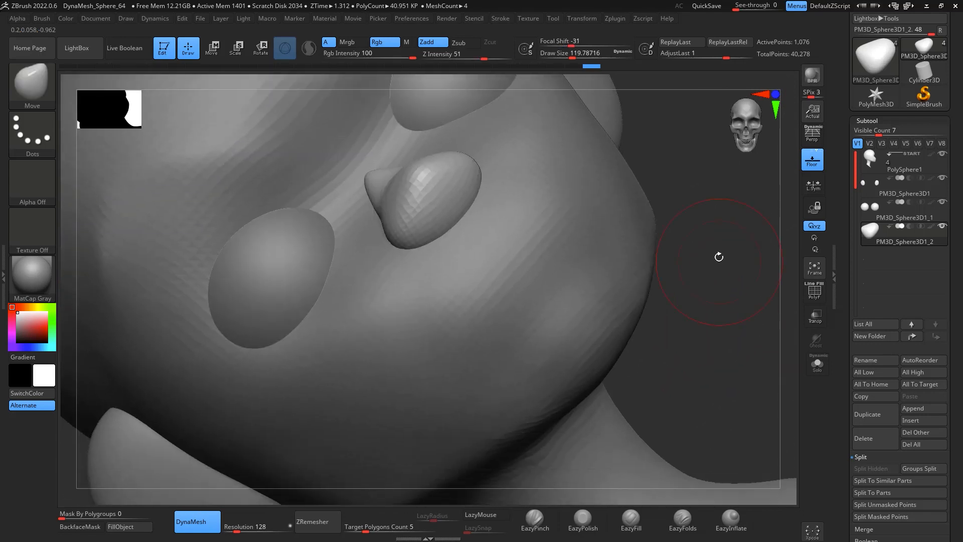
Step: Select the head subtool and carve the mouth line with the DamStandard brush
click(880, 167)
shift+drag(709, 312, 714, 321)
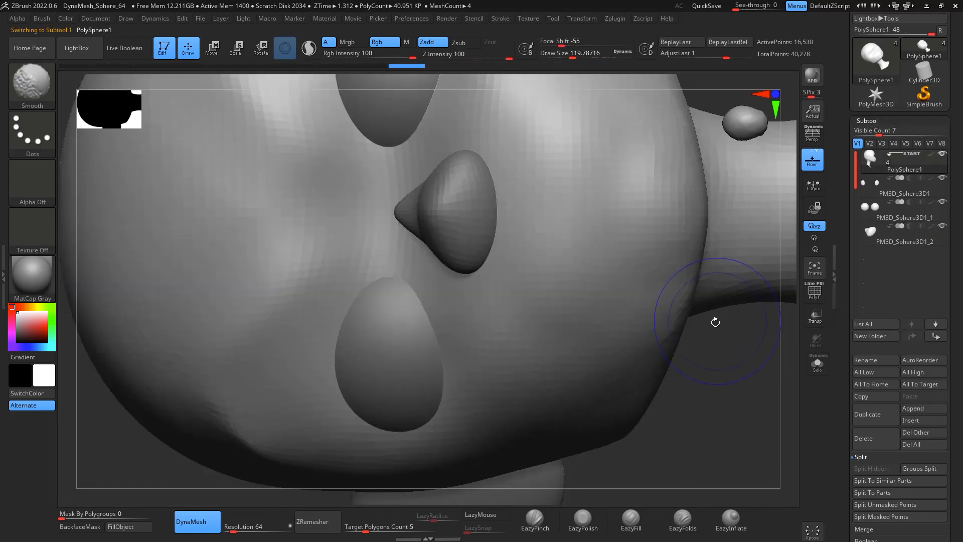
mouse_move(709, 432)
alt+mouse_down()
mouse_move(695, 346)
mouse_move(668, 373)
mouse_move(587, 287)
alt+mouse_up()
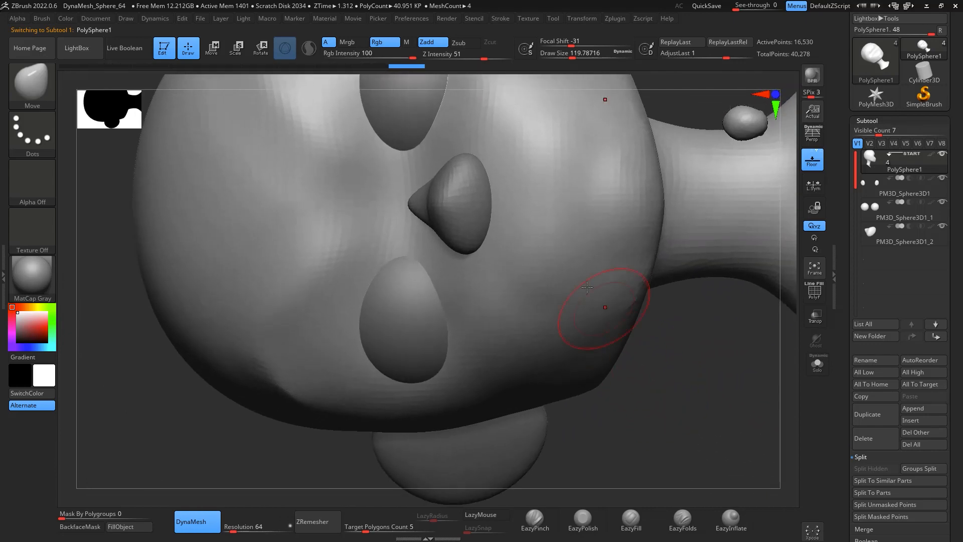
key(b)
key(d)
key(s)
key(space)
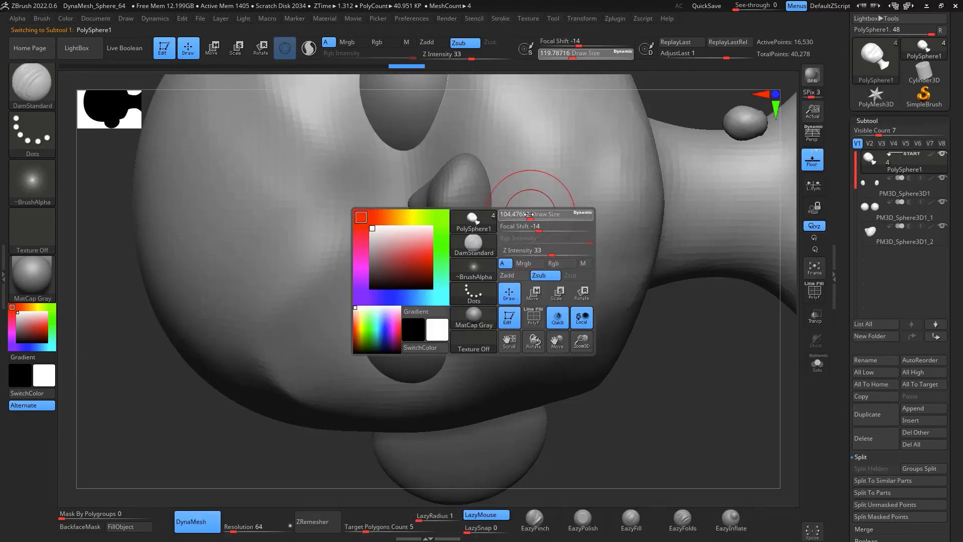
key(space)
drag(554, 211, 551, 211)
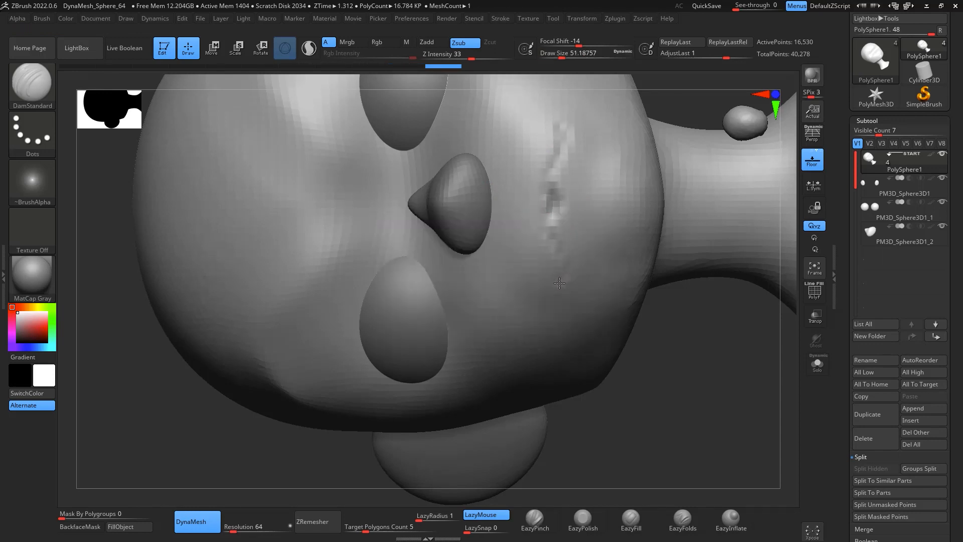
key(space)
drag(565, 221, 554, 206)
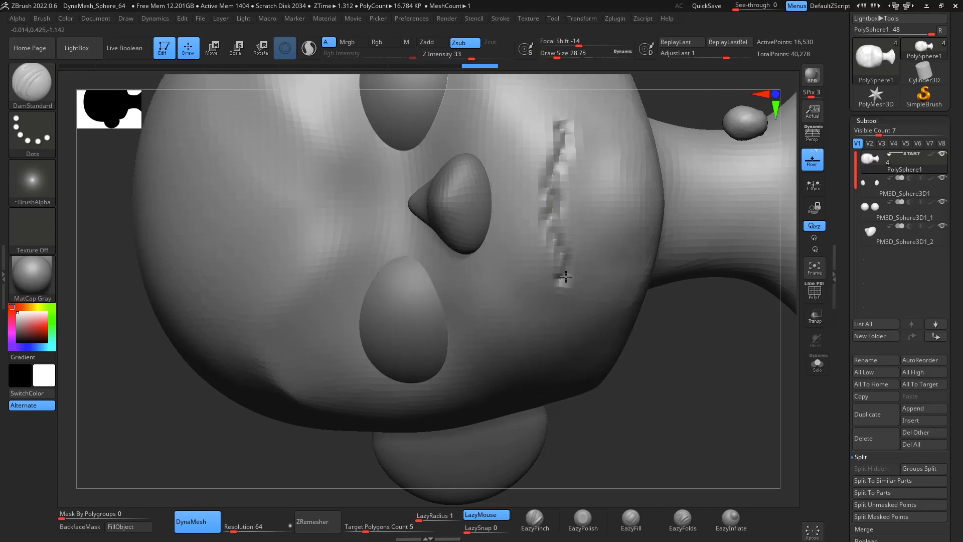
drag(643, 290, 690, 341)
key(space)
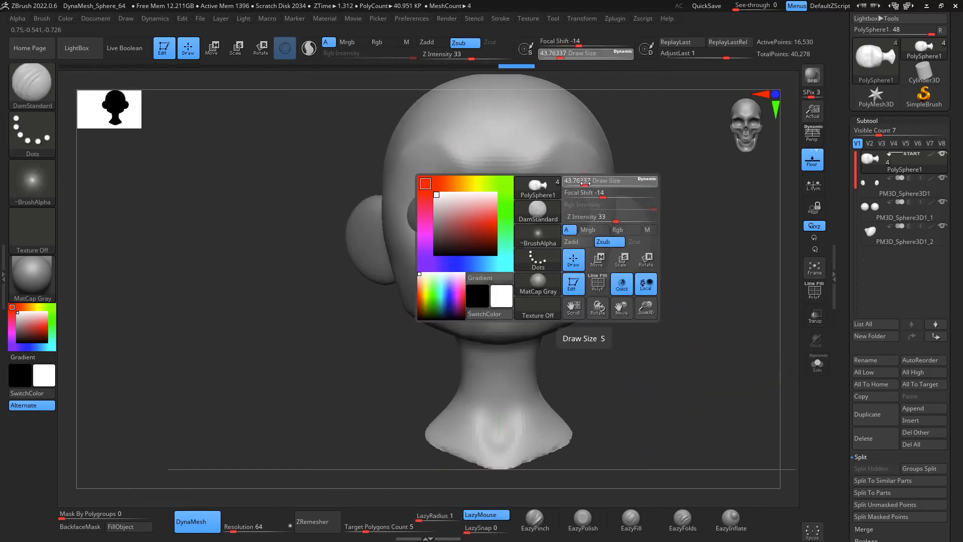
drag(579, 182, 602, 176)
key(shift)
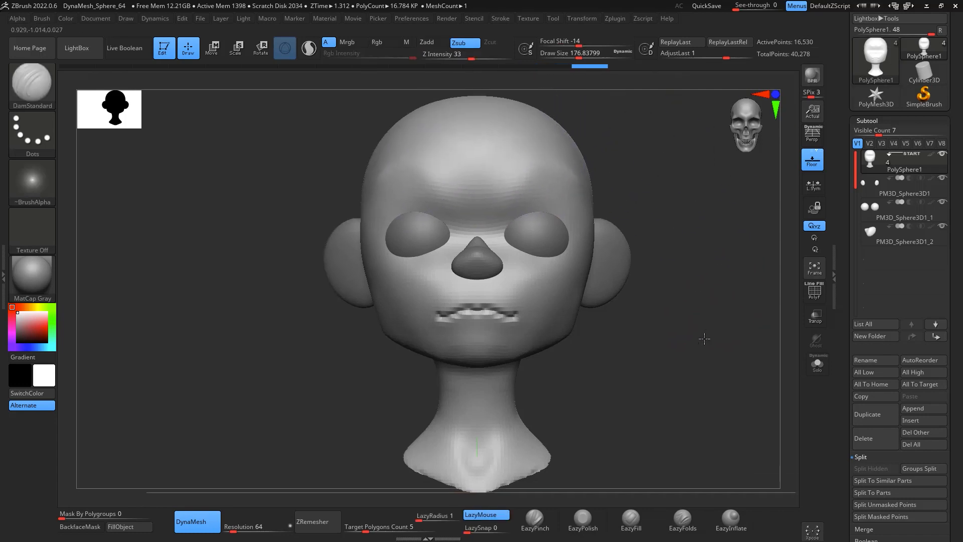
Step: Touch up the face around the nose and mouth with Move and Smooth strokes
drag(702, 338, 722, 350)
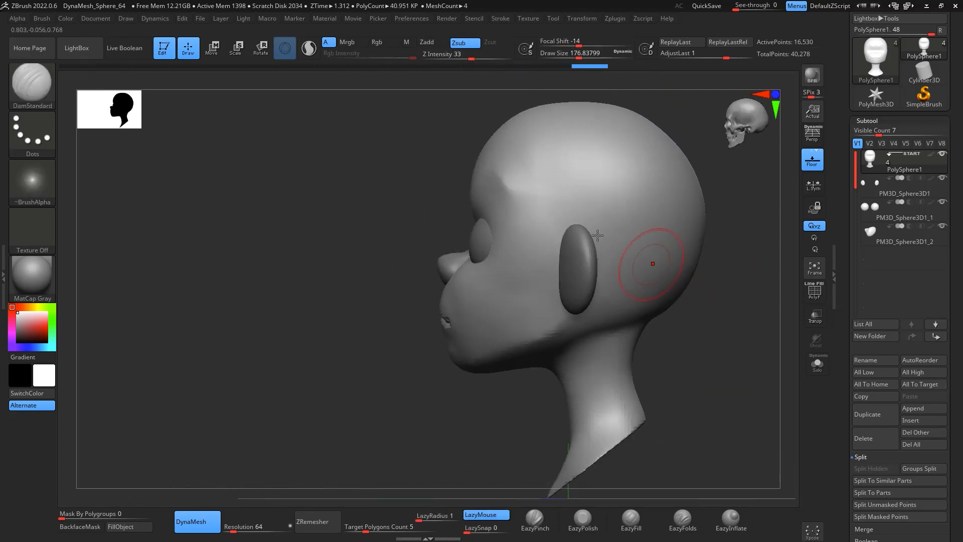
key(space)
drag(527, 234, 550, 234)
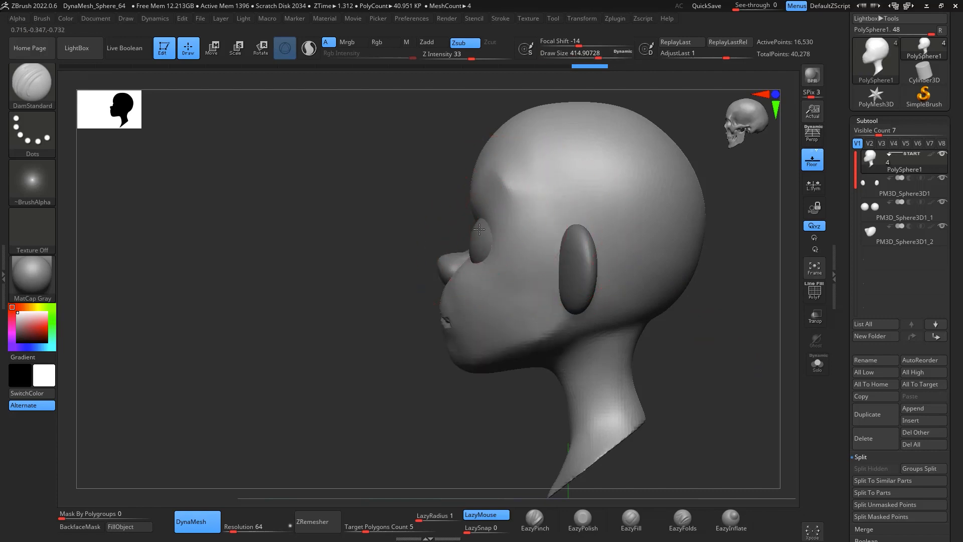
key(b)
key(m)
key(v)
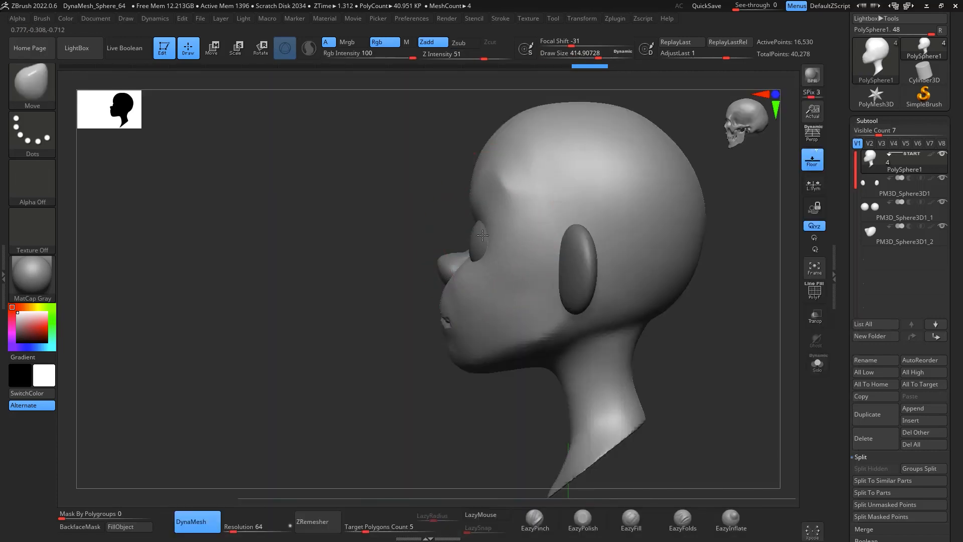
key(ctrl)
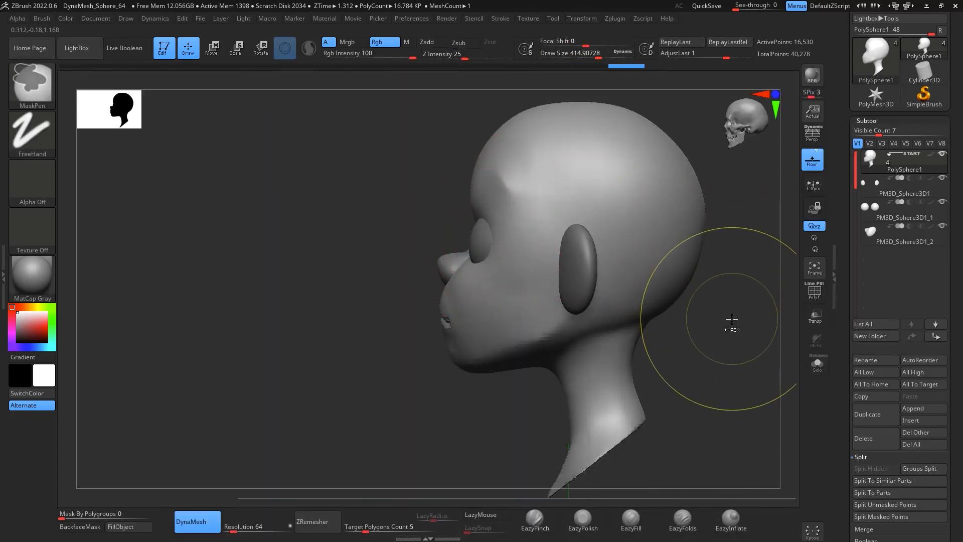
mouse_move(732, 319)
mouse_down()
mouse_move(763, 356)
mouse_move(712, 279)
mouse_up()
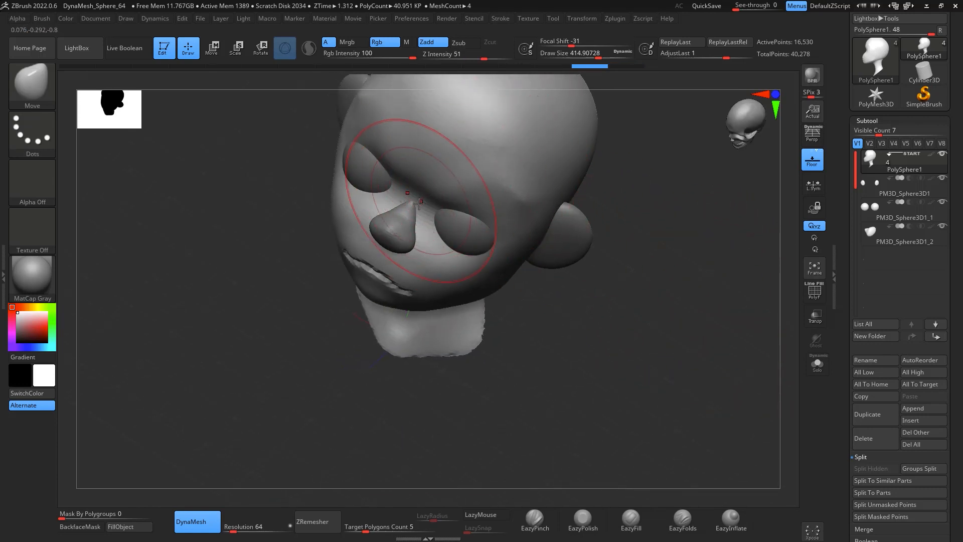
key(space)
drag(414, 206, 409, 207)
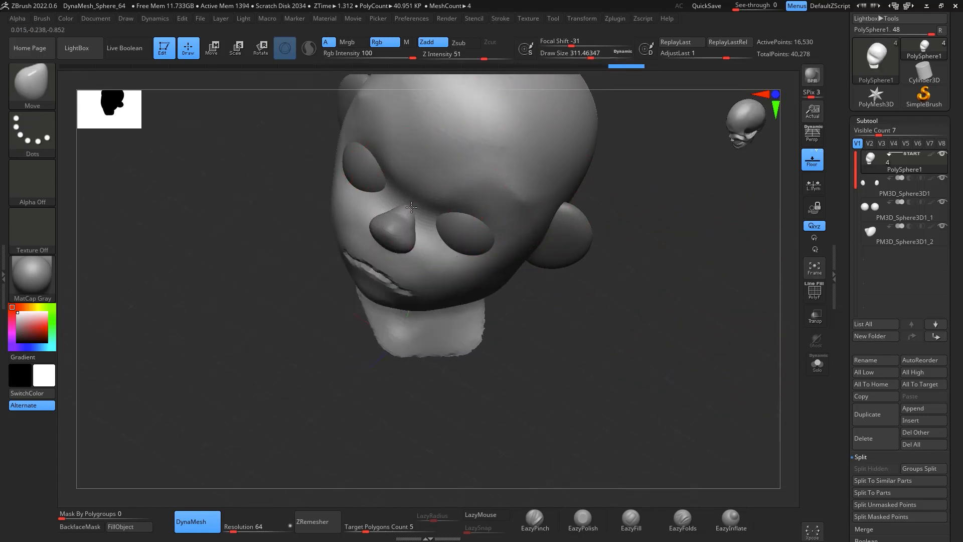
key(shift)
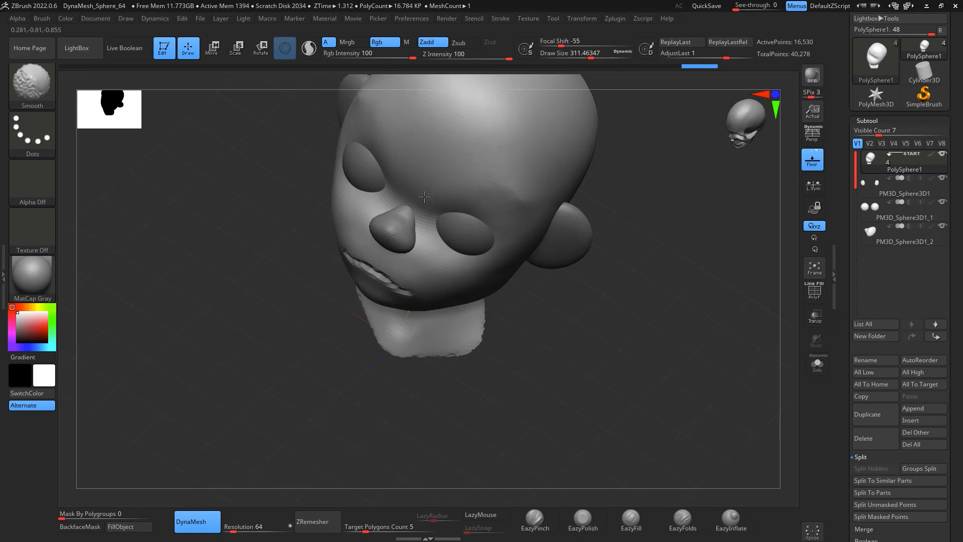
mouse_move(620, 275)
mouse_down()
mouse_move(700, 234)
mouse_move(679, 219)
mouse_move(640, 257)
mouse_up()
shift+click(488, 189)
mouse_move(691, 289)
alt+mouse_down()
mouse_move(693, 278)
mouse_move(695, 370)
mouse_move(709, 346)
mouse_move(682, 297)
alt+mouse_up()
Step: Select the eyes subtool and duplicate it
click(896, 214)
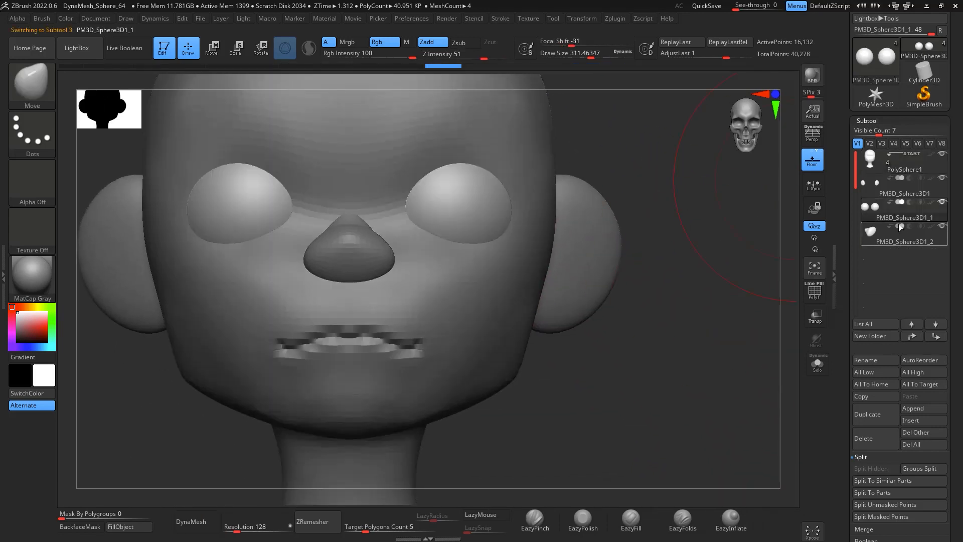
click(880, 419)
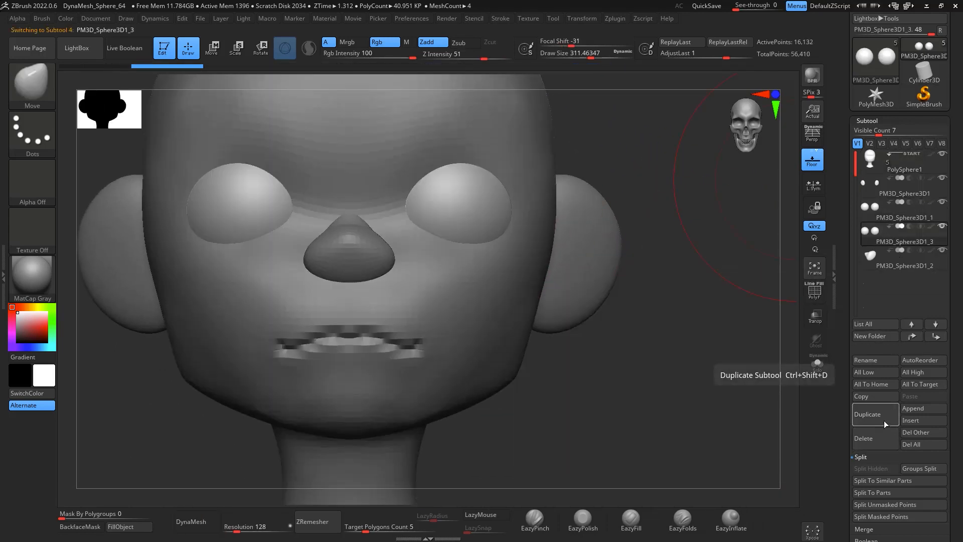
Step: Enlarge the duplicated eye spheres uniformly with the Transpose gizmo, viewing the mesh with transparency
key(ctrl)
key(alt)
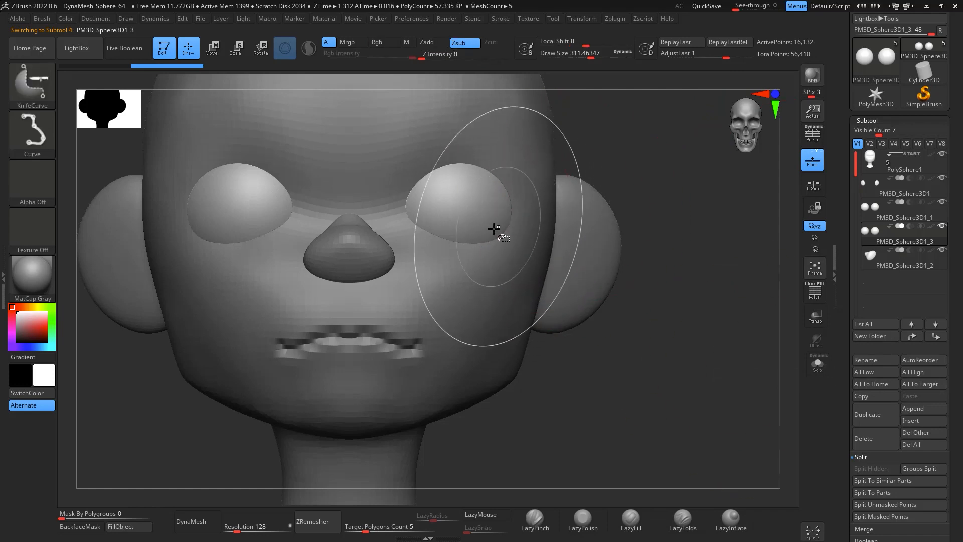
key(r)
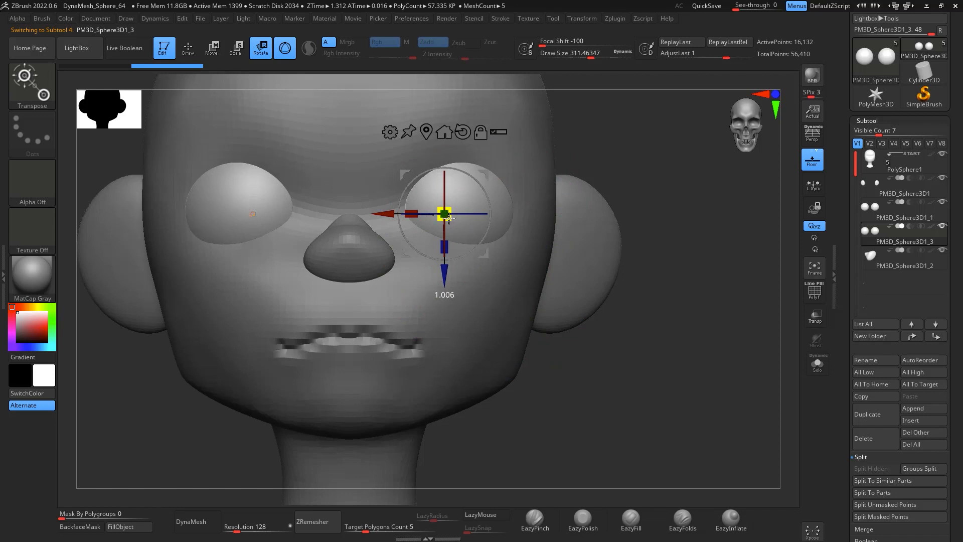
drag(451, 220, 462, 193)
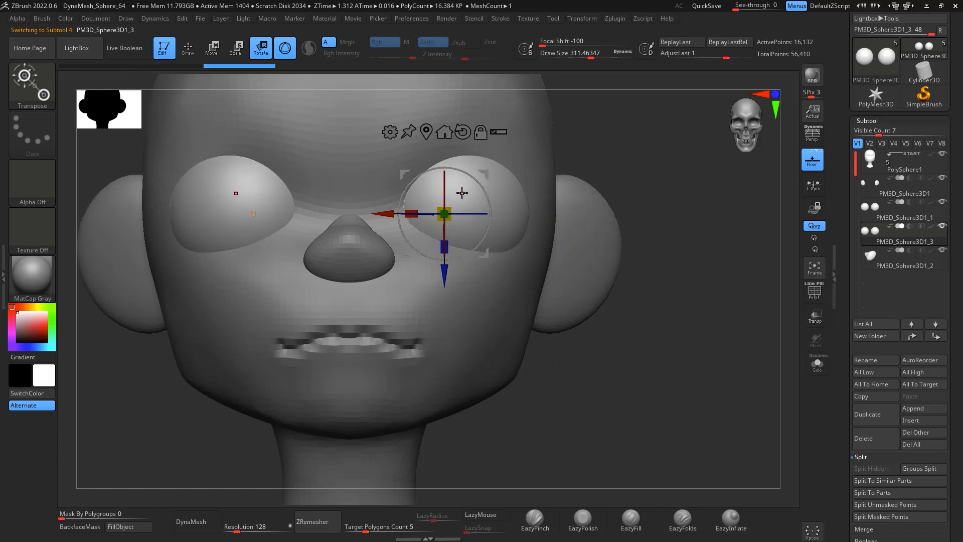
click(817, 323)
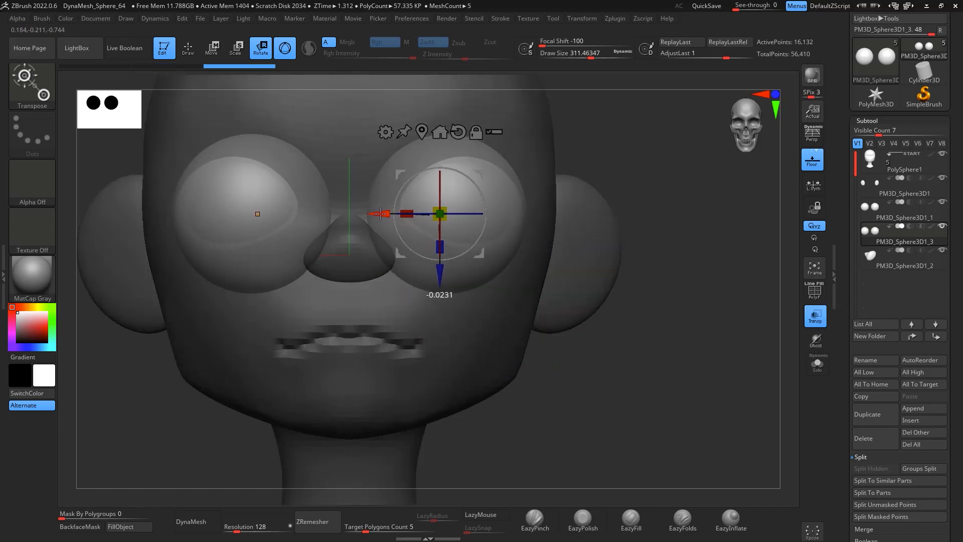
drag(380, 215, 396, 256)
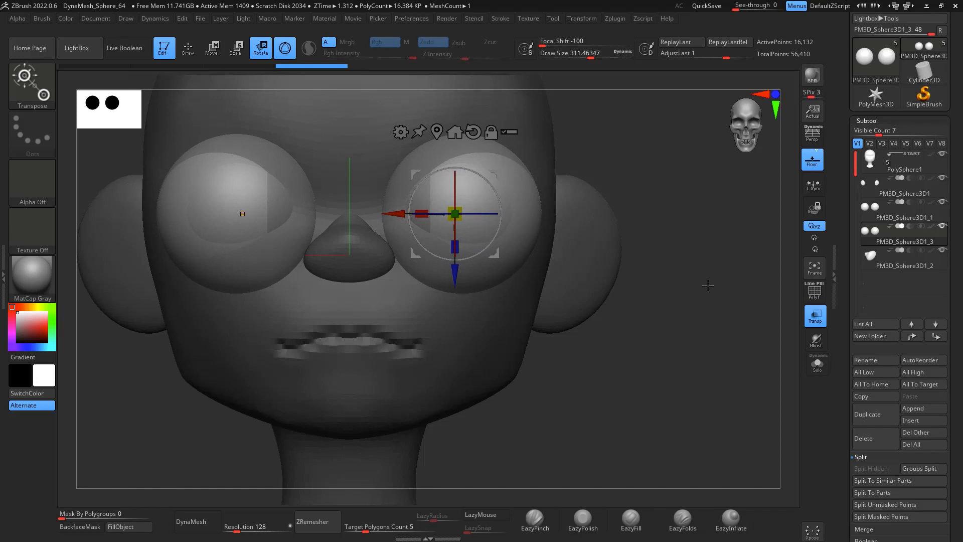
drag(464, 217, 459, 219)
Step: Show only the two eye subtools and fine-tune the duplicate's scale with the gizmo so it wraps the eyeballs
click(943, 154)
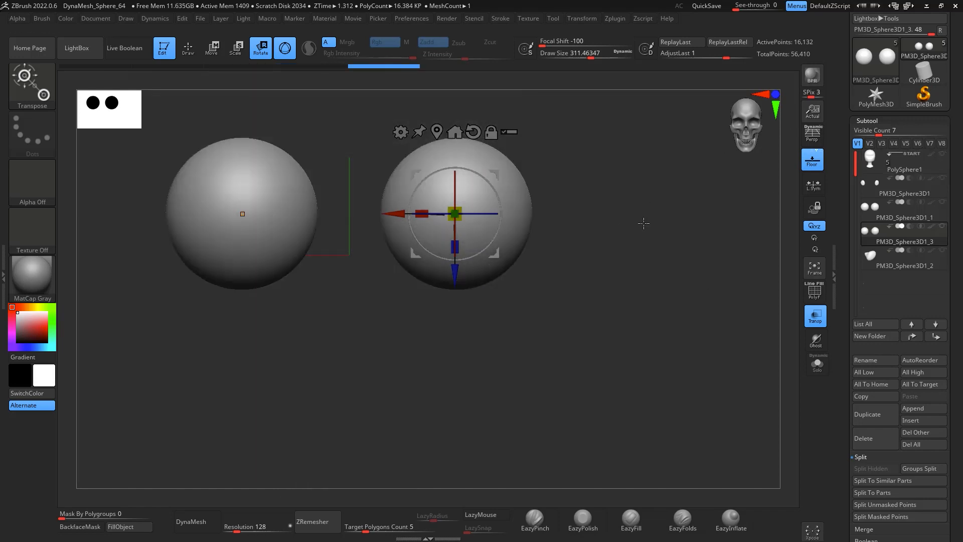
click(943, 227)
click(943, 204)
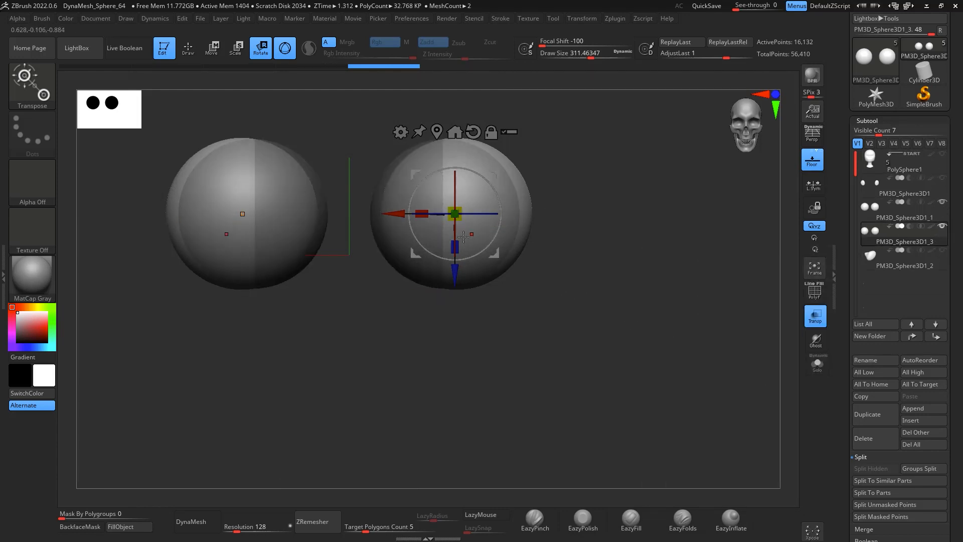
drag(389, 214, 379, 213)
drag(444, 214, 456, 226)
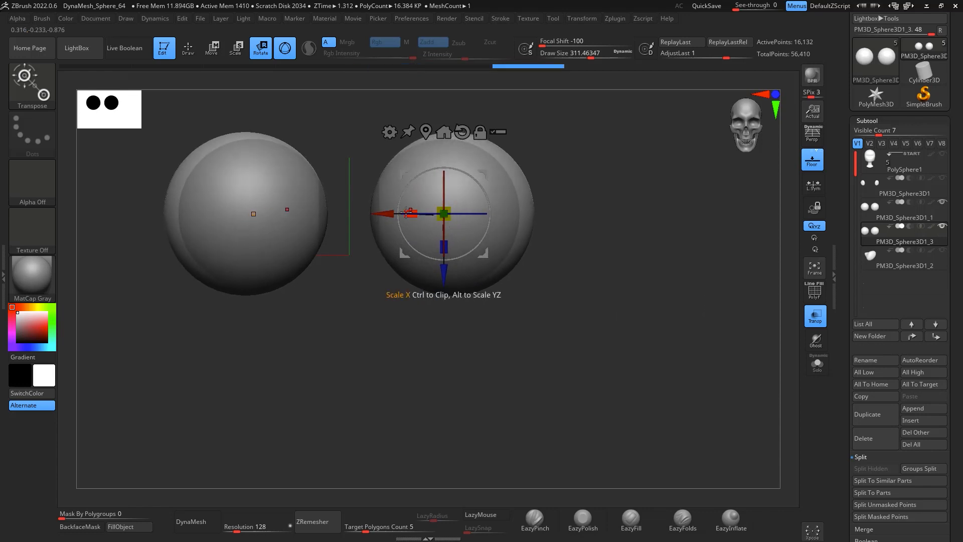
drag(387, 214, 379, 214)
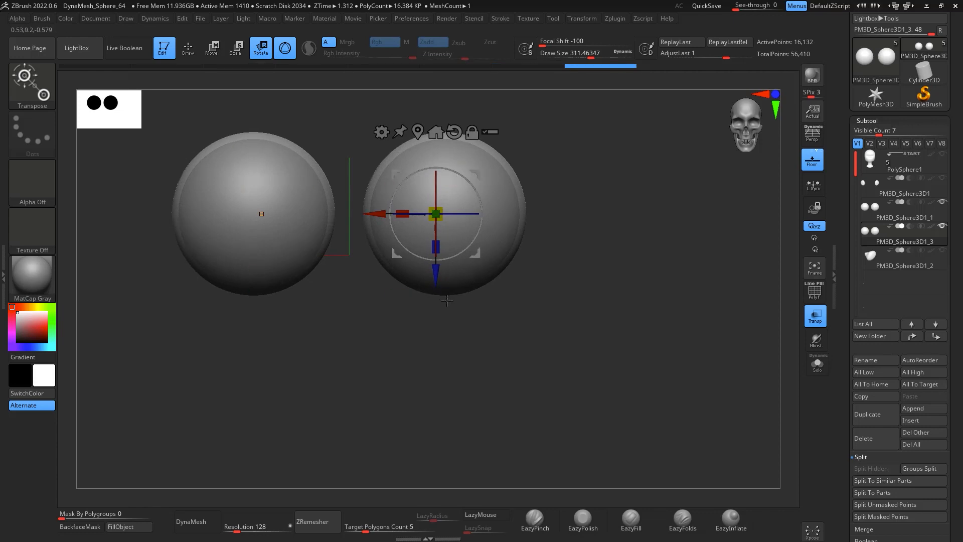
drag(380, 212, 379, 210)
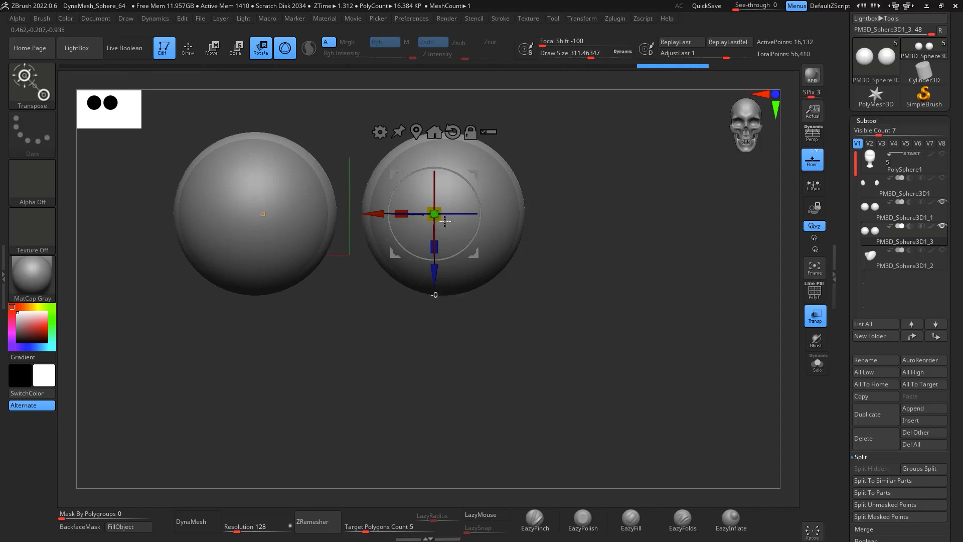
drag(373, 214, 373, 214)
drag(435, 281, 435, 284)
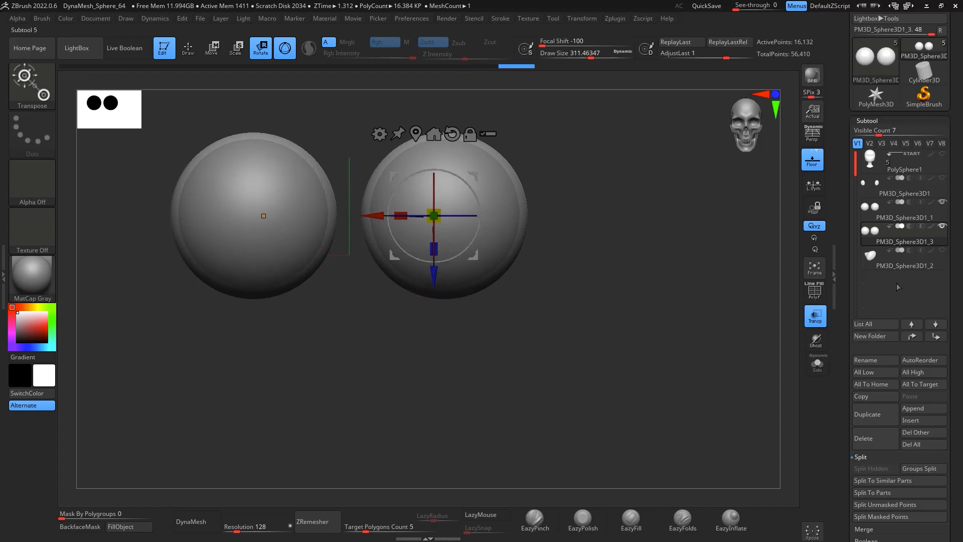
Step: Make all subtools visible again and turn transparency off
click(942, 154)
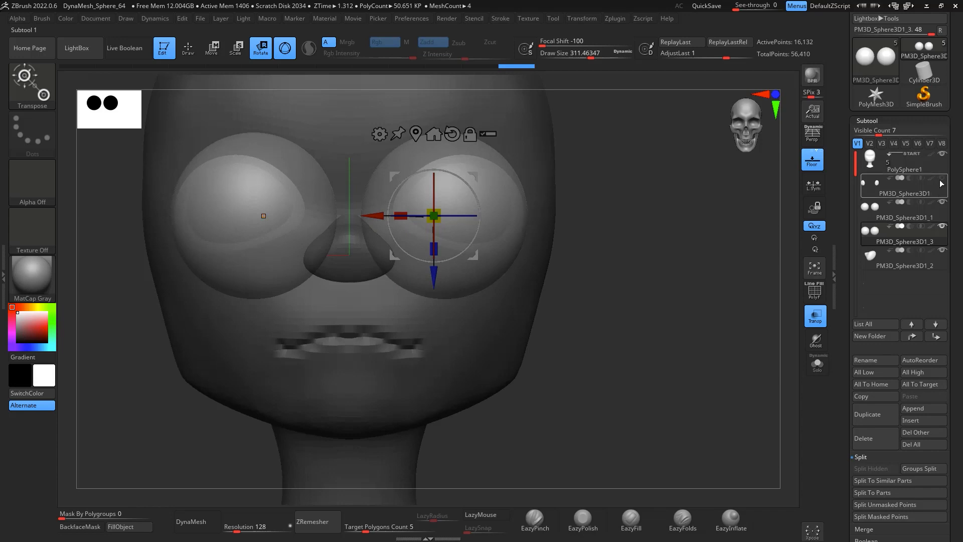
click(942, 181)
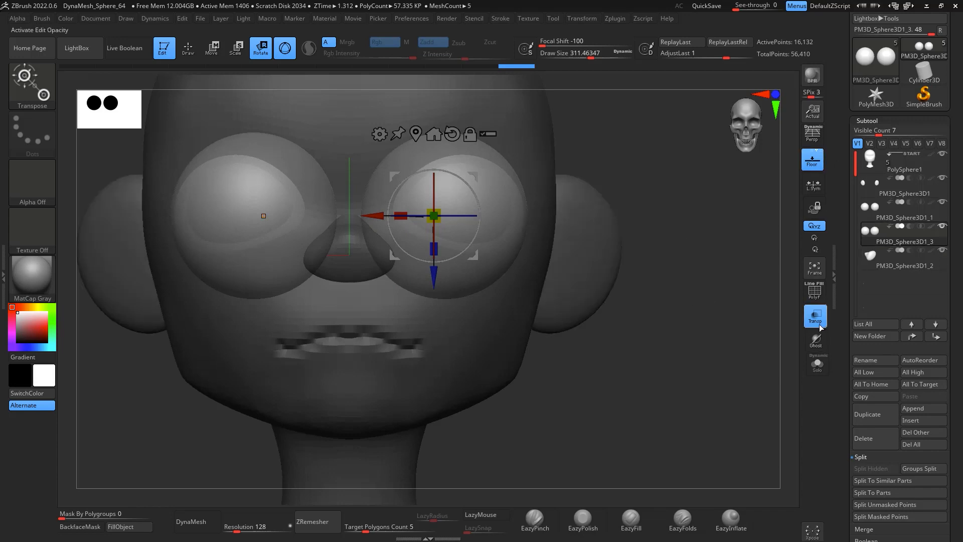
click(820, 325)
drag(705, 229, 711, 254)
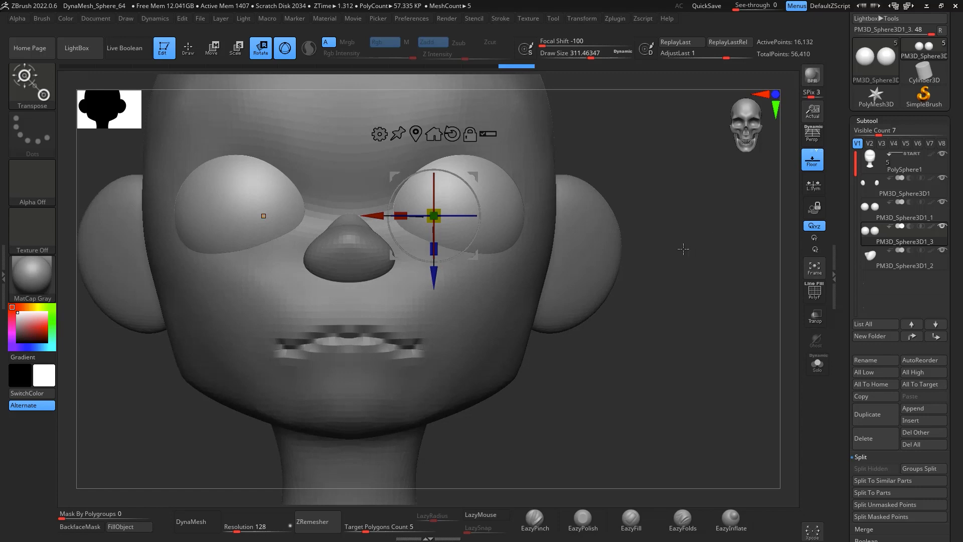
Step: Slice the duplicate eye shells horizontally with the KnifeCurve brush to keep upper eyelid caps
key(q)
key(ctrl+shift)
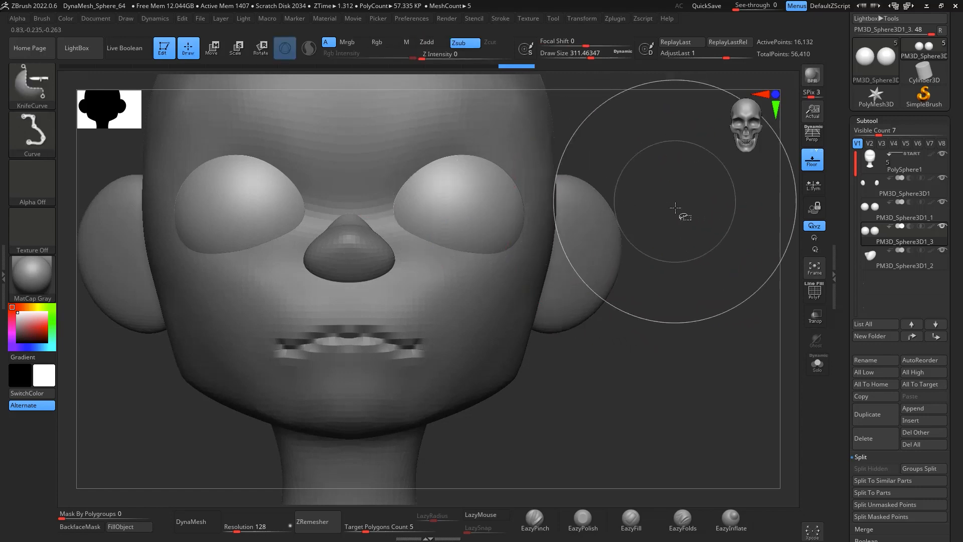
ctrl+shift+drag(682, 221, 63, 222)
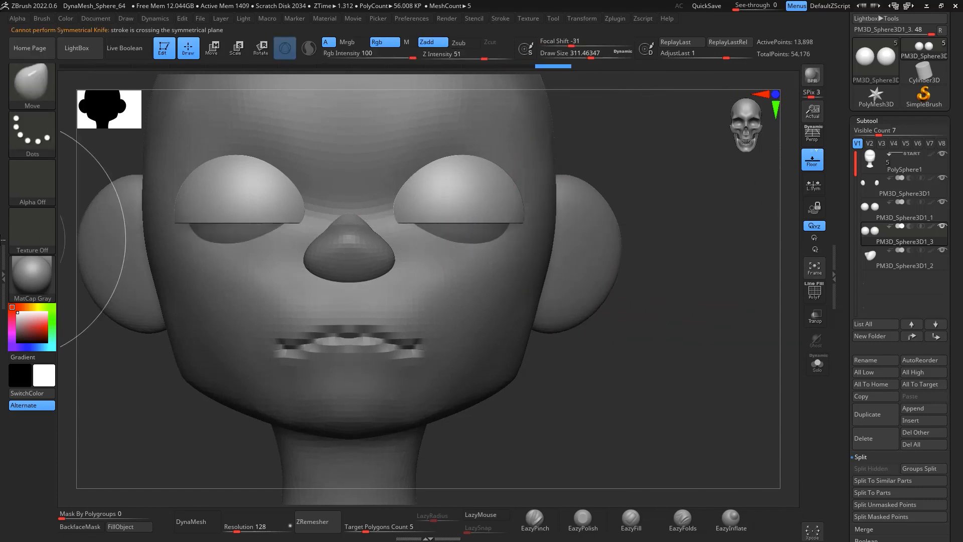
ctrl+shift+drag(587, 200, 39, 206)
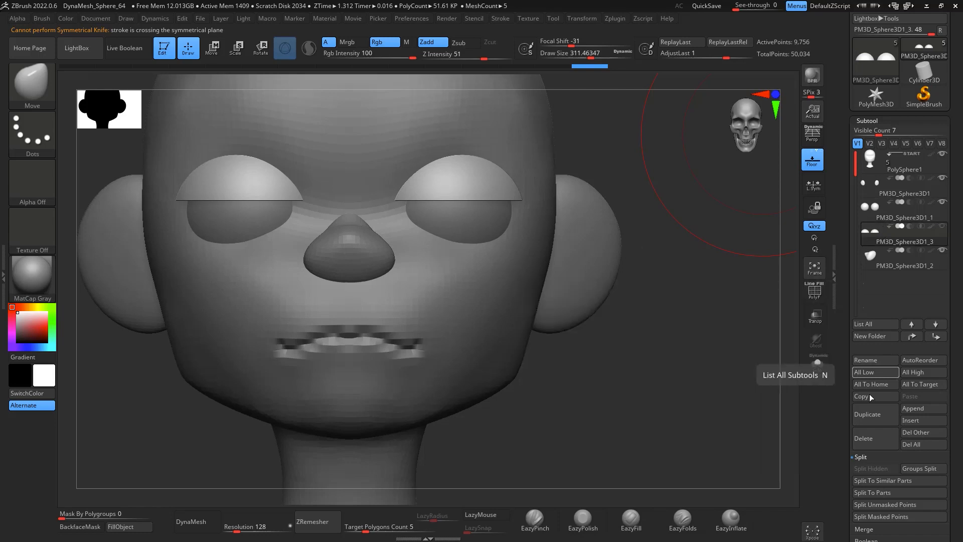
Step: Duplicate the eyelid subtool and flip the copy vertically with Scale to form lower eyelids
click(875, 424)
key(e)
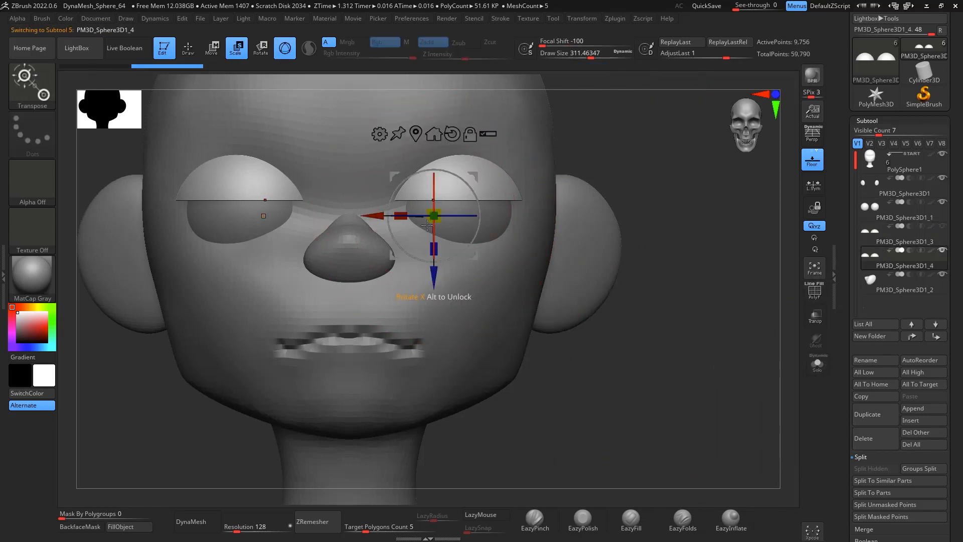
mouse_move(434, 195)
mouse_down()
mouse_move(432, 245)
mouse_move(432, 203)
mouse_up()
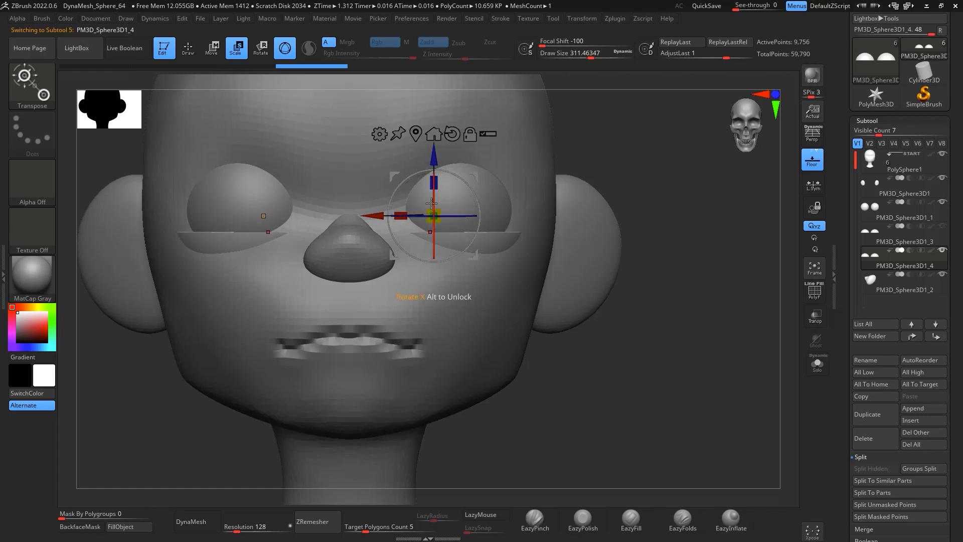
click(942, 228)
ctrl+right_drag(650, 193, 571, 203)
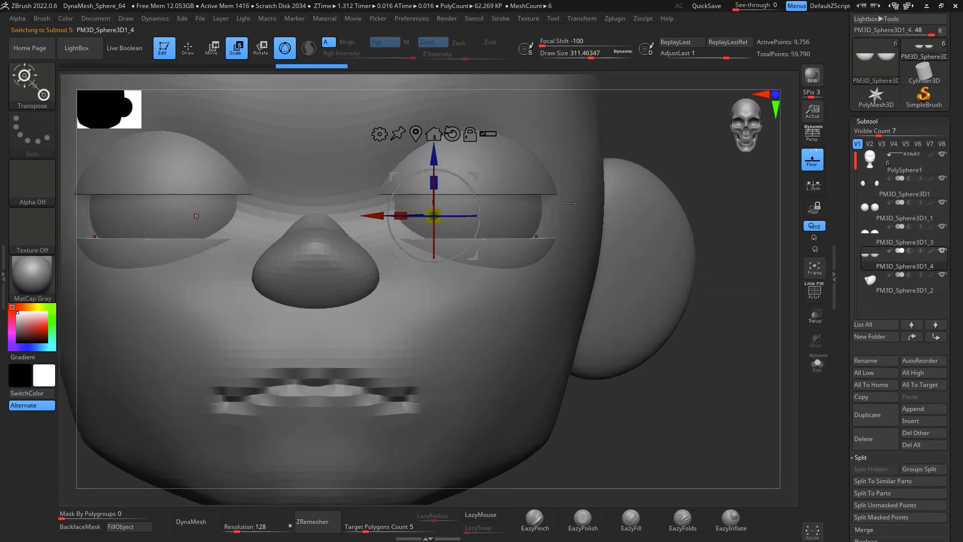
Step: Remesh the lower eyelids, select the upper eyelid subtool and DynaMesh it
key(b)
key(m)
key(v)
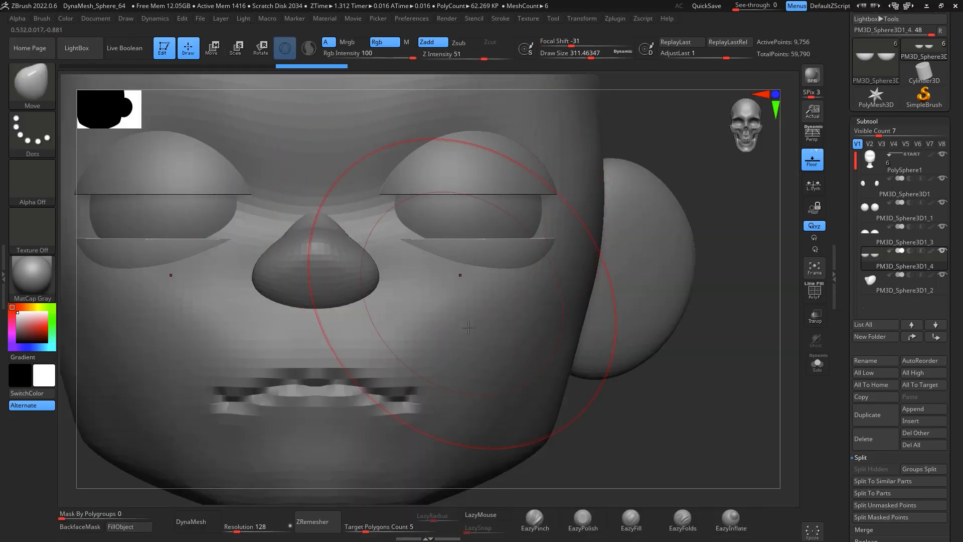
click(319, 516)
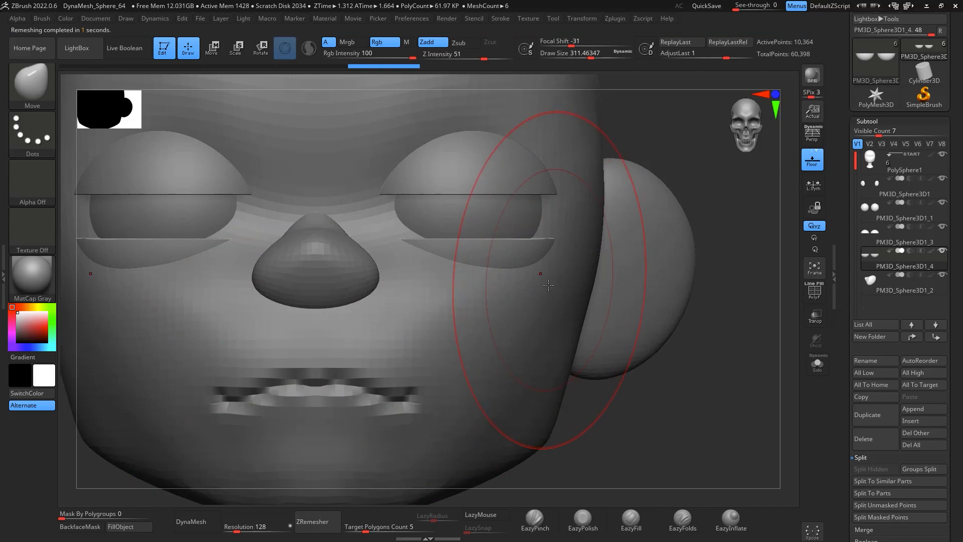
click(870, 241)
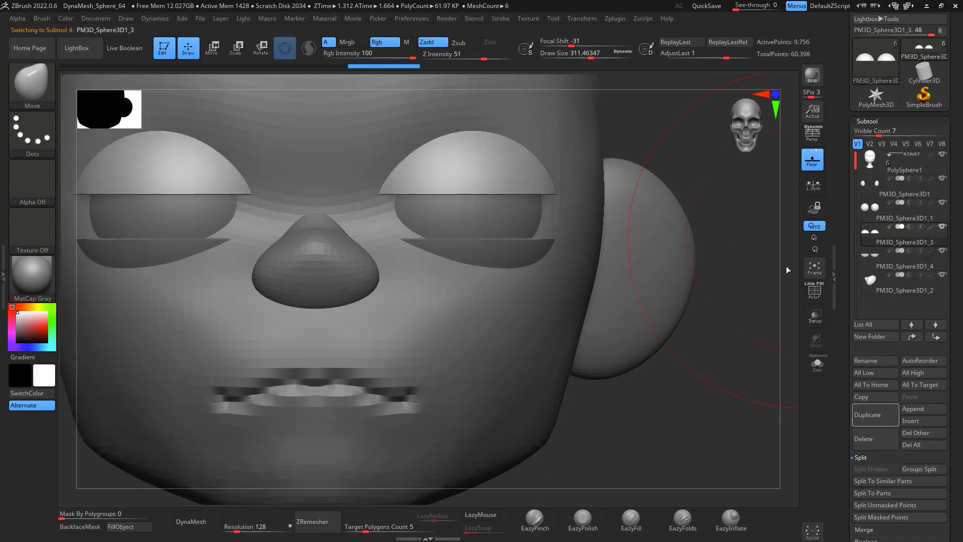
click(197, 522)
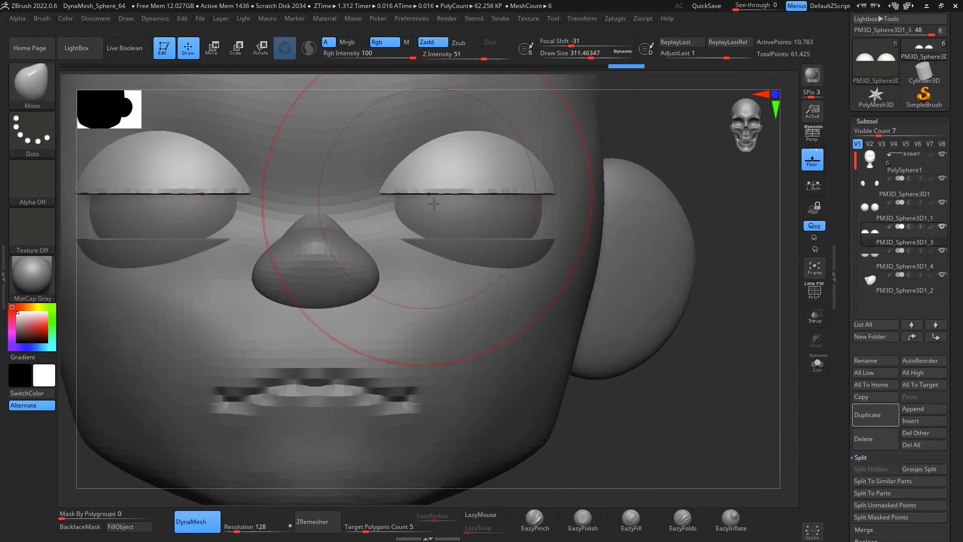
Step: Shape the upper eyelids into angled brows with the Move brush at draw size about 140, checking from the side
key(space)
mouse_move(433, 210)
mouse_down()
mouse_move(392, 185)
mouse_move(389, 226)
mouse_up()
key(space)
mouse_move(416, 191)
mouse_down()
mouse_move(449, 163)
mouse_move(481, 170)
mouse_up()
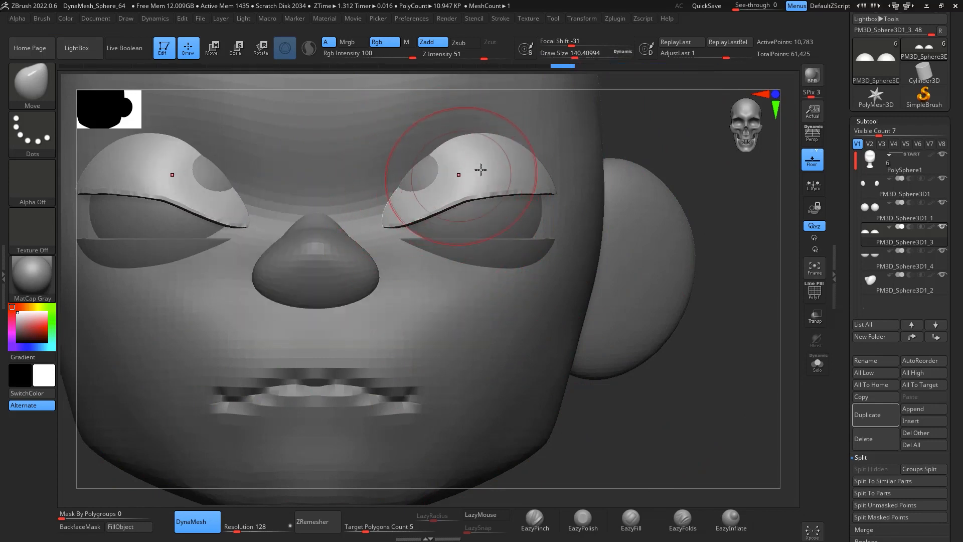
mouse_move(737, 169)
mouse_down()
mouse_move(453, 176)
mouse_move(511, 157)
mouse_up()
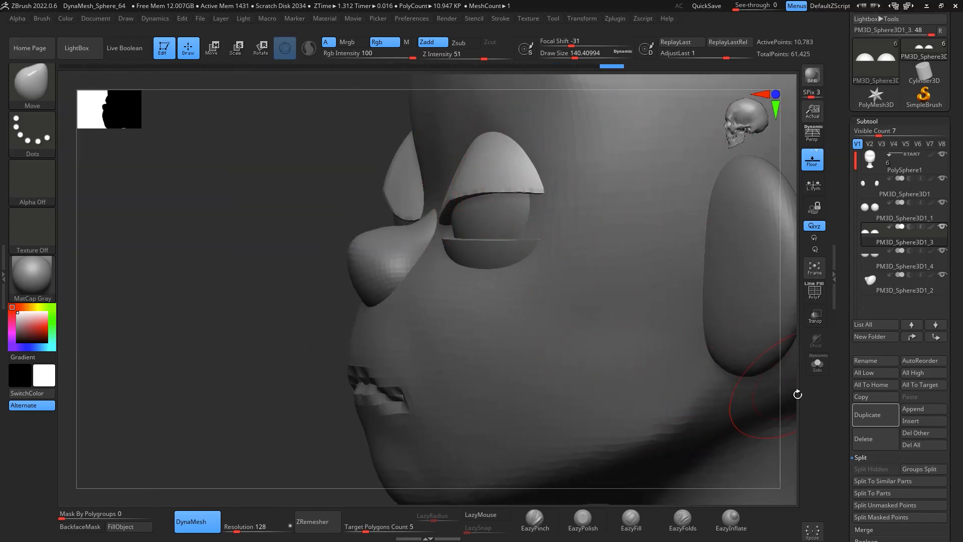
mouse_move(798, 395)
shift+mouse_down()
mouse_move(807, 429)
mouse_move(591, 431)
shift+mouse_up()
mouse_move(407, 220)
mouse_down()
mouse_move(388, 210)
mouse_move(416, 210)
mouse_up()
mouse_move(419, 211)
shift+mouse_down()
mouse_move(451, 196)
mouse_move(506, 194)
mouse_move(404, 214)
shift+mouse_up()
shift+drag(476, 192, 439, 170)
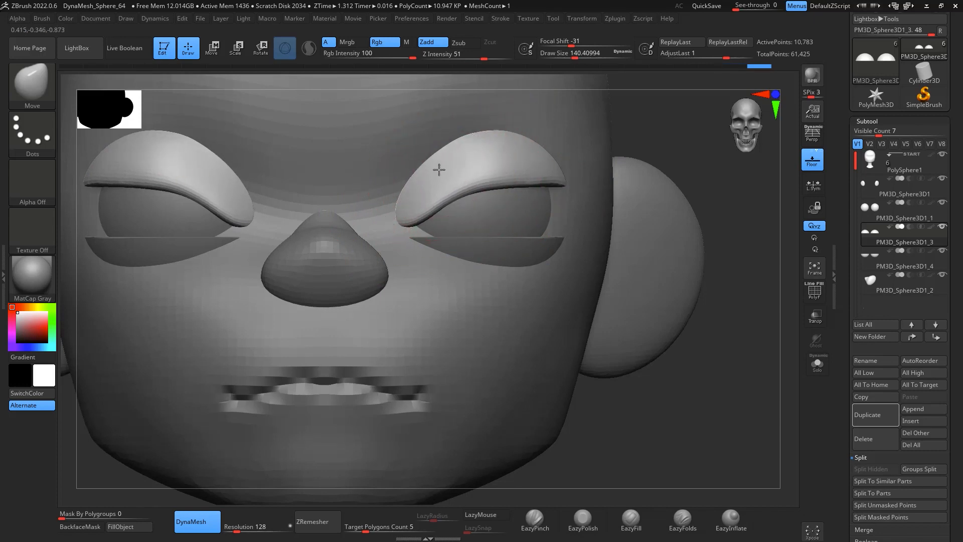
drag(557, 173, 550, 150)
shift+drag(504, 183, 464, 184)
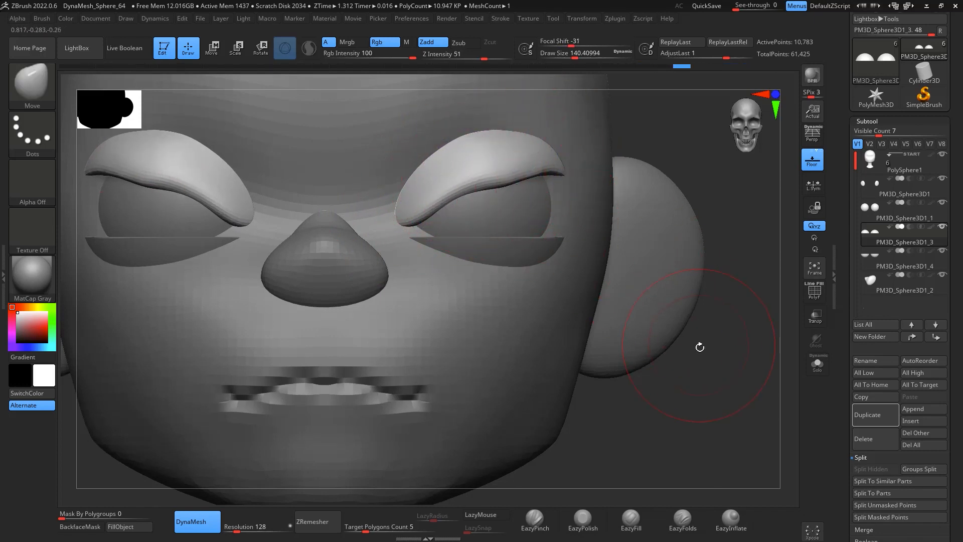
Step: Adjust and smooth the eyelid shells with Move and Smooth strokes from low angles
mouse_move(700, 347)
mouse_down()
mouse_move(467, 193)
mouse_move(476, 198)
mouse_up()
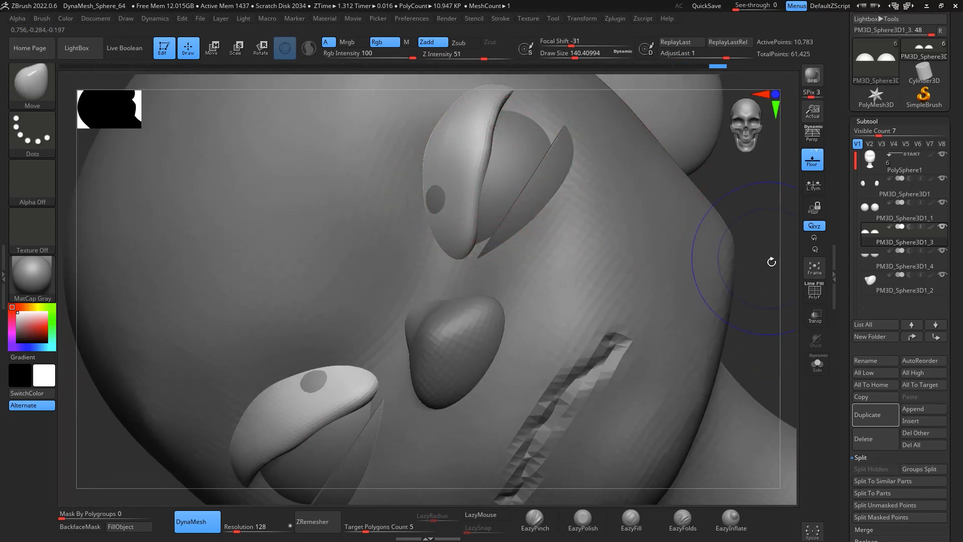
shift+drag(772, 262, 782, 268)
drag(790, 214, 806, 151)
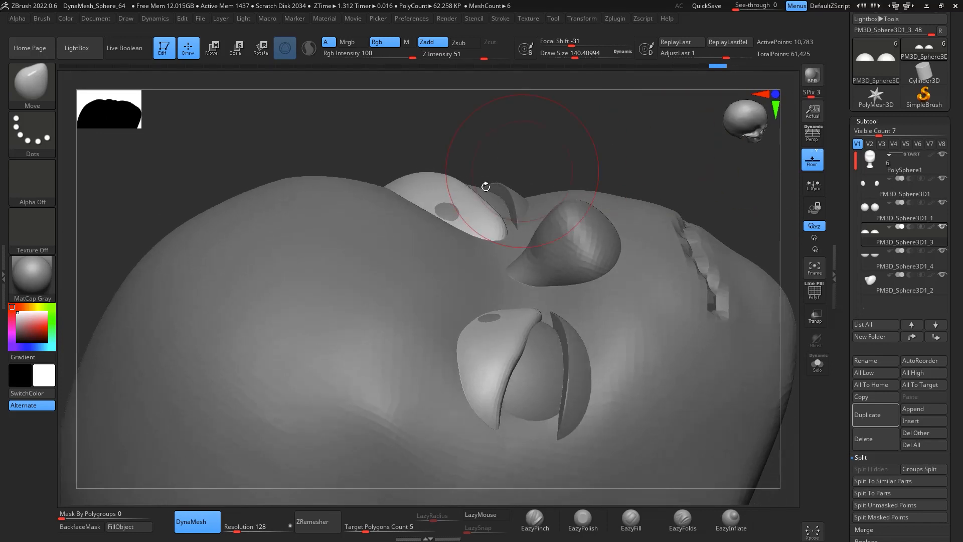
drag(530, 110, 482, 149)
key(shift)
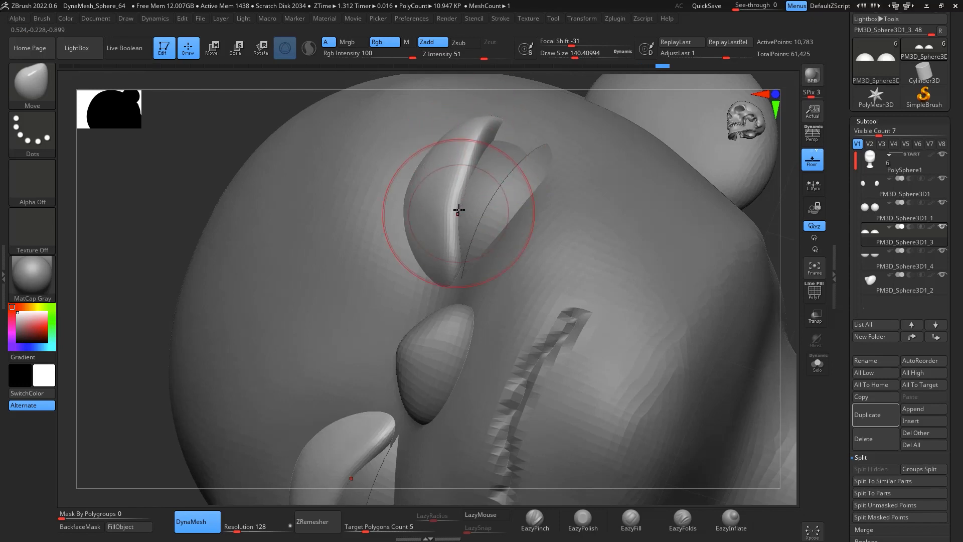
drag(669, 127, 783, 281)
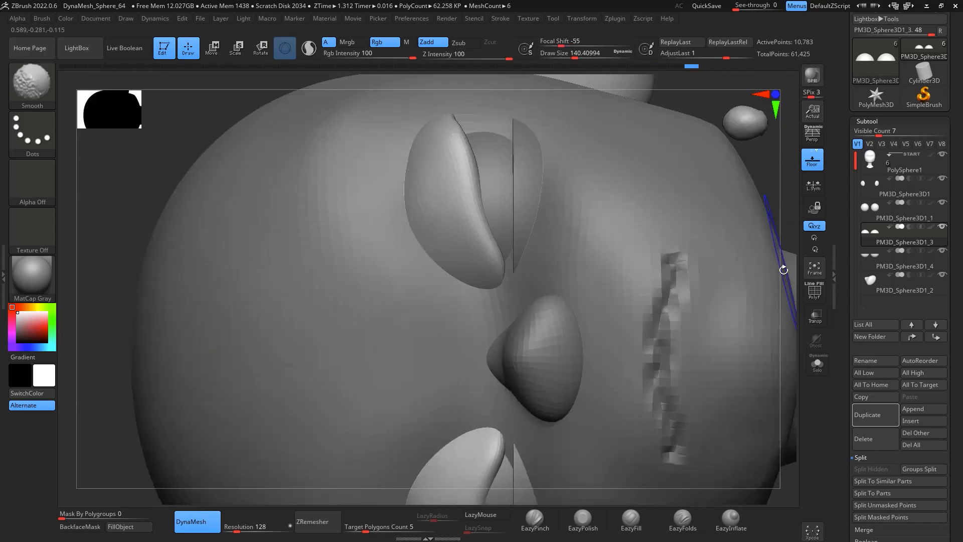
alt+drag(795, 335, 733, 378)
alt+drag(704, 251, 664, 286)
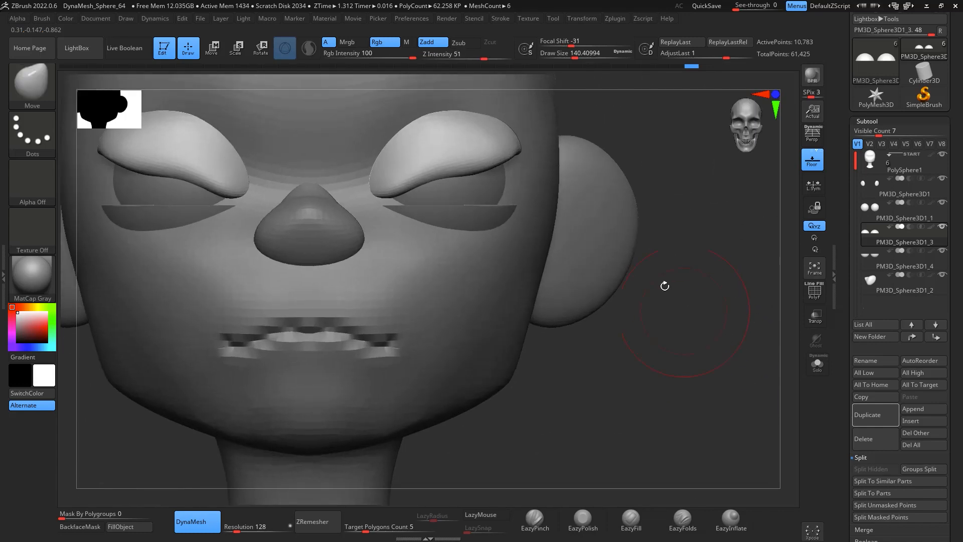
Step: Smooth the upper eyelid edge with the brush at draw size 112
key(space)
drag(432, 170, 431, 172)
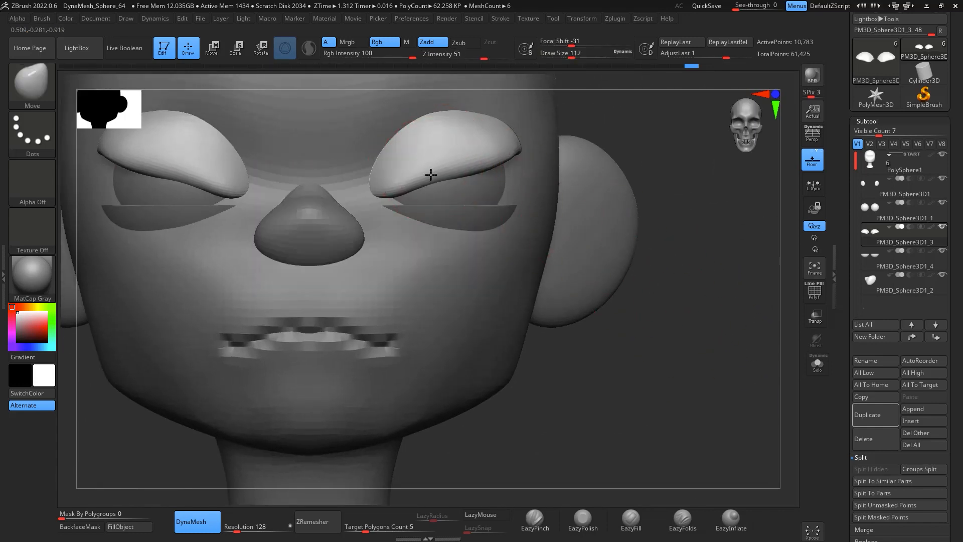
mouse_move(522, 145)
mouse_down()
mouse_move(388, 195)
mouse_move(398, 189)
mouse_move(380, 166)
mouse_up()
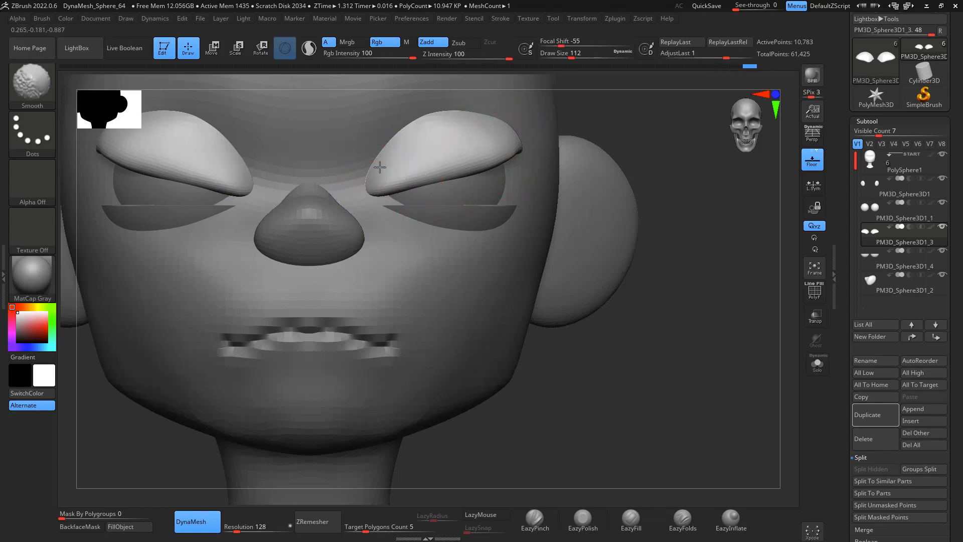
Step: Smooth the outer corners of the upper eyelid shells with a few more strokes
shift+drag(424, 124, 470, 118)
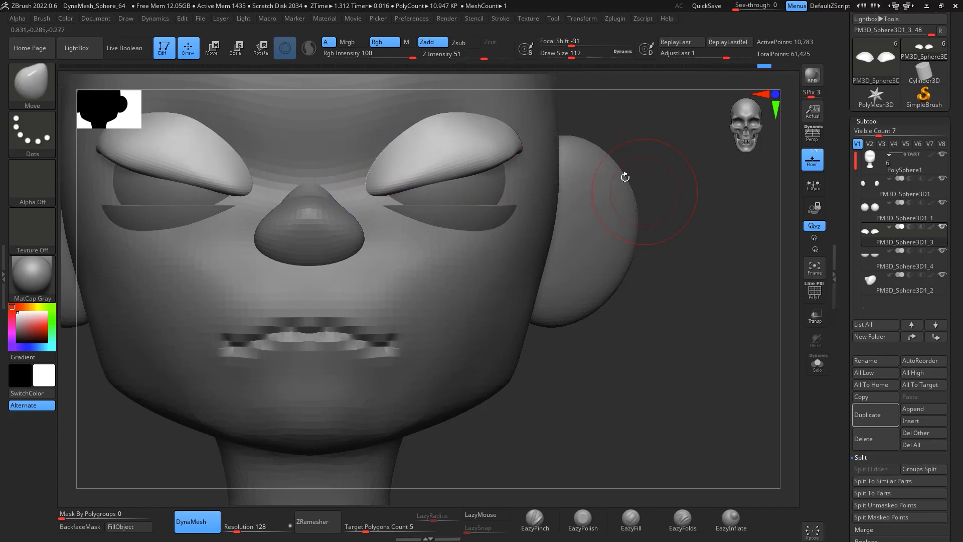
key(shift)
shift+drag(532, 119, 512, 154)
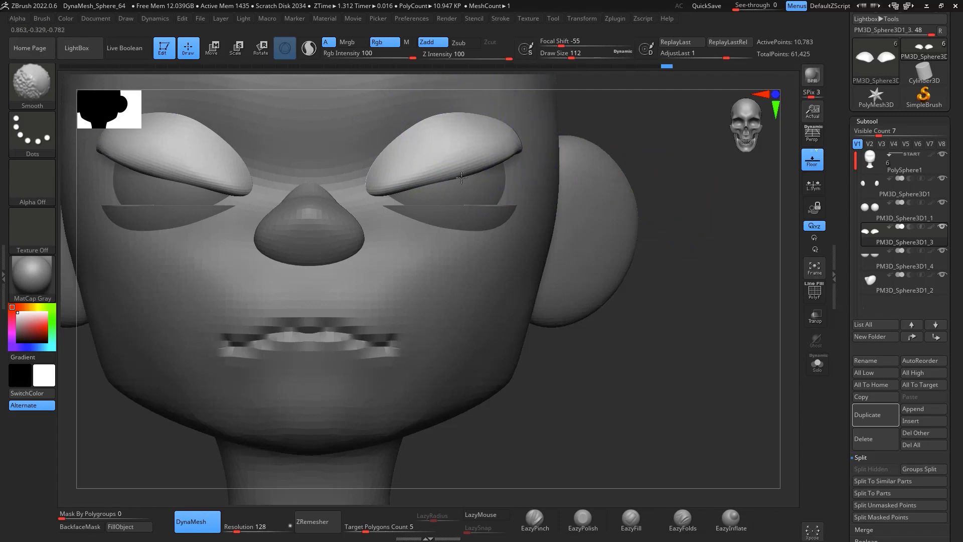
Step: Slice the upper eyelids with a straight diagonal KnifeCurve cut along their lower edge
key(ctrl+shift)
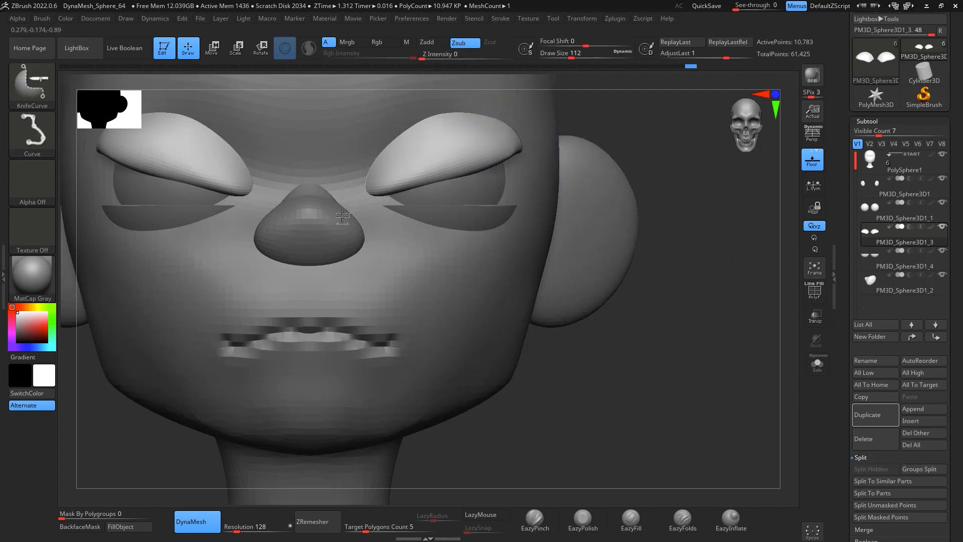
mouse_move(343, 215)
ctrl+shift+mouse_down()
mouse_move(518, 139)
mouse_move(346, 218)
ctrl+shift+mouse_up()
ctrl+shift+drag(538, 140, 334, 200)
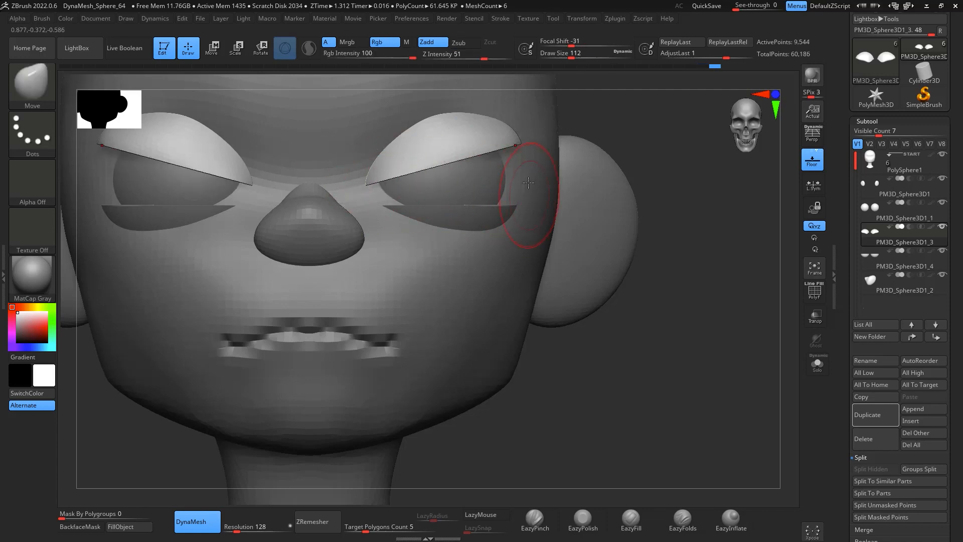
Step: Lower the upper eyelids slightly with the Transpose move gizmo
key(space)
mouse_move(511, 174)
mouse_down()
mouse_move(524, 176)
mouse_move(516, 177)
mouse_up()
key(w)
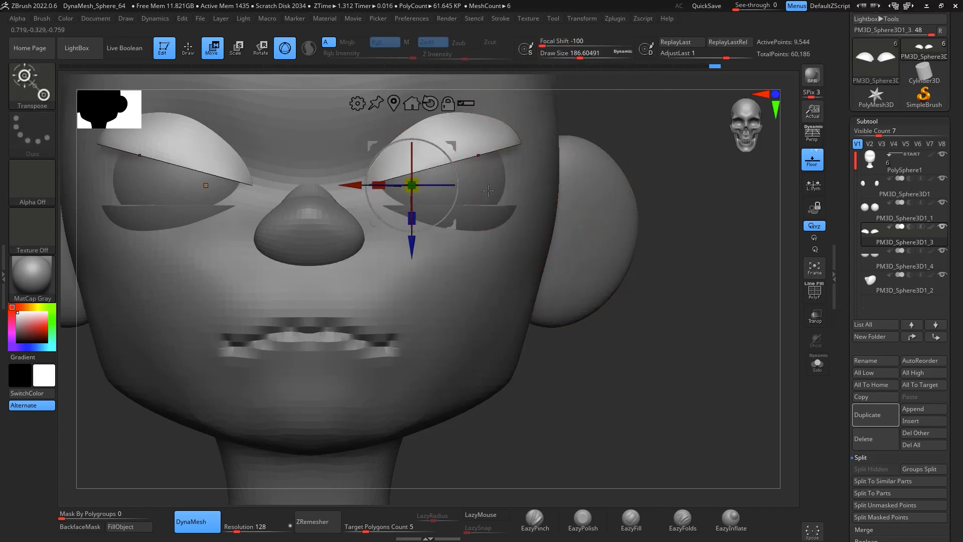
drag(454, 146, 457, 156)
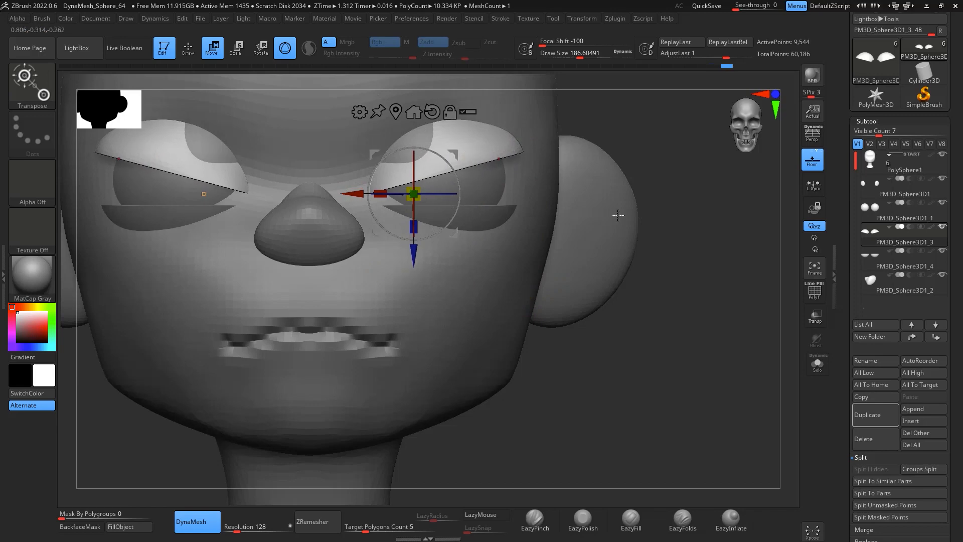
Step: Select the lower eyelid subtool and reshape it with the Move brush at draw size about 167, checking from the side
mouse_move(713, 301)
mouse_down()
mouse_move(666, 336)
mouse_move(637, 341)
mouse_up()
key(b)
key(m)
key(v)
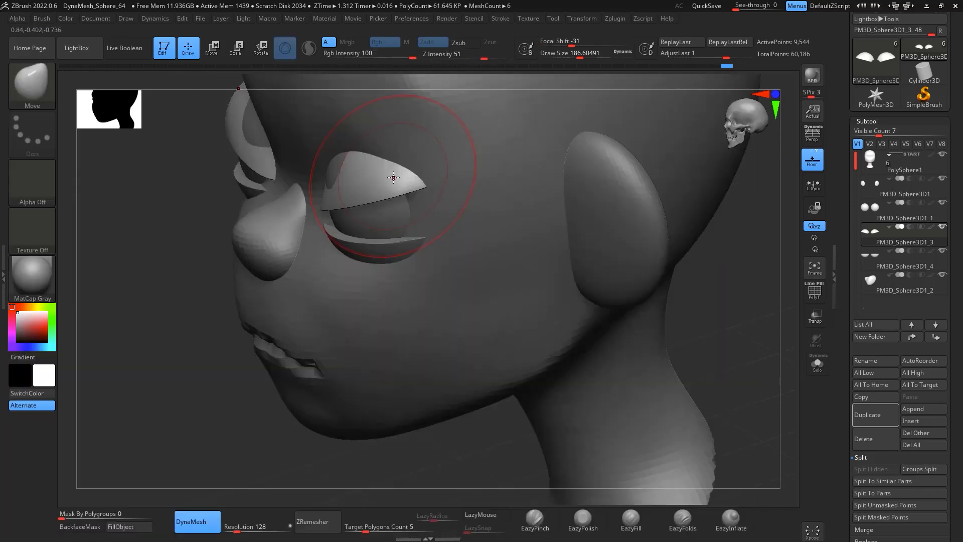
key(space)
mouse_move(395, 178)
mouse_down()
mouse_move(405, 177)
mouse_move(338, 169)
mouse_up()
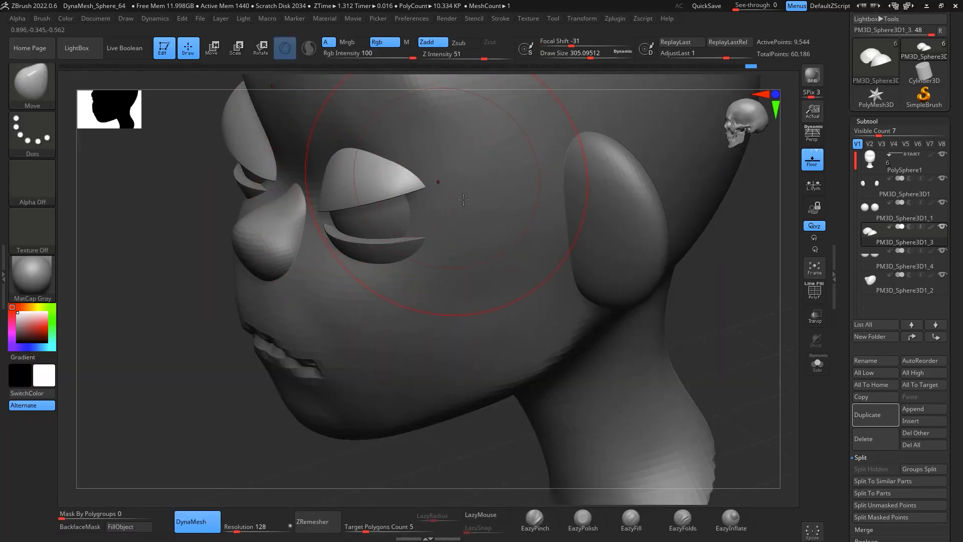
drag(741, 353, 726, 302)
alt+drag(646, 256, 744, 203)
click(893, 263)
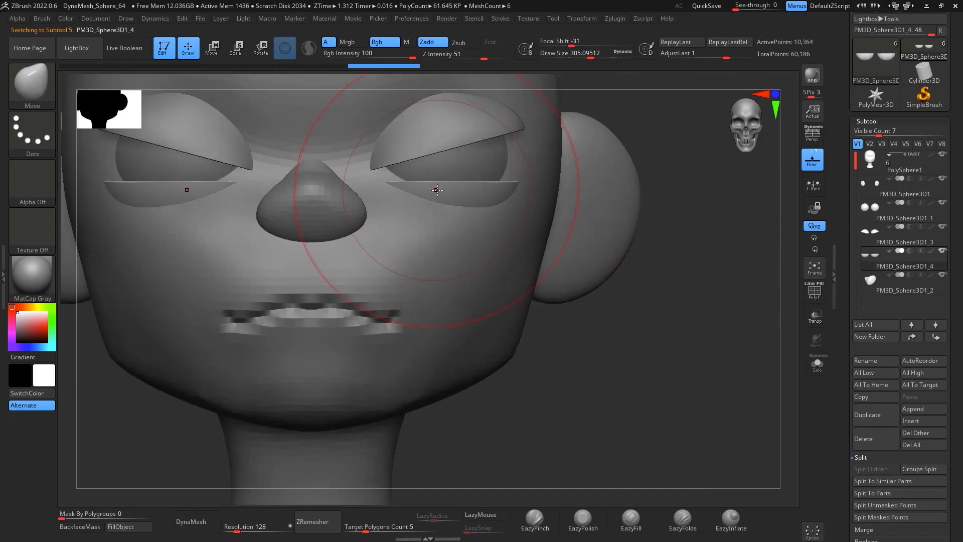
mouse_move(401, 186)
mouse_down()
mouse_move(386, 183)
mouse_move(387, 164)
mouse_move(399, 183)
mouse_up()
key(space)
mouse_move(539, 189)
mouse_down()
mouse_move(527, 188)
mouse_move(522, 171)
mouse_move(521, 132)
mouse_up()
drag(476, 159, 488, 165)
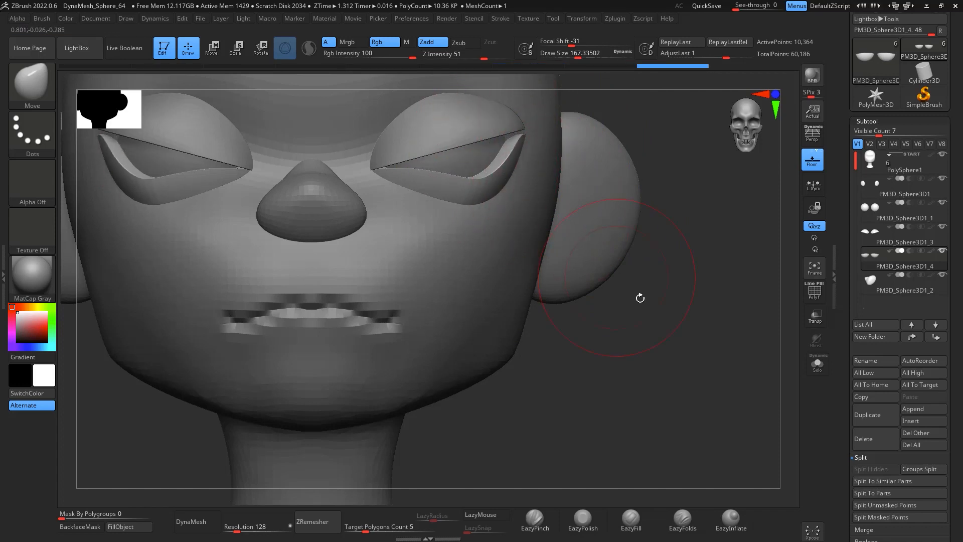
mouse_move(713, 354)
mouse_down()
mouse_move(676, 356)
mouse_move(516, 211)
mouse_up()
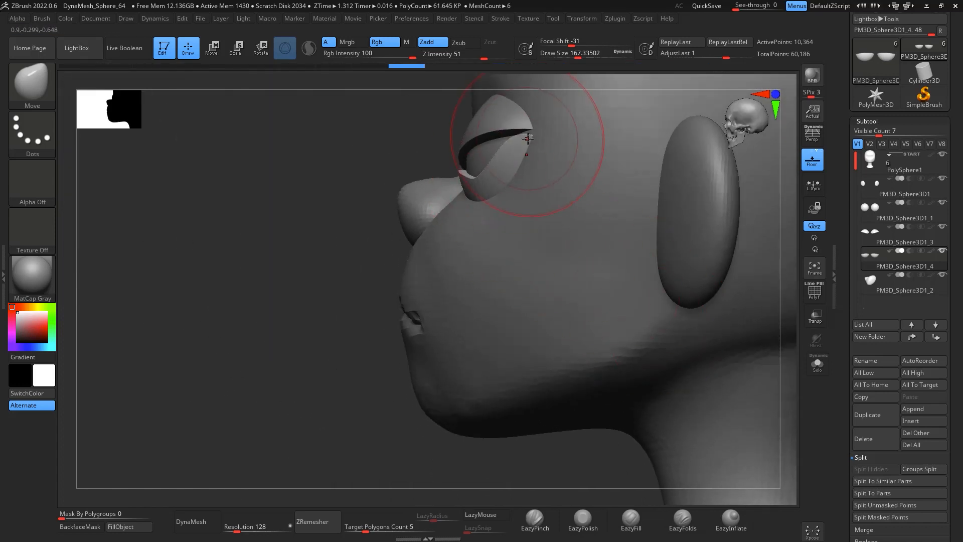
drag(533, 133, 533, 131)
drag(489, 172, 490, 175)
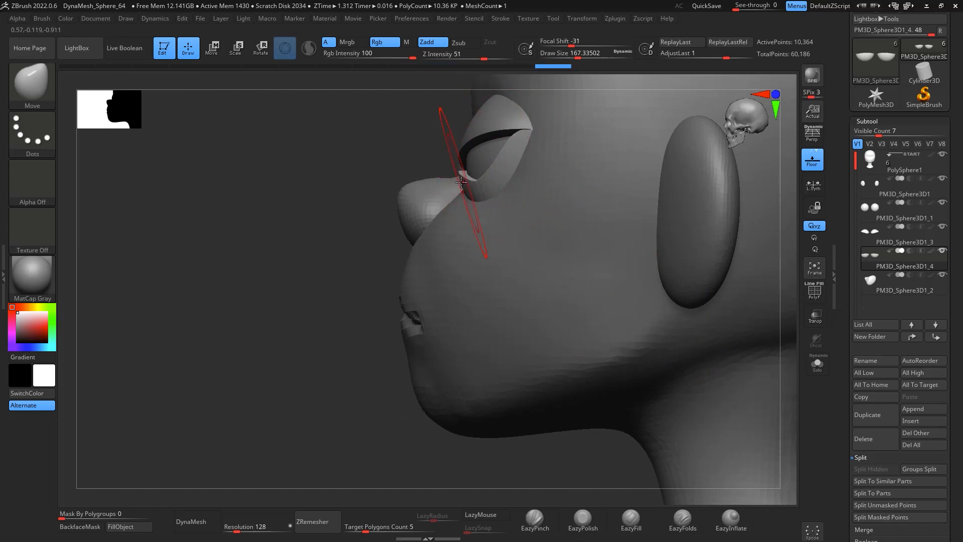
Step: Smooth the lower eyelid edges with the Smooth brush at draw size about 80
mouse_move(281, 412)
mouse_down()
mouse_move(398, 436)
mouse_move(476, 427)
mouse_up()
shift+drag(716, 357, 720, 346)
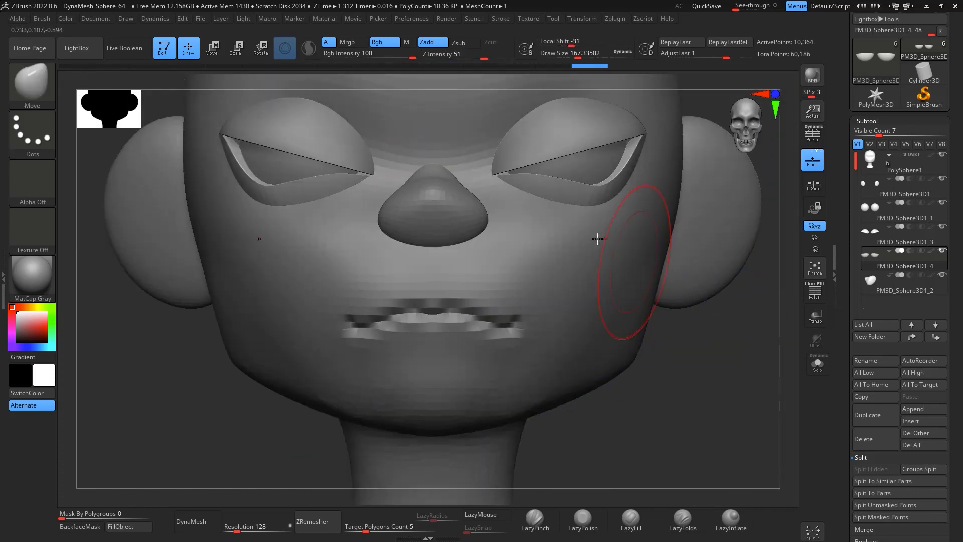
key(space)
mouse_move(561, 195)
mouse_down()
mouse_move(550, 195)
mouse_move(575, 188)
mouse_move(537, 185)
mouse_move(625, 146)
mouse_up()
mouse_move(519, 181)
mouse_down()
mouse_move(507, 178)
mouse_move(541, 182)
mouse_move(640, 151)
mouse_up()
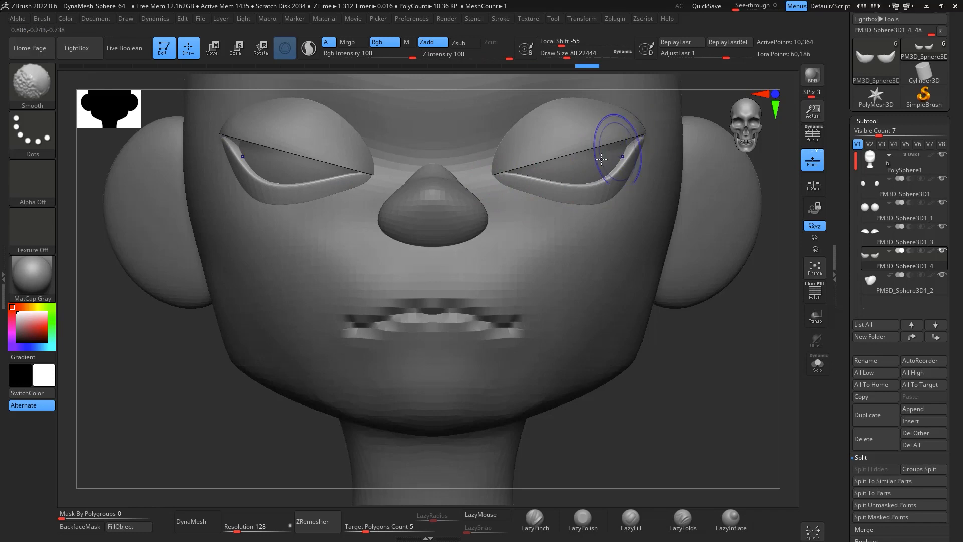
drag(509, 185, 508, 175)
Step: Examine the head and eyelids from the side and front views
mouse_move(733, 322)
alt+mouse_down()
mouse_move(734, 237)
mouse_move(714, 350)
alt+mouse_up()
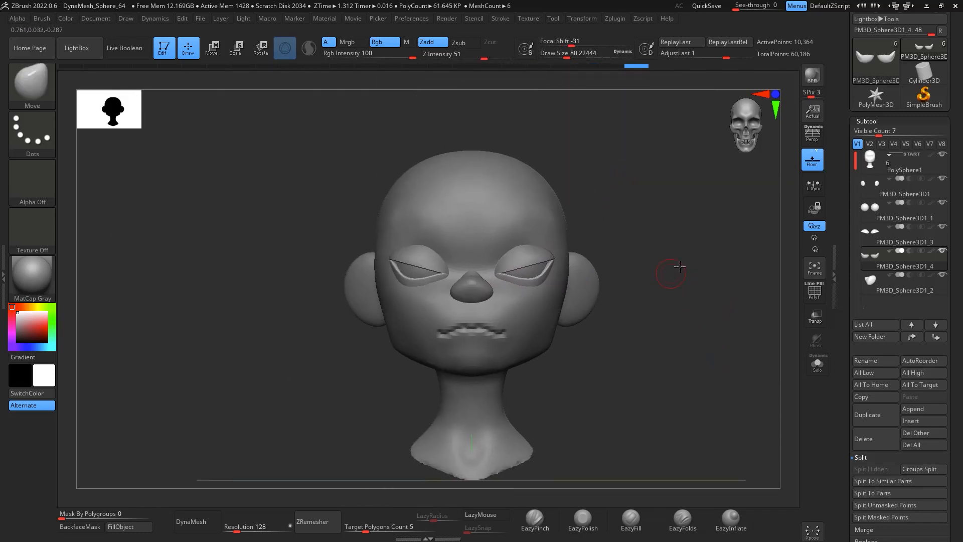
drag(681, 266, 733, 347)
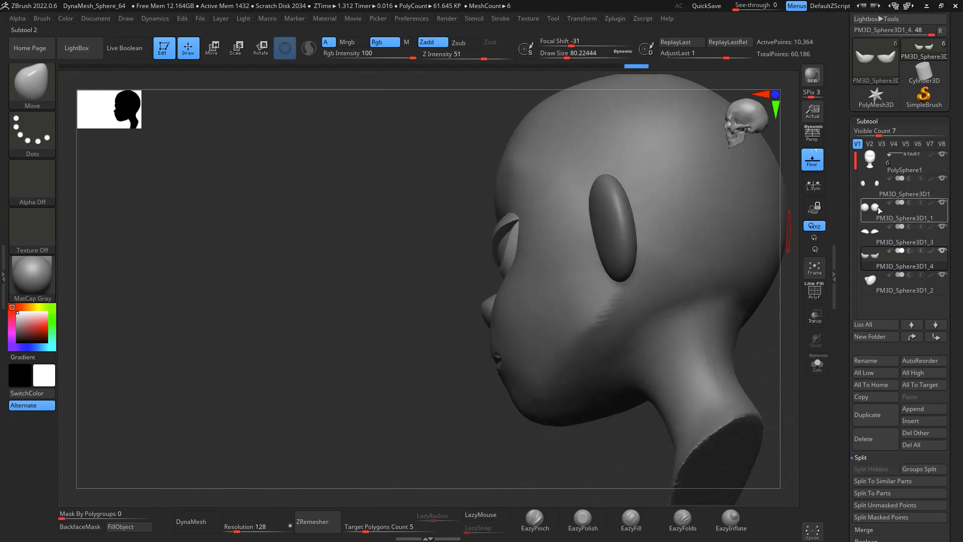
click(880, 233)
key(space)
drag(512, 232, 527, 232)
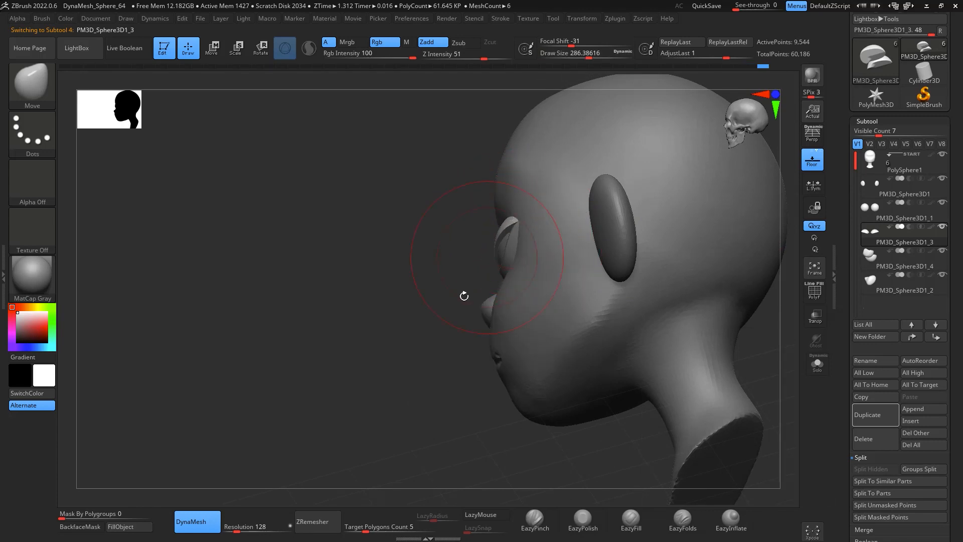
drag(465, 296, 707, 188)
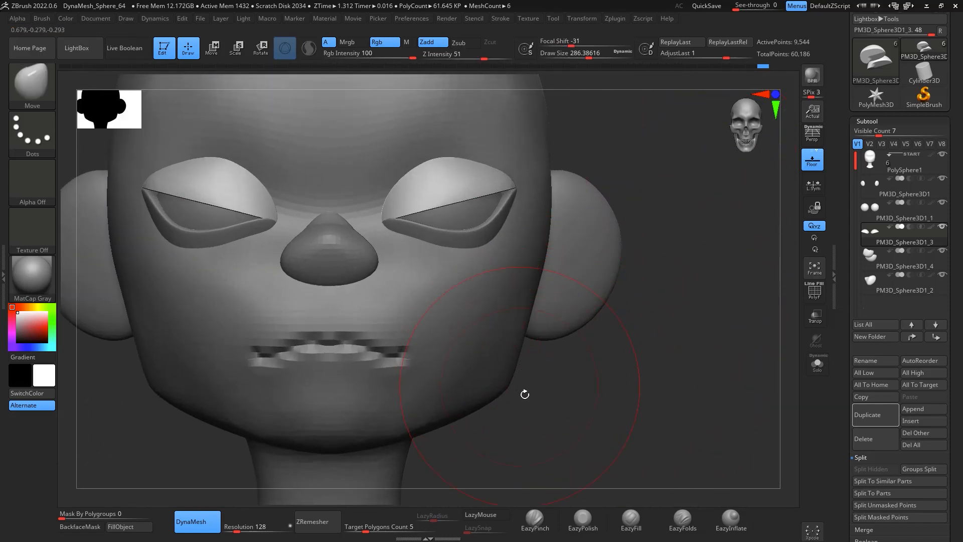
alt+drag(738, 347, 759, 244)
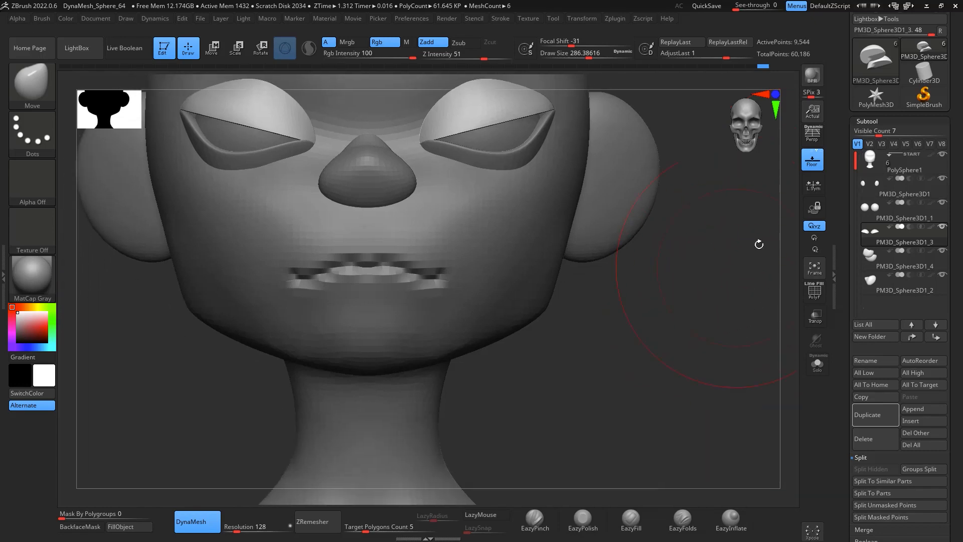
Step: Select the head subtool and DynaMesh it at resolution 128
click(908, 170)
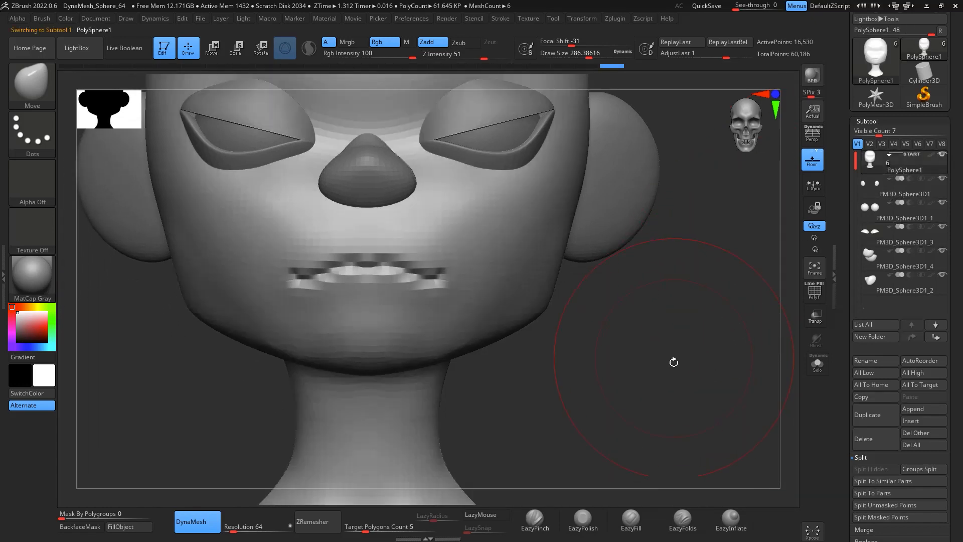
alt+drag(675, 361, 719, 399)
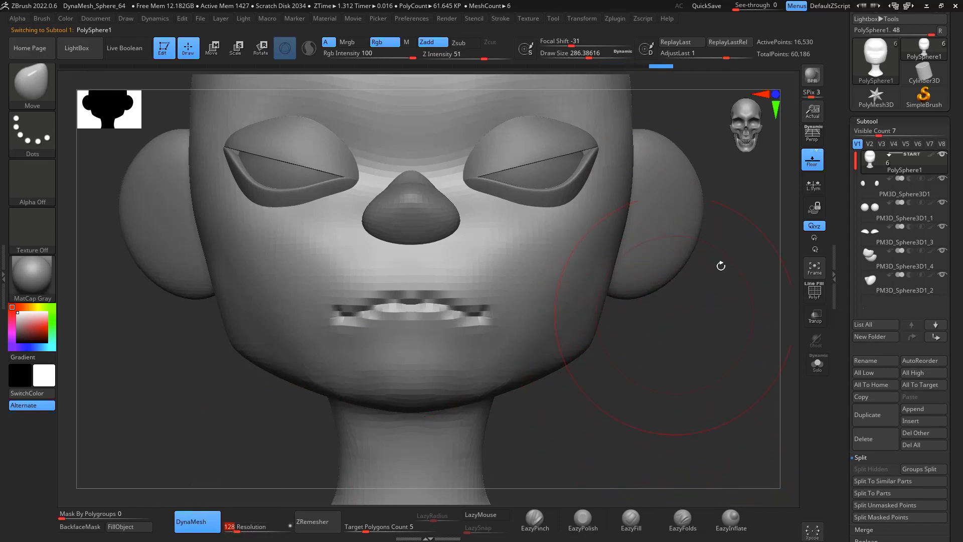
ctrl+drag(687, 311, 695, 305)
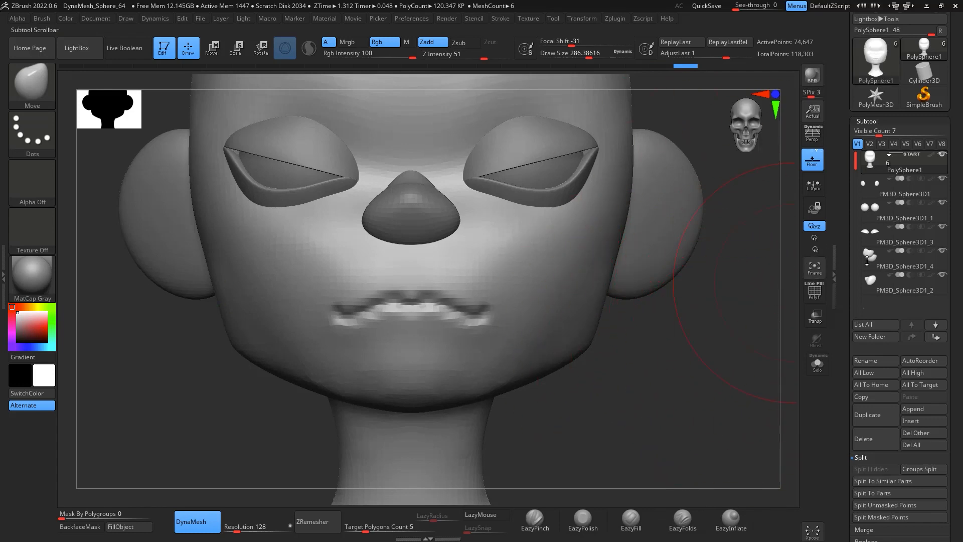
Step: Merge the head subtool down with the subtool beneath it
mouse_move(917, 200)
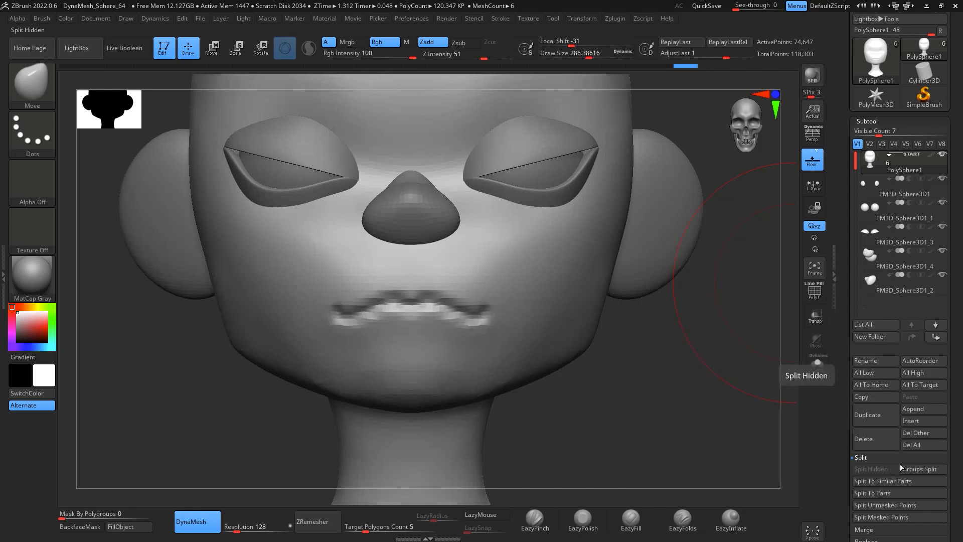
scroll(872, 376, down, 4)
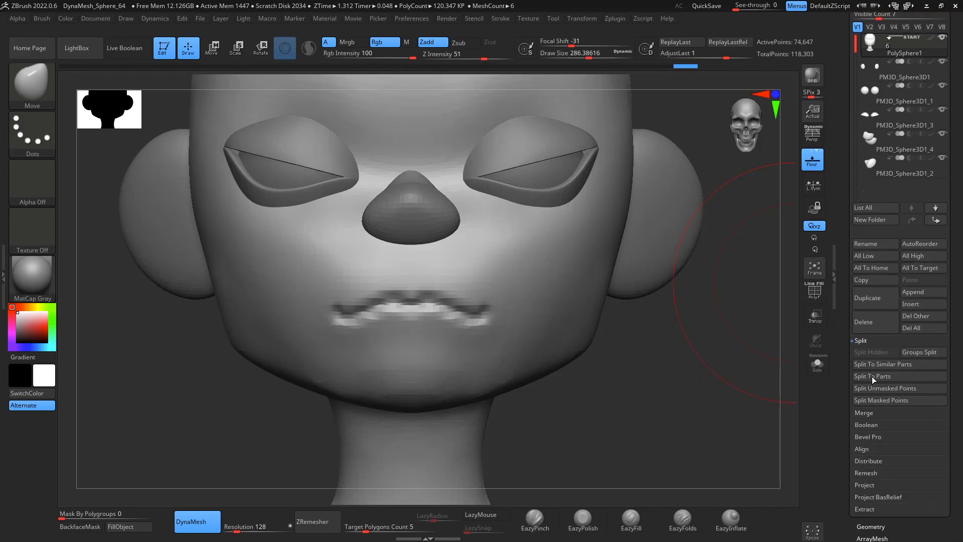
click(869, 411)
click(880, 364)
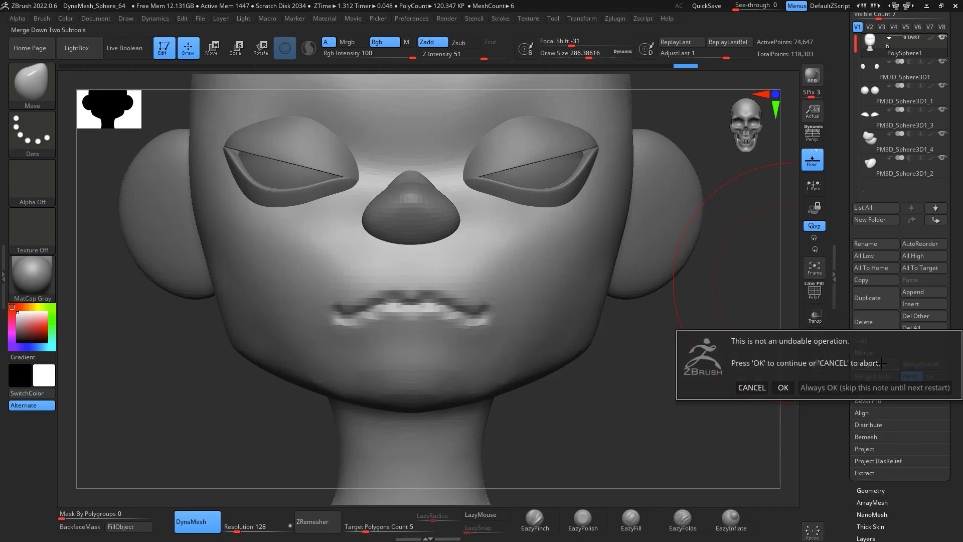
click(783, 387)
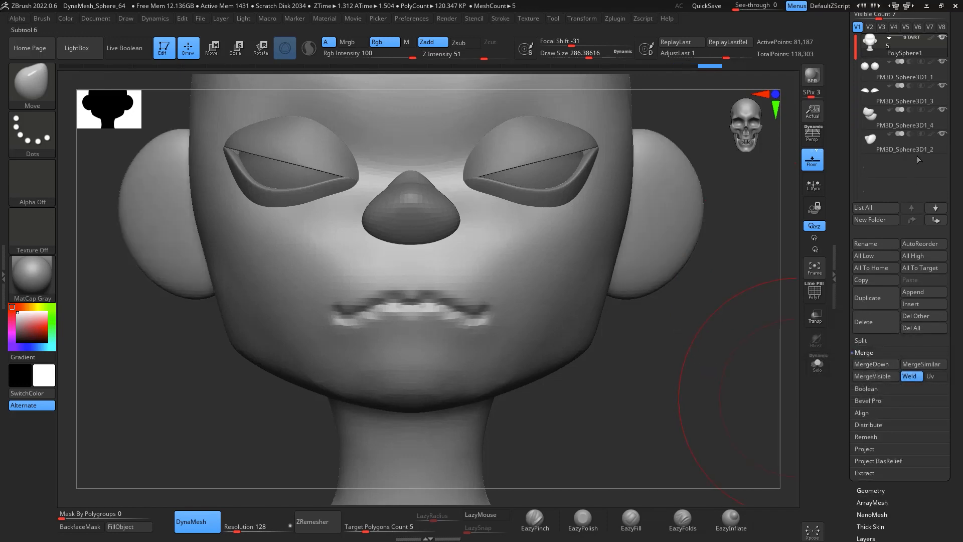
Step: Move the head subtool below the eyeballs and merge it down with the upper eyelid subtool
click(936, 221)
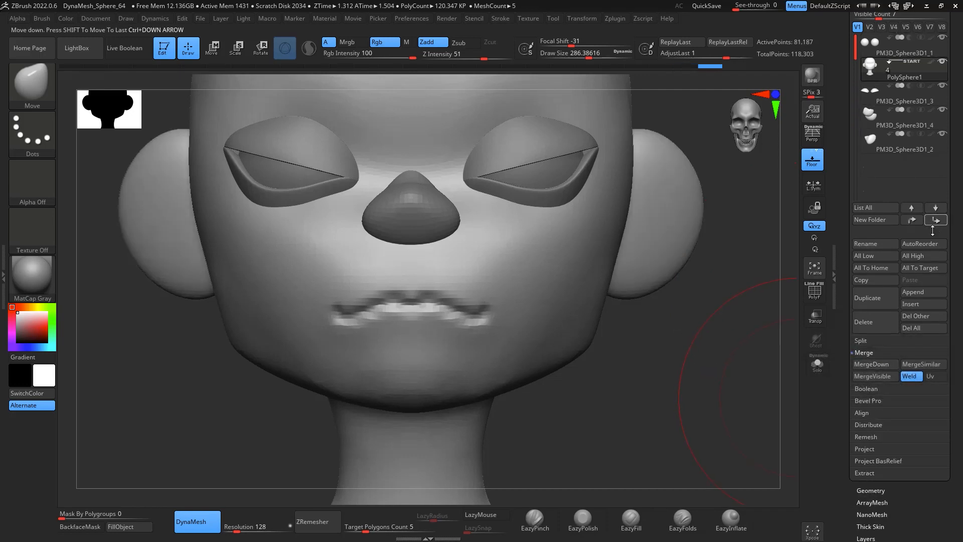
click(880, 363)
click(783, 386)
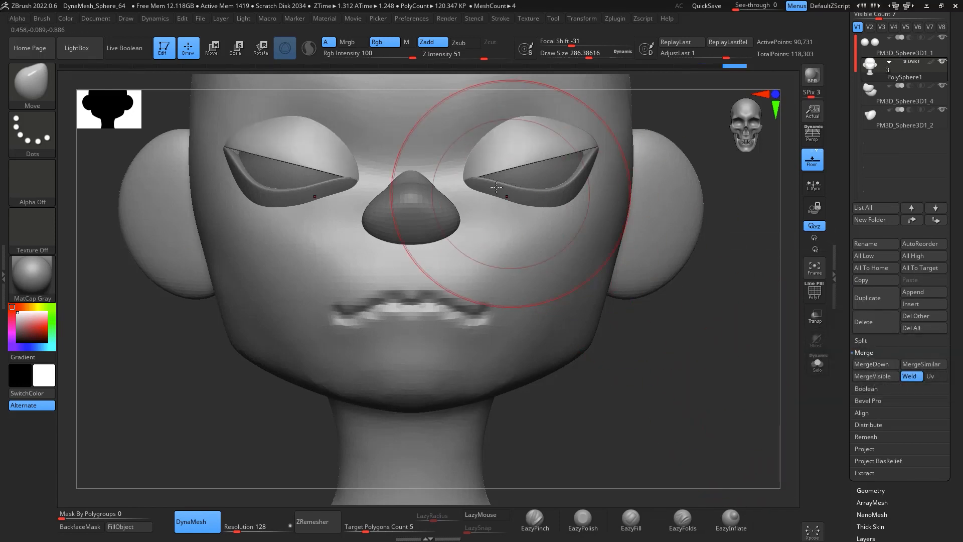
Step: Select the lower eyelid subtool
click(888, 99)
key(space)
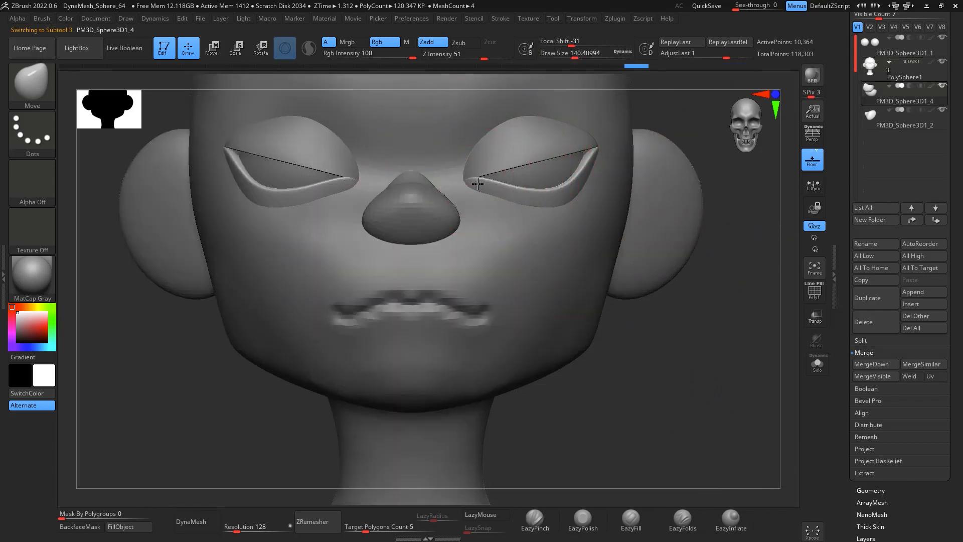
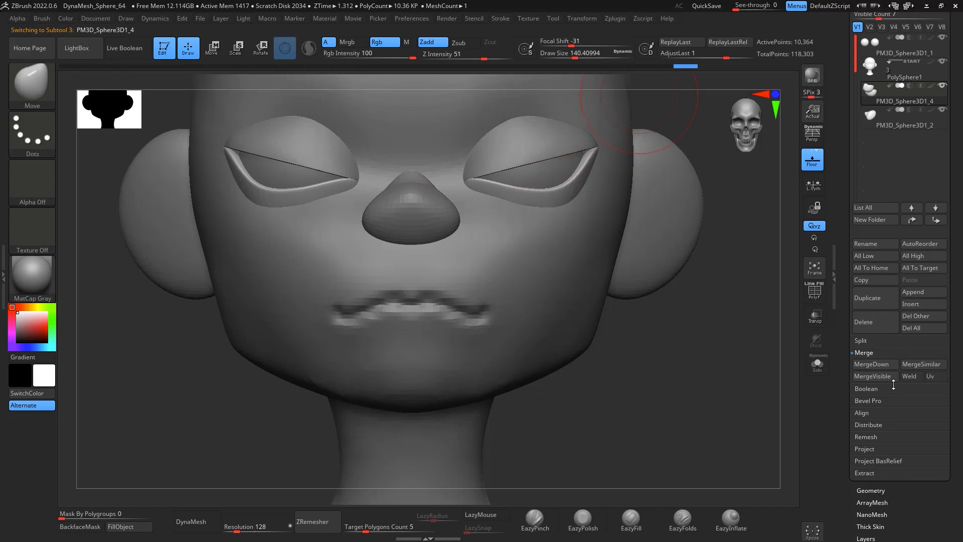
Step: Merge the lower eyelid subtool down, then select the head subtool and merge it down into the eyelids
click(886, 364)
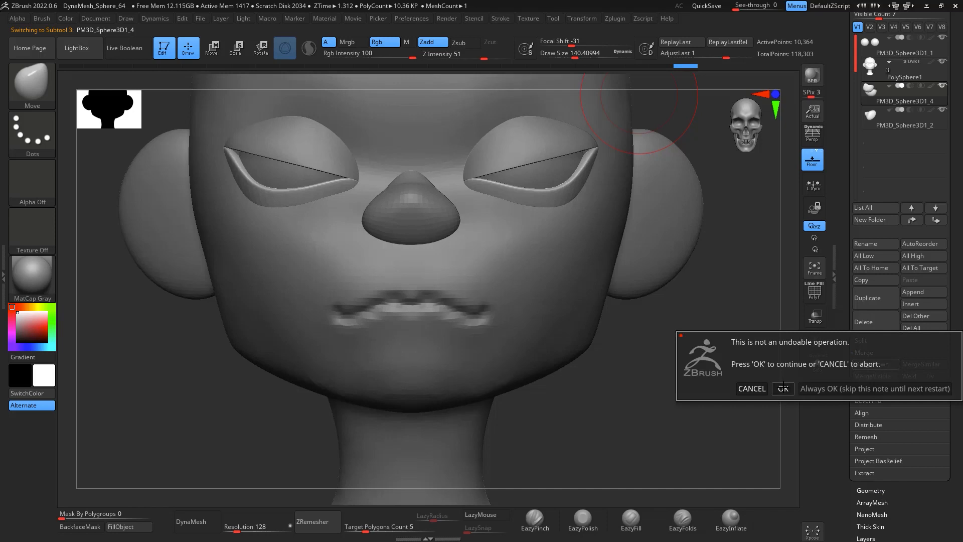
click(784, 388)
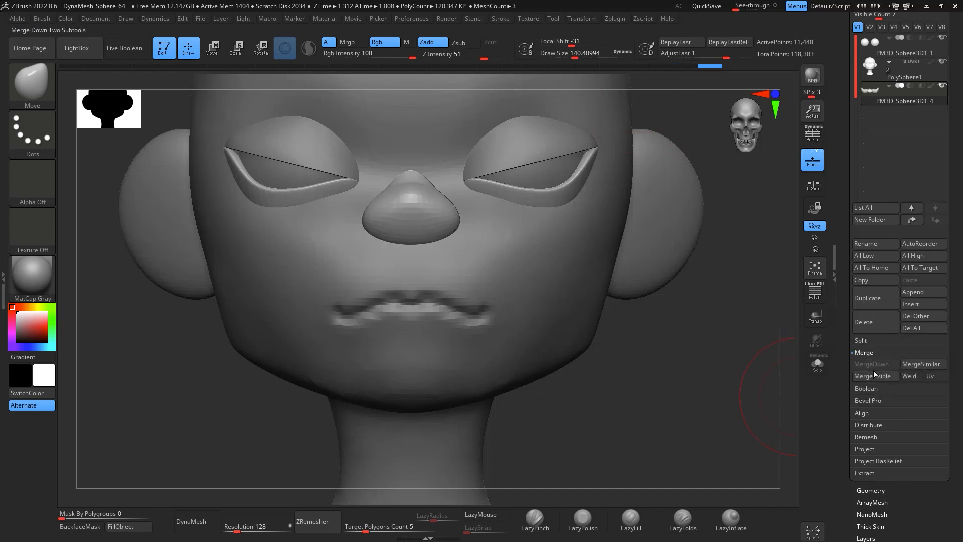
scroll(879, 378, up, 1)
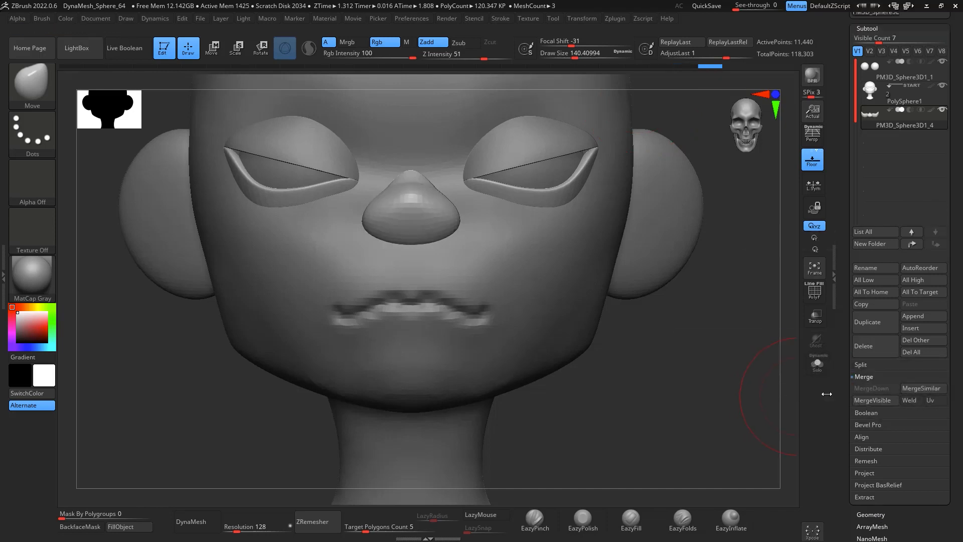
click(898, 102)
click(886, 390)
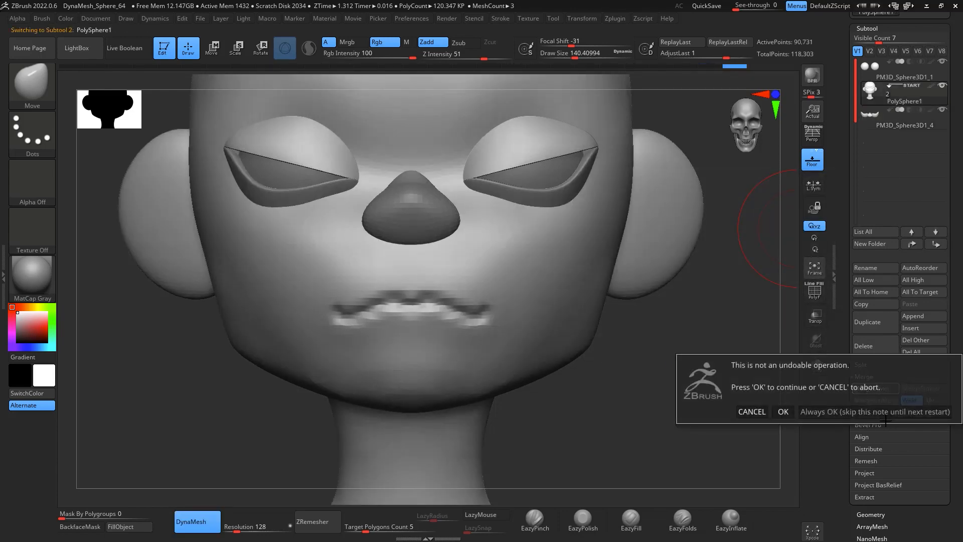
click(795, 408)
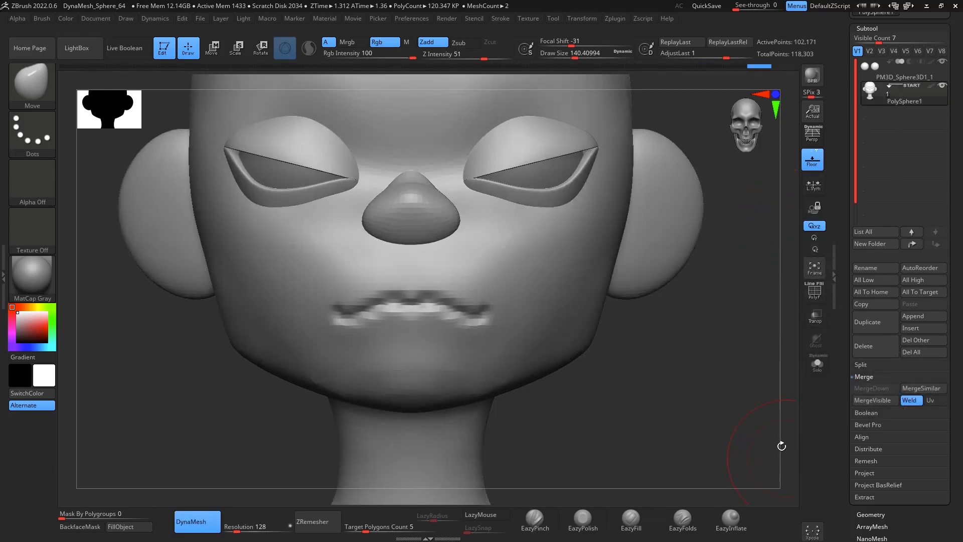
Step: Re-DynaMesh the merged head so the eyelids fuse into a single mesh
ctrl+drag(715, 346, 717, 362)
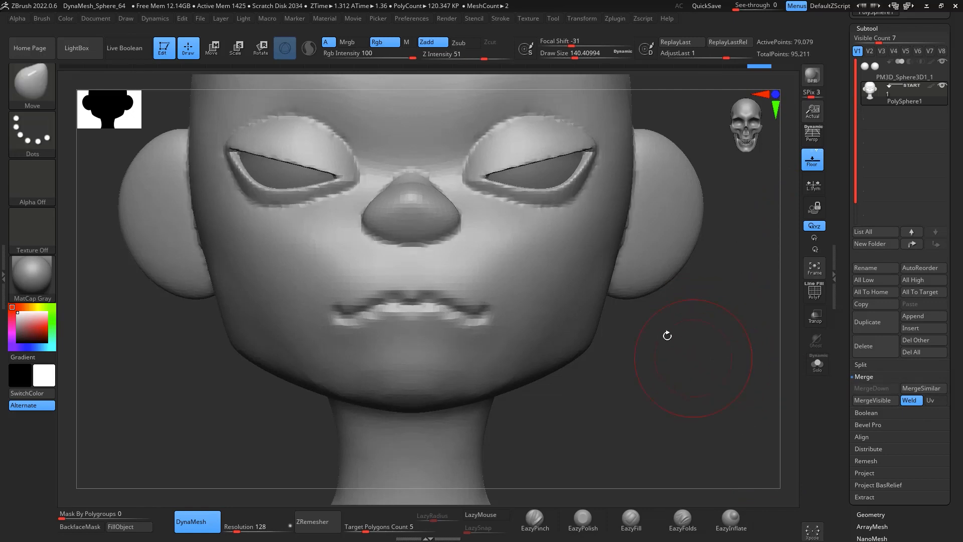
key(ctrl)
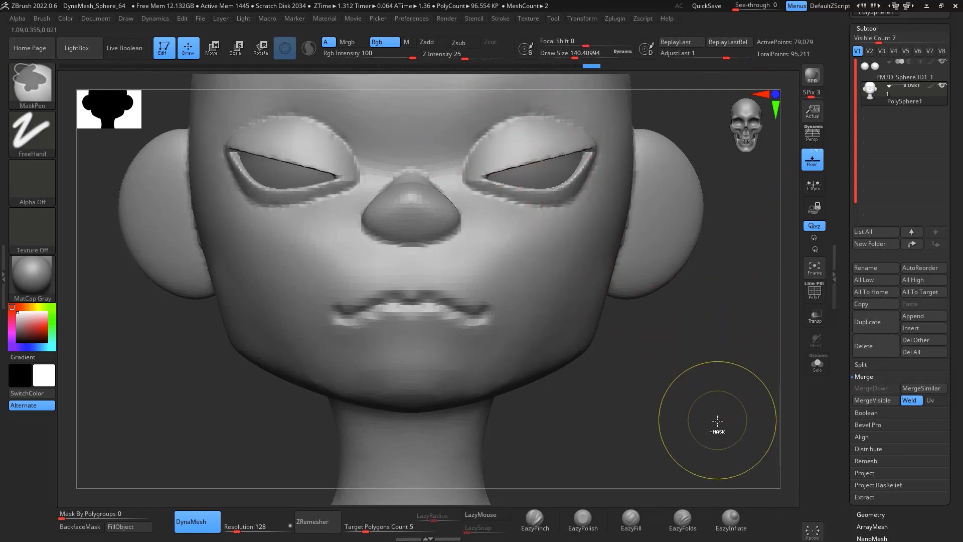
mouse_move(718, 421)
mouse_down()
mouse_move(716, 337)
mouse_move(737, 345)
mouse_move(746, 413)
mouse_move(743, 335)
mouse_up()
Step: Blend the eyelid seams into the face around one eye with Move and Smooth strokes
drag(678, 326, 627, 308)
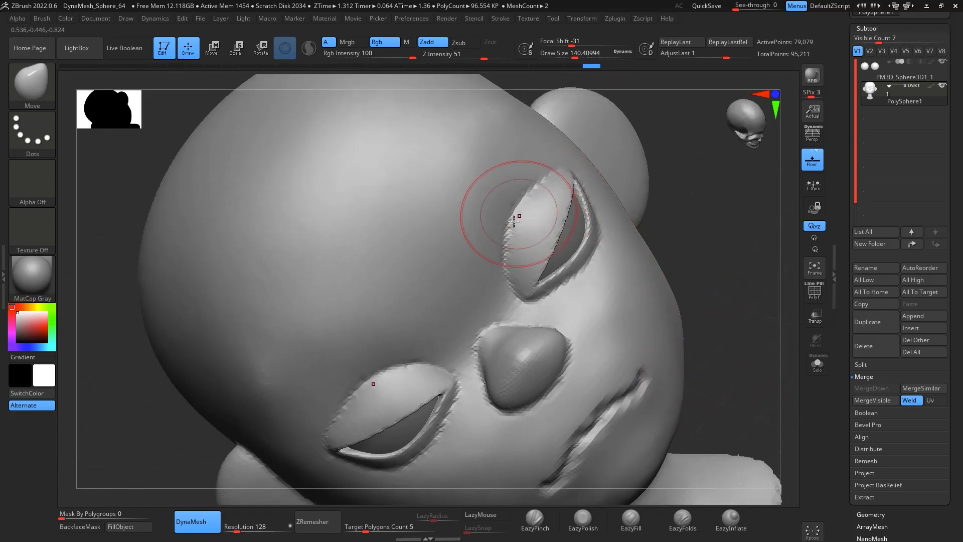
mouse_move(514, 221)
shift+mouse_down()
mouse_move(512, 241)
mouse_move(510, 214)
mouse_move(500, 247)
shift+mouse_up()
drag(708, 168, 702, 244)
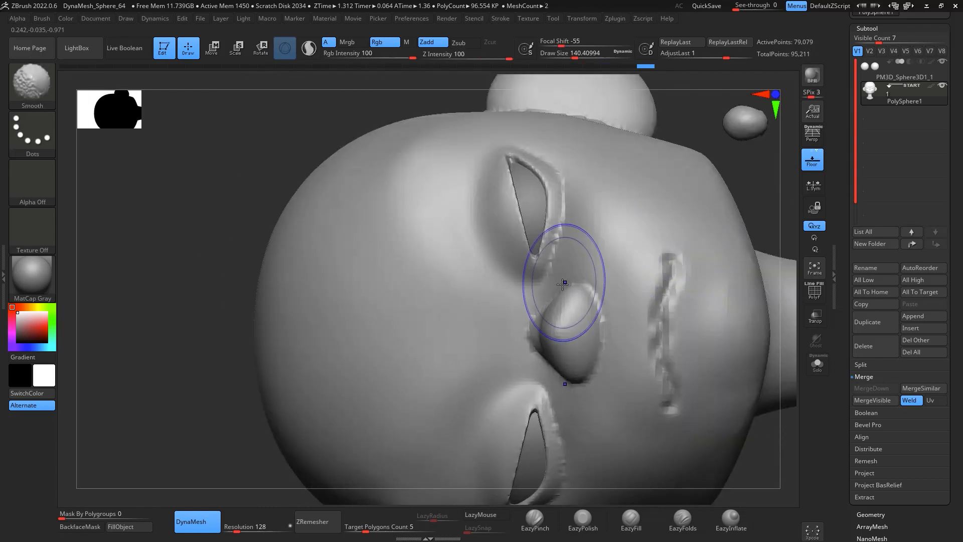
shift+drag(551, 177, 564, 237)
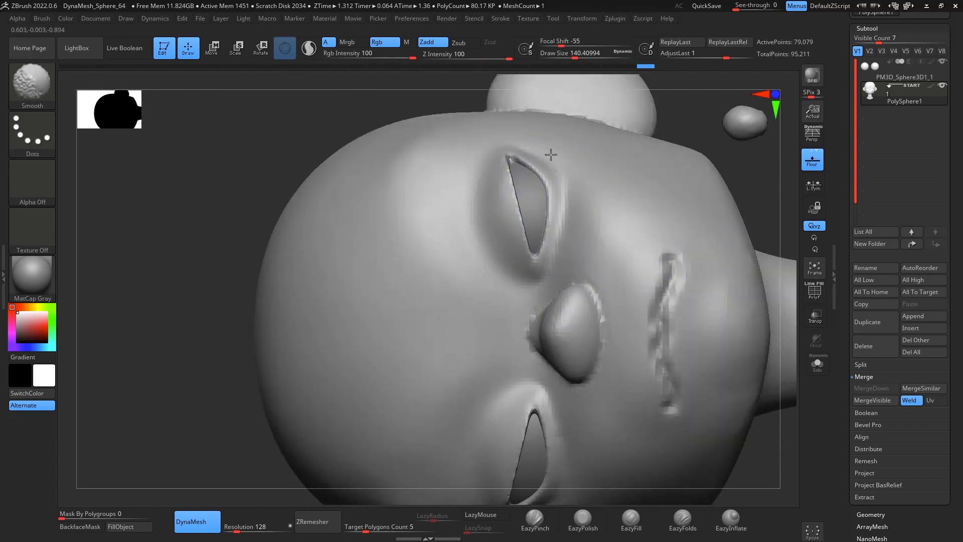
mouse_move(551, 155)
shift+mouse_down()
mouse_move(521, 208)
mouse_move(537, 254)
shift+mouse_up()
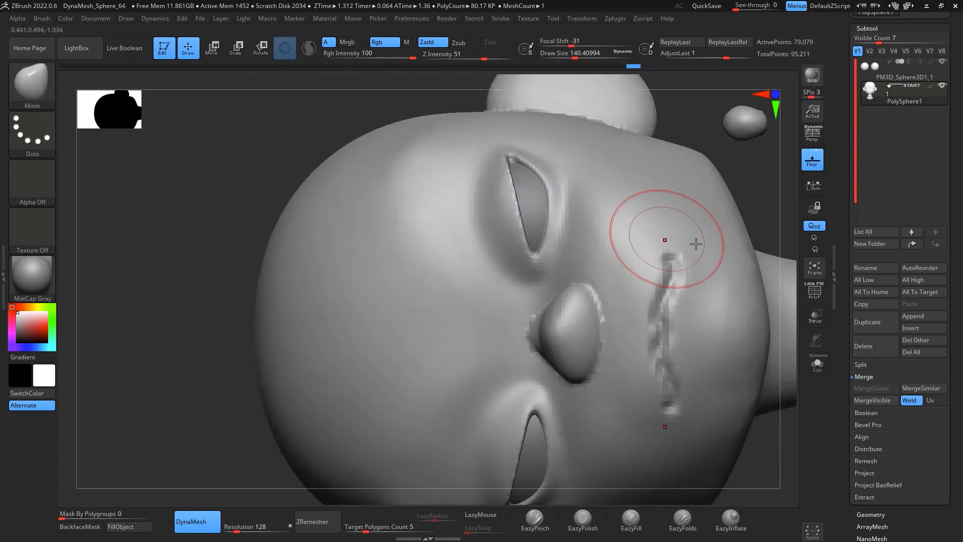
mouse_move(696, 244)
mouse_down()
mouse_move(792, 209)
mouse_move(738, 156)
mouse_up()
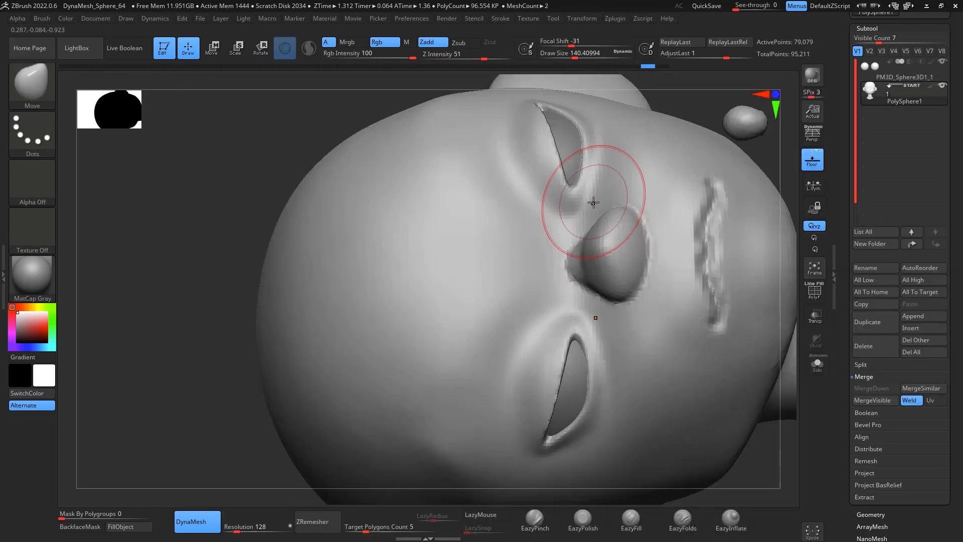
key(space)
drag(594, 201, 589, 201)
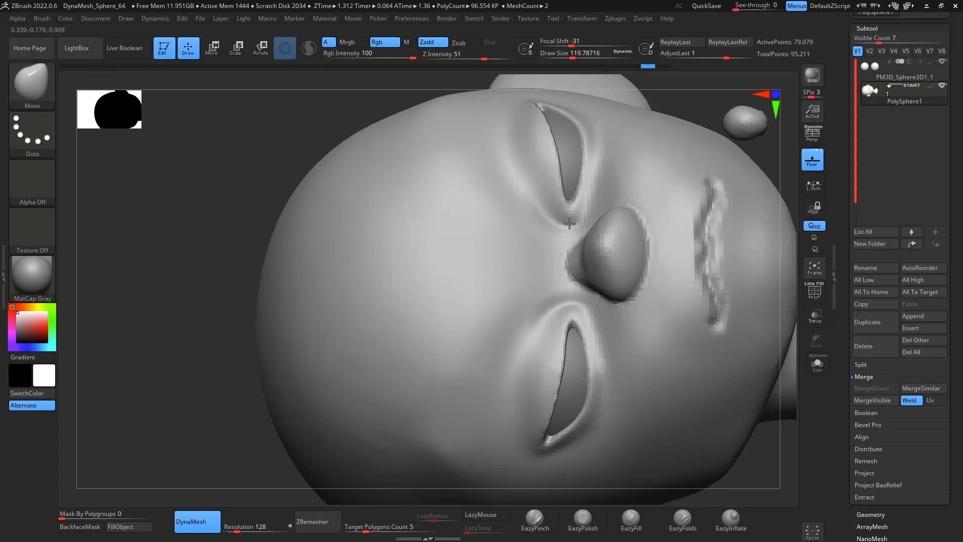
Step: Smooth the eyelid seams around the other eye and beside the nose into the head
drag(727, 131, 618, 163)
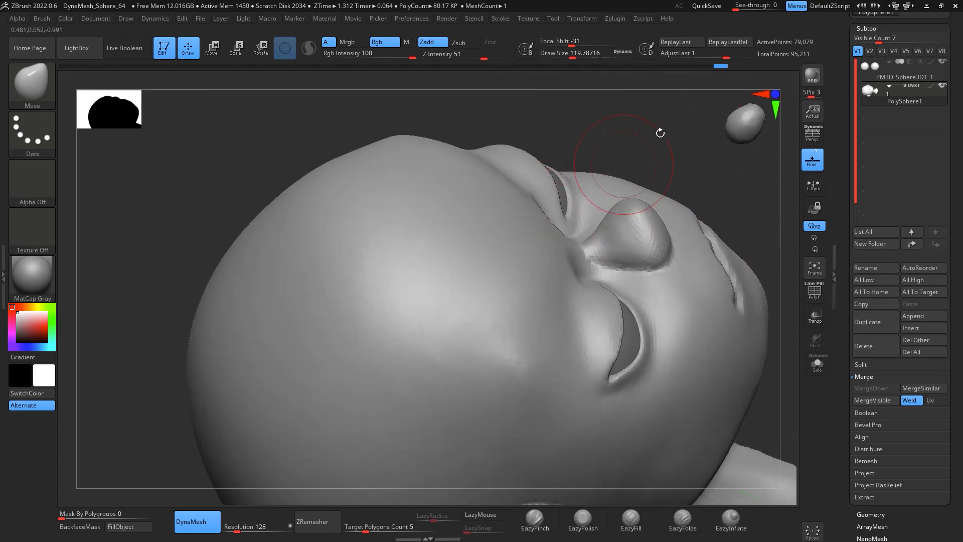
mouse_move(660, 133)
mouse_down()
mouse_move(738, 189)
mouse_move(734, 215)
mouse_up()
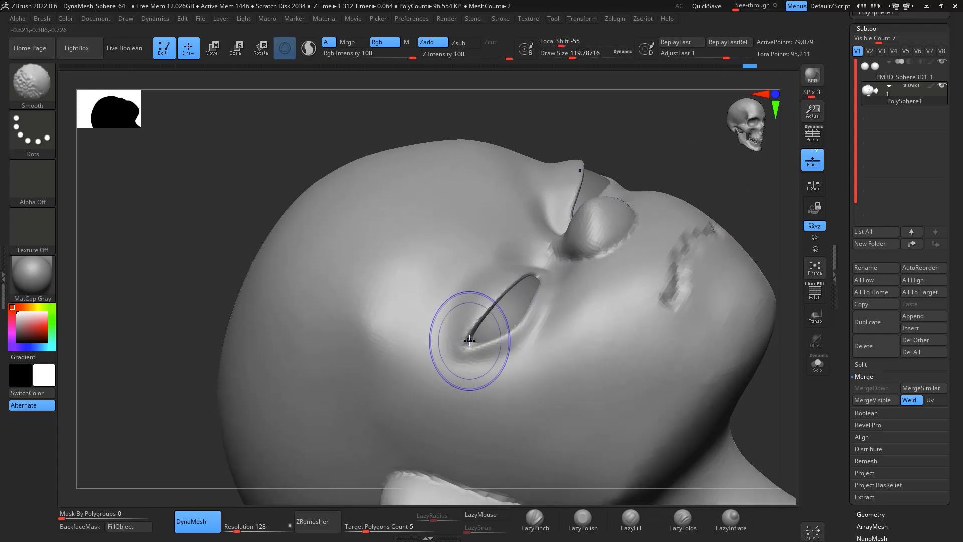
shift+drag(470, 340, 493, 307)
drag(724, 168, 726, 260)
shift+drag(607, 266, 599, 286)
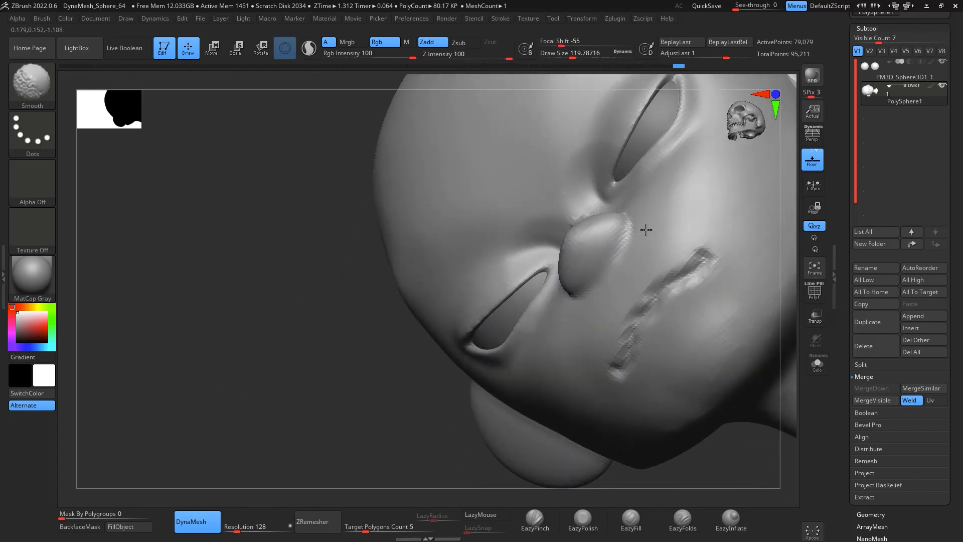
shift+drag(646, 230, 644, 234)
shift+drag(795, 297, 748, 251)
shift+drag(529, 289, 533, 284)
mouse_move(775, 407)
mouse_down()
mouse_move(803, 419)
mouse_move(788, 321)
mouse_move(703, 344)
mouse_move(774, 382)
mouse_move(645, 338)
mouse_up()
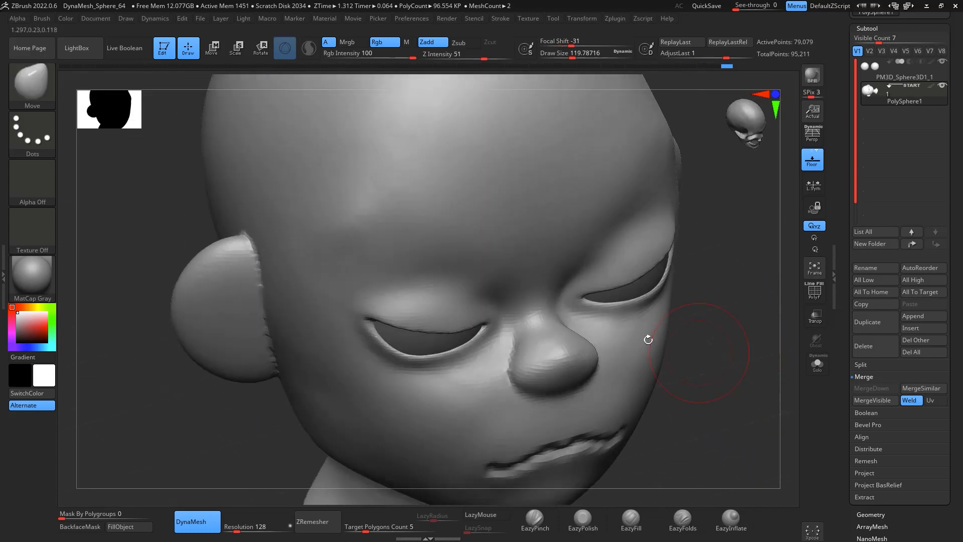
mouse_move(753, 398)
mouse_down()
mouse_move(791, 377)
mouse_move(717, 331)
mouse_move(731, 374)
mouse_move(697, 371)
mouse_up()
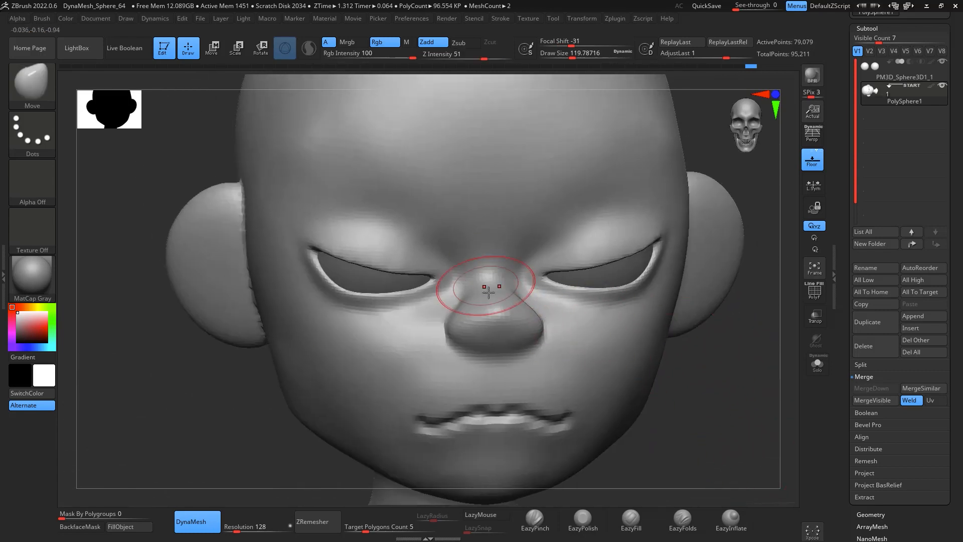
Step: Build up the brow ridge between the eyes with ClayBuildup strokes
key(b)
key(c)
key(b)
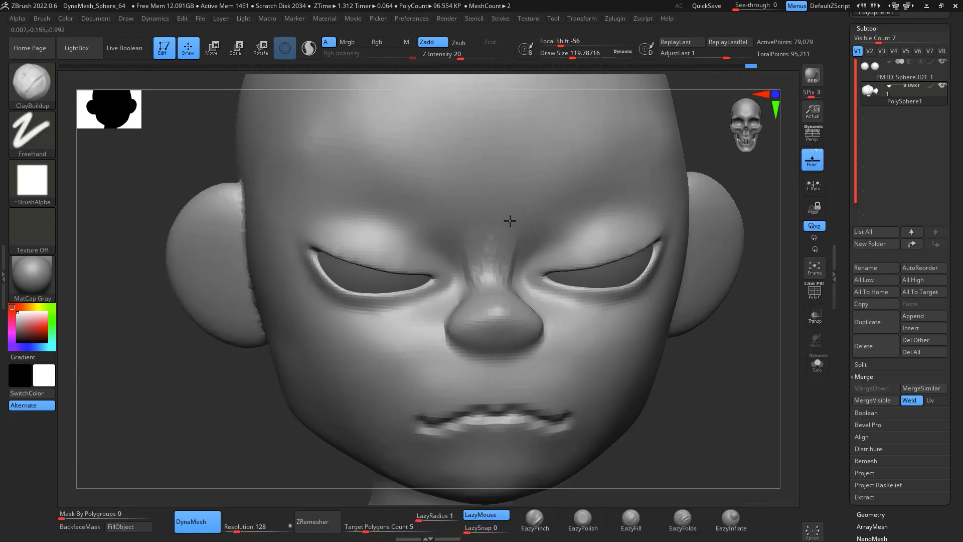
drag(519, 272, 548, 197)
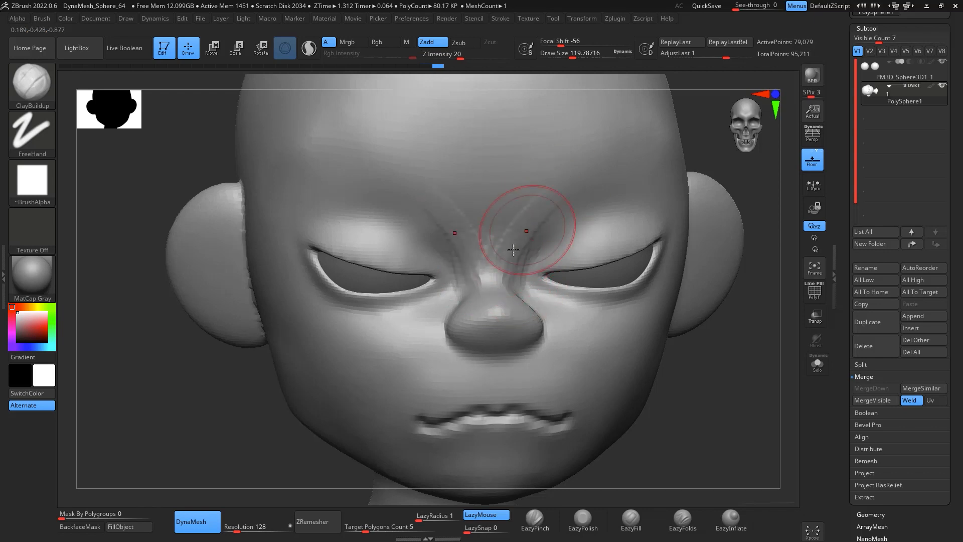
drag(527, 230, 525, 213)
mouse_move(746, 322)
mouse_down()
mouse_move(752, 329)
mouse_move(762, 317)
mouse_move(741, 316)
mouse_up()
mouse_move(502, 271)
mouse_down()
mouse_move(583, 161)
mouse_move(565, 148)
mouse_move(486, 320)
mouse_up()
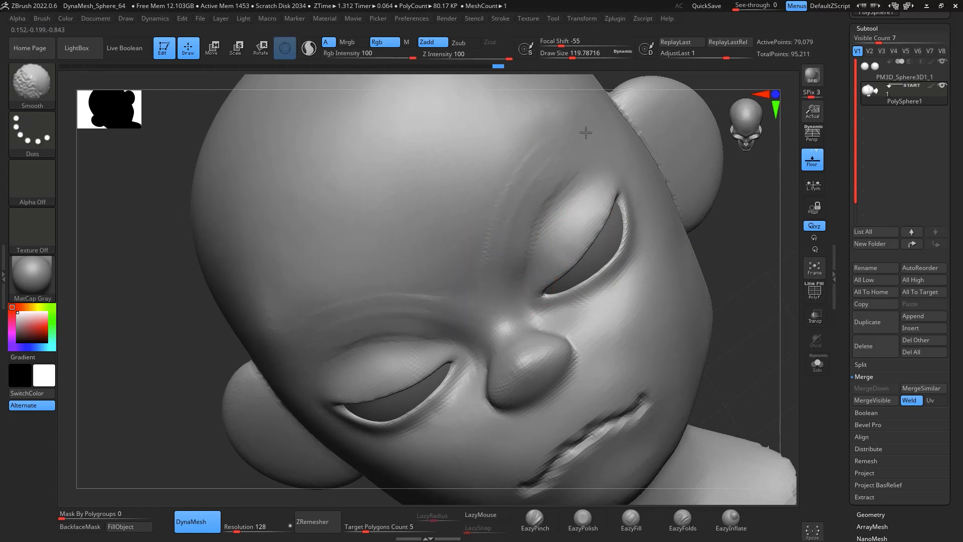
shift+drag(528, 227, 575, 166)
mouse_move(521, 261)
mouse_down()
mouse_move(577, 179)
mouse_move(598, 176)
mouse_move(537, 205)
mouse_up()
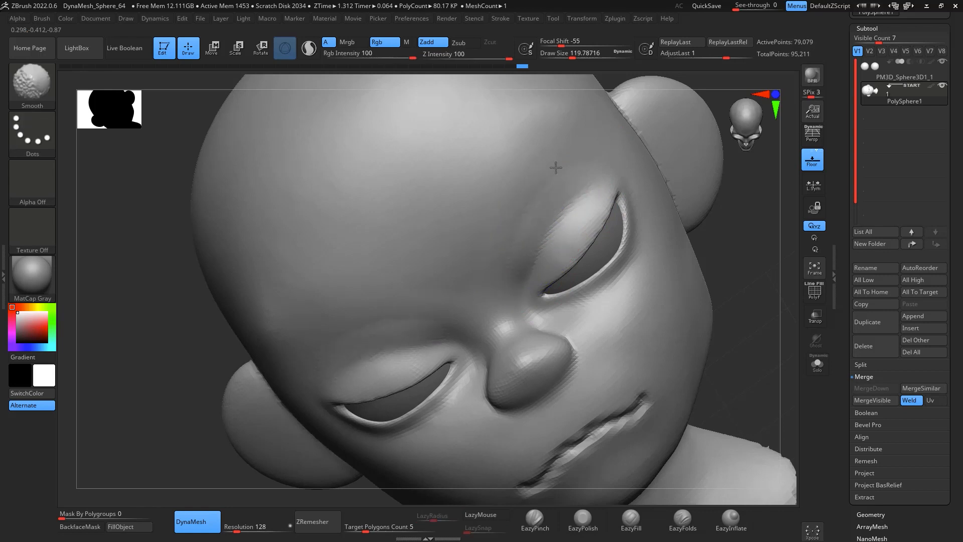
Step: Try an EazyPinch stroke on the brow and undo it
click(534, 519)
mouse_move(517, 287)
mouse_down()
mouse_move(568, 161)
mouse_move(521, 220)
mouse_move(517, 281)
mouse_move(577, 182)
mouse_move(542, 251)
mouse_up()
key(ctrl+z)
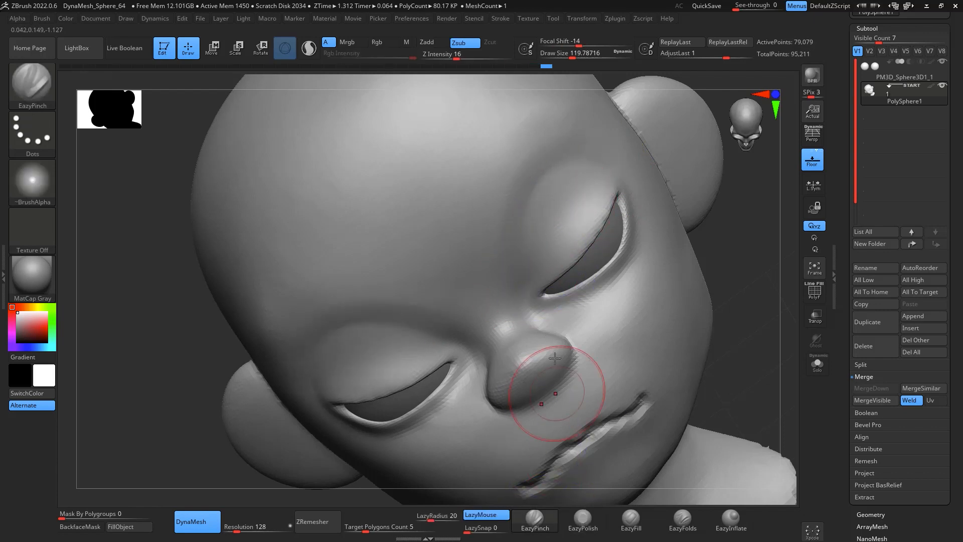
Step: Add more ClayBuildup strokes over the brow above the eye
key(b)
key(c)
key(b)
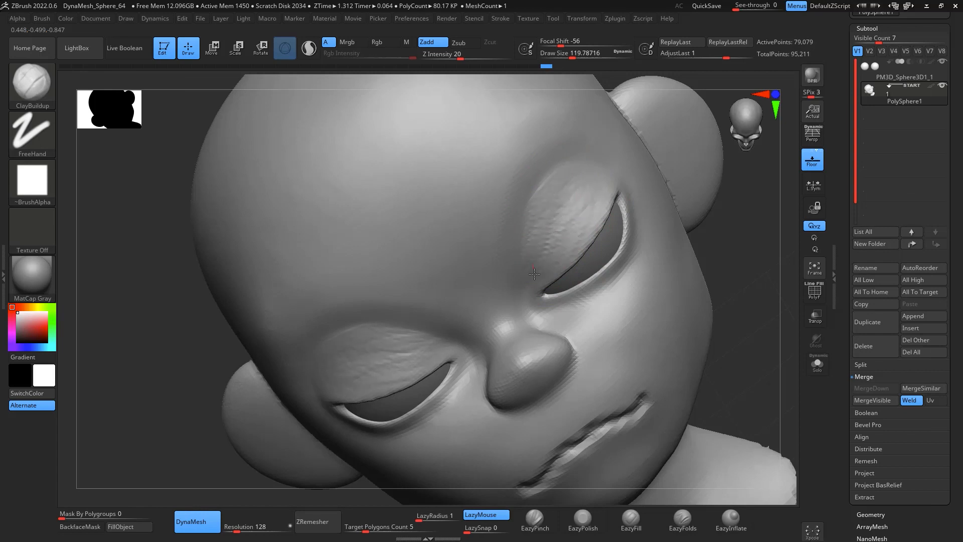
mouse_move(534, 274)
mouse_down()
mouse_move(601, 189)
mouse_move(585, 190)
mouse_move(580, 169)
mouse_move(571, 237)
mouse_move(566, 168)
mouse_up()
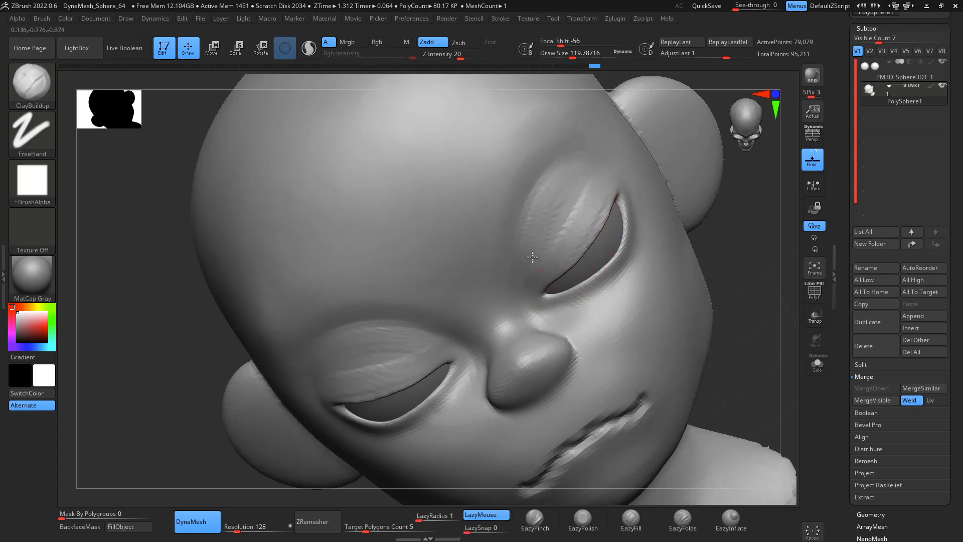
mouse_move(533, 276)
mouse_down()
mouse_move(542, 220)
mouse_move(589, 187)
mouse_move(553, 229)
mouse_up()
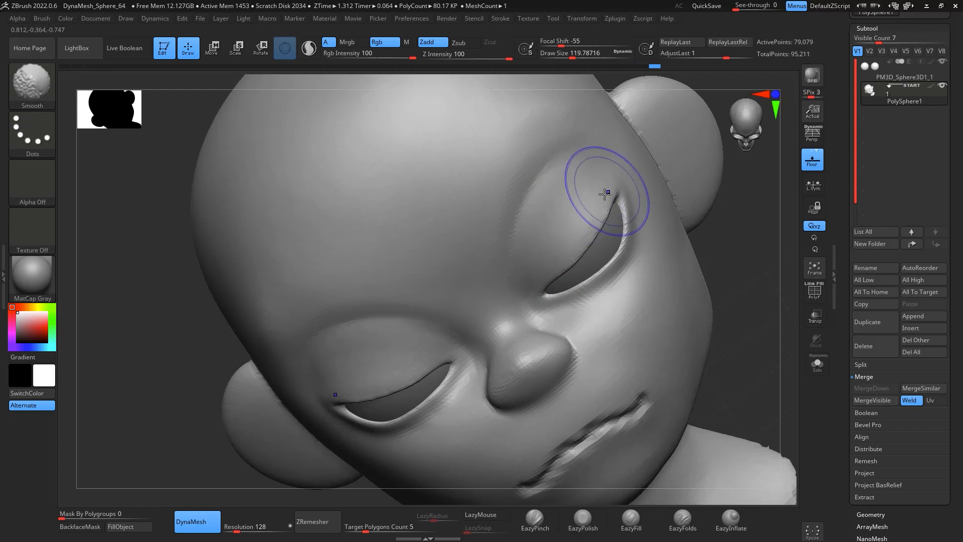
shift+drag(738, 326, 742, 341)
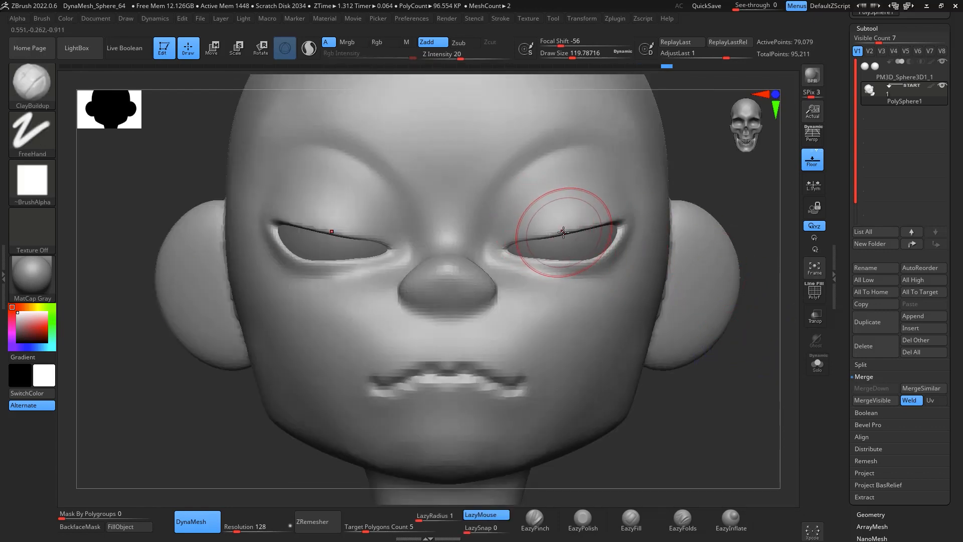
Step: Pull the upper eyelid edge down over the eye with the Move brush
key(b)
key(m)
key(v)
key(space)
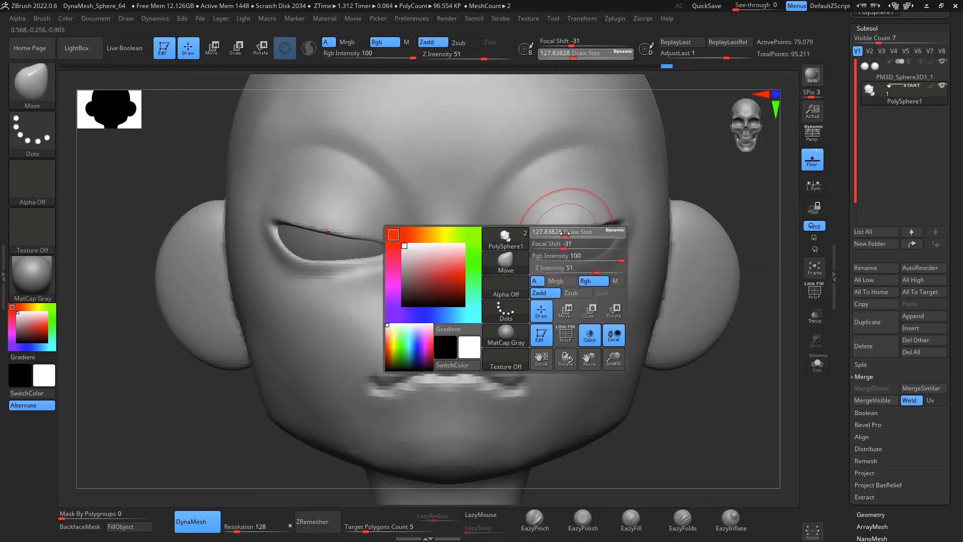
drag(565, 236, 550, 234)
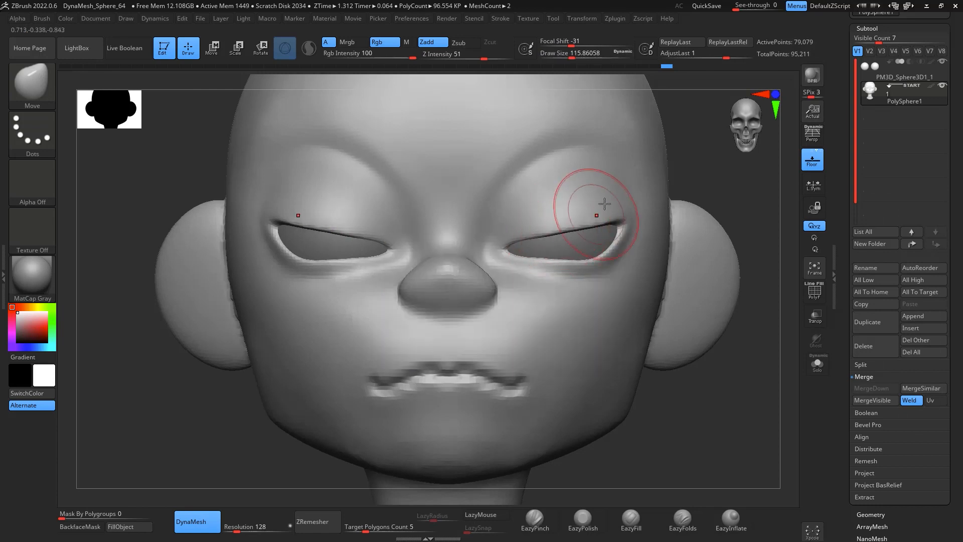
mouse_move(710, 378)
alt+mouse_down()
mouse_move(707, 314)
mouse_move(697, 313)
mouse_move(800, 322)
mouse_move(782, 311)
alt+mouse_up()
shift+drag(597, 225, 587, 248)
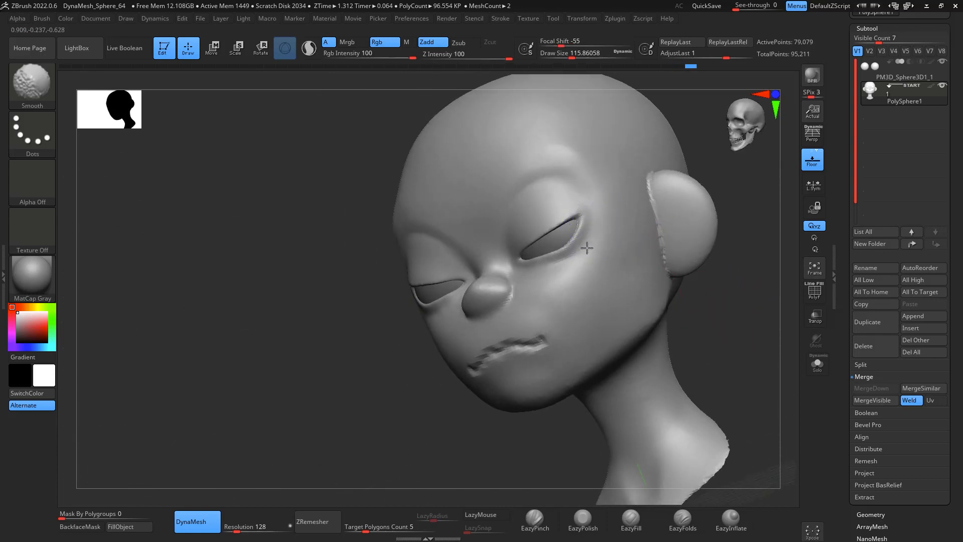
Step: Smooth the upper eyelid crease toward the side of the head
mouse_move(703, 288)
mouse_down()
mouse_move(743, 291)
mouse_move(749, 301)
mouse_move(730, 298)
mouse_move(694, 258)
mouse_move(709, 236)
mouse_move(645, 218)
mouse_move(686, 203)
mouse_move(672, 204)
mouse_up()
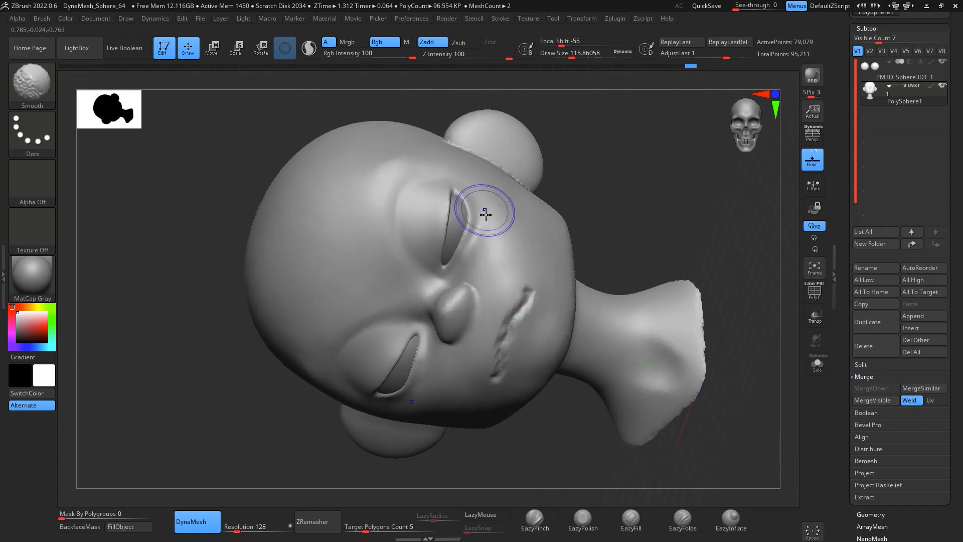
shift+drag(485, 213, 481, 216)
mouse_move(633, 173)
mouse_down()
mouse_move(649, 194)
mouse_move(646, 226)
mouse_up()
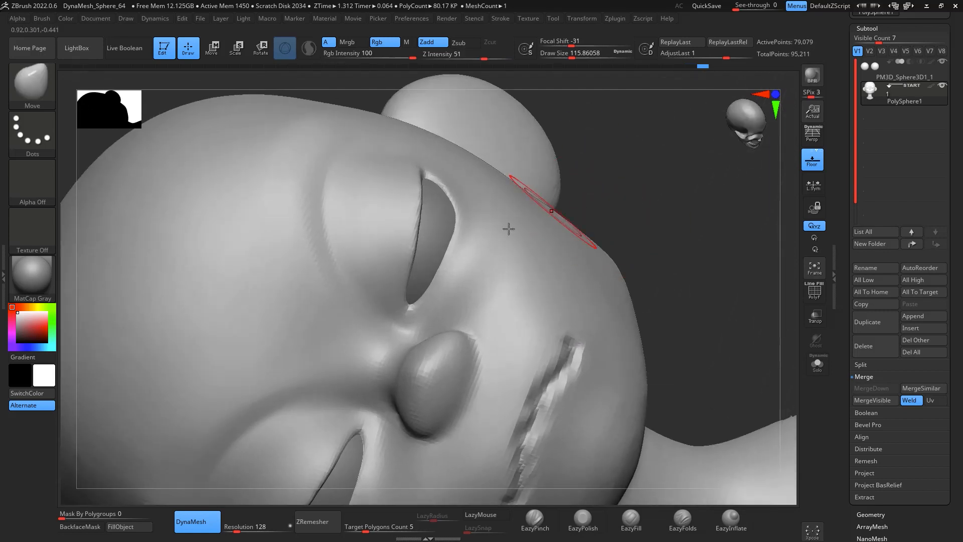
mouse_move(613, 179)
mouse_down()
mouse_move(682, 206)
mouse_move(685, 151)
mouse_up()
Step: Sharpen the upper eyelid crease with the EazyPinch brush
click(535, 520)
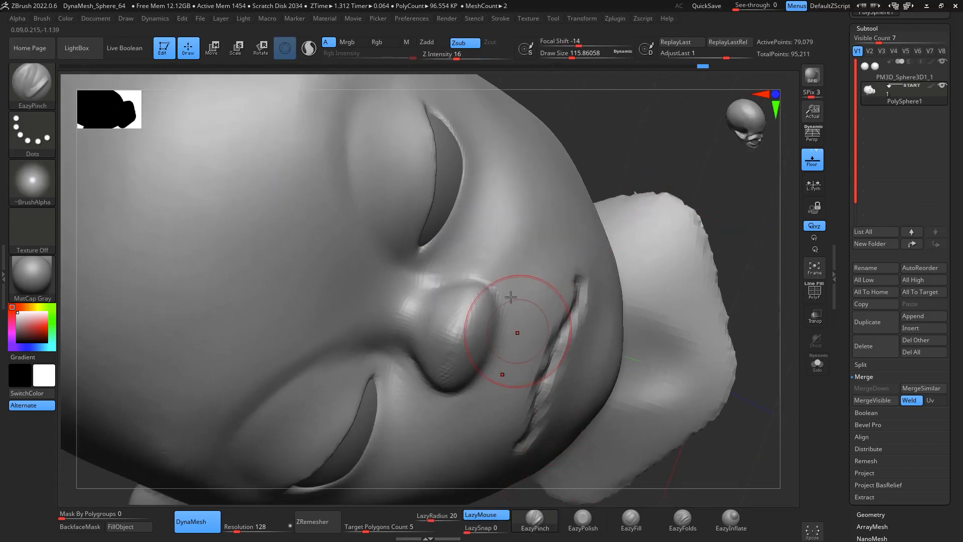
key(space)
mouse_move(483, 258)
mouse_down()
mouse_move(474, 258)
mouse_move(505, 172)
mouse_up()
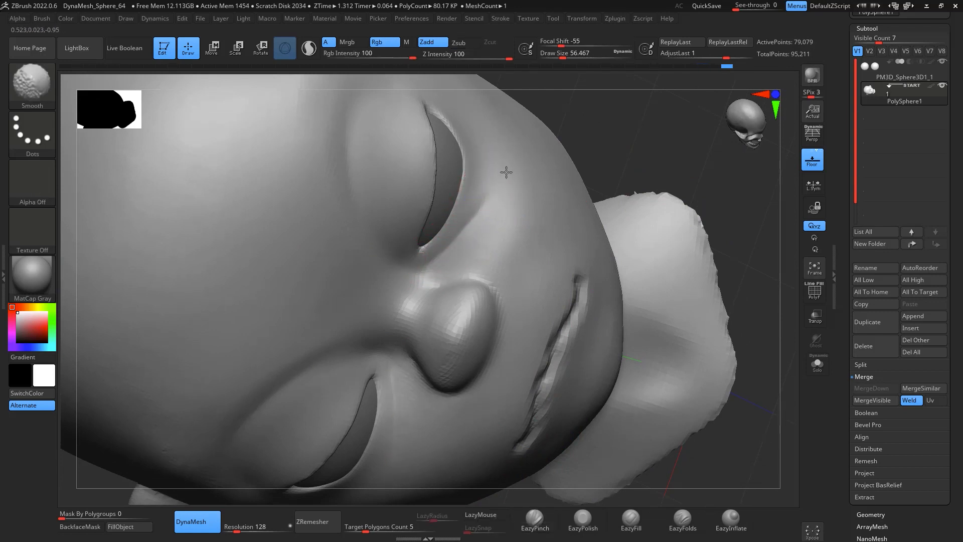
mouse_move(701, 108)
shift+mouse_down()
mouse_move(689, 346)
mouse_move(716, 307)
mouse_move(682, 303)
mouse_move(682, 329)
mouse_move(714, 350)
shift+mouse_up()
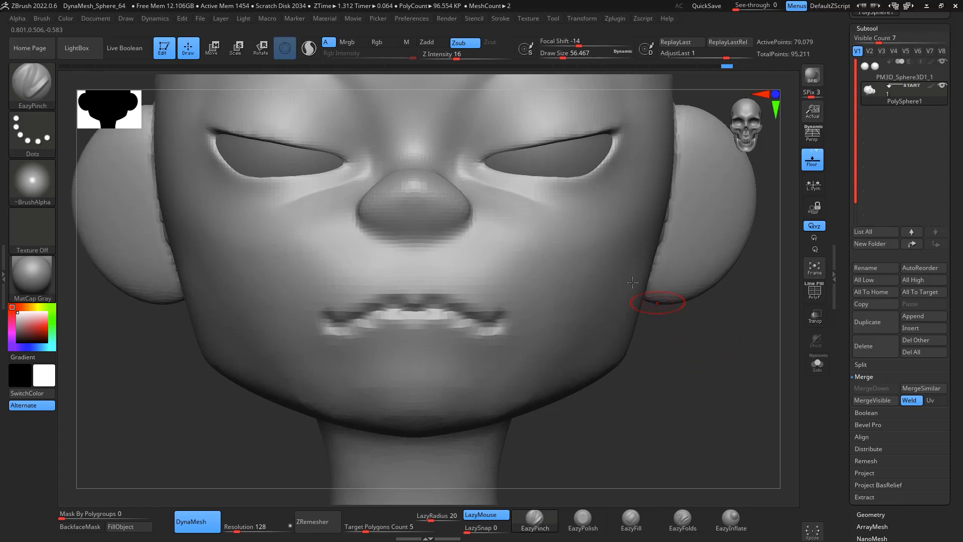
Step: Reshape the nose and pull its bridge upward with the Move brush
key(b)
key(m)
key(v)
key(space)
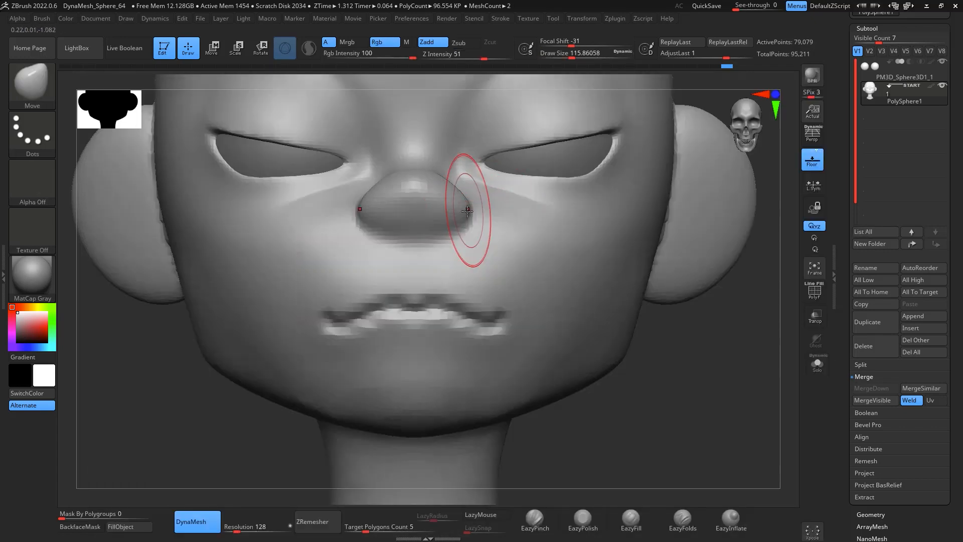
drag(465, 209, 456, 213)
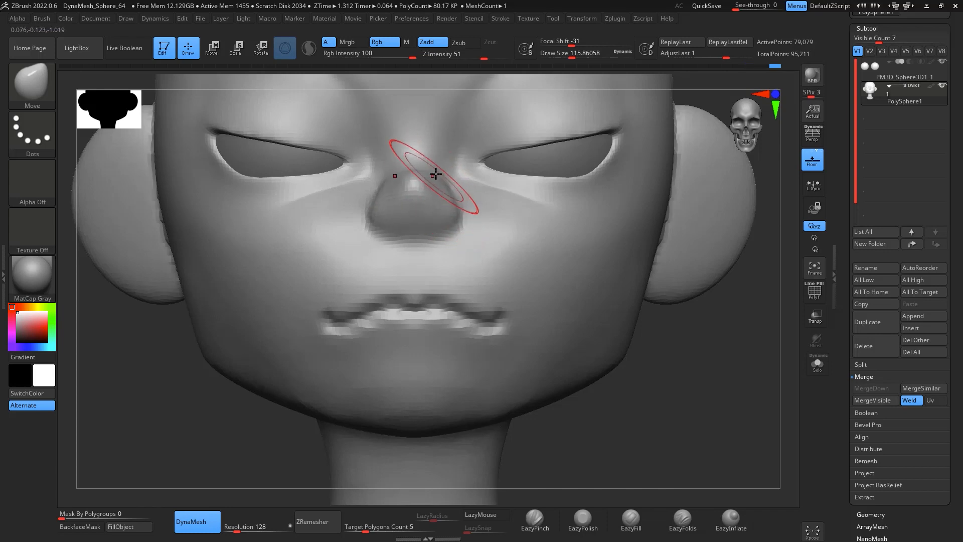
drag(436, 174, 447, 152)
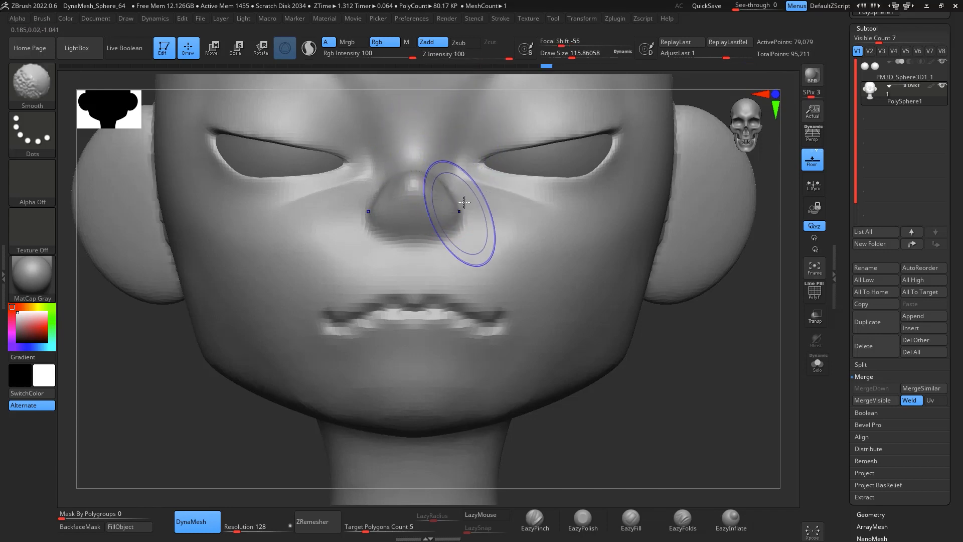
mouse_move(465, 202)
right_down()
mouse_move(723, 351)
mouse_move(709, 360)
mouse_move(702, 346)
mouse_move(722, 344)
right_up()
Step: Carve the nostril openings under the nose tip with the DamStandard brush
key(b)
key(d)
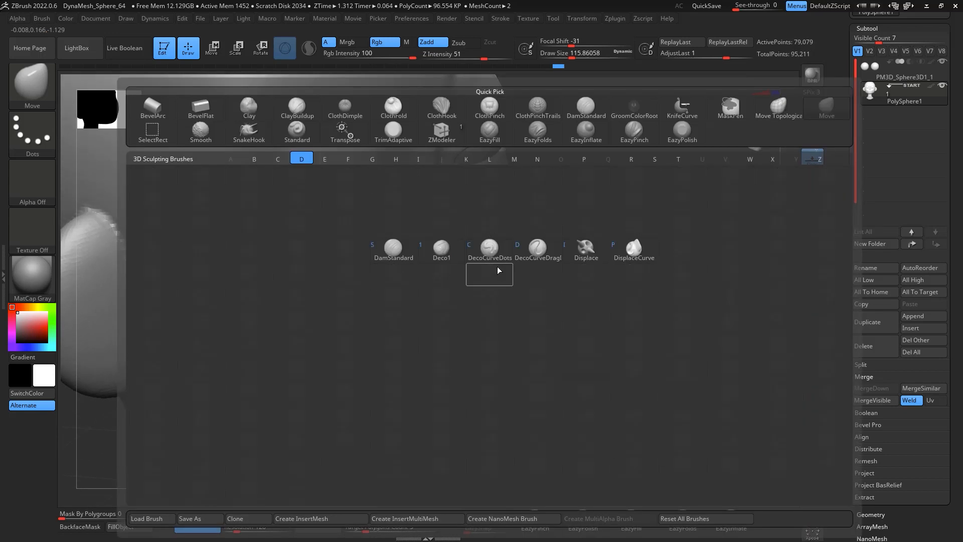
key(s)
key(space)
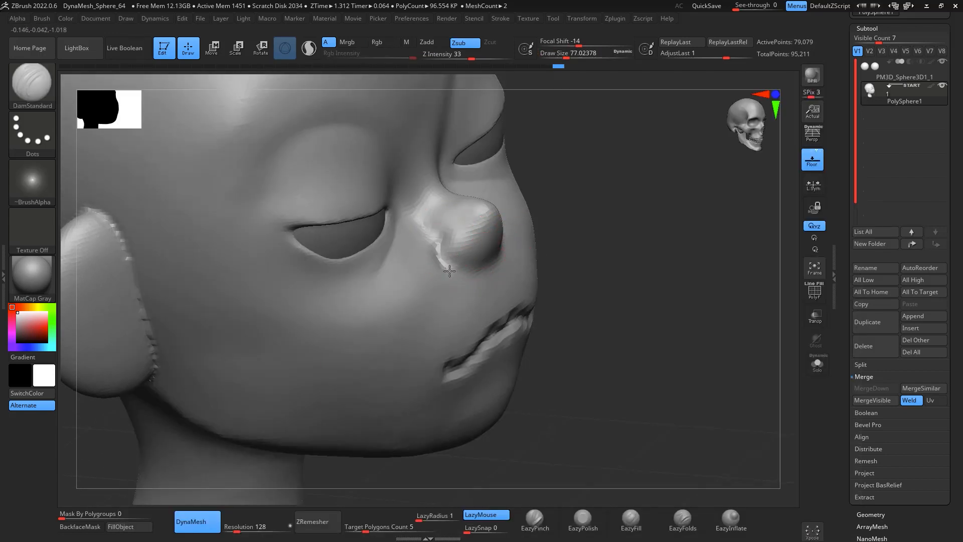
right_drag(489, 248, 646, 273)
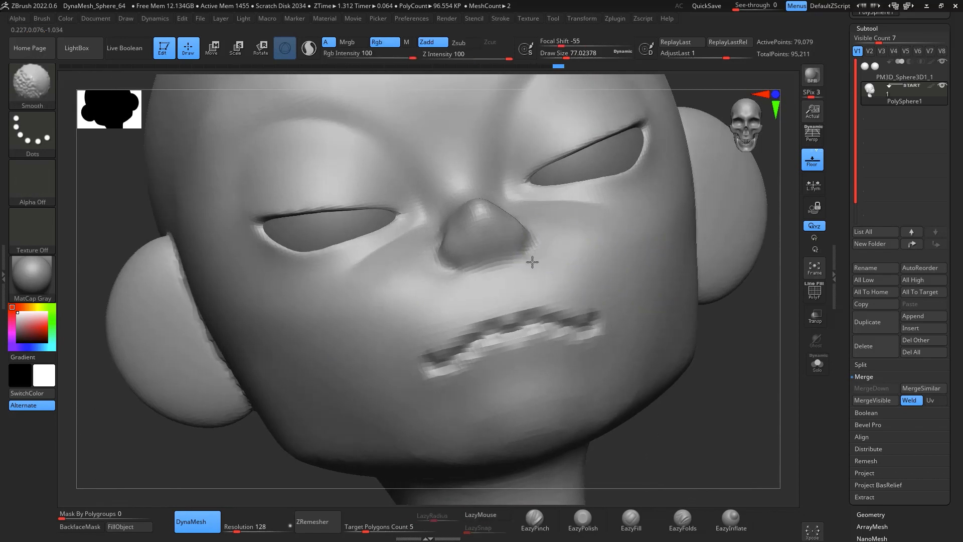
key(b)
key(d)
key(s)
key(space)
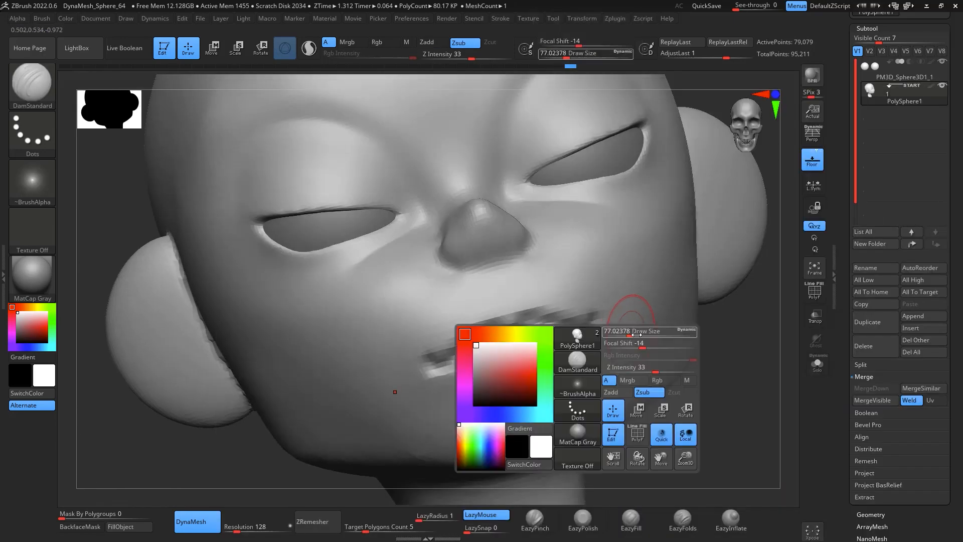
drag(635, 333, 632, 333)
drag(741, 390, 712, 366)
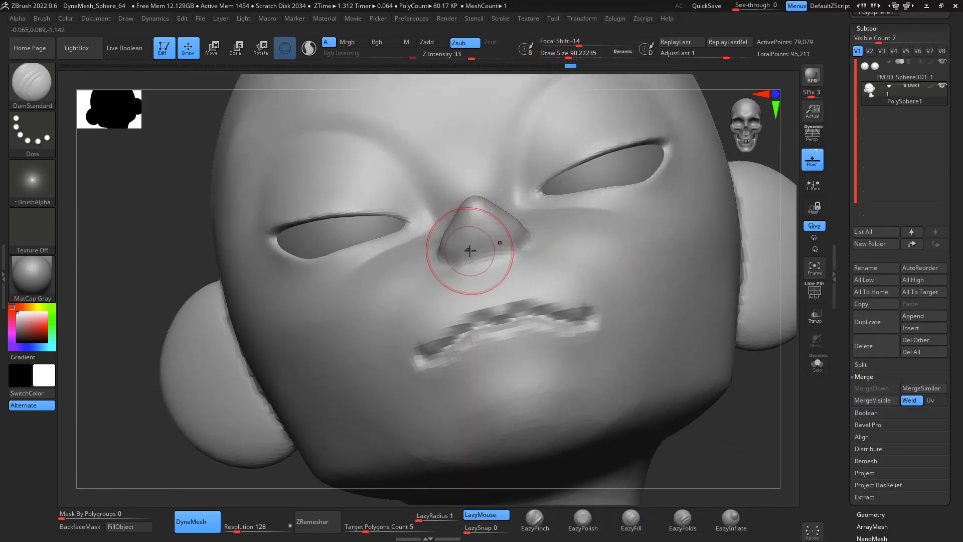
key(space)
drag(470, 249, 470, 237)
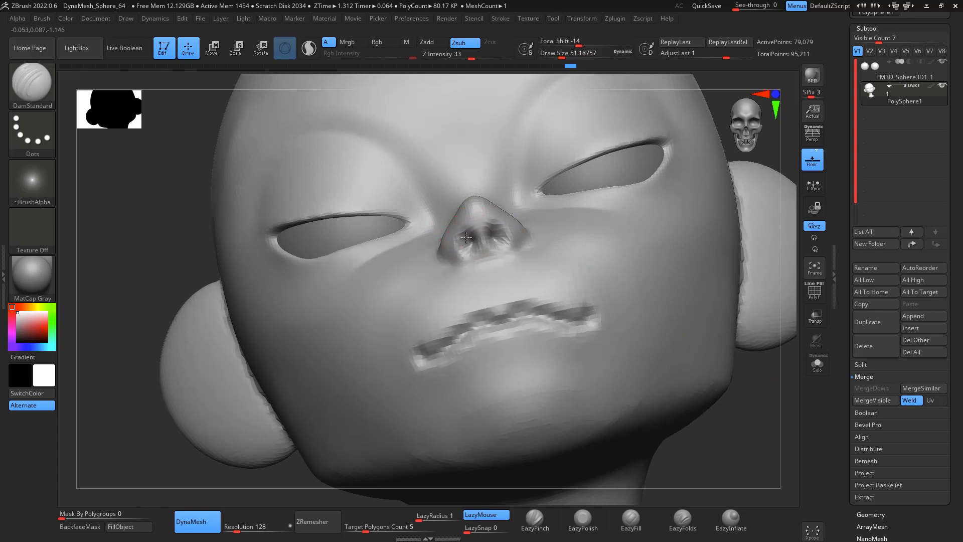
ctrl+drag(765, 392, 775, 410)
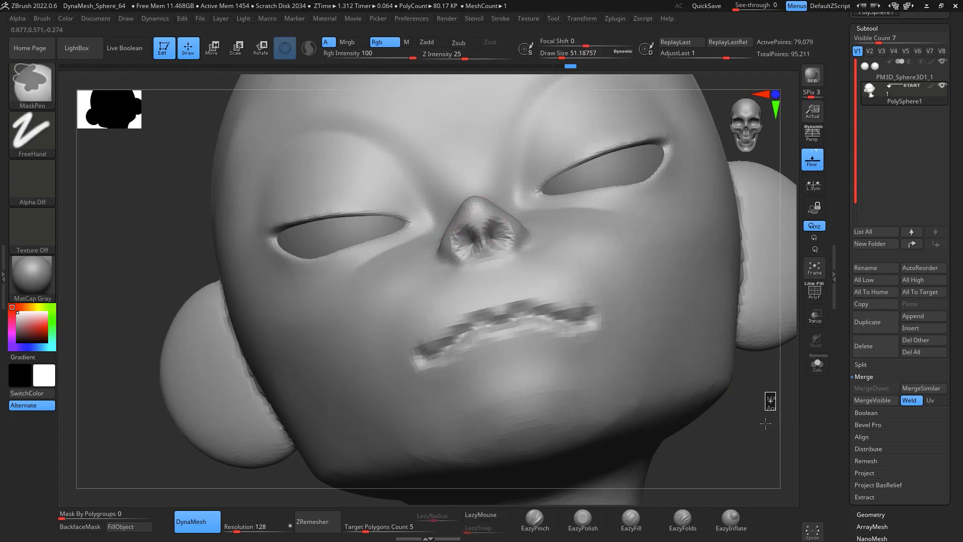
shift+drag(485, 232, 469, 245)
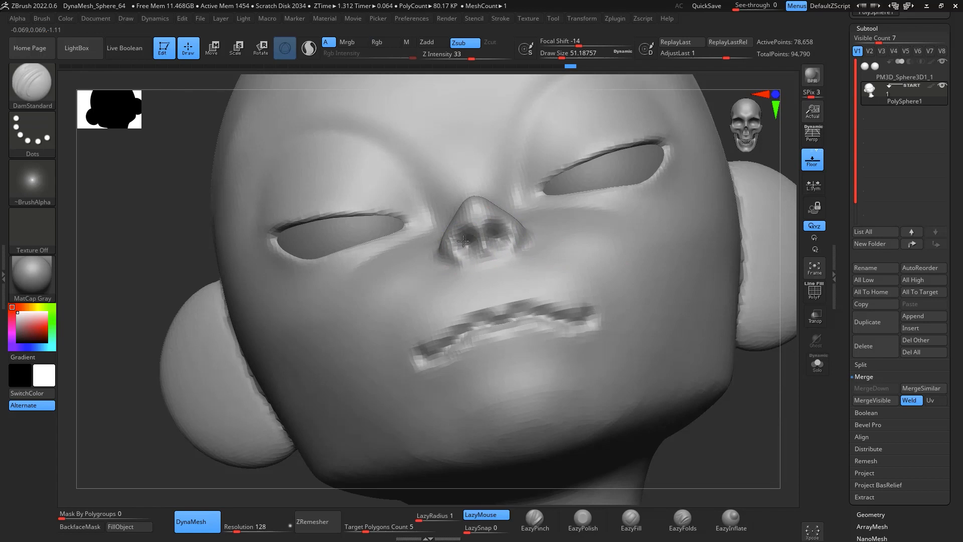
key(shift)
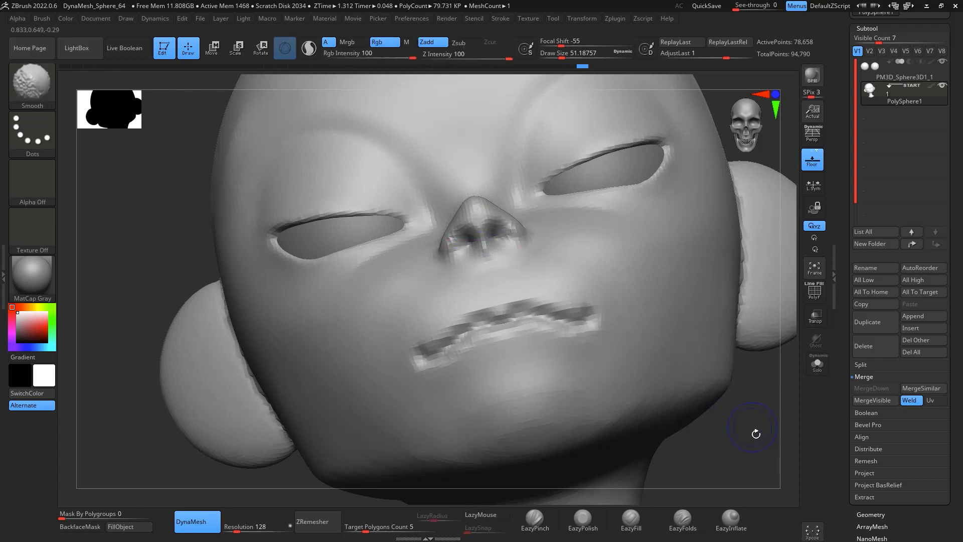
shift+drag(755, 432, 744, 439)
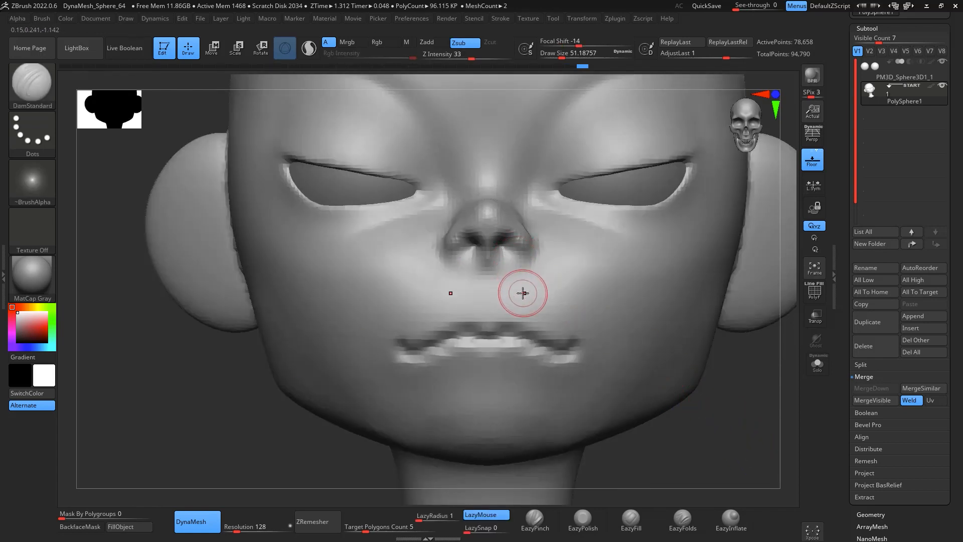
ctrl+drag(728, 393, 738, 411)
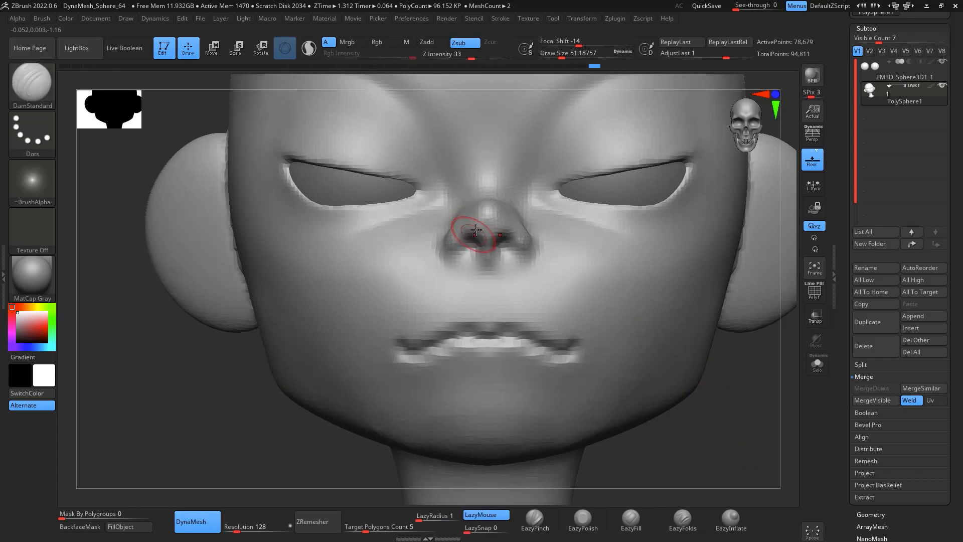
Step: Push the nose tip back in profile with the Move brush
key(b)
key(c)
key(b)
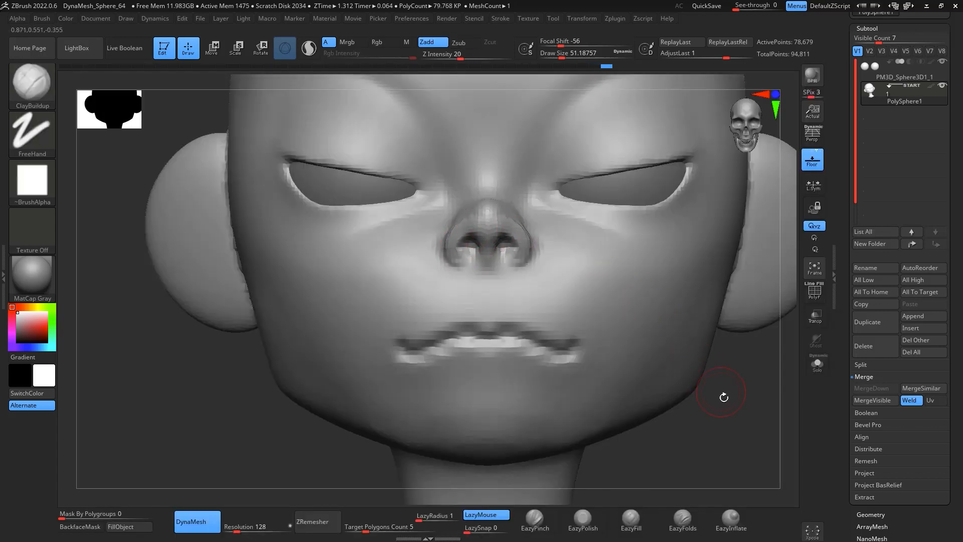
drag(724, 397, 502, 236)
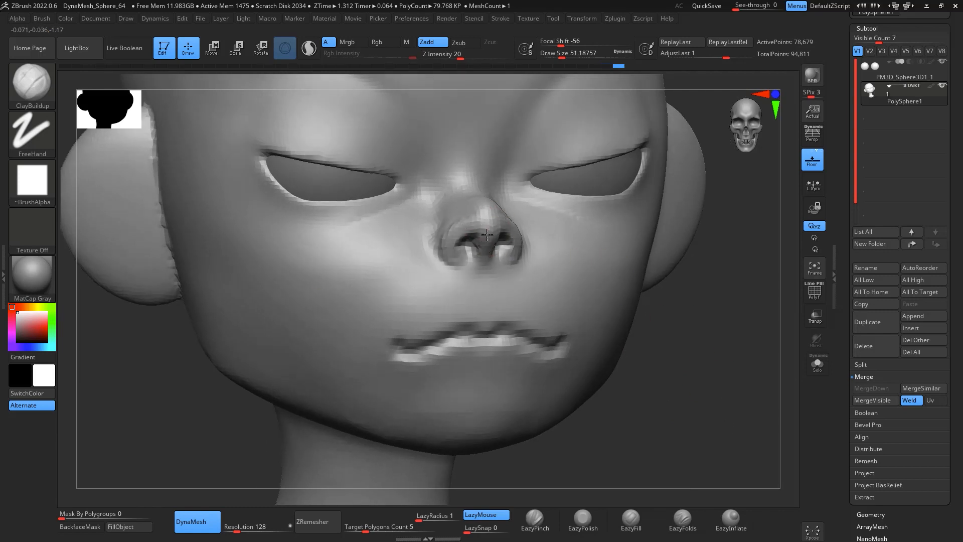
mouse_move(703, 383)
shift+mouse_down()
mouse_move(727, 404)
mouse_move(533, 192)
shift+mouse_up()
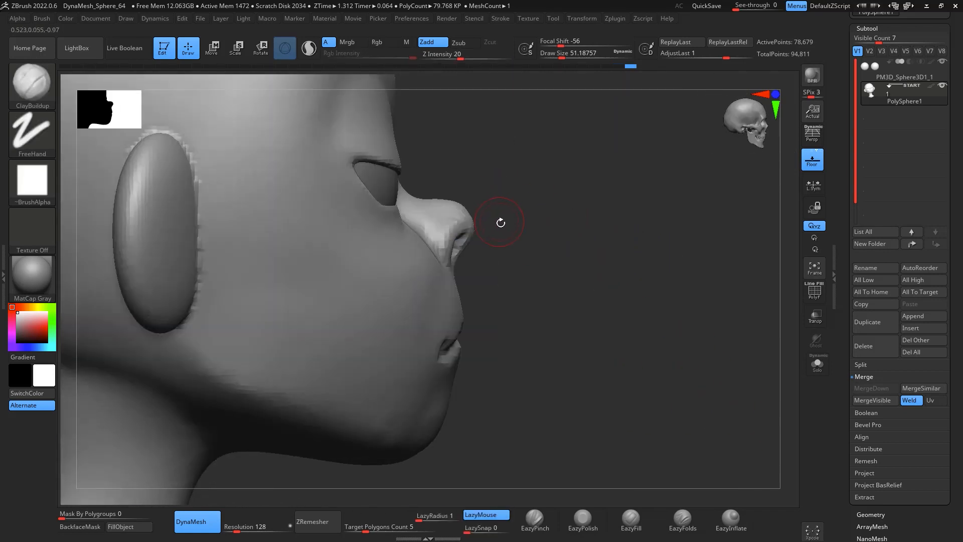
key(b)
key(m)
key(v)
key(space)
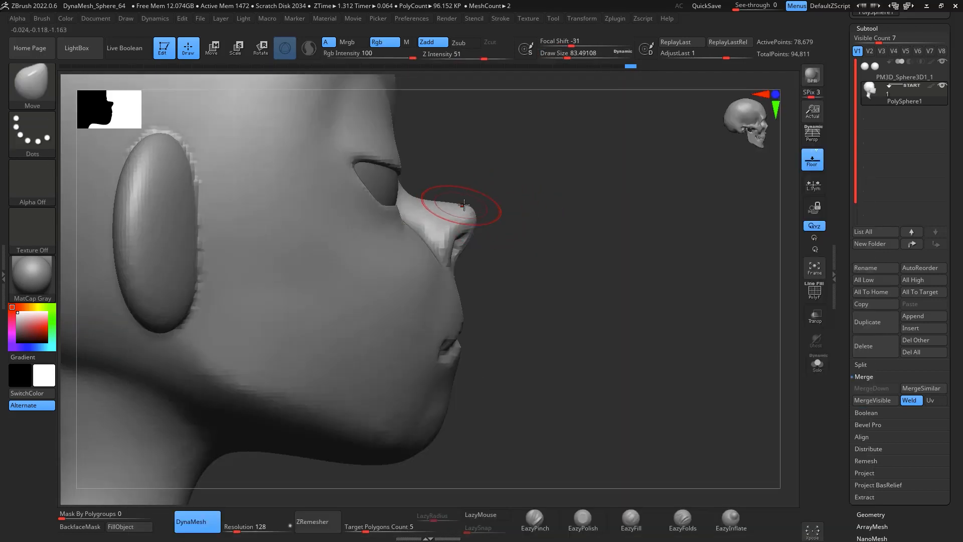
drag(462, 234, 443, 244)
mouse_move(438, 239)
mouse_down()
mouse_move(432, 246)
mouse_move(436, 232)
mouse_up()
Step: Adjust the nose shape from the front with small Move brush pulls
mouse_move(658, 261)
mouse_down()
mouse_move(563, 258)
mouse_move(557, 238)
mouse_up()
drag(487, 197, 481, 204)
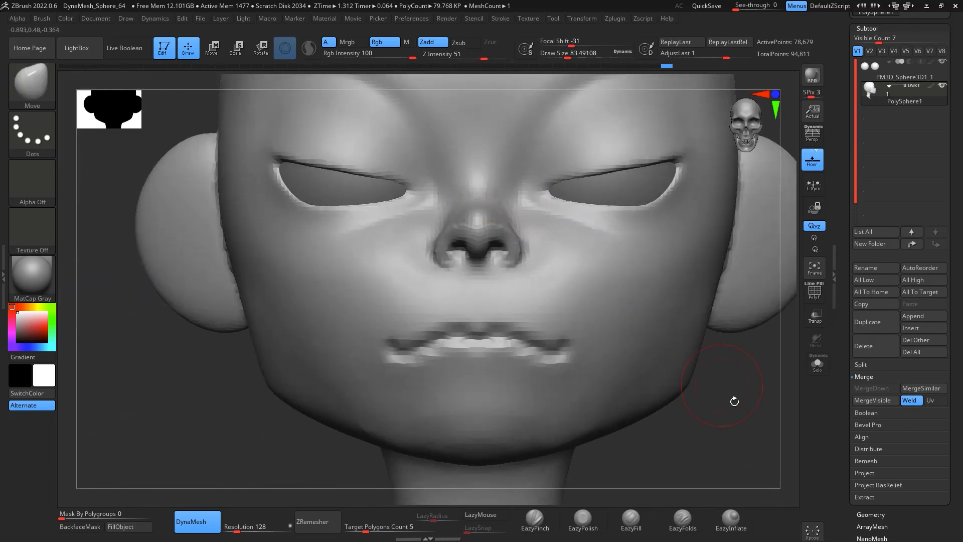
shift+drag(733, 400, 757, 382)
mouse_move(526, 212)
mouse_down()
mouse_move(519, 218)
mouse_move(531, 213)
mouse_up()
key(shift)
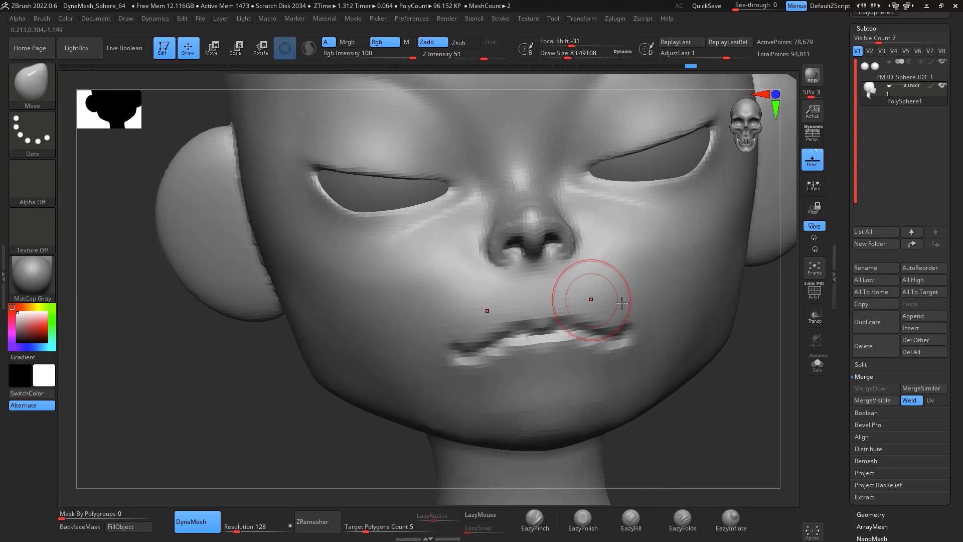
key(shift)
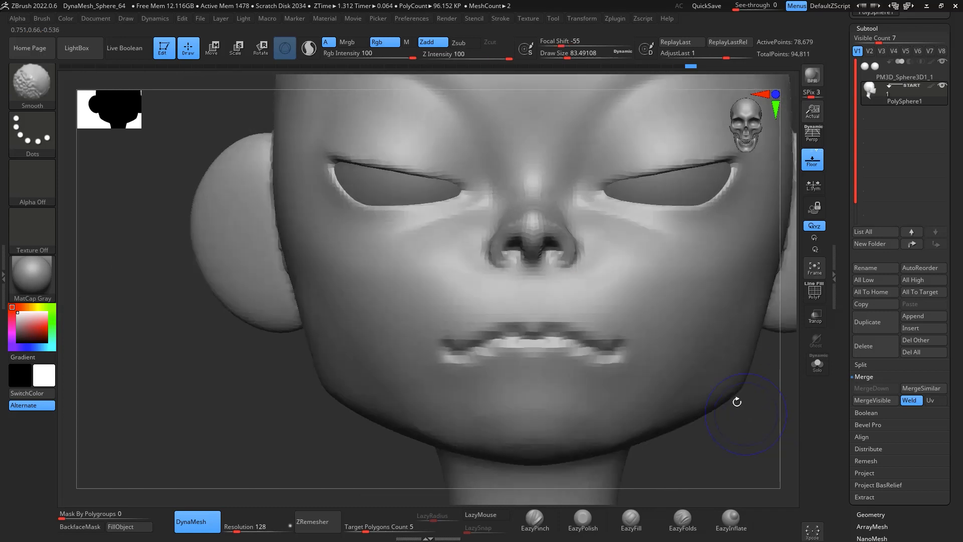
mouse_move(718, 409)
alt+mouse_down()
mouse_move(750, 413)
mouse_move(664, 395)
mouse_move(627, 371)
mouse_move(738, 359)
mouse_move(748, 373)
mouse_move(738, 394)
alt+mouse_up()
Step: Build up and smooth the nose bridge and tip in profile with ClayBuildup
key(b)
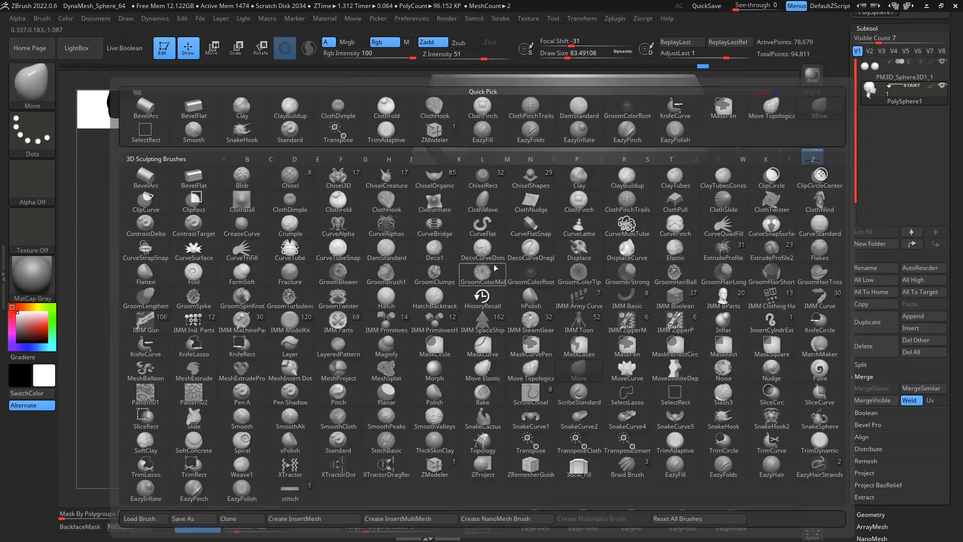
key(c)
key(b)
key(space)
drag(494, 270, 500, 269)
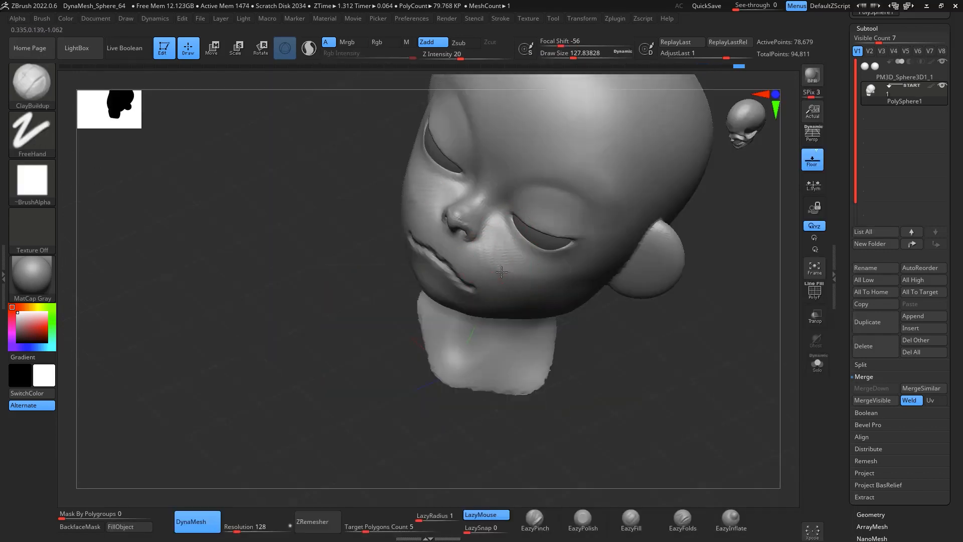
key(shift)
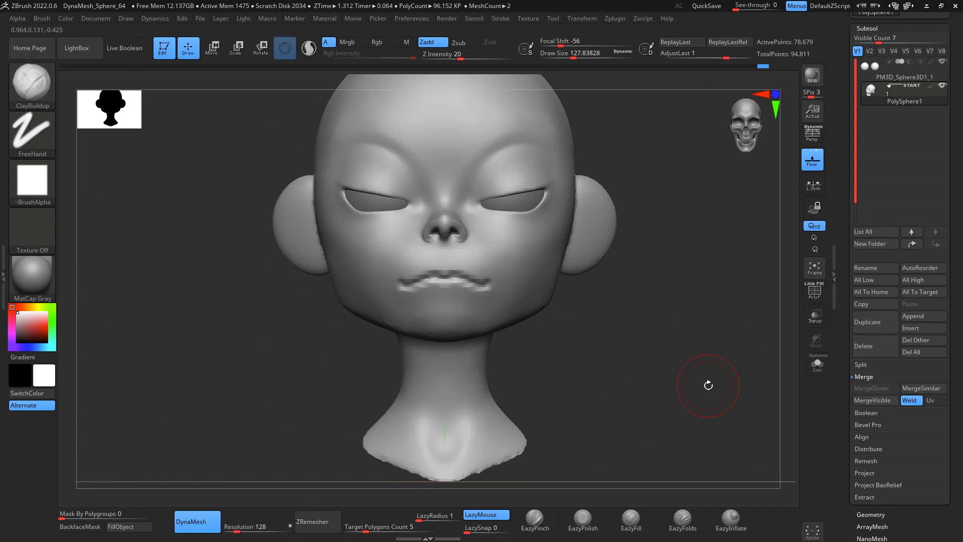
key(shift)
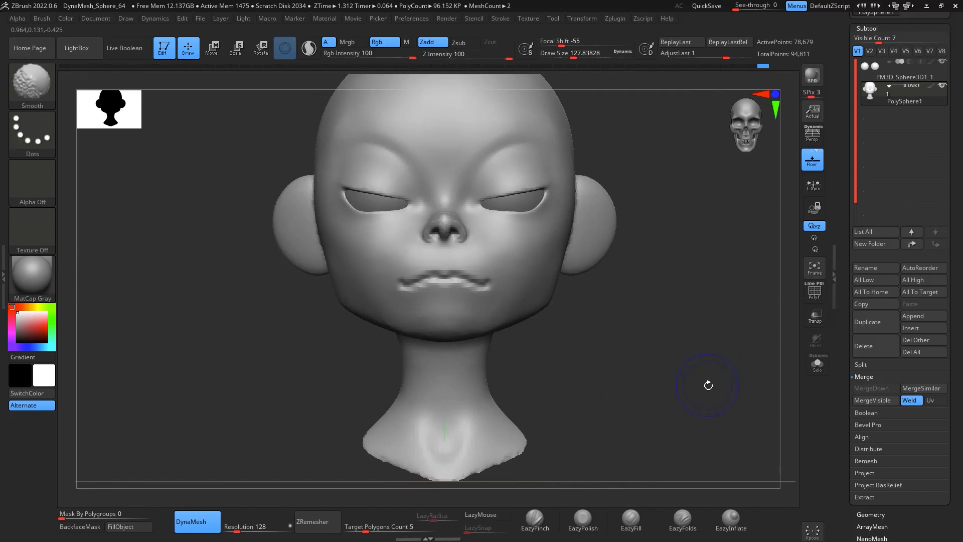
mouse_move(628, 263)
mouse_down()
mouse_move(705, 292)
mouse_move(712, 301)
mouse_move(699, 307)
mouse_move(718, 294)
mouse_up()
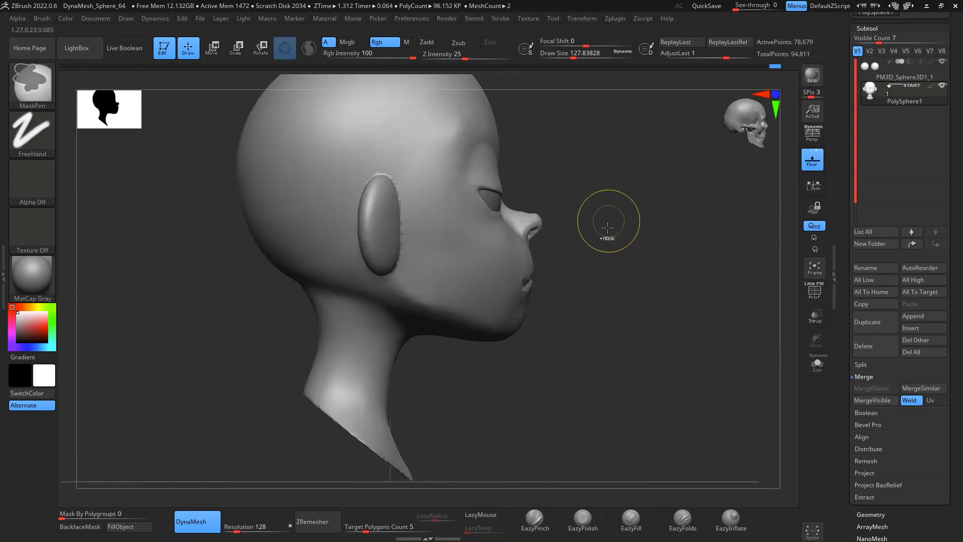
ctrl+drag(609, 221, 623, 326)
key(space)
mouse_move(551, 156)
mouse_down()
mouse_move(541, 157)
mouse_move(561, 153)
mouse_up()
key(shift)
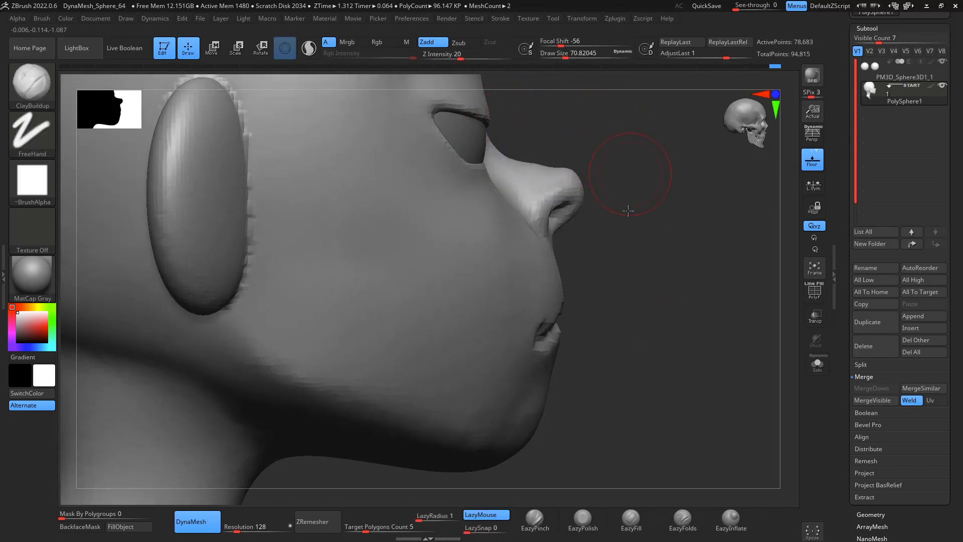
drag(630, 211, 601, 242)
shift+drag(485, 261, 482, 223)
mouse_move(670, 263)
mouse_down()
mouse_move(678, 241)
mouse_move(700, 242)
mouse_up()
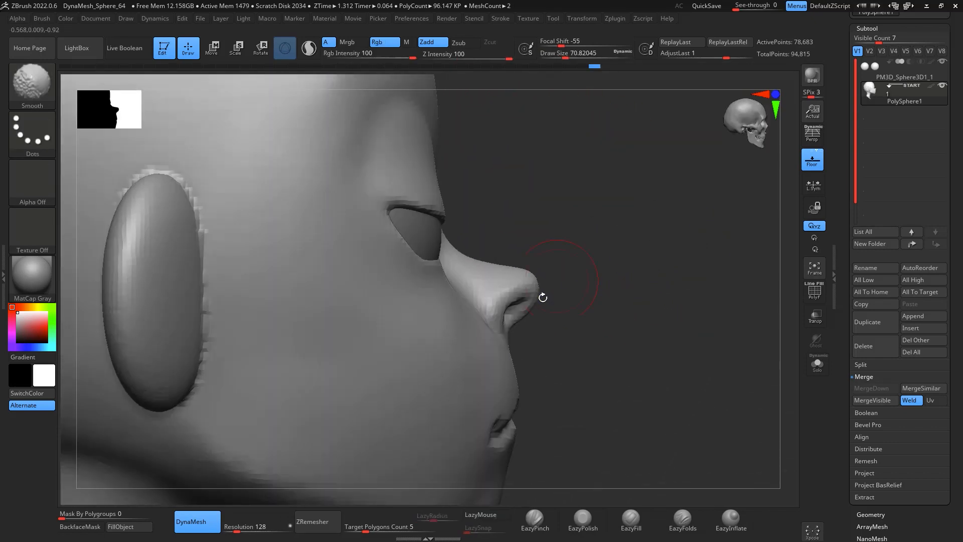
shift+drag(542, 296, 520, 291)
mouse_move(637, 314)
mouse_down()
mouse_move(795, 415)
mouse_move(795, 450)
mouse_up()
key(f)
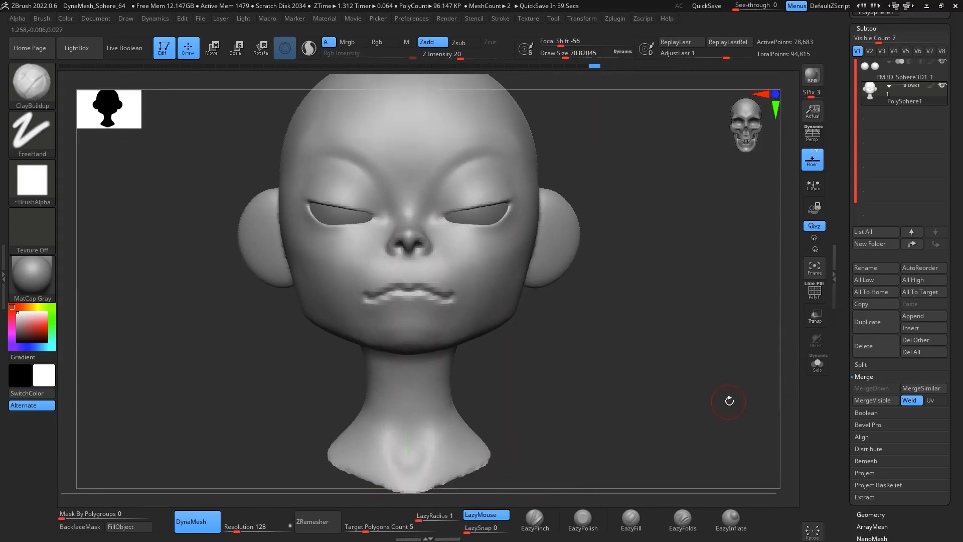
Step: Try a ClayBuildup stroke where the ear meets the head and undo it
alt+drag(665, 221, 688, 243)
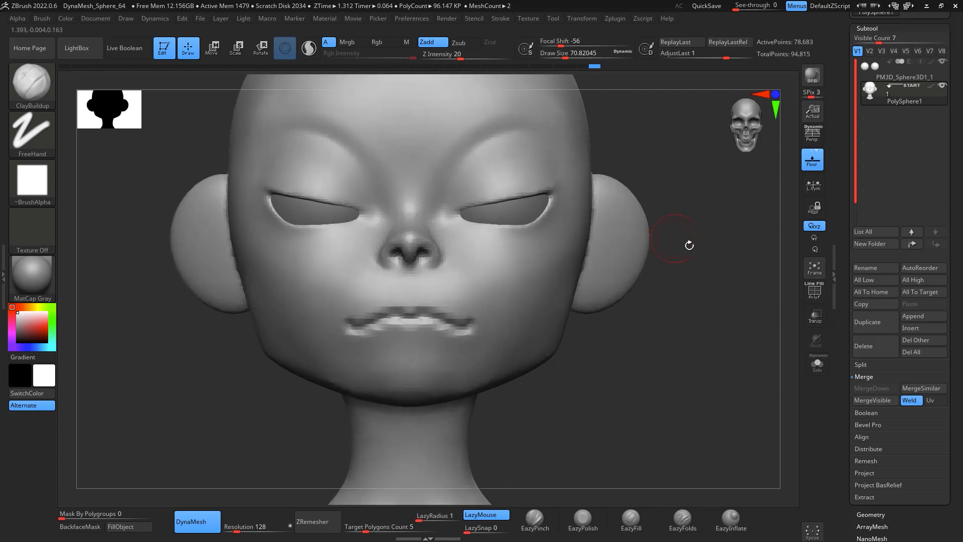
drag(727, 289, 620, 293)
ctrl+drag(563, 222, 581, 229)
key(ctrl+z)
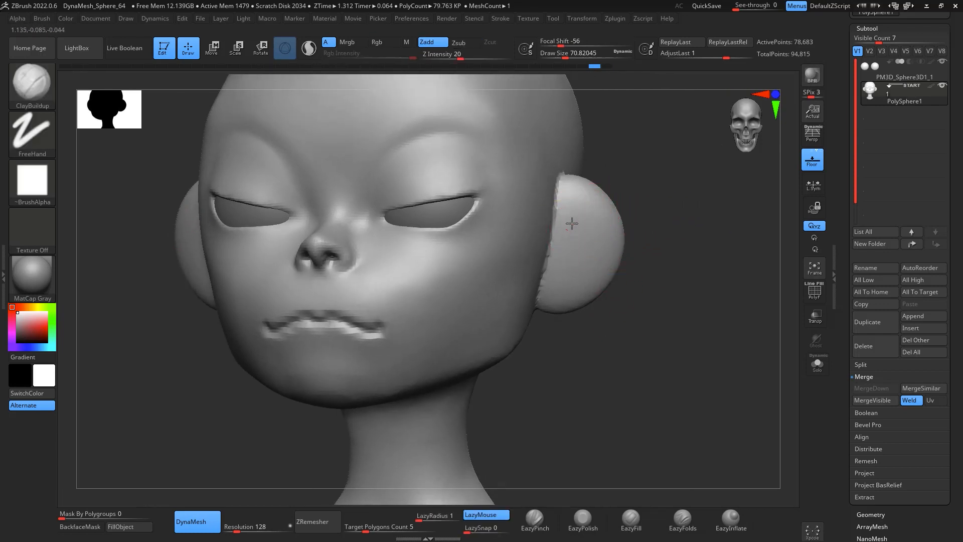
Step: Build up the ear's rim and inner form with ClayBuildup and Smooth strokes
mouse_move(556, 256)
alt+mouse_down()
mouse_move(582, 229)
mouse_move(564, 274)
mouse_move(573, 227)
mouse_move(568, 271)
mouse_move(586, 236)
alt+mouse_up()
mouse_move(670, 253)
mouse_down()
mouse_move(649, 258)
mouse_move(645, 366)
mouse_move(691, 325)
mouse_move(678, 316)
mouse_up()
shift+drag(587, 232, 577, 248)
drag(663, 276, 727, 268)
ctrl+drag(691, 262, 662, 241)
shift+drag(564, 232, 576, 284)
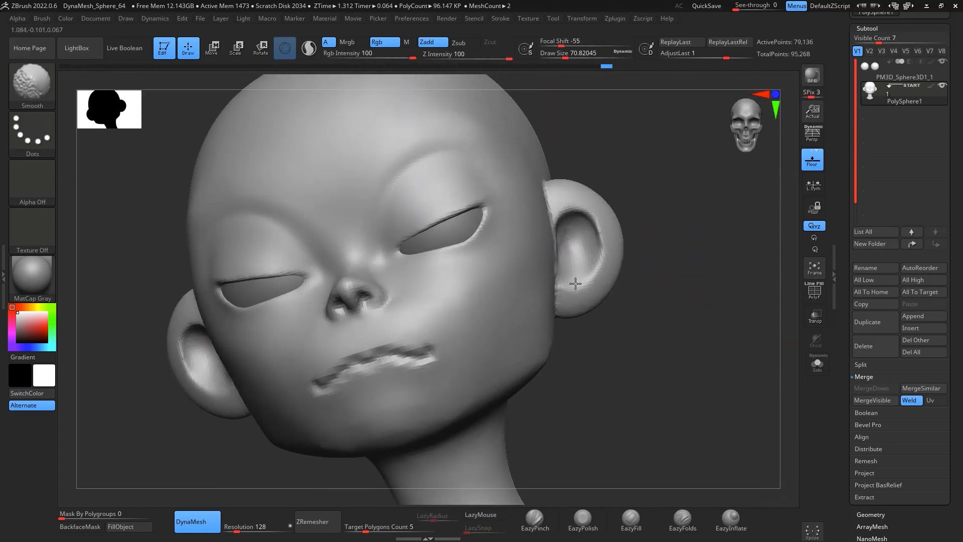
Step: Build up the inner ear form with ClayBuildup after reducing the draw size to about 56
drag(710, 243, 671, 242)
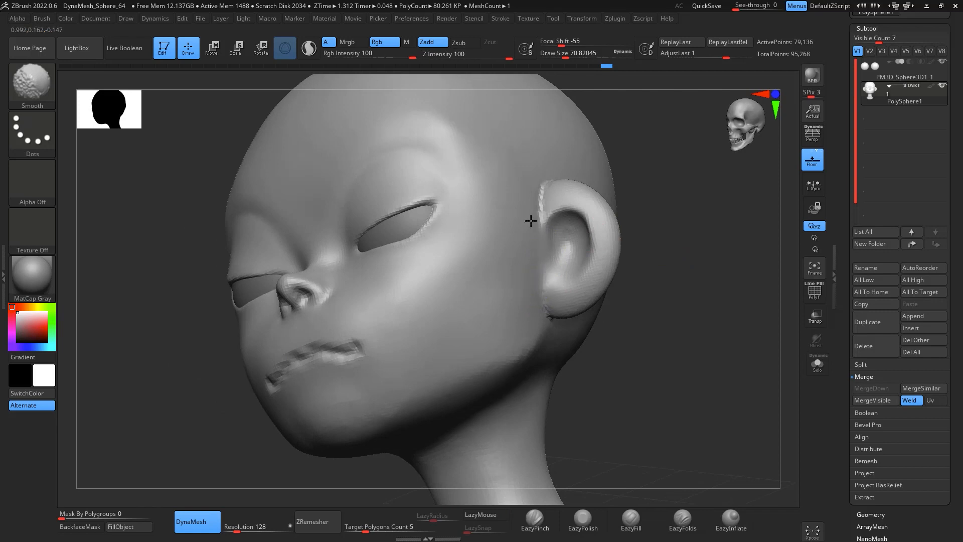
shift+drag(558, 312, 560, 310)
mouse_move(719, 311)
mouse_down()
mouse_move(691, 337)
mouse_move(708, 334)
mouse_up()
key(space)
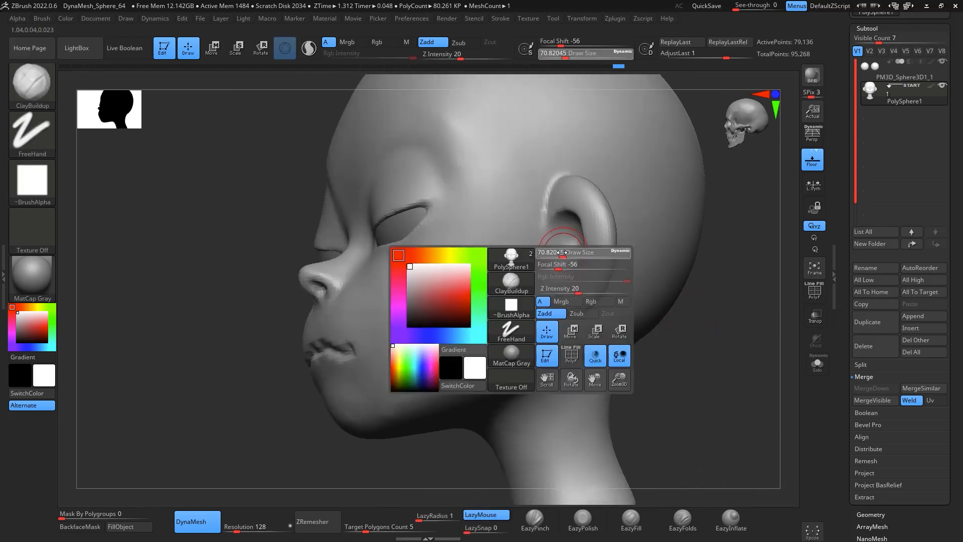
drag(558, 250, 556, 250)
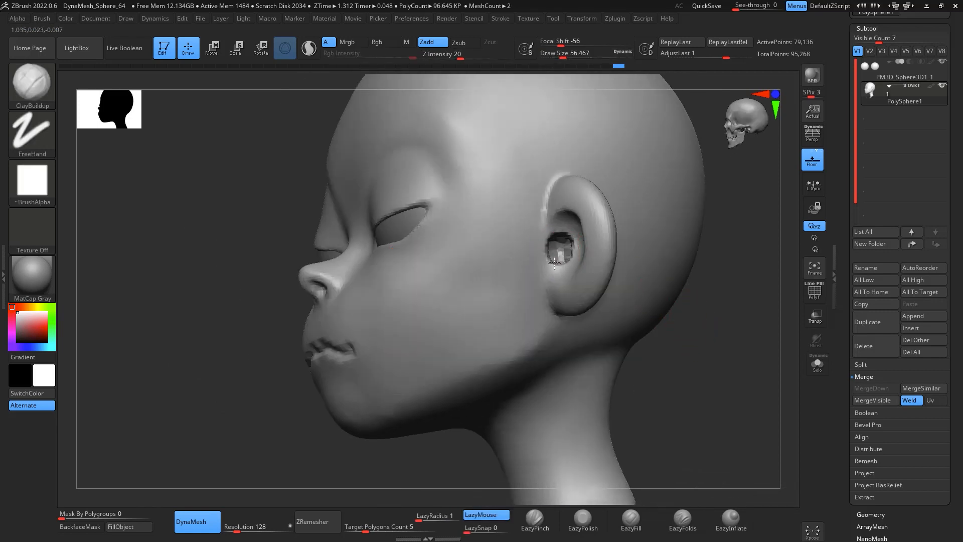
drag(704, 315, 800, 323)
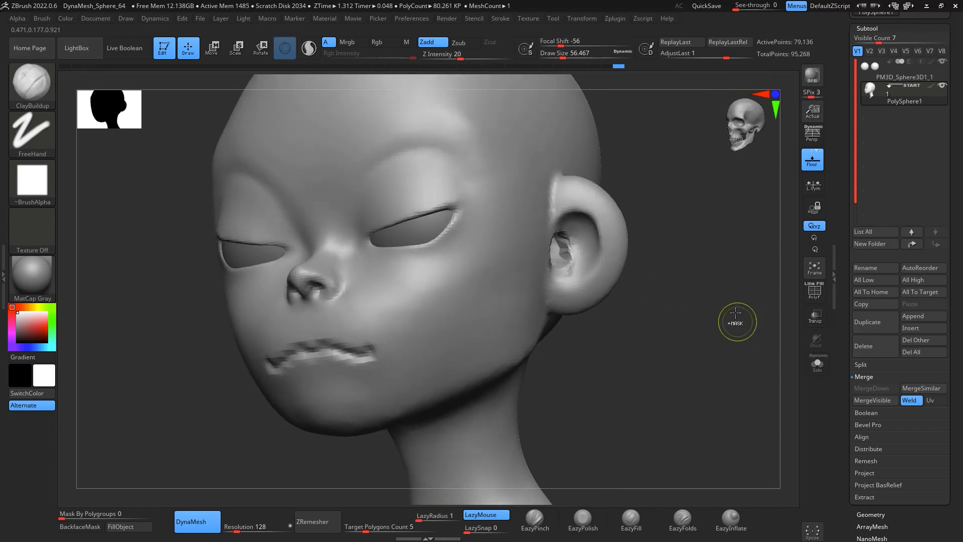
drag(709, 292, 714, 276)
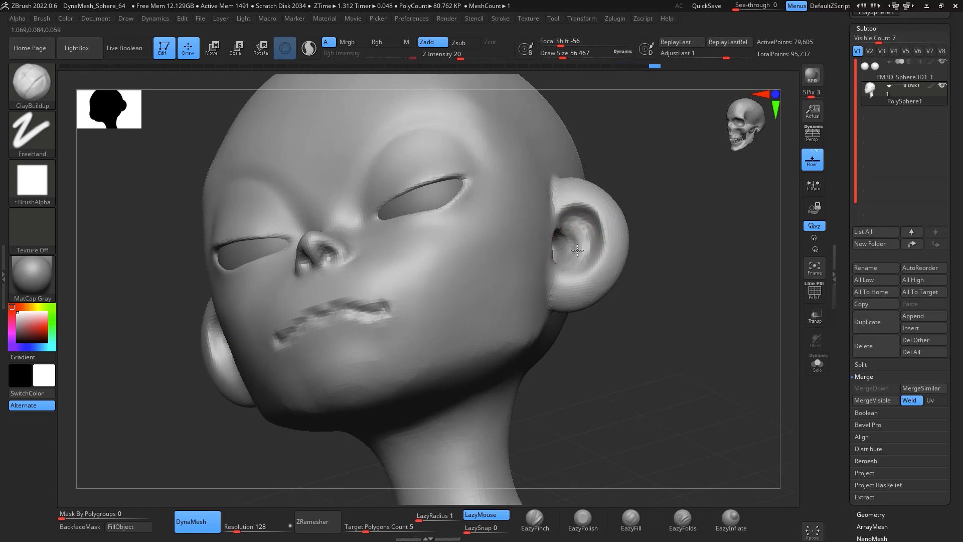
shift+drag(793, 291, 718, 260)
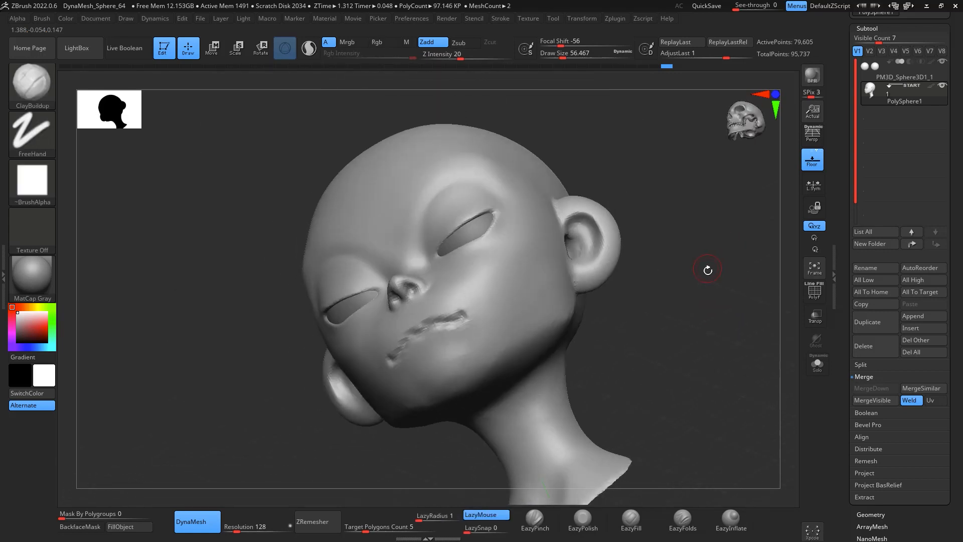
Step: Carve a crease inside the ear with DamStandard, with LazyRadius set to 20
key(b)
key(d)
key(s)
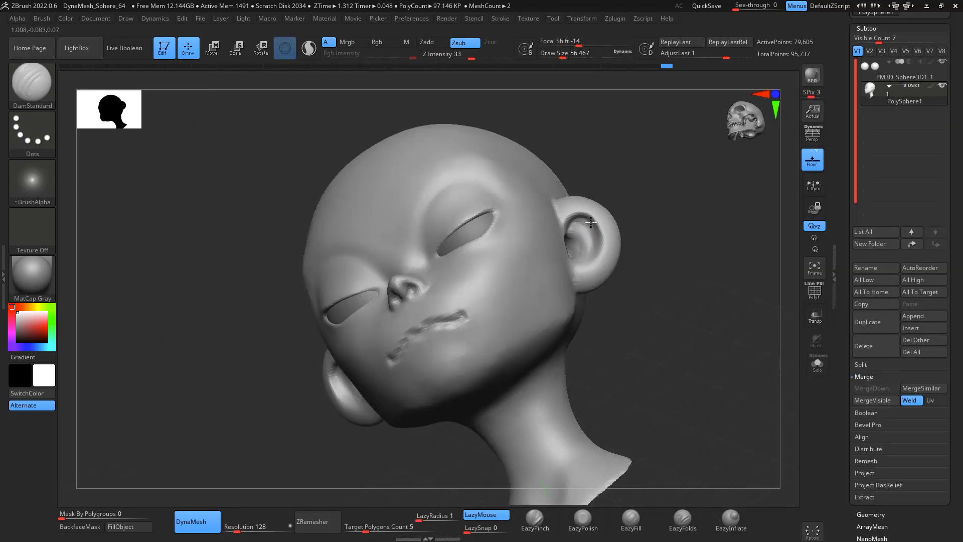
alt+drag(677, 263, 698, 300)
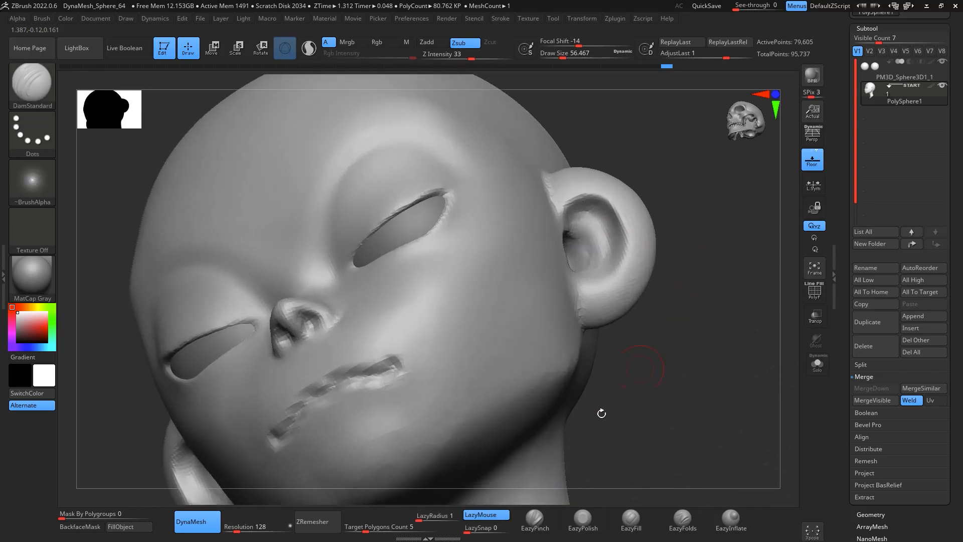
drag(423, 518, 432, 519)
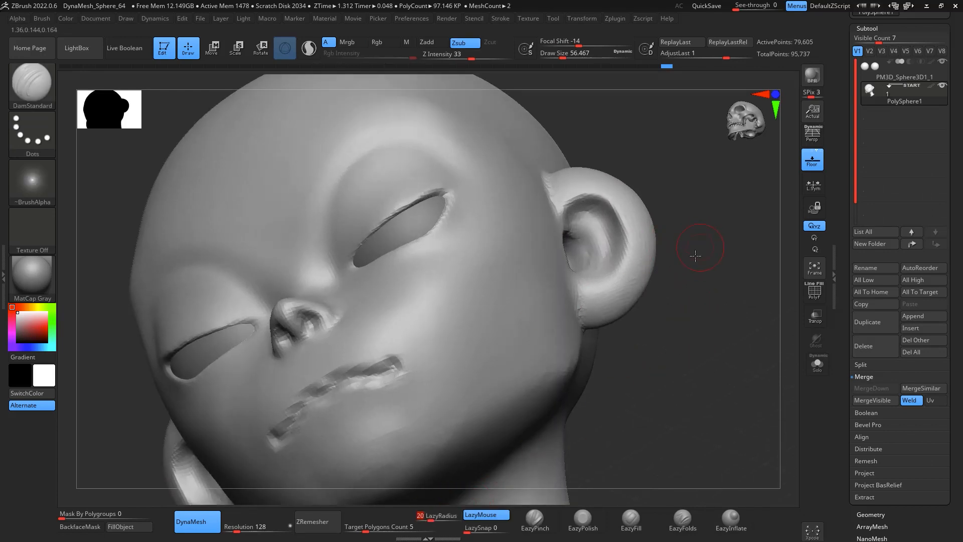
drag(695, 256, 566, 234)
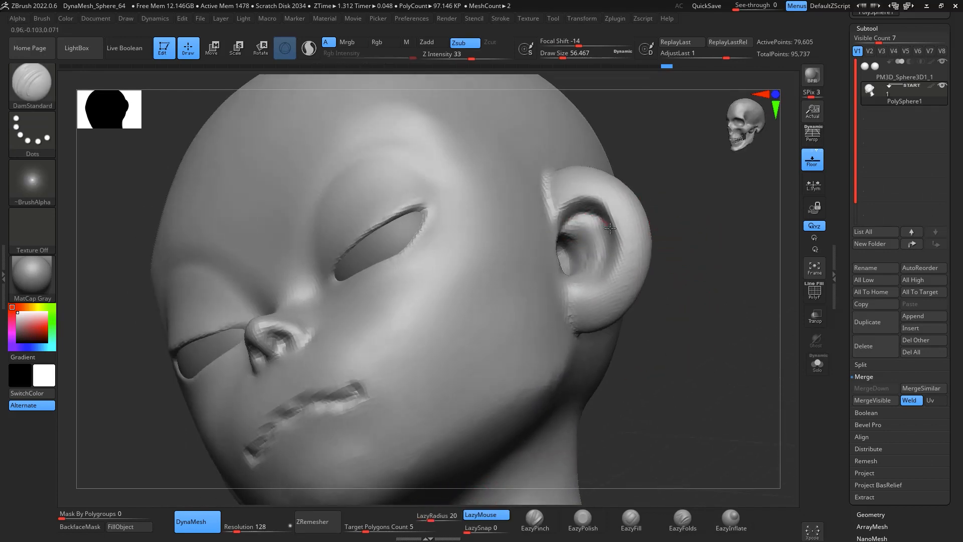
mouse_move(578, 284)
mouse_down()
mouse_move(562, 267)
mouse_move(593, 236)
mouse_up()
mouse_move(675, 281)
shift+mouse_down()
mouse_move(716, 372)
mouse_move(716, 320)
shift+mouse_up()
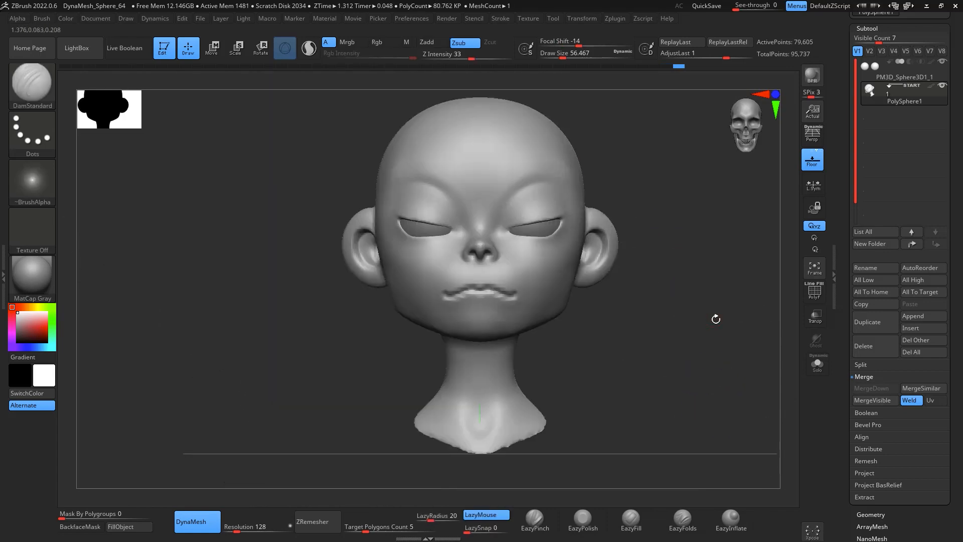
alt+drag(737, 273, 745, 312)
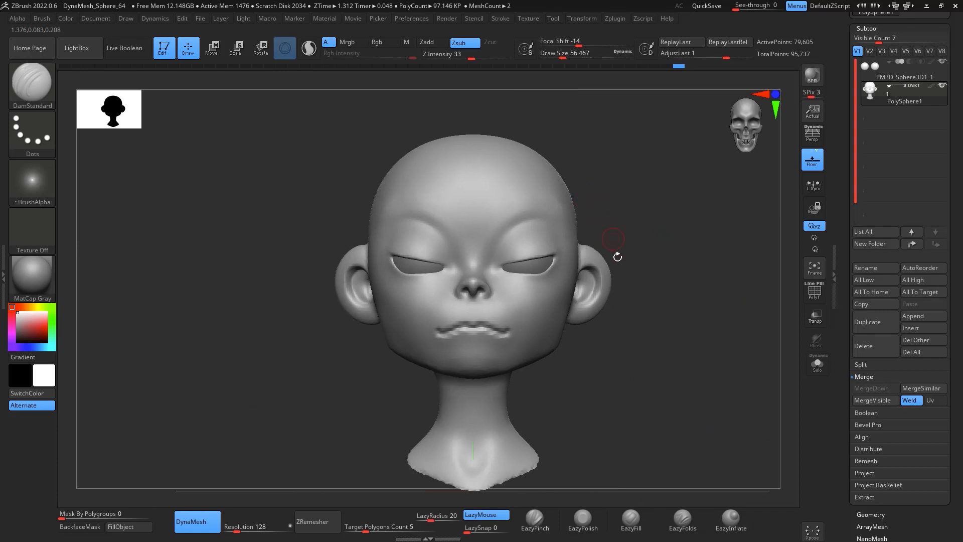
mouse_move(645, 322)
mouse_down()
mouse_move(736, 344)
mouse_move(738, 282)
mouse_move(739, 295)
mouse_move(714, 215)
mouse_move(700, 220)
mouse_move(776, 369)
mouse_up()
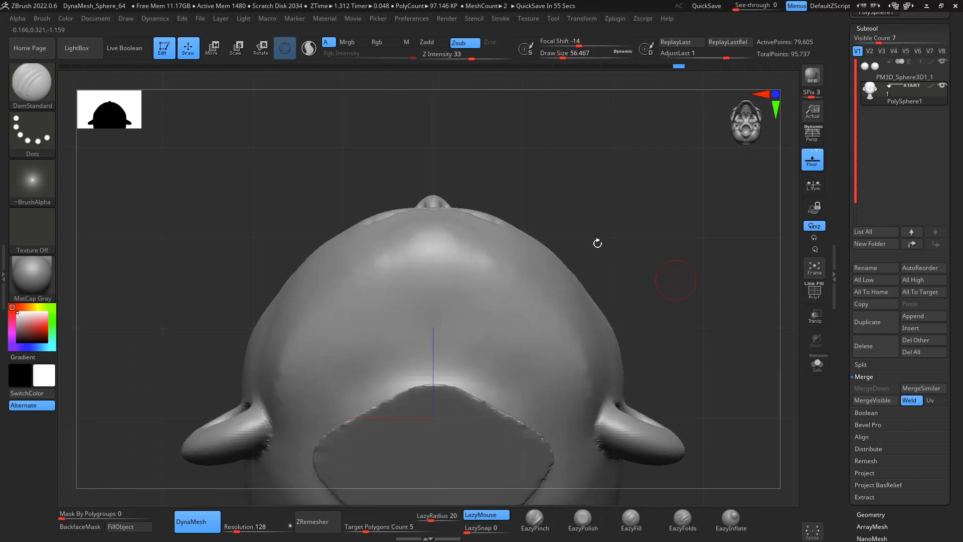
Step: Switch to a large Move brush and pull the nose tip seen from below
key(b)
key(m)
key(v)
key(s)
mouse_move(515, 235)
mouse_down()
mouse_move(534, 235)
mouse_move(496, 217)
mouse_up()
mouse_move(599, 138)
mouse_down()
mouse_move(601, 170)
mouse_move(522, 178)
mouse_up()
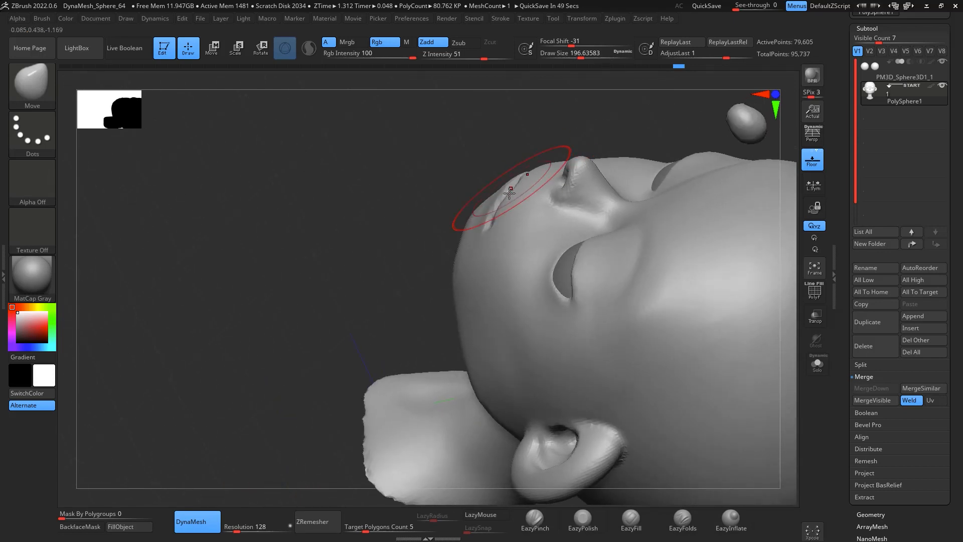
drag(437, 210, 527, 194)
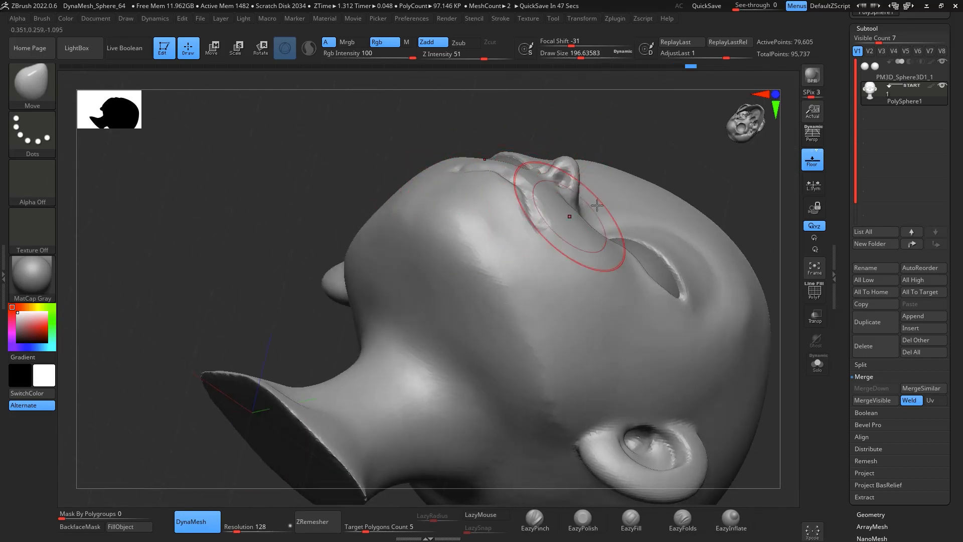
drag(778, 232, 780, 230)
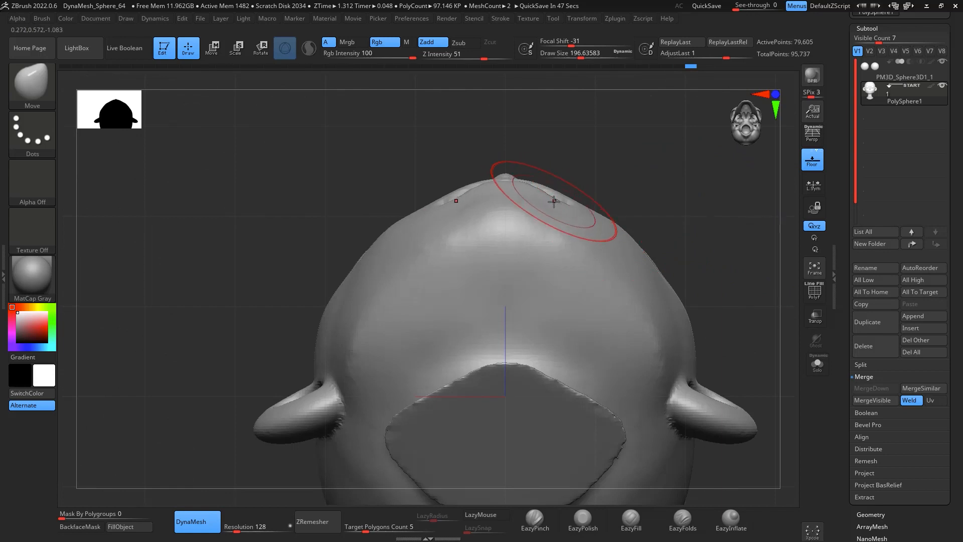
Step: Pinch sharp creases at the mouth corner with EazyPinch
key(space)
mouse_move(555, 201)
mouse_down()
mouse_move(546, 200)
mouse_move(552, 189)
mouse_up()
drag(682, 99, 704, 261)
alt+drag(697, 327, 665, 329)
mouse_move(729, 301)
mouse_down()
mouse_move(712, 243)
mouse_move(684, 242)
mouse_up()
key(shift)
shift+drag(359, 261, 360, 326)
mouse_move(585, 217)
shift+mouse_down()
mouse_move(677, 348)
mouse_move(667, 257)
mouse_move(714, 251)
mouse_move(679, 263)
mouse_move(712, 290)
mouse_move(731, 278)
mouse_move(692, 282)
mouse_move(671, 242)
shift+mouse_up()
key(space)
key(space)
click(544, 518)
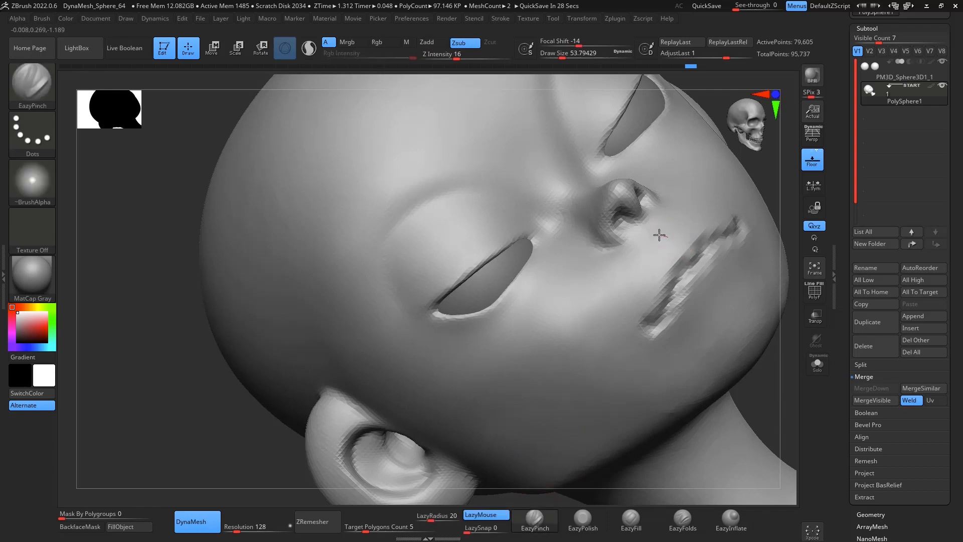
drag(651, 301, 663, 234)
drag(649, 308, 649, 326)
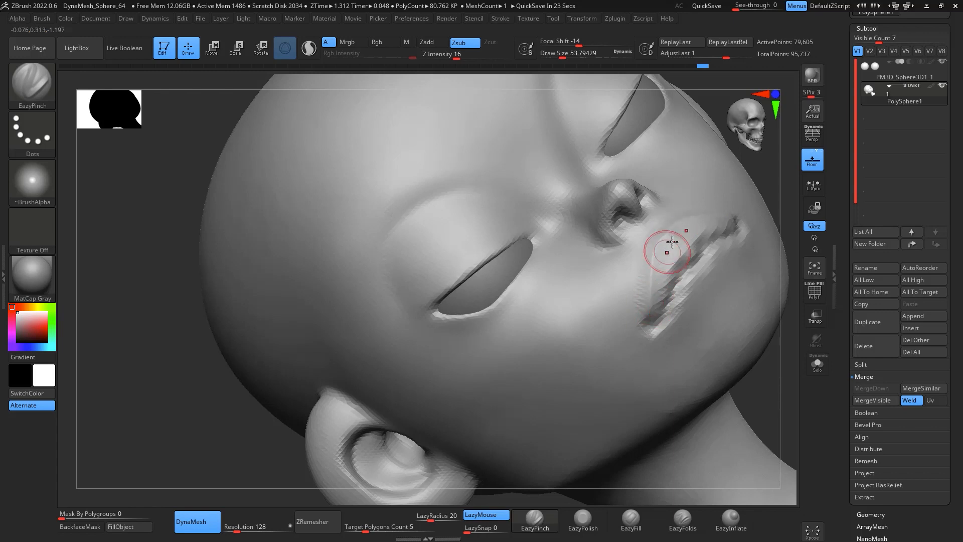
shift+drag(672, 243, 651, 306)
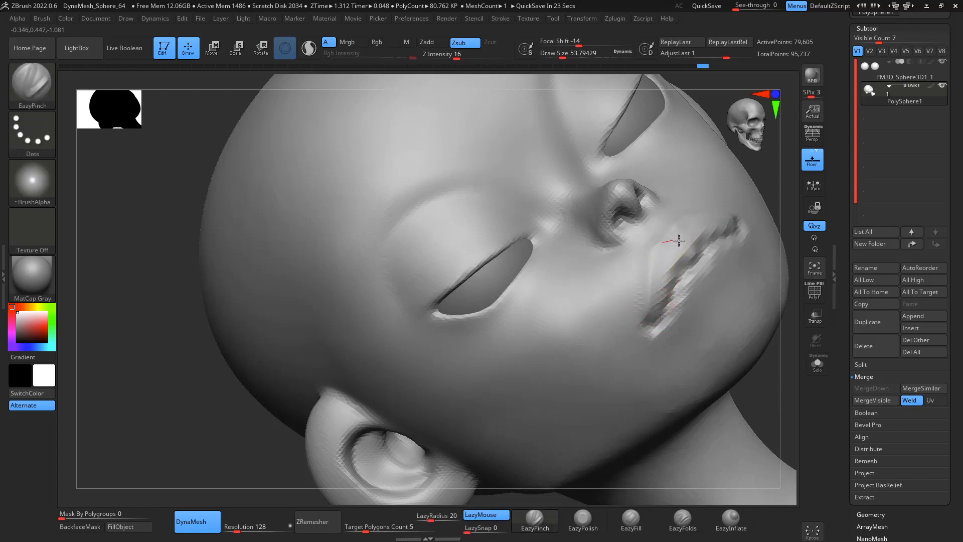
drag(687, 241, 666, 286)
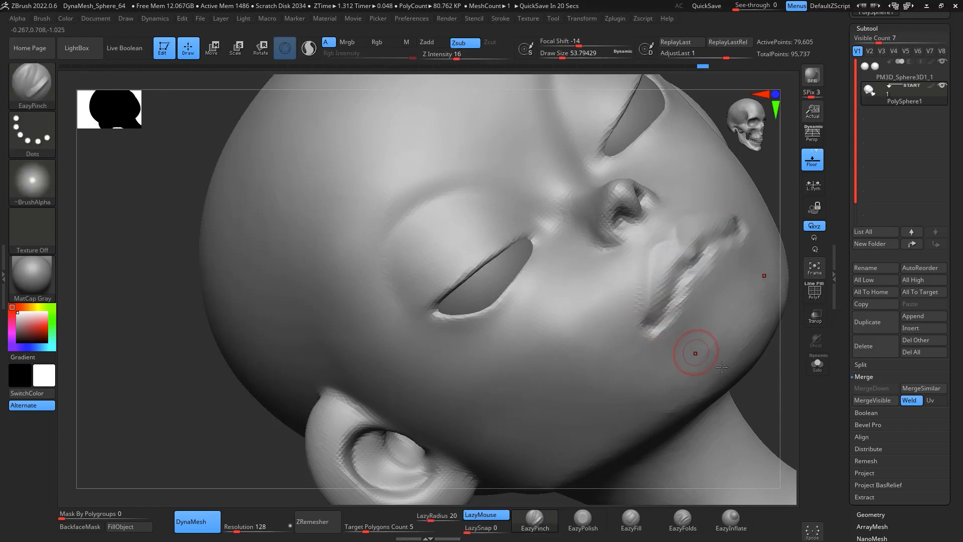
Step: Pinch the outline of the upper lip with EazyPinch from a lower angle
mouse_move(780, 348)
shift+mouse_down()
mouse_move(783, 338)
mouse_move(691, 400)
shift+mouse_up()
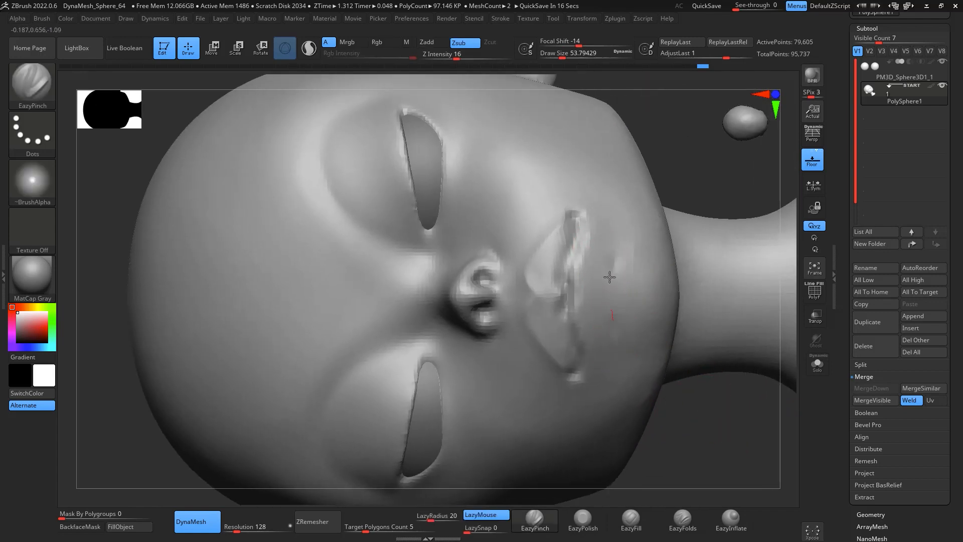
drag(610, 277, 616, 226)
drag(619, 330, 619, 207)
drag(694, 441, 700, 463)
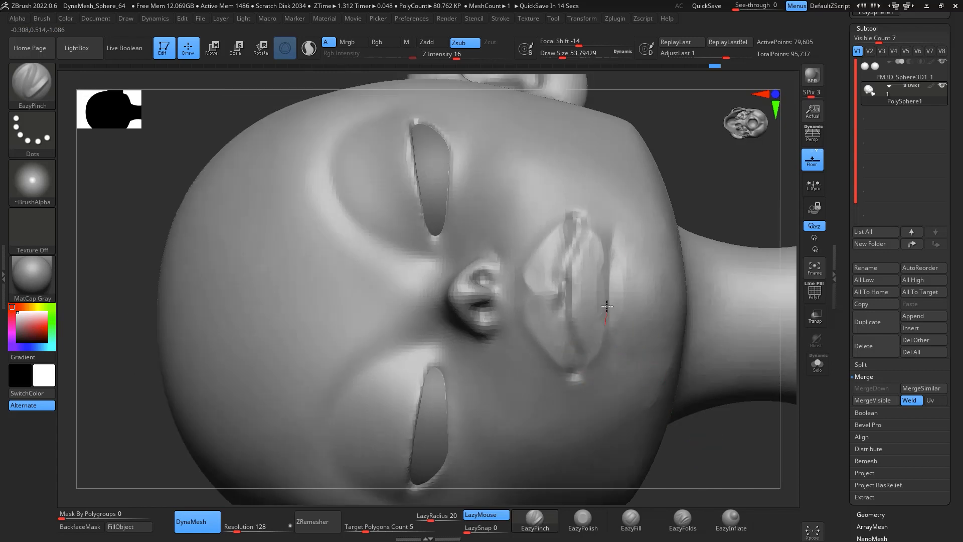
drag(757, 504, 753, 344)
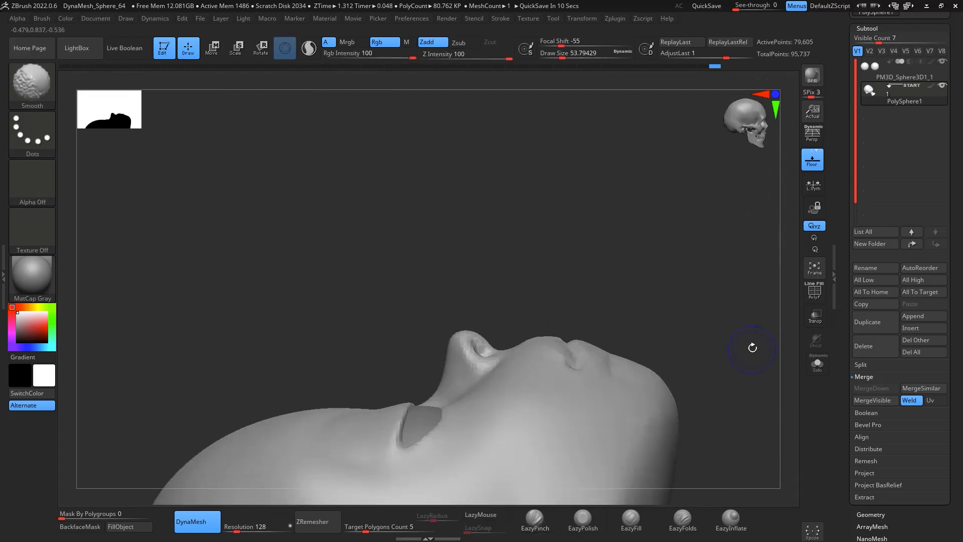
Step: Build up and smooth the upper lip volume with ClayBuildup and Smooth strokes
drag(694, 275, 703, 306)
key(b)
key(c)
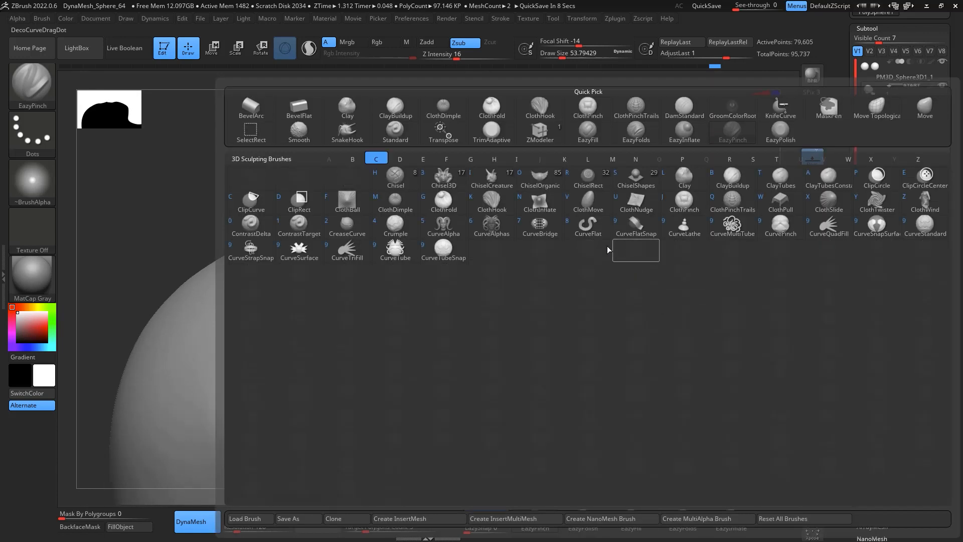
key(b)
drag(727, 235, 721, 253)
key(space)
drag(613, 254, 617, 253)
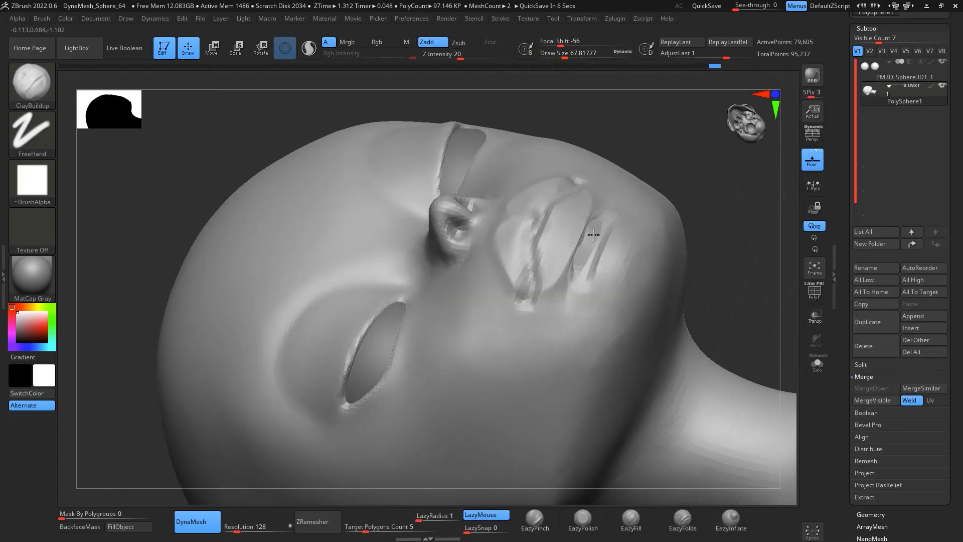
ctrl+drag(715, 170, 733, 189)
mouse_move(583, 264)
shift+mouse_down()
mouse_move(585, 241)
mouse_move(587, 252)
shift+mouse_up()
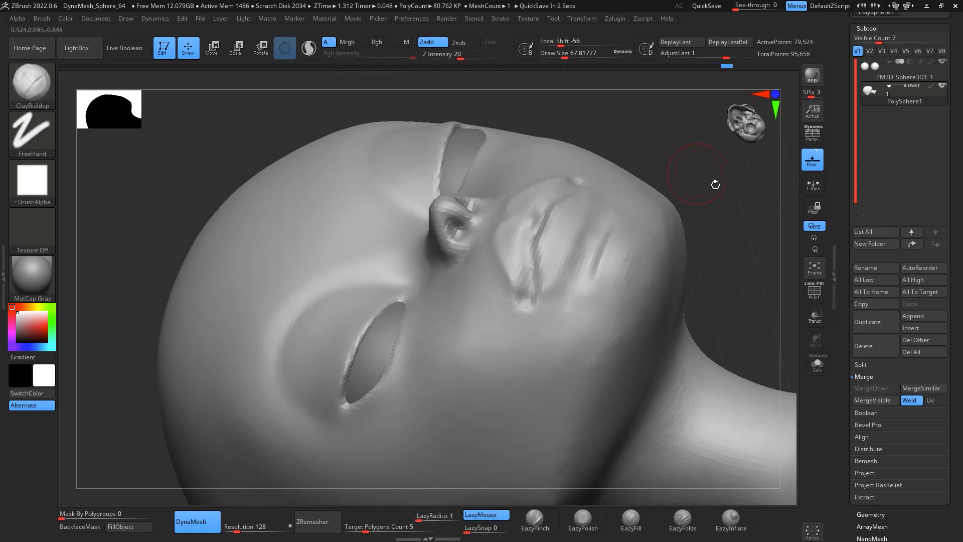
mouse_move(716, 183)
mouse_down()
mouse_move(742, 186)
mouse_move(705, 301)
mouse_up()
mouse_move(703, 206)
shift+mouse_down()
mouse_move(699, 232)
mouse_move(640, 293)
mouse_move(583, 293)
shift+mouse_up()
drag(620, 237, 562, 291)
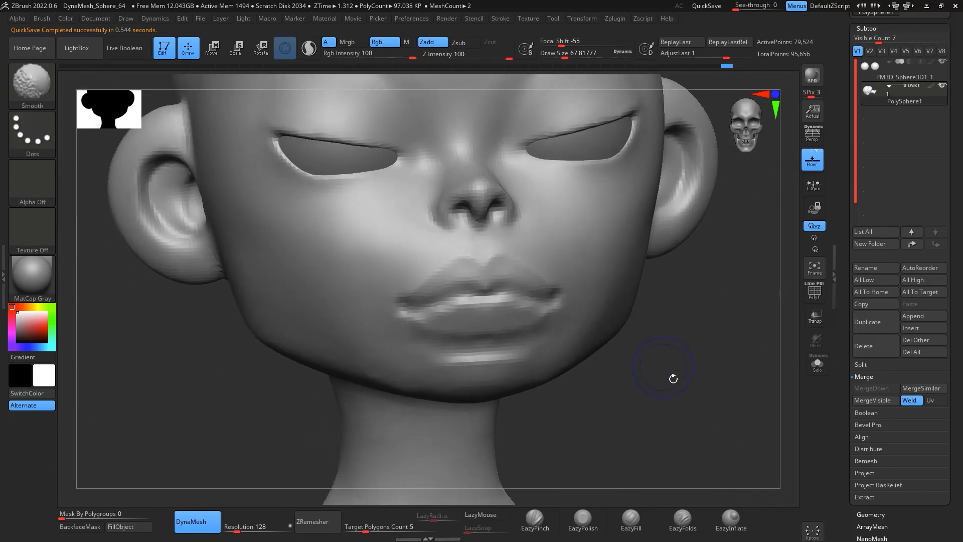
alt+drag(682, 402, 638, 292)
Step: Pull the mouth area with the Move brush at a draw size of about 245
key(b)
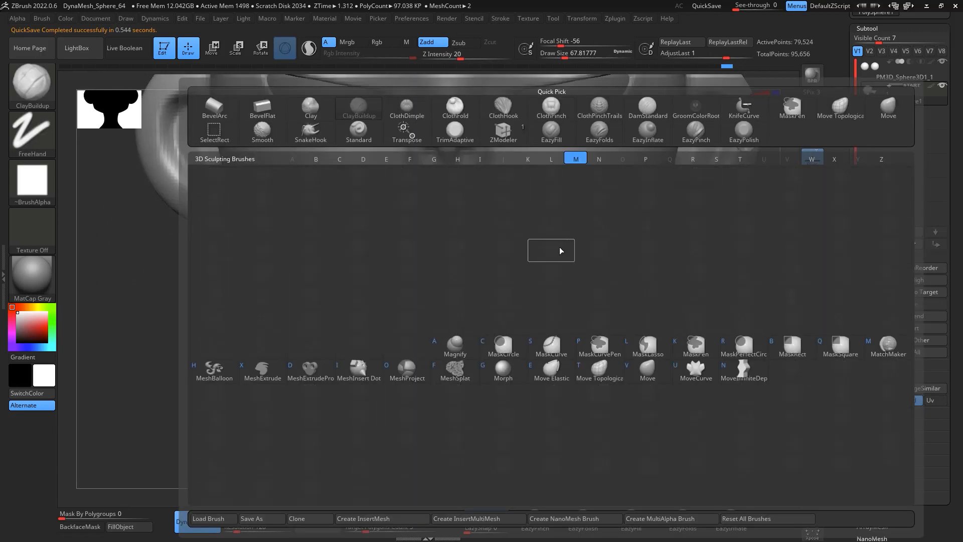
key(m)
key(v)
key(space)
drag(677, 329, 687, 219)
key(space)
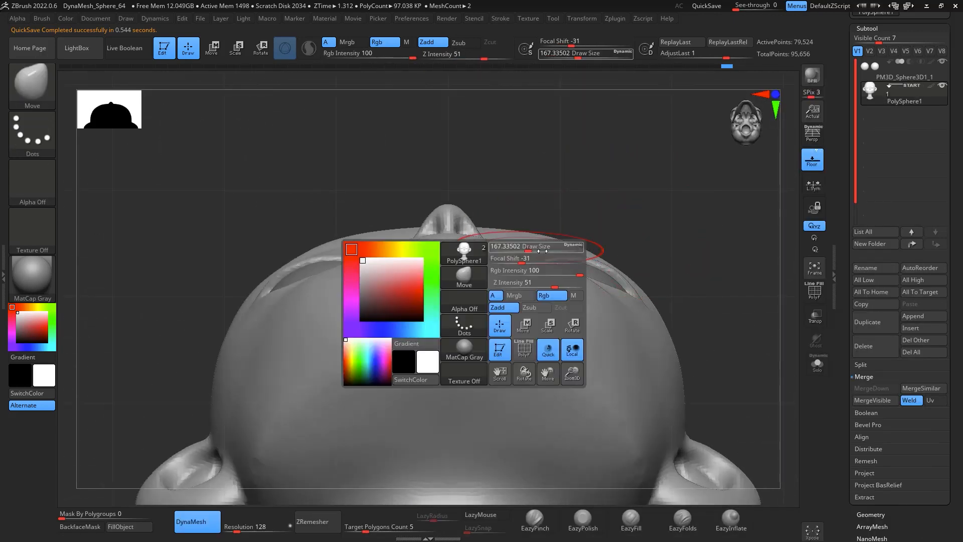
mouse_move(531, 247)
mouse_down()
mouse_move(531, 269)
mouse_move(477, 250)
mouse_up()
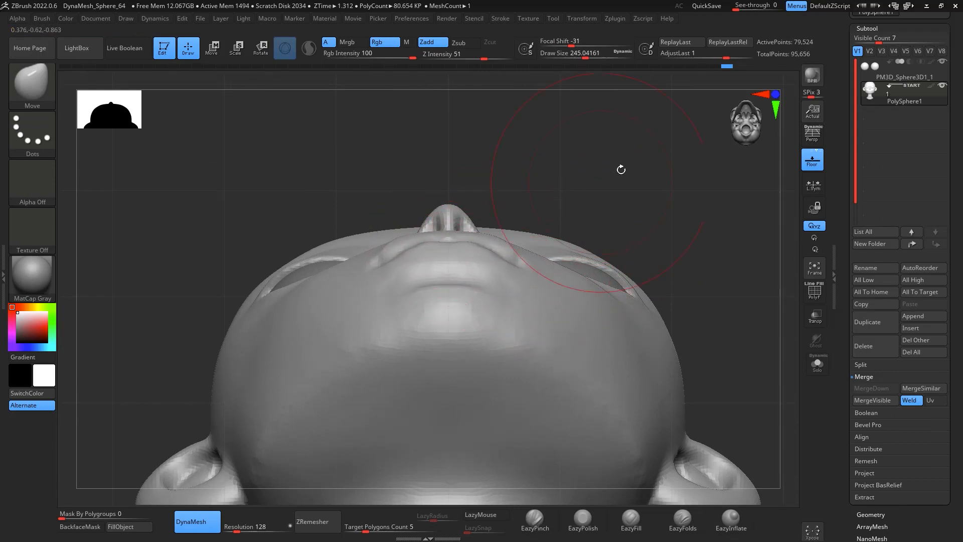
drag(621, 170, 603, 193)
drag(670, 128, 678, 226)
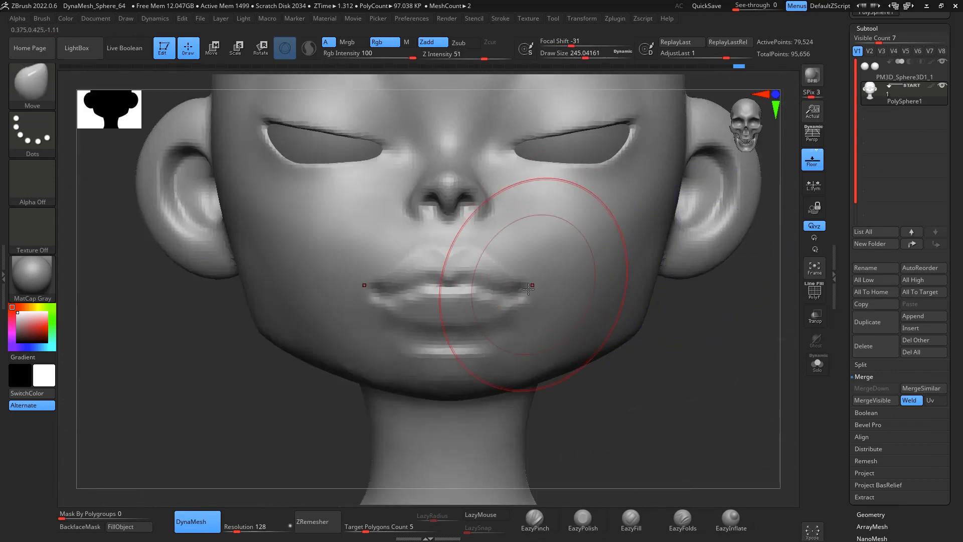
mouse_move(702, 312)
mouse_down()
mouse_move(710, 270)
mouse_move(747, 275)
mouse_move(714, 248)
mouse_move(647, 258)
mouse_move(656, 233)
mouse_move(642, 227)
mouse_move(673, 217)
mouse_move(655, 209)
mouse_up()
Step: Reshape the upper lip profile with Move brush pulls at a draw size of 112
key(space)
key(space)
drag(571, 244, 550, 232)
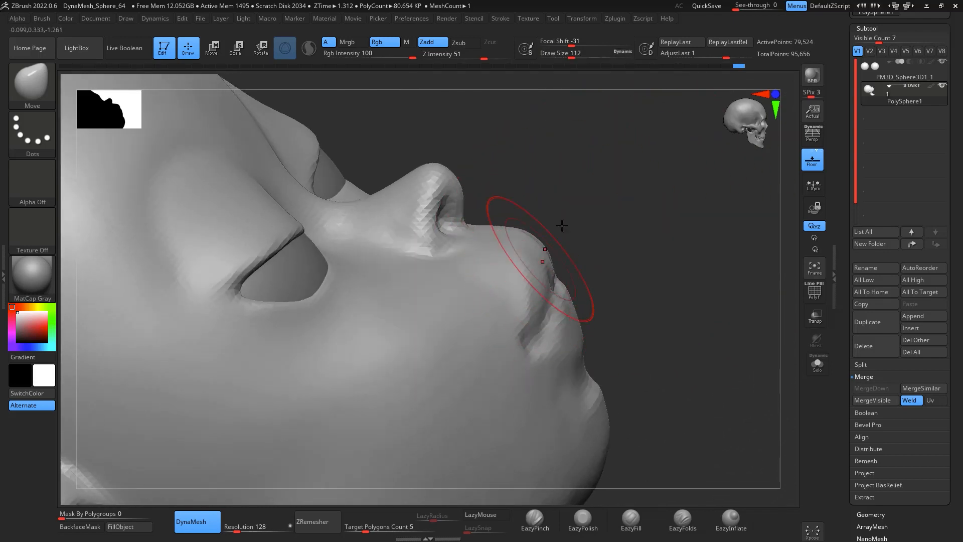
drag(562, 226, 616, 168)
mouse_move(503, 272)
mouse_down()
mouse_move(580, 200)
mouse_move(492, 287)
mouse_up()
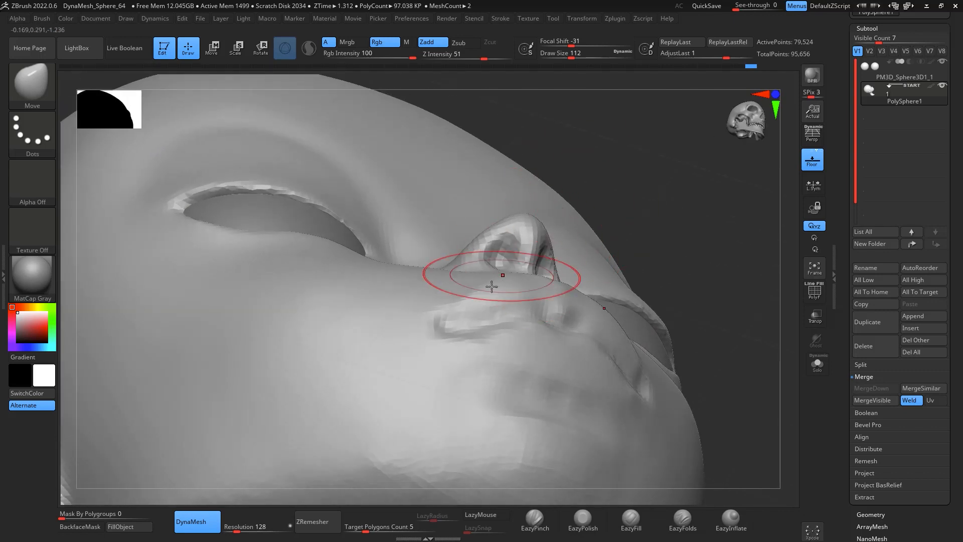
mouse_move(713, 215)
mouse_down()
mouse_move(729, 241)
mouse_move(720, 217)
mouse_up()
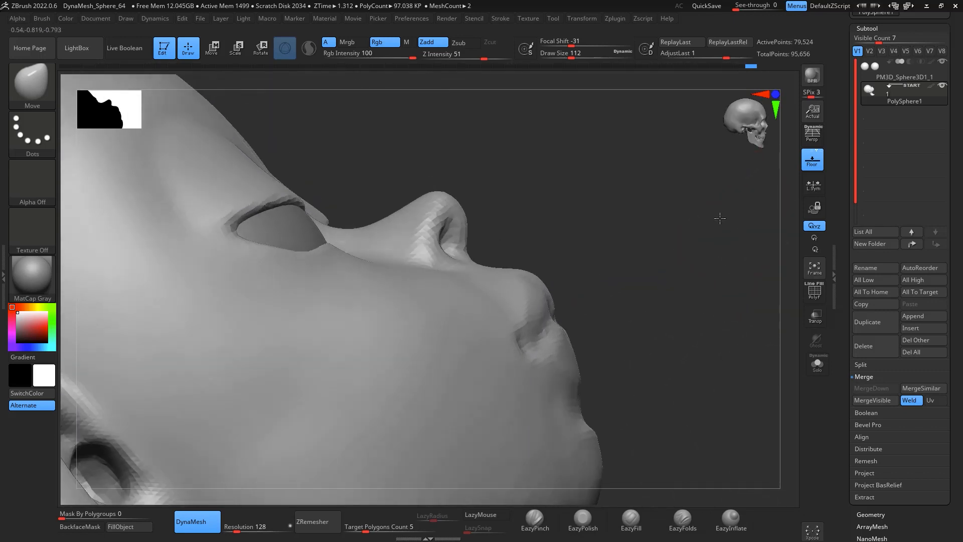
drag(578, 374, 586, 367)
drag(703, 256, 634, 311)
shift+drag(788, 397, 735, 342)
shift+drag(513, 243, 467, 264)
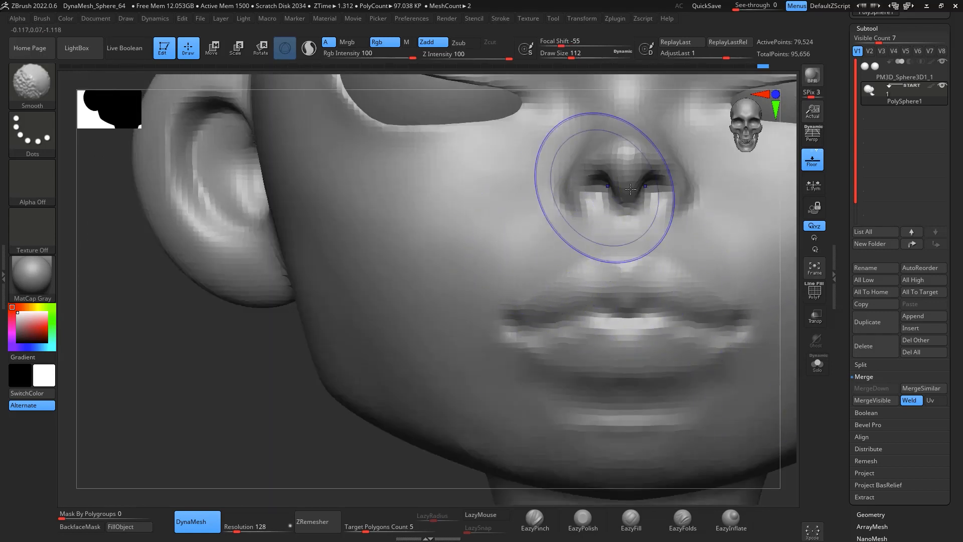
Step: Pinch the crease at the mouth corner from below with EazyPinch strokes at a draw size of about 31
mouse_move(785, 390)
mouse_down()
mouse_move(779, 378)
mouse_move(792, 430)
mouse_move(471, 321)
mouse_up()
mouse_move(638, 251)
mouse_down()
mouse_move(693, 221)
mouse_move(710, 286)
mouse_move(694, 348)
mouse_move(710, 275)
mouse_move(684, 247)
mouse_up()
key(b)
key(d)
key(s)
key(space)
drag(448, 248, 433, 242)
drag(449, 186, 361, 330)
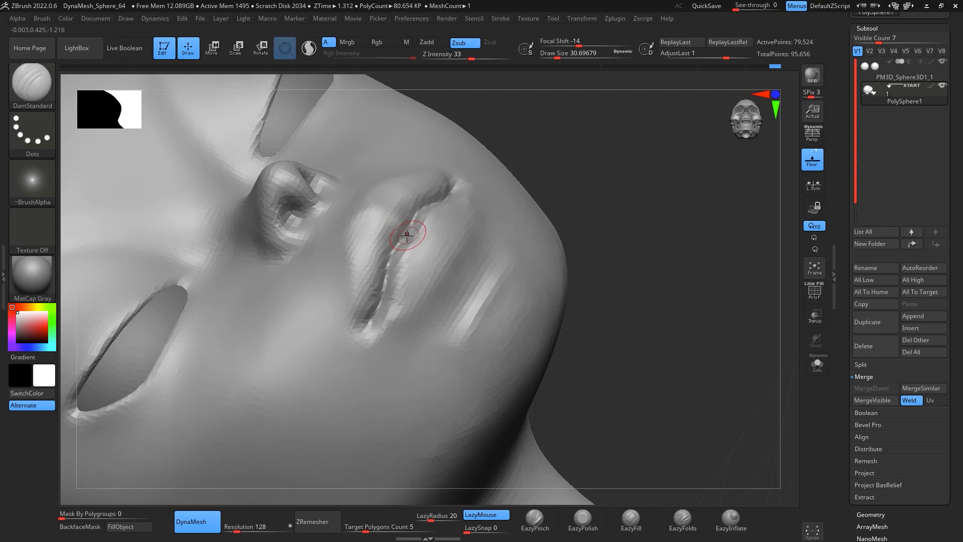
drag(609, 240, 651, 242)
click(533, 520)
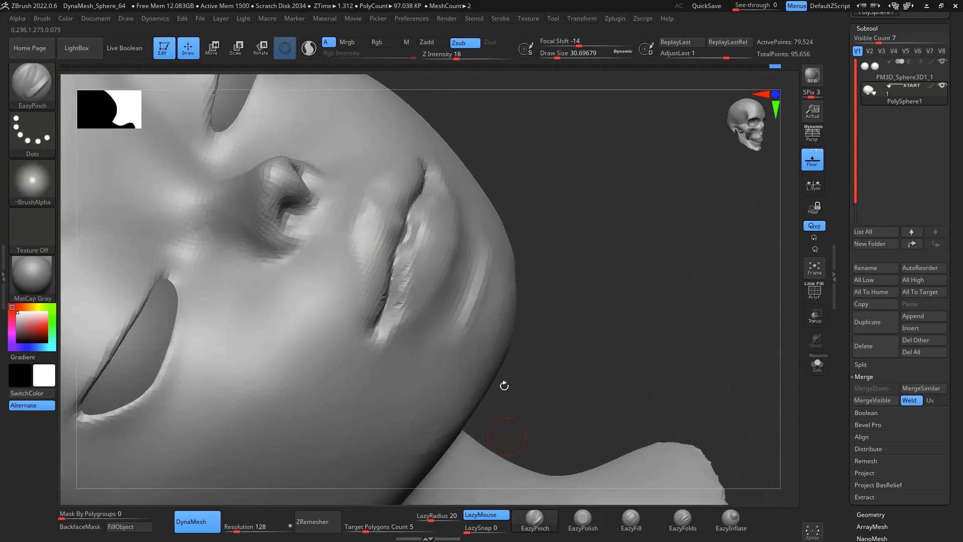
drag(368, 312, 371, 326)
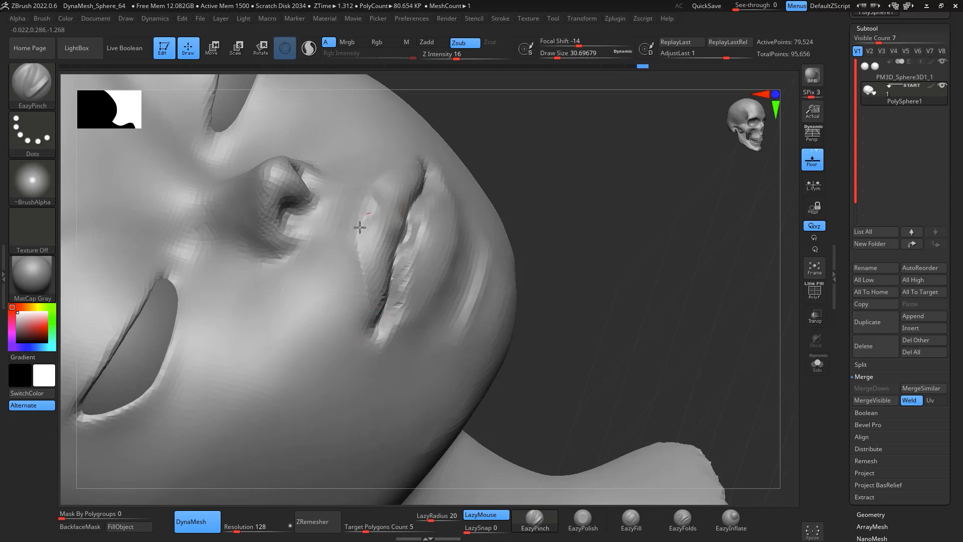
drag(412, 303, 384, 323)
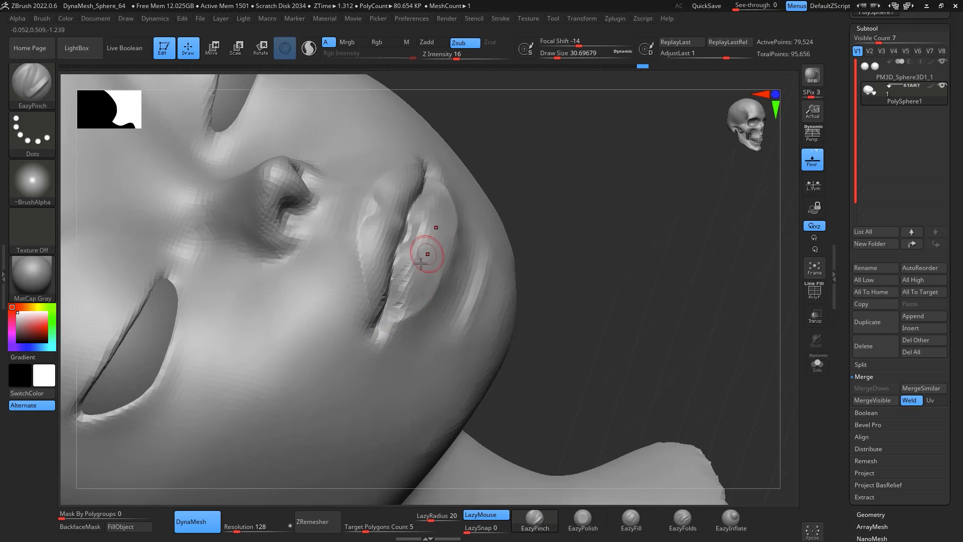
mouse_move(424, 236)
shift+mouse_down()
mouse_move(401, 301)
mouse_move(400, 290)
shift+mouse_up()
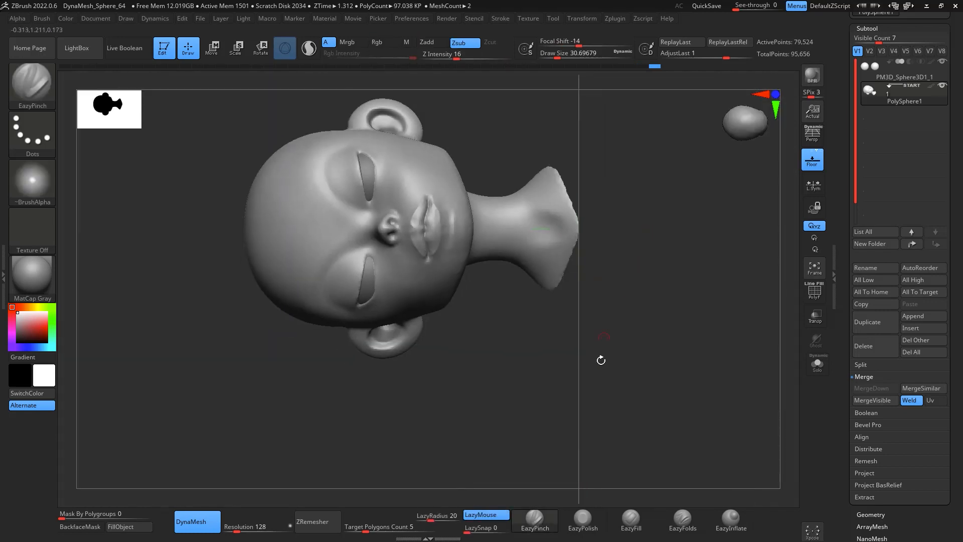
Step: Rotate around the head to inspect the mouth and lips from several angles
drag(602, 359, 624, 243)
key(space)
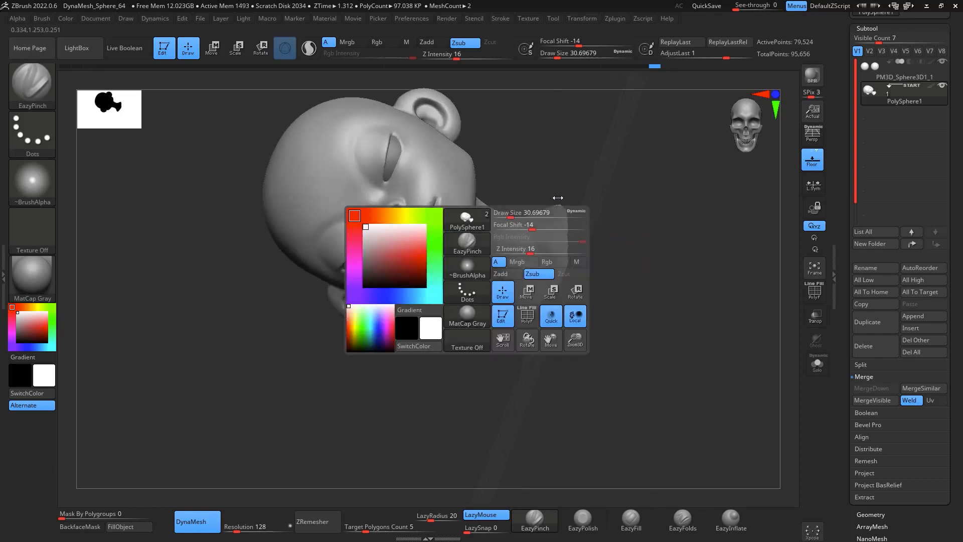
drag(512, 213, 525, 214)
alt+drag(597, 201, 603, 246)
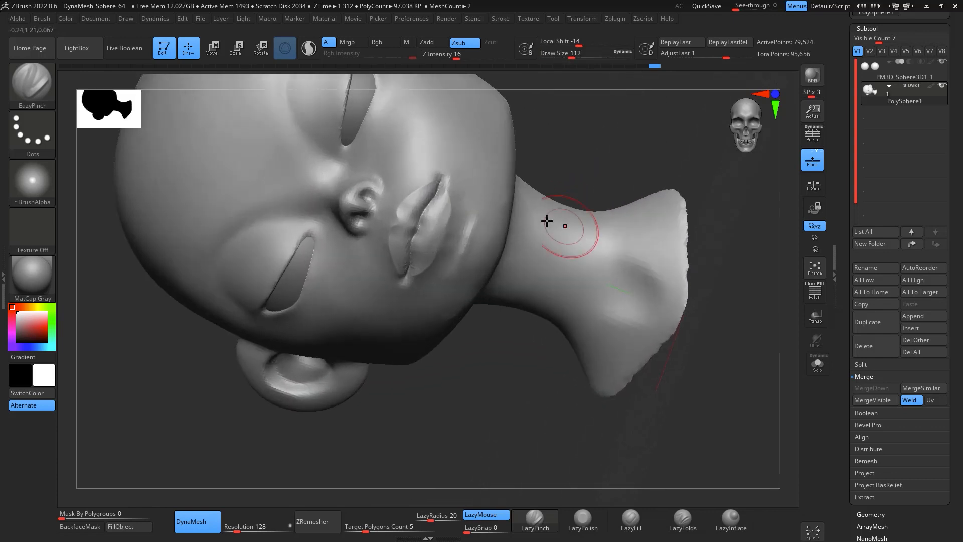
key(shift)
key(b)
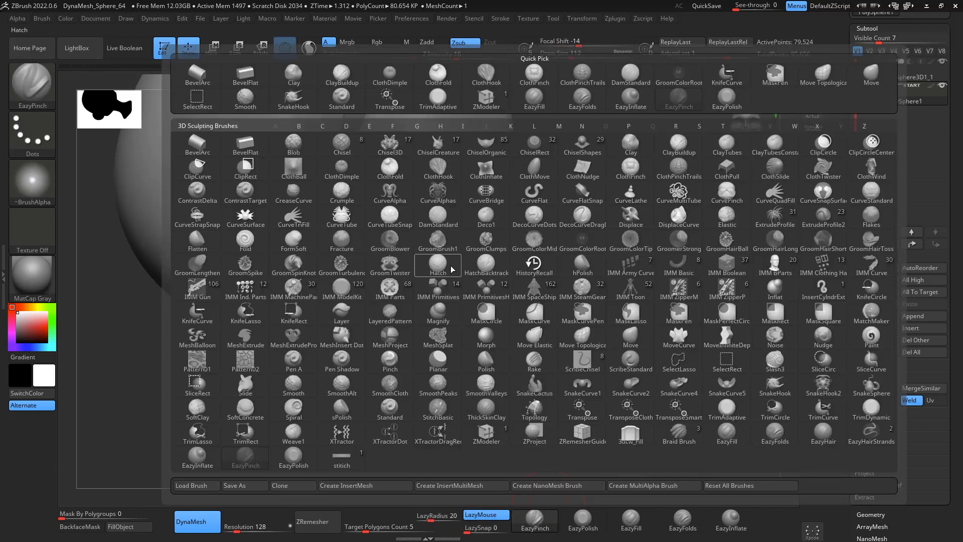
alt+drag(130, 337, 104, 331)
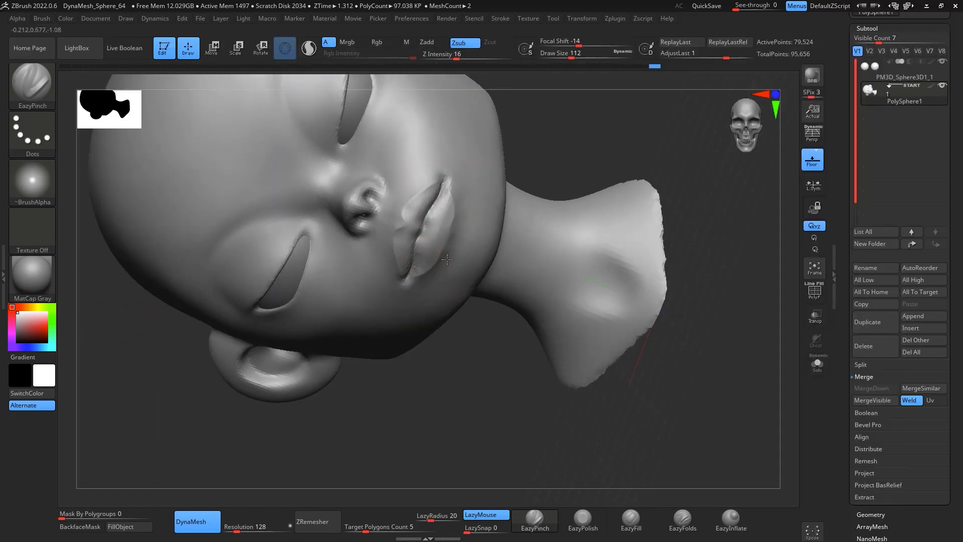
drag(497, 154, 624, 150)
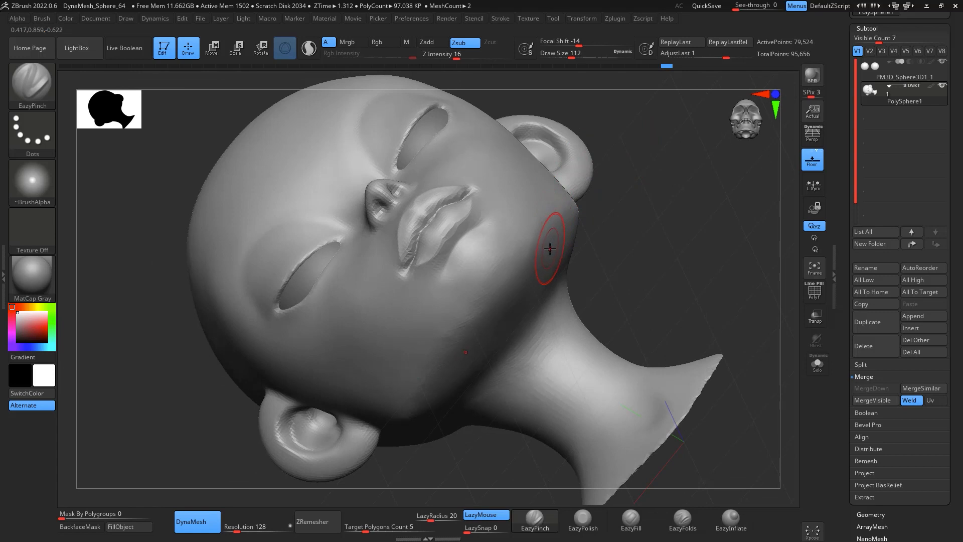
Step: Build up the cheek beside the mouth corner with ClayBuildup at a draw size of about 158
key(b)
key(c)
key(b)
key(space)
drag(484, 255, 489, 242)
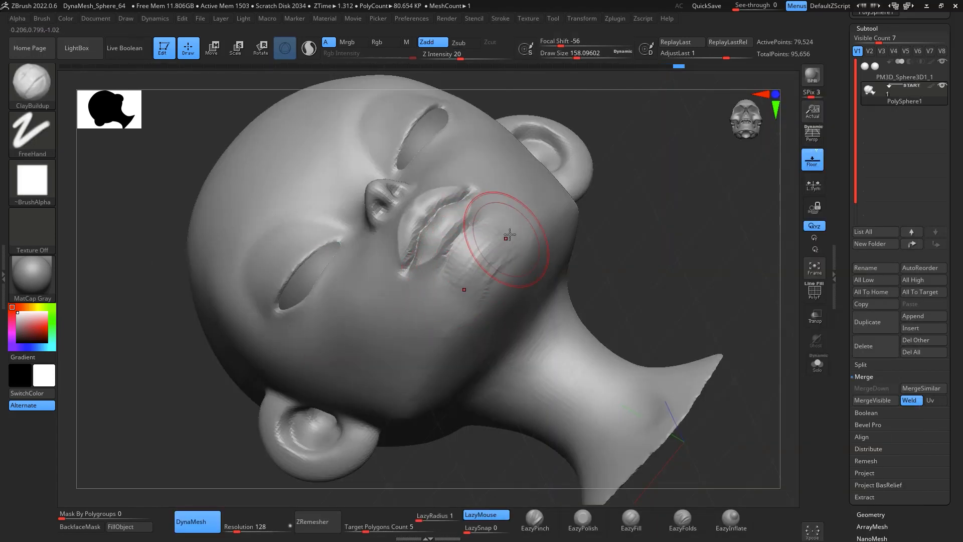
mouse_move(472, 252)
mouse_down()
mouse_move(486, 262)
mouse_move(482, 279)
mouse_move(482, 239)
mouse_up()
Step: Pull the area below the lower lip with the Move brush at a draw size of about 192
shift+drag(648, 234, 686, 228)
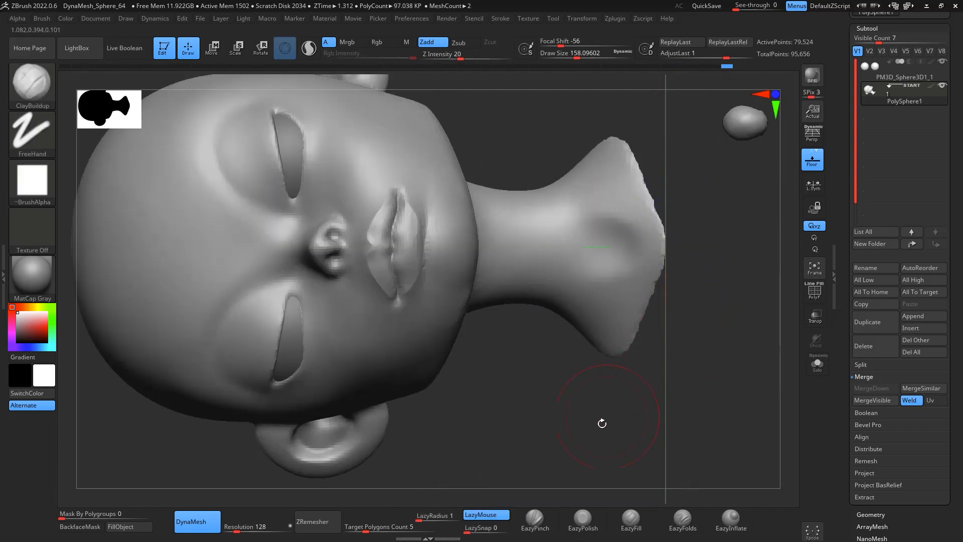
drag(602, 424, 671, 301)
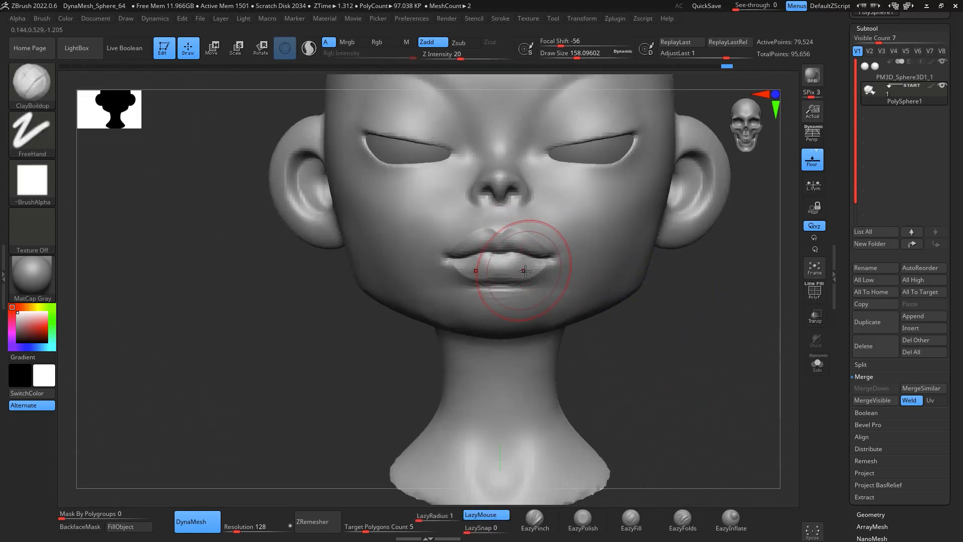
key(space)
drag(526, 271, 530, 272)
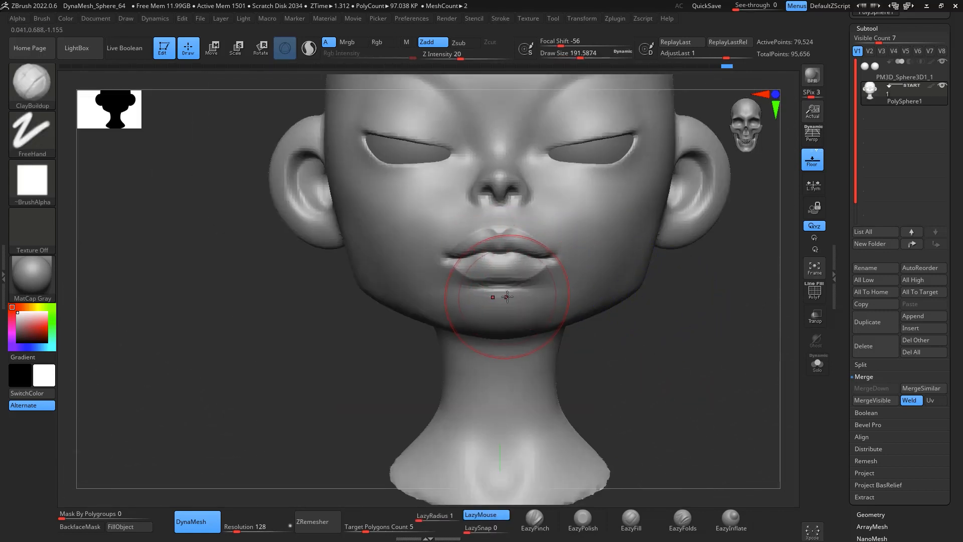
key(b)
key(m)
key(v)
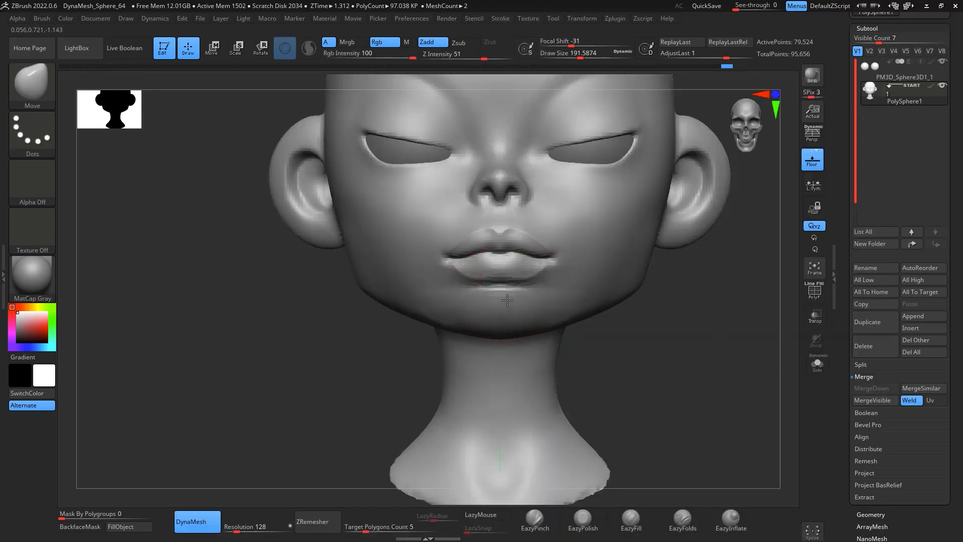
drag(510, 299, 510, 295)
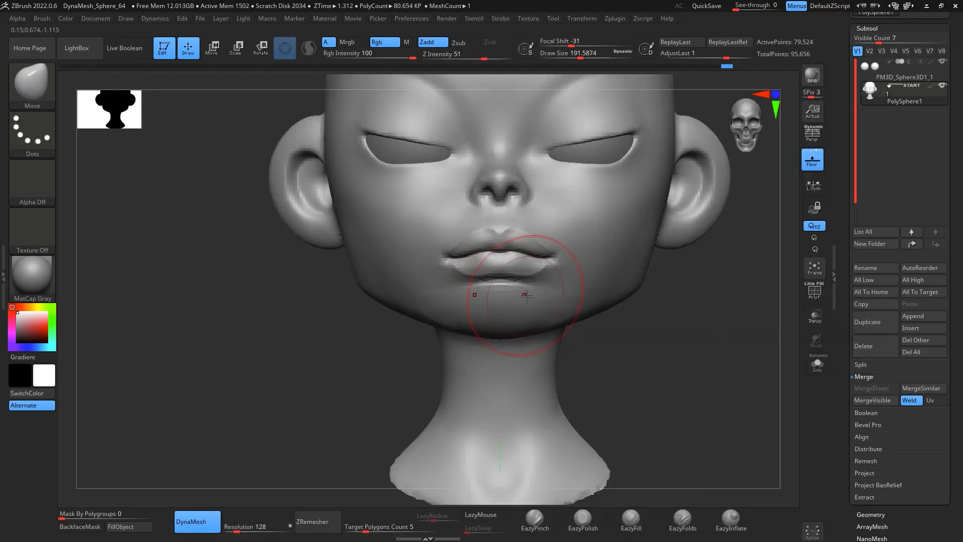
Step: Turn on perspective view and check the face from the side and front
drag(647, 369, 507, 323)
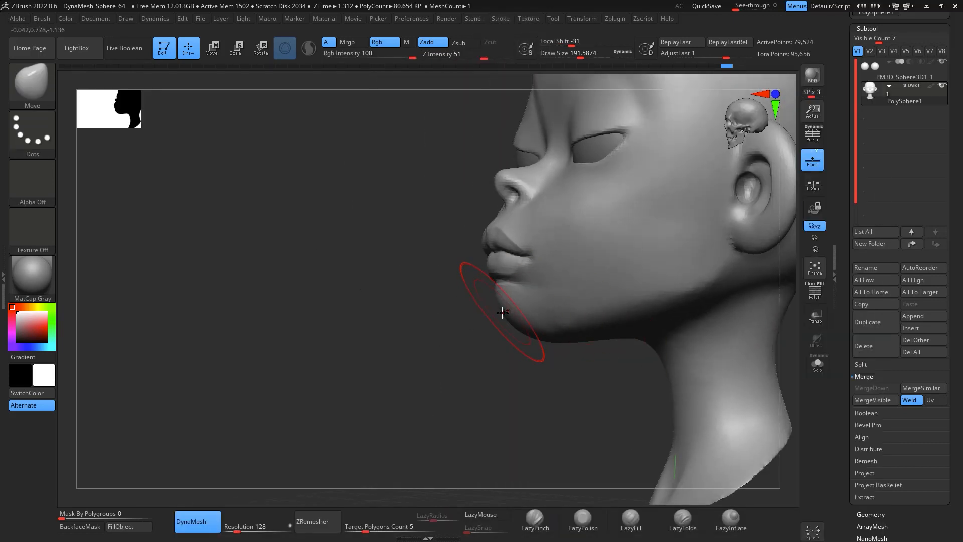
key(shift)
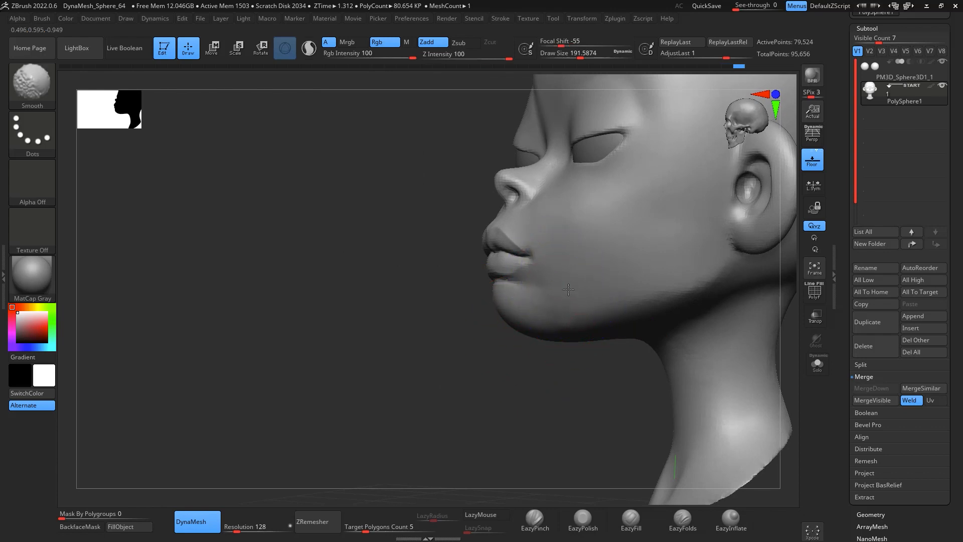
mouse_move(490, 421)
mouse_down()
mouse_move(649, 309)
mouse_move(665, 285)
mouse_move(653, 284)
mouse_up()
key(space)
key(space)
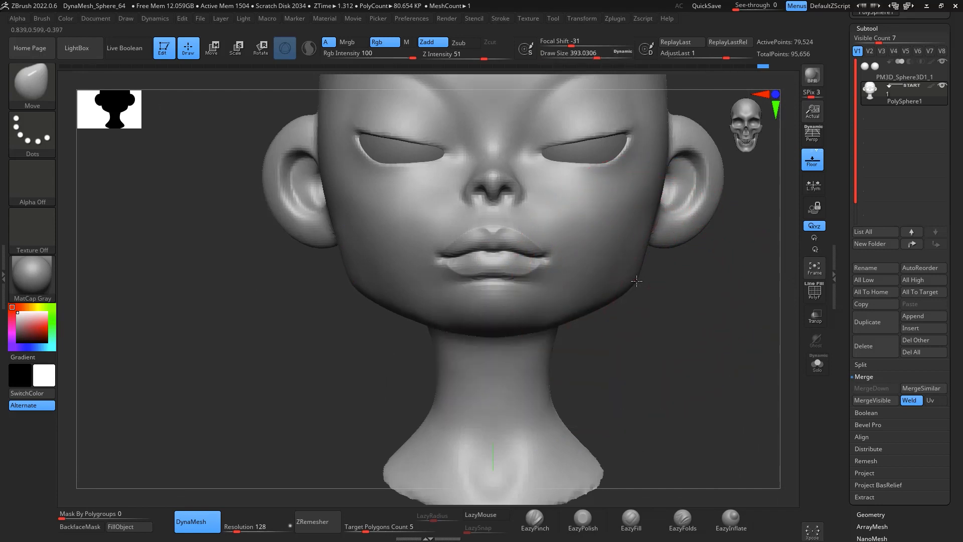
click(811, 142)
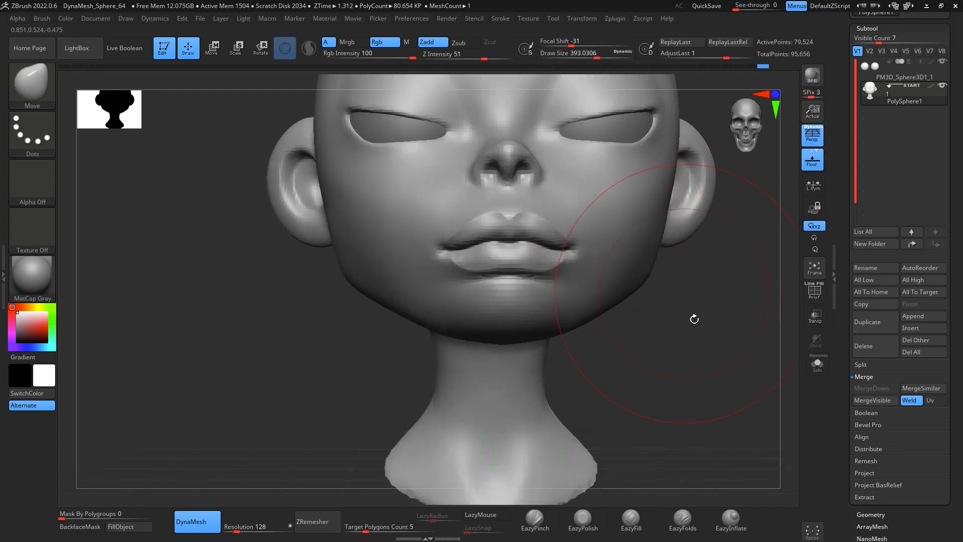
mouse_move(695, 319)
alt+mouse_down()
mouse_move(714, 281)
mouse_move(692, 305)
mouse_move(697, 316)
mouse_move(586, 333)
mouse_move(604, 396)
mouse_move(731, 350)
alt+mouse_up()
Step: Reshape the upper lip and its corners with Move brush strokes at a draw size of about 68
key(space)
drag(546, 276, 523, 276)
mouse_move(675, 321)
shift+mouse_down()
mouse_move(688, 359)
mouse_move(630, 299)
shift+mouse_up()
key(space)
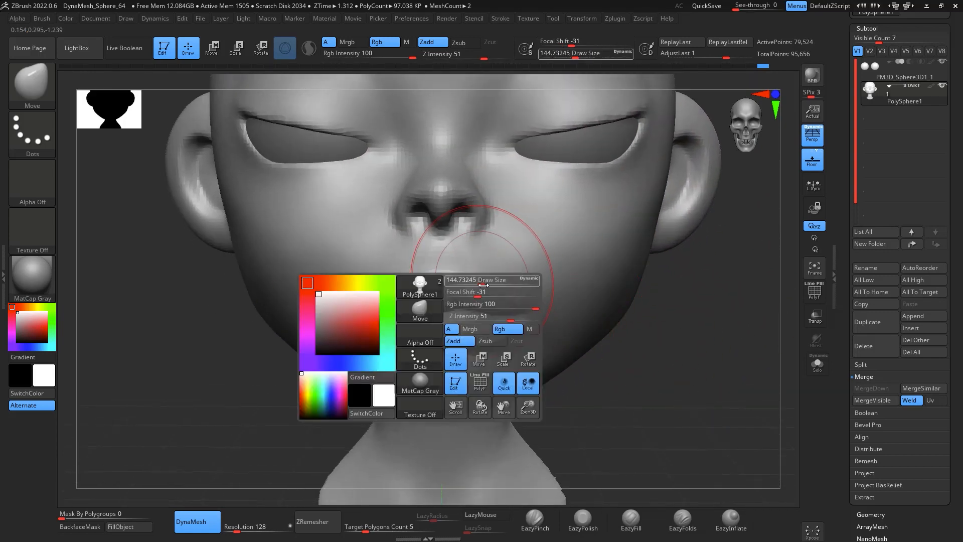
drag(483, 284, 460, 284)
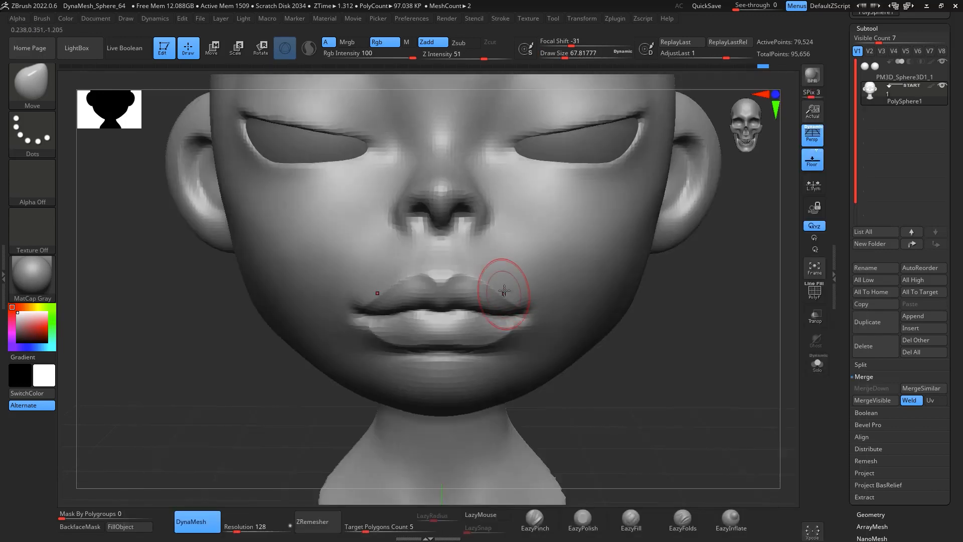
drag(469, 272, 467, 265)
drag(444, 266, 443, 274)
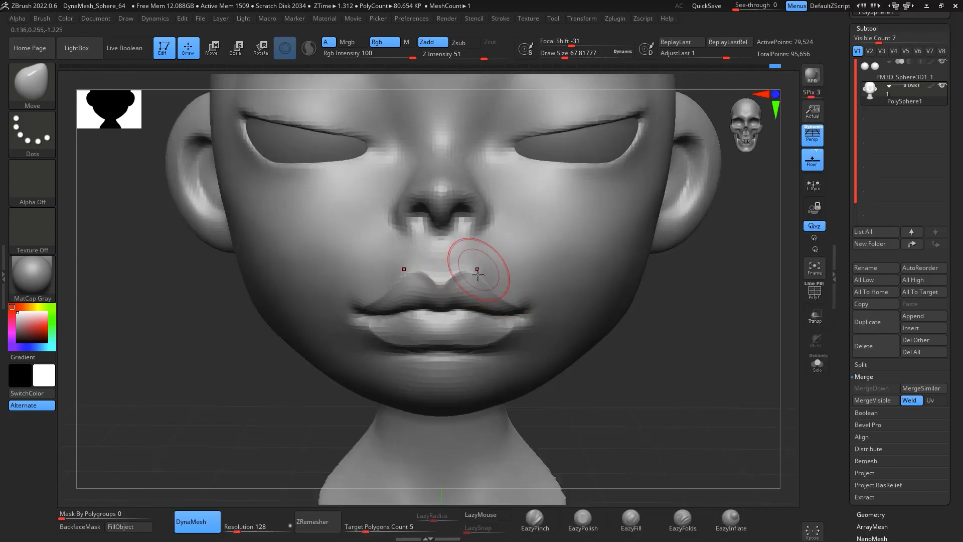
drag(514, 301, 519, 306)
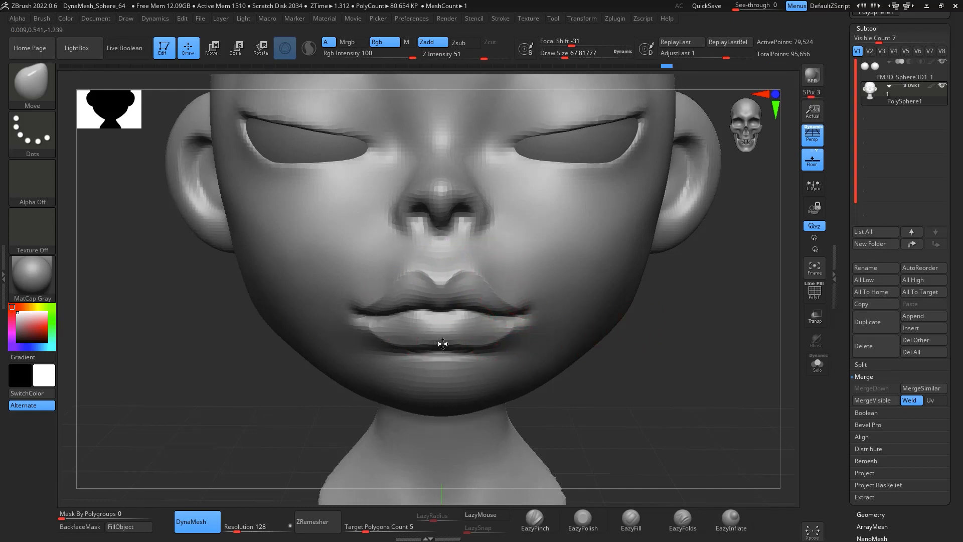
Step: Mask the area between the nose and the upper lip with a MaskPen stroke
key(space)
drag(449, 343, 439, 348)
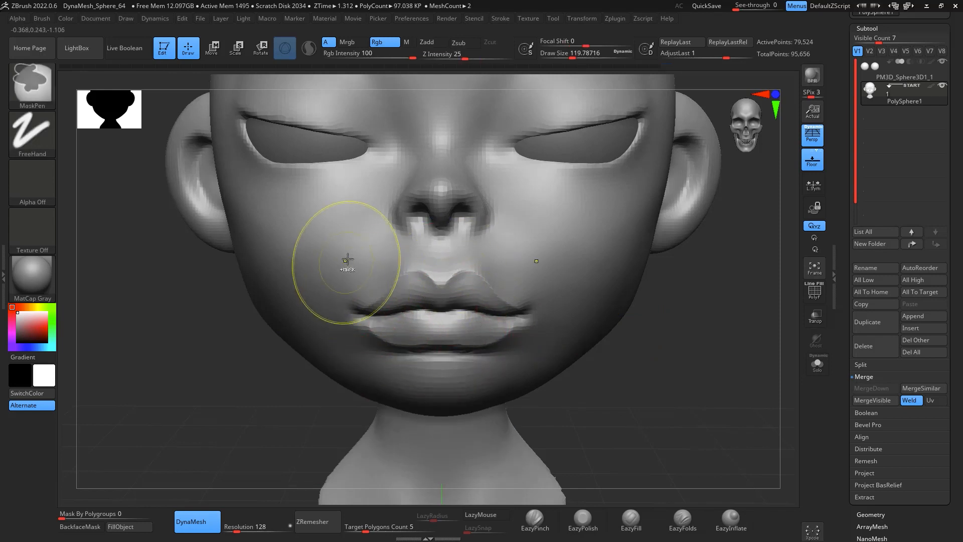
ctrl+drag(344, 258, 342, 316)
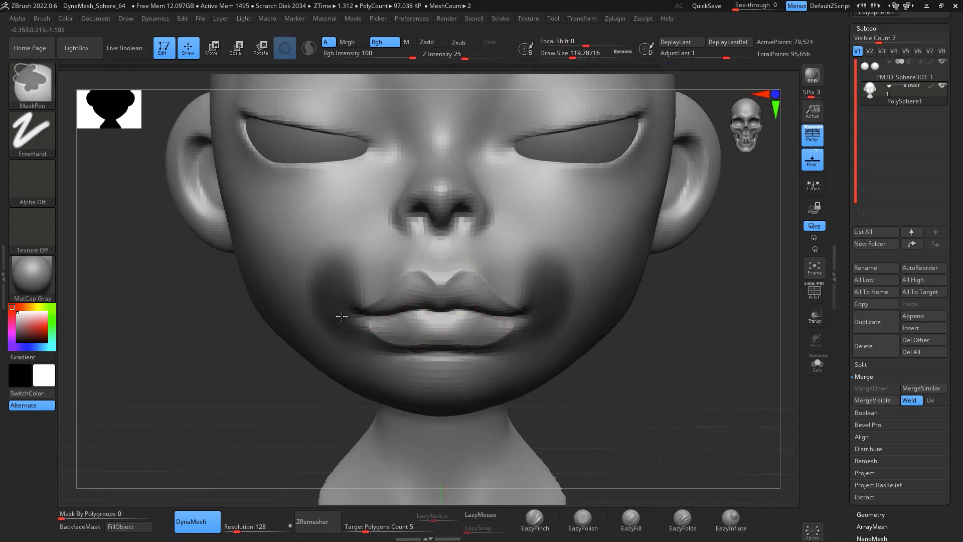
click(36, 127)
click(191, 166)
mouse_move(350, 229)
ctrl+mouse_down()
mouse_move(320, 246)
mouse_move(349, 314)
mouse_move(441, 316)
mouse_move(469, 311)
mouse_move(555, 231)
ctrl+mouse_up()
Step: Shape the lower lip with the Move brush at a draw size of about 90, checking it from the side and below
key(b)
key(m)
key(v)
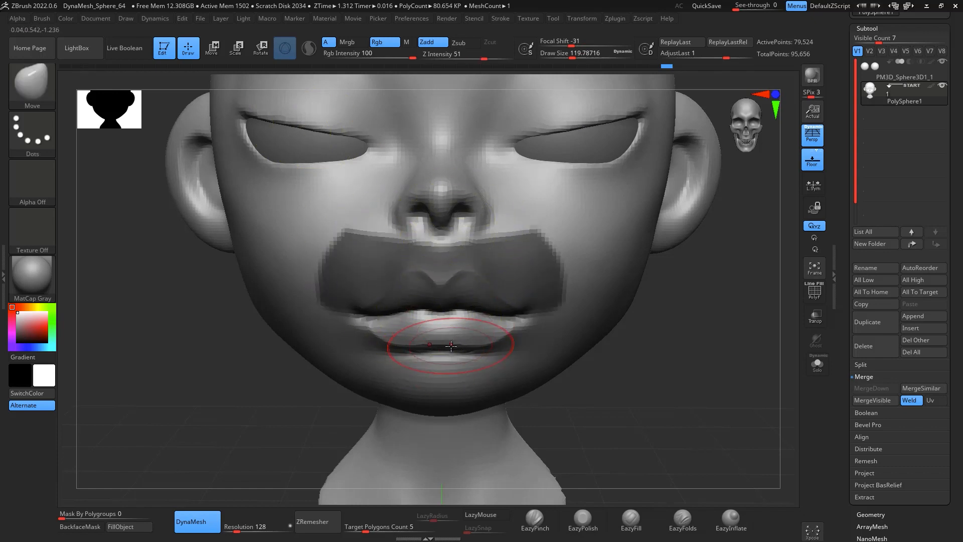
key(space)
drag(453, 345, 448, 346)
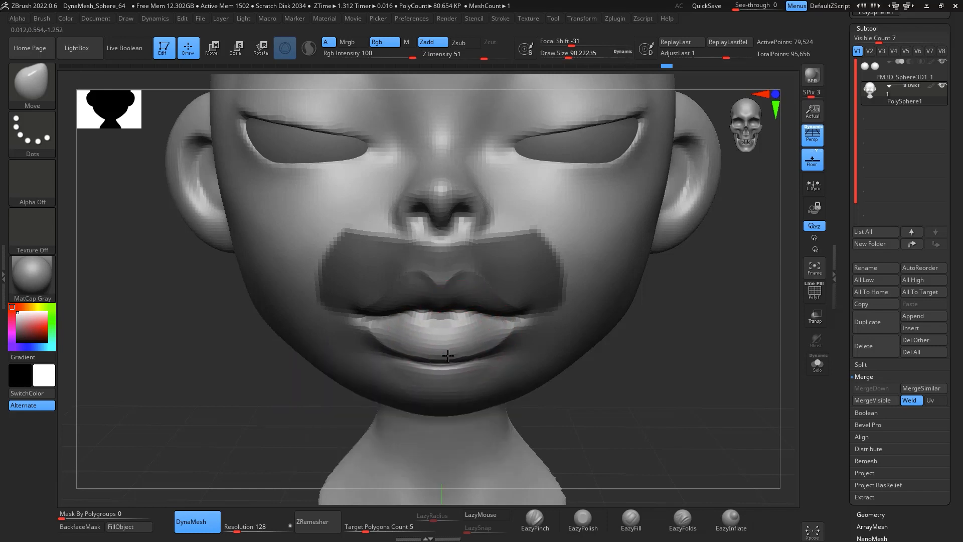
mouse_move(665, 333)
mouse_down()
mouse_move(748, 319)
mouse_move(783, 326)
mouse_up()
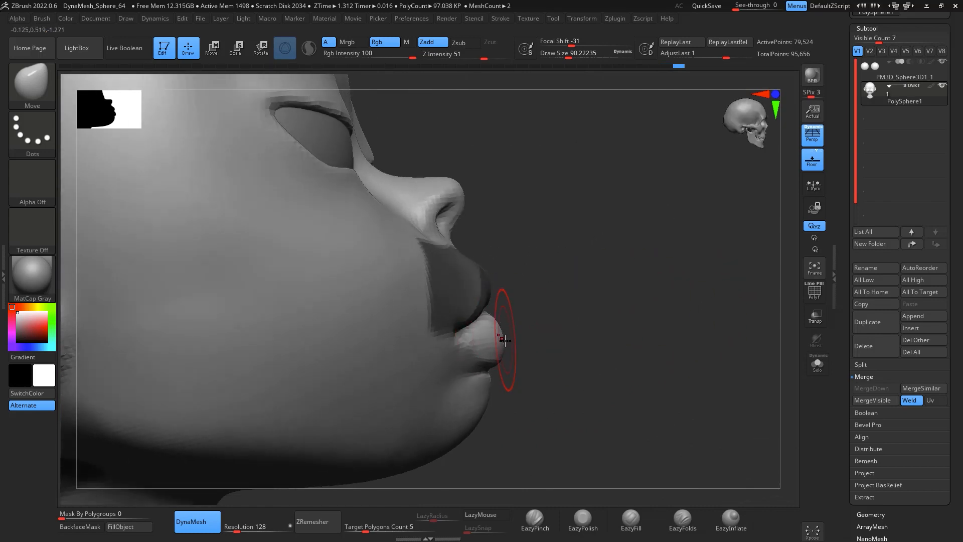
drag(617, 271, 551, 296)
mouse_move(658, 290)
mouse_down()
mouse_move(640, 281)
mouse_move(635, 235)
mouse_up()
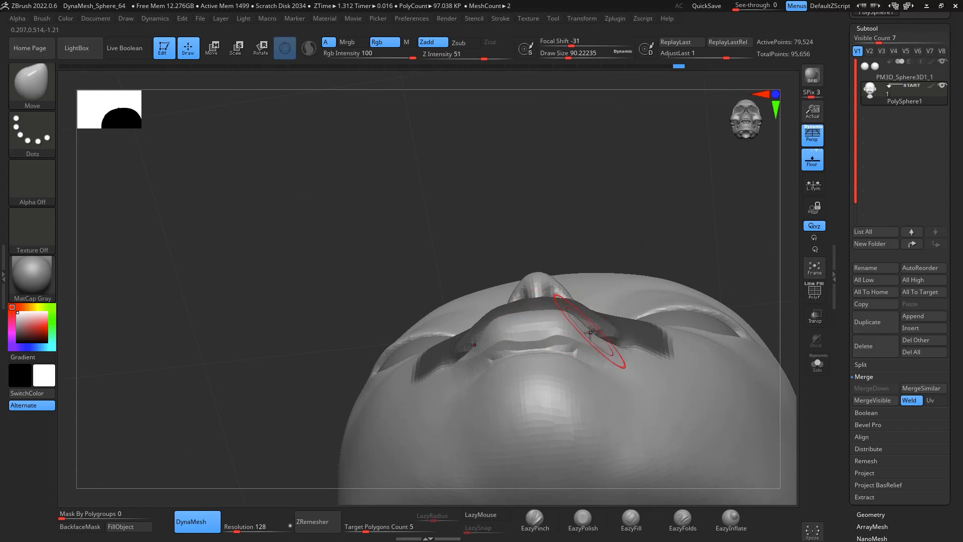
shift+drag(669, 199, 709, 337)
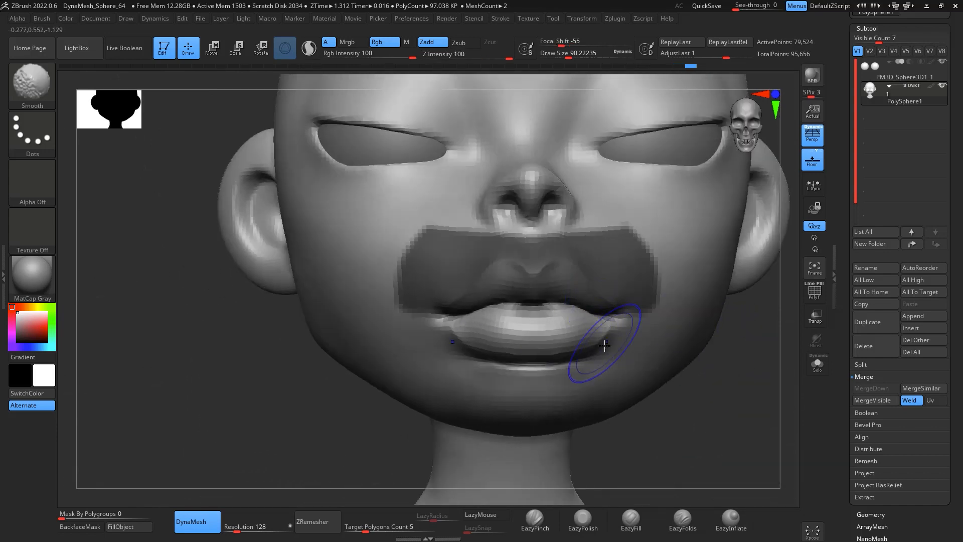
Step: Clear the mask and set the Move brush draw size to about 212 for the front view
mouse_move(695, 441)
alt+mouse_down()
mouse_move(691, 368)
mouse_move(656, 323)
mouse_move(680, 282)
mouse_move(667, 351)
alt+mouse_up()
key(space)
key(space)
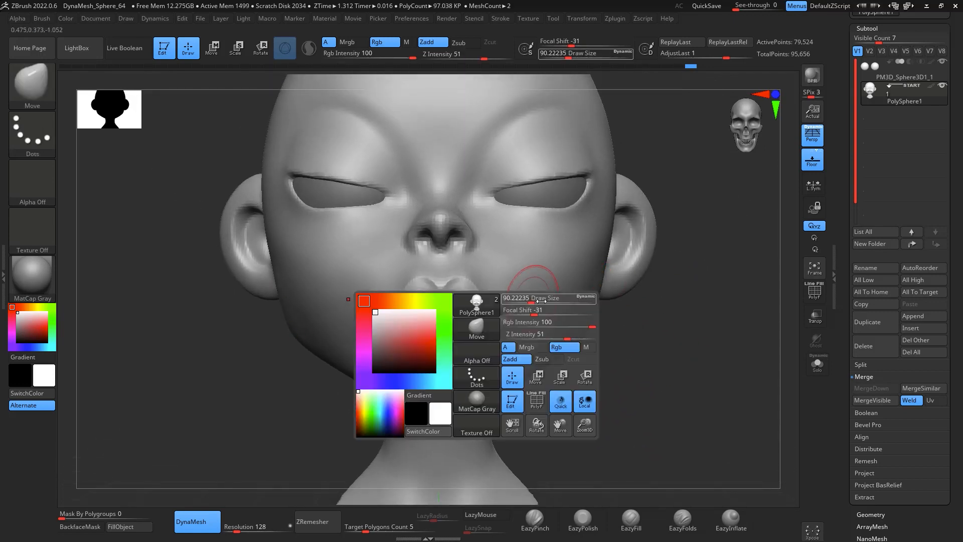
mouse_move(619, 327)
mouse_down()
mouse_move(657, 285)
mouse_move(497, 319)
mouse_up()
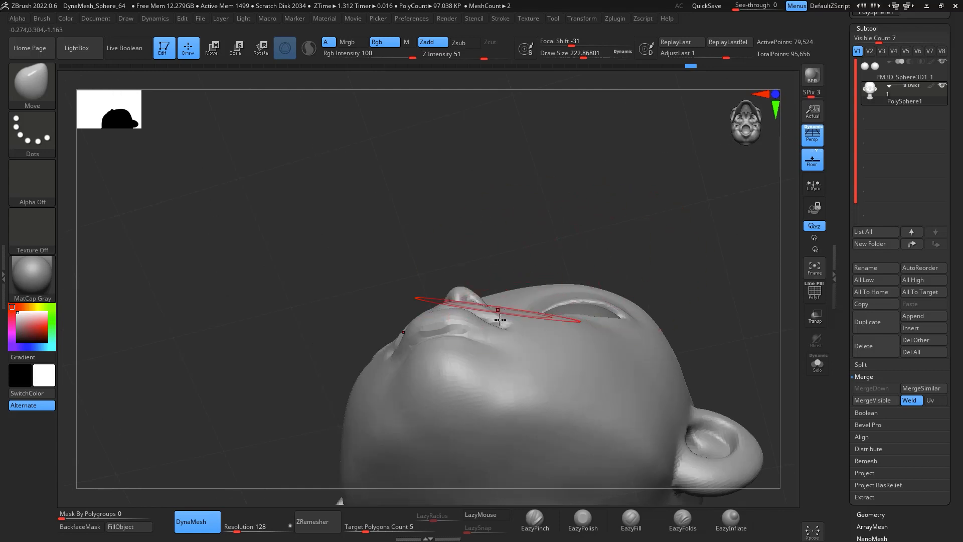
key(space)
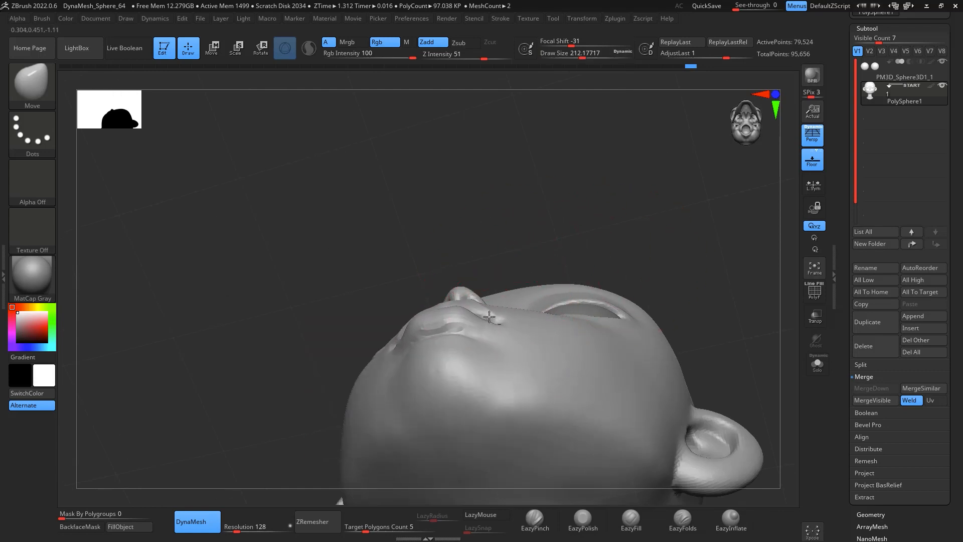
shift+drag(567, 200, 497, 311)
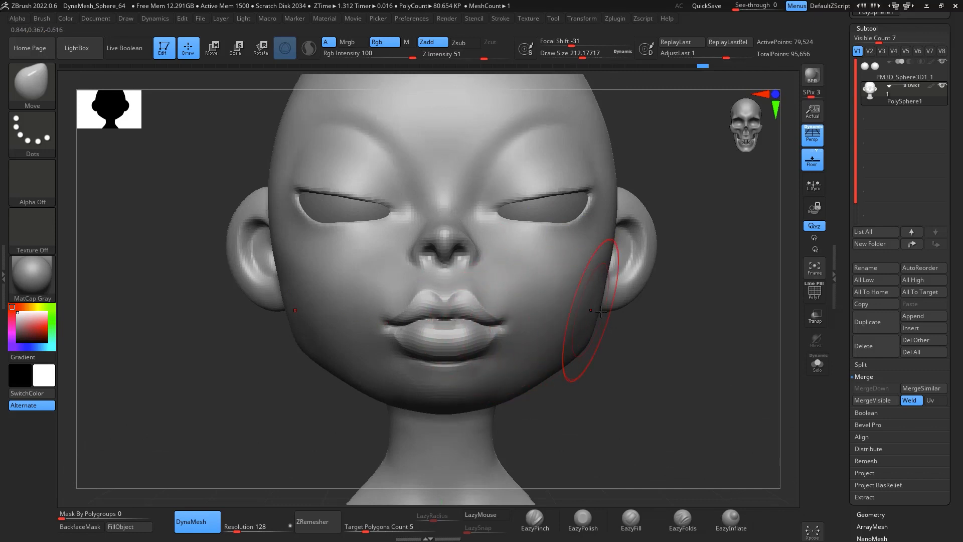
Step: Reshape the cheek with Move and Smooth brush strokes, checking it from the side and front
drag(602, 311, 524, 294)
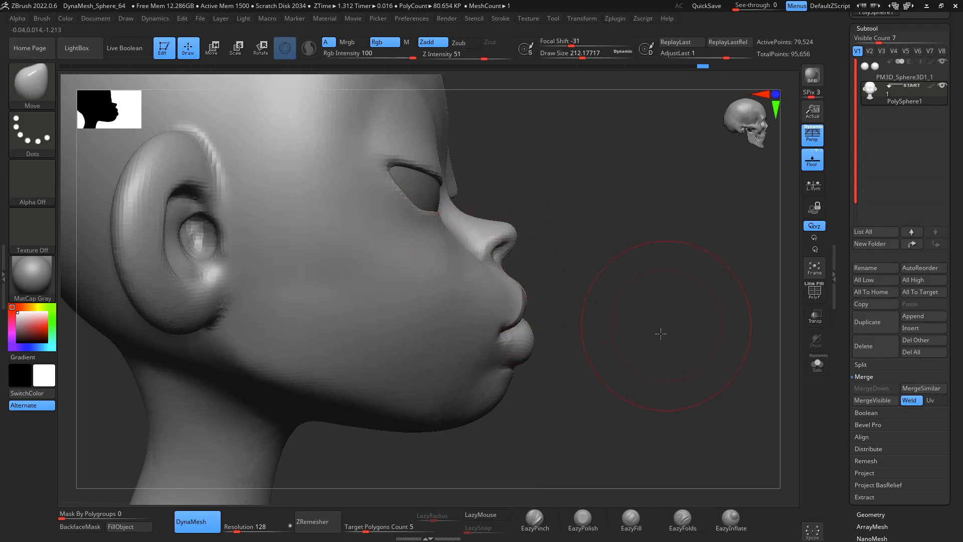
mouse_move(661, 333)
mouse_down()
mouse_move(733, 387)
mouse_move(635, 420)
mouse_move(641, 368)
mouse_move(594, 383)
mouse_move(480, 346)
mouse_up()
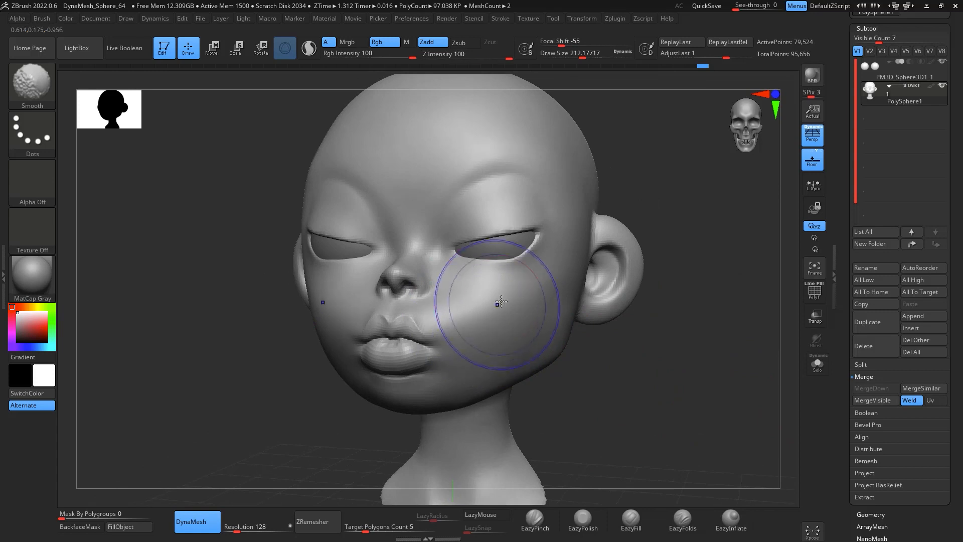
shift+drag(501, 301, 481, 312)
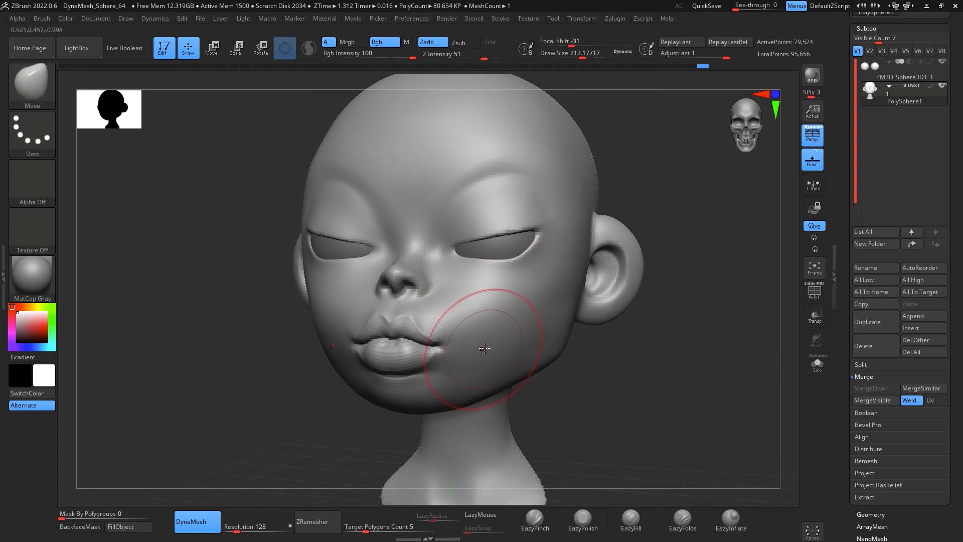
key(space)
key(space)
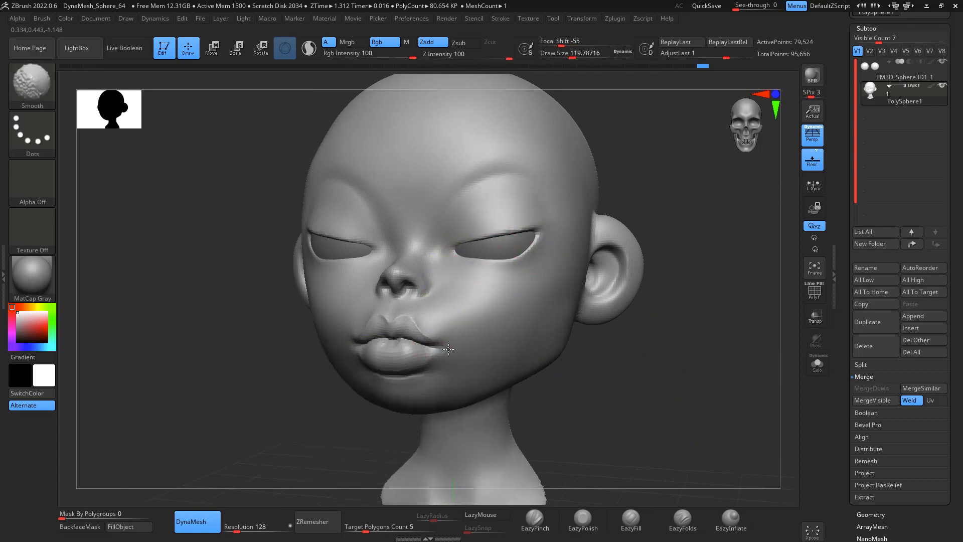
shift+drag(471, 326, 482, 352)
shift+drag(567, 379, 598, 382)
mouse_move(597, 344)
mouse_down()
mouse_move(647, 351)
mouse_move(612, 371)
mouse_move(595, 361)
mouse_up()
Step: Build up volume on the cheek with ClayBuildup brush strokes
click(632, 519)
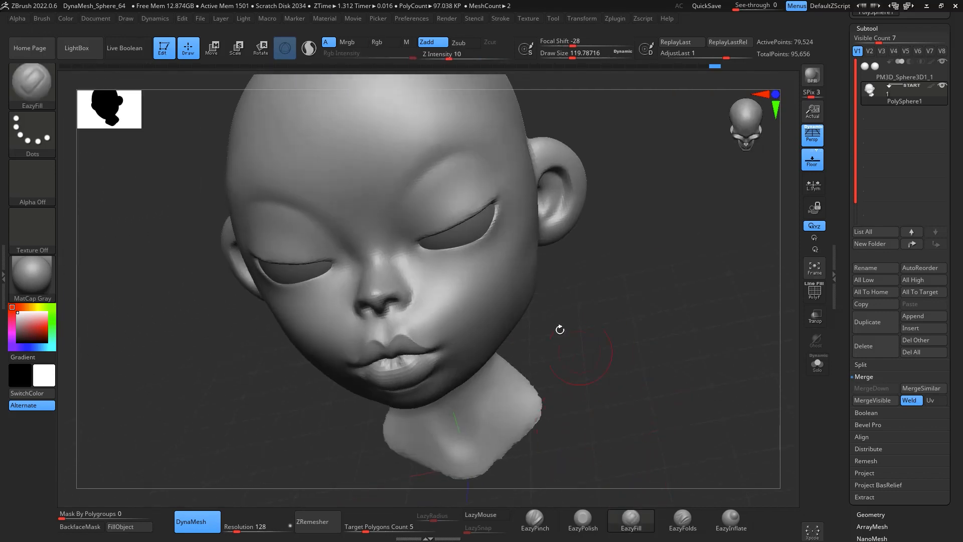
key(space)
drag(609, 292, 499, 232)
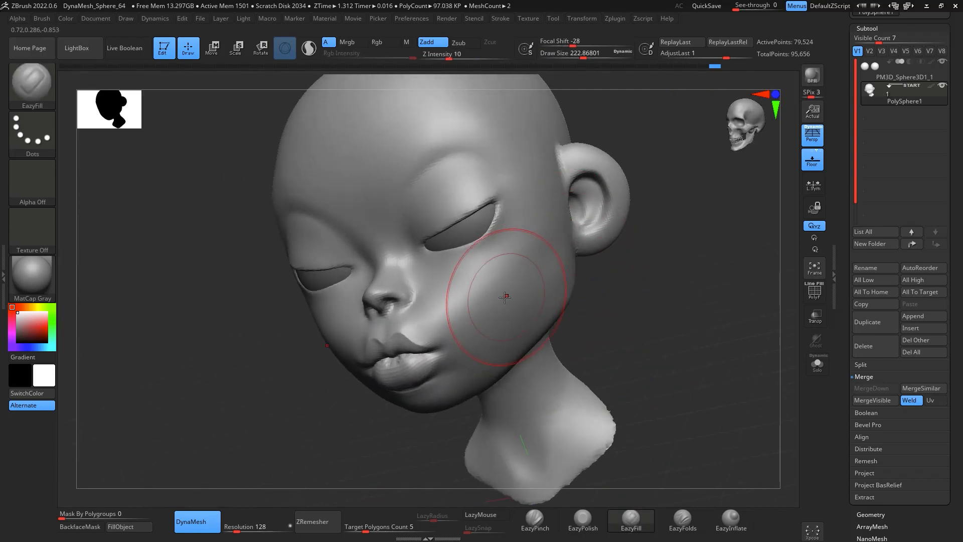
key(b)
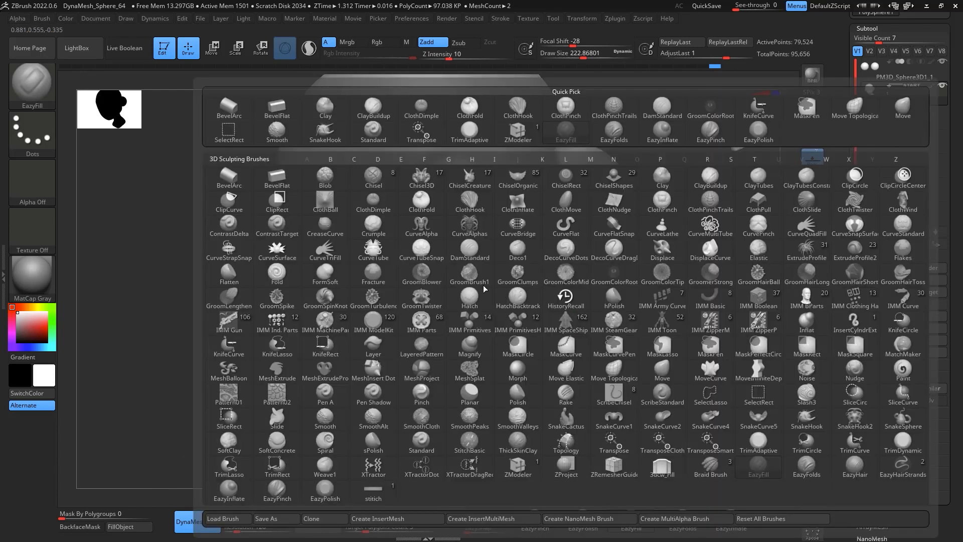
key(c)
key(b)
drag(520, 276, 494, 322)
mouse_move(517, 261)
mouse_down()
mouse_move(484, 321)
mouse_move(502, 339)
mouse_up()
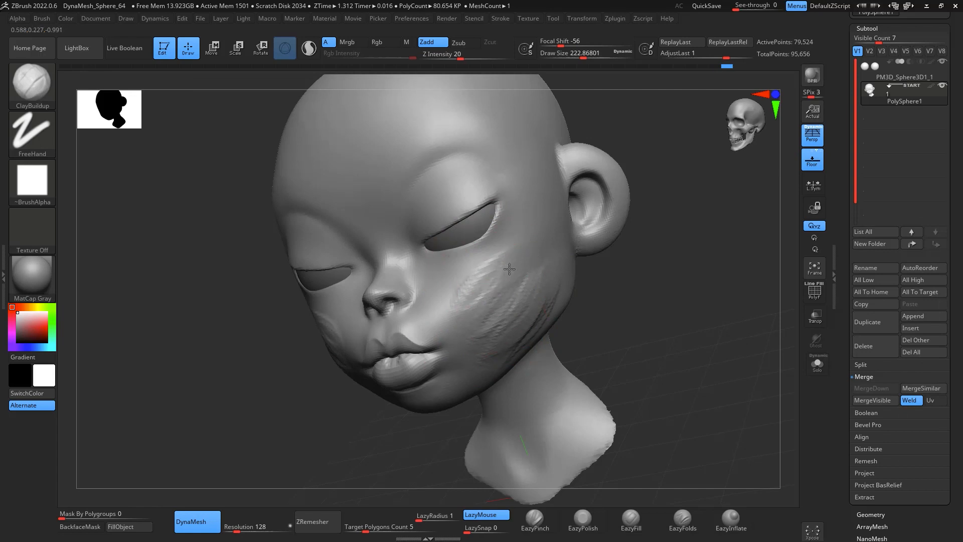
Step: Smooth the built-up cheek and review the head's shape from several angles
shift+drag(510, 269, 536, 317)
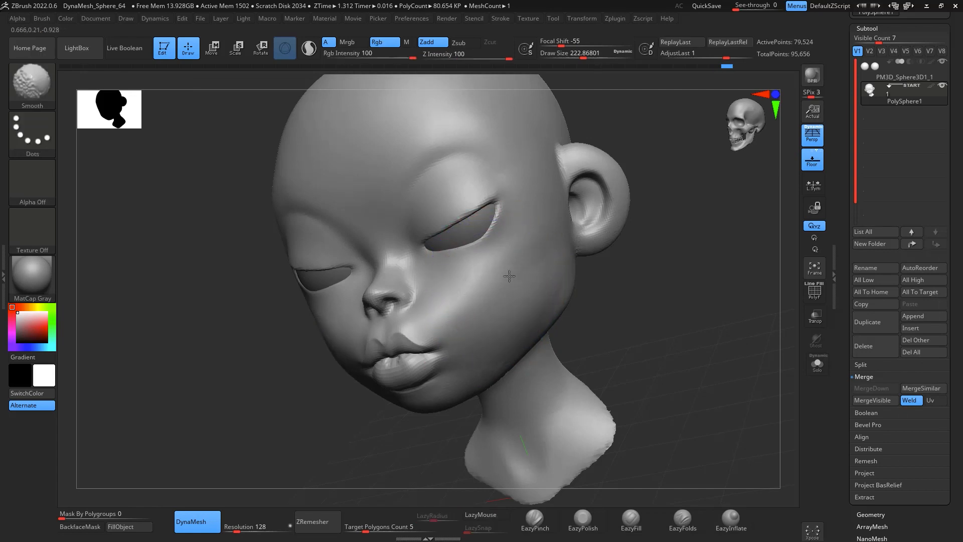
mouse_move(510, 276)
shift+mouse_down()
mouse_move(517, 304)
mouse_move(517, 293)
shift+mouse_up()
click(732, 516)
key(space)
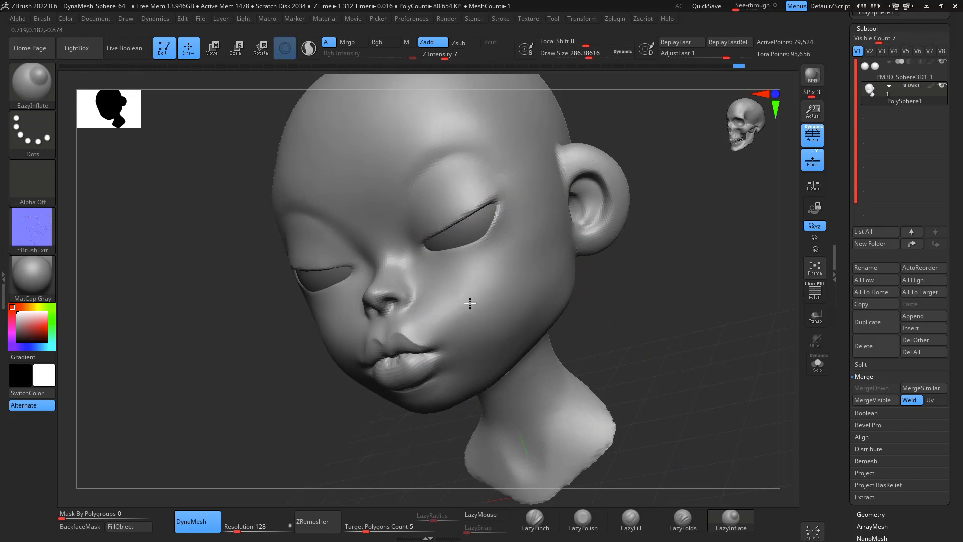
shift+drag(612, 275, 517, 281)
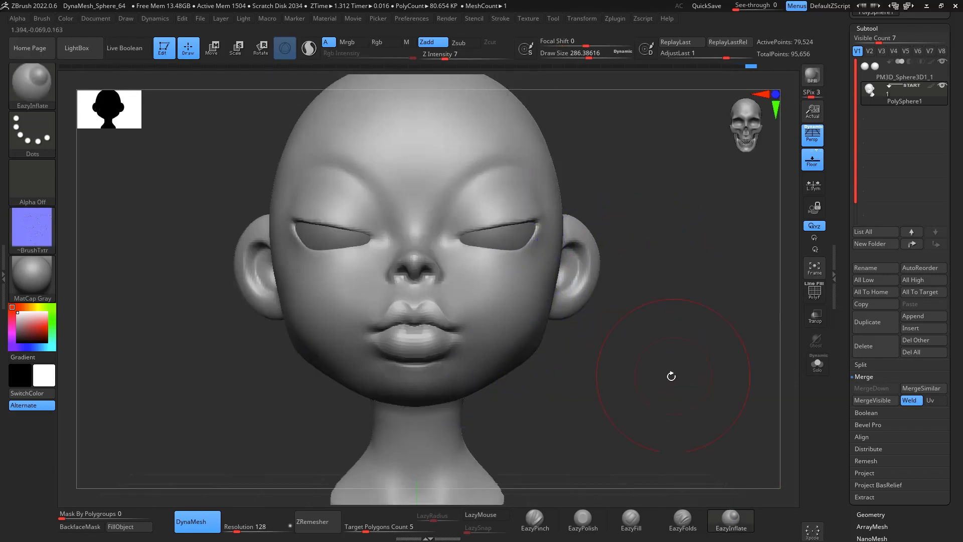
alt+drag(671, 377, 690, 299)
mouse_move(785, 372)
alt+mouse_down()
mouse_move(697, 374)
mouse_move(728, 379)
alt+mouse_up()
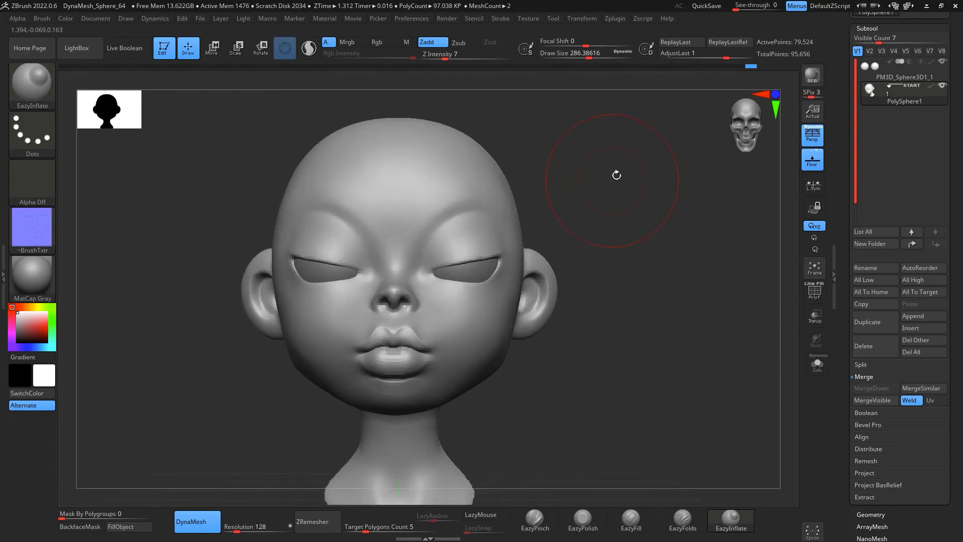
drag(638, 351, 467, 338)
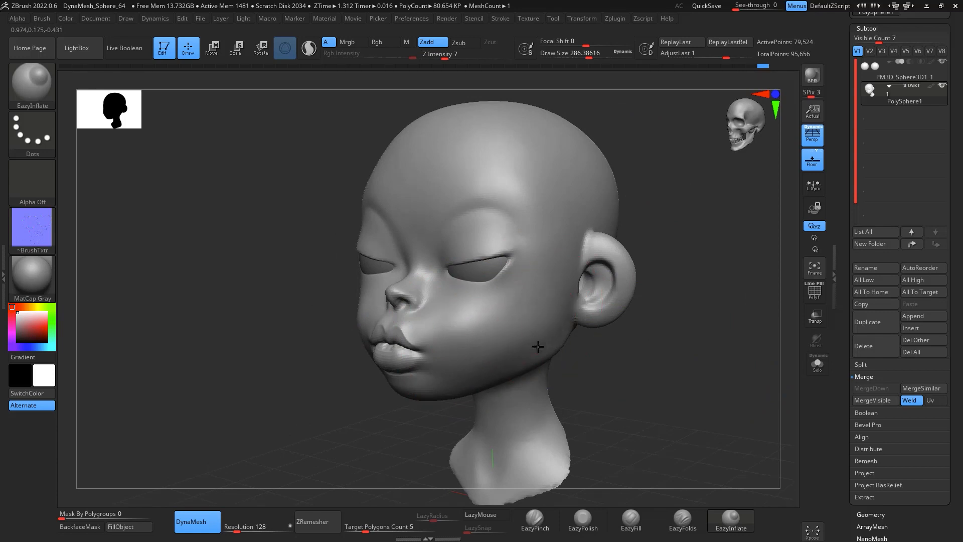
shift+drag(648, 341, 690, 377)
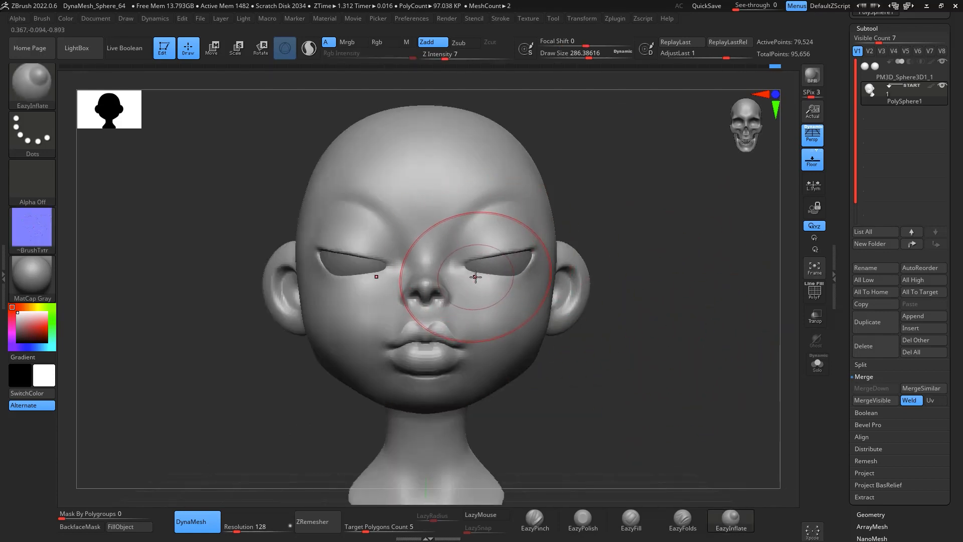
Step: Nudge the area under the eye with a small Move brush stroke, checking it from below
key(b)
key(m)
key(v)
key(space)
mouse_move(475, 277)
mouse_down()
mouse_move(460, 268)
mouse_move(466, 273)
mouse_up()
mouse_move(660, 375)
alt+mouse_down()
mouse_move(658, 293)
mouse_move(639, 247)
mouse_move(636, 256)
alt+mouse_up()
shift+drag(679, 314, 564, 239)
Step: Select the EazyInflate brush and turn off its brush texture
click(732, 518)
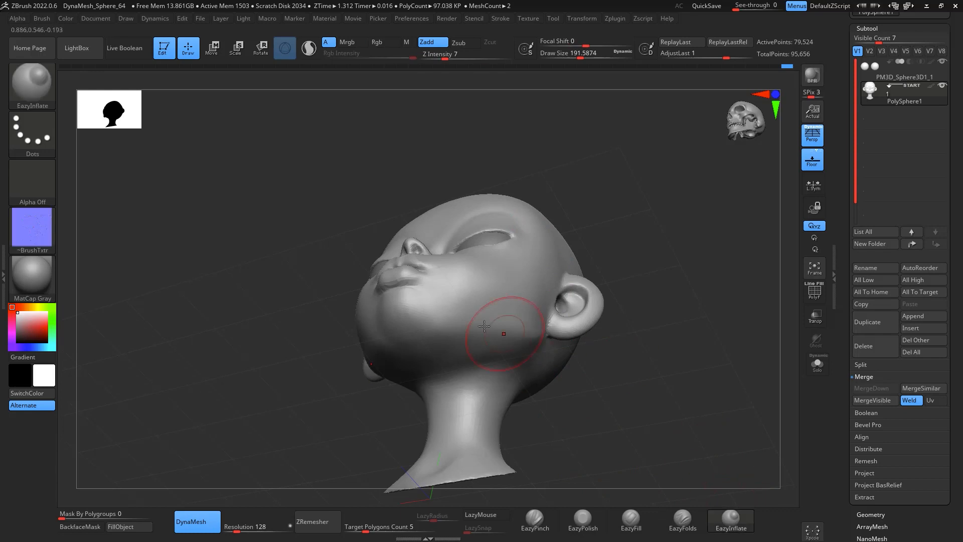
key(space)
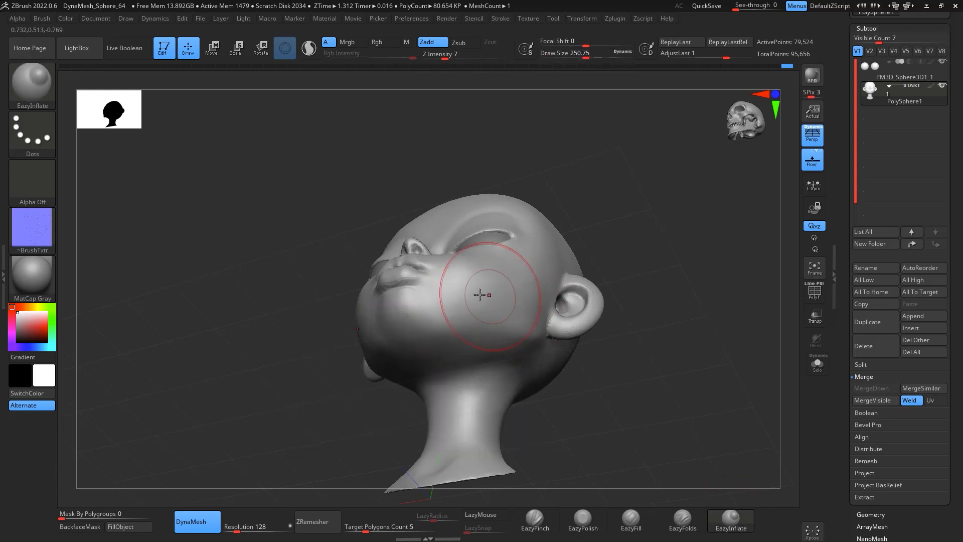
click(35, 225)
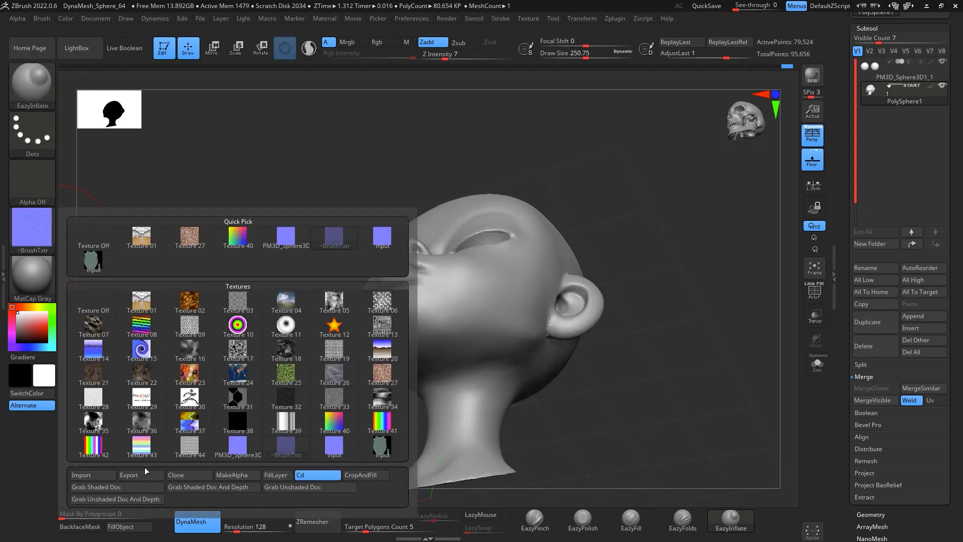
click(35, 229)
click(95, 235)
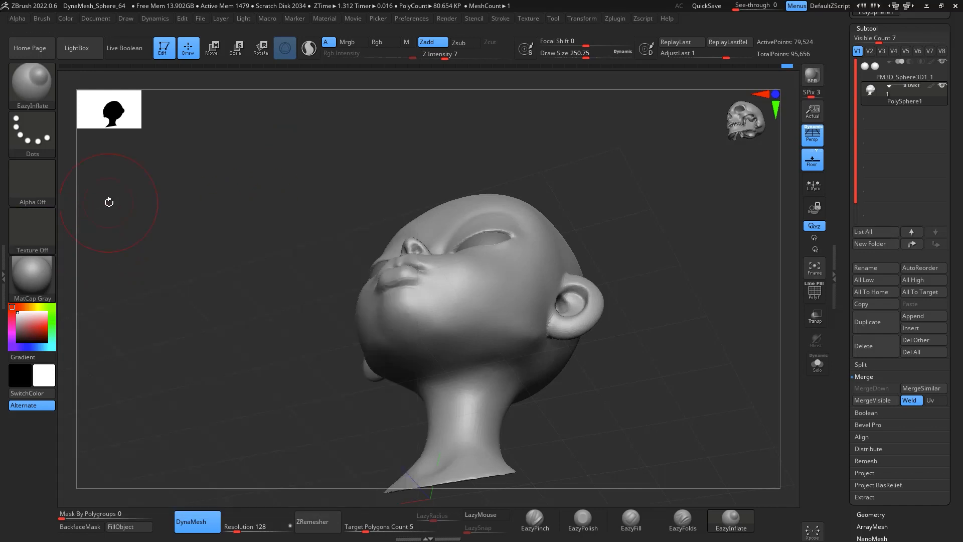
Step: Inflate and smooth the top of the head with EazyInflate and Smooth strokes
mouse_move(592, 256)
mouse_down()
mouse_move(715, 317)
mouse_move(466, 317)
mouse_move(467, 335)
mouse_move(493, 252)
mouse_up()
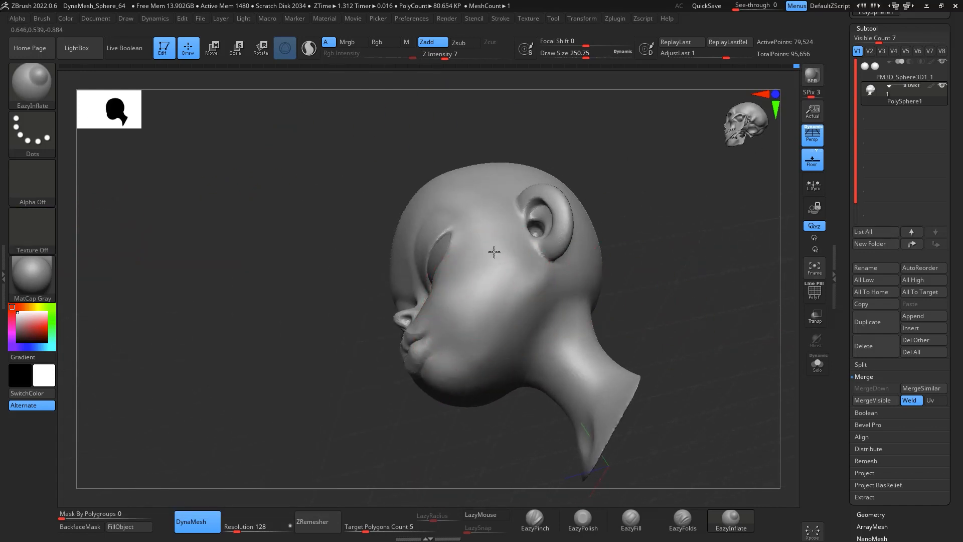
drag(639, 178, 703, 222)
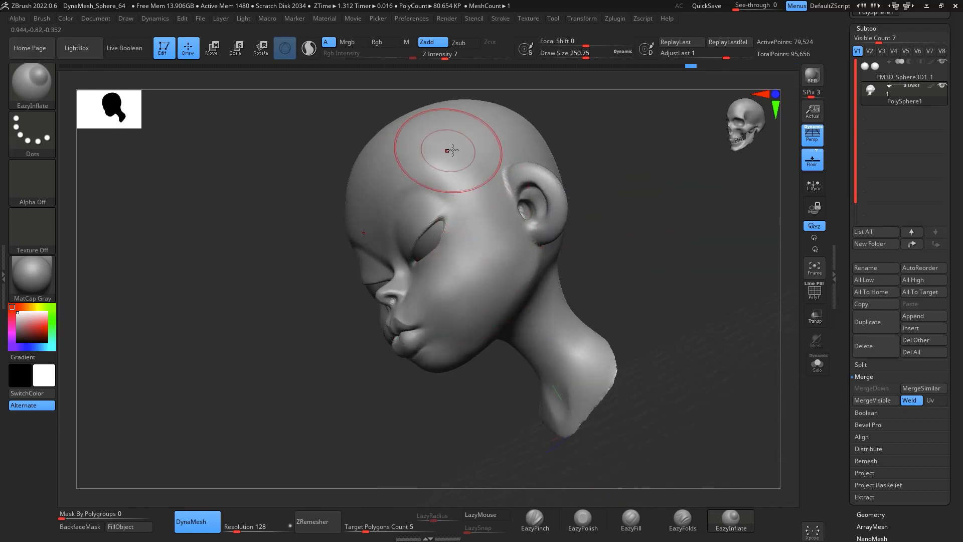
mouse_move(451, 150)
shift+mouse_down()
mouse_move(441, 154)
mouse_move(462, 150)
shift+mouse_up()
mouse_move(607, 171)
mouse_down()
mouse_move(693, 226)
mouse_move(515, 197)
mouse_up()
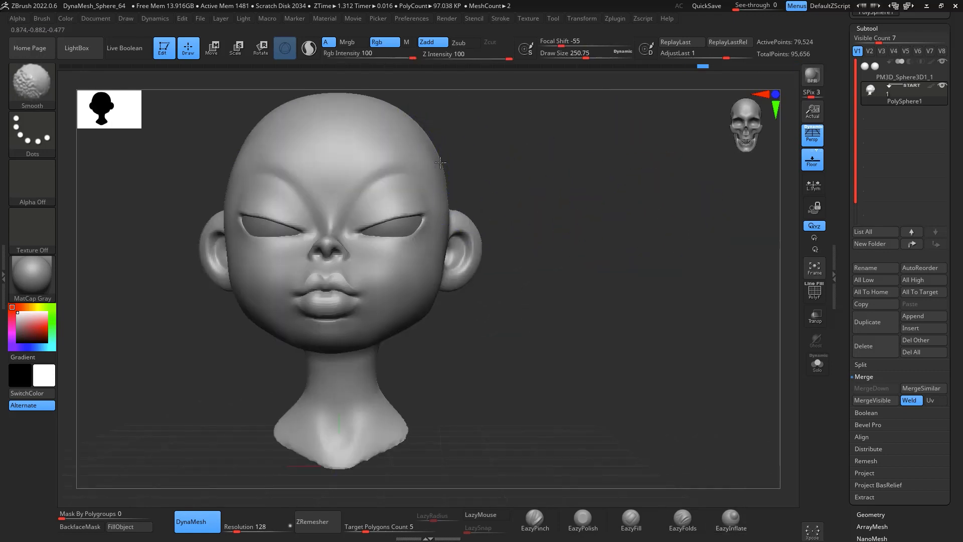
alt+drag(657, 334, 685, 362)
Step: Polish the cheeks and face surface with EazyPolish strokes, checking from the front
click(583, 521)
drag(567, 240, 544, 225)
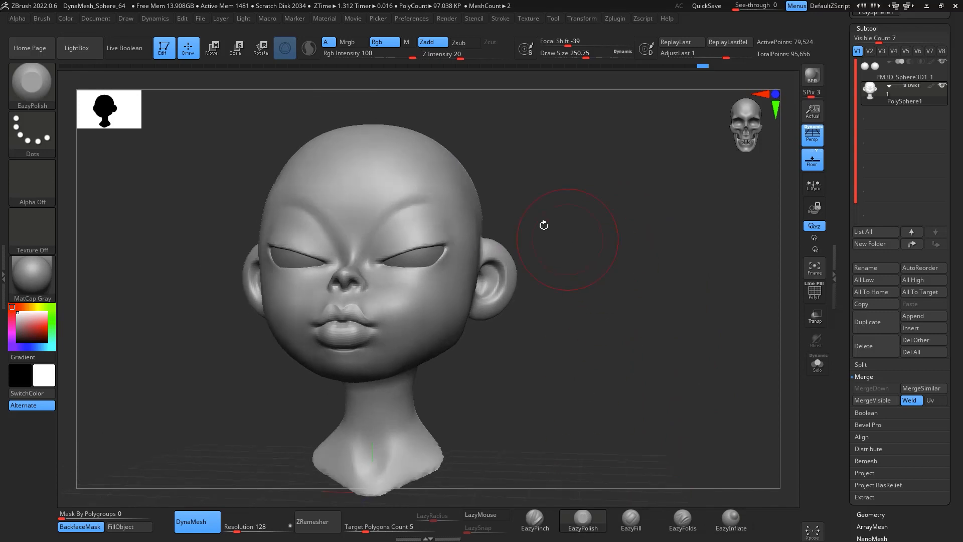
drag(470, 229, 472, 234)
shift+drag(572, 239, 550, 232)
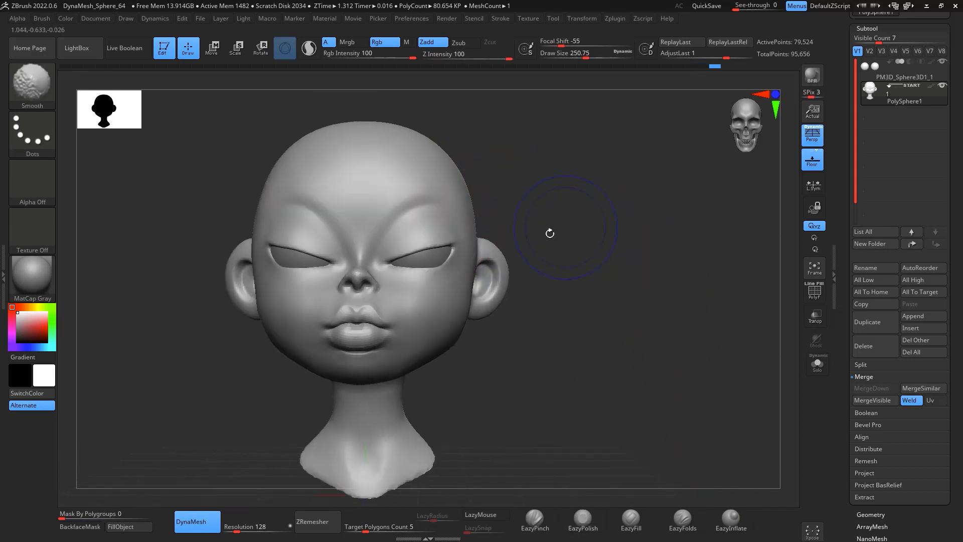
mouse_move(620, 349)
alt+mouse_down()
mouse_move(707, 361)
mouse_move(721, 326)
alt+mouse_up()
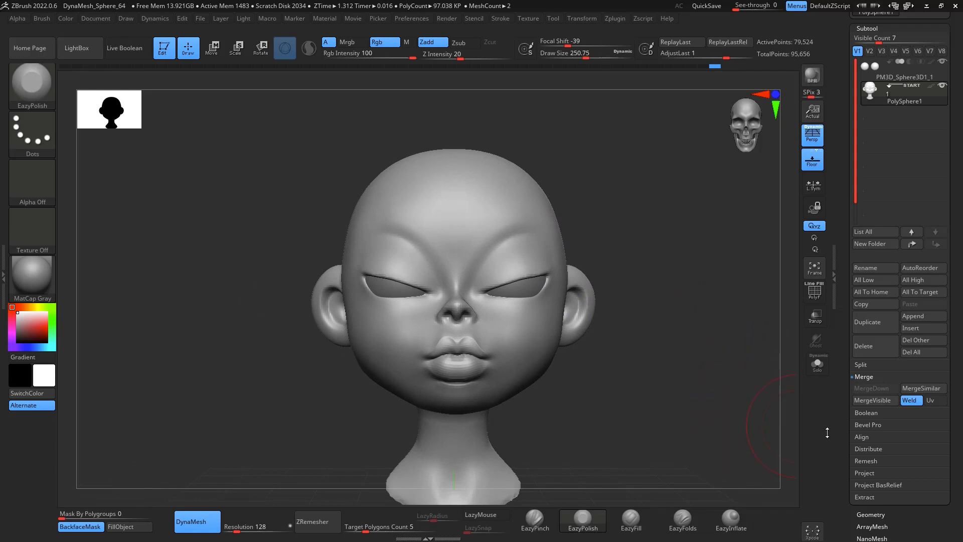
mouse_move(657, 209)
mouse_down()
mouse_move(666, 241)
mouse_move(627, 251)
mouse_move(634, 263)
mouse_up()
drag(638, 157, 564, 198)
drag(627, 221, 700, 251)
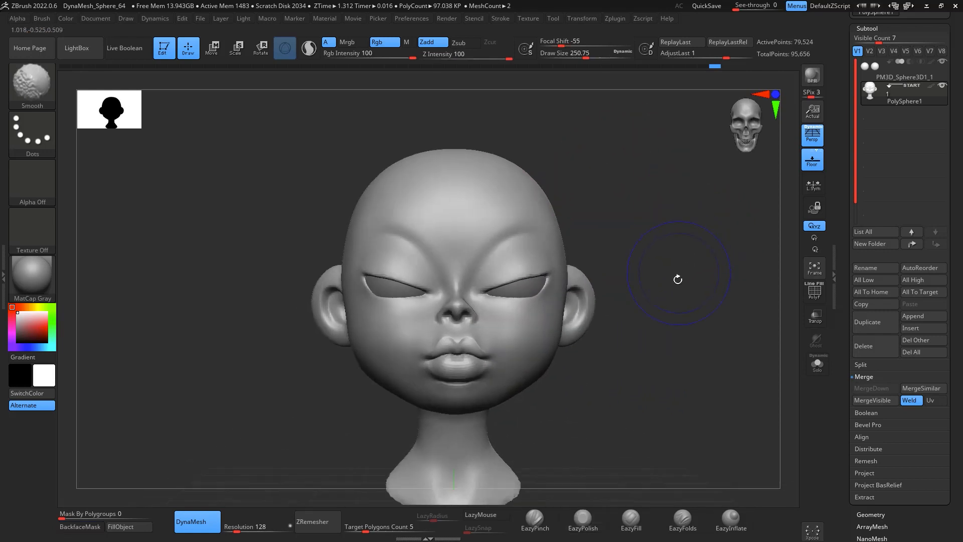
mouse_move(678, 309)
alt+mouse_down()
mouse_move(656, 243)
mouse_move(671, 252)
mouse_move(673, 310)
mouse_move(689, 305)
mouse_move(682, 318)
mouse_move(670, 313)
alt+mouse_up()
alt+drag(670, 313, 783, 271)
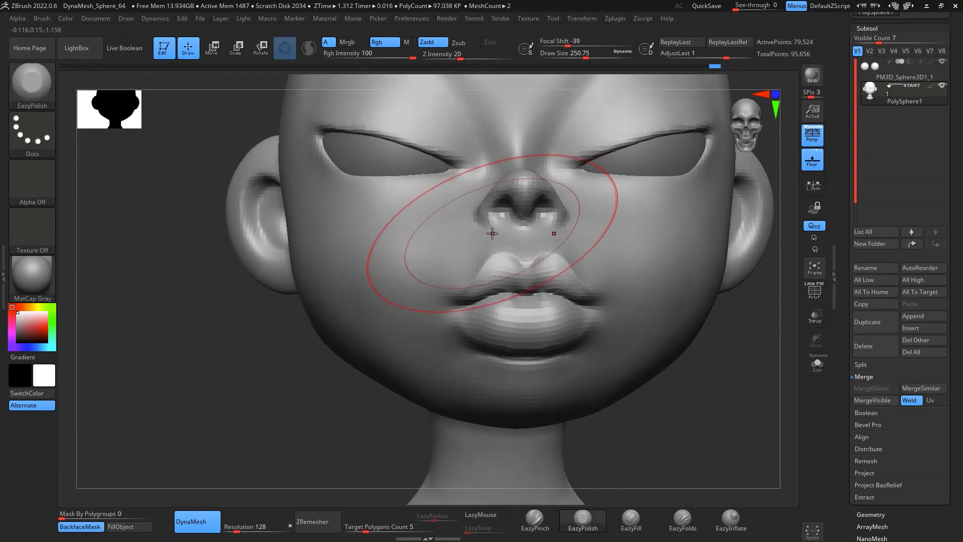
drag(681, 395, 697, 319)
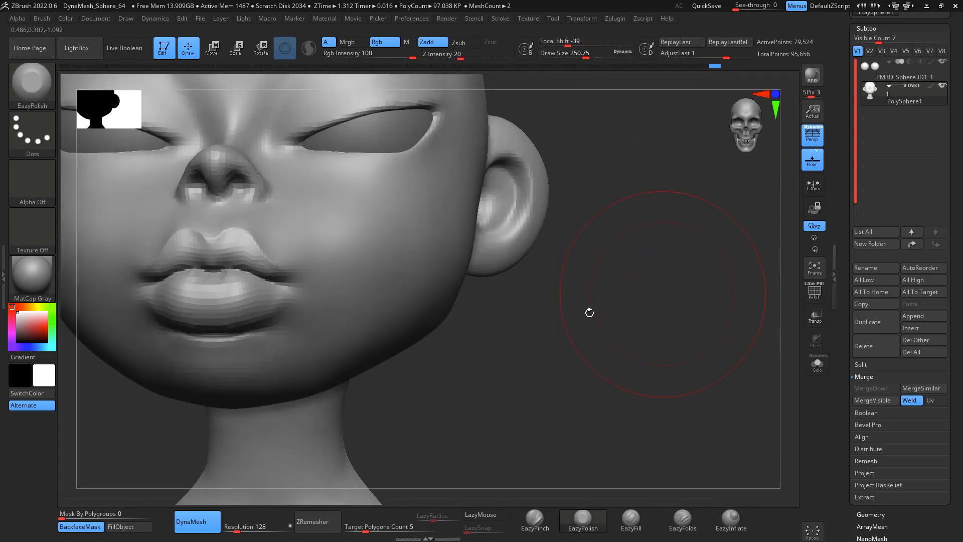
Step: Remesh the DynaMesh at a resolution of 256
click(261, 523)
text(1200)
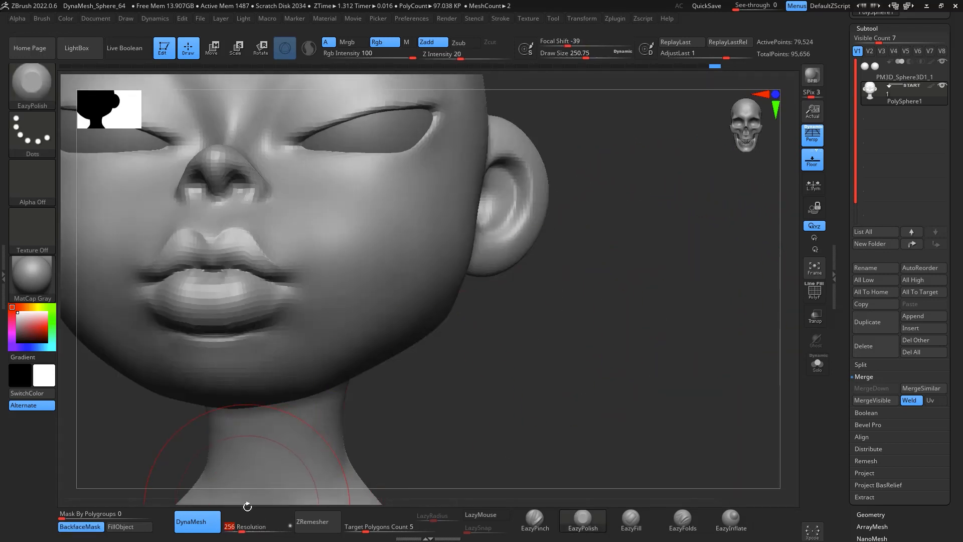
key(Return)
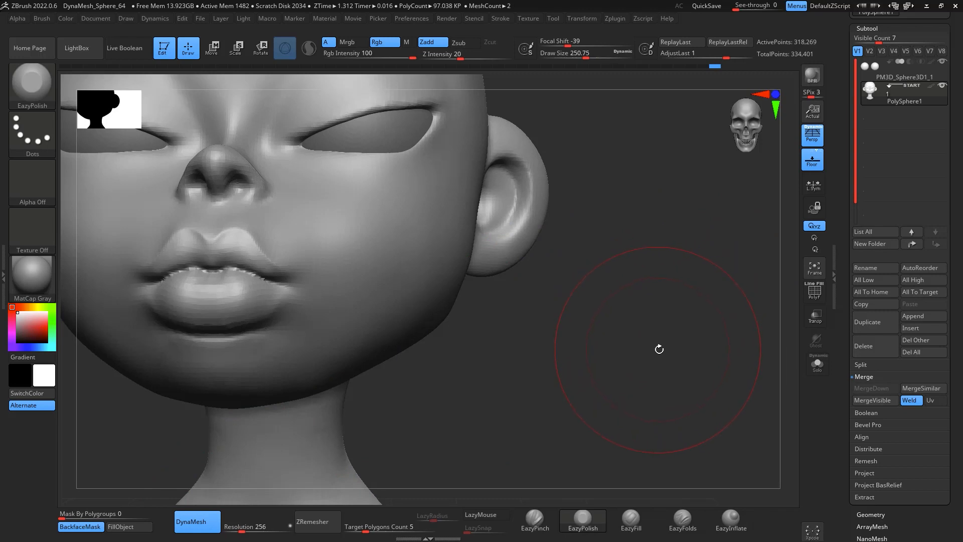
Step: Carve into the nostril with the DamStandard brush at a draw size of about 29
key(f)
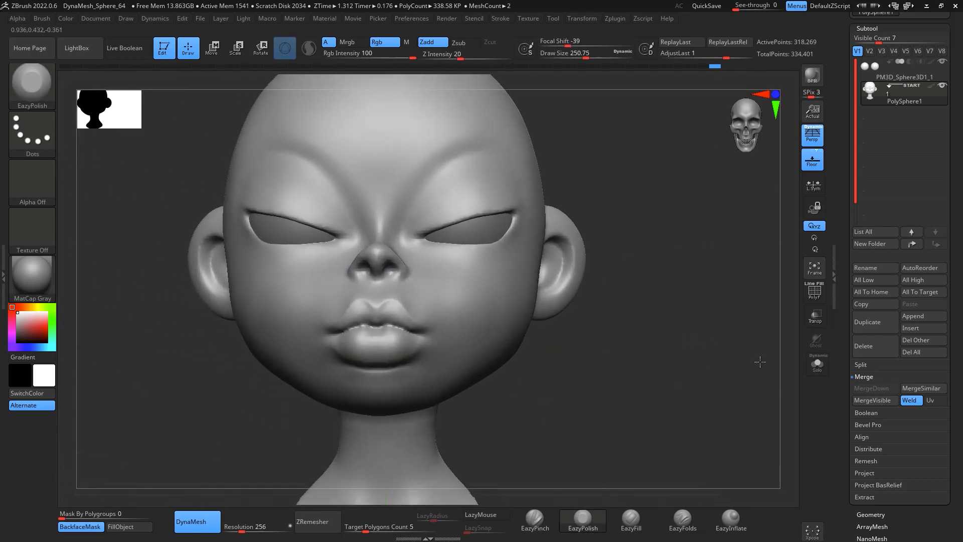
drag(688, 316, 688, 377)
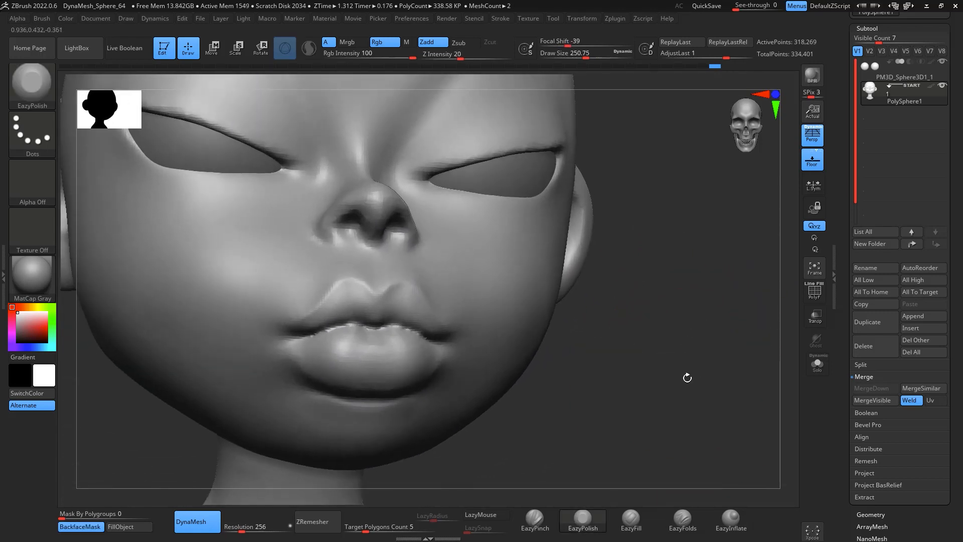
key(f)
key(b)
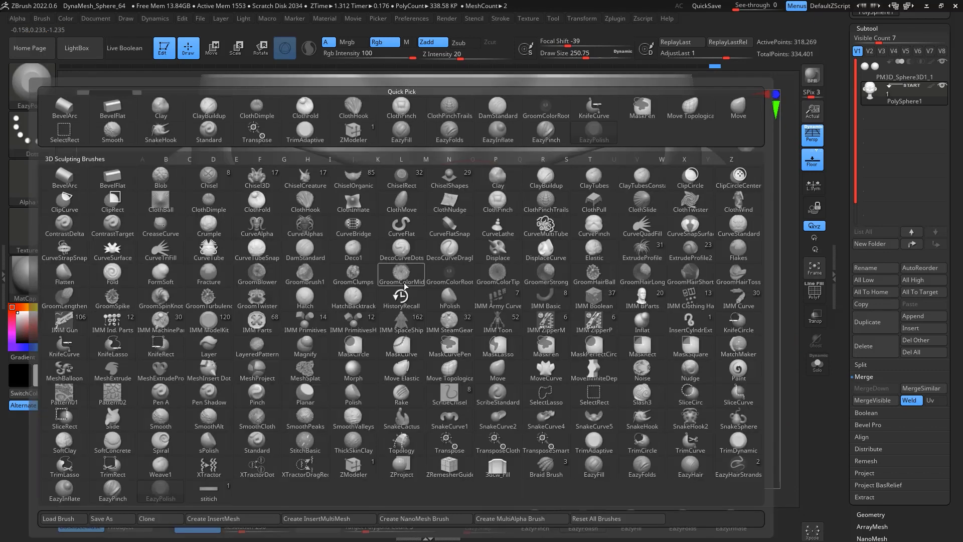
key(d)
key(s)
key(space)
drag(420, 276, 393, 276)
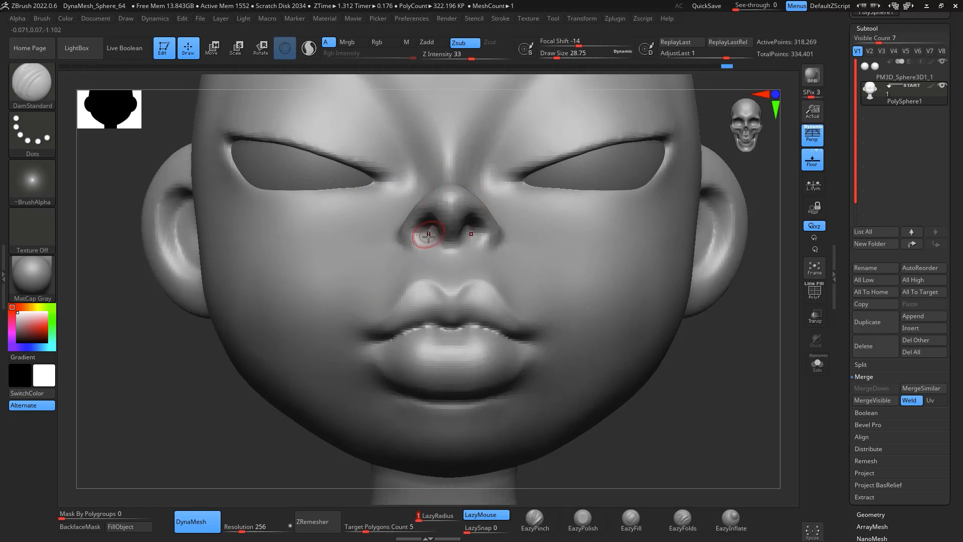
Step: Build up the nostril rim with the ClayBuildup brush
key(b)
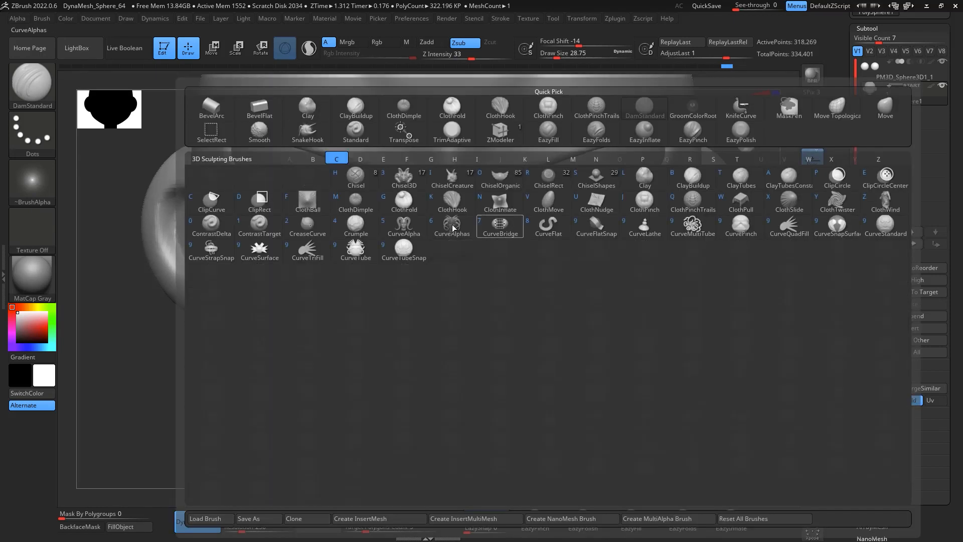
key(c)
key(b)
drag(414, 239, 411, 233)
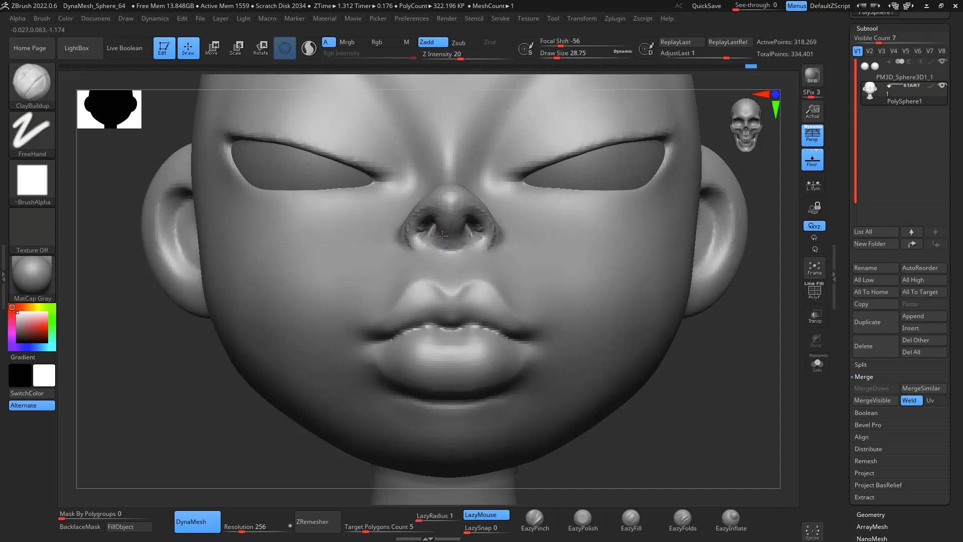
Step: Smooth the cheek surface beside the nose with the Smooth brush
key(shift)
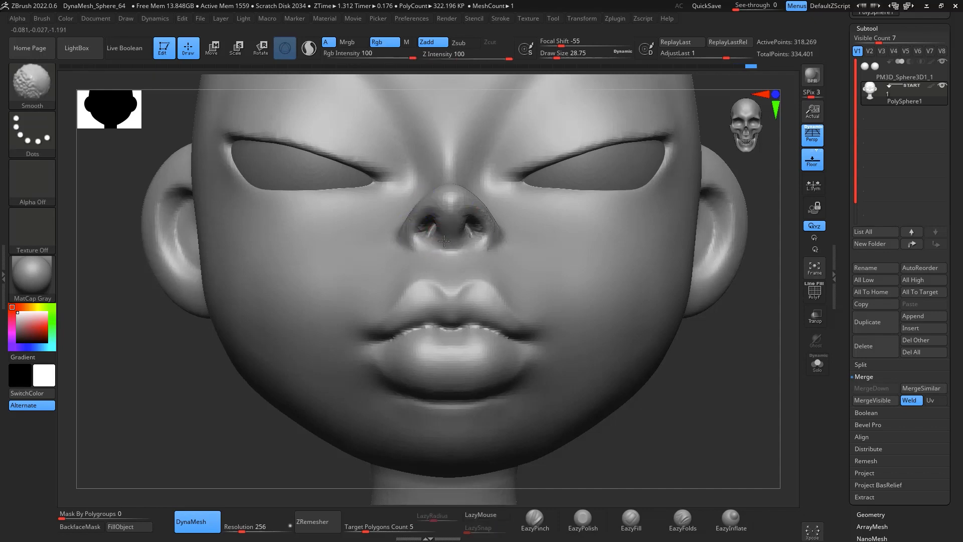
drag(652, 401, 754, 398)
key(shift)
drag(541, 231, 632, 322)
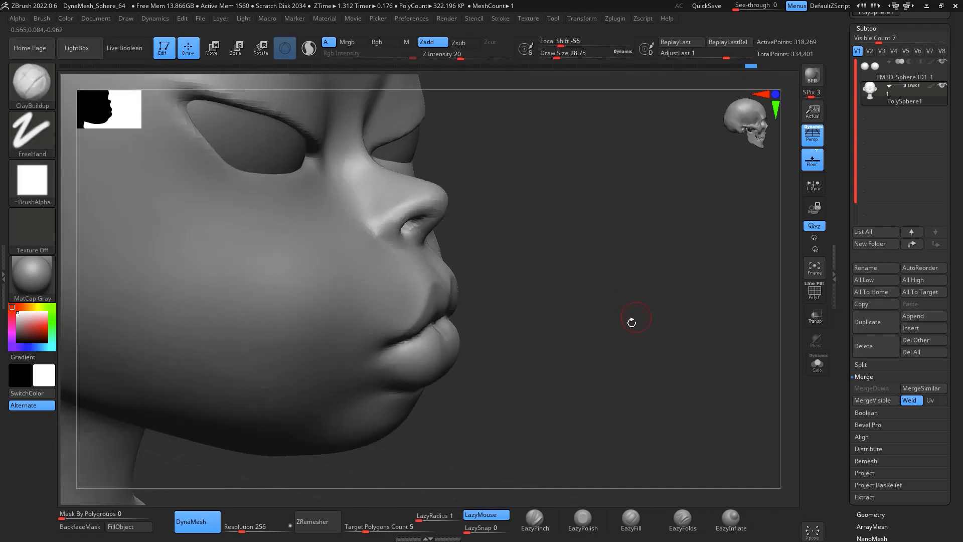
Step: Carve the groove along the nostril wing with the DamStandard brush from the profile view
key(b)
key(d)
key(s)
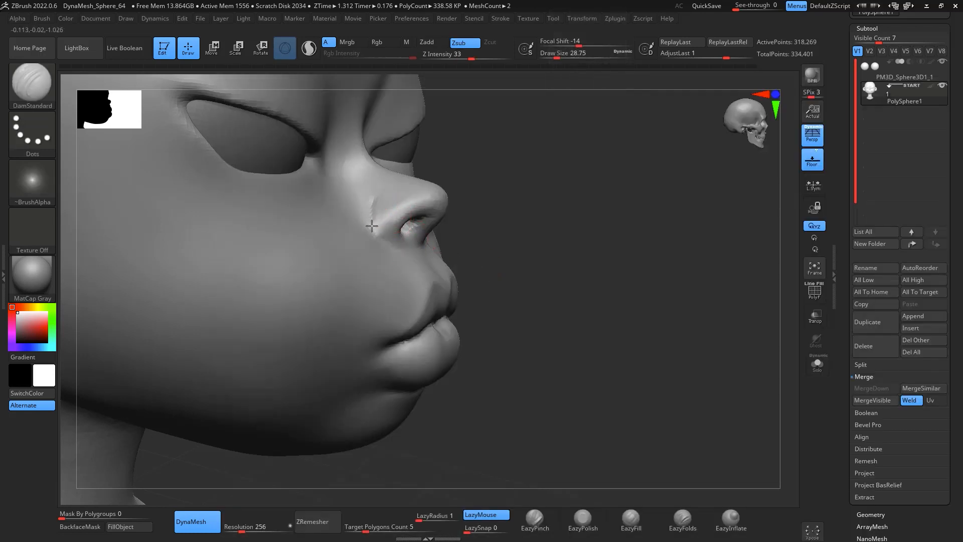
mouse_move(401, 245)
mouse_down()
mouse_move(368, 207)
mouse_move(389, 247)
mouse_up()
mouse_move(577, 269)
mouse_down()
mouse_move(651, 310)
mouse_move(613, 346)
mouse_move(619, 360)
mouse_up()
alt+drag(691, 399, 723, 371)
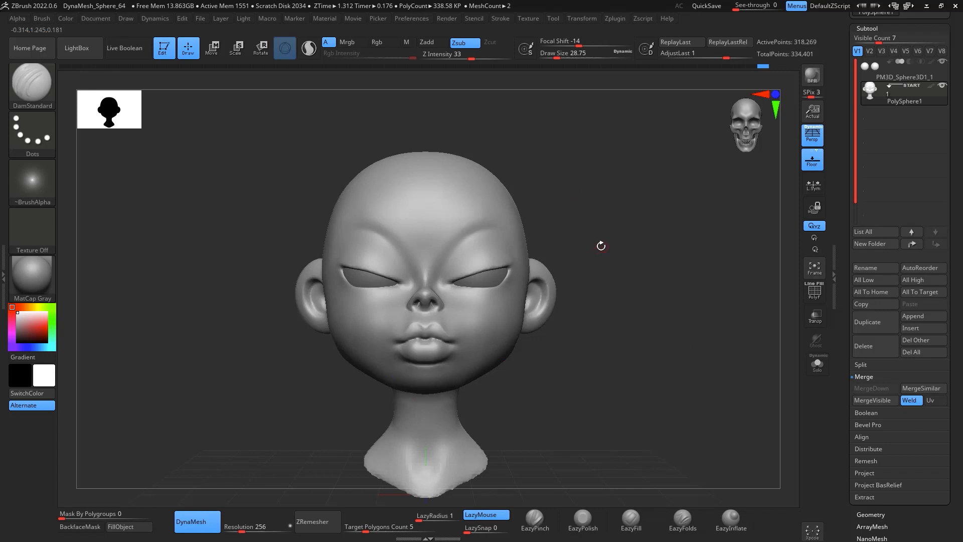
alt+drag(601, 246, 594, 238)
Step: Pull the outer corner of the eye socket slightly with the Move brush at a draw size of about 149
key(b)
key(m)
key(v)
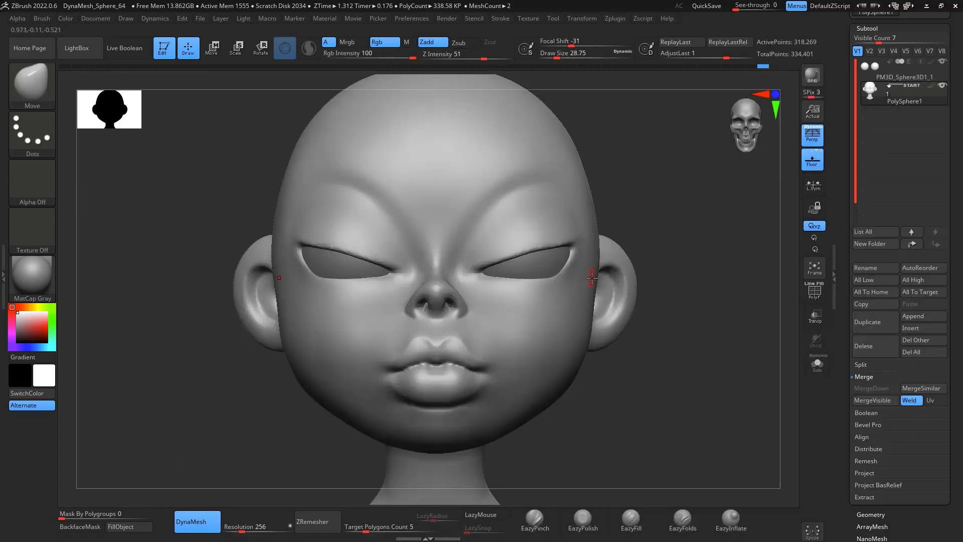
key(space)
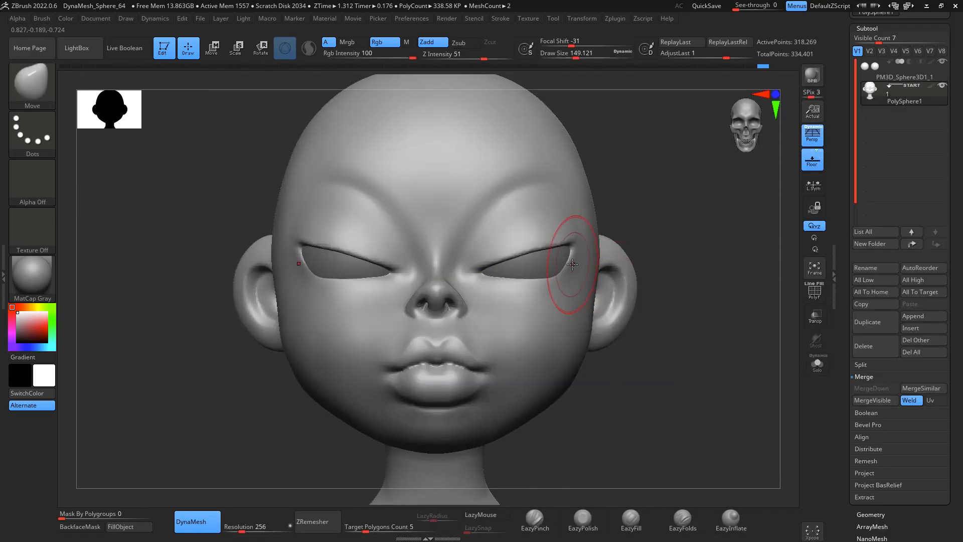
drag(574, 243, 572, 239)
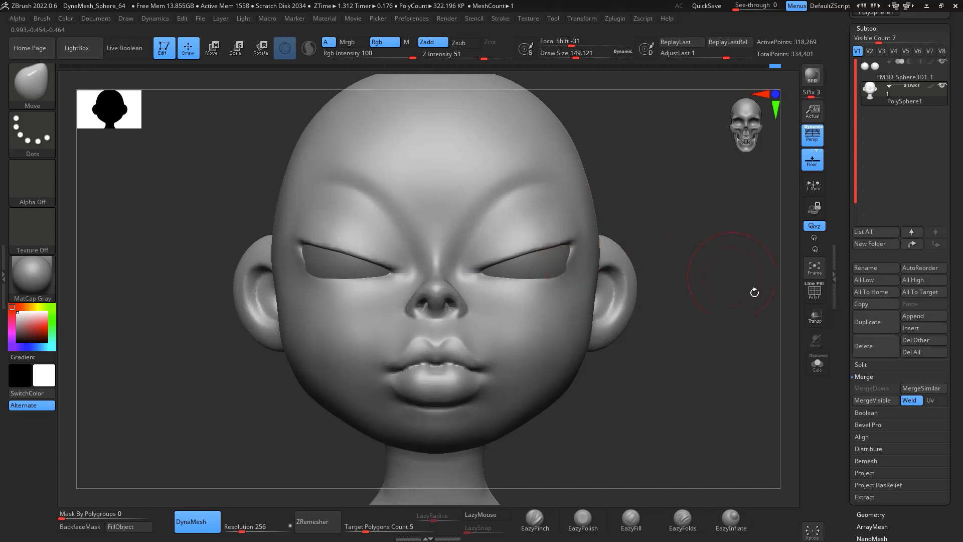
Step: Select the eyeball subtool and nudge its rotation with the Transpose gizmo
click(879, 74)
key(r)
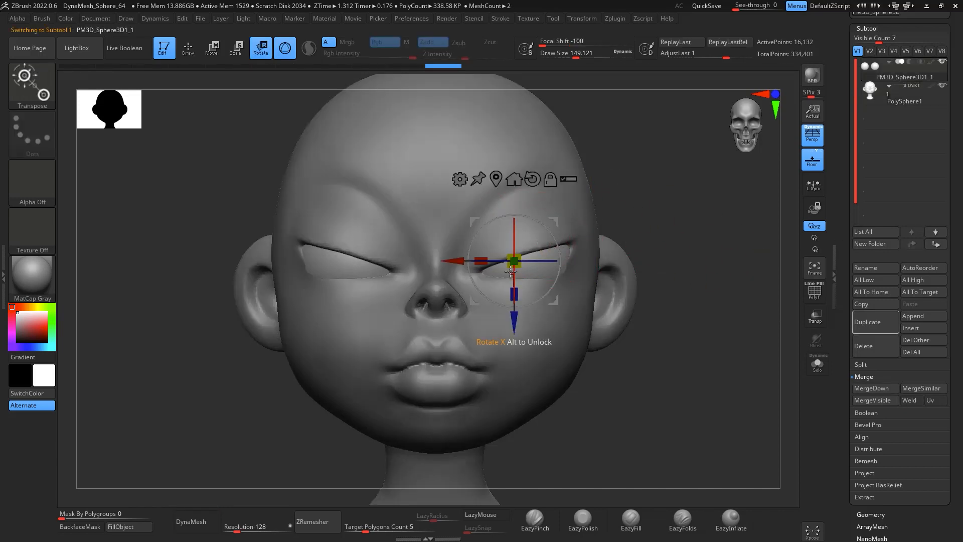
drag(518, 262, 520, 262)
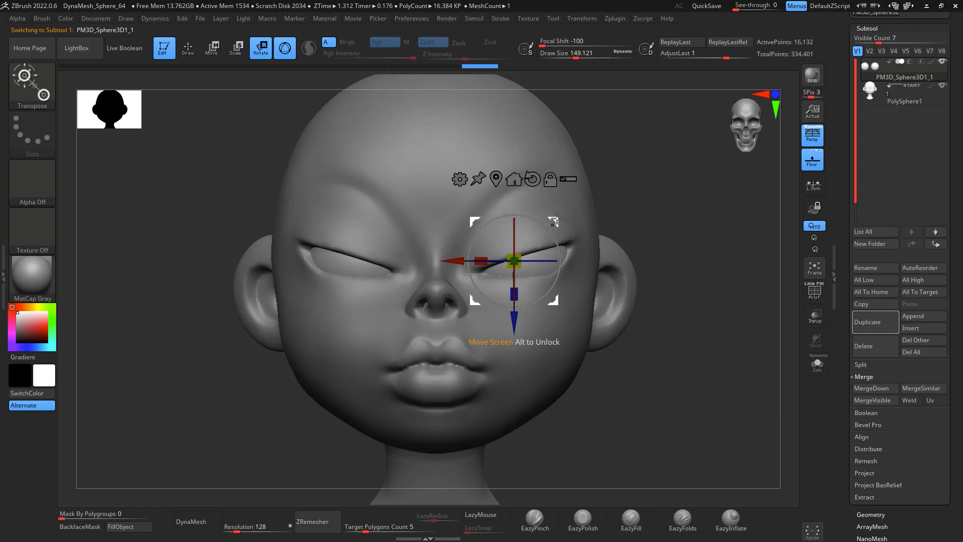
drag(556, 219, 554, 220)
key(ctrl+z)
key(ctrl+z)
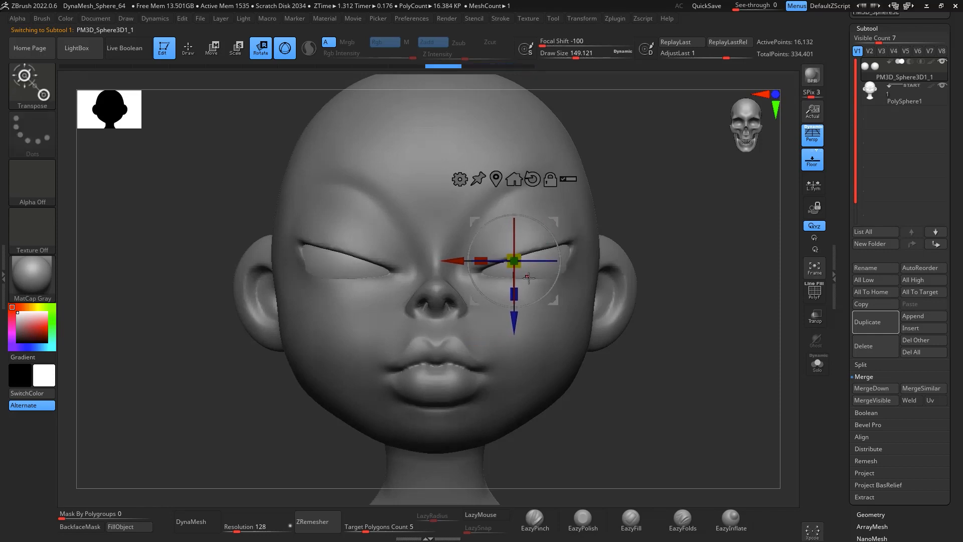
drag(518, 263, 517, 262)
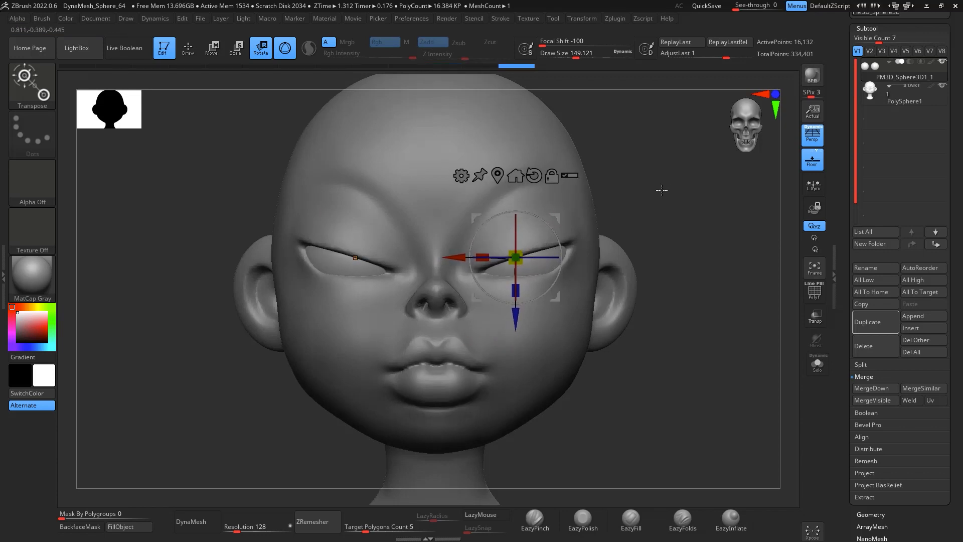
Step: Select the head subtool and sharpen the upper eyelid crease with EazyPinch at a draw size of about 132
key(q)
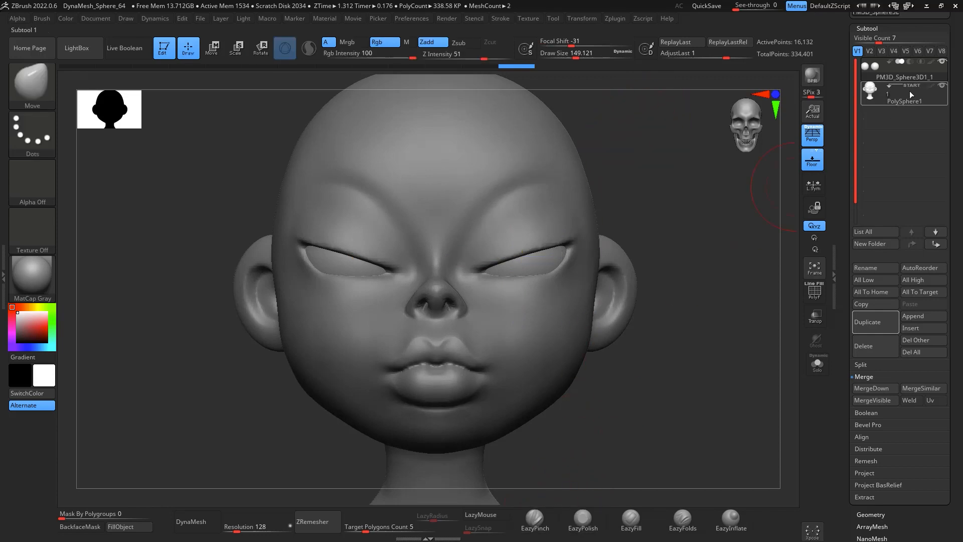
click(890, 103)
click(535, 519)
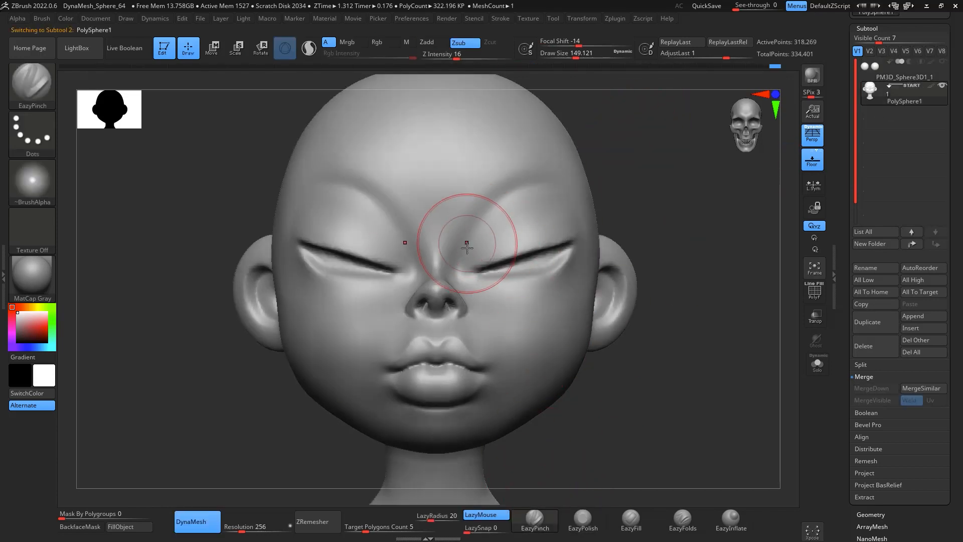
key(space)
mouse_move(495, 197)
mouse_down()
mouse_move(571, 186)
mouse_move(526, 194)
mouse_up()
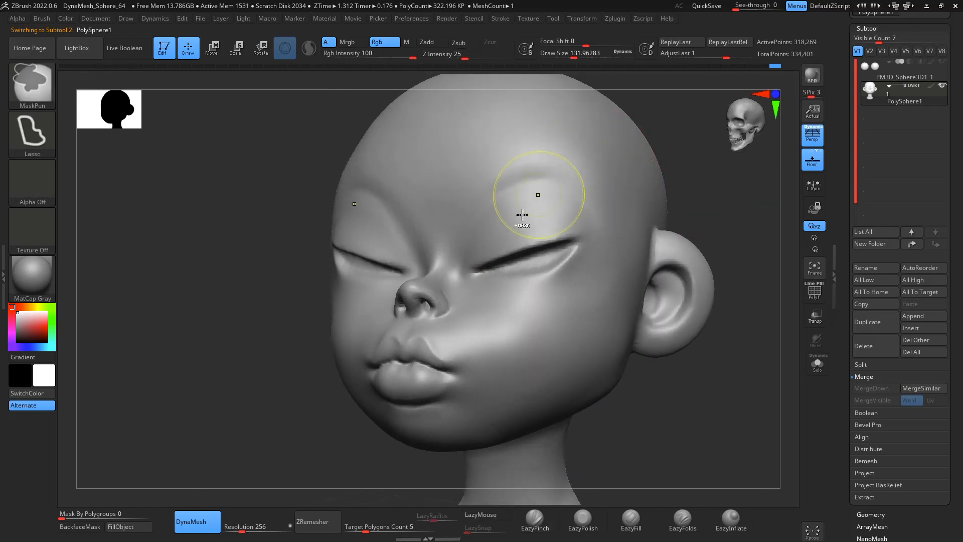
Step: Smooth the brow area above the eye with the Smooth brush
key(shift)
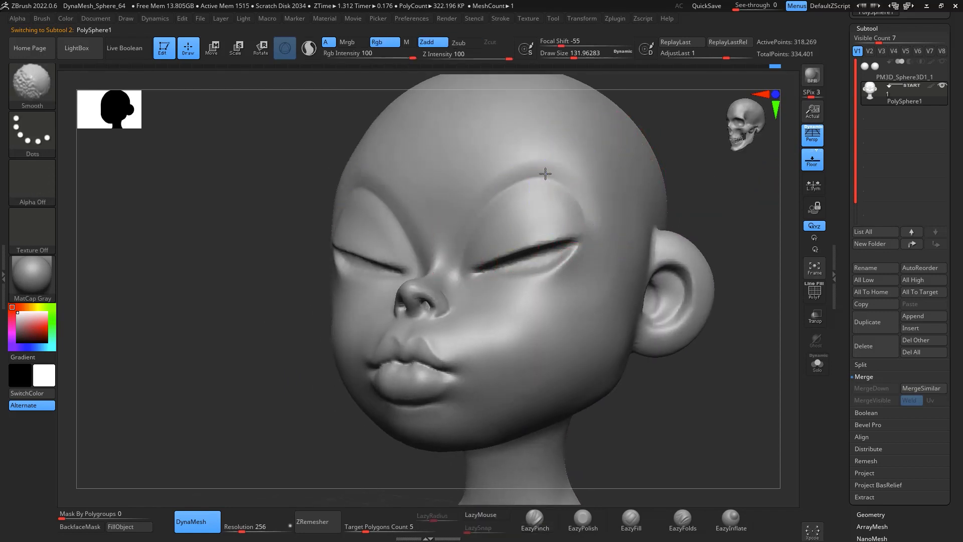
mouse_move(708, 401)
shift+mouse_down()
mouse_move(744, 430)
mouse_move(723, 366)
mouse_move(724, 386)
shift+mouse_up()
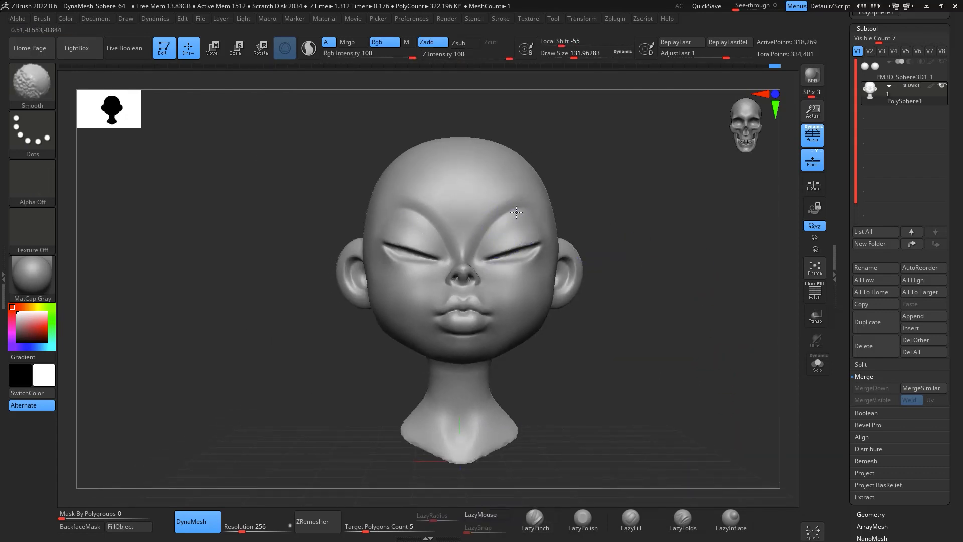
mouse_move(557, 201)
mouse_down()
mouse_move(664, 189)
mouse_move(688, 213)
mouse_move(663, 216)
mouse_move(673, 237)
mouse_move(671, 228)
mouse_up()
Step: Fill out the area above the eyelid crease with the EazyFill brush
click(636, 515)
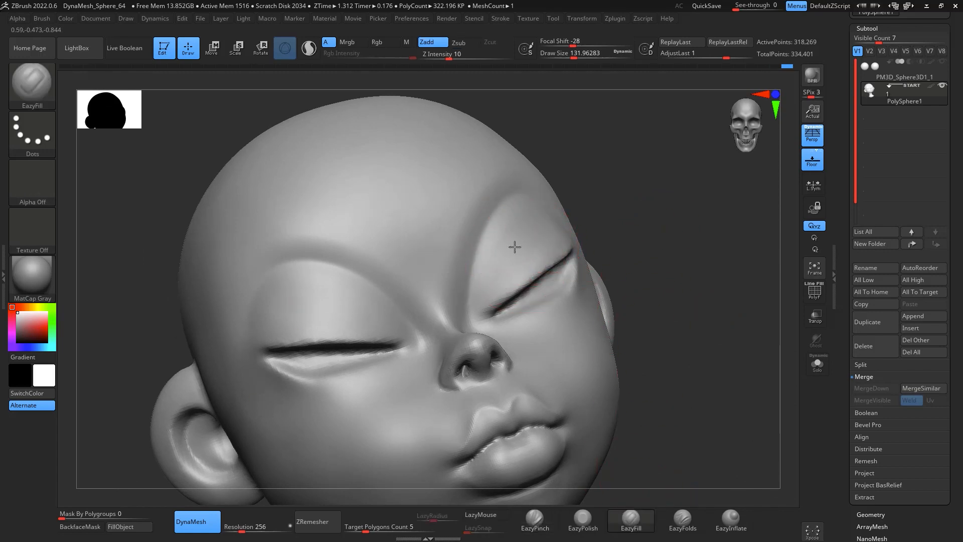
mouse_move(497, 265)
mouse_down()
mouse_move(541, 219)
mouse_move(546, 232)
mouse_up()
shift+drag(686, 205, 703, 200)
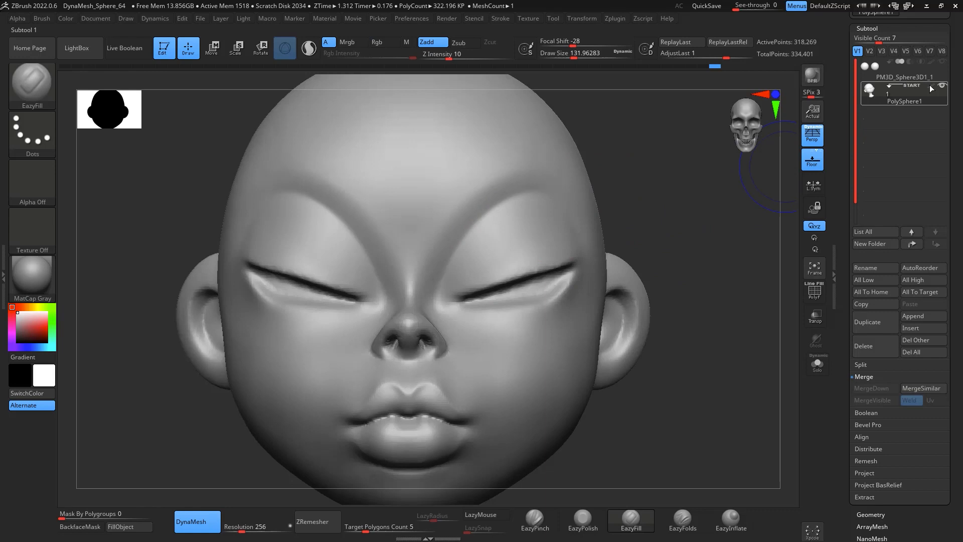
Step: Toggle the eyeball subtool's visibility and check the face from the front
click(944, 62)
mouse_move(706, 299)
alt+mouse_down()
mouse_move(714, 256)
mouse_move(712, 324)
mouse_move(692, 309)
alt+mouse_up()
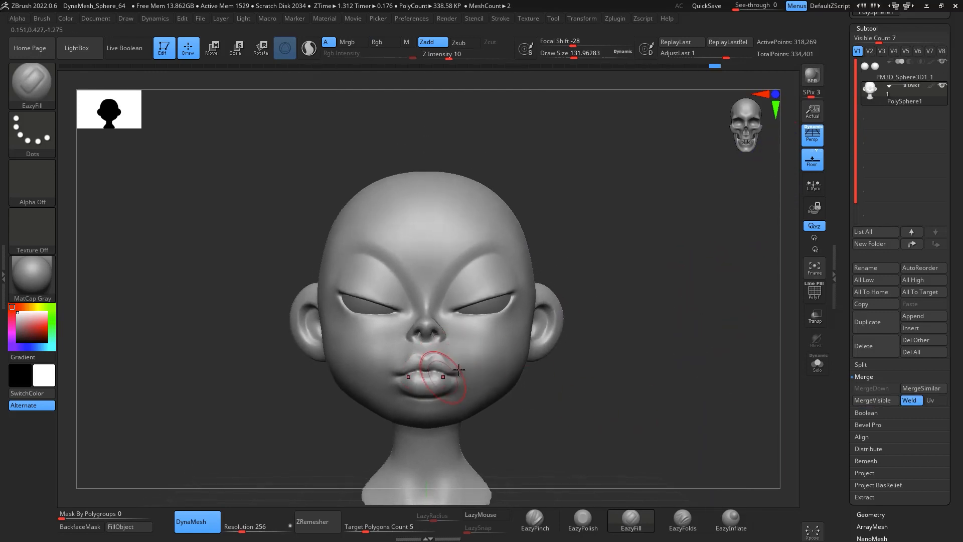
drag(647, 243, 684, 290)
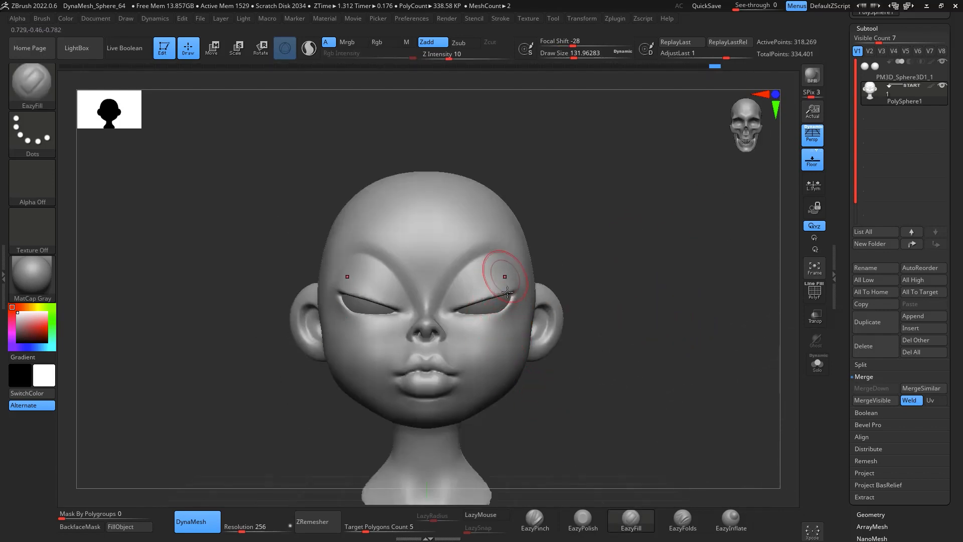
mouse_move(640, 272)
mouse_down()
mouse_move(650, 338)
mouse_move(651, 216)
mouse_move(684, 265)
mouse_move(672, 269)
mouse_move(739, 327)
mouse_move(690, 361)
mouse_move(673, 320)
mouse_move(588, 204)
mouse_up()
Step: Reshape the head and cheek broadly with the Move brush at a draw size of about 638
key(space)
drag(517, 217, 548, 220)
key(space)
mouse_move(482, 194)
mouse_down()
mouse_move(493, 193)
mouse_move(493, 239)
mouse_up()
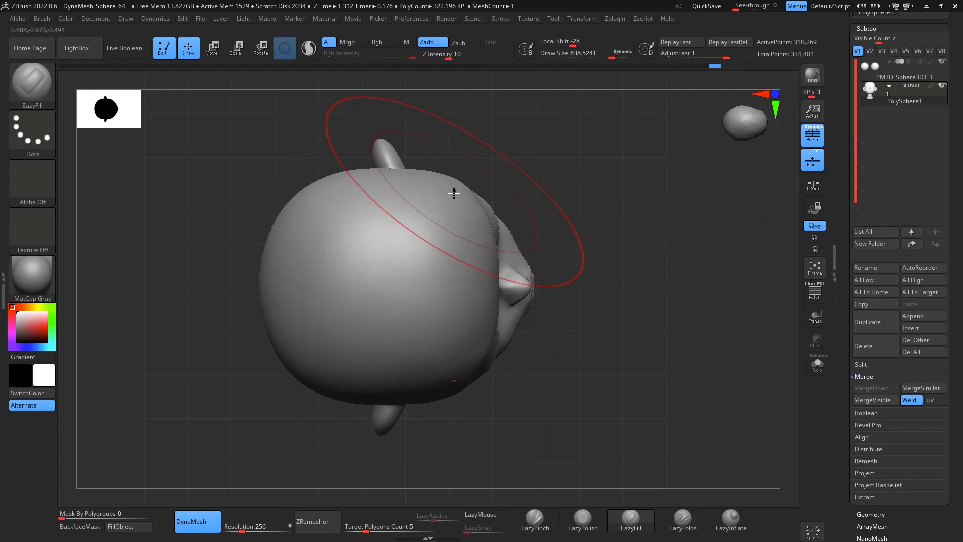
key(b)
key(m)
key(v)
drag(468, 196, 470, 197)
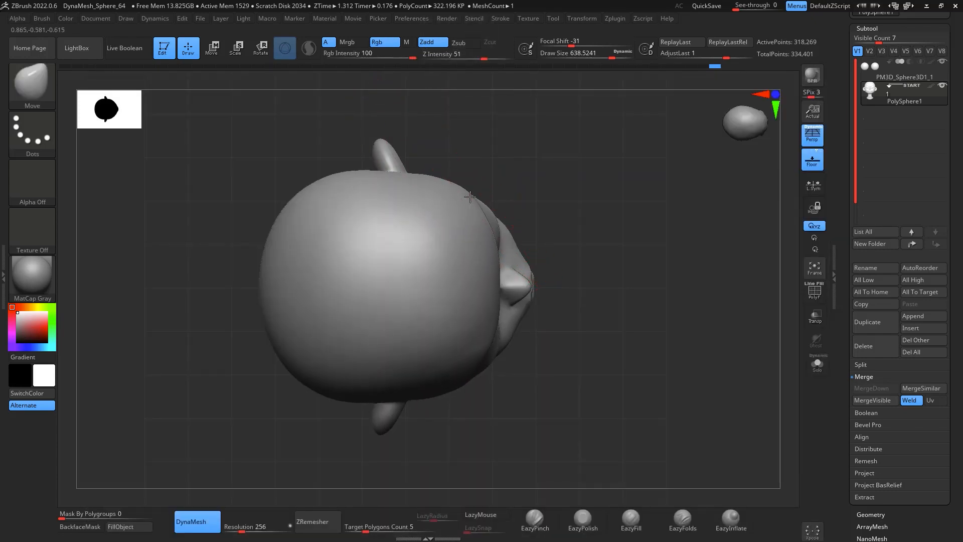
drag(554, 142, 551, 220)
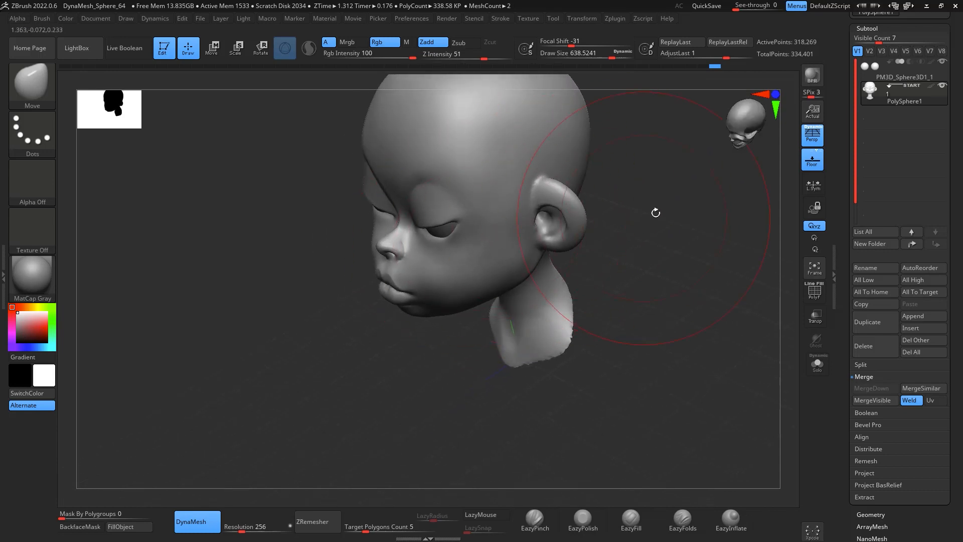
shift+drag(656, 211, 529, 157)
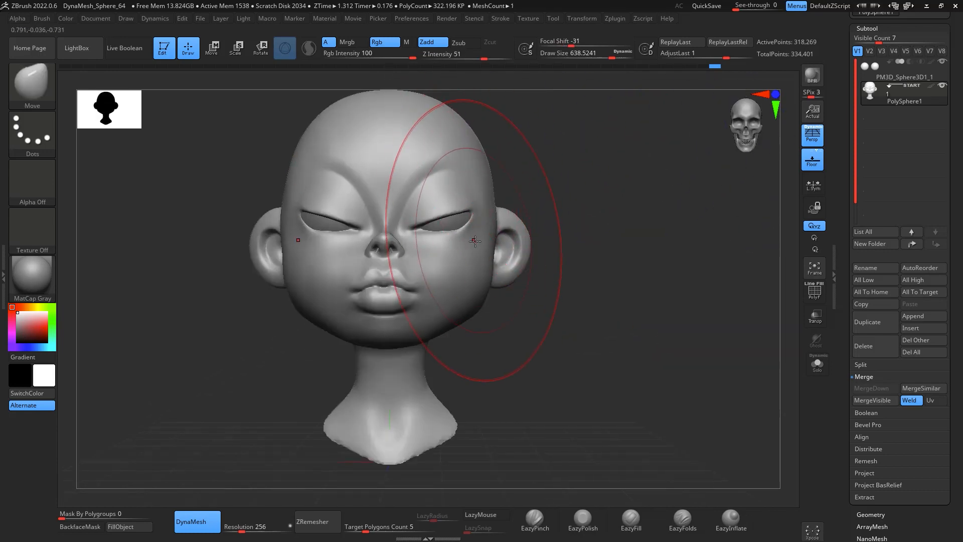
mouse_move(608, 247)
mouse_down()
mouse_move(581, 269)
mouse_move(522, 273)
mouse_up()
mouse_move(617, 274)
shift+mouse_down()
mouse_move(658, 273)
mouse_move(647, 314)
mouse_move(704, 317)
mouse_move(619, 298)
shift+mouse_up()
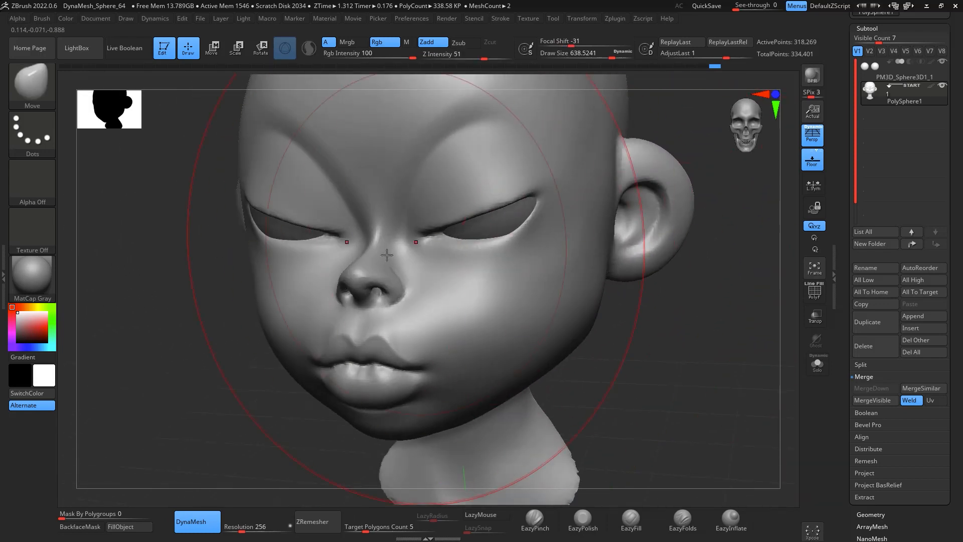
Step: Adjust the jaw and brow with the Move brush at a draw size of about 176, undoing one stroke
key(space)
drag(439, 256, 405, 253)
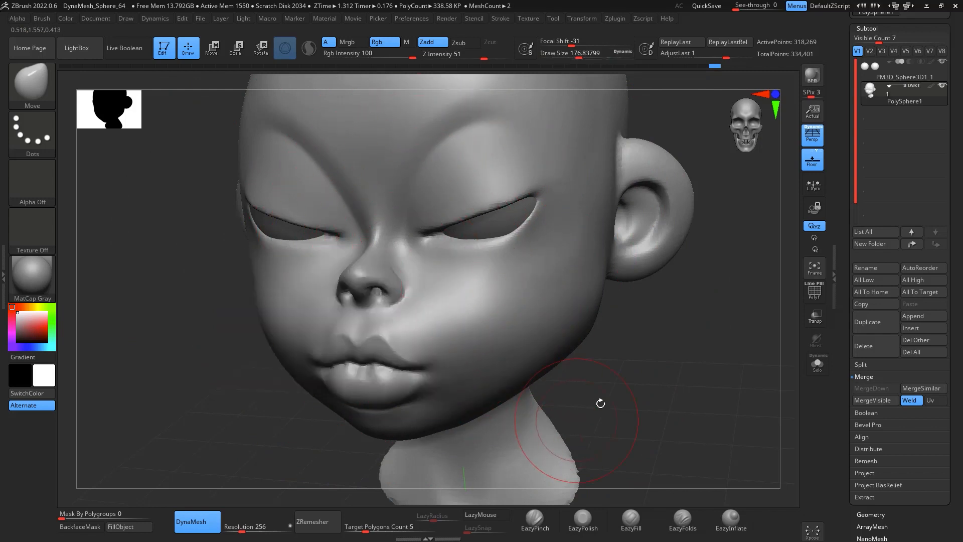
shift+drag(603, 405, 630, 415)
mouse_move(382, 232)
shift+mouse_down()
mouse_move(402, 210)
mouse_move(380, 229)
shift+mouse_up()
key(ctrl+z)
key(space)
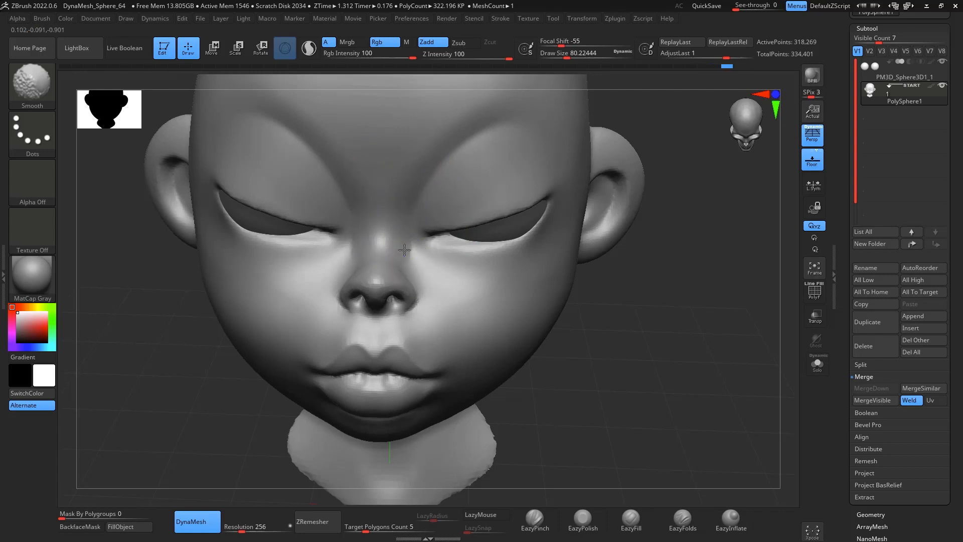
mouse_move(673, 299)
mouse_down()
mouse_move(722, 224)
mouse_move(722, 270)
mouse_move(699, 216)
mouse_move(703, 273)
mouse_up()
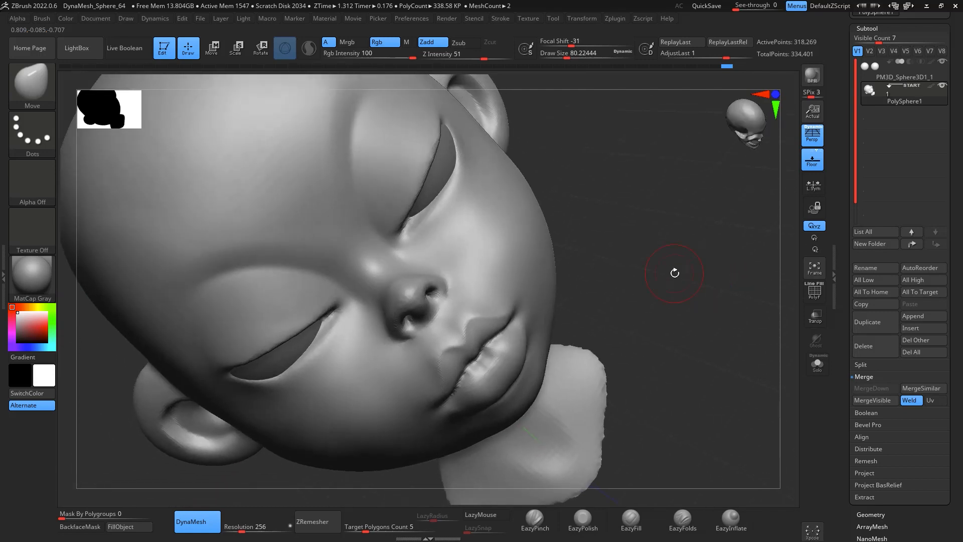
mouse_move(365, 244)
shift+mouse_down()
mouse_move(370, 163)
mouse_move(372, 186)
shift+mouse_up()
Step: Carve the inner eye corner crease with the DamStandard brush
key(b)
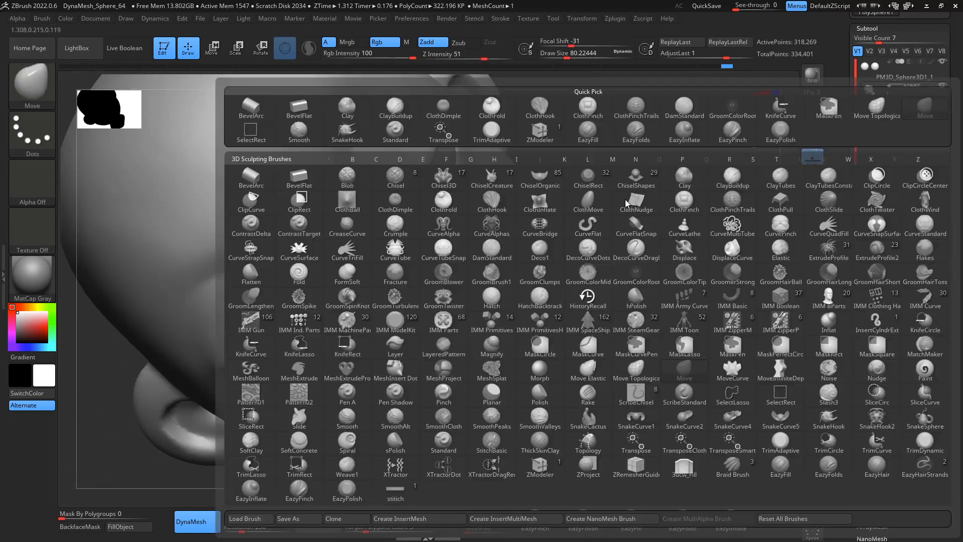
key(d)
key(s)
key(space)
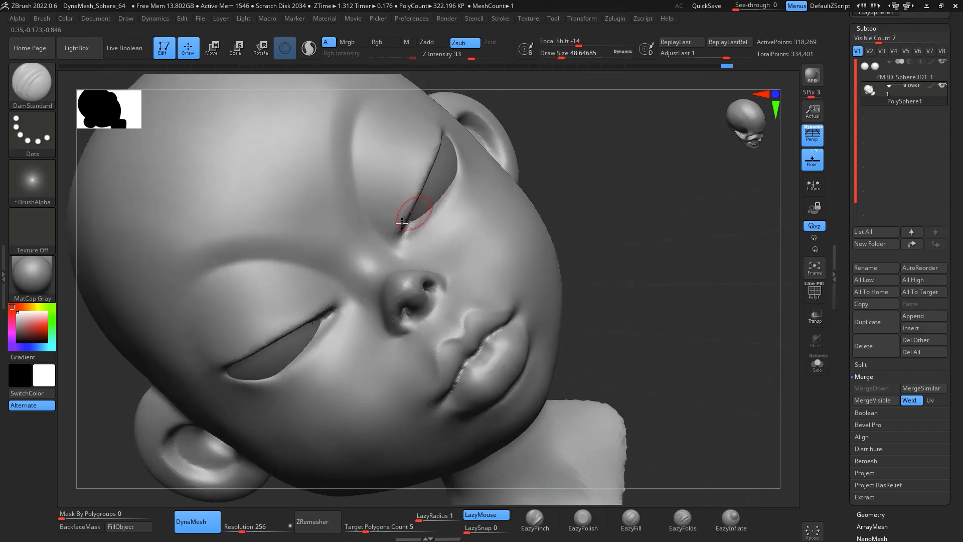
key(space)
drag(403, 228, 421, 221)
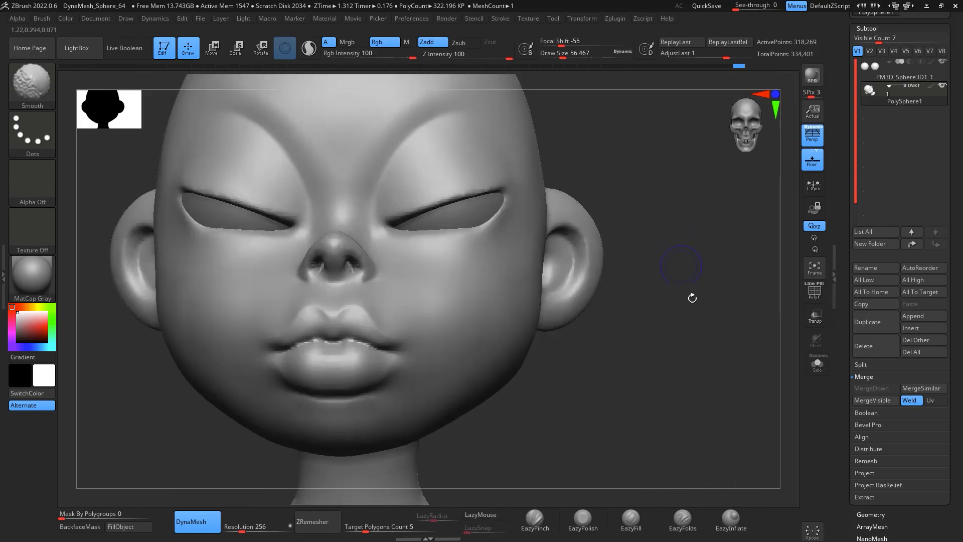
key(f)
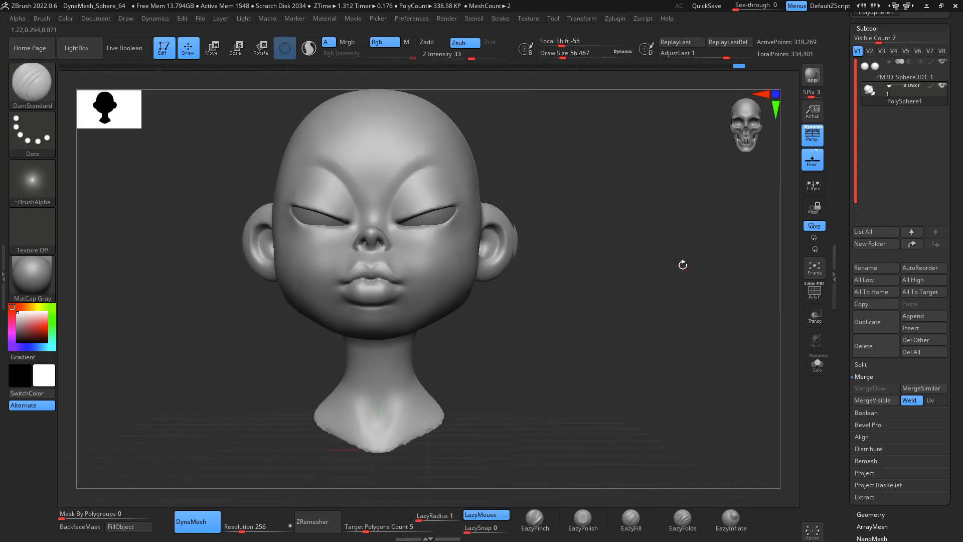
drag(711, 310, 706, 311)
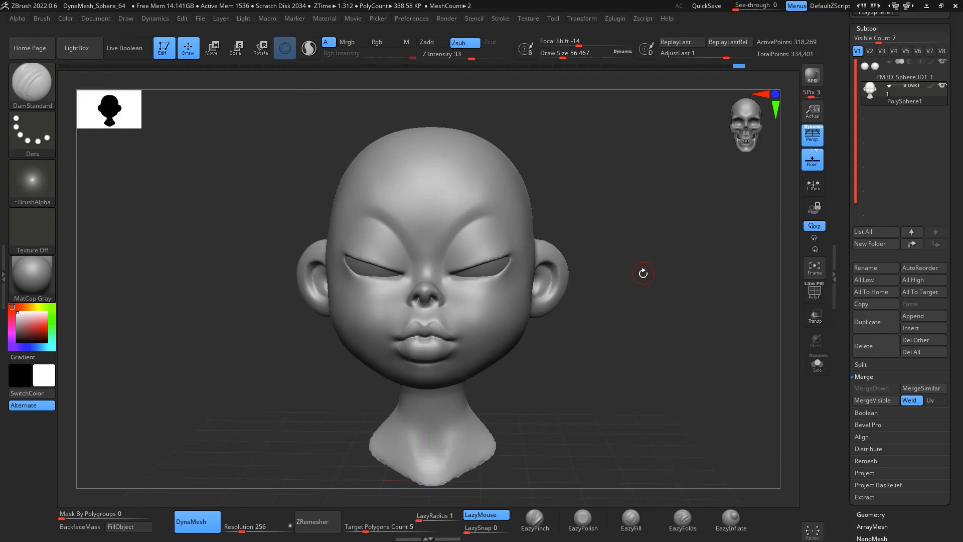
drag(643, 273, 702, 257)
drag(634, 254, 668, 287)
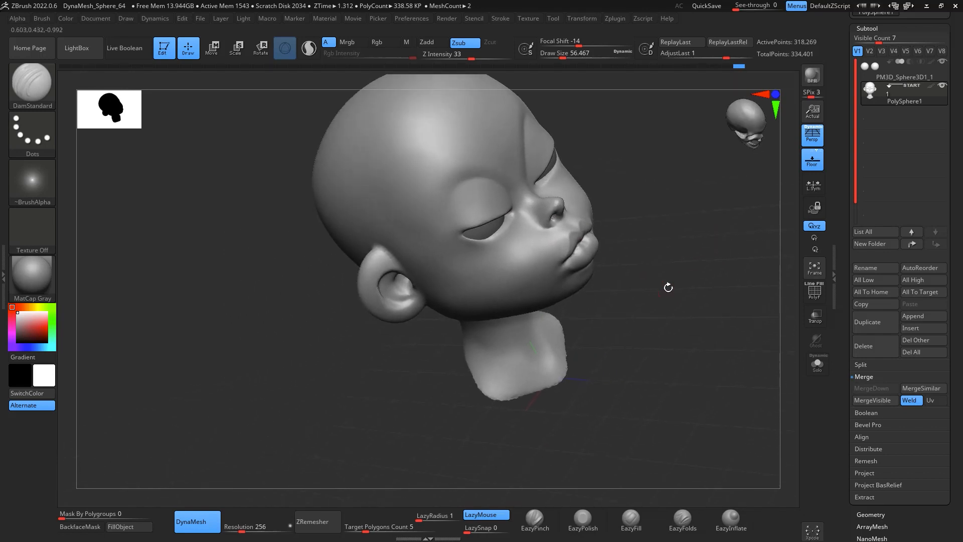
key(space)
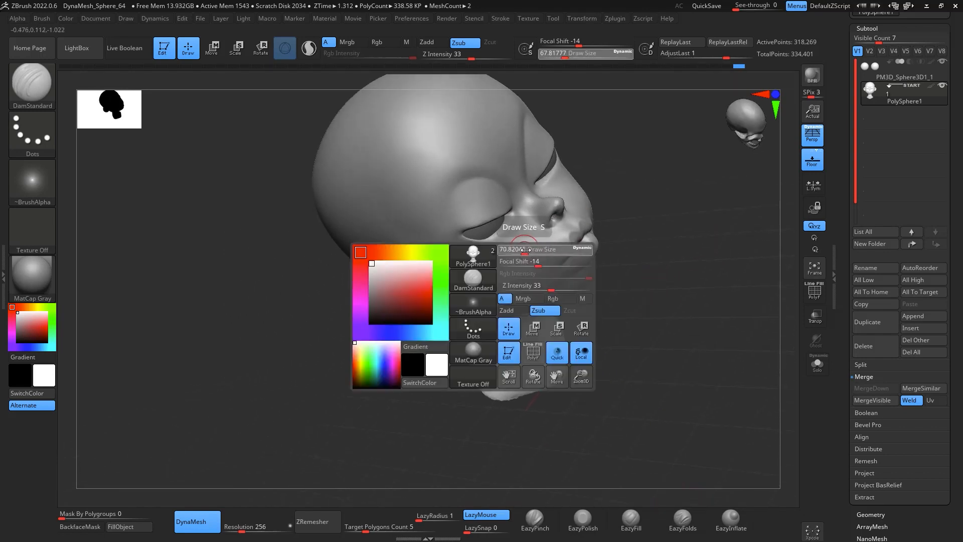
Step: Switch to the EazyFill brush at a draw size of about 140 and smooth the cheek and side of the face
drag(525, 250, 535, 250)
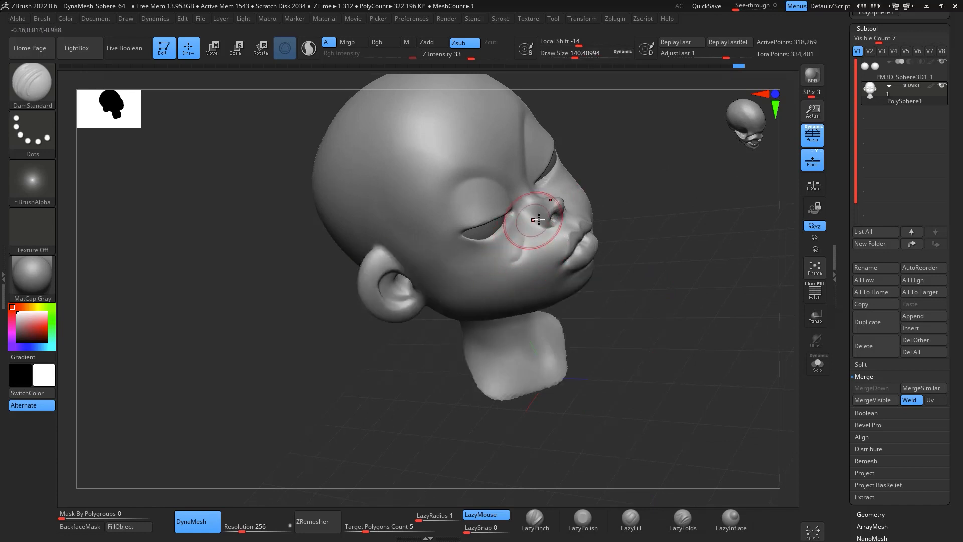
click(632, 520)
click(519, 240)
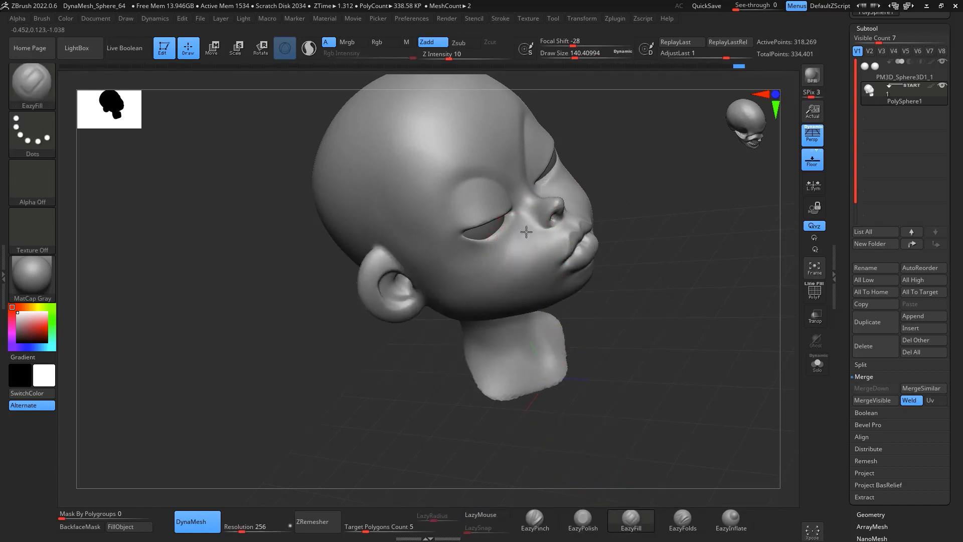
mouse_move(705, 221)
mouse_down()
mouse_move(746, 202)
mouse_move(727, 205)
mouse_up()
shift+drag(606, 219, 625, 202)
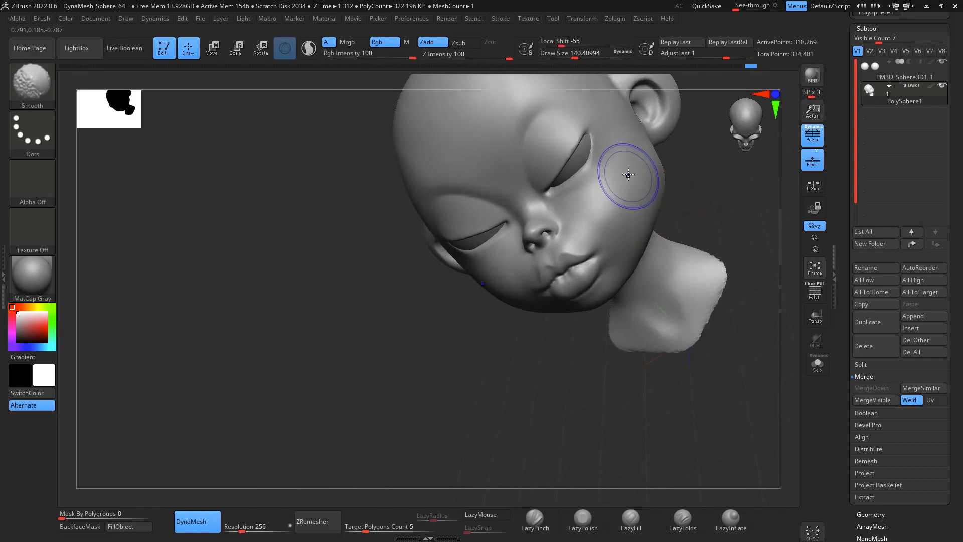
alt+drag(696, 208, 656, 264)
drag(665, 253, 652, 221)
drag(582, 210, 571, 211)
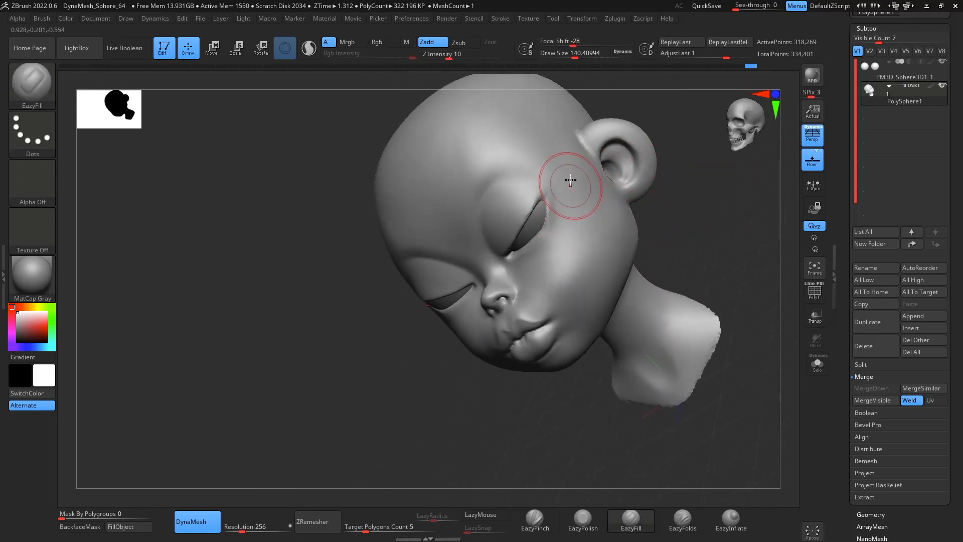
mouse_move(693, 214)
shift+mouse_down()
mouse_move(705, 217)
mouse_move(611, 213)
shift+mouse_up()
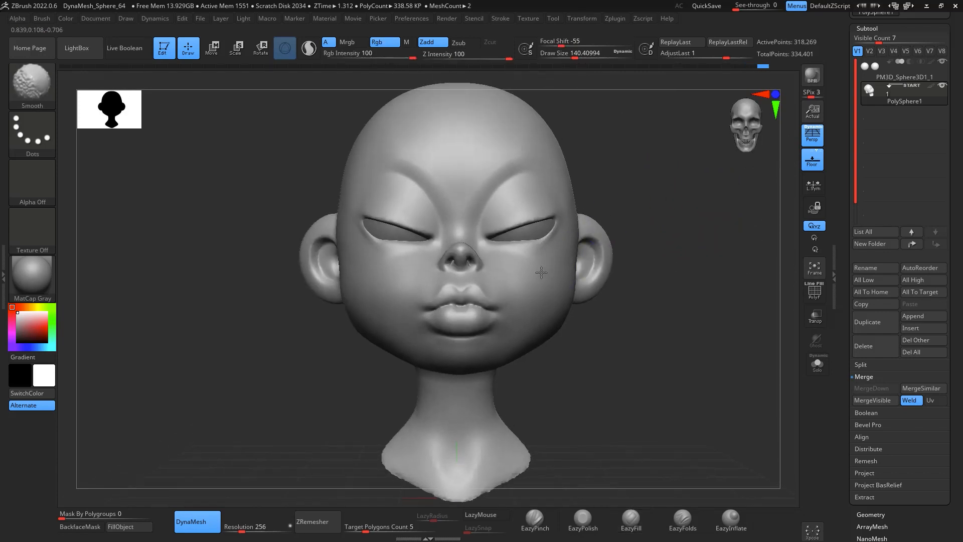
Step: Lower the draw size to about 104 and keep smoothing the cheeks from the front view
mouse_move(692, 309)
mouse_down()
mouse_move(754, 308)
mouse_move(695, 307)
mouse_move(701, 257)
mouse_move(688, 262)
mouse_up()
key(space)
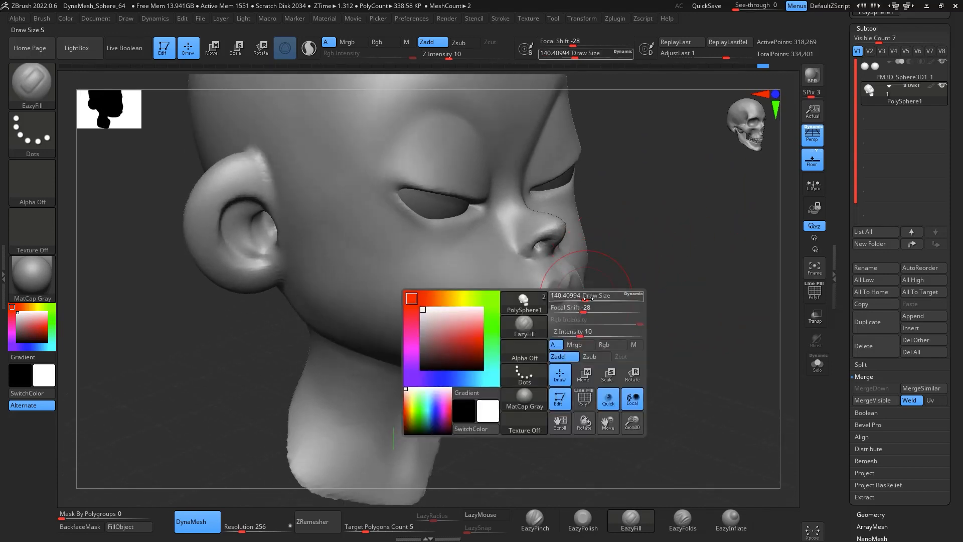
drag(589, 298, 581, 298)
drag(508, 302, 536, 271)
mouse_move(722, 274)
mouse_down()
mouse_move(680, 228)
mouse_move(682, 280)
mouse_up()
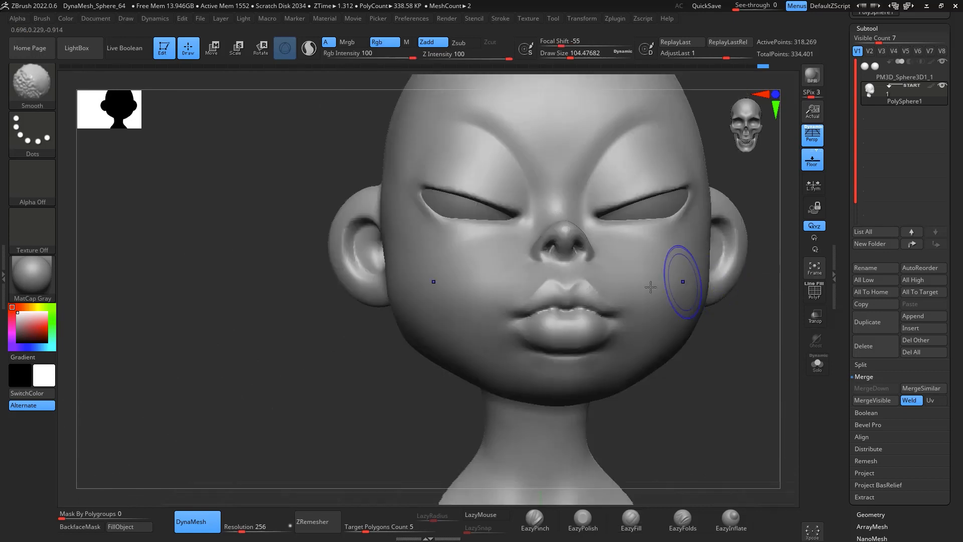
alt+drag(728, 394, 573, 372)
drag(669, 296, 725, 250)
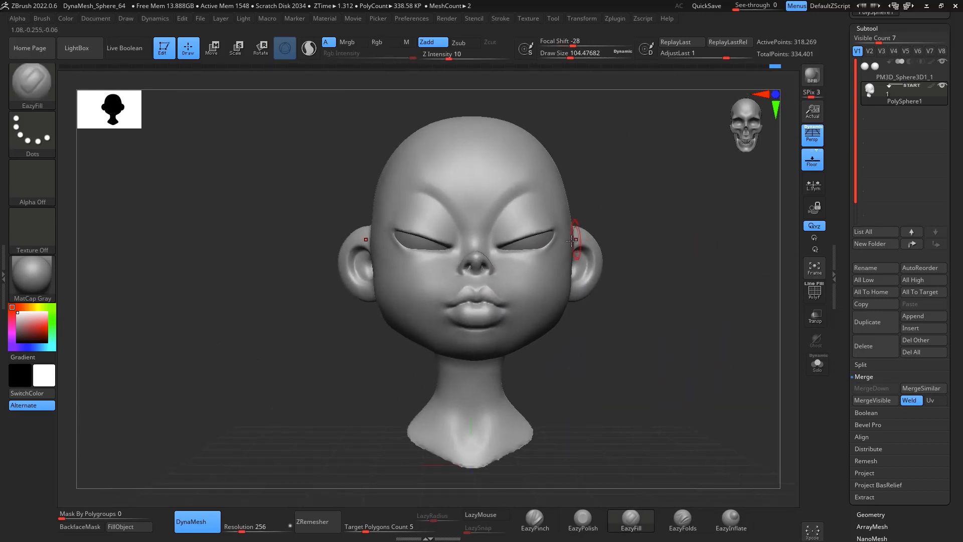
Step: Raise the draw size to about 197 and smooth the jaw, neck and brow areas
key(space)
drag(570, 263, 582, 262)
mouse_move(694, 239)
mouse_down()
mouse_move(640, 253)
mouse_move(724, 228)
mouse_up()
key(shift)
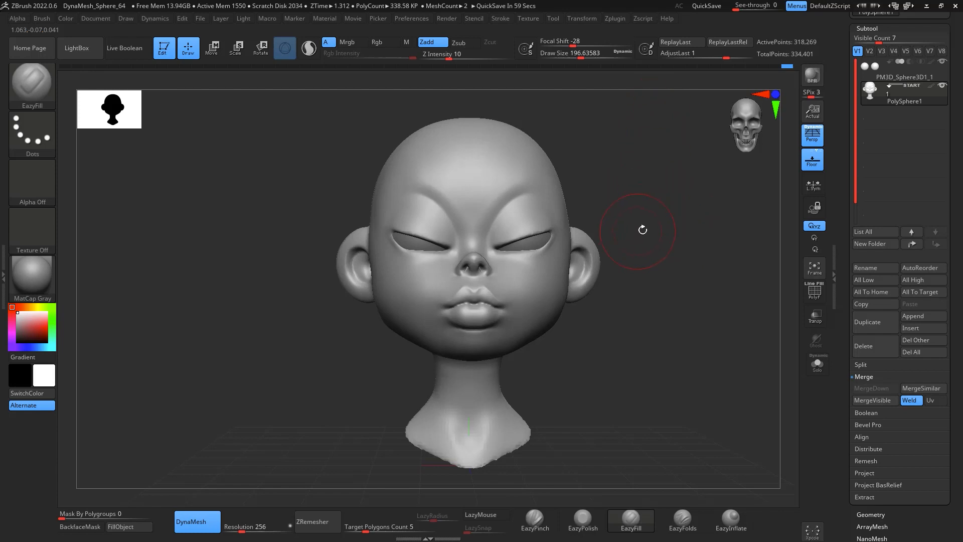
mouse_move(656, 334)
mouse_down()
mouse_move(673, 179)
mouse_move(673, 236)
mouse_up()
key(shift)
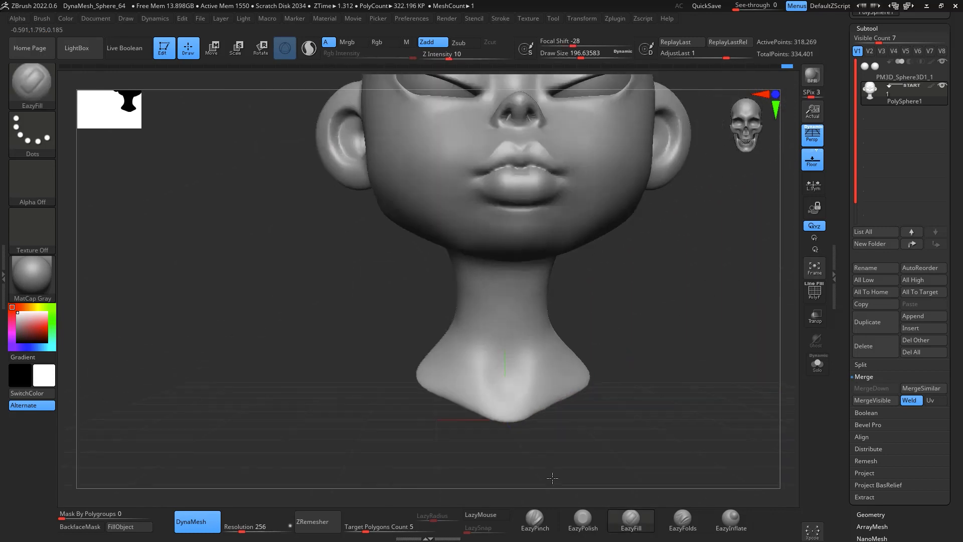
alt+drag(641, 330, 662, 365)
alt+drag(668, 308, 637, 355)
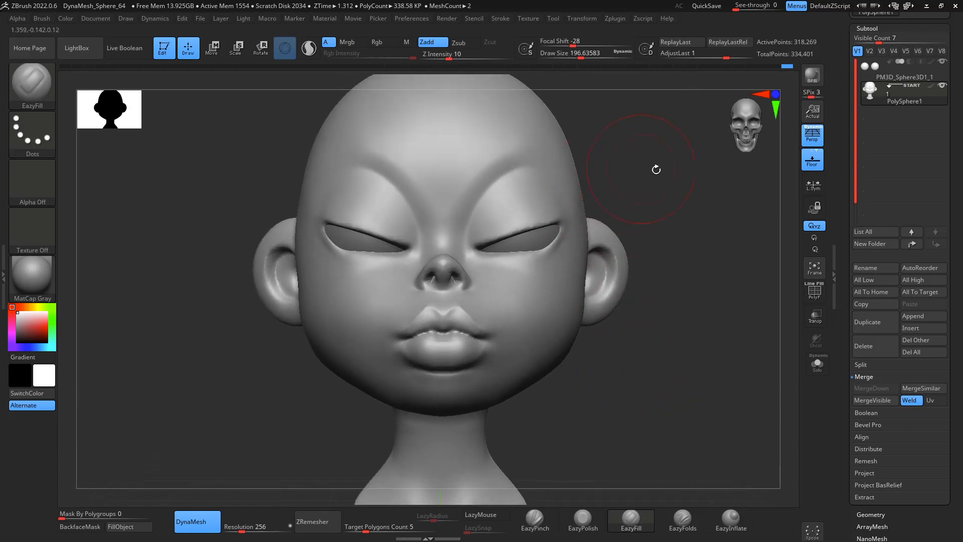
alt+drag(656, 168, 640, 169)
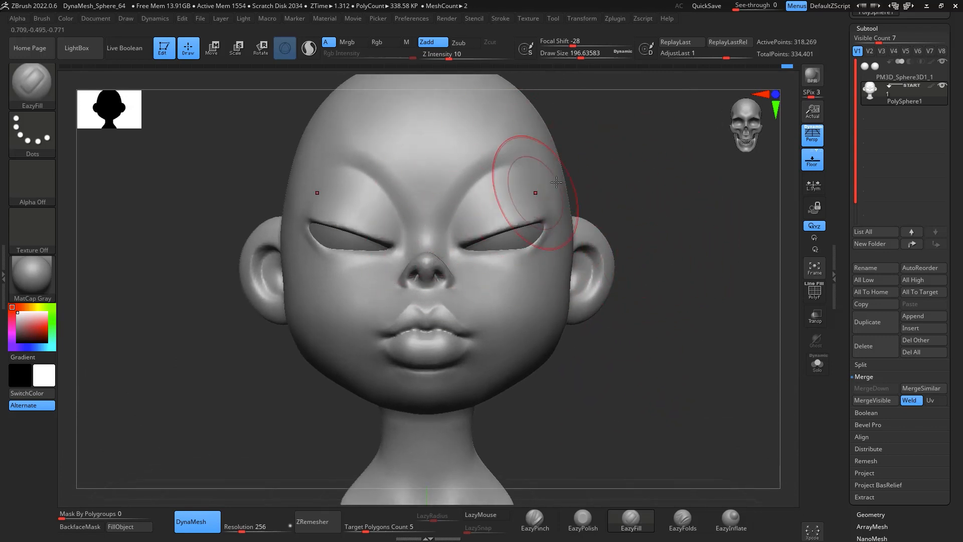
alt+drag(679, 215, 662, 196)
Step: Select the ZRemesherGuides brush at a draw size of about 31 and draw guide curves around the eye and brow, undoing stray strokes
key(ctrl)
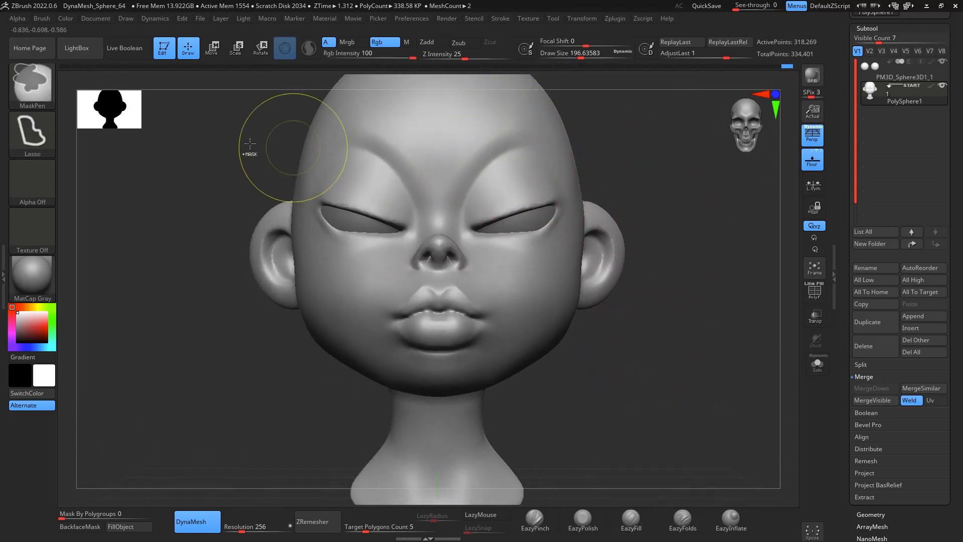
click(38, 89)
click(484, 452)
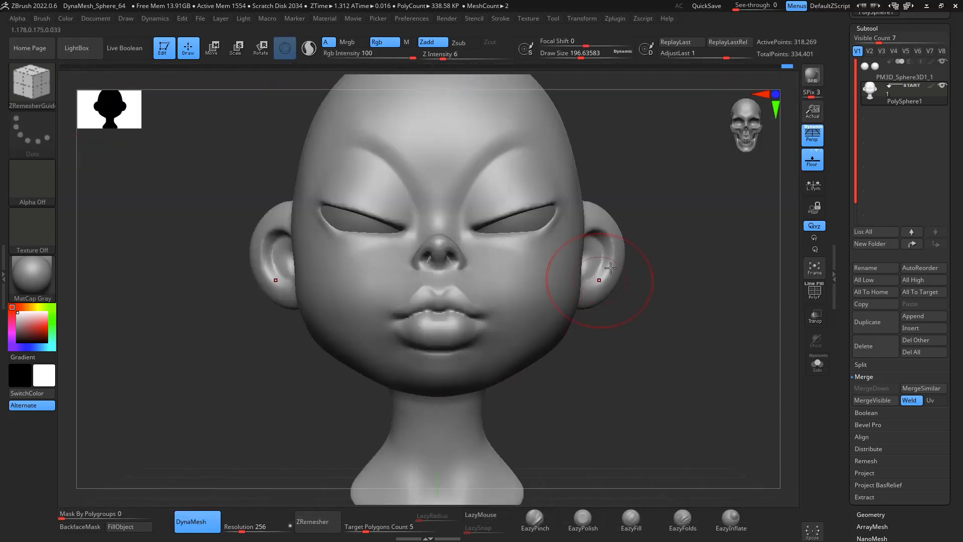
key(space)
mouse_move(656, 179)
mouse_down()
mouse_move(723, 247)
mouse_move(692, 275)
mouse_move(715, 260)
mouse_move(689, 224)
mouse_move(667, 216)
mouse_up()
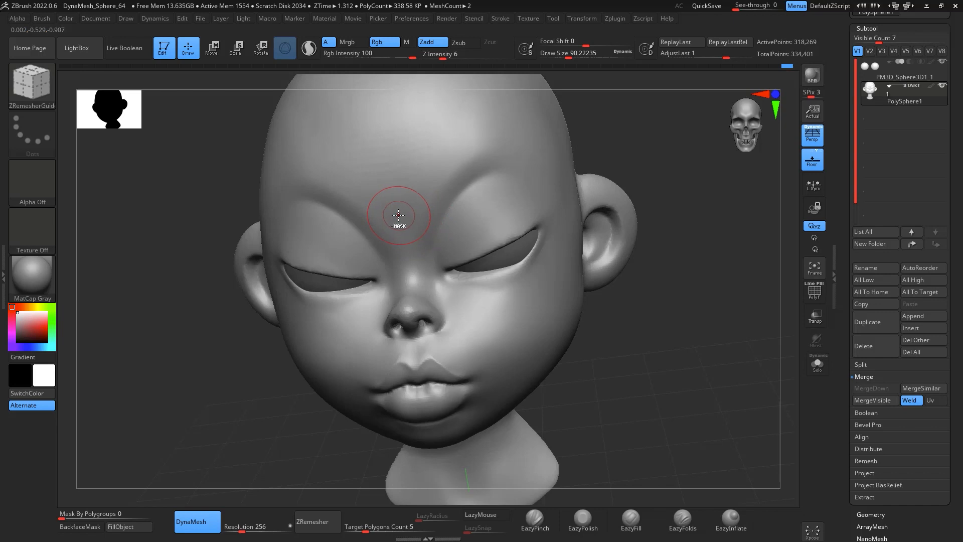
key(ctrl)
ctrl+drag(464, 146, 463, 144)
key(ctrl+z)
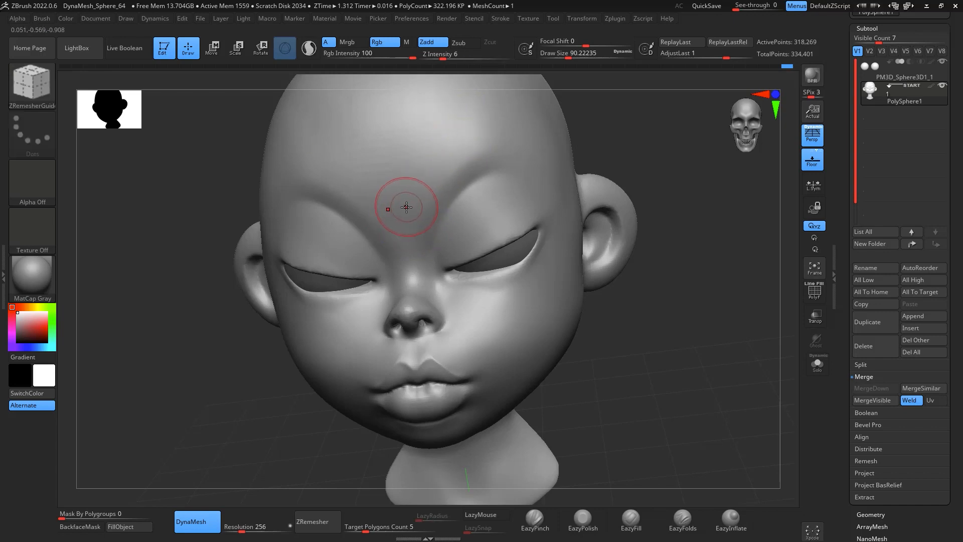
key(space)
drag(413, 207, 399, 209)
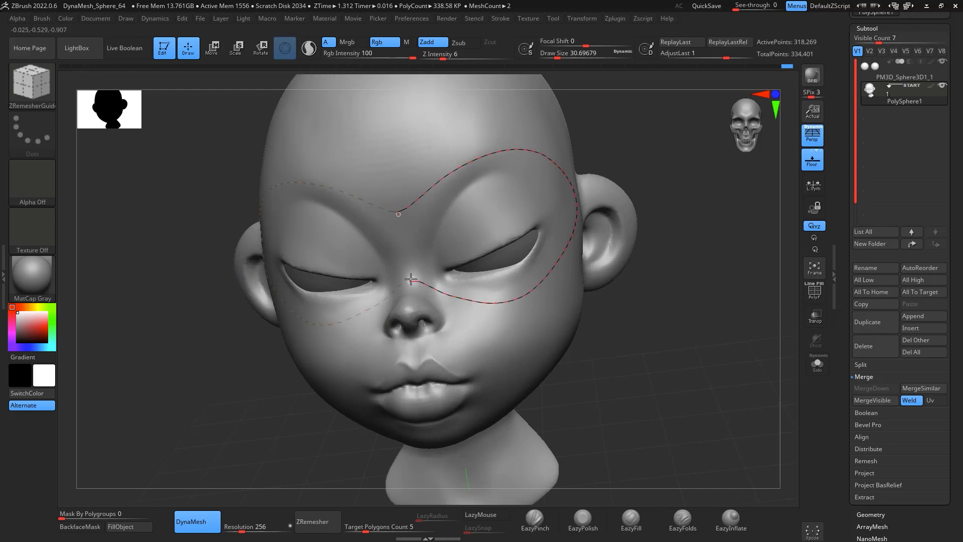
drag(660, 320, 572, 247)
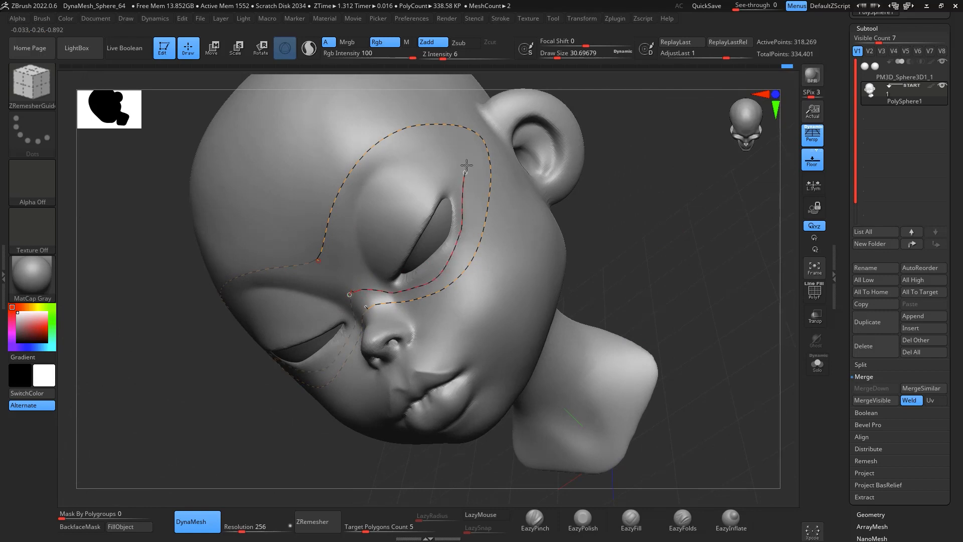
mouse_move(682, 230)
mouse_down()
mouse_move(693, 216)
mouse_move(679, 227)
mouse_up()
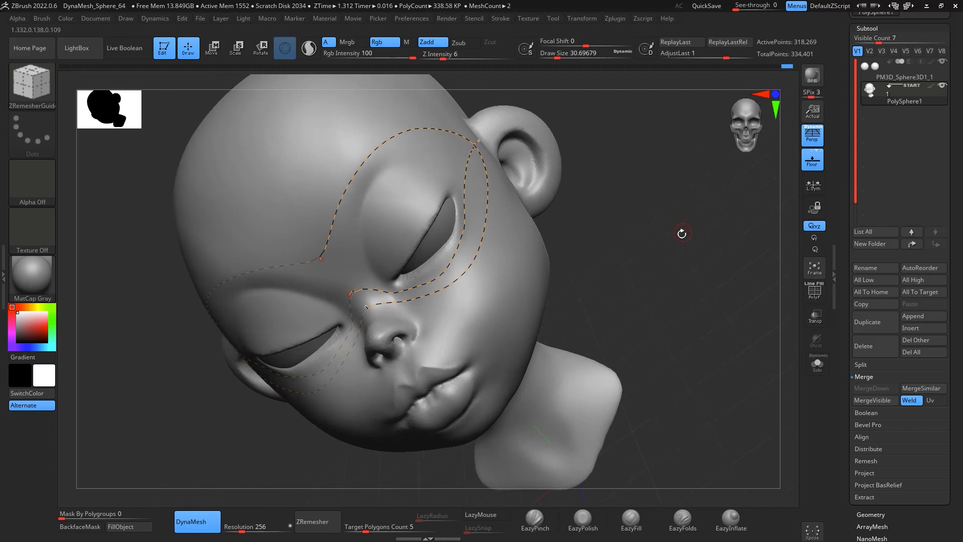
key(ctrl+z)
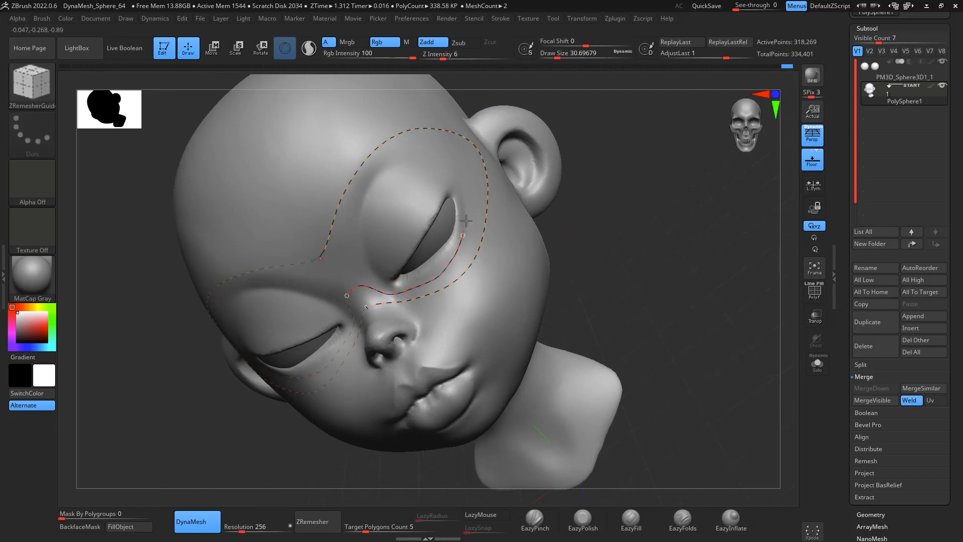
Step: Draw ZRemesher guide curves down the nose bridge and around the eye socket
drag(645, 266, 627, 215)
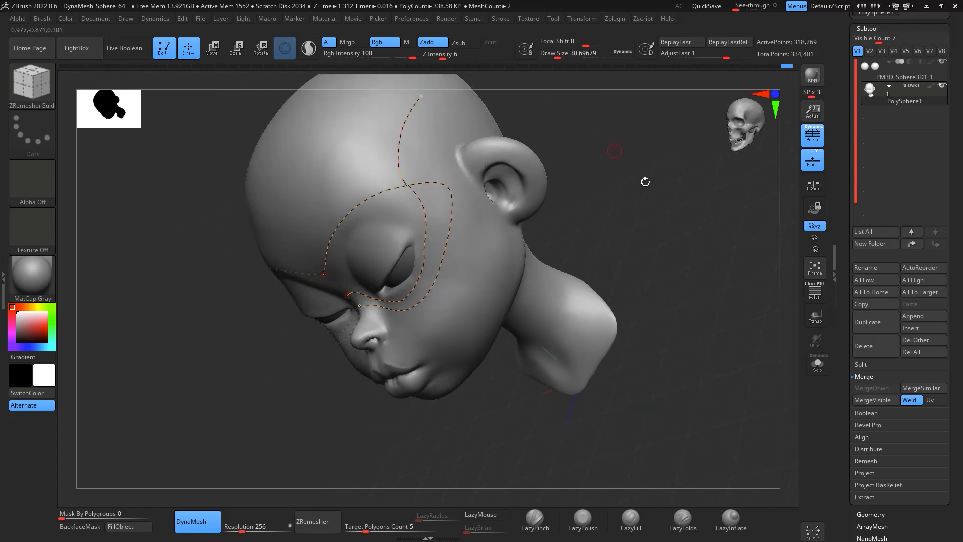
drag(645, 181, 693, 165)
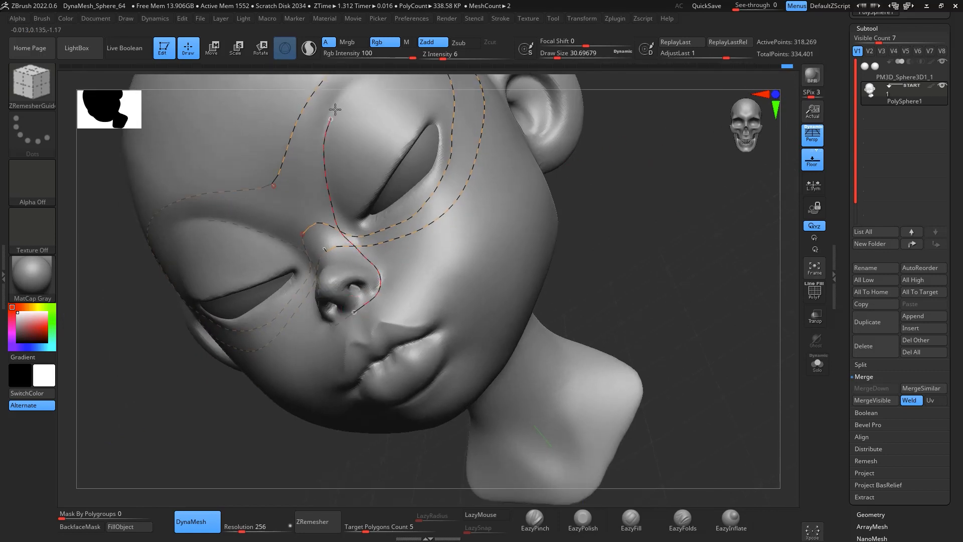
drag(335, 109, 353, 88)
mouse_move(660, 236)
mouse_down()
mouse_move(656, 256)
mouse_move(642, 235)
mouse_up()
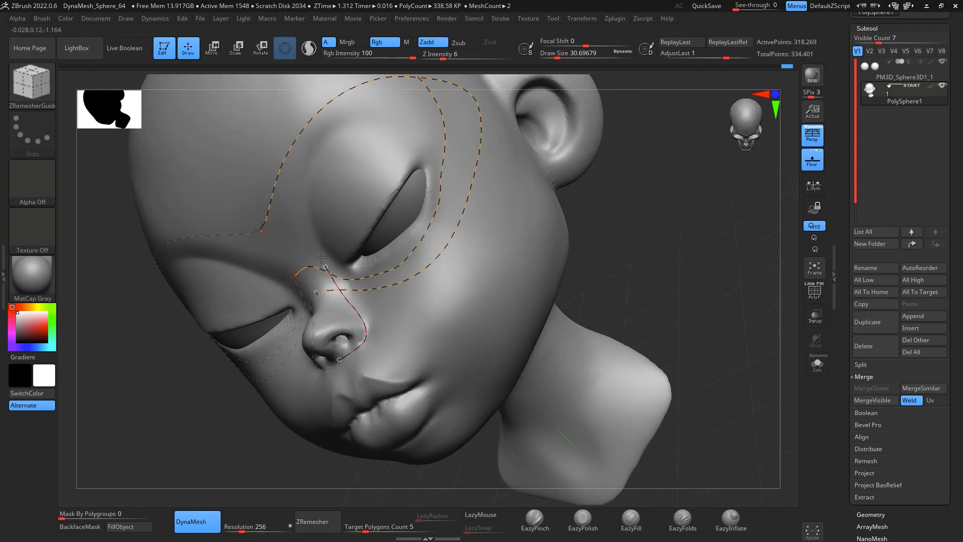
mouse_move(695, 251)
mouse_down()
mouse_move(703, 190)
mouse_move(698, 267)
mouse_up()
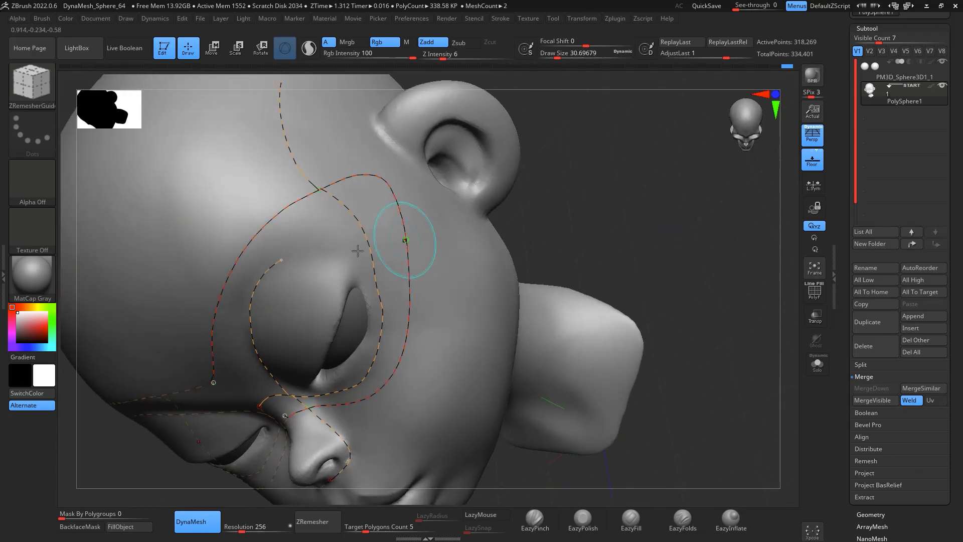
drag(279, 262, 341, 214)
drag(396, 154, 397, 152)
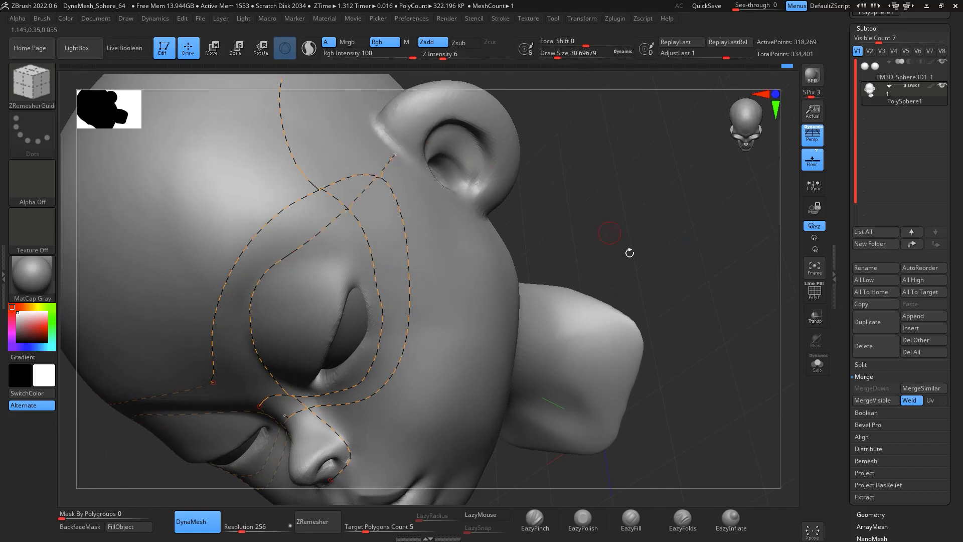
Step: Draw ZRemesher guide curves around the nostril, lips and mouth corner
mouse_move(628, 251)
mouse_down()
mouse_move(641, 279)
mouse_move(667, 151)
mouse_move(671, 207)
mouse_move(710, 205)
mouse_move(672, 132)
mouse_up()
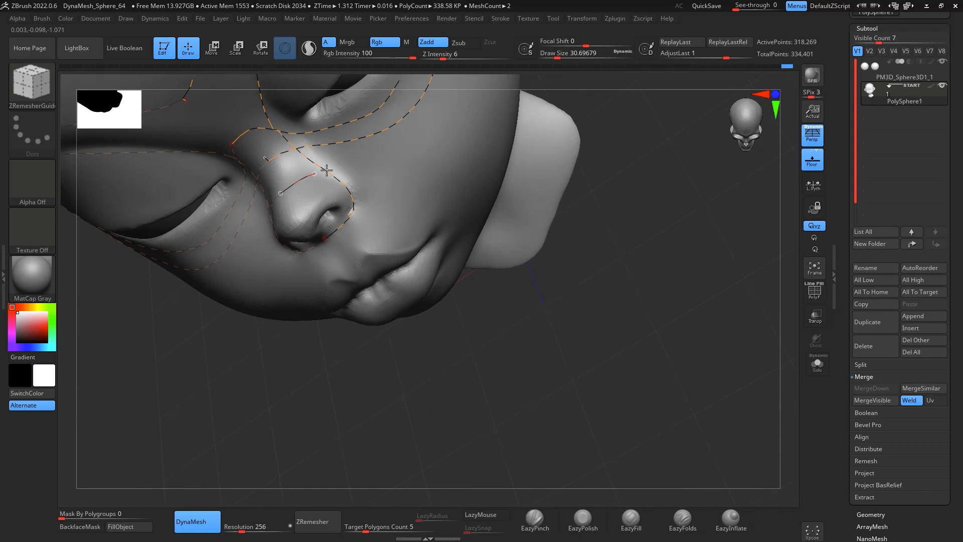
drag(448, 168, 471, 179)
mouse_move(715, 318)
mouse_down()
mouse_move(693, 245)
mouse_move(668, 228)
mouse_up()
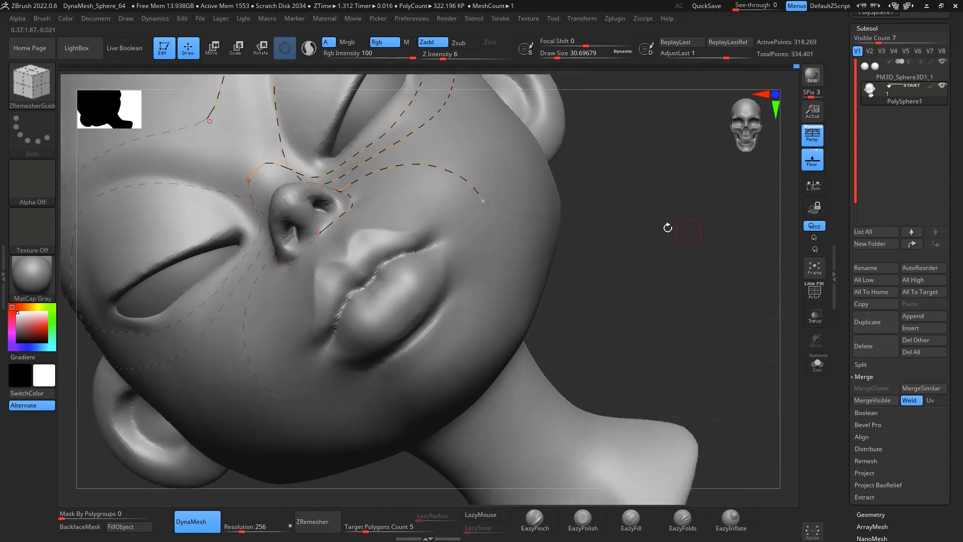
drag(484, 199, 496, 229)
drag(430, 346, 433, 349)
drag(649, 232, 678, 246)
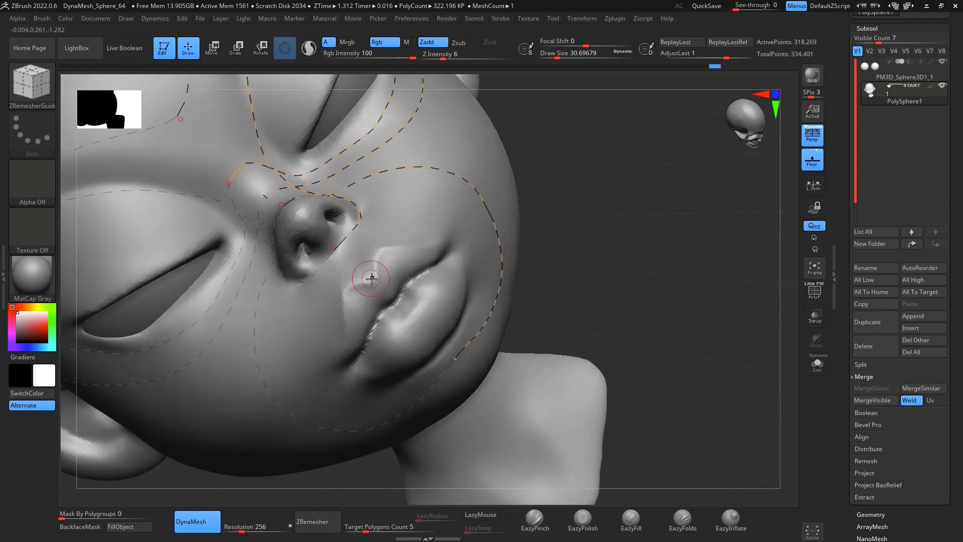
drag(462, 228, 460, 229)
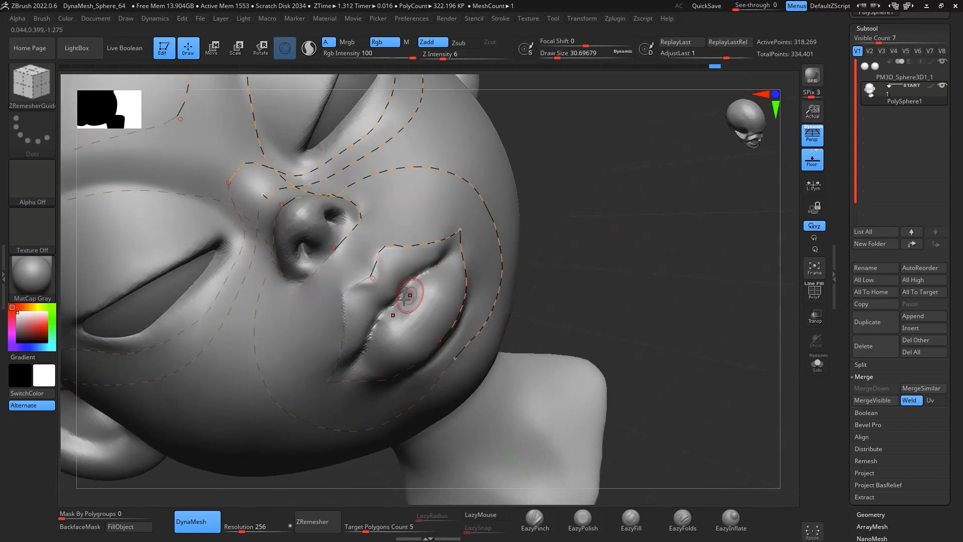
drag(453, 250, 461, 231)
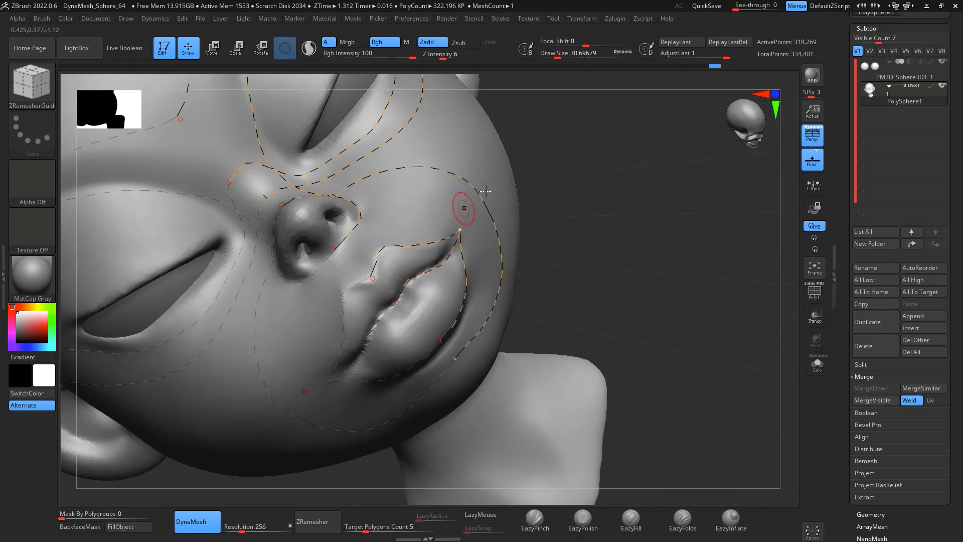
Step: Draw ZRemesher guide curves from the mouth corner across the cheek and along the jawline
drag(577, 226, 645, 169)
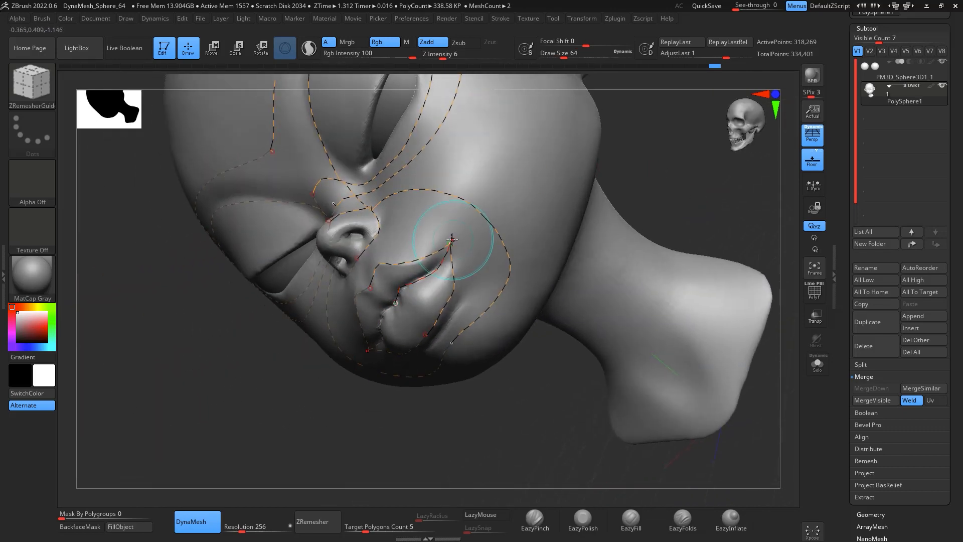
drag(582, 85, 675, 136)
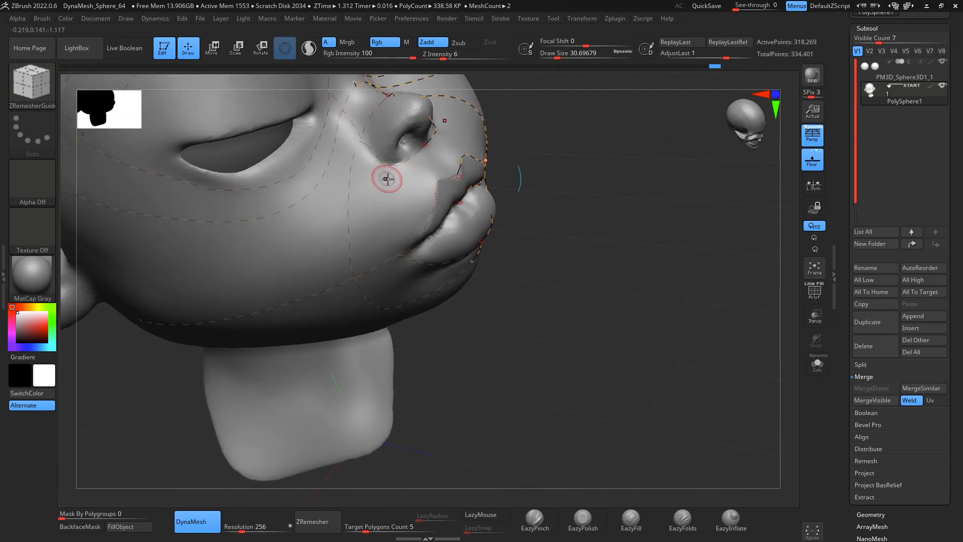
drag(647, 227, 609, 214)
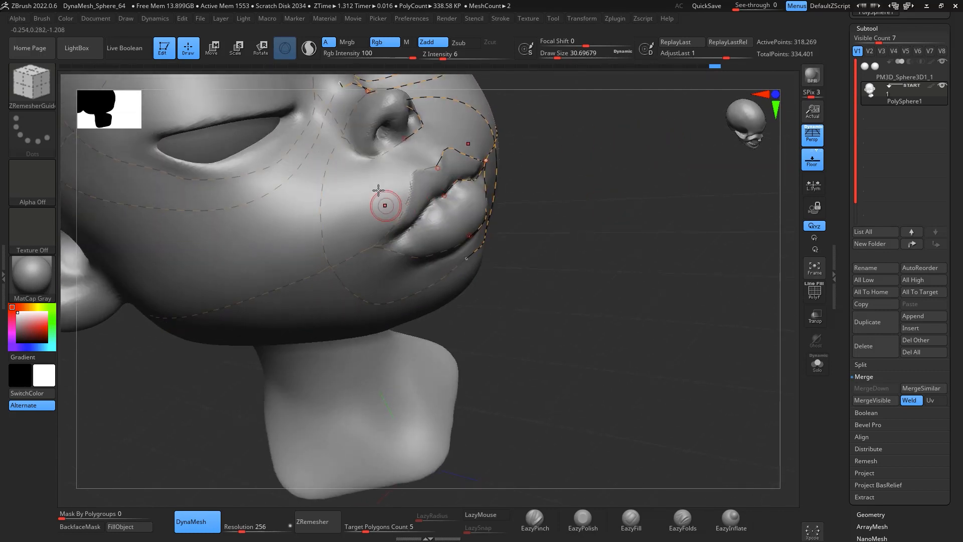
drag(639, 252, 501, 328)
drag(563, 294, 428, 306)
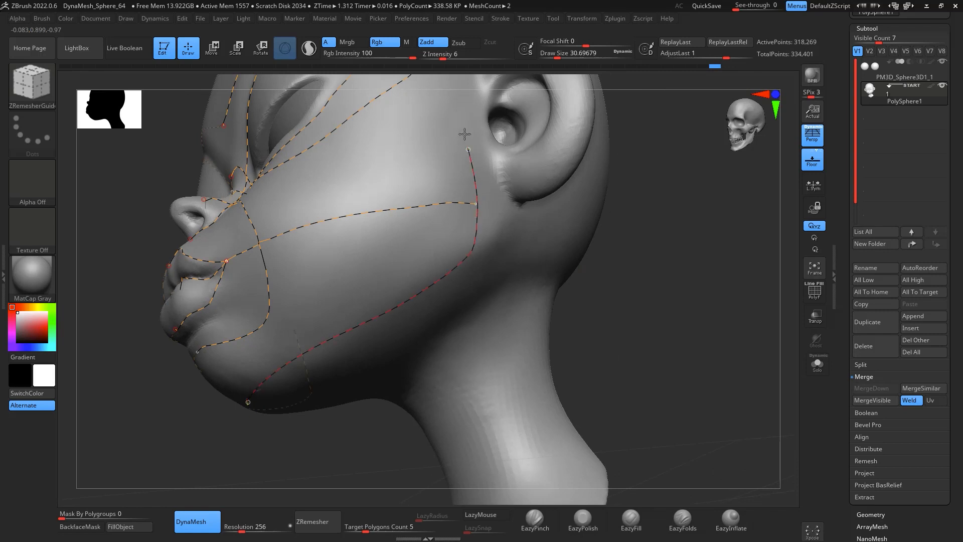
Step: Draw guide curves from the cheek up around the front of the ear and down the side of the jaw
drag(640, 216, 677, 272)
alt+drag(623, 150, 562, 314)
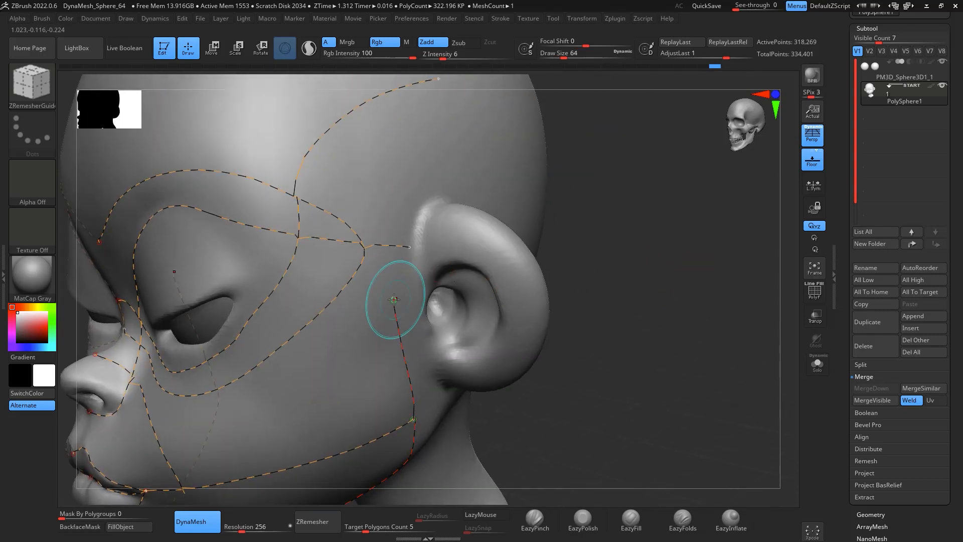
mouse_move(393, 300)
mouse_down()
mouse_move(400, 245)
mouse_move(443, 188)
mouse_up()
drag(738, 256, 675, 290)
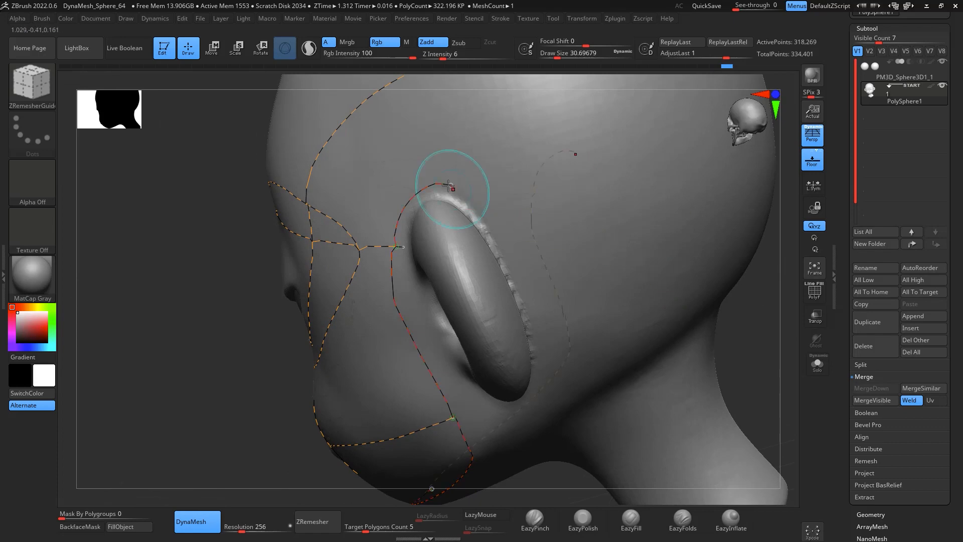
drag(448, 186, 547, 269)
alt+drag(750, 378, 723, 90)
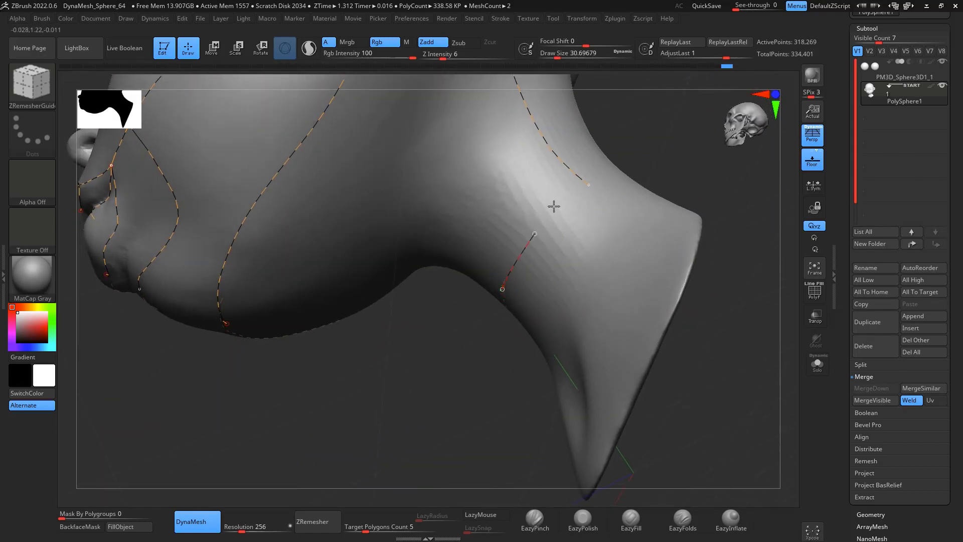
Step: Draw a ZRemesher guide curve encircling the neck, then turn the head back to a front view
drag(697, 139, 661, 200)
drag(518, 243, 628, 174)
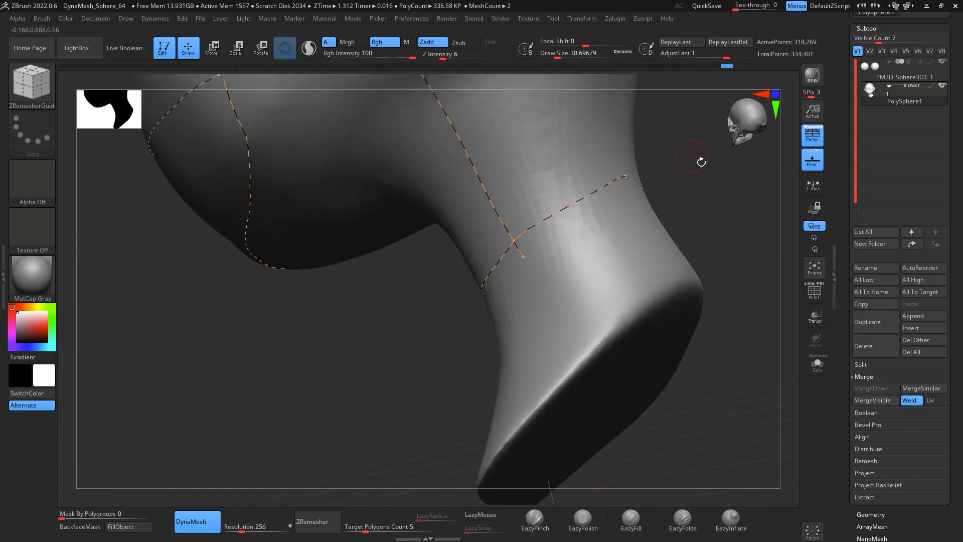
drag(703, 164, 770, 138)
drag(697, 243, 702, 265)
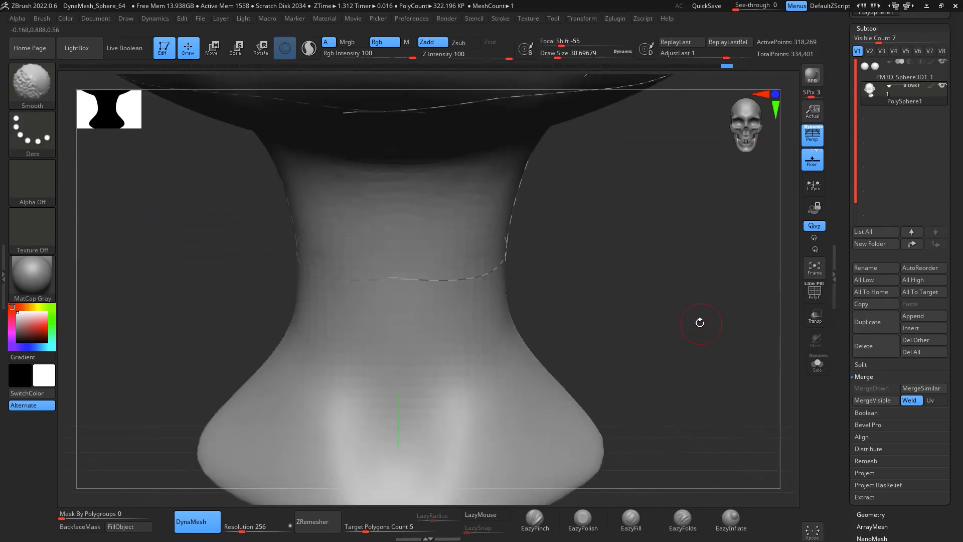
alt+drag(699, 322, 704, 194)
alt+drag(707, 236, 652, 312)
drag(610, 282, 574, 273)
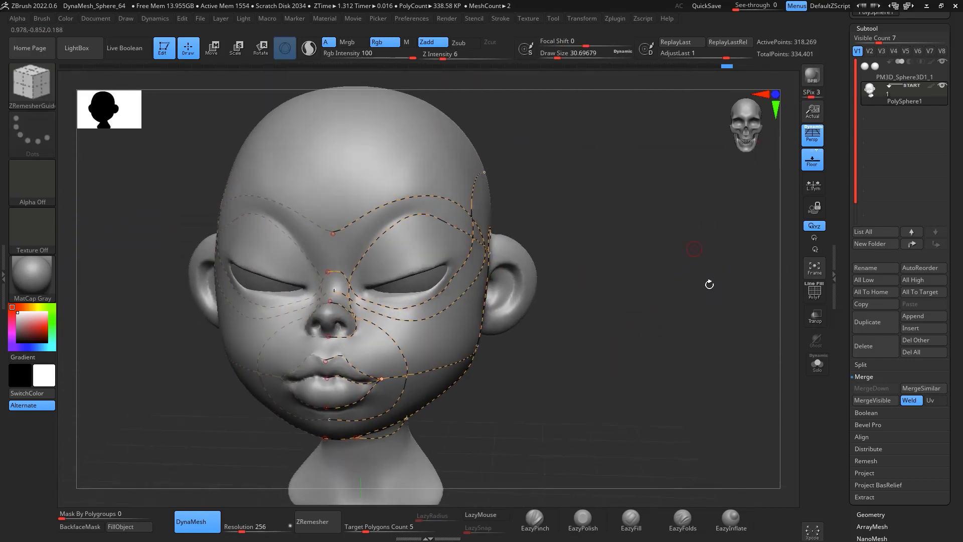
alt+drag(709, 284, 719, 221)
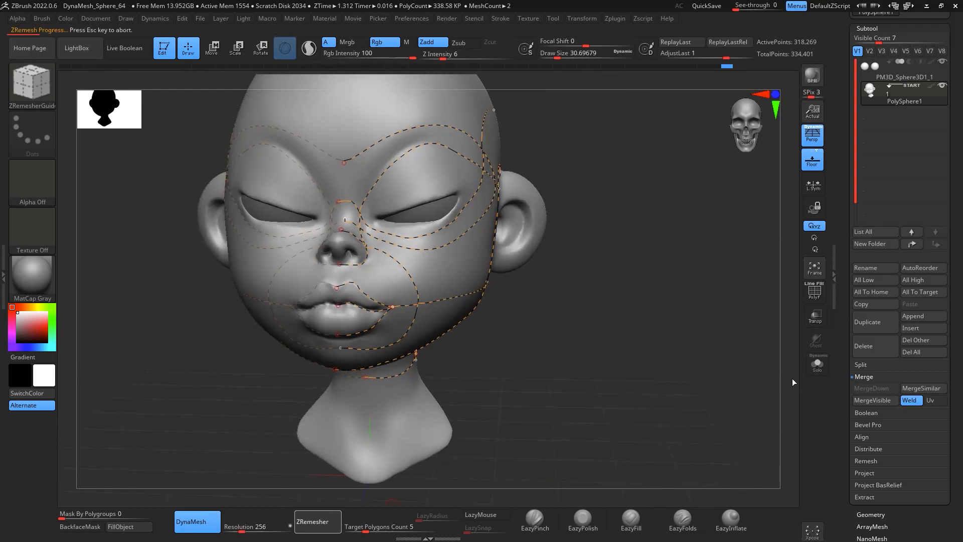
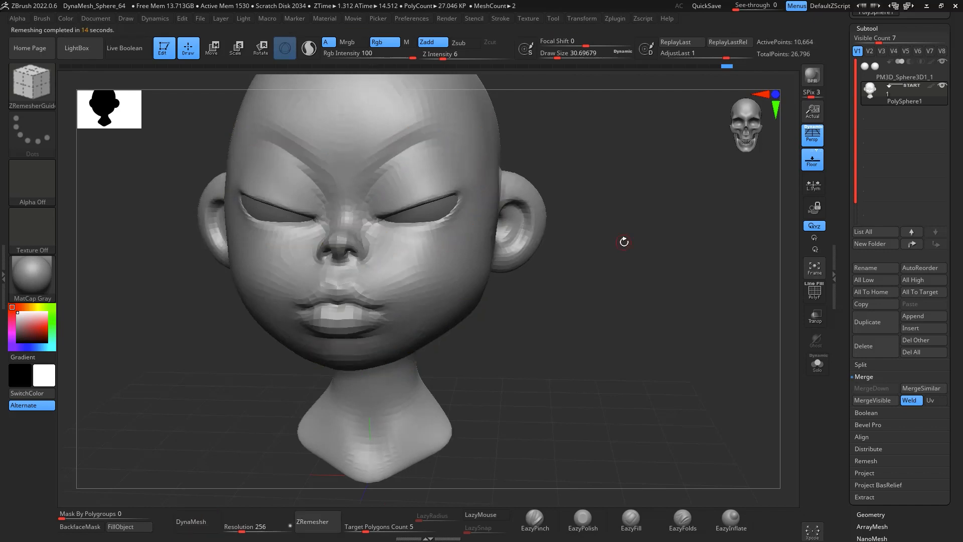
Step: Inspect the new ZRemesher topology with polyframe display, then subdivide the retopologized head
mouse_move(635, 239)
mouse_down()
mouse_move(649, 224)
mouse_move(661, 316)
mouse_move(671, 300)
mouse_move(653, 287)
mouse_up()
click(815, 291)
shift+drag(694, 350, 708, 327)
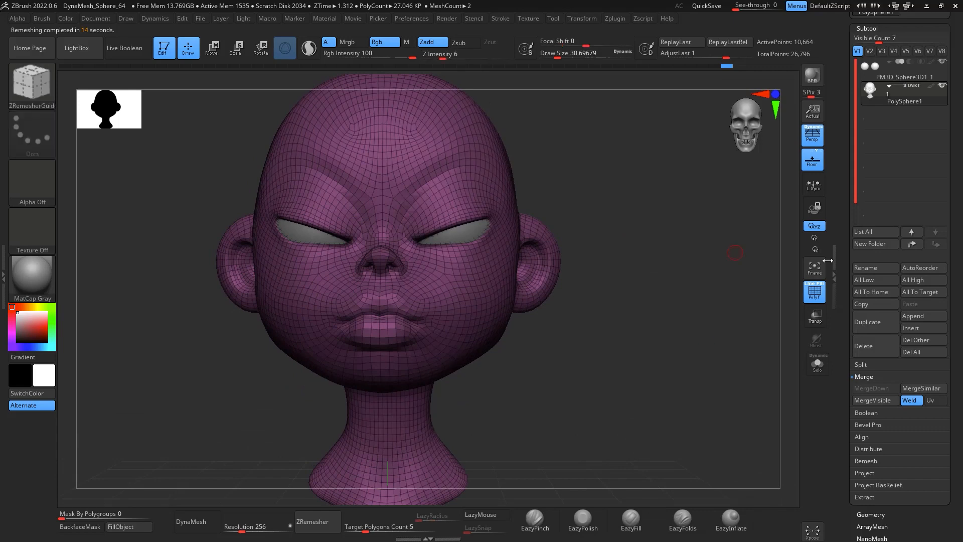
click(815, 296)
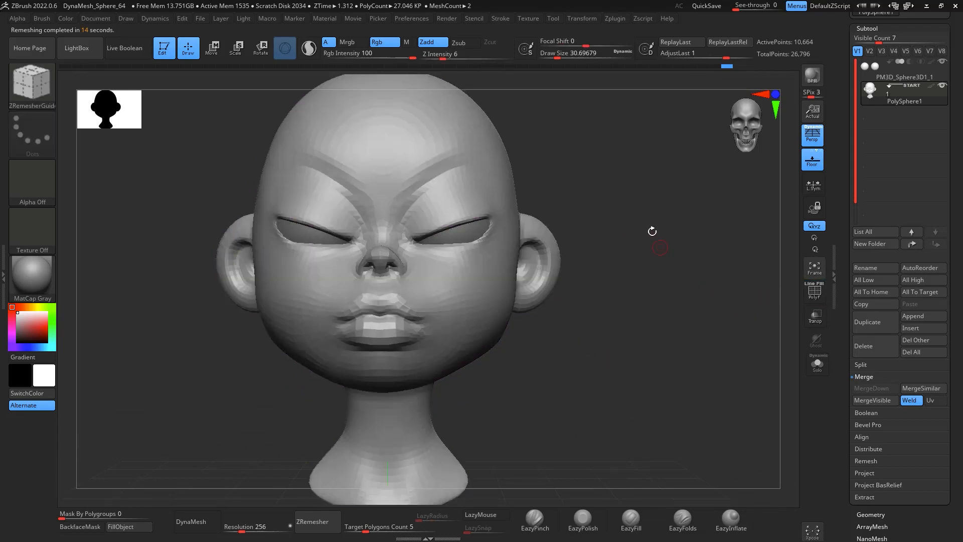
mouse_move(649, 231)
mouse_down()
mouse_move(700, 253)
mouse_move(695, 238)
mouse_move(688, 254)
mouse_move(694, 246)
mouse_up()
key(ctrl+d)
Step: Switch to EazyPinch in subtractive mode at a smaller draw size and sharpen the inner eye corner creases
click(539, 520)
alt+drag(669, 288, 692, 365)
key(space)
drag(586, 291, 589, 291)
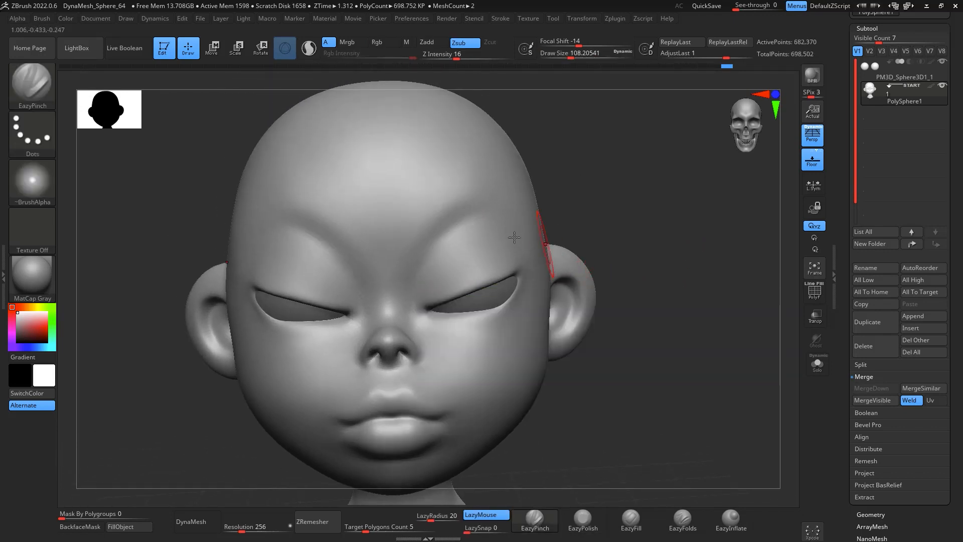
mouse_move(413, 288)
mouse_down()
mouse_move(430, 247)
mouse_move(515, 226)
mouse_move(527, 247)
mouse_move(476, 241)
mouse_move(513, 246)
mouse_up()
mouse_move(614, 244)
mouse_down()
mouse_move(703, 297)
mouse_move(742, 215)
mouse_move(776, 311)
mouse_move(663, 189)
mouse_move(736, 250)
mouse_up()
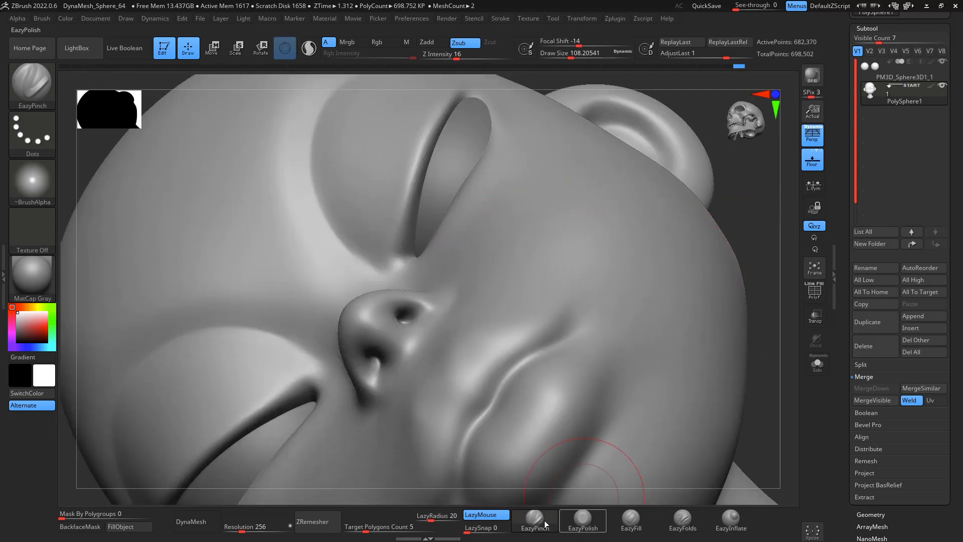
key(space)
drag(402, 207, 390, 207)
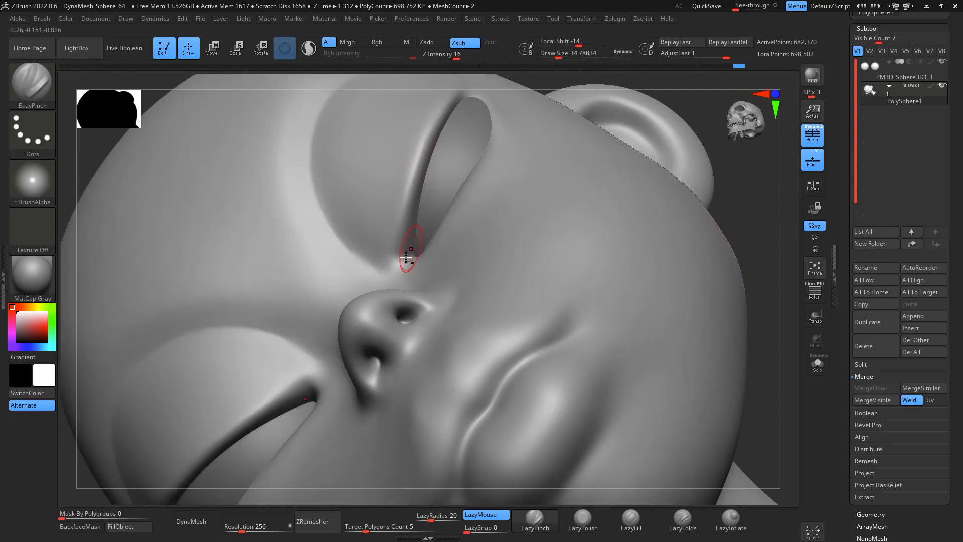
mouse_move(403, 255)
mouse_down()
mouse_move(439, 111)
mouse_move(451, 101)
mouse_up()
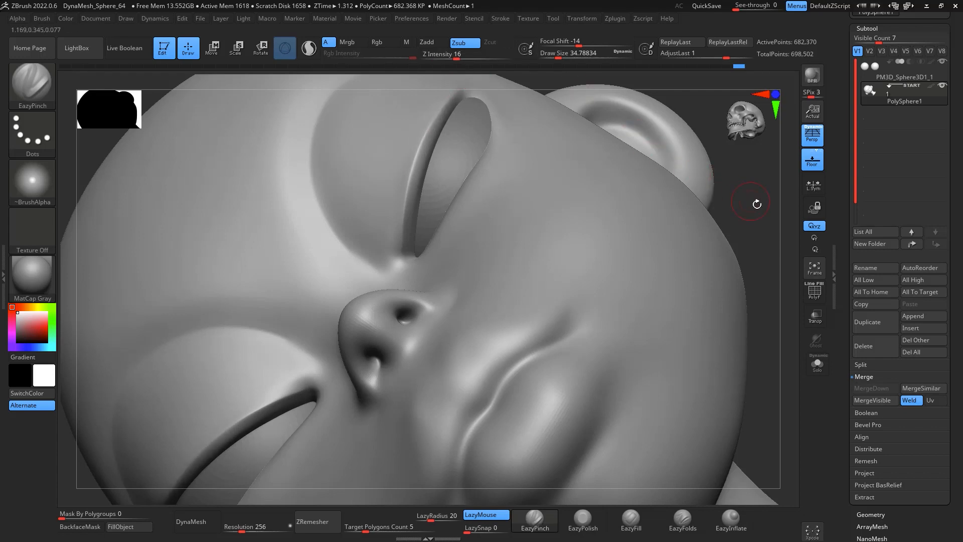
Step: Pinch along the eyelid edges and the outer eye corners from several angles
drag(757, 204, 763, 226)
drag(659, 115, 523, 190)
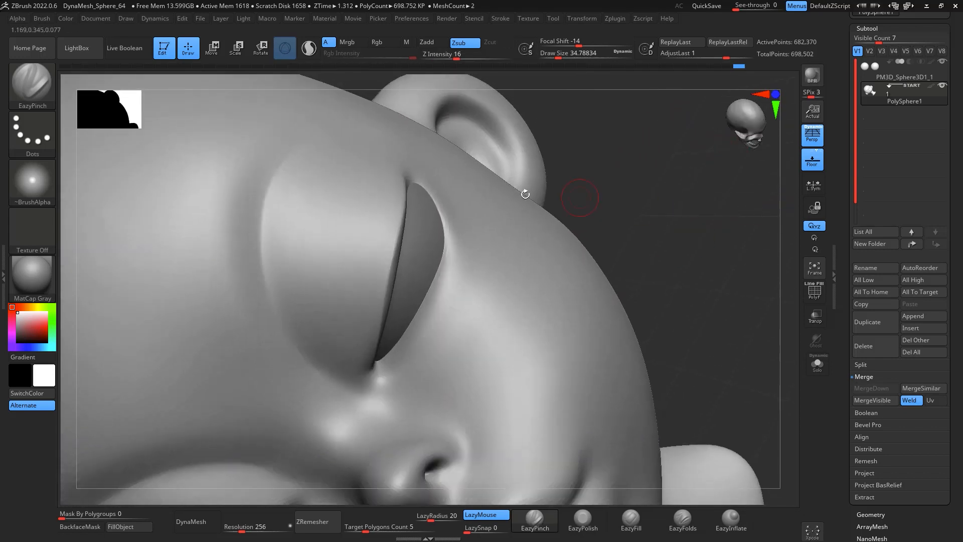
mouse_move(449, 217)
mouse_down()
mouse_move(441, 275)
mouse_move(398, 356)
mouse_up()
mouse_move(670, 223)
mouse_down()
mouse_move(723, 211)
mouse_move(738, 286)
mouse_move(703, 222)
mouse_move(732, 271)
mouse_up()
mouse_move(735, 311)
alt+mouse_down()
mouse_move(731, 234)
mouse_move(748, 273)
mouse_move(718, 236)
alt+mouse_up()
alt+drag(719, 236, 712, 256)
mouse_move(467, 233)
shift+mouse_down()
mouse_move(490, 169)
mouse_move(465, 177)
shift+mouse_up()
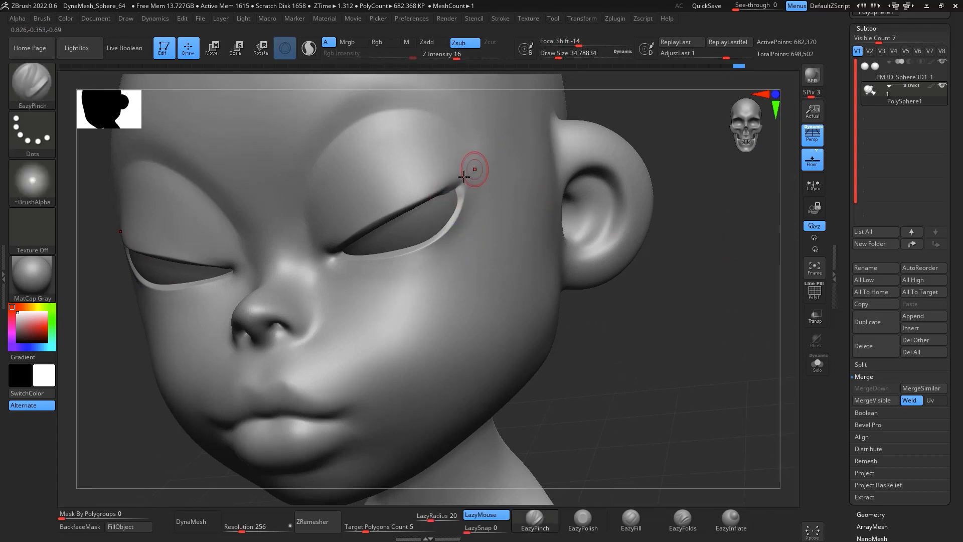
drag(693, 379, 662, 286)
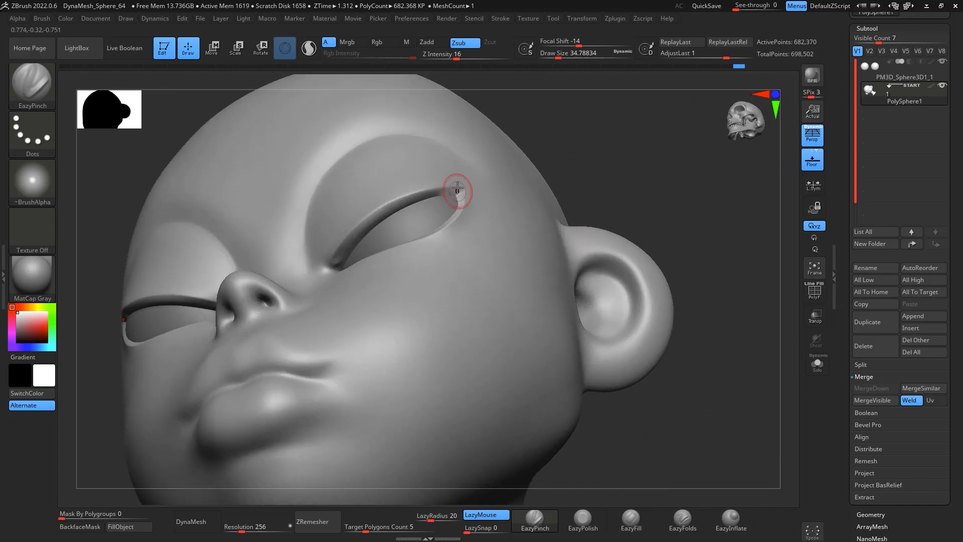
Step: Select the DamStandard brush and deepen the crease at the inner eye corner
key(ctrl)
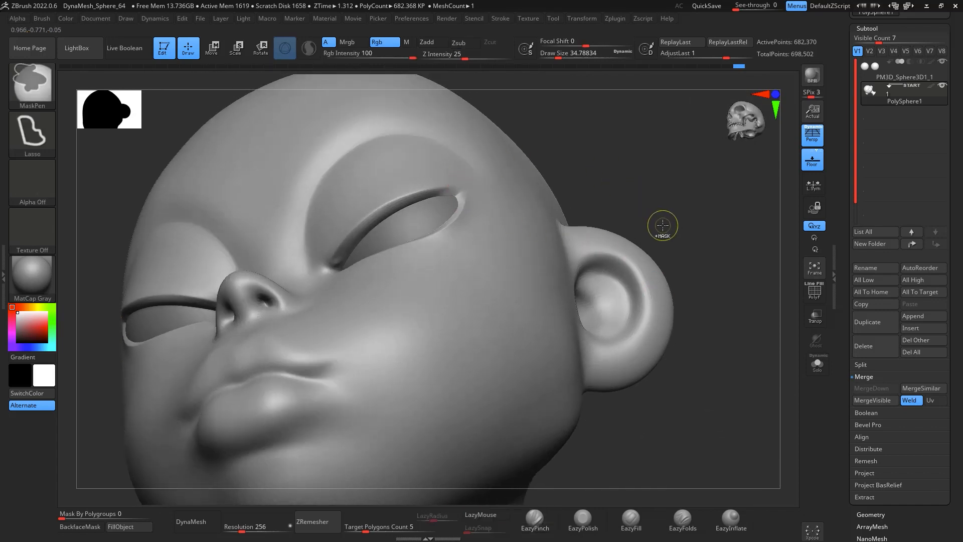
key(b)
key(d)
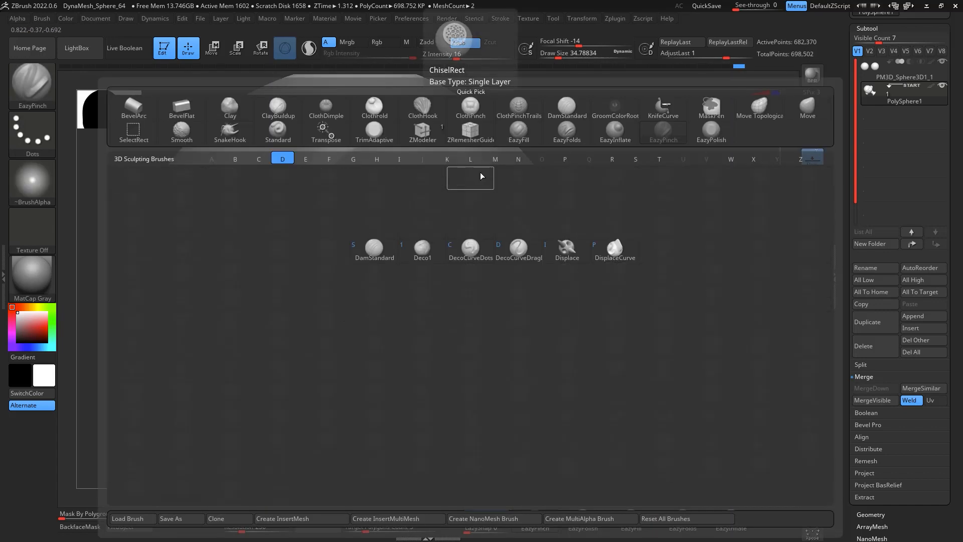
key(s)
mouse_move(702, 211)
mouse_down()
mouse_move(723, 222)
mouse_move(693, 258)
mouse_move(503, 191)
mouse_up()
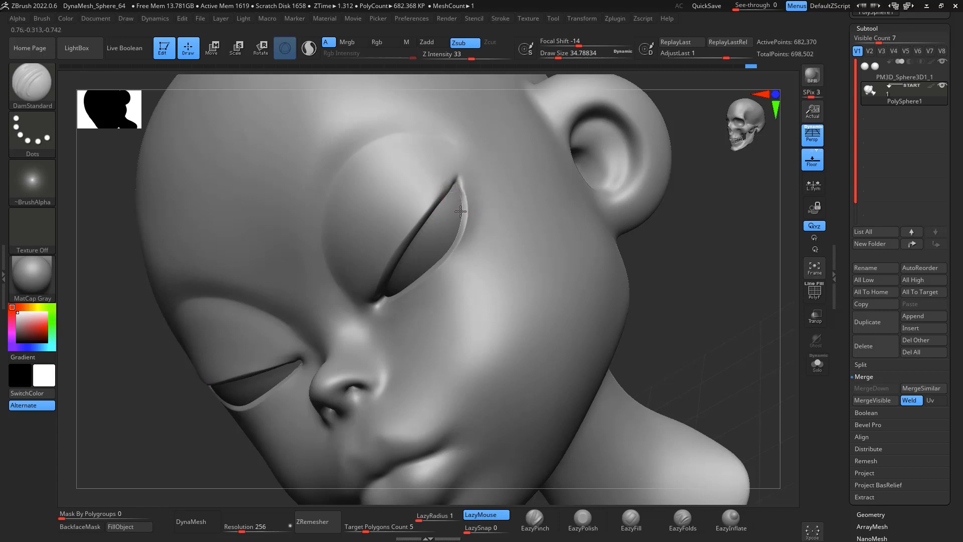
click(535, 519)
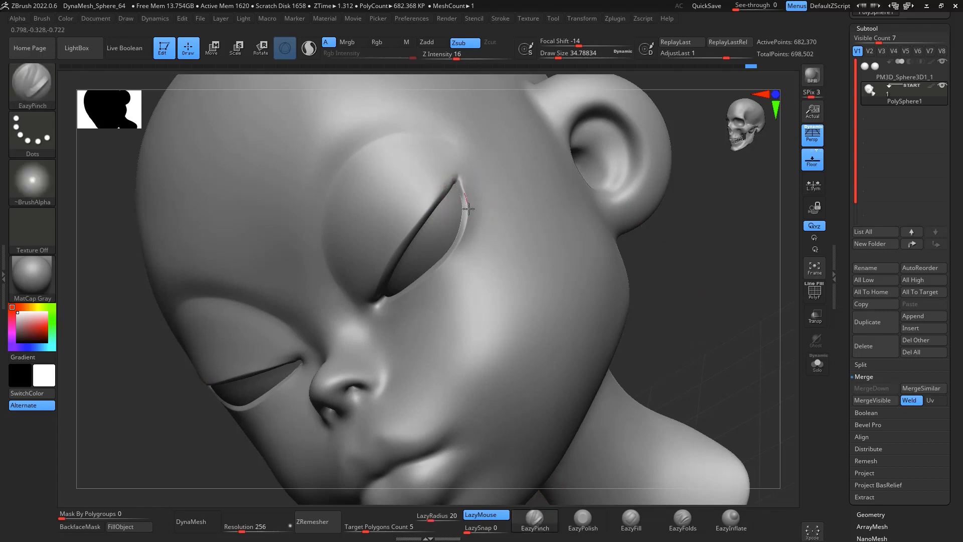
shift+drag(463, 198, 460, 184)
Step: Carve the opposite inner eye corner crease with DamStandard
drag(692, 216, 639, 215)
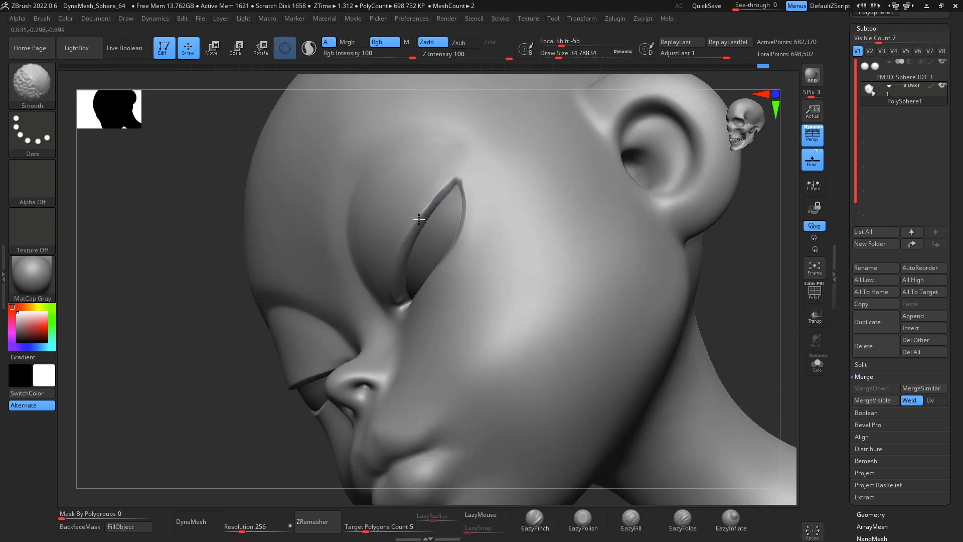
mouse_move(613, 201)
shift+mouse_down()
mouse_move(779, 294)
mouse_move(684, 280)
shift+mouse_up()
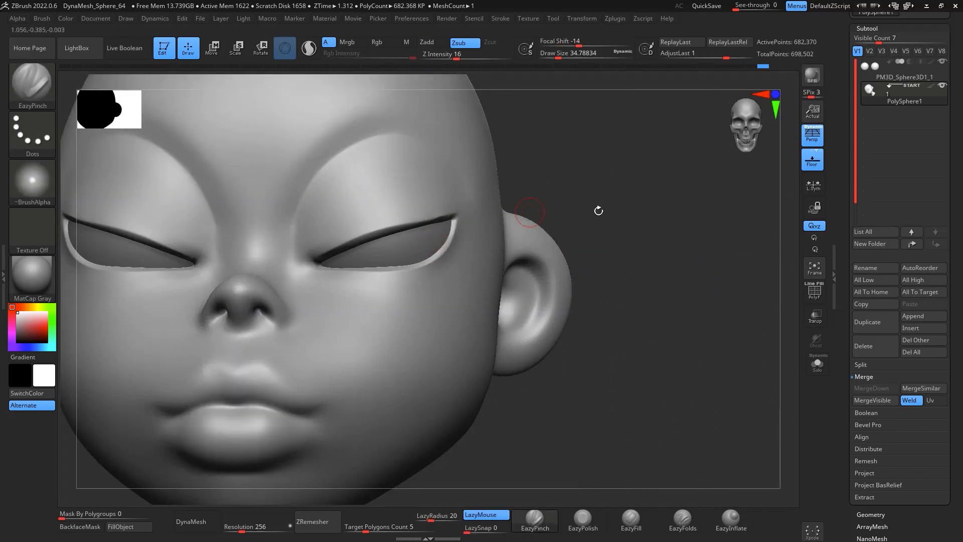
mouse_move(598, 208)
mouse_down()
mouse_move(709, 295)
mouse_move(707, 251)
mouse_move(517, 181)
mouse_up()
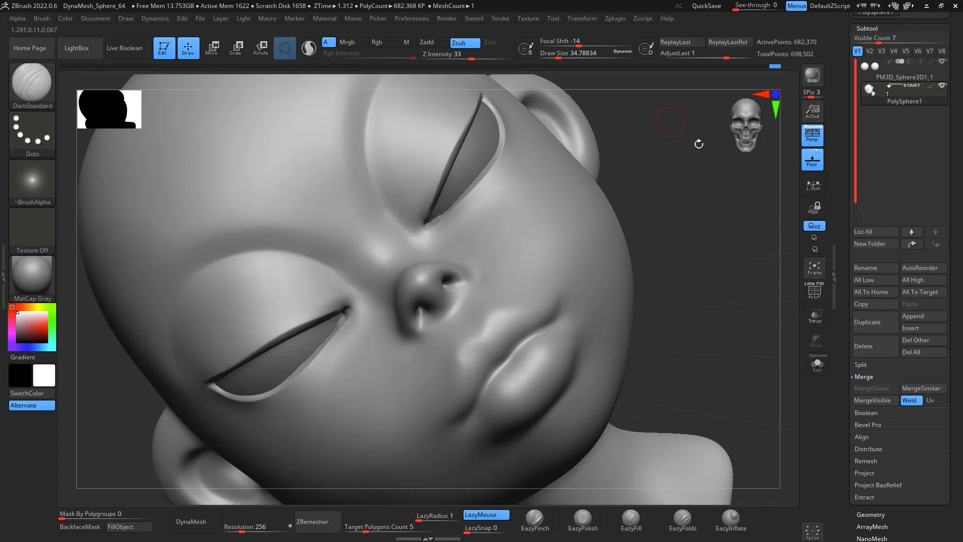
drag(699, 144, 502, 200)
shift+drag(665, 200, 684, 241)
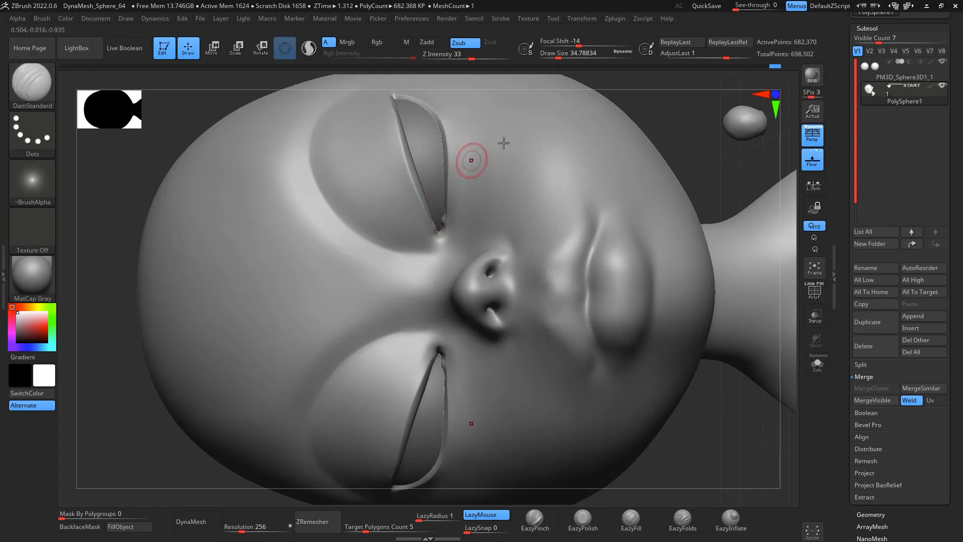
alt+drag(722, 447, 663, 253)
alt+drag(623, 185, 615, 159)
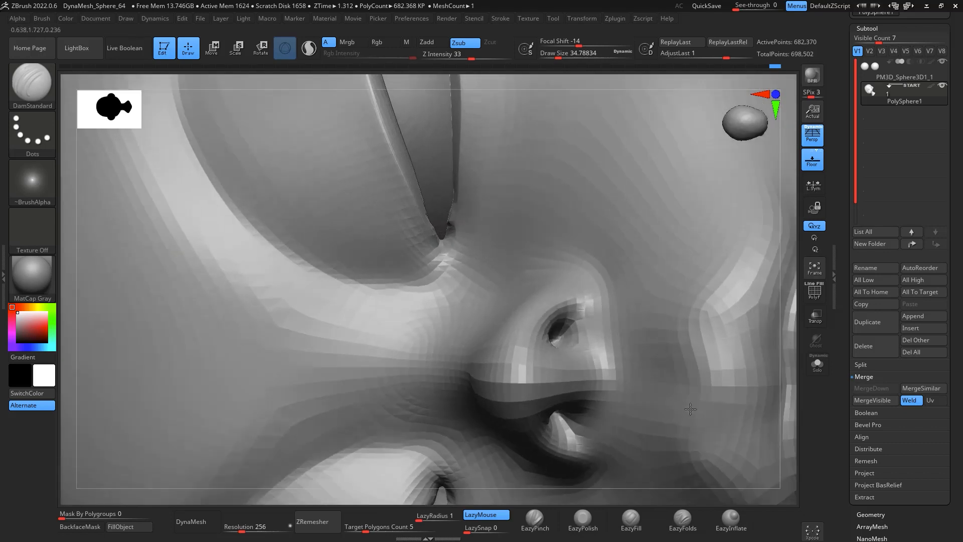
key(space)
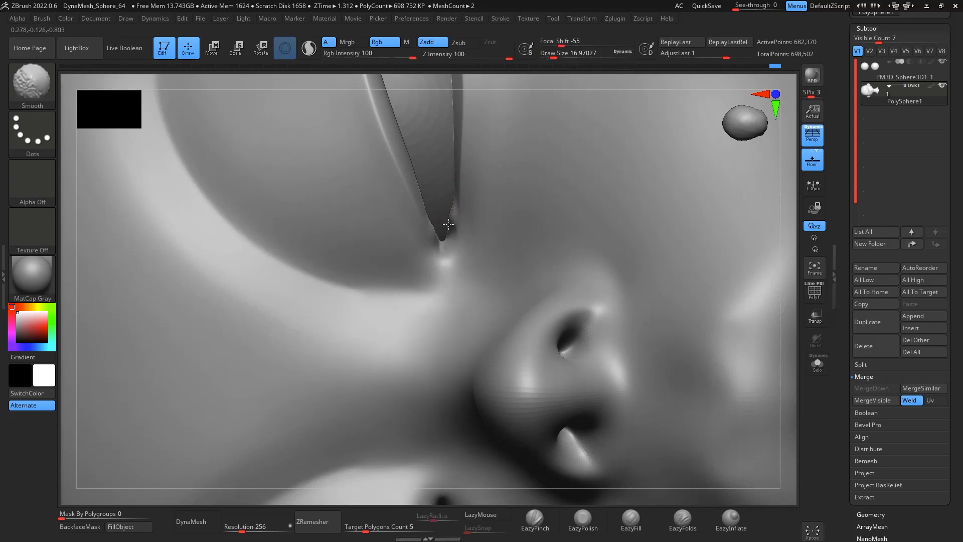
drag(453, 209, 449, 232)
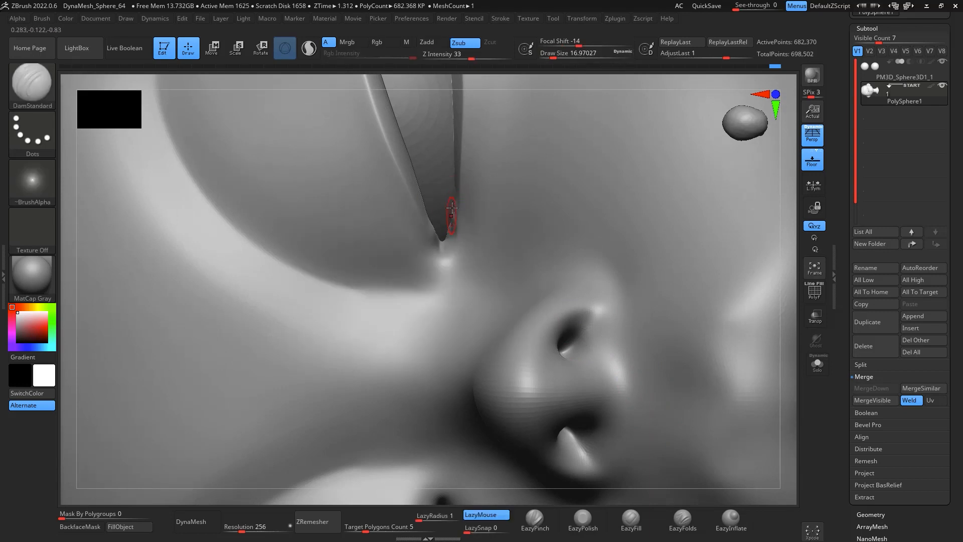
Step: Carve and smooth the crease where the nose wings meet the cheeks
key(shift)
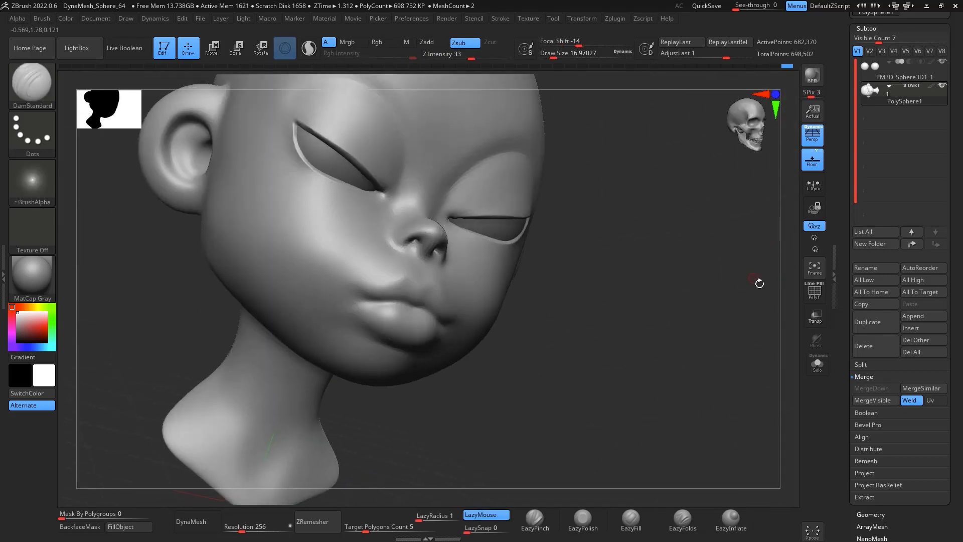
mouse_move(760, 283)
shift+mouse_down()
mouse_move(748, 320)
mouse_move(738, 218)
mouse_move(759, 331)
mouse_move(747, 317)
mouse_move(742, 331)
mouse_move(612, 268)
shift+mouse_up()
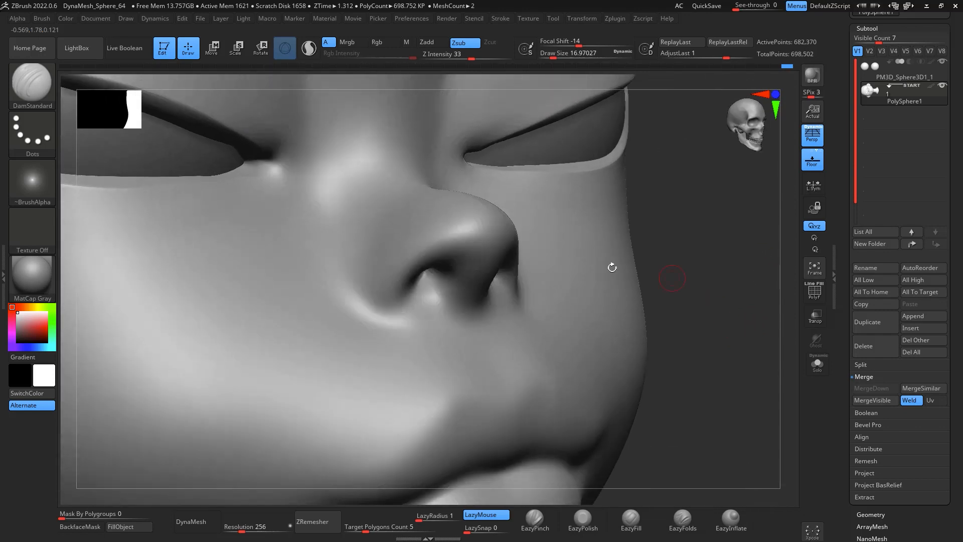
drag(740, 350, 767, 354)
key(space)
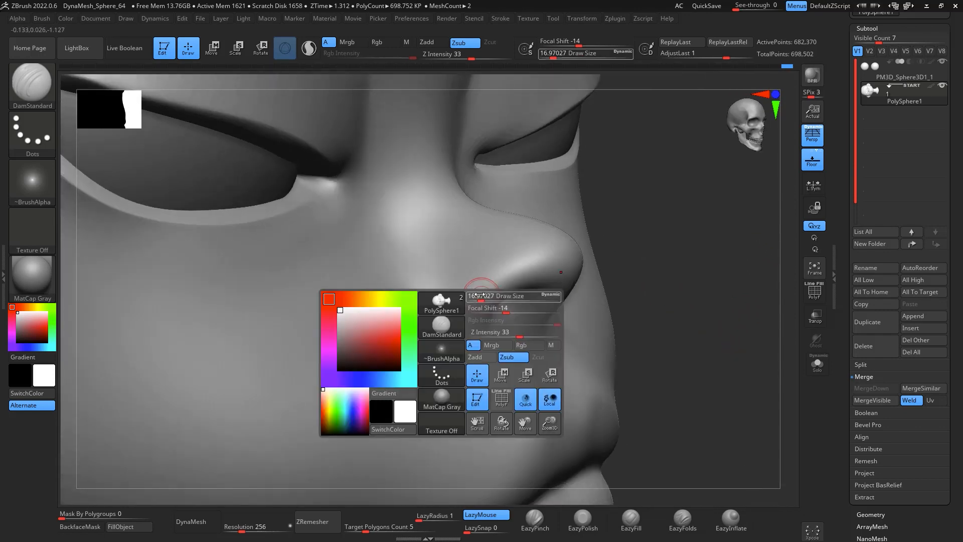
drag(480, 299, 480, 299)
mouse_move(448, 245)
mouse_down()
mouse_move(433, 285)
mouse_move(454, 333)
mouse_move(491, 343)
mouse_up()
mouse_move(741, 352)
mouse_down()
mouse_move(695, 344)
mouse_move(684, 324)
mouse_up()
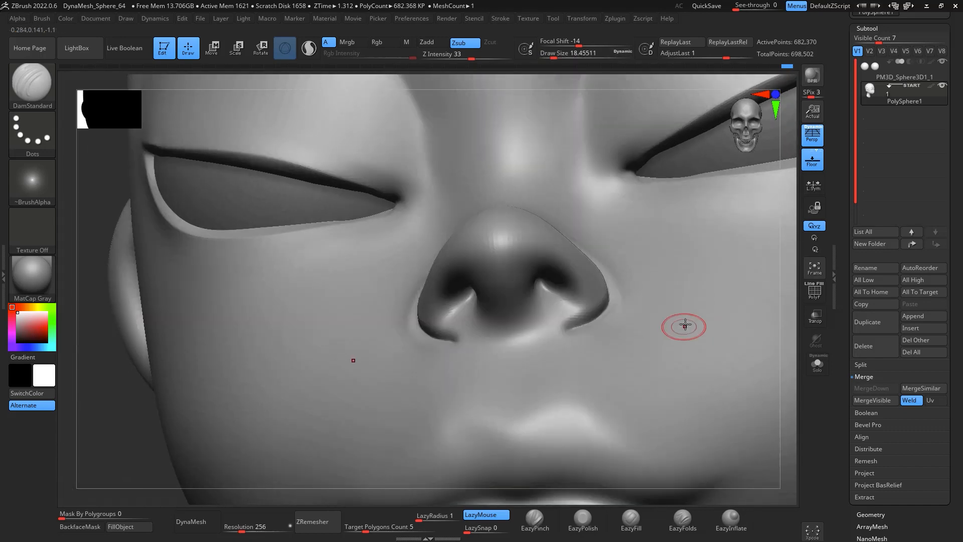
shift+drag(645, 275, 613, 270)
shift+drag(617, 321, 572, 338)
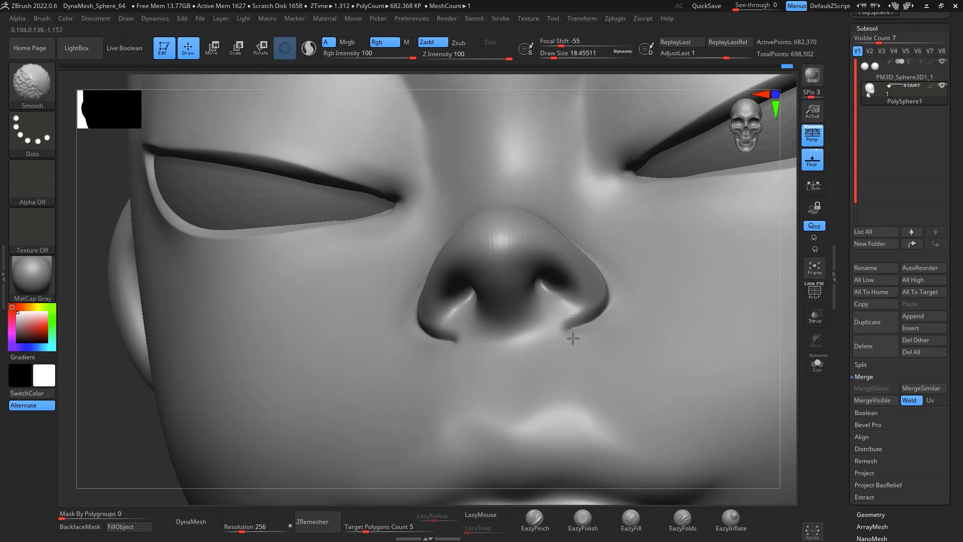
Step: Deepen the nostril openings with DamStandard
drag(788, 453, 752, 405)
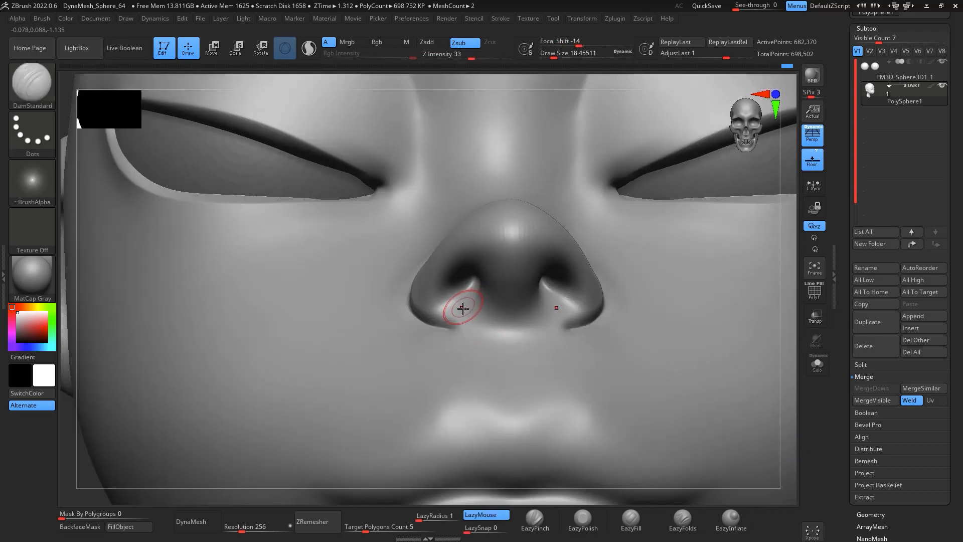
shift+drag(467, 290, 467, 296)
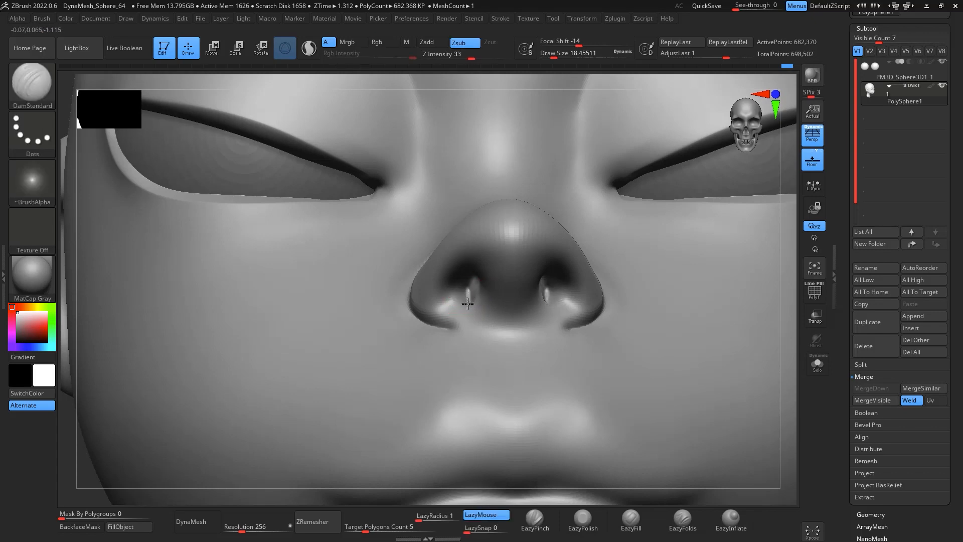
shift+drag(472, 272, 468, 284)
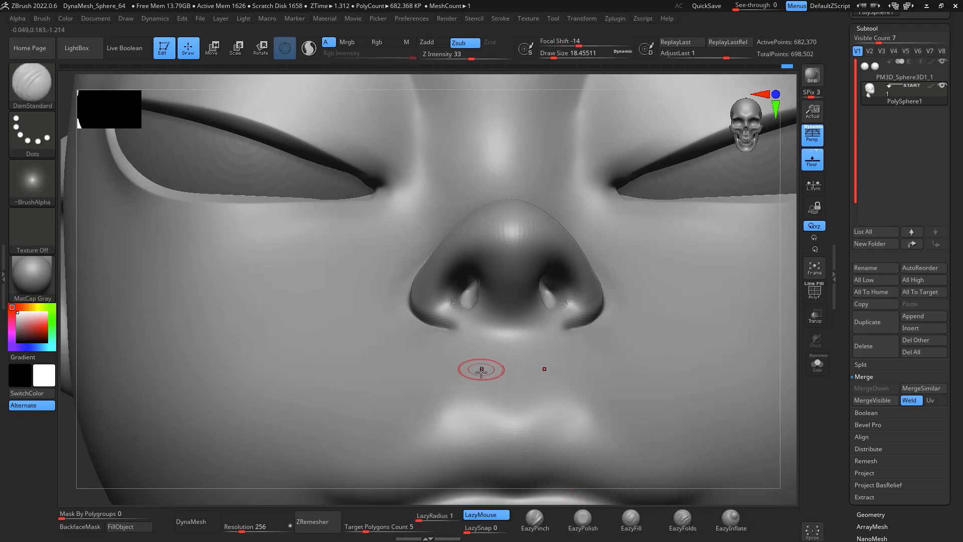
Step: Build up the nose wings with ClayBuildup and smooth them from the front and side
key(b)
key(c)
key(b)
key(space)
mouse_move(477, 305)
mouse_down()
mouse_move(485, 305)
mouse_move(448, 302)
mouse_move(443, 283)
mouse_move(448, 318)
mouse_move(451, 282)
mouse_up()
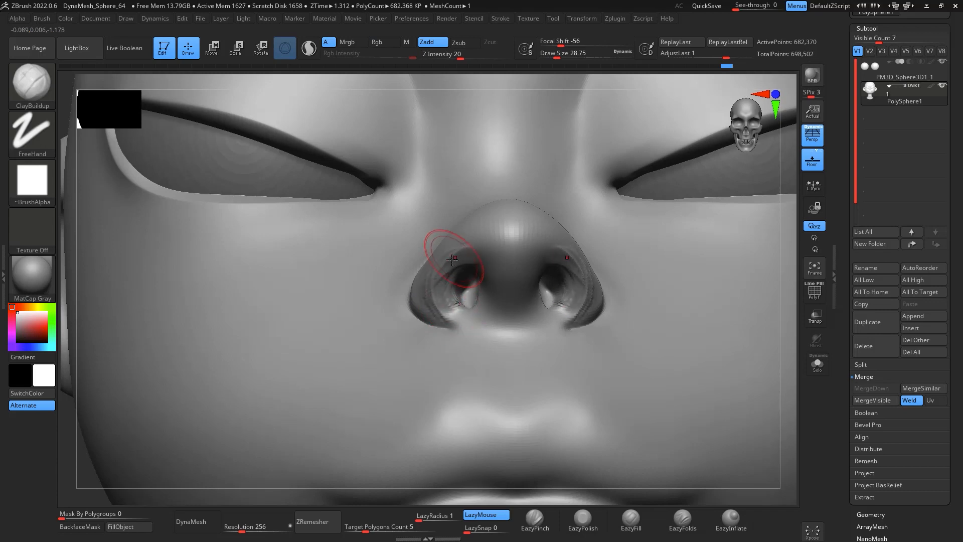
key(shift)
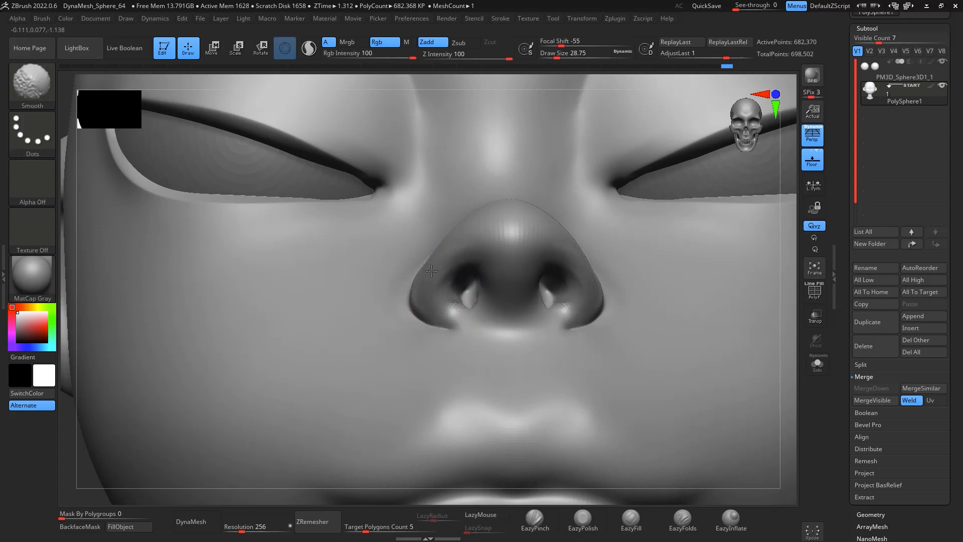
shift+drag(431, 271, 486, 241)
mouse_move(480, 287)
mouse_down()
mouse_move(473, 315)
mouse_move(465, 304)
mouse_move(496, 287)
mouse_up()
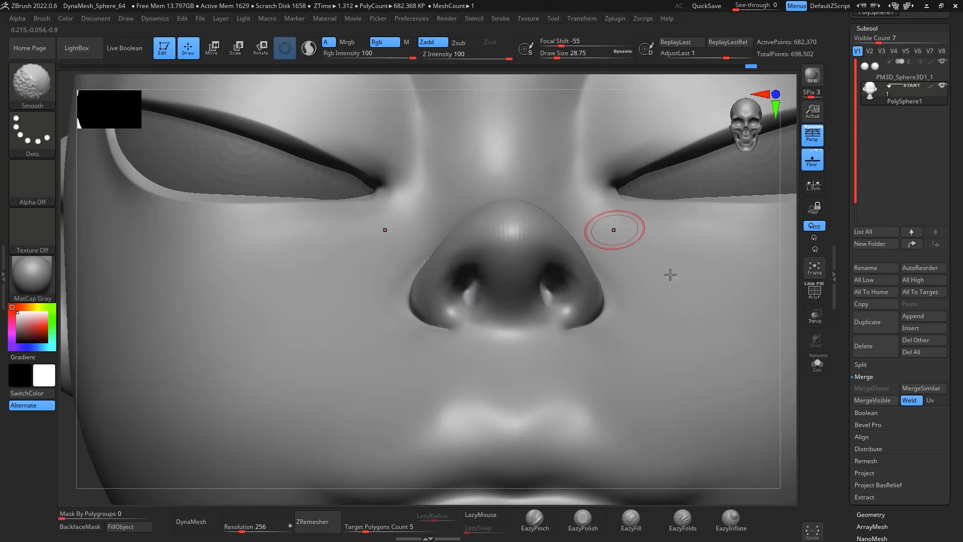
mouse_move(800, 362)
mouse_down()
mouse_move(505, 269)
mouse_move(534, 278)
mouse_move(544, 316)
mouse_move(559, 305)
mouse_move(550, 246)
mouse_move(545, 311)
mouse_up()
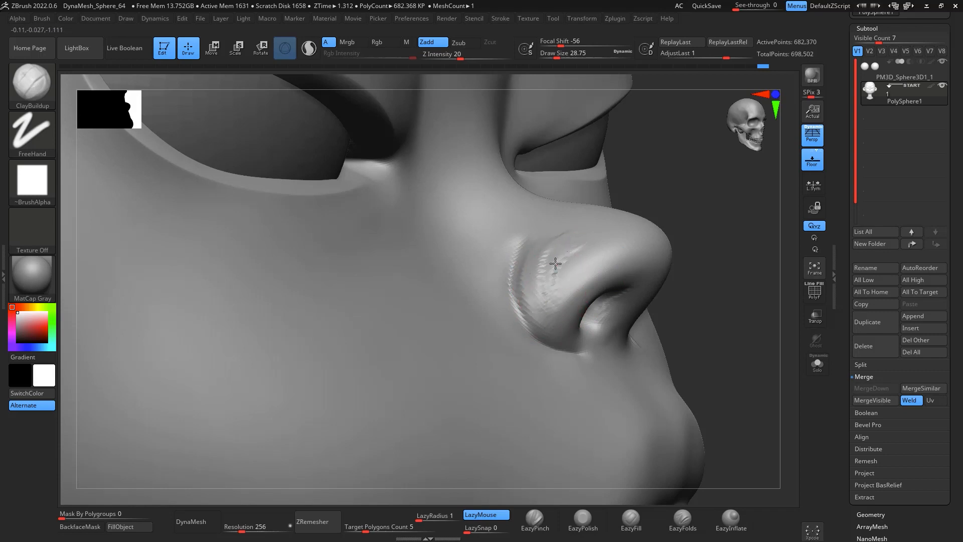
shift+drag(570, 254, 547, 288)
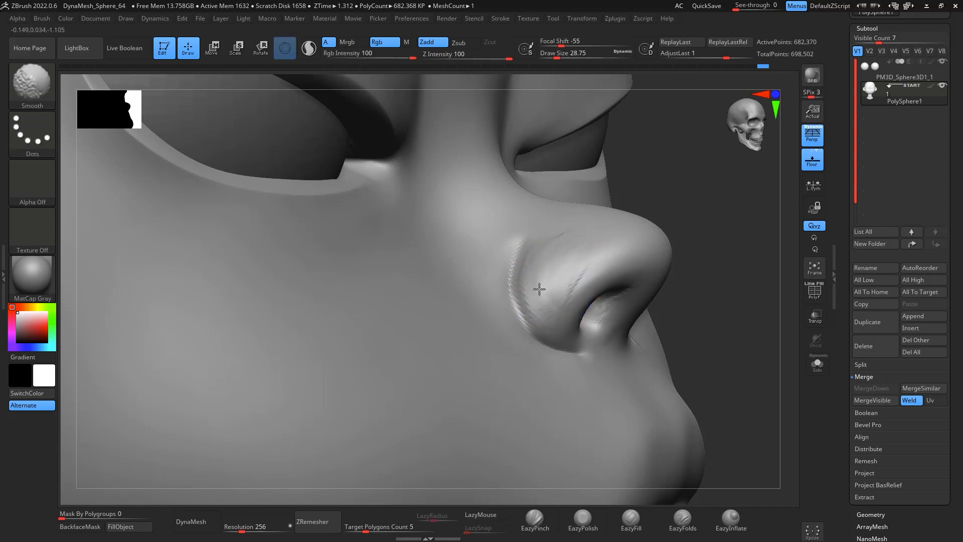
drag(749, 282, 750, 338)
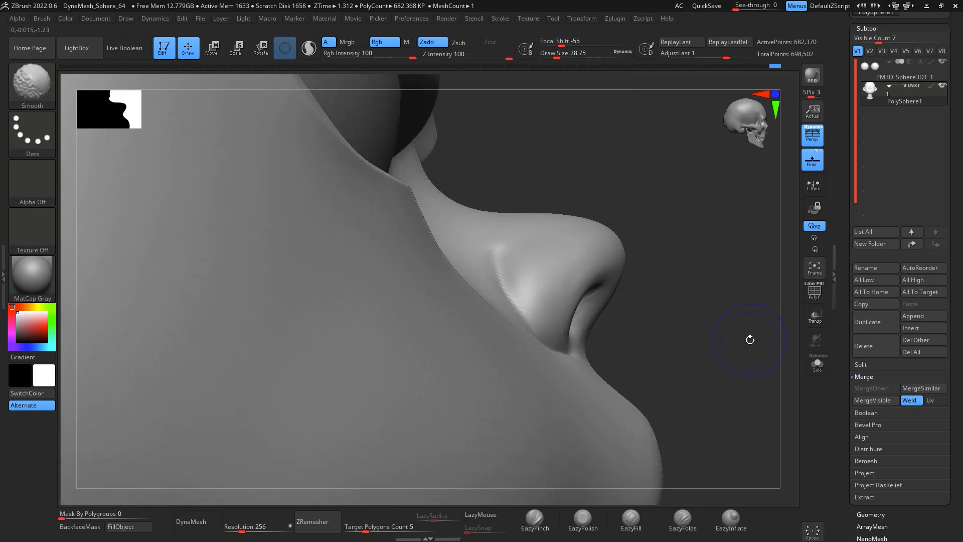
Step: Reshape the nose wings with the Move brush at a draw size of about 49, checking from several angles
key(b)
key(m)
key(v)
key(space)
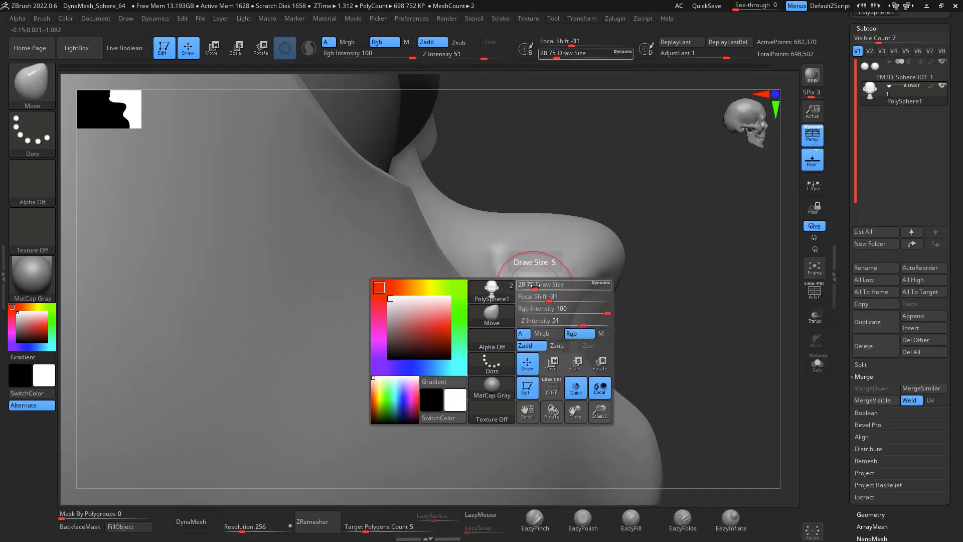
mouse_move(532, 286)
mouse_down()
mouse_move(516, 297)
mouse_move(516, 286)
mouse_move(526, 306)
mouse_up()
shift+drag(573, 277, 570, 274)
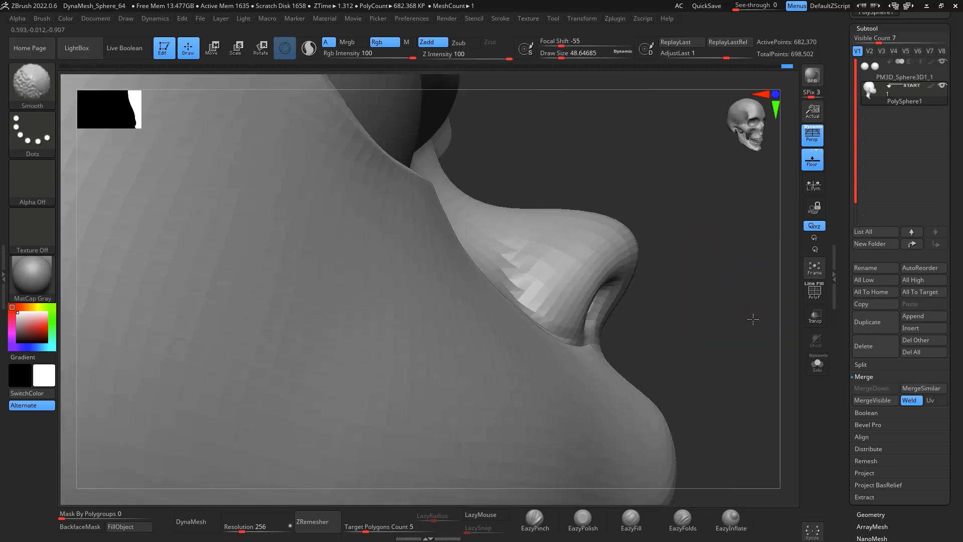
drag(676, 217, 762, 331)
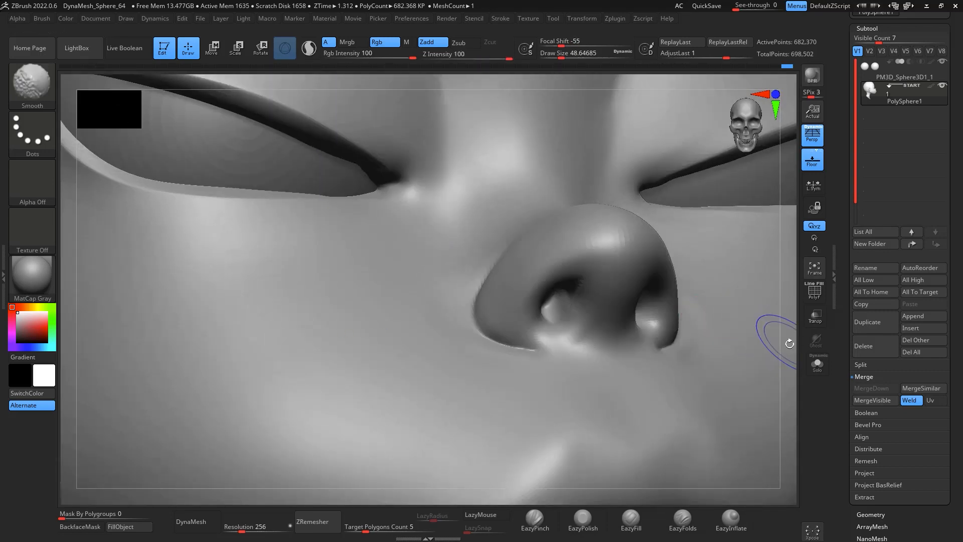
drag(792, 333, 792, 345)
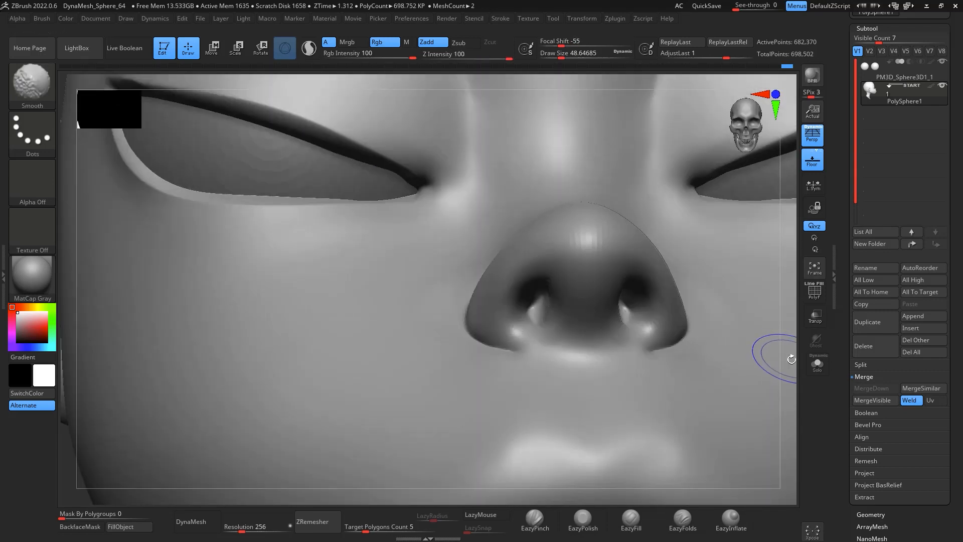
drag(780, 409, 854, 392)
shift+drag(486, 286, 481, 268)
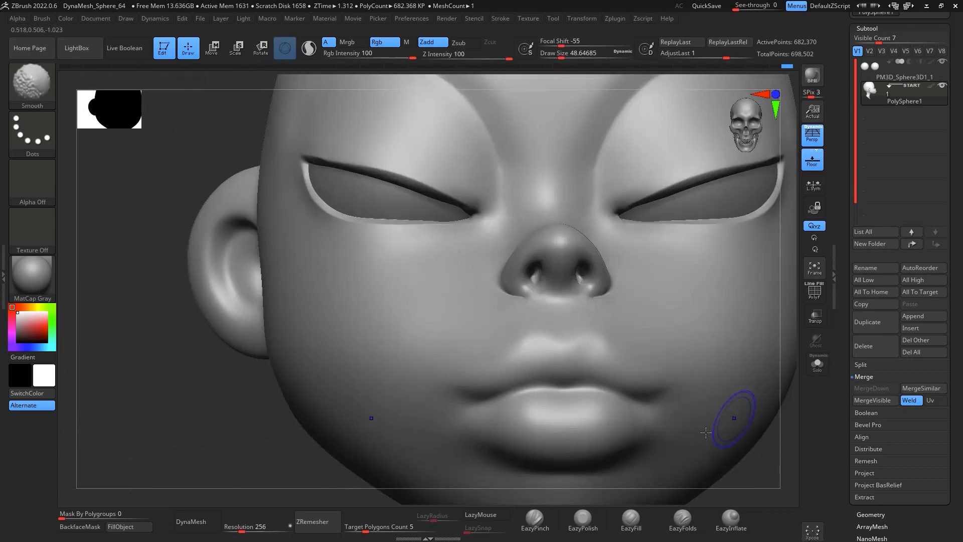
Step: Sharpen the creases at the inner eye corner and in front of the ear with EazyPinch, smoothing between strokes
click(535, 519)
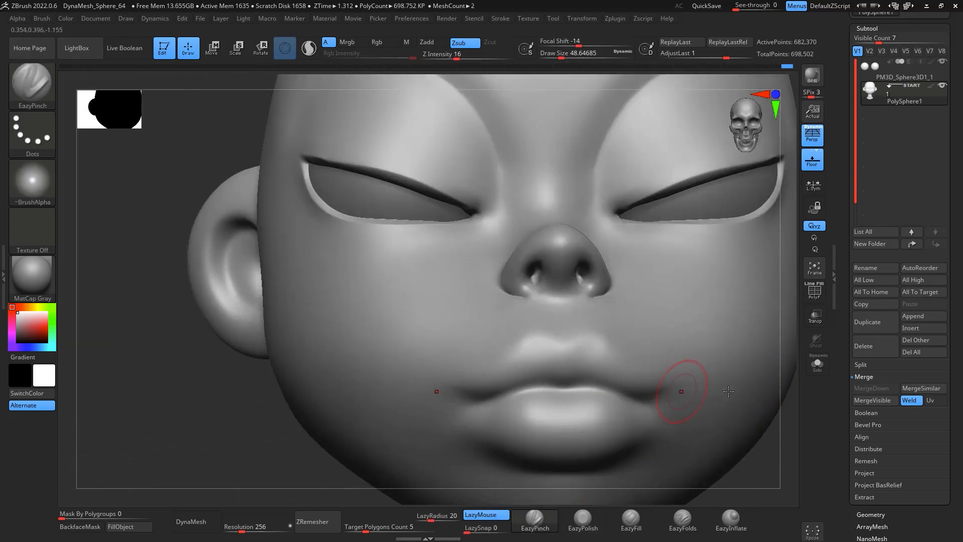
alt+drag(781, 419, 730, 329)
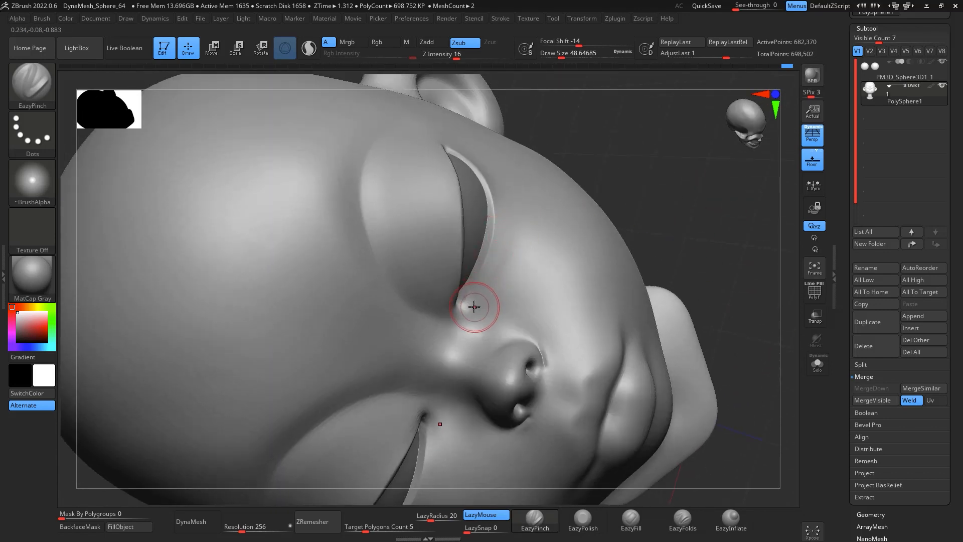
drag(474, 307, 503, 275)
key(shift)
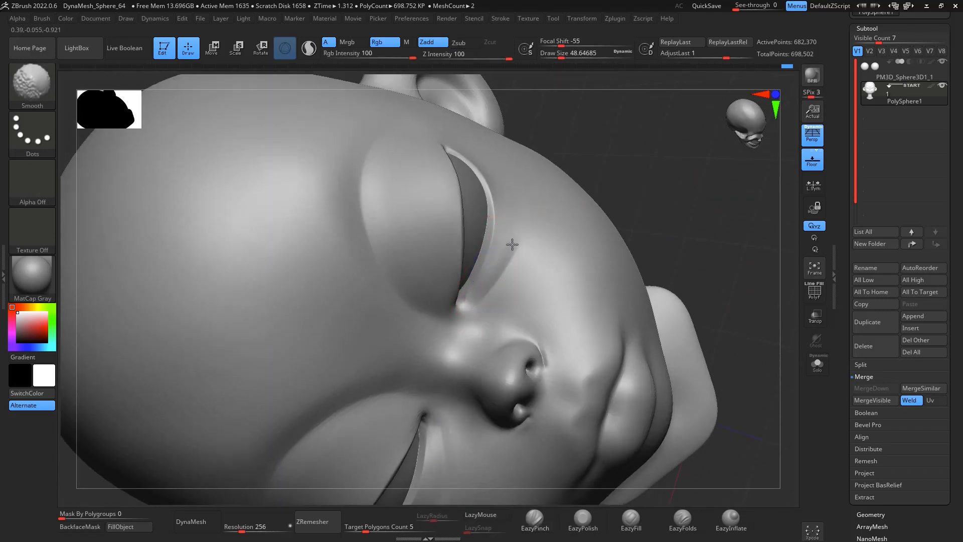
shift+drag(500, 280, 497, 246)
shift+drag(632, 189, 709, 244)
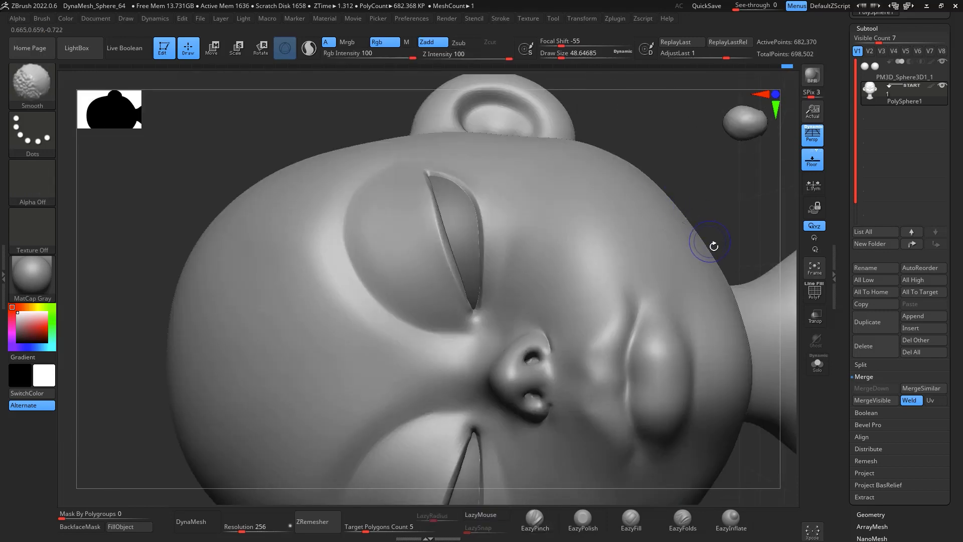
drag(494, 319, 493, 322)
key(shift)
mouse_move(742, 214)
mouse_down()
mouse_move(773, 390)
mouse_move(719, 280)
mouse_move(738, 278)
mouse_move(709, 279)
mouse_move(720, 288)
mouse_move(706, 253)
mouse_move(759, 273)
mouse_move(669, 325)
mouse_move(545, 212)
mouse_up()
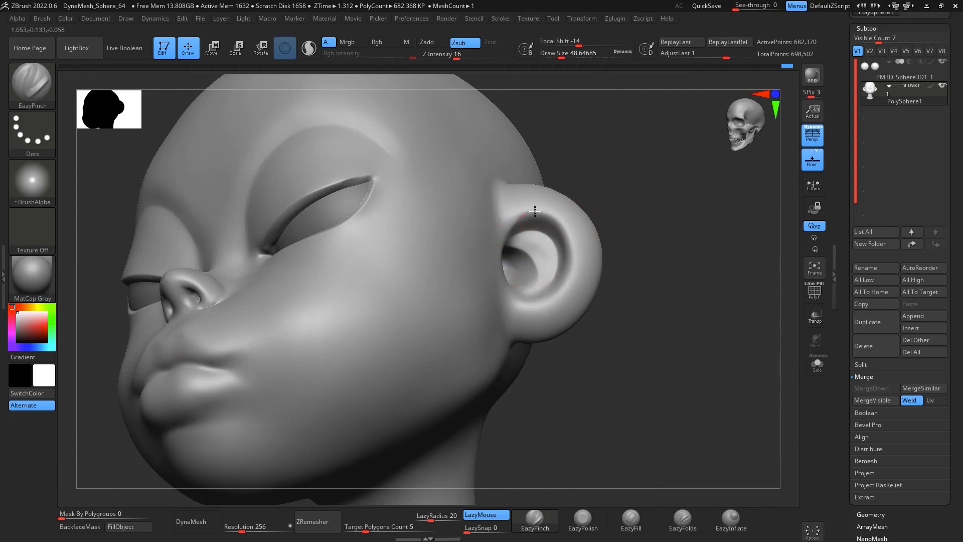
drag(566, 281, 525, 297)
shift+drag(635, 305, 670, 325)
alt+drag(690, 377, 797, 404)
mouse_move(682, 338)
mouse_down()
mouse_move(783, 263)
mouse_move(775, 229)
mouse_move(751, 280)
mouse_move(755, 246)
mouse_move(772, 266)
mouse_move(716, 273)
mouse_move(707, 195)
mouse_move(665, 238)
mouse_up()
Step: Carve the smile line from the nose wing down the cheek with DamStandard at draw size about 27, redoing the stroke once
key(b)
key(d)
key(s)
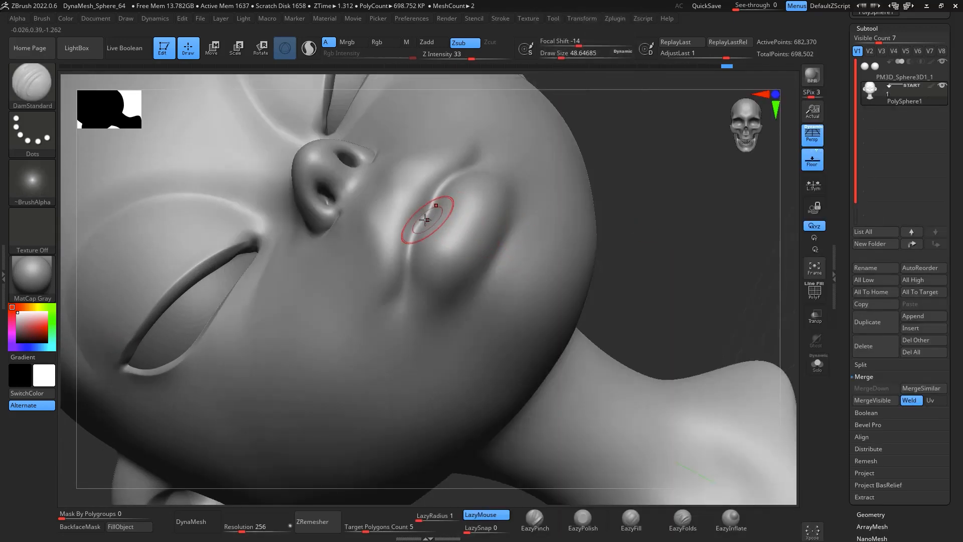
key(space)
drag(430, 214, 422, 214)
drag(627, 193, 705, 105)
drag(539, 186, 491, 303)
drag(572, 143, 533, 238)
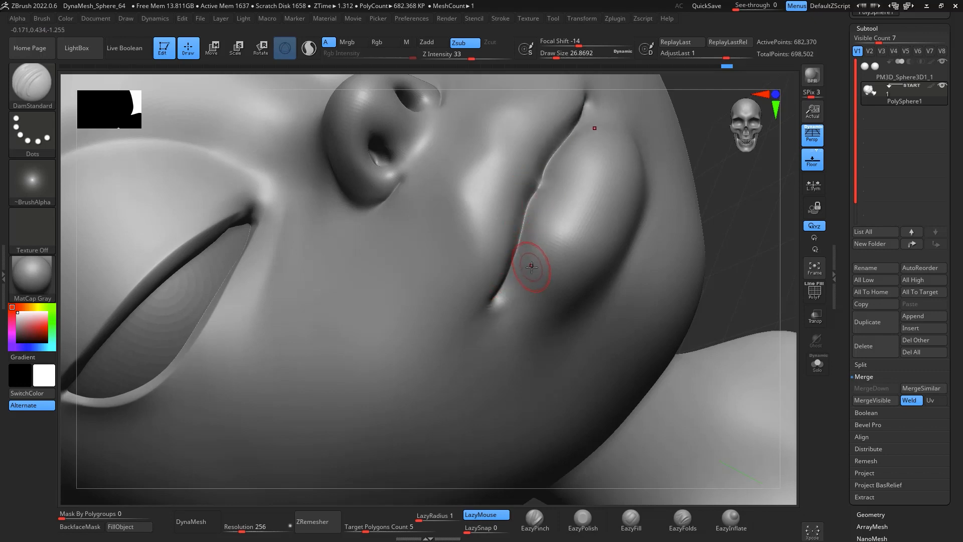
key(ctrl+z)
key(ctrl+z)
drag(540, 186, 515, 251)
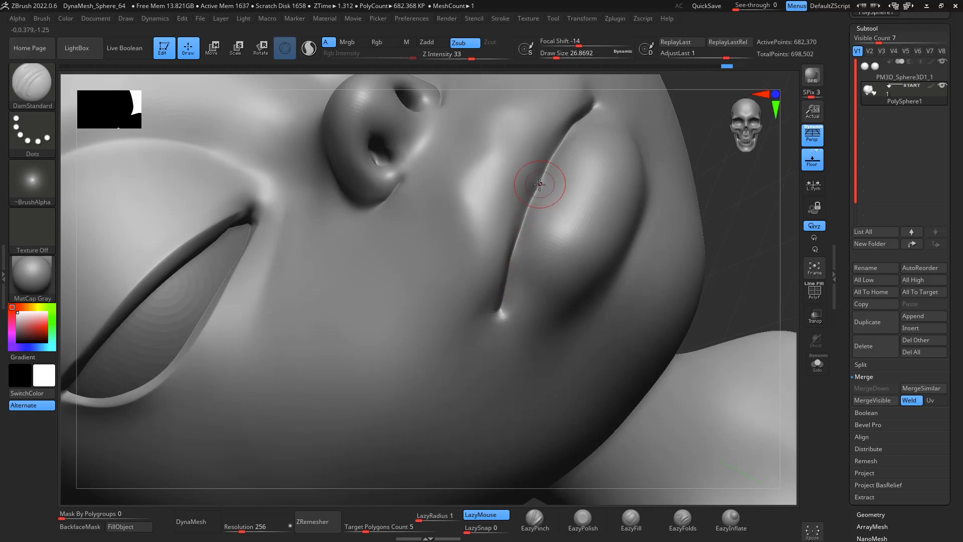
shift+drag(724, 185, 763, 241)
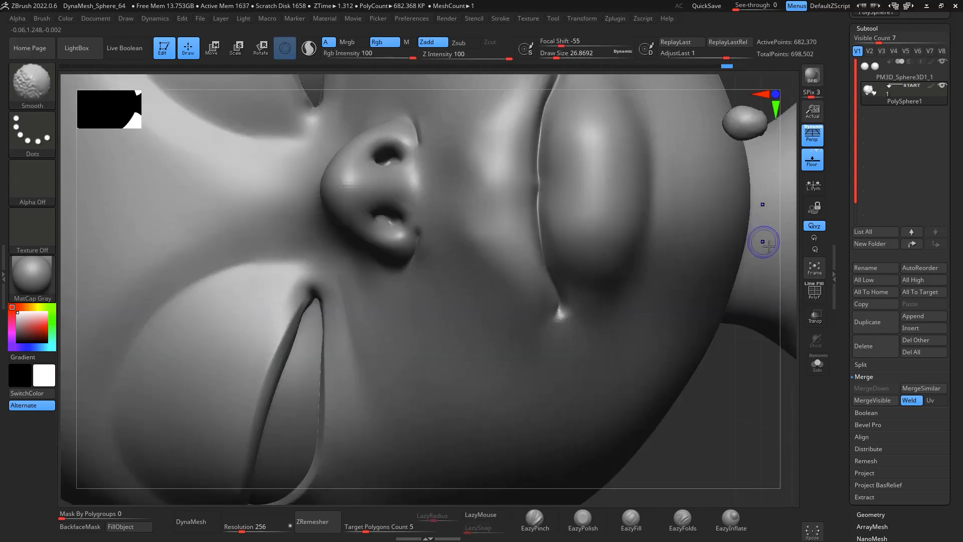
ctrl+right_drag(764, 439, 736, 417)
alt+drag(744, 394, 742, 334)
Step: Pinch and smooth the smile line with EazyPinch at a draw size of about 41
click(542, 517)
key(space)
drag(531, 189, 534, 189)
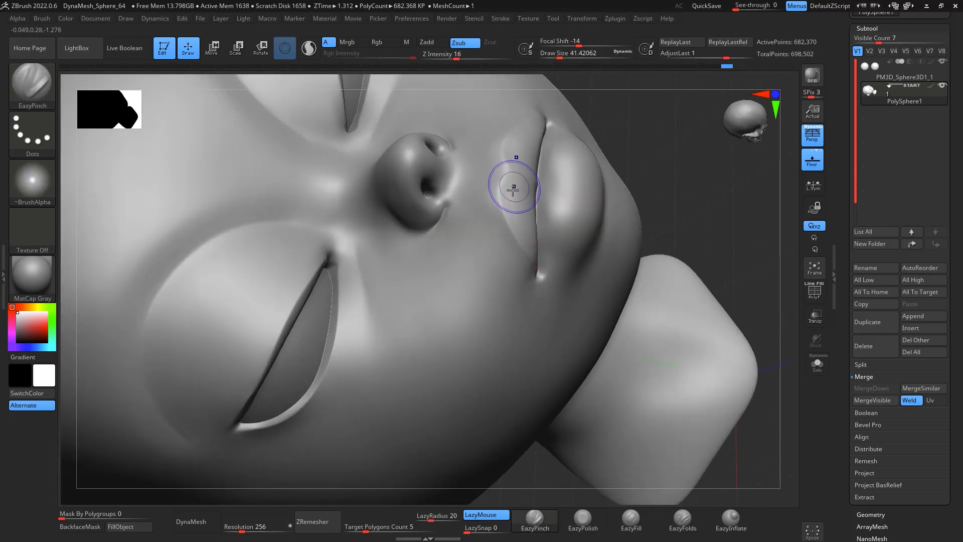
key(shift)
shift+drag(511, 254, 488, 170)
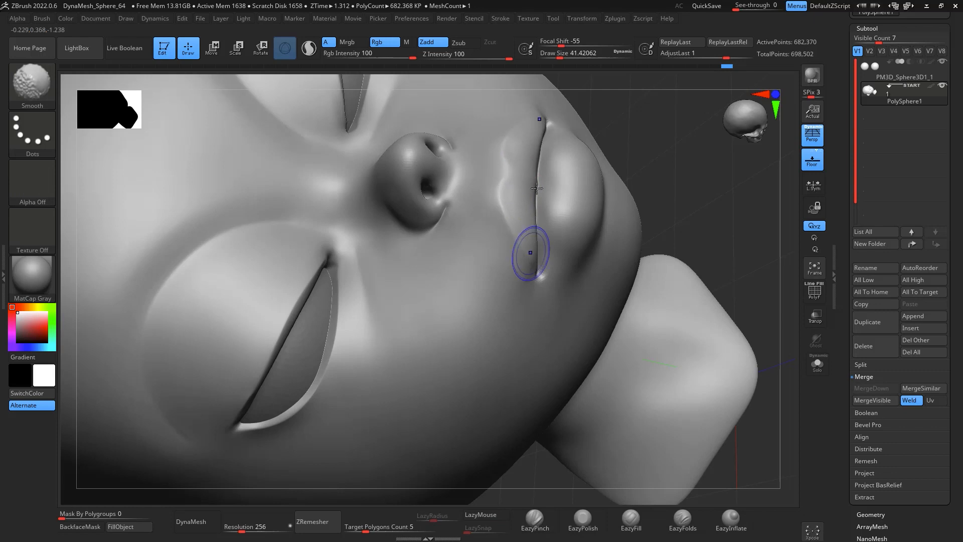
mouse_move(695, 201)
mouse_down()
mouse_move(701, 142)
mouse_move(702, 197)
mouse_move(670, 198)
mouse_up()
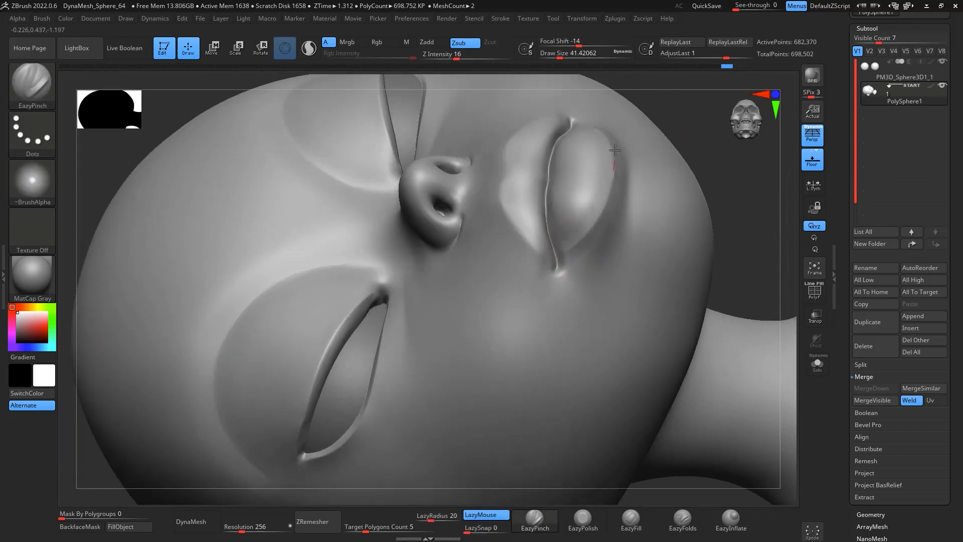
key(shift)
shift+drag(582, 250, 567, 249)
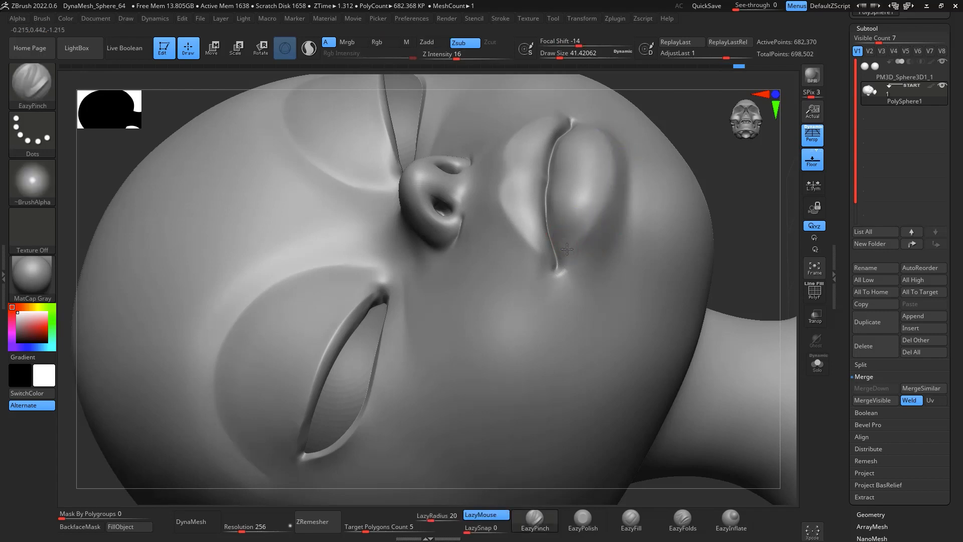
key(shift)
drag(746, 197, 755, 212)
alt+drag(705, 428, 503, 384)
drag(631, 173, 688, 319)
drag(471, 370, 468, 381)
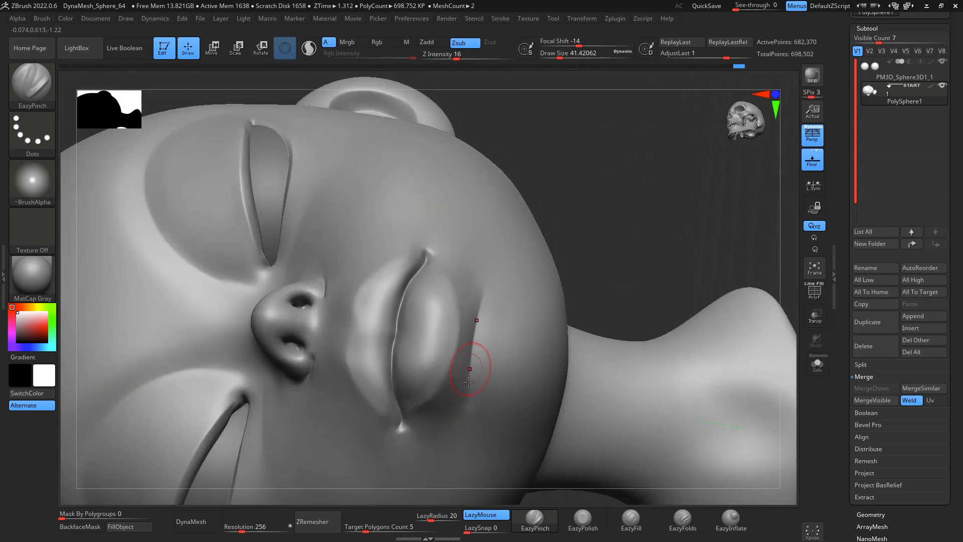
alt+drag(629, 244, 609, 110)
Step: Fill out the cheek beside the smile line with EazyFill at a draw size of about 124 and smooth it
key(3)
key(space)
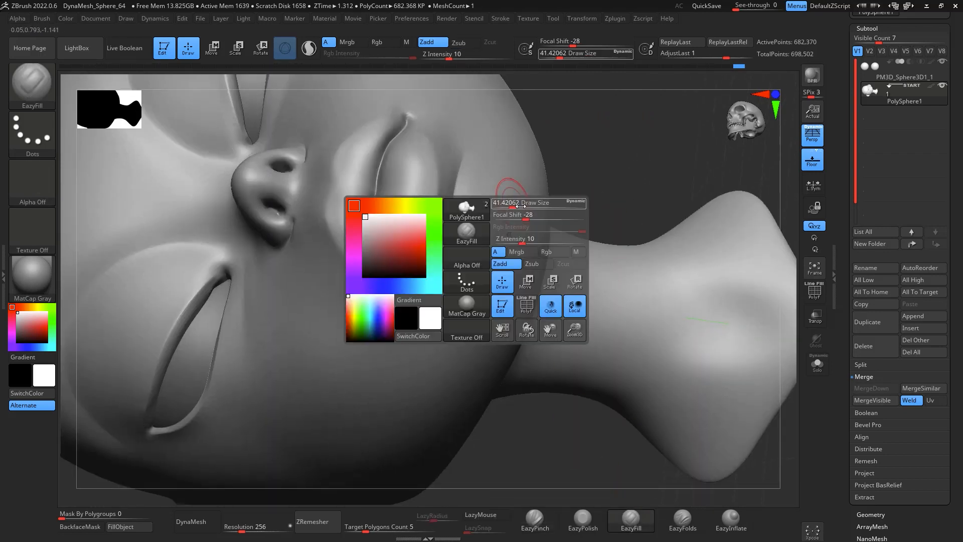
drag(521, 206, 525, 206)
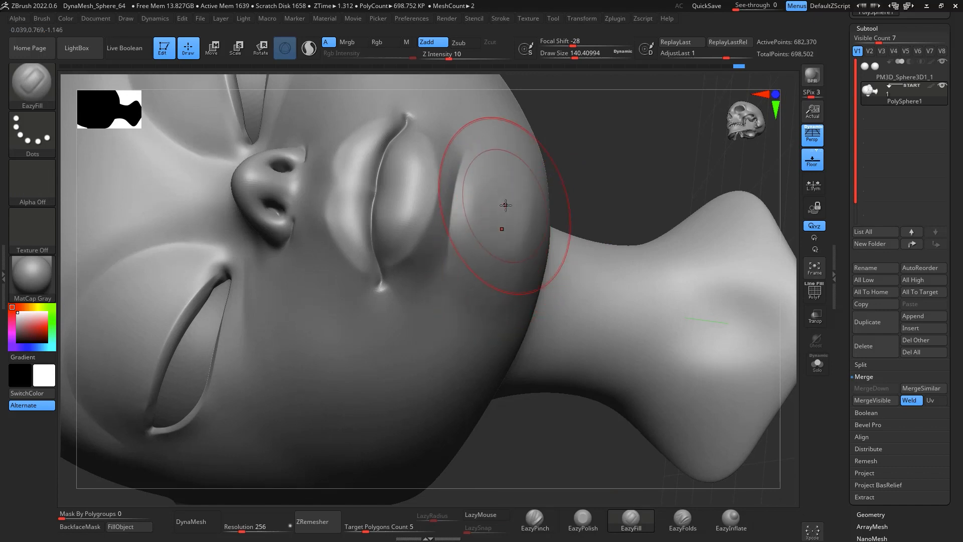
key(space)
drag(504, 216, 493, 262)
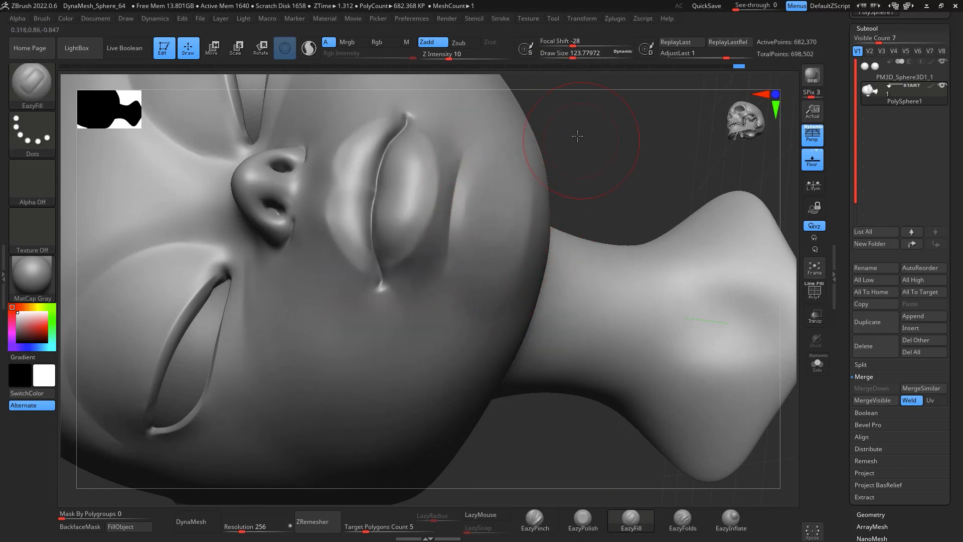
drag(577, 135, 542, 172)
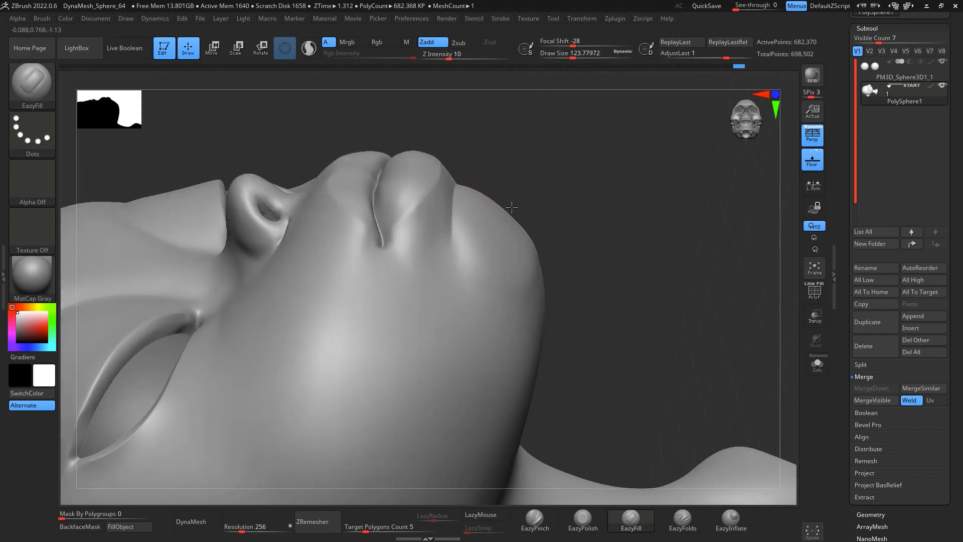
mouse_move(512, 208)
mouse_down()
mouse_move(497, 294)
mouse_move(553, 247)
mouse_move(504, 266)
mouse_up()
key(shift)
mouse_move(505, 206)
mouse_down()
mouse_move(488, 267)
mouse_move(559, 197)
mouse_move(666, 196)
mouse_move(629, 194)
mouse_move(627, 158)
mouse_up()
Step: Build up the cheek next to the smile line with ClayBuildup and smooth it
key(b)
key(c)
key(b)
key(space)
drag(537, 210, 528, 217)
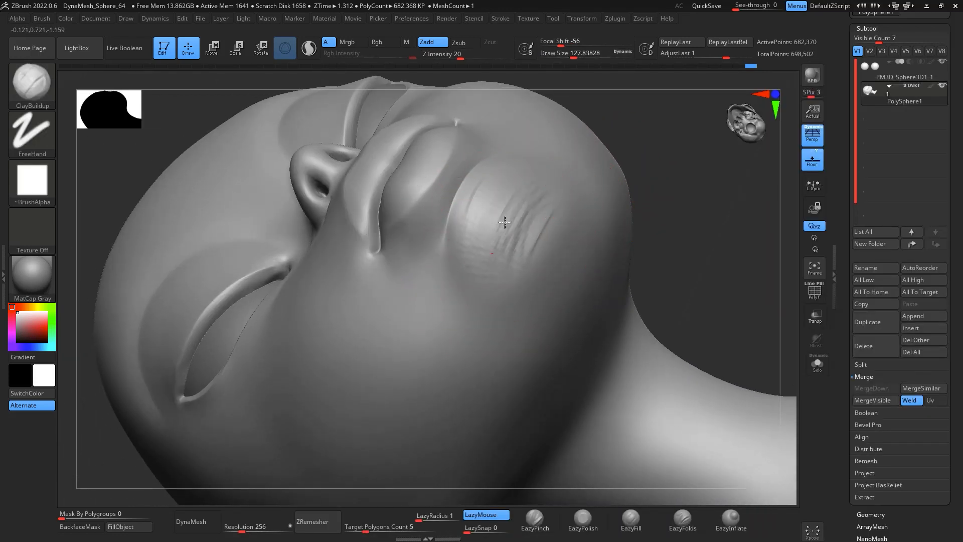
shift+drag(500, 231, 524, 234)
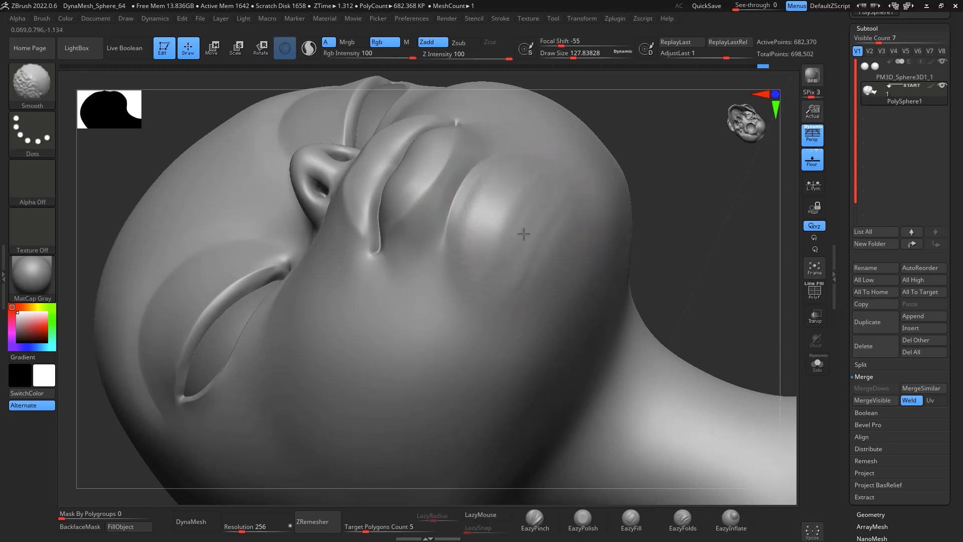
drag(668, 180, 670, 372)
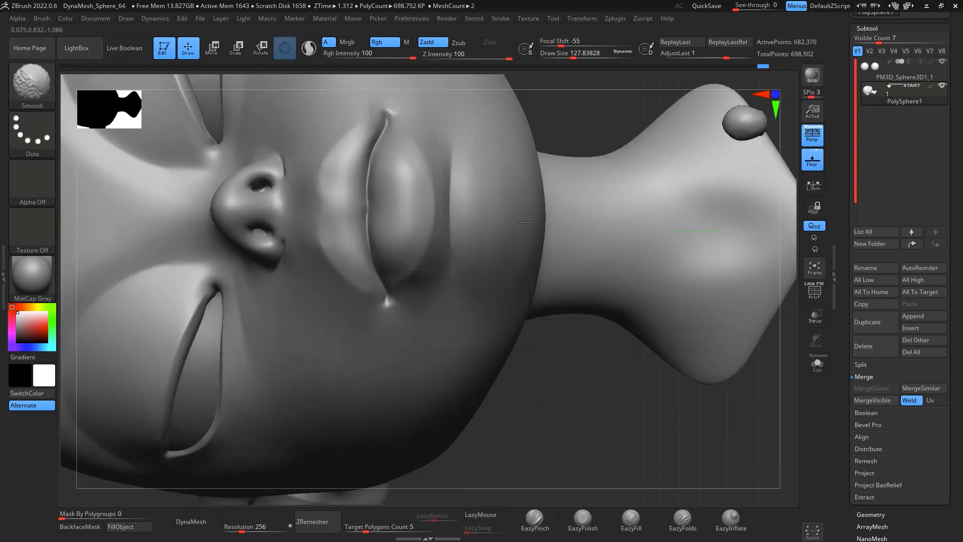
drag(610, 409, 694, 246)
Step: Adjust the nose wing's outline with the Move brush at a draw size of about 35
key(f)
mouse_move(719, 333)
alt+mouse_down()
mouse_move(730, 430)
mouse_move(748, 445)
mouse_move(745, 517)
alt+mouse_up()
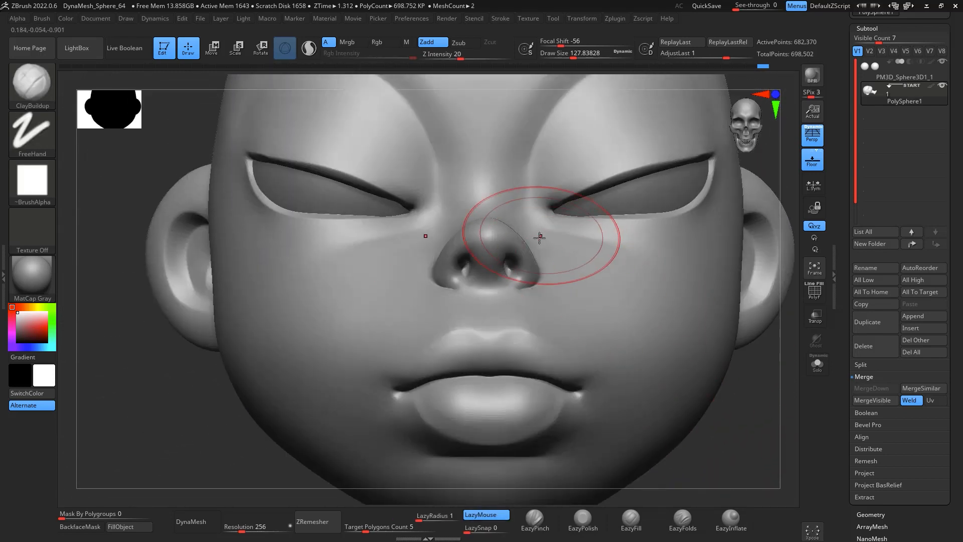
key(space)
drag(538, 236, 527, 235)
alt+drag(743, 424, 723, 457)
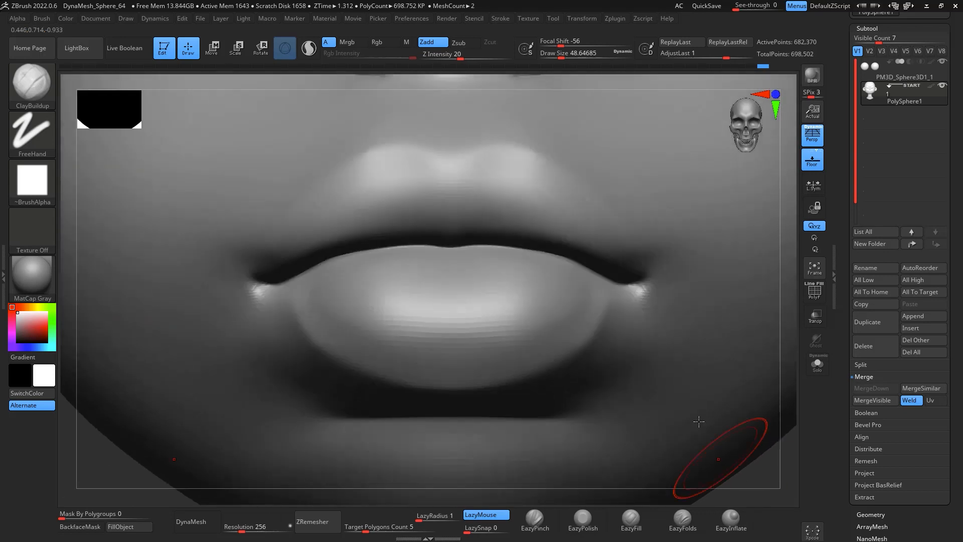
mouse_move(794, 275)
alt+mouse_down()
mouse_move(783, 395)
mouse_move(797, 522)
alt+mouse_up()
key(space)
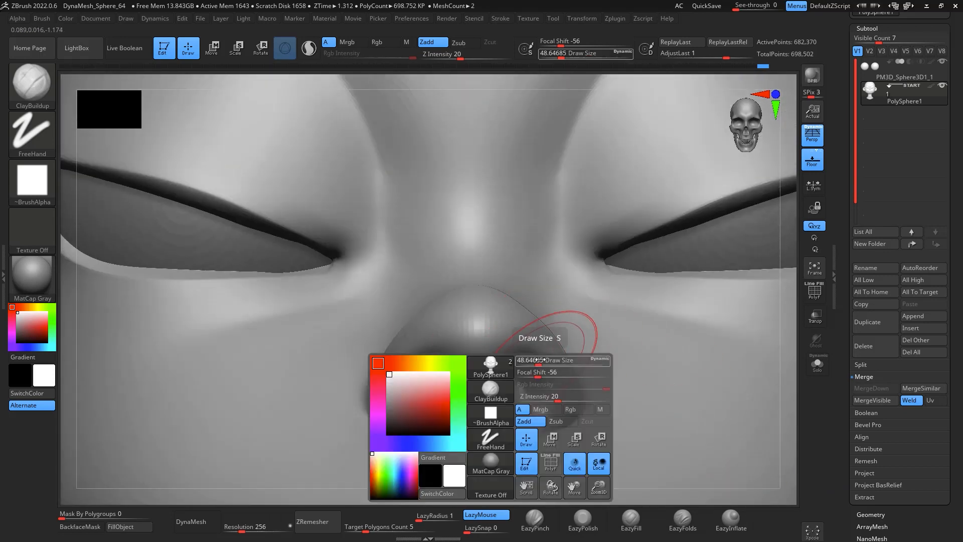
drag(547, 359, 535, 359)
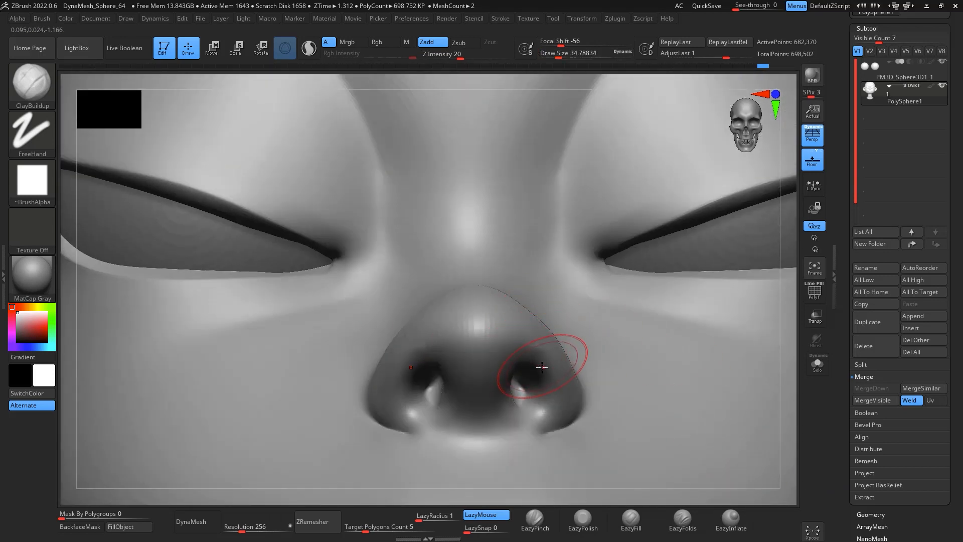
key(b)
key(m)
key(v)
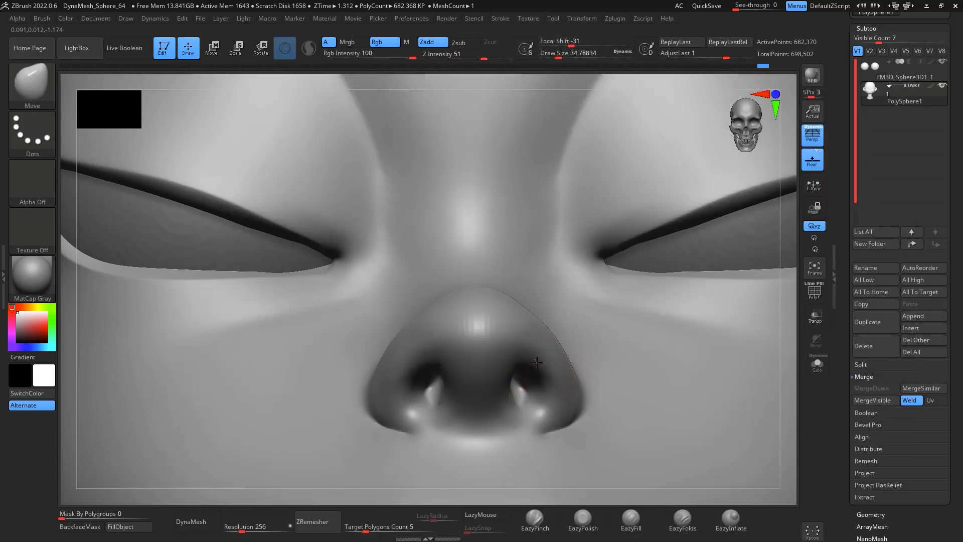
drag(549, 378, 541, 399)
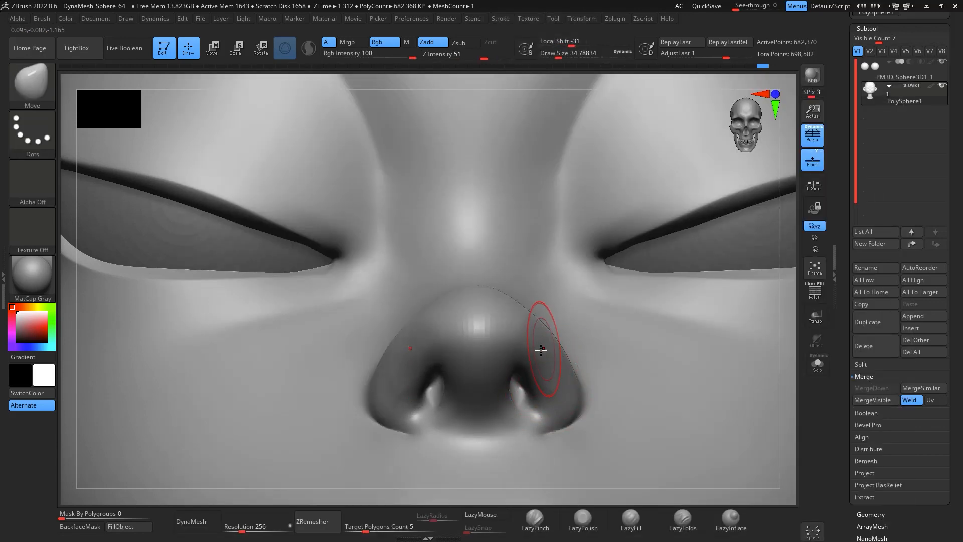
Step: Smooth the nose wing and tip from the side
drag(781, 390, 749, 343)
key(shift)
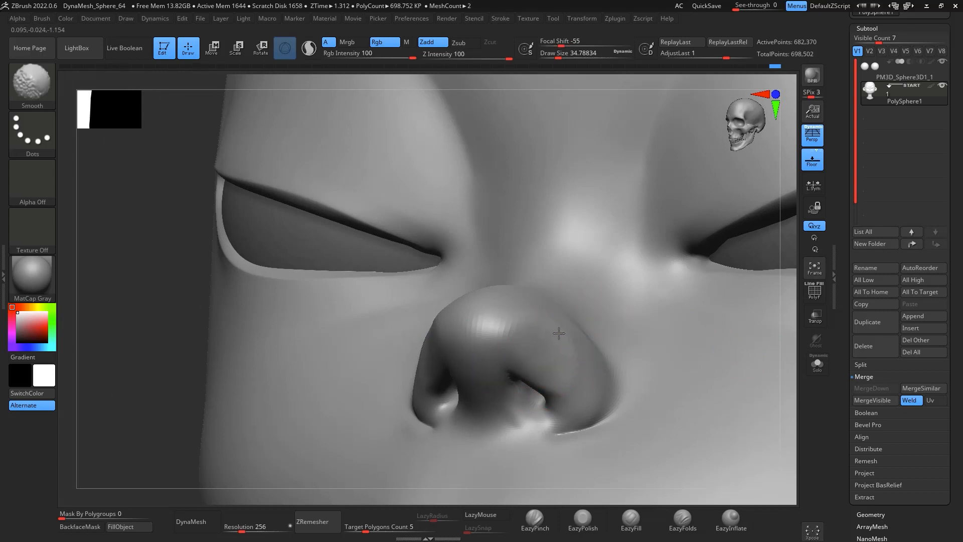
mouse_move(572, 367)
shift+mouse_down()
mouse_move(564, 378)
mouse_move(556, 346)
shift+mouse_up()
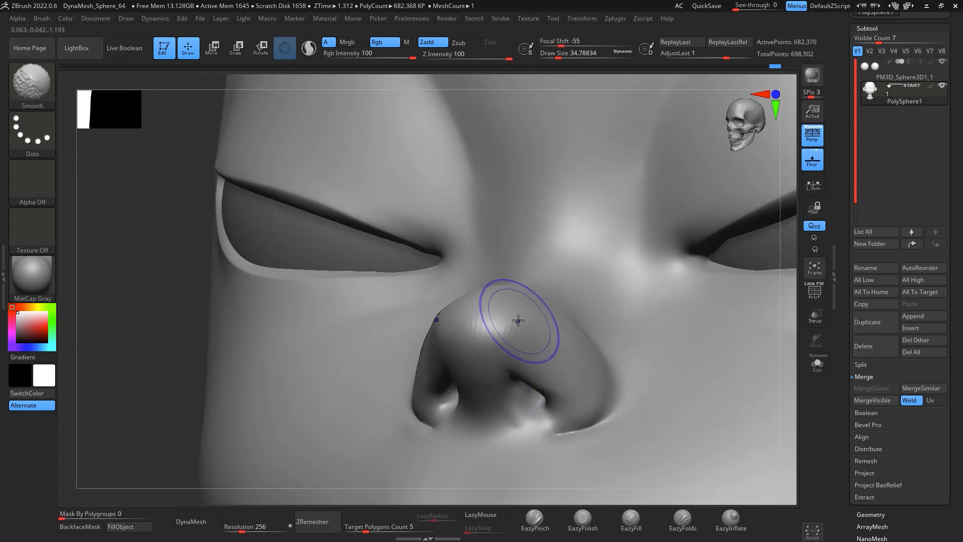
drag(783, 356, 815, 340)
mouse_move(475, 343)
shift+mouse_down()
mouse_move(470, 334)
mouse_move(482, 331)
shift+mouse_up()
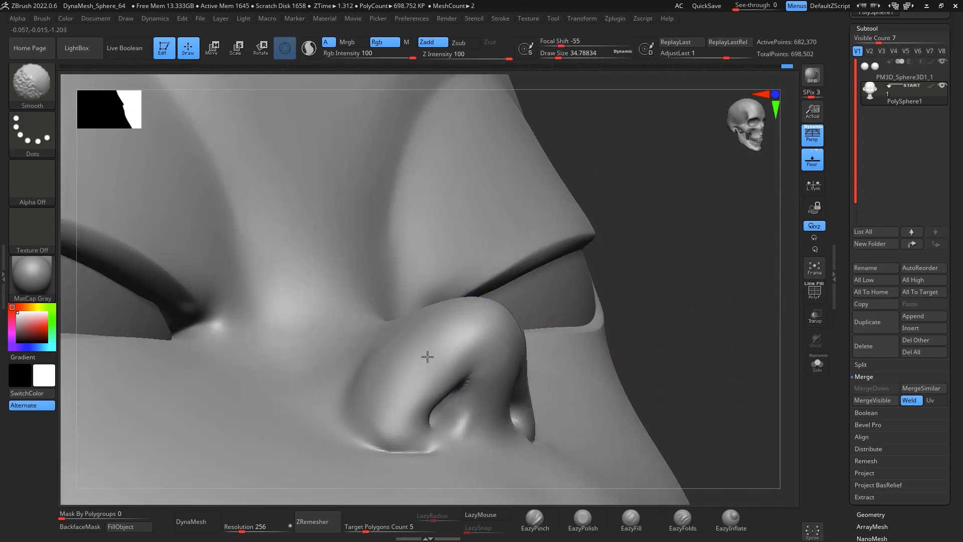
mouse_move(684, 239)
shift+mouse_down()
mouse_move(800, 409)
mouse_move(772, 314)
mouse_move(775, 196)
shift+mouse_up()
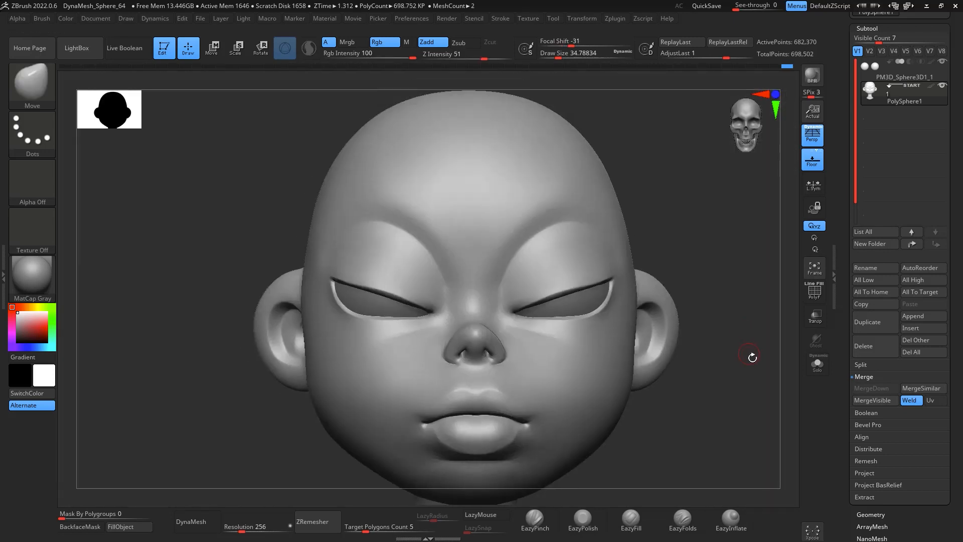
Step: Select the eyeball subtool and subdivide it one level
alt+drag(753, 357, 724, 334)
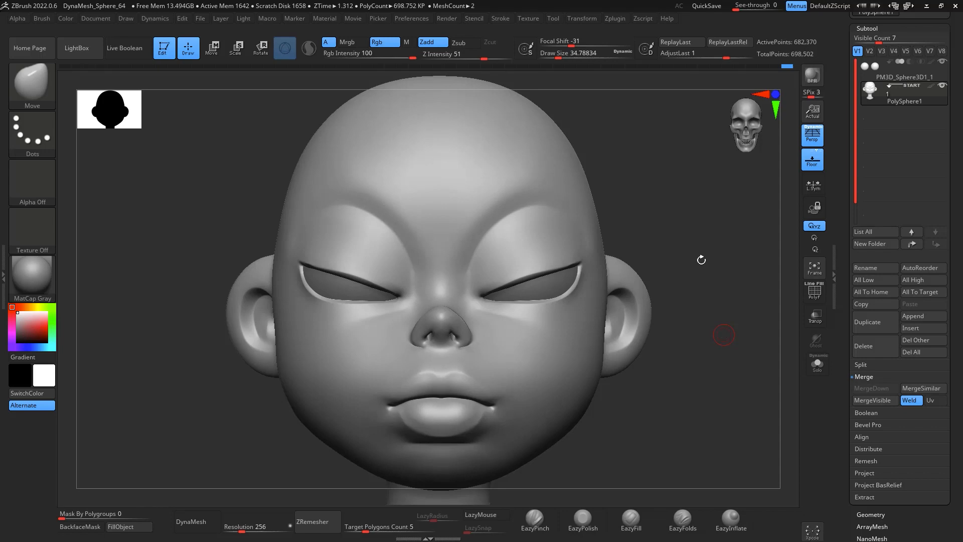
drag(702, 259, 698, 393)
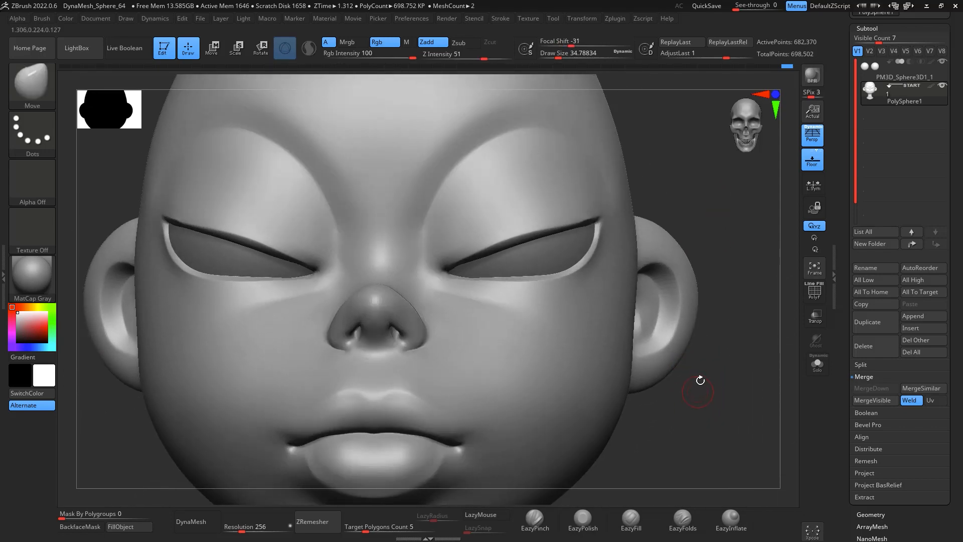
click(902, 75)
alt+drag(710, 200, 722, 197)
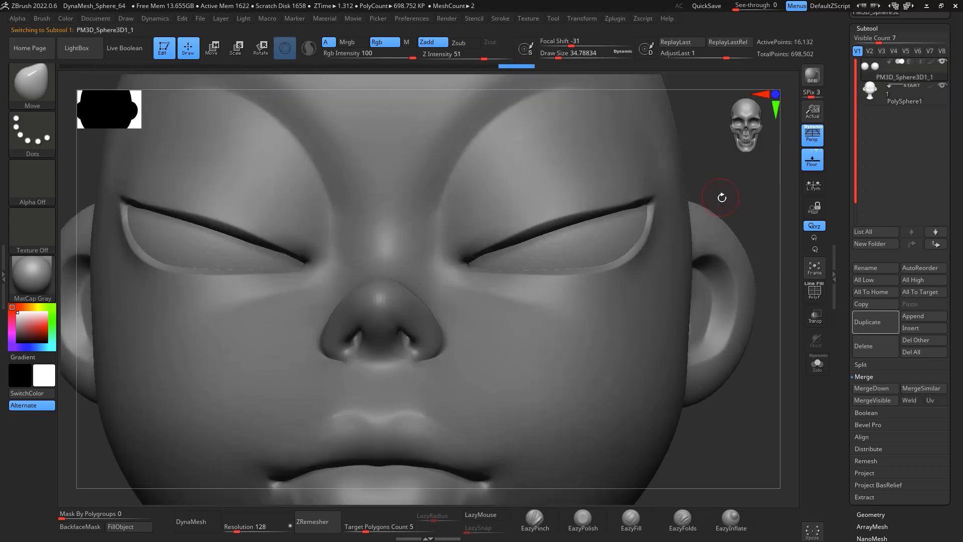
key(ctrl)
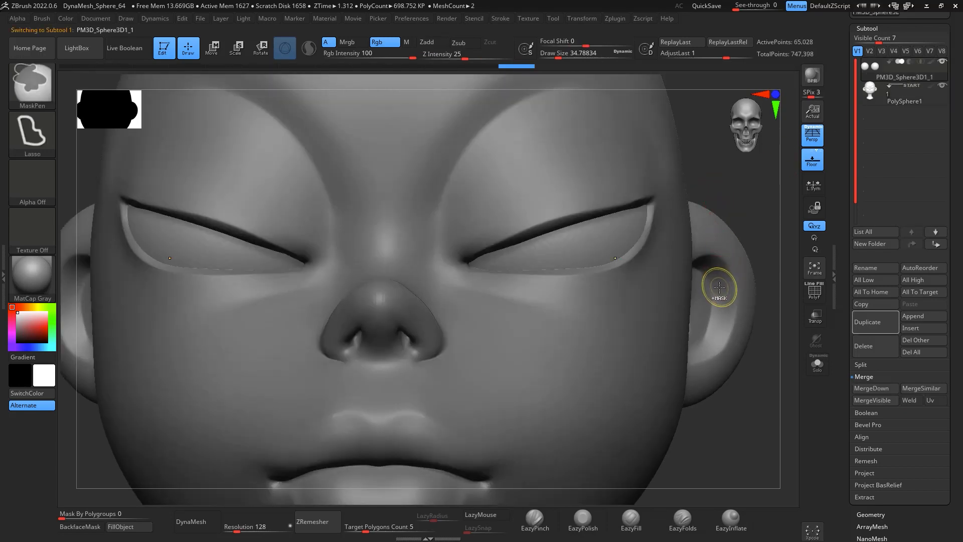
key(ctrl+d)
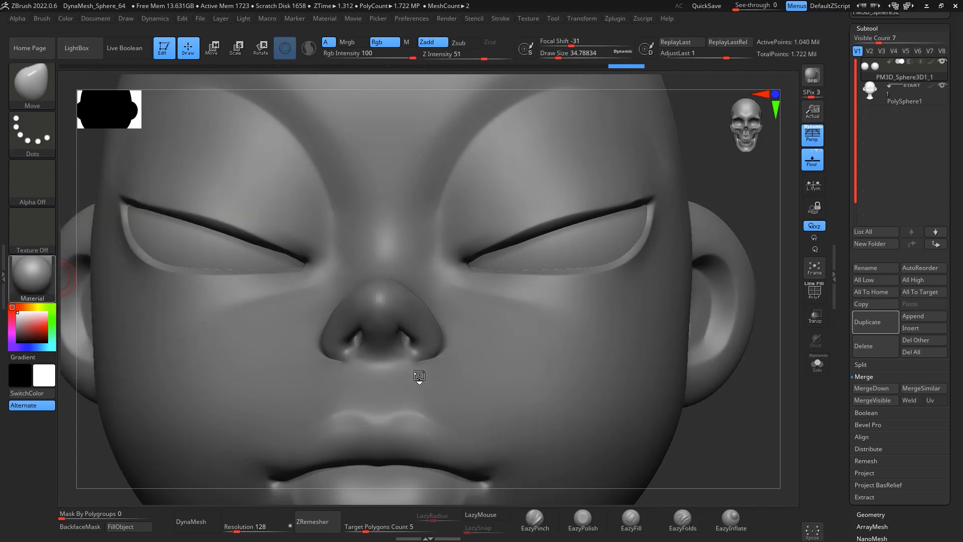
Step: Apply the ToyPlastic material to the model
click(30, 275)
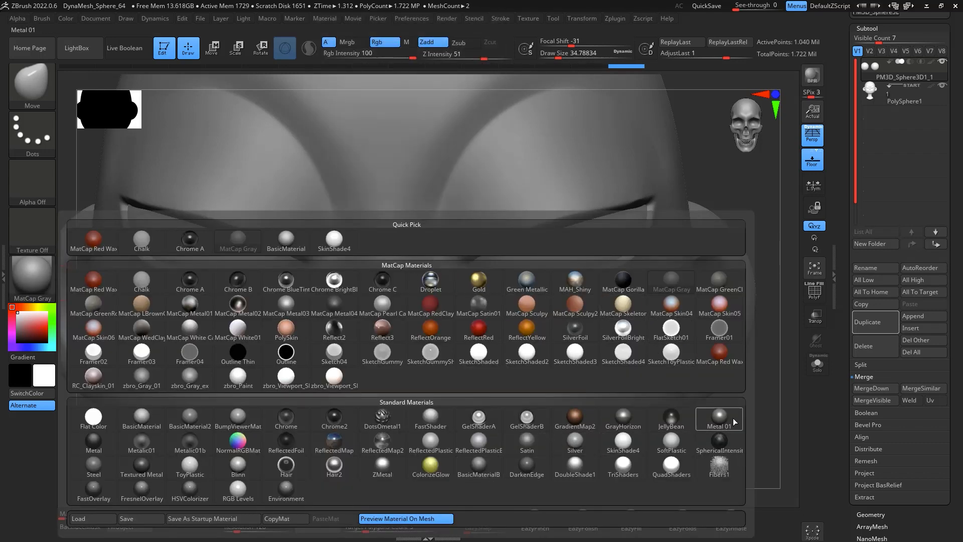
click(189, 465)
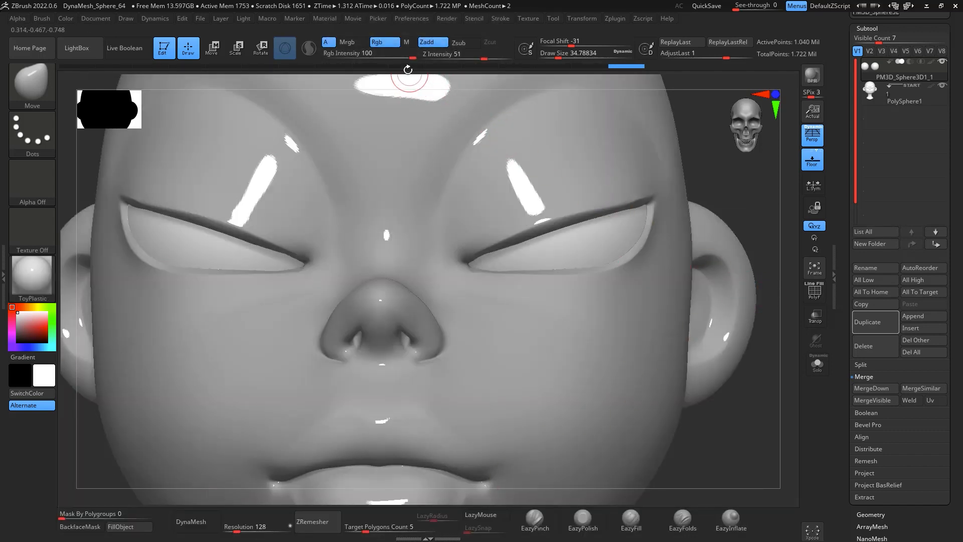
Step: Select the SkinShade4 material with Mrgb enabled and fill the head subtool with it
click(353, 42)
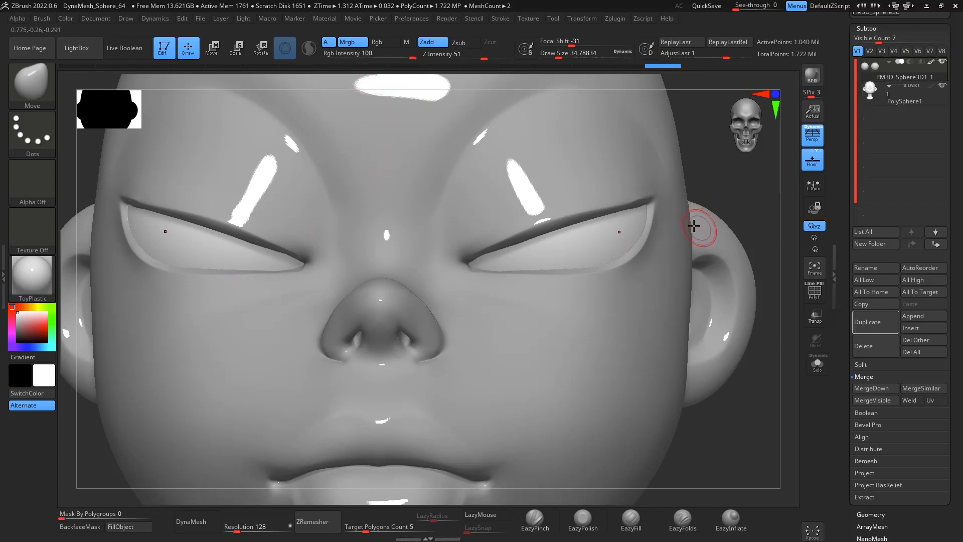
click(38, 285)
click(45, 277)
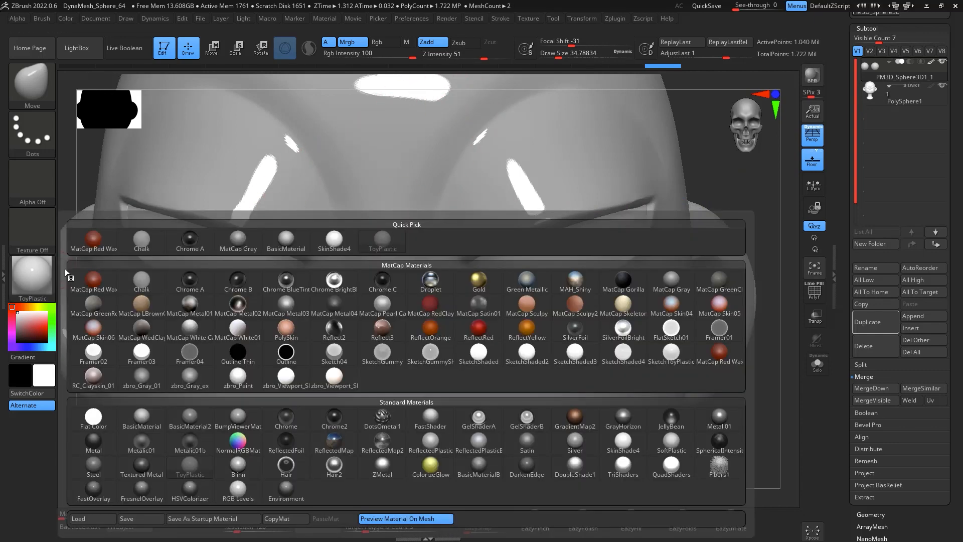
click(624, 442)
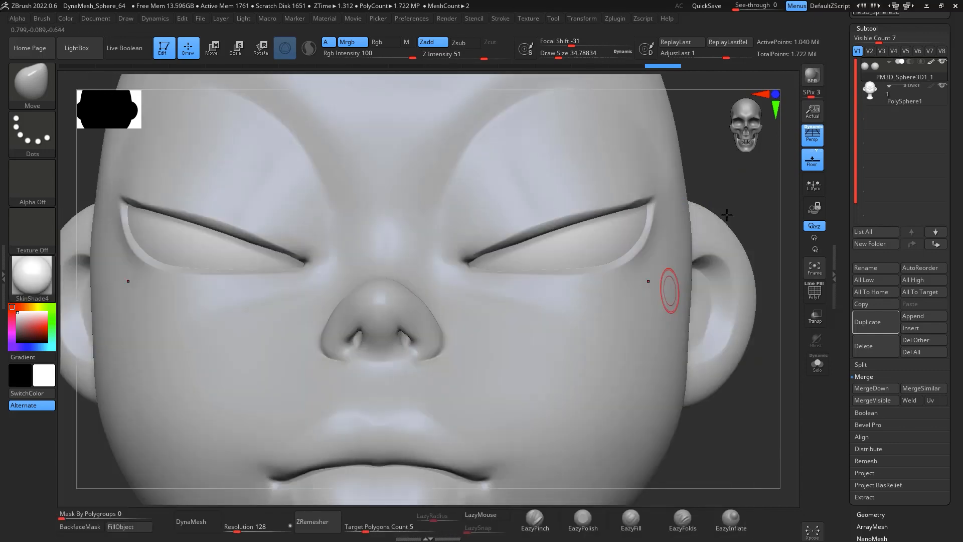
alt+click(667, 290)
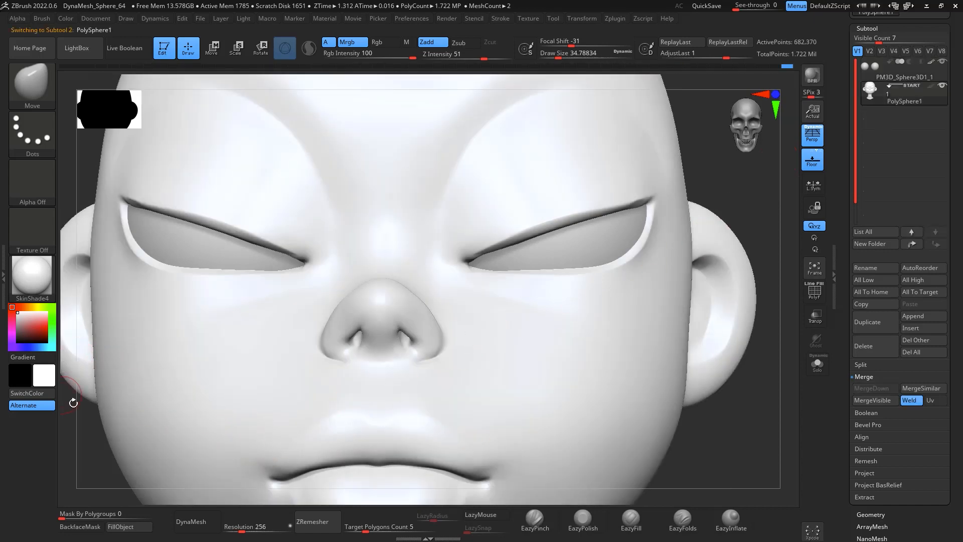
click(129, 527)
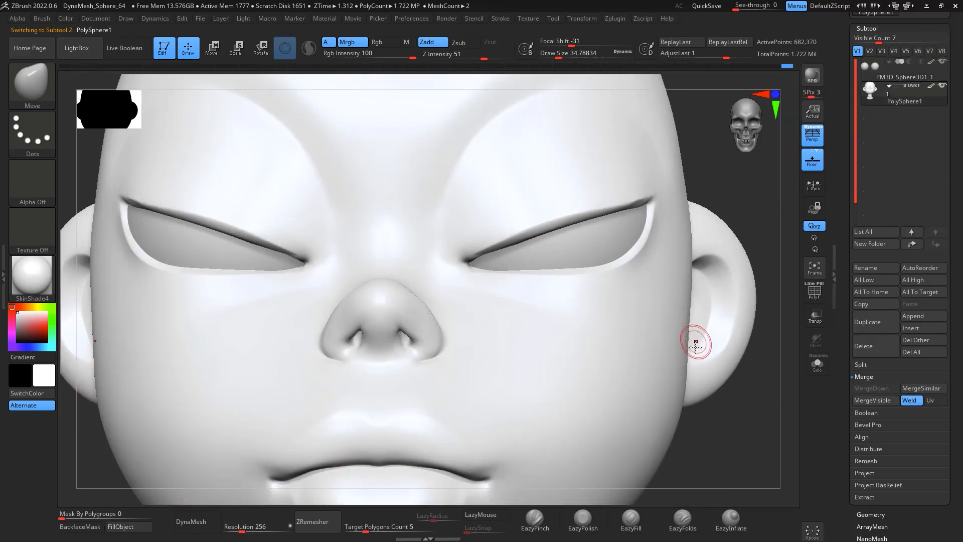
Step: Select the eyeball subtool, switch to Rgb and isolate the eyes with Solo
click(884, 75)
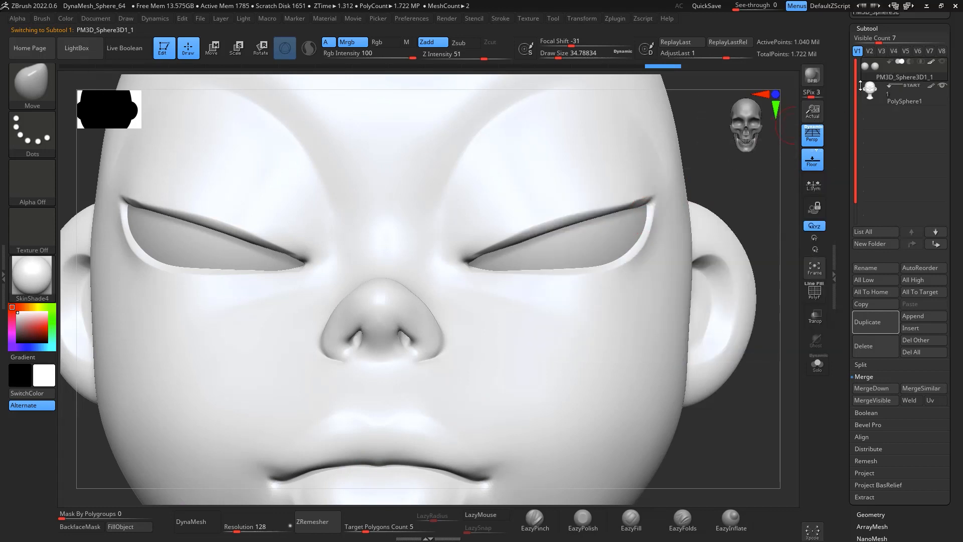
mouse_move(769, 185)
mouse_down()
mouse_move(788, 185)
mouse_move(766, 208)
mouse_move(742, 209)
mouse_move(748, 237)
mouse_move(768, 231)
mouse_move(726, 195)
mouse_move(743, 208)
mouse_up()
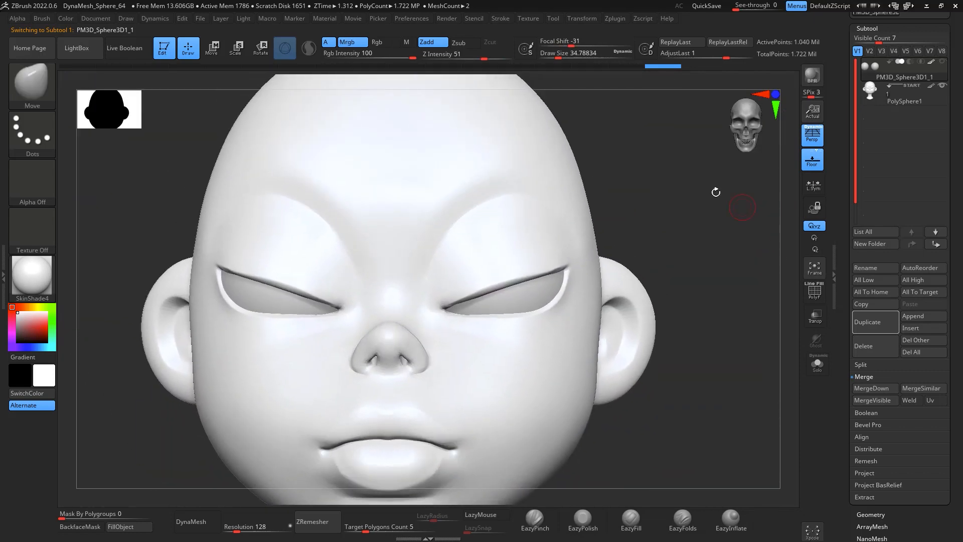
click(384, 43)
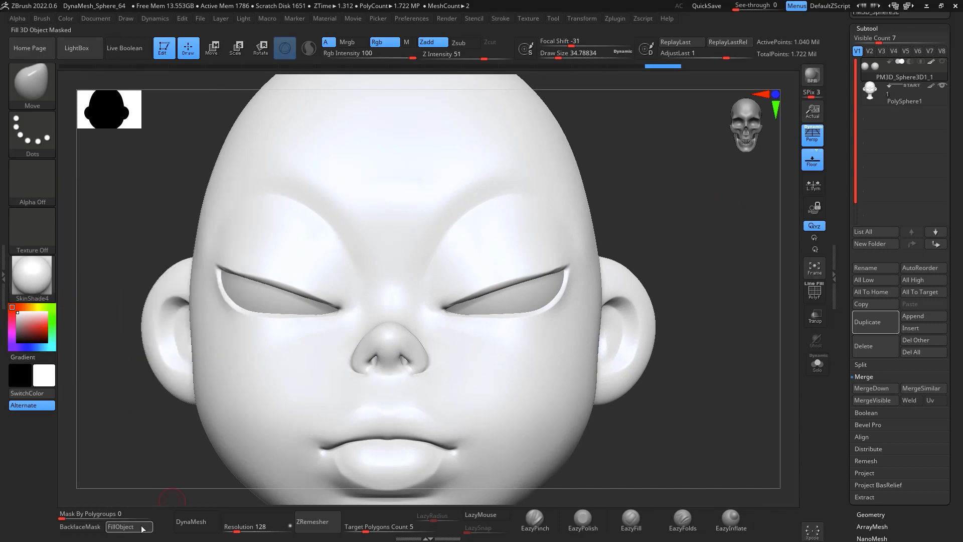
alt+drag(733, 412, 683, 197)
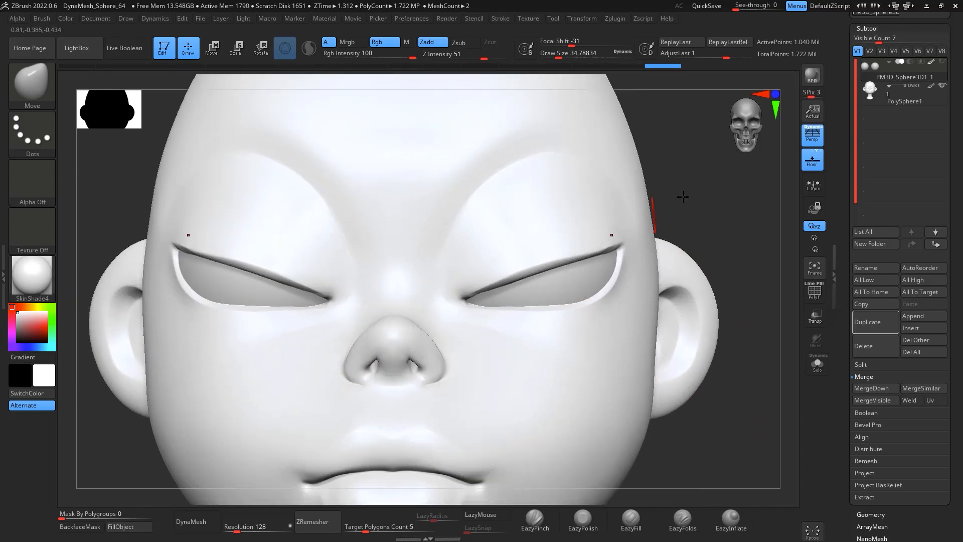
alt+drag(748, 177, 738, 235)
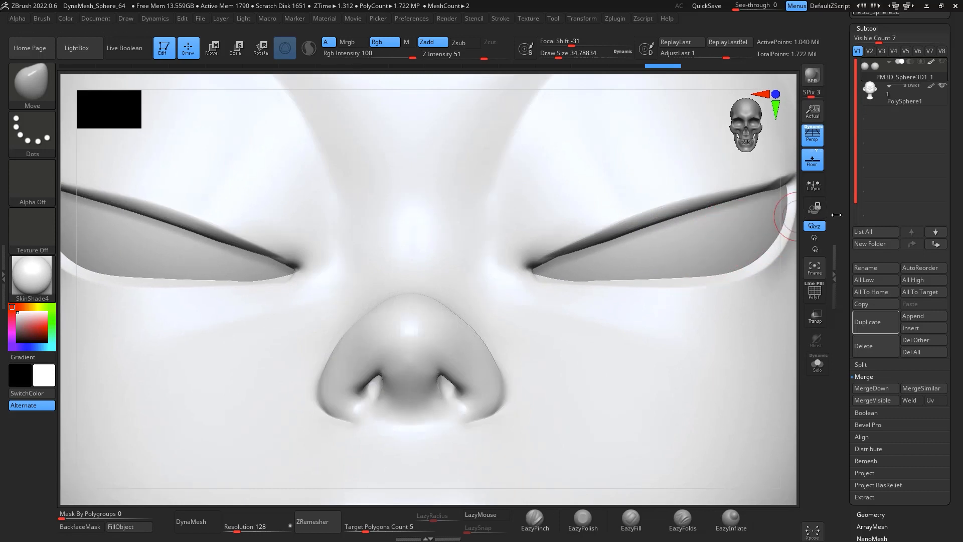
click(817, 366)
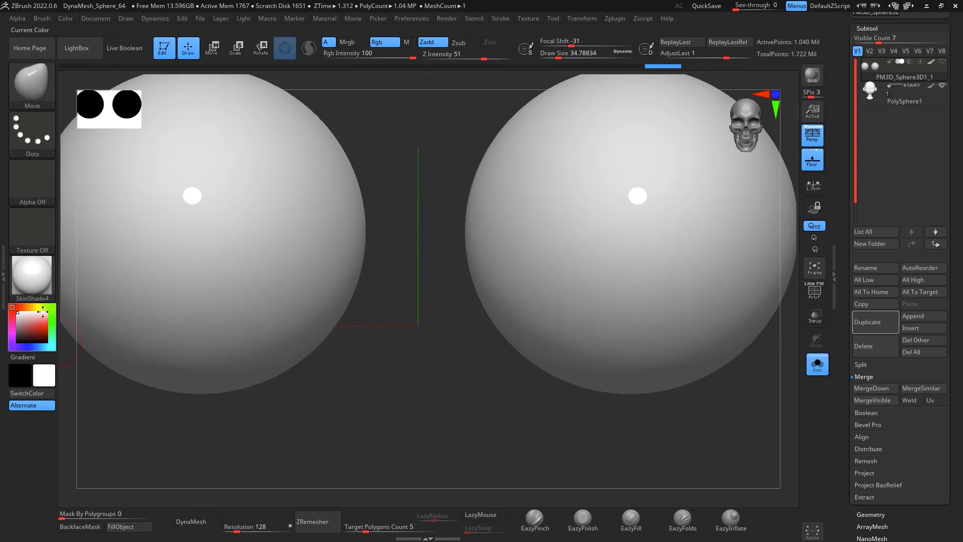
Step: Paint a dark iris on the eyeballs with the Standard brush, Rgb only and Zadd off, at draw size about 83
click(39, 308)
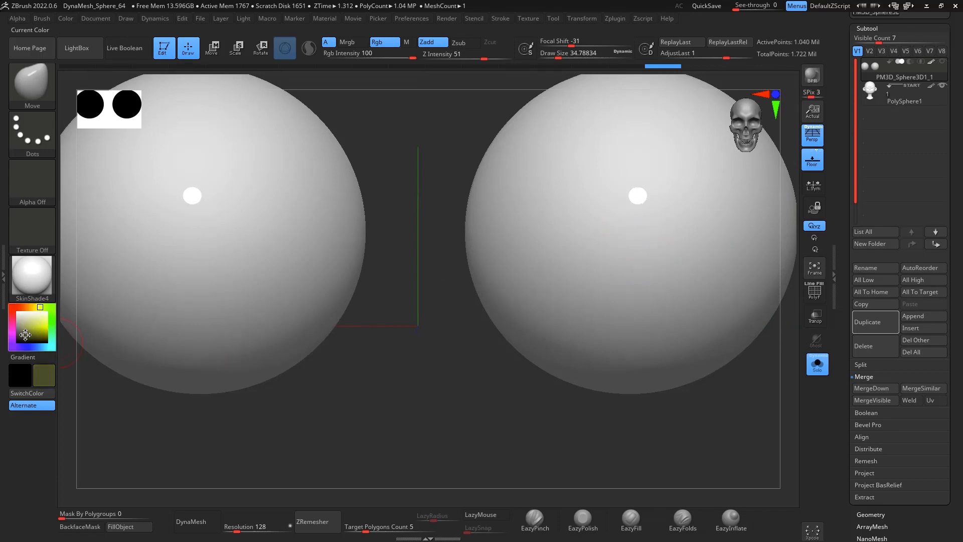
drag(25, 335, 19, 339)
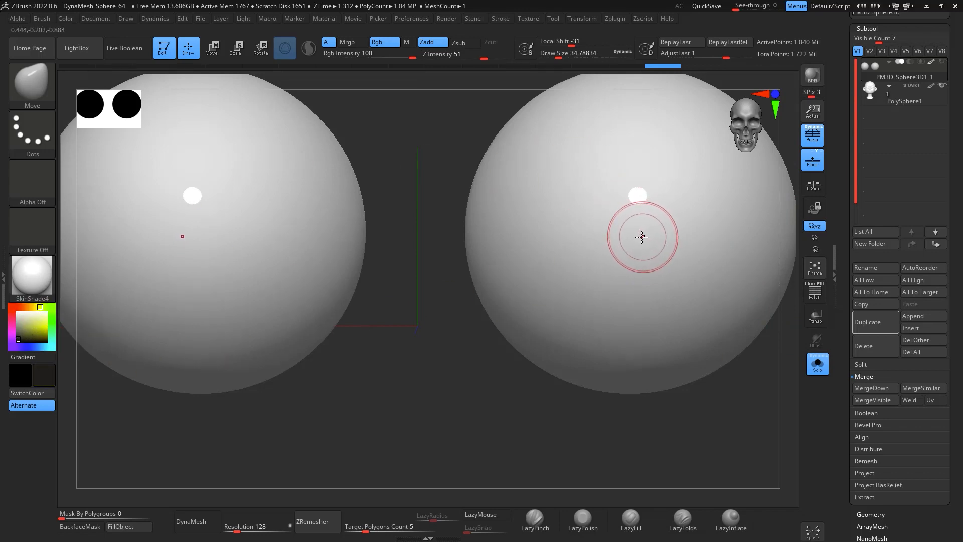
key(space)
key(b)
key(s)
key(t)
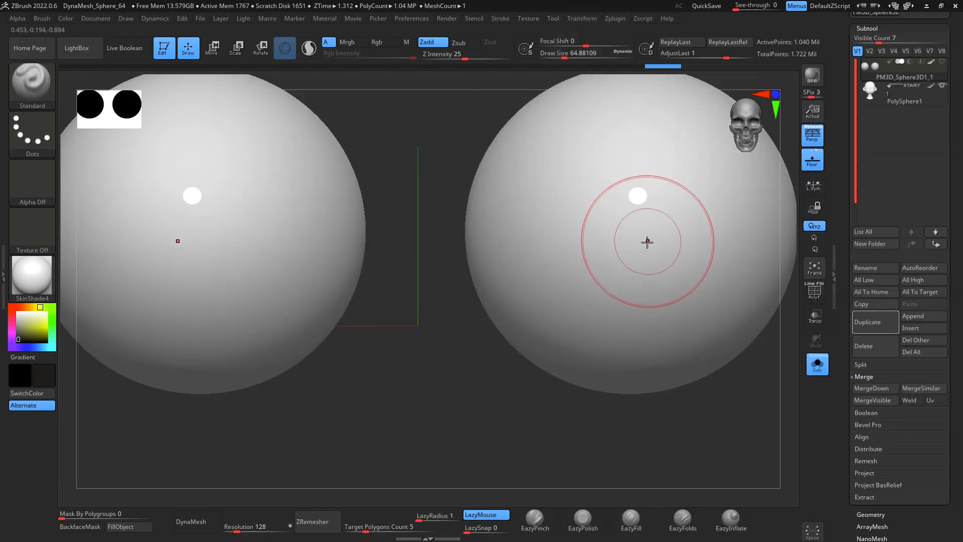
click(432, 43)
click(382, 42)
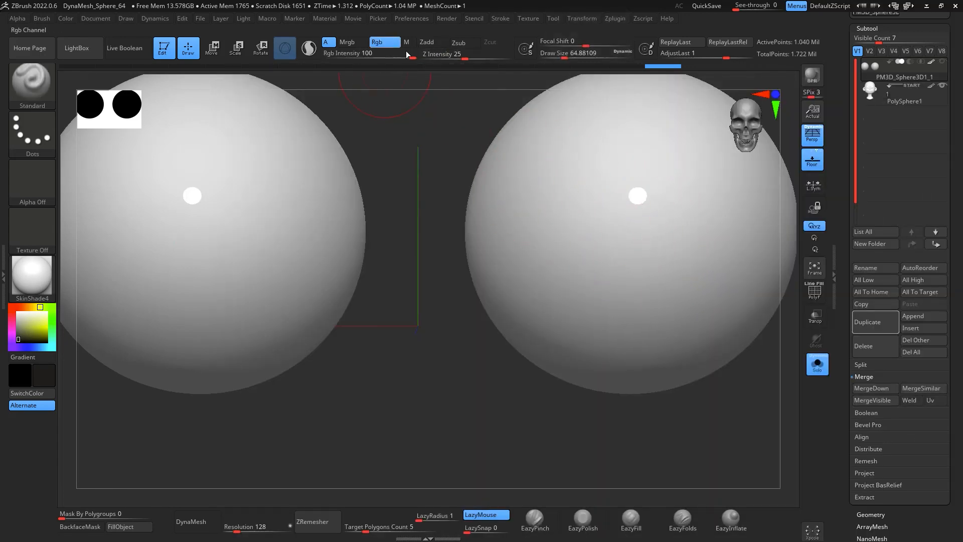
key(space)
mouse_move(636, 257)
mouse_down()
mouse_move(647, 253)
mouse_move(648, 230)
mouse_move(631, 247)
mouse_move(652, 263)
mouse_move(636, 240)
mouse_up()
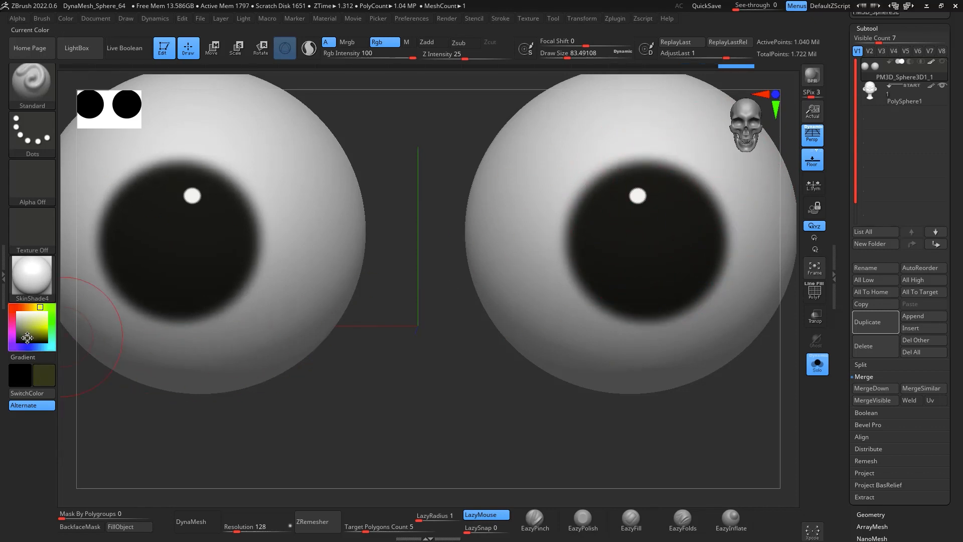
Step: Paint olive green over the iris with smaller strokes at a draw size of about 51
mouse_move(651, 249)
mouse_down()
mouse_move(649, 229)
mouse_move(654, 242)
mouse_up()
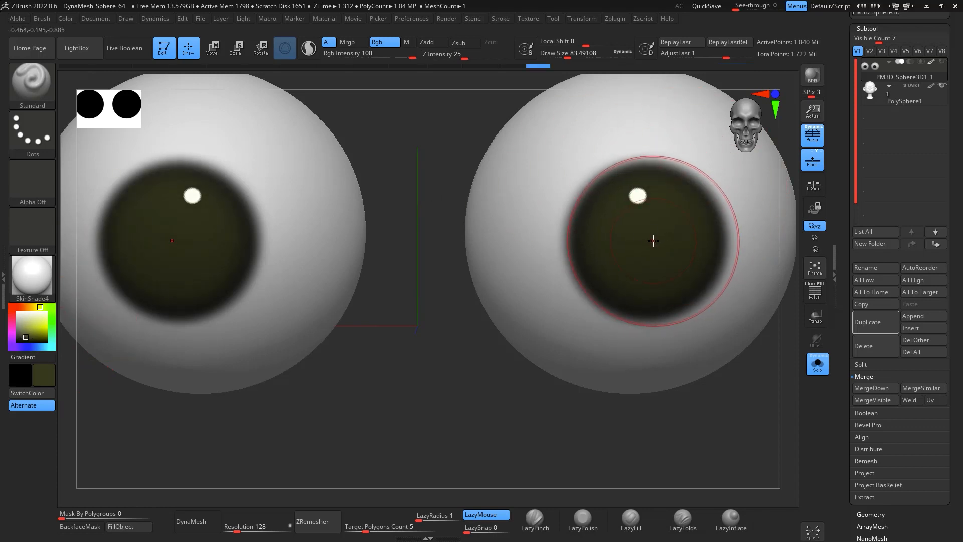
key(bracketleft)
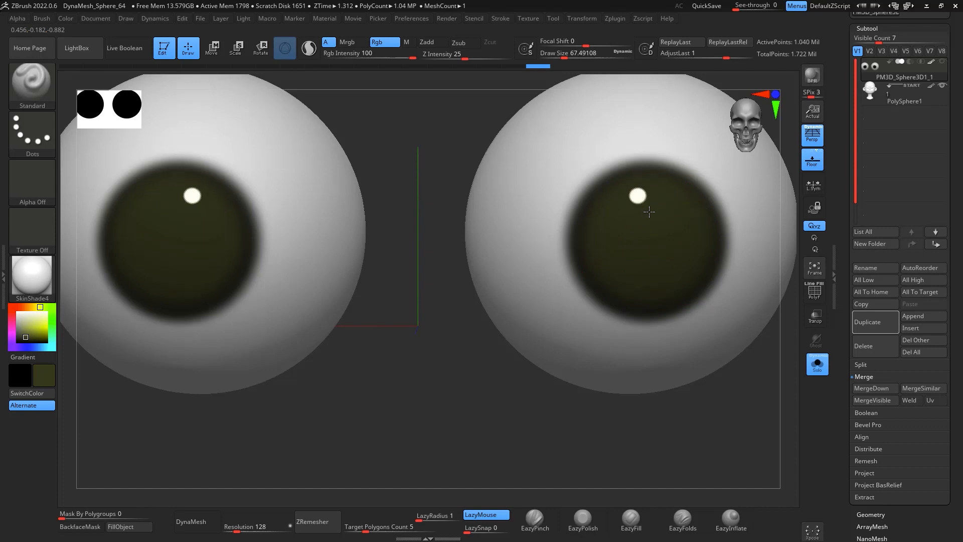
drag(635, 241, 652, 239)
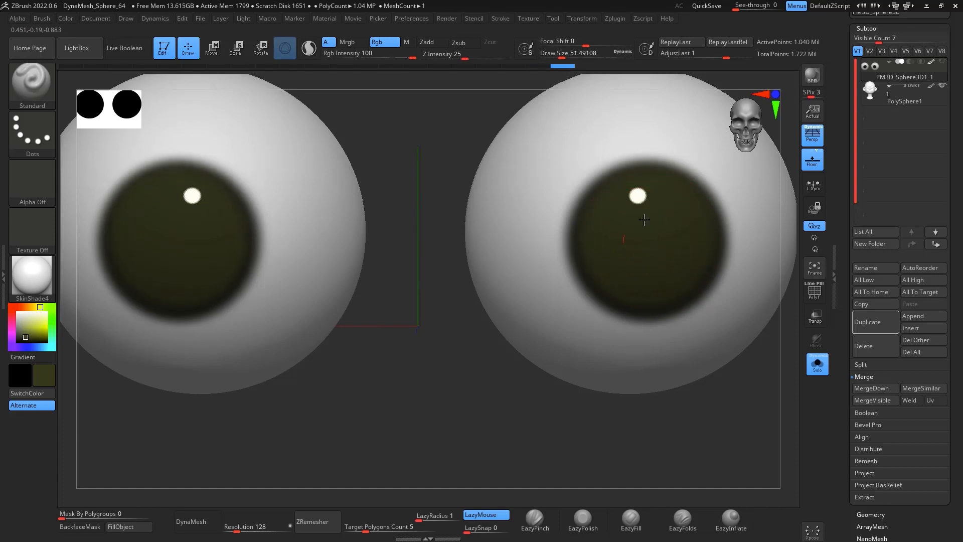
drag(645, 220, 655, 217)
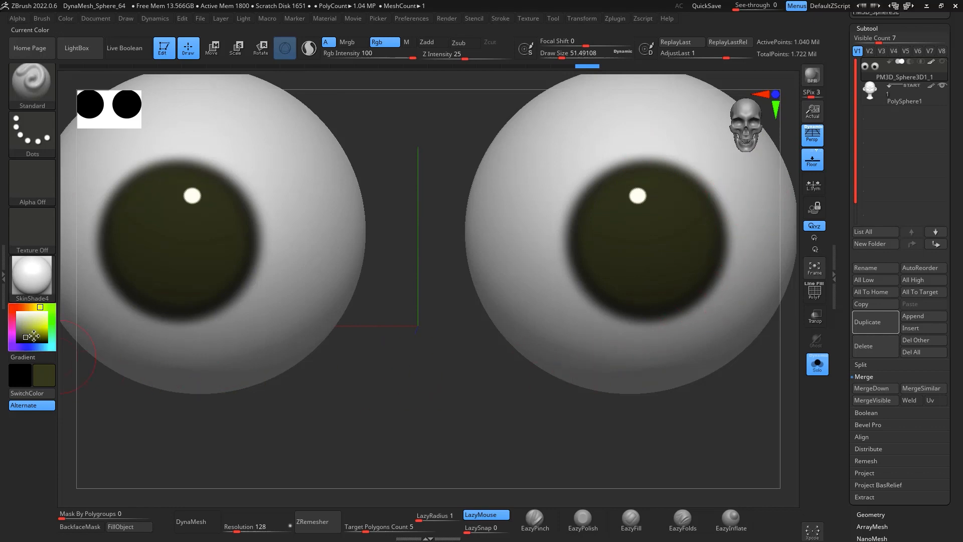
Step: Pick a lighter olive colour and paint it softly into the lower iris at Rgb intensity 26
drag(33, 336, 37, 334)
drag(625, 269, 653, 271)
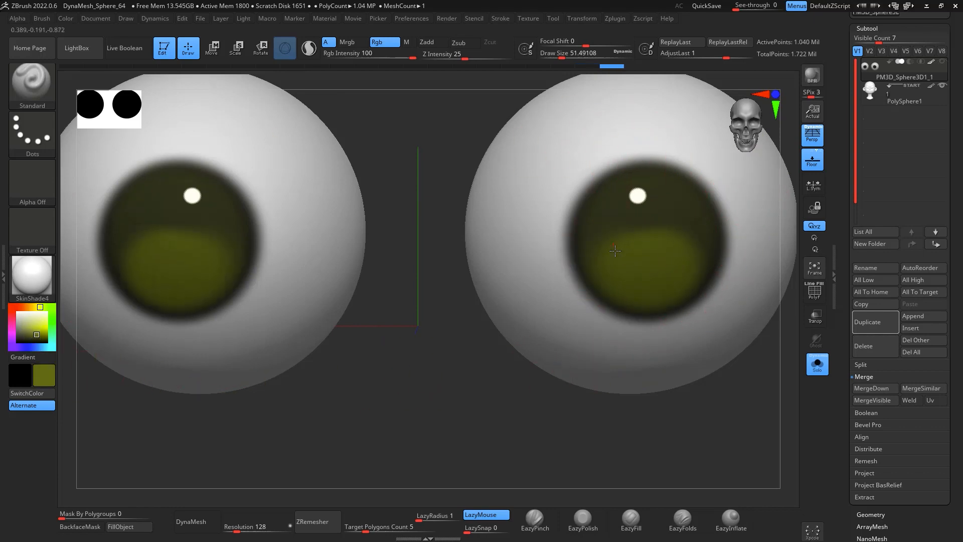
key(ctrl+shift)
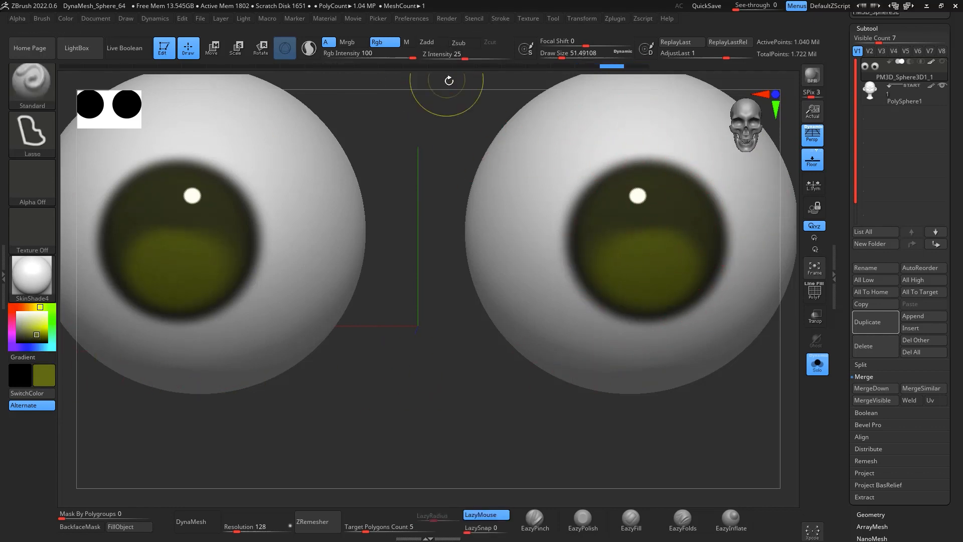
key(ctrl+z)
drag(414, 56, 370, 59)
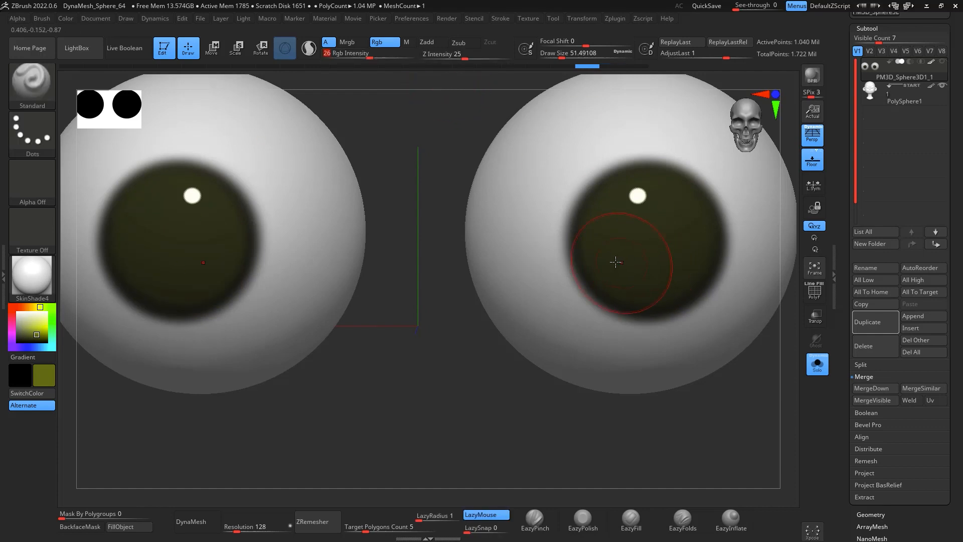
drag(617, 275, 646, 271)
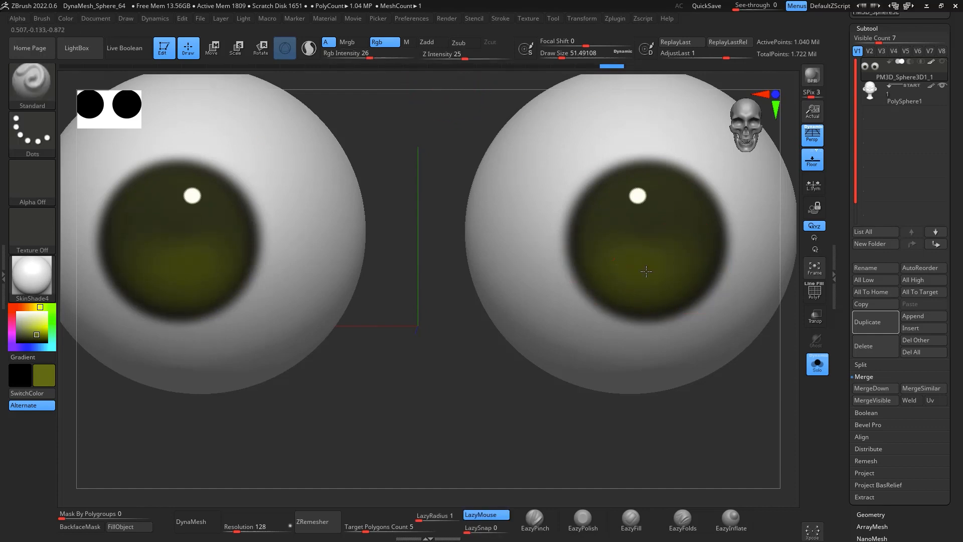
Step: Pick black and paint a pupil in the iris centre at Rgb intensity 59
click(18, 342)
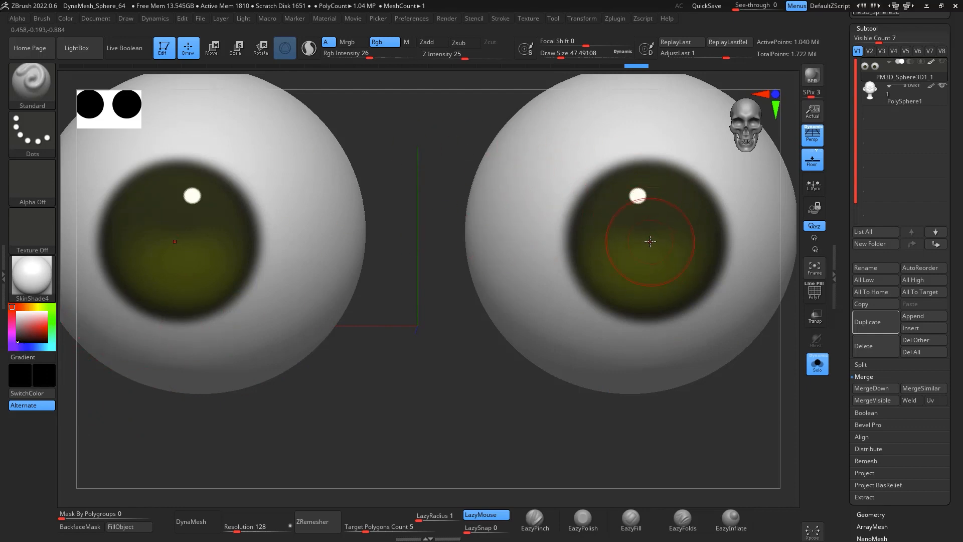
drag(649, 245, 651, 244)
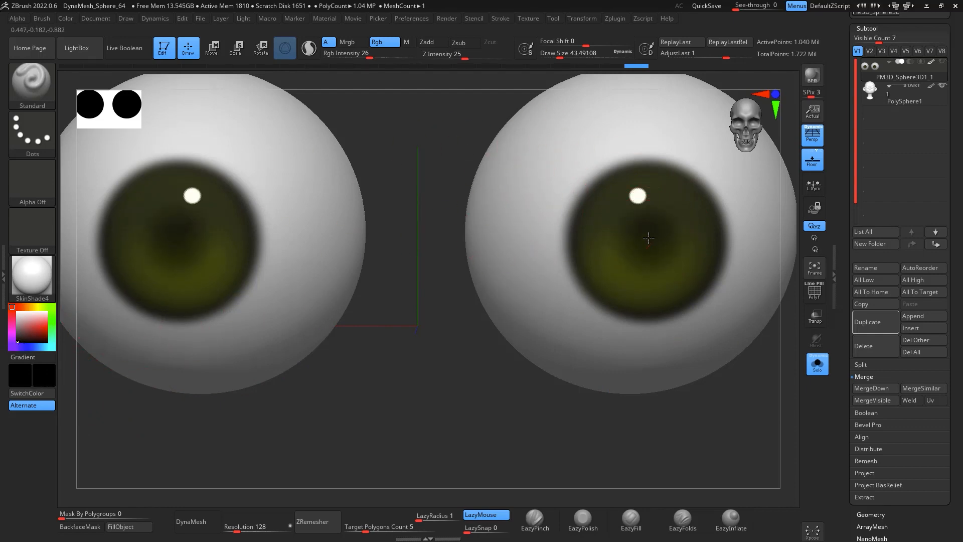
drag(375, 59, 398, 59)
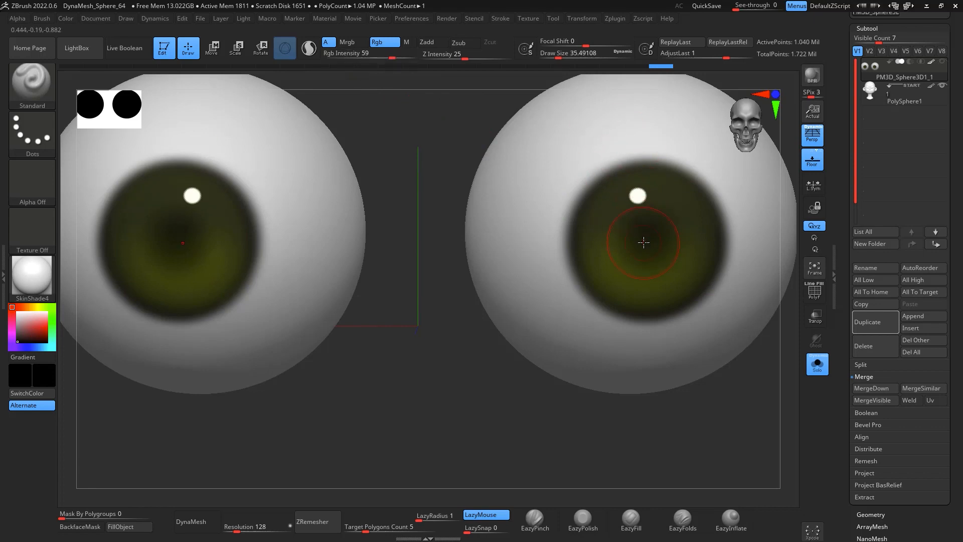
drag(646, 243, 647, 249)
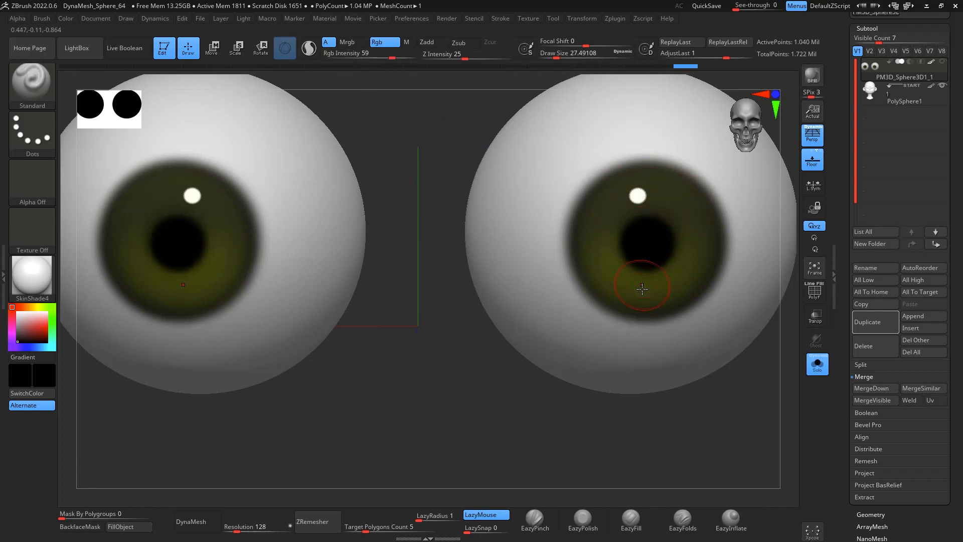
Step: Sample the olive iris colour and paint over the pupils at a draw size of about 62
key(c)
key(space)
drag(631, 252, 646, 243)
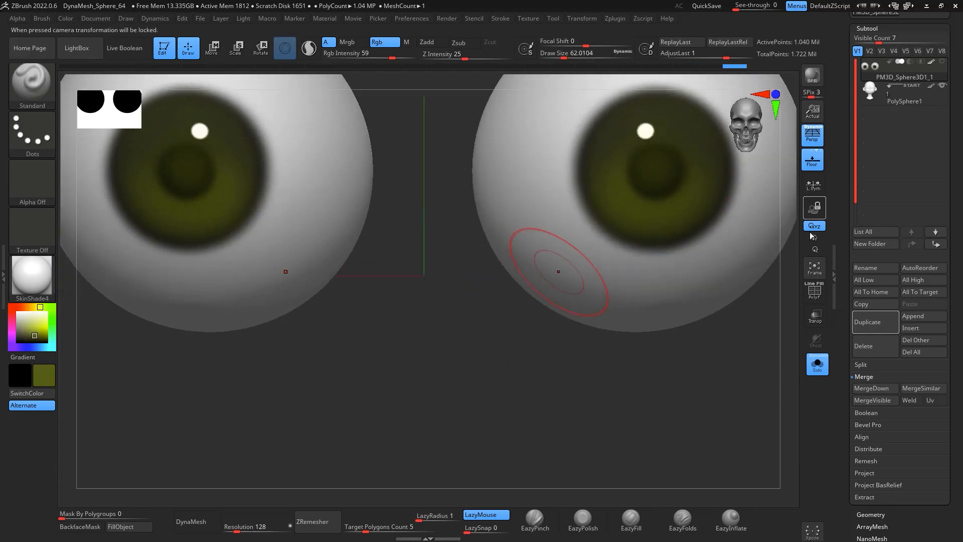
Step: Turn off Solo and split the eyeball subtool into separate parts with Split To Parts
click(817, 363)
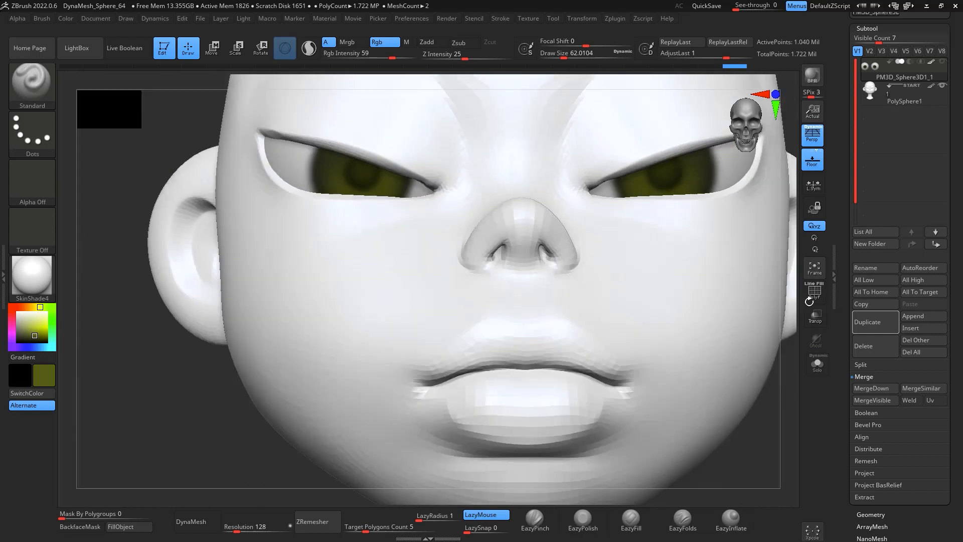
alt+drag(810, 301, 598, 458)
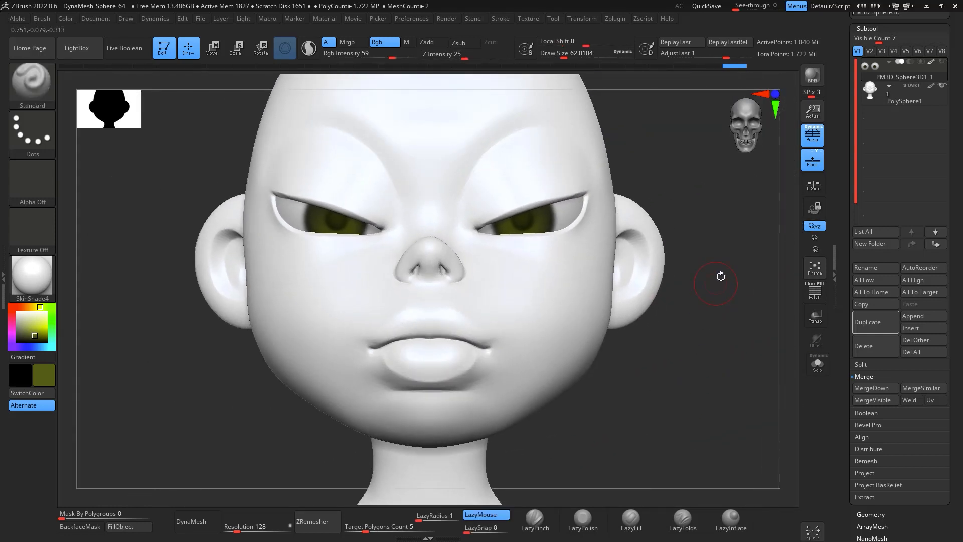
drag(746, 260, 780, 154)
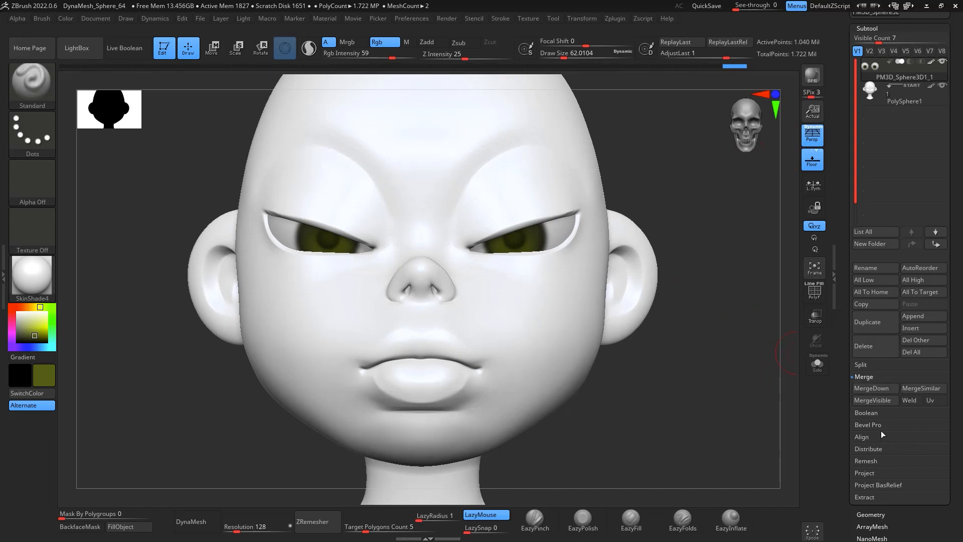
scroll(919, 341, down, 4)
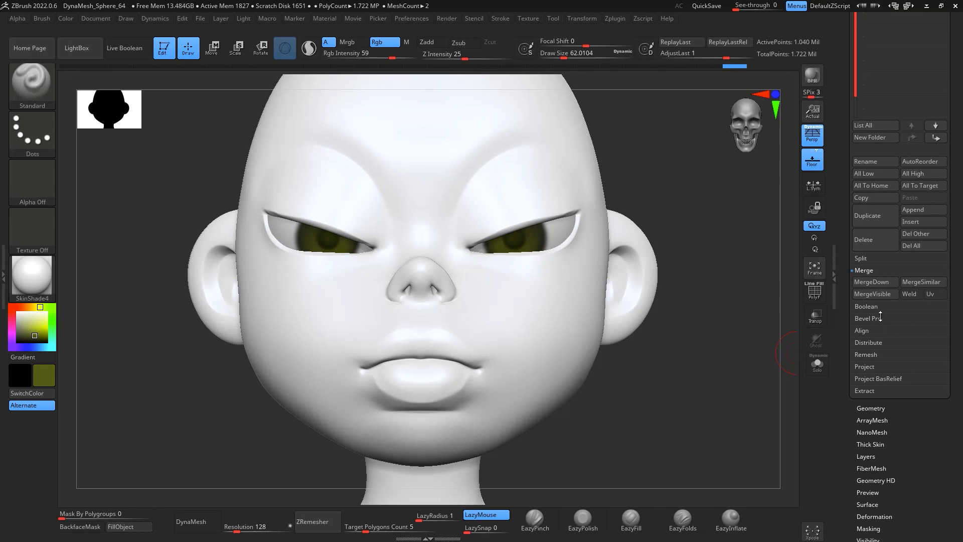
click(889, 260)
click(888, 295)
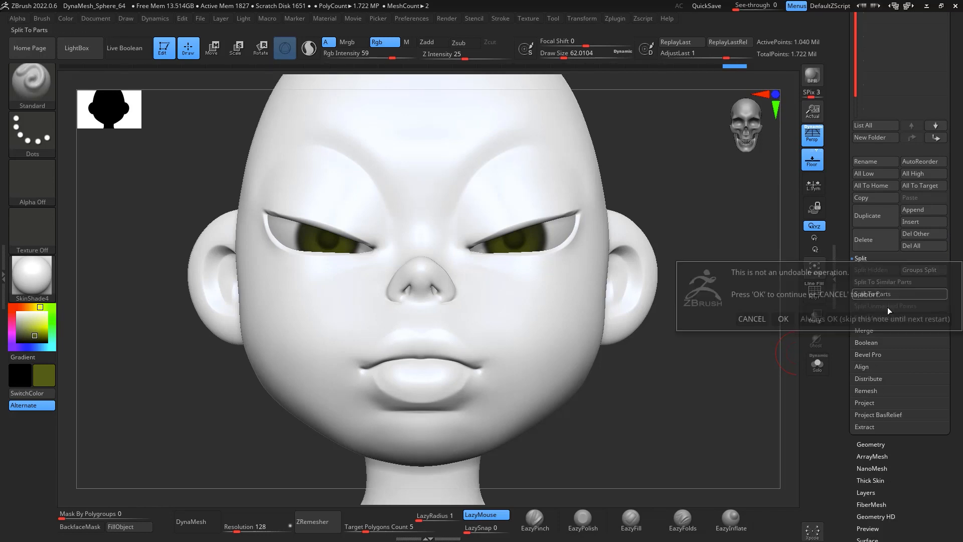
click(785, 319)
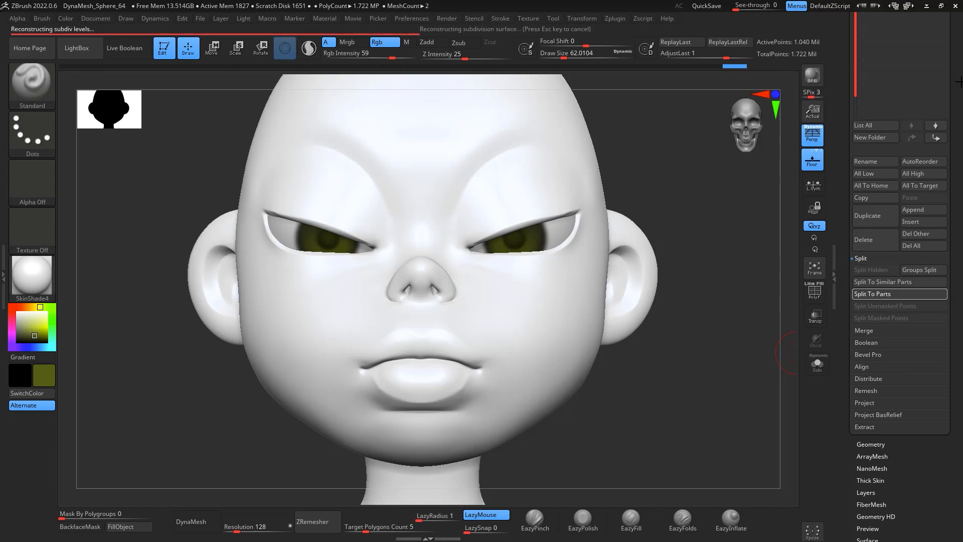
scroll(956, 121, up, 8)
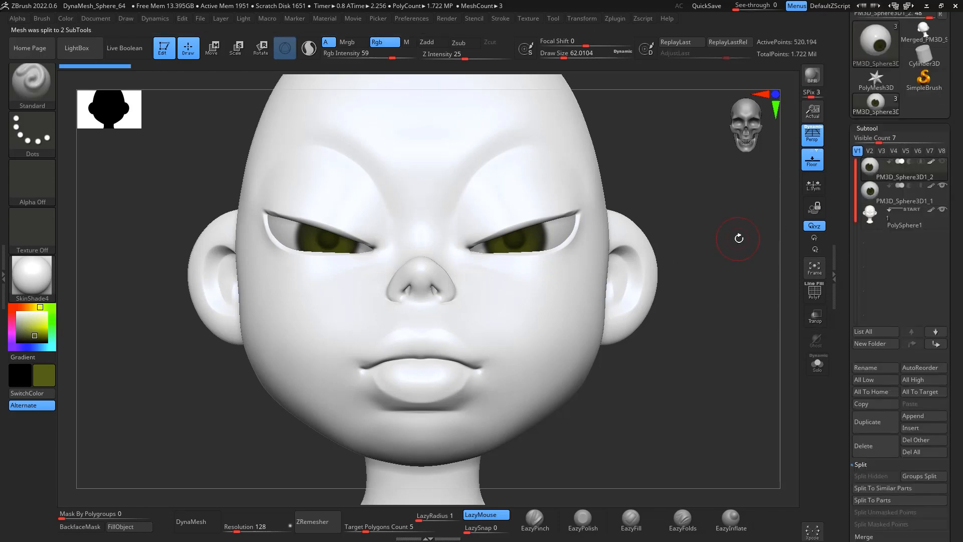
Step: Rotate the left eyeball with the Gizmo so the eyes glance sideways
key(w)
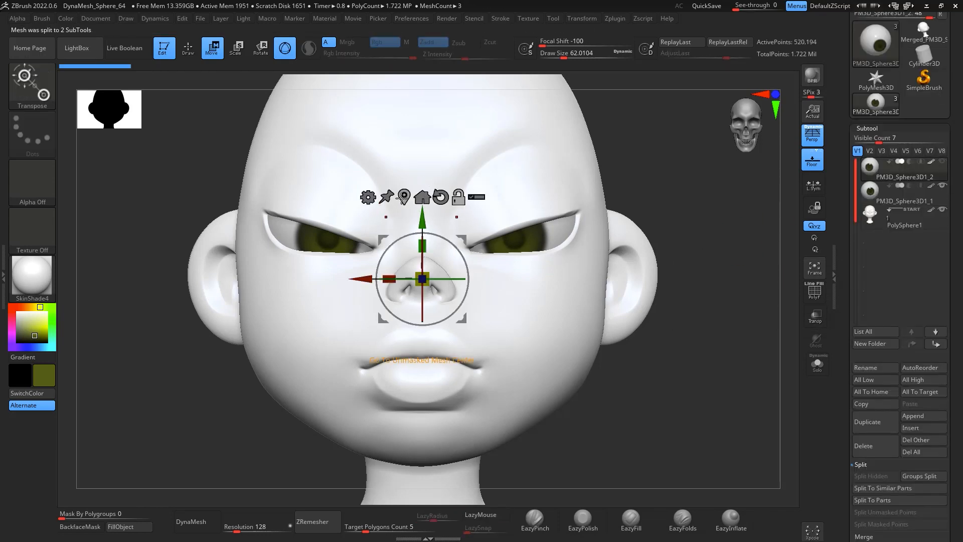
click(513, 233)
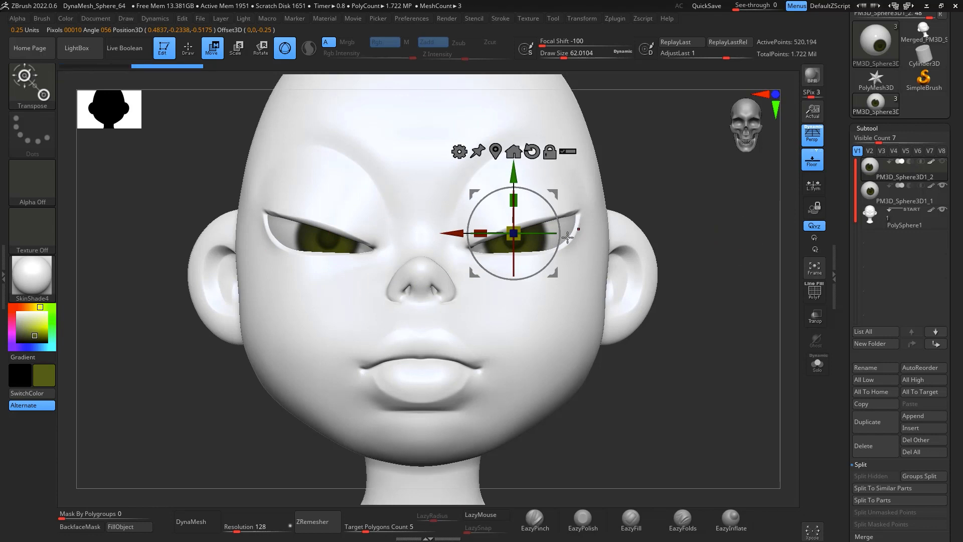
drag(545, 231, 530, 253)
click(888, 222)
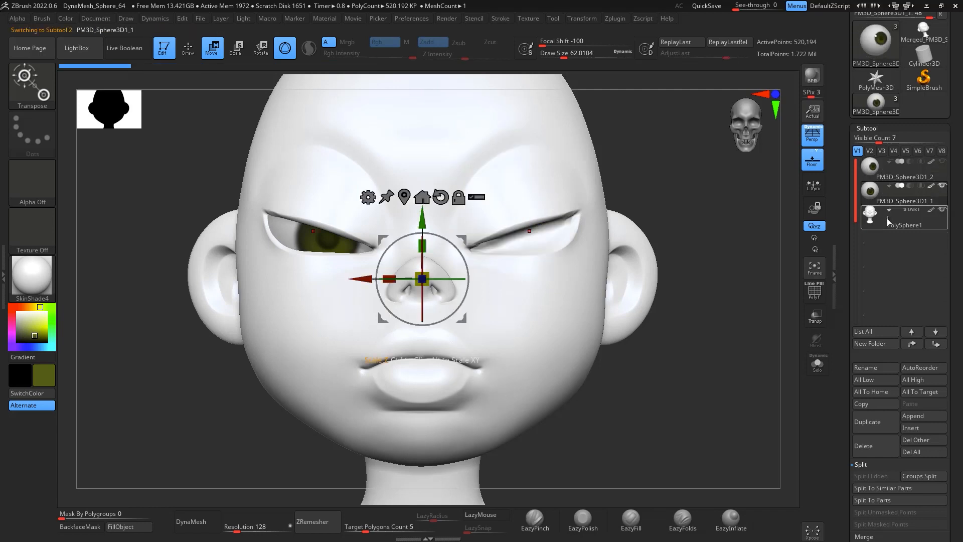
click(944, 161)
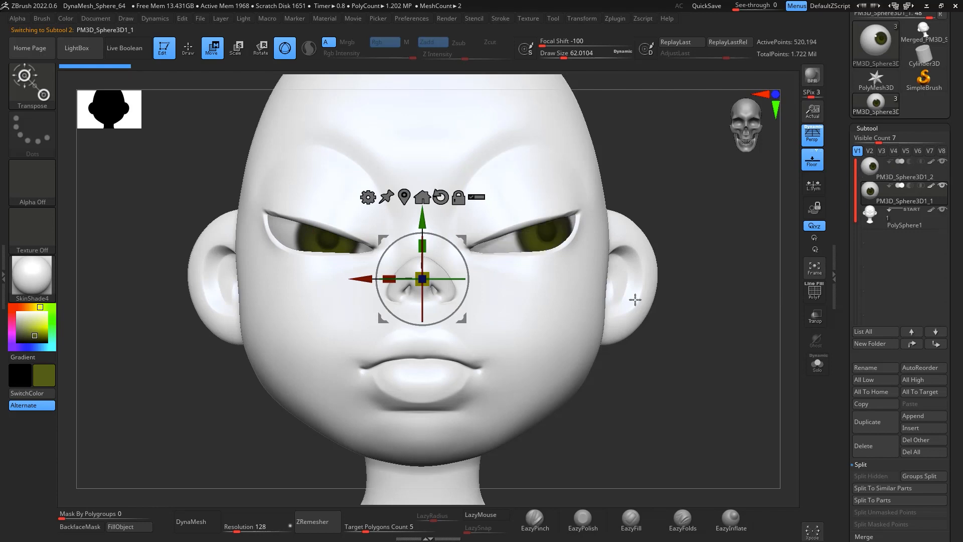
click(405, 196)
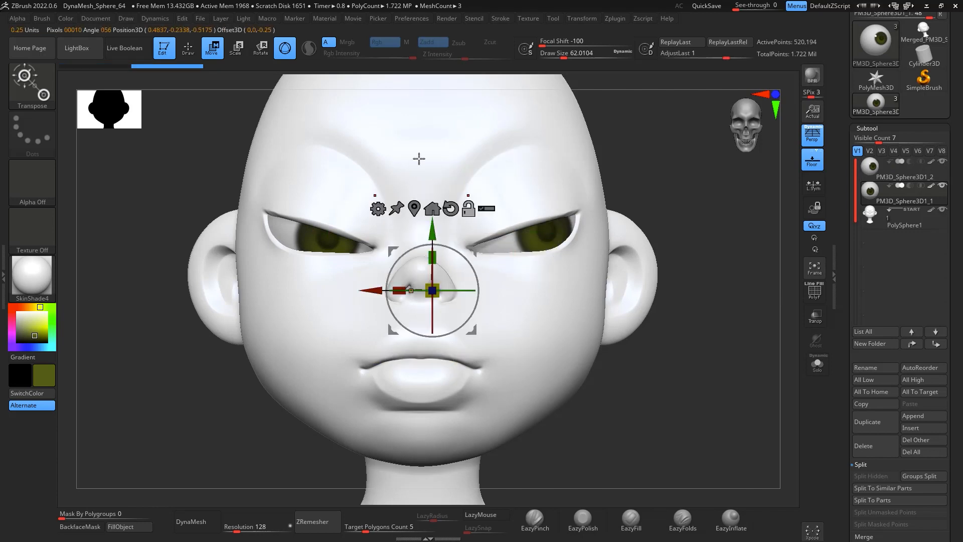
alt+click(415, 209)
drag(362, 230, 337, 267)
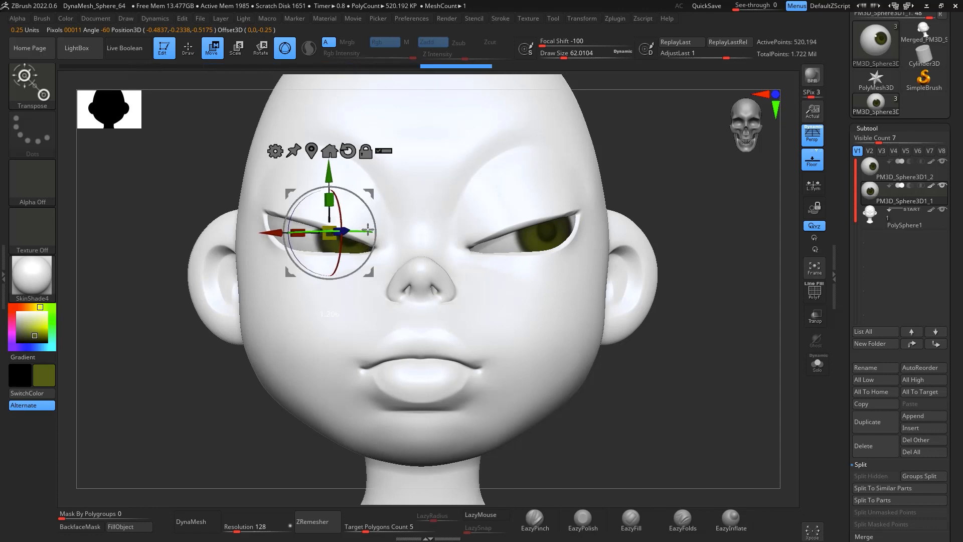
drag(364, 226, 365, 225)
alt+drag(688, 345, 685, 391)
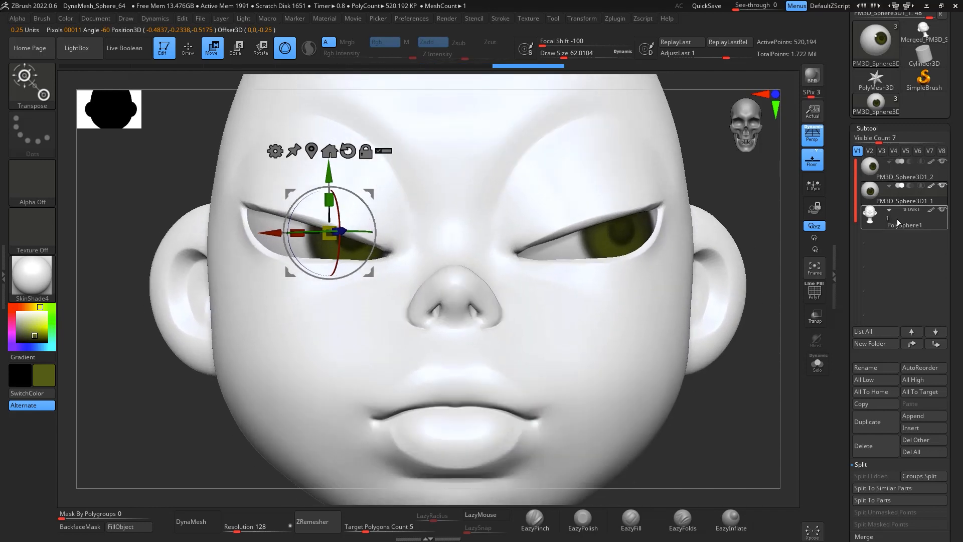
Step: Select the head, mask the lower face, and pull the upper eyelids down with the Move brush at draw size about 177
click(897, 220)
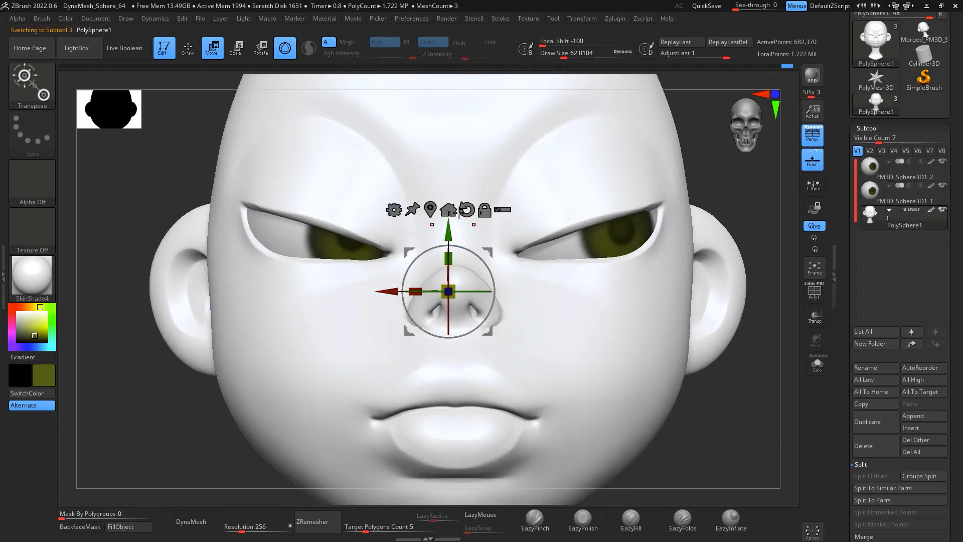
key(q)
key(ctrl)
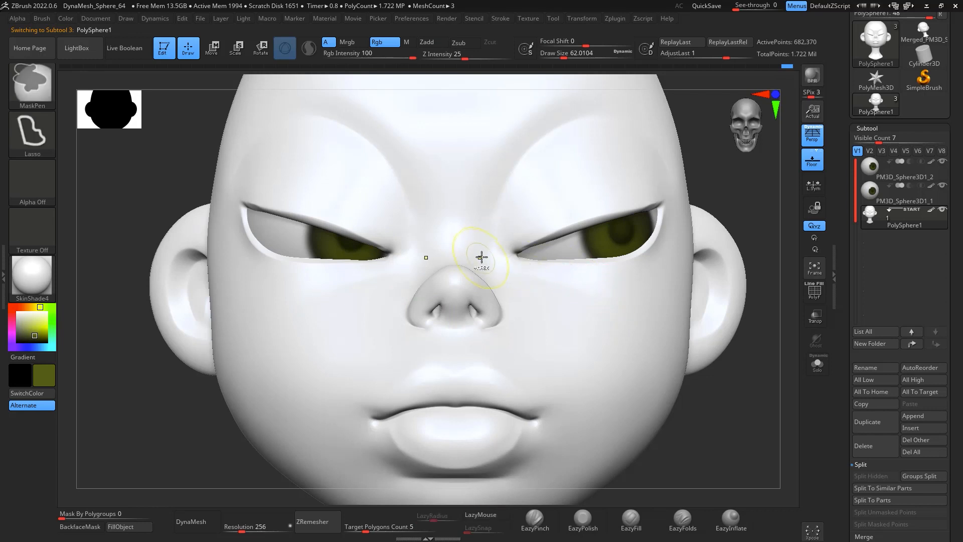
mouse_move(446, 250)
ctrl+mouse_down()
mouse_move(507, 256)
mouse_move(592, 242)
mouse_move(687, 195)
mouse_move(710, 483)
mouse_move(385, 506)
mouse_move(165, 193)
ctrl+mouse_up()
ctrl+drag(679, 194, 761, 329)
key(b)
key(m)
key(v)
key(space)
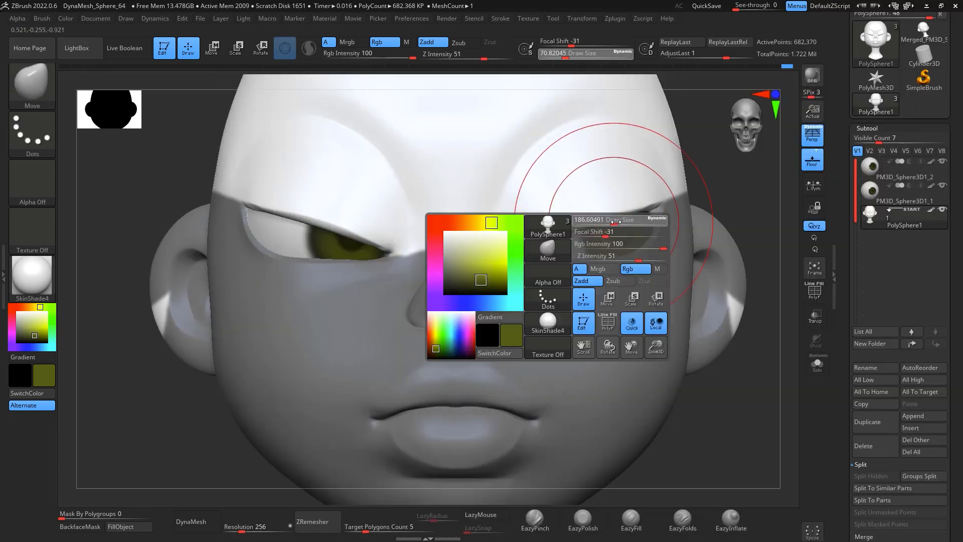
key(space)
mouse_move(345, 232)
mouse_down()
mouse_move(342, 220)
mouse_move(366, 225)
mouse_move(292, 203)
mouse_move(350, 225)
mouse_up()
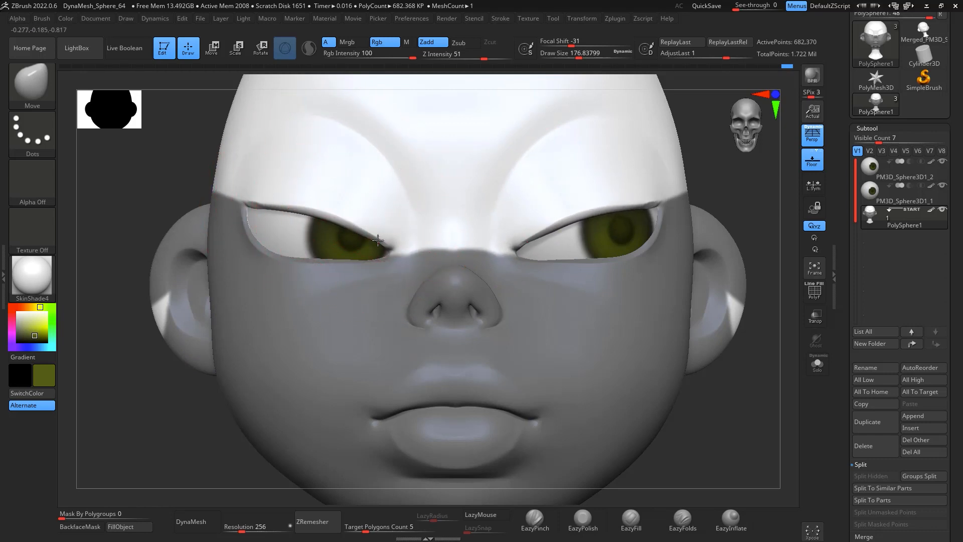
alt+drag(729, 409, 725, 391)
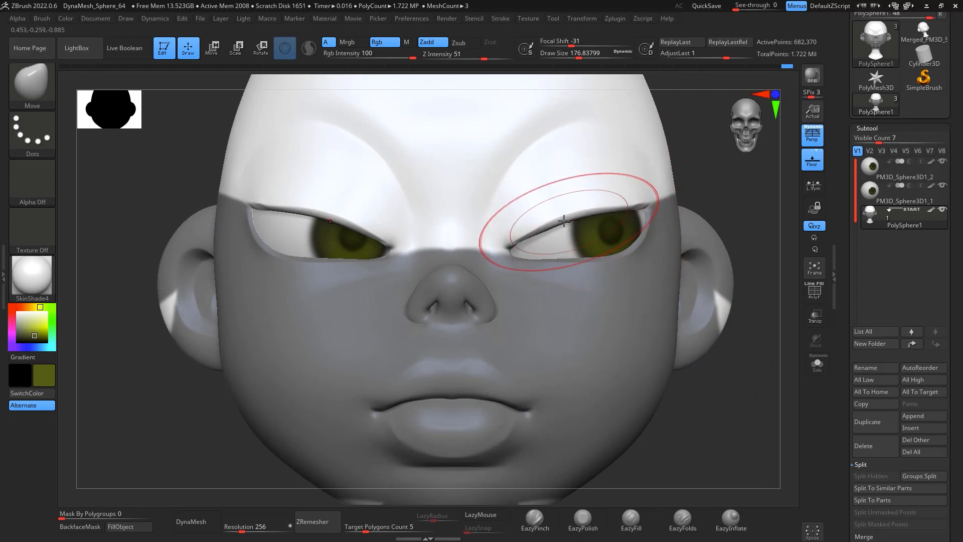
drag(534, 221, 509, 241)
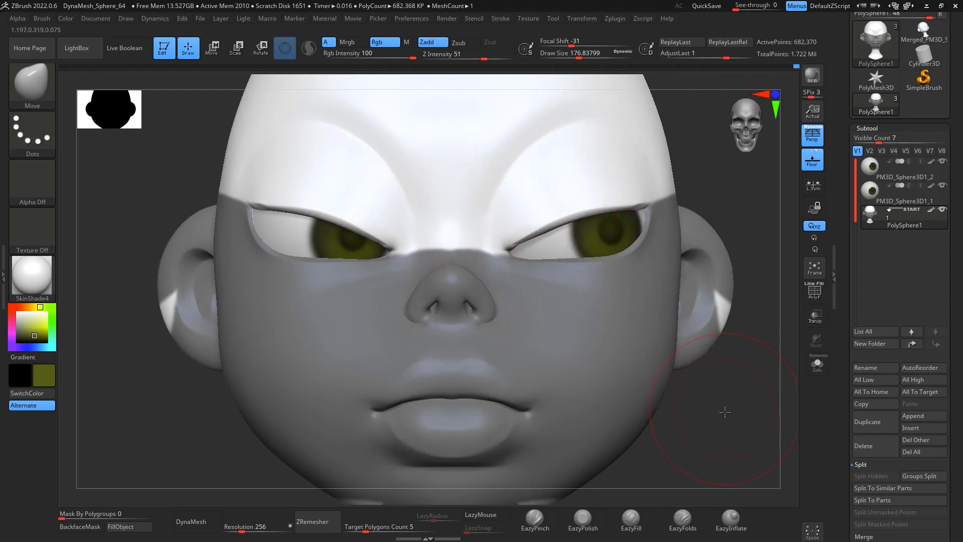
Step: Clear the mask from the head
mouse_move(724, 411)
alt+mouse_down()
mouse_move(724, 329)
mouse_move(689, 312)
alt+mouse_up()
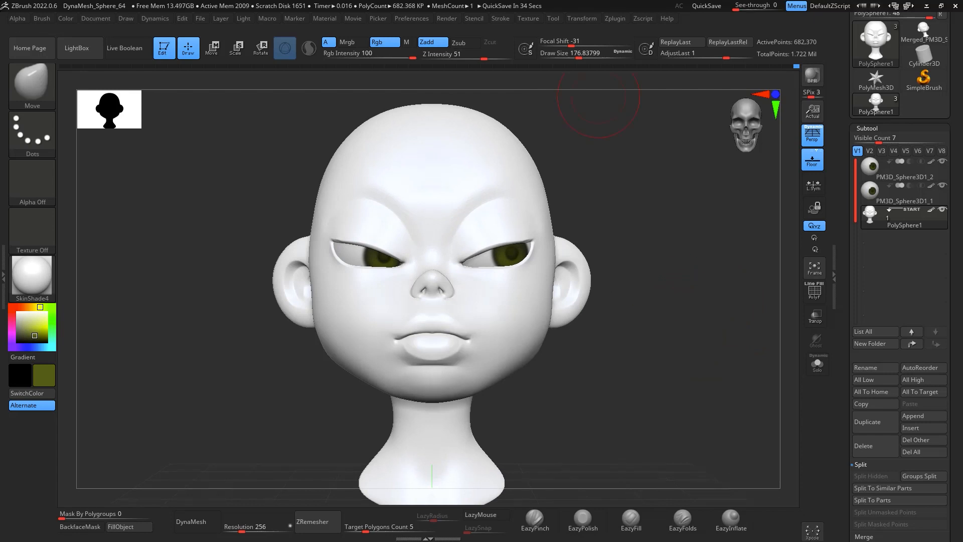
drag(723, 285, 719, 261)
shift+drag(209, 350, 196, 339)
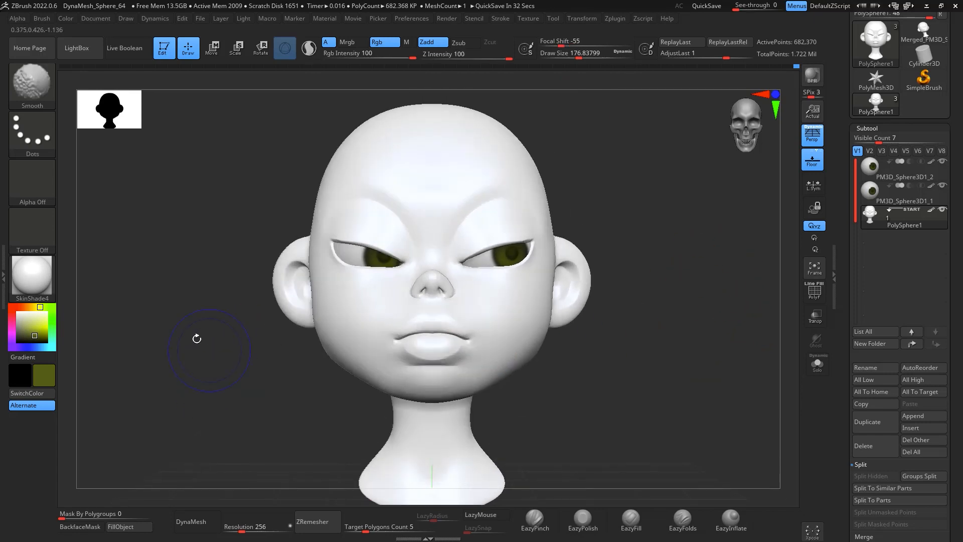
Step: Pick a skin tone of RGB 206, 180, 134 and fill the head object with it
click(30, 307)
click(32, 326)
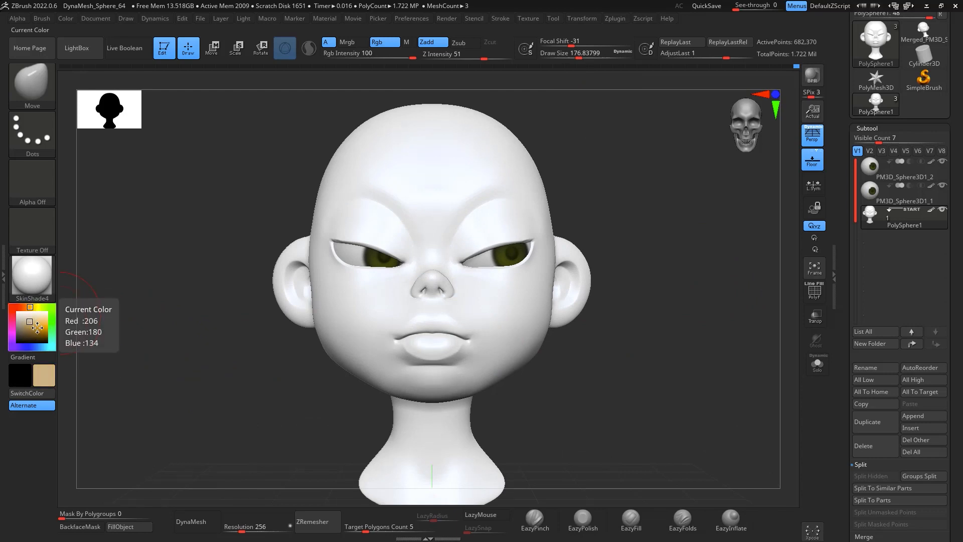
click(28, 308)
click(30, 323)
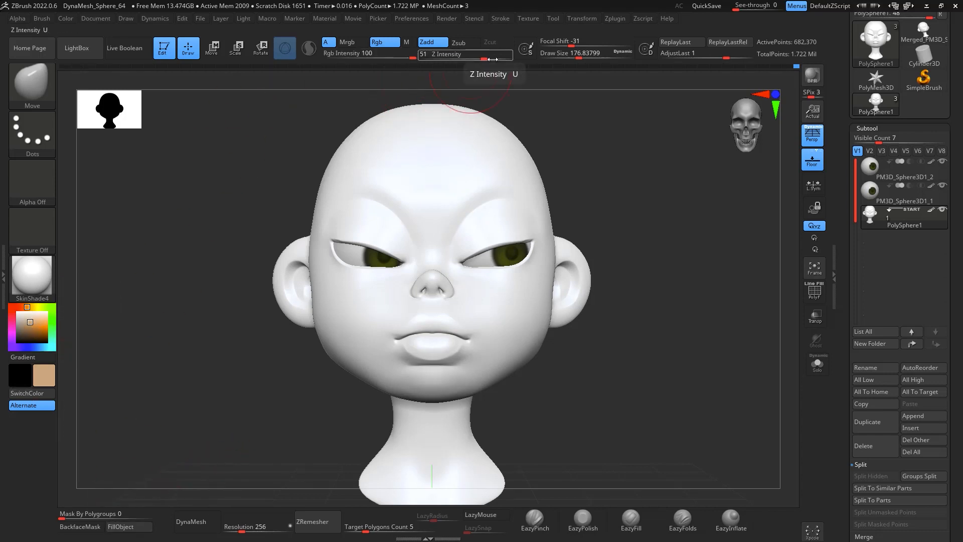
click(129, 527)
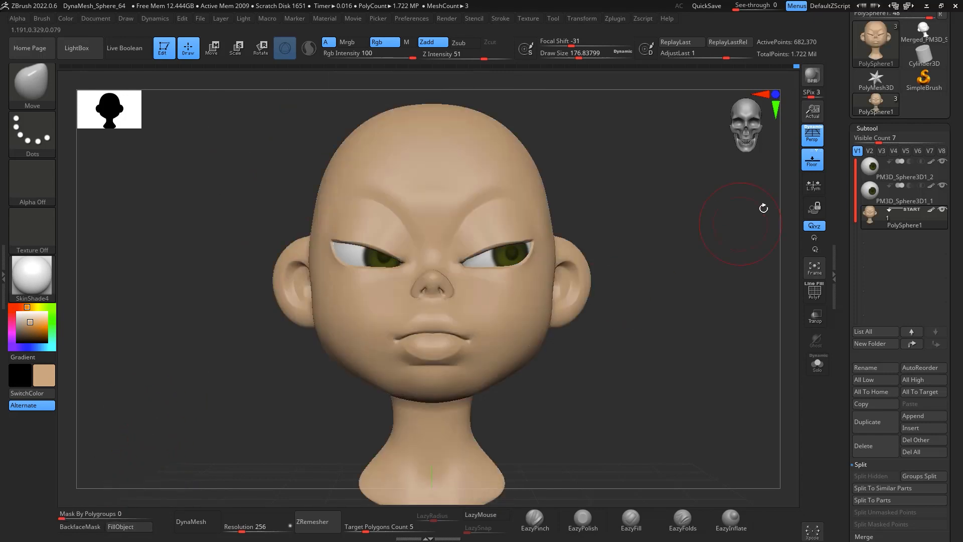
Step: Turn off perspective and mask the hair area on the scalp from a side view
drag(708, 261, 713, 324)
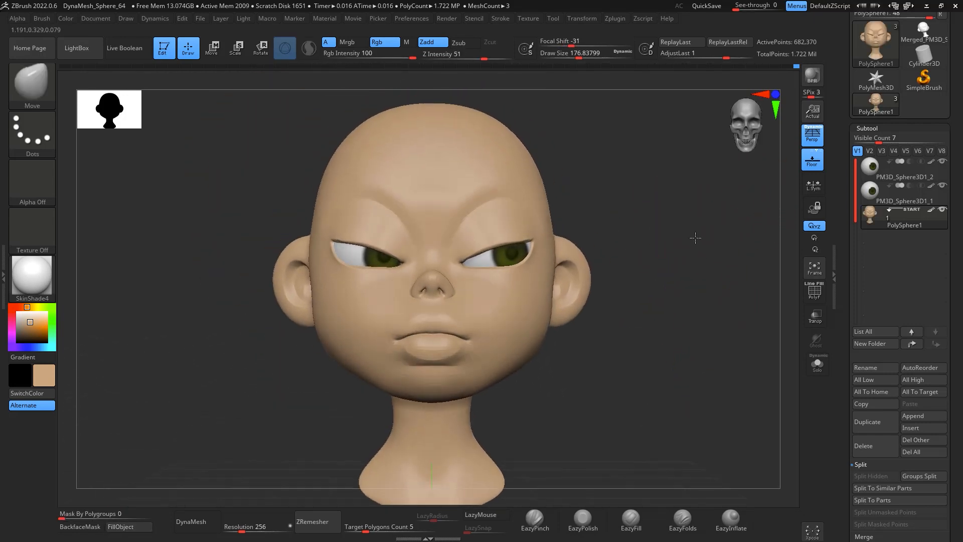
mouse_move(698, 257)
mouse_down()
mouse_move(737, 256)
mouse_move(709, 232)
mouse_move(703, 303)
mouse_move(684, 282)
mouse_move(710, 277)
mouse_move(684, 262)
mouse_move(686, 302)
mouse_move(398, 276)
mouse_up()
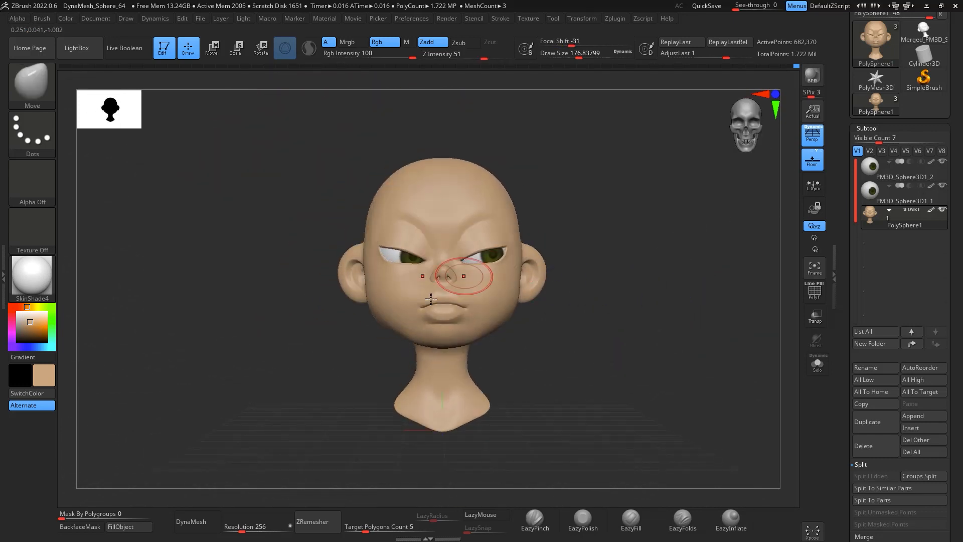
drag(572, 260, 669, 228)
key(ctrl)
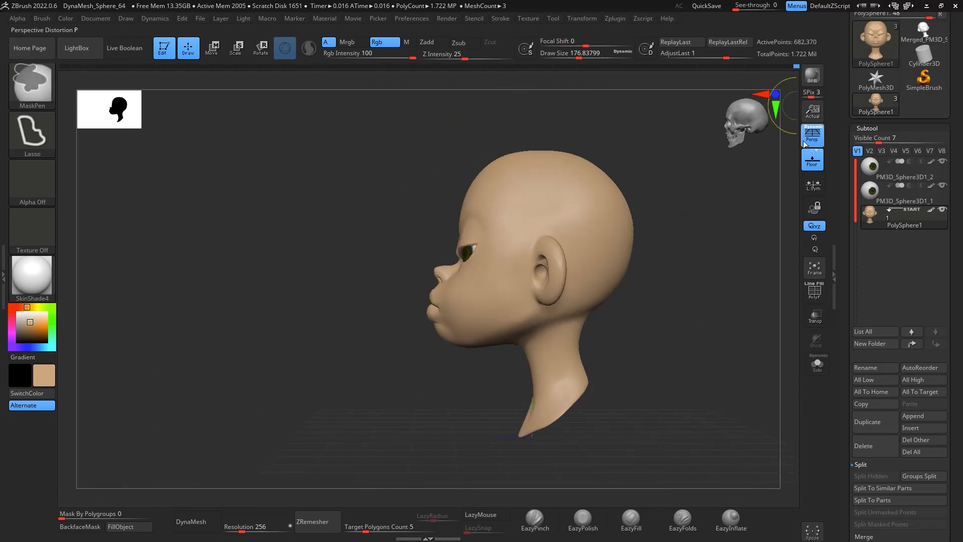
key(p)
mouse_move(478, 130)
ctrl+mouse_down()
mouse_move(470, 194)
mouse_move(483, 200)
ctrl+mouse_up()
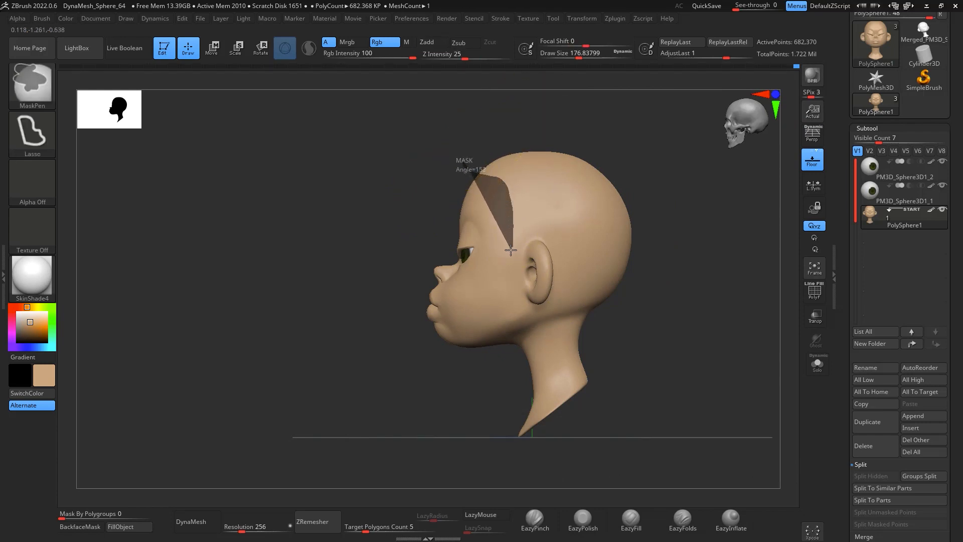
mouse_move(511, 249)
ctrl+mouse_down()
mouse_move(534, 233)
mouse_move(665, 286)
mouse_move(567, 95)
mouse_move(482, 166)
mouse_move(508, 219)
mouse_move(538, 172)
ctrl+mouse_up()
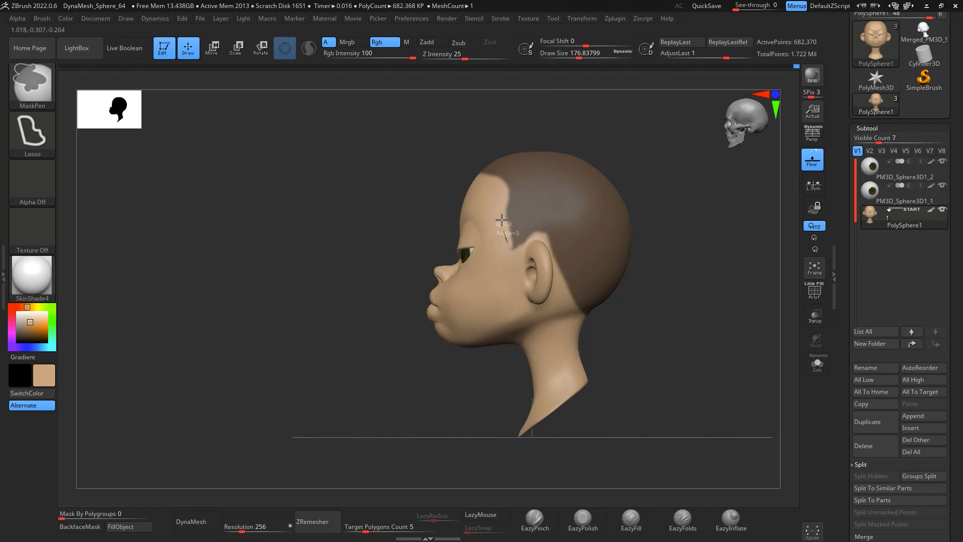
mouse_move(502, 220)
ctrl+mouse_down()
mouse_move(514, 212)
mouse_move(515, 237)
mouse_move(506, 230)
mouse_move(520, 232)
ctrl+mouse_up()
Step: Extract the masked hair area as a new subtool with thickness 0.02 and accept it
mouse_move(667, 237)
shift+mouse_down()
mouse_move(768, 318)
mouse_move(741, 337)
mouse_move(695, 333)
mouse_move(766, 337)
shift+mouse_up()
drag(957, 346, 952, 255)
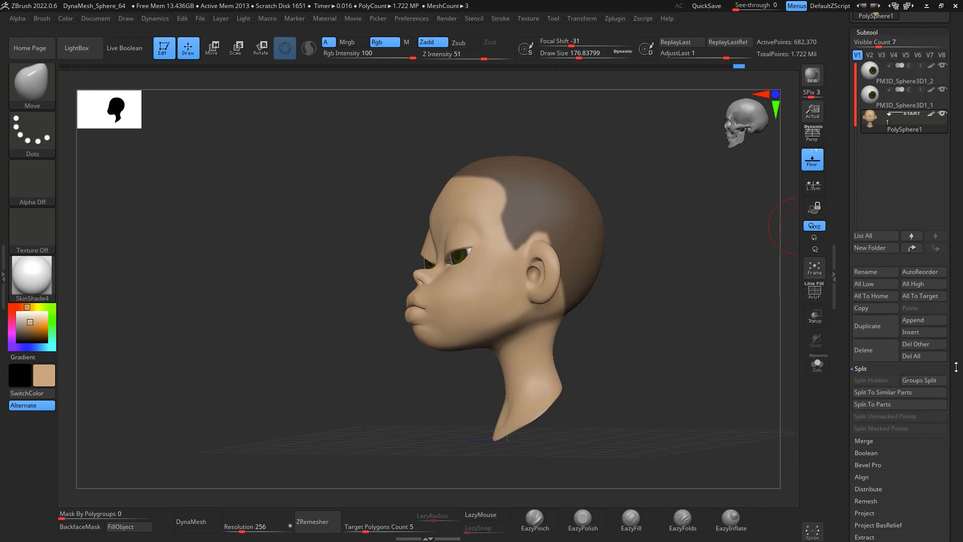
click(865, 536)
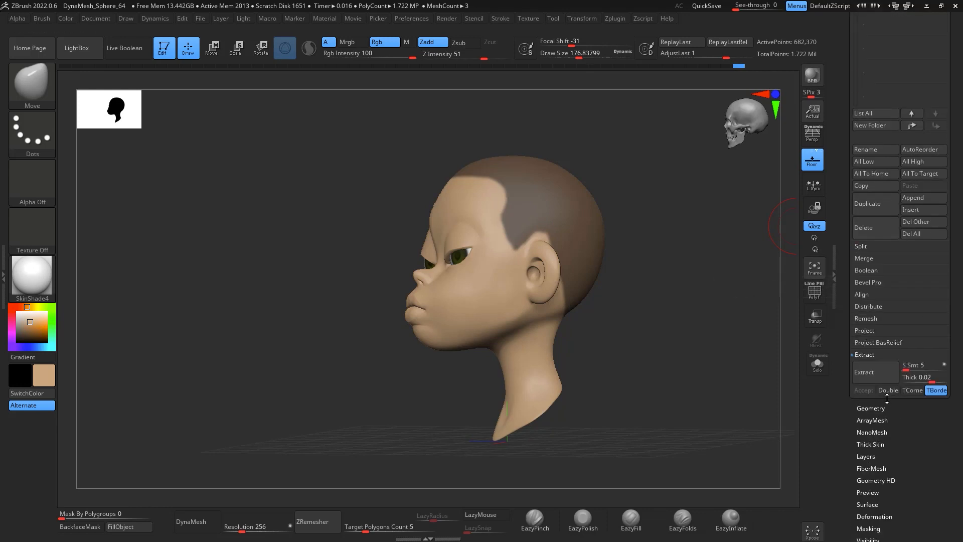
click(922, 380)
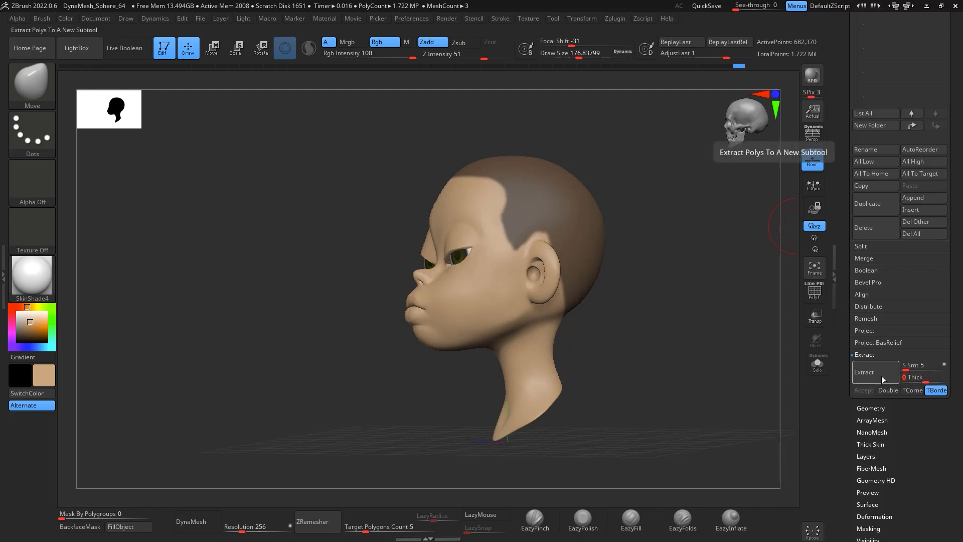
click(866, 383)
click(864, 390)
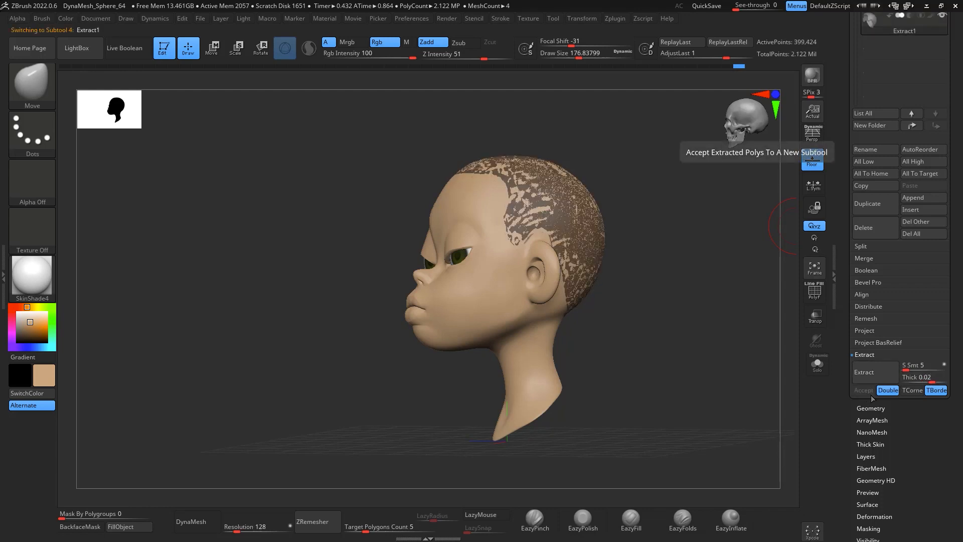
Step: Remesh the extracted hair cap with ZRemesher and show its polyframe
drag(680, 375, 640, 393)
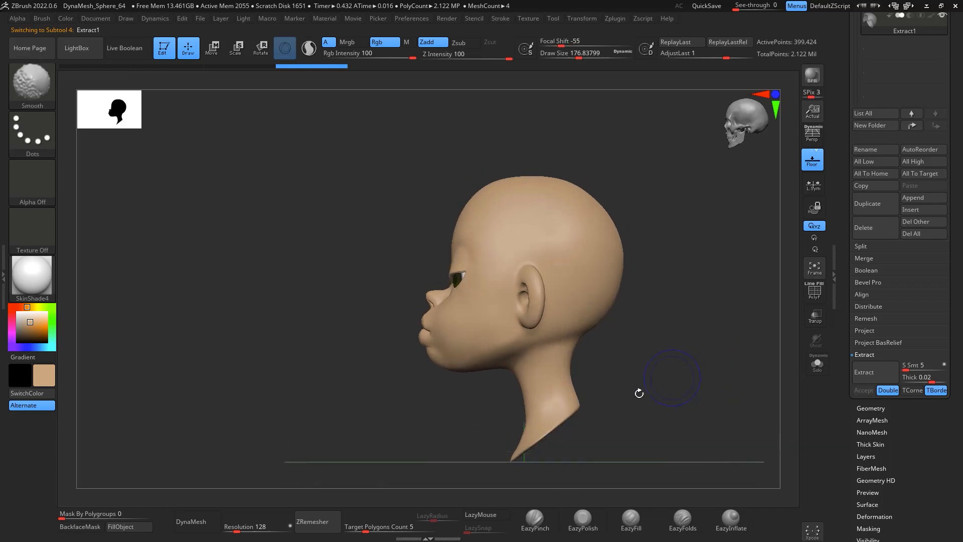
click(321, 522)
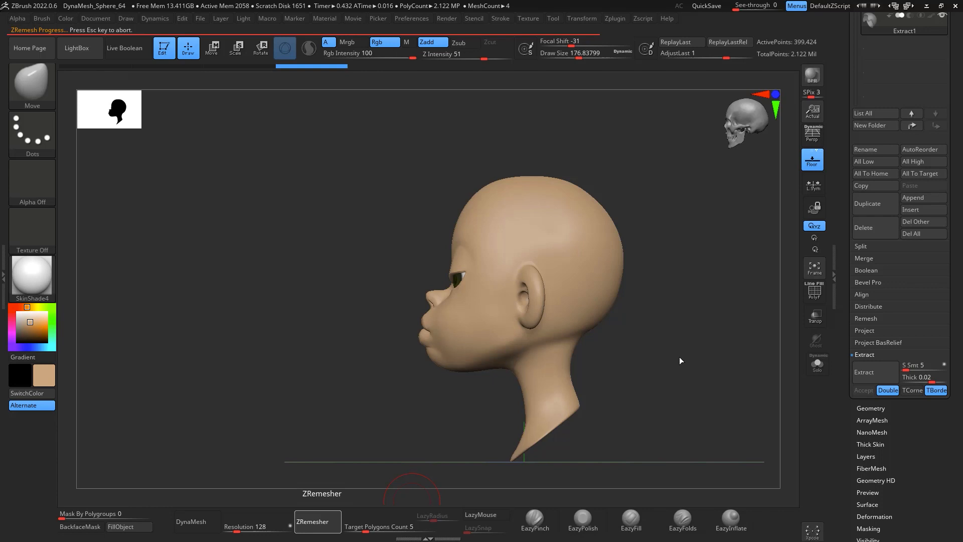
drag(705, 257, 823, 107)
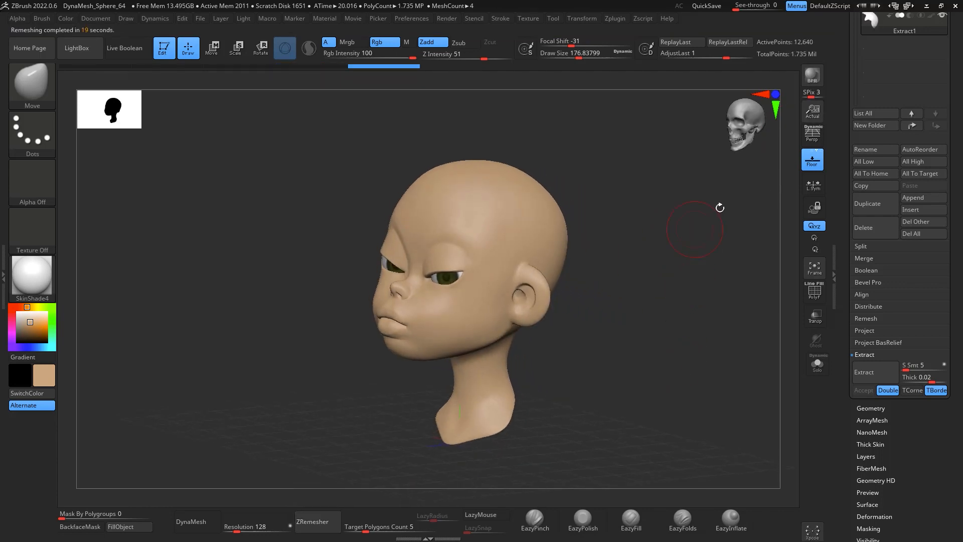
click(815, 291)
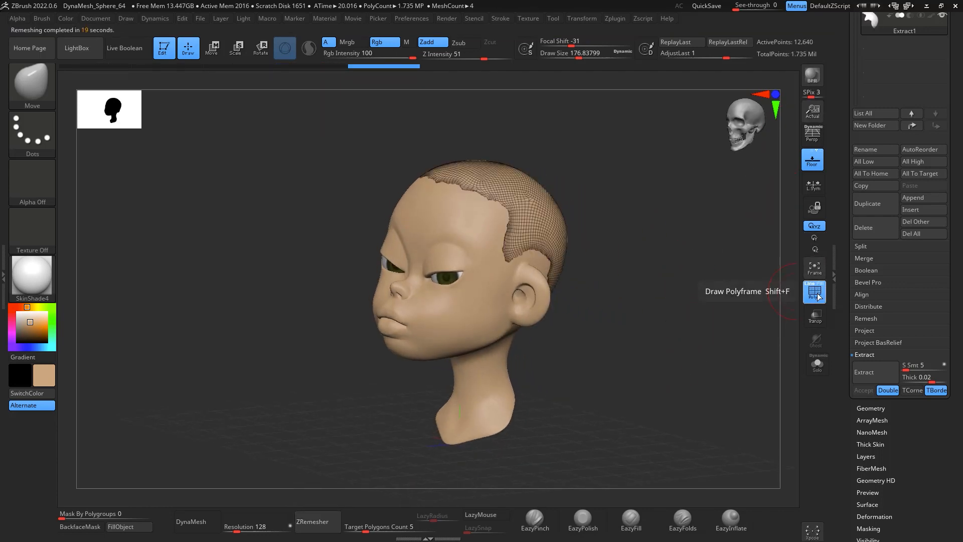
Step: Set ZRemesher's target polygon count to 0.1 and remesh the hair cap again
mouse_move(707, 326)
shift+mouse_down()
mouse_move(712, 334)
mouse_move(783, 324)
mouse_move(718, 335)
mouse_move(581, 294)
shift+mouse_up()
drag(958, 255, 957, 121)
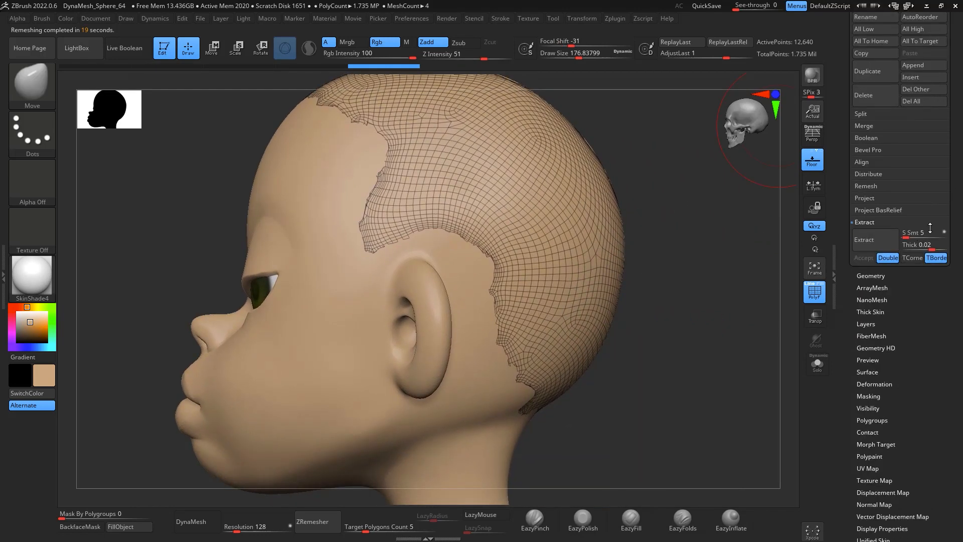
click(880, 273)
drag(957, 211, 957, 183)
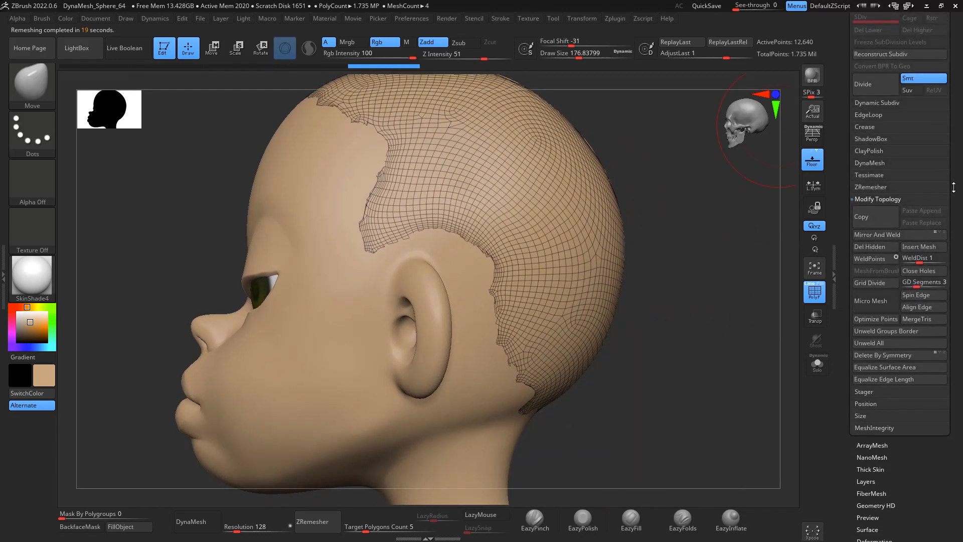
click(932, 188)
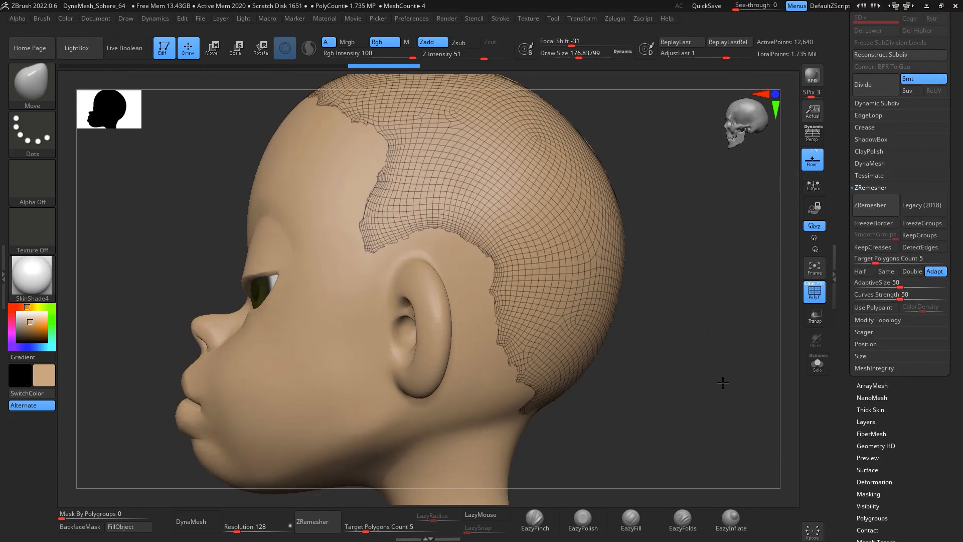
drag(722, 383, 733, 367)
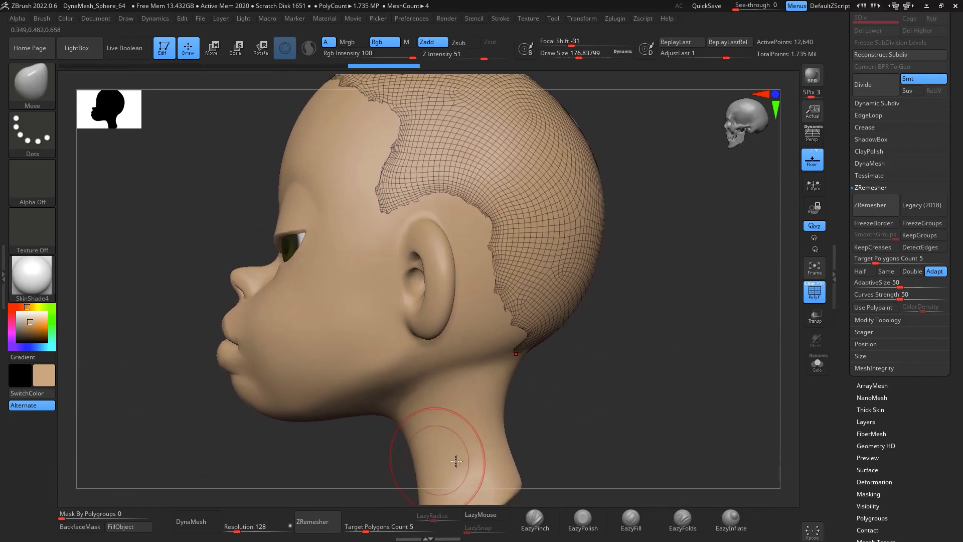
click(383, 514)
text(0.1)
key(Return)
click(313, 522)
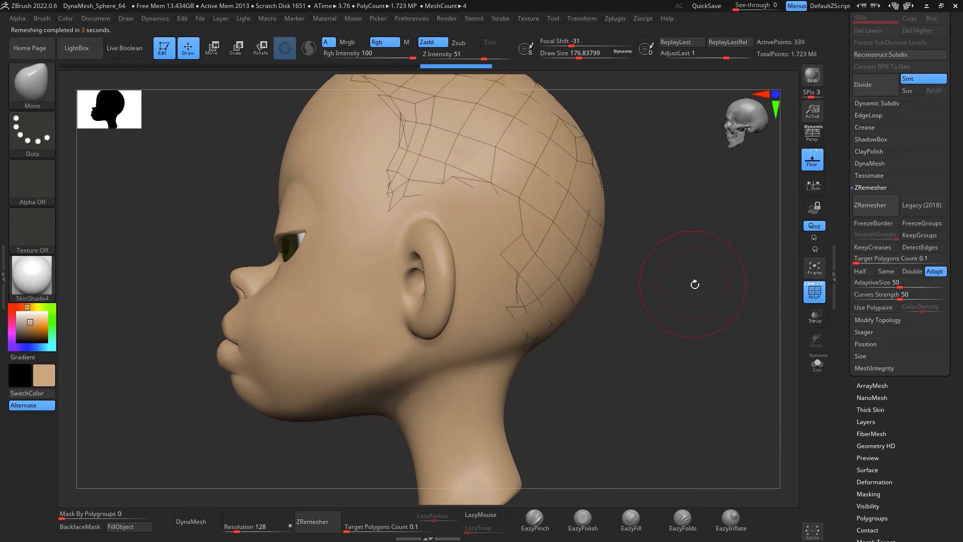
drag(697, 266, 741, 195)
click(821, 278)
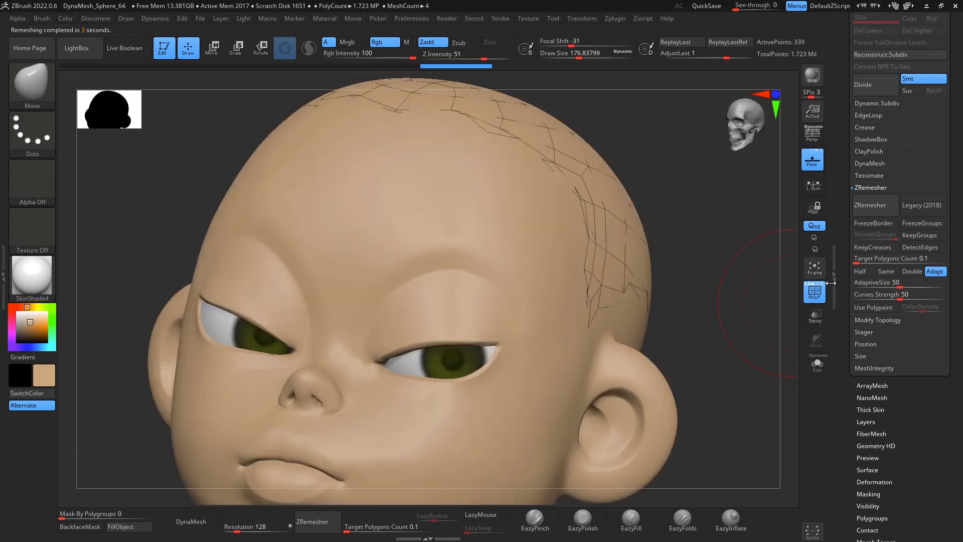
mouse_move(733, 301)
mouse_down()
mouse_move(761, 325)
mouse_move(759, 257)
mouse_move(752, 243)
mouse_move(715, 243)
mouse_up()
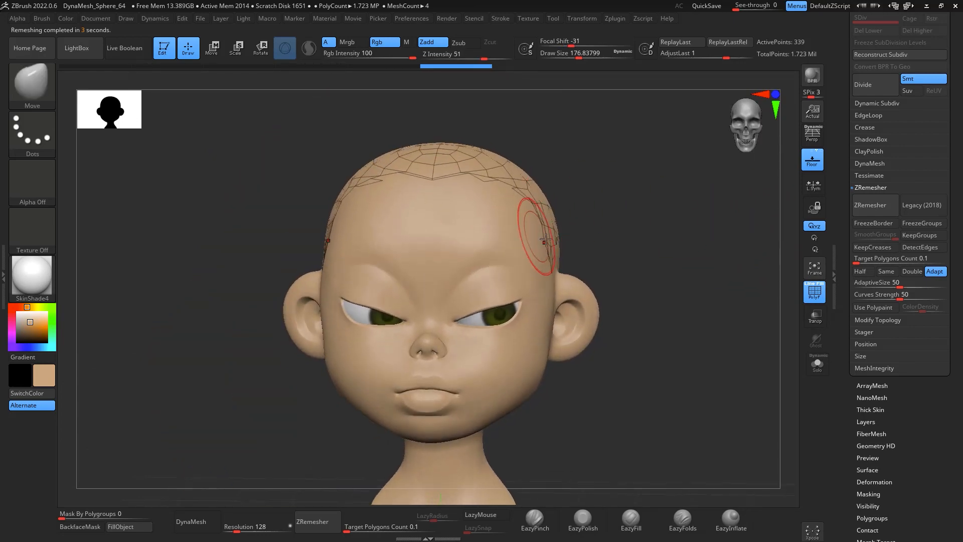
key(space)
mouse_move(557, 249)
mouse_down()
mouse_move(597, 253)
mouse_move(562, 263)
mouse_move(561, 279)
mouse_up()
drag(697, 241, 596, 213)
shift+drag(562, 245, 643, 217)
key(ctrl+z)
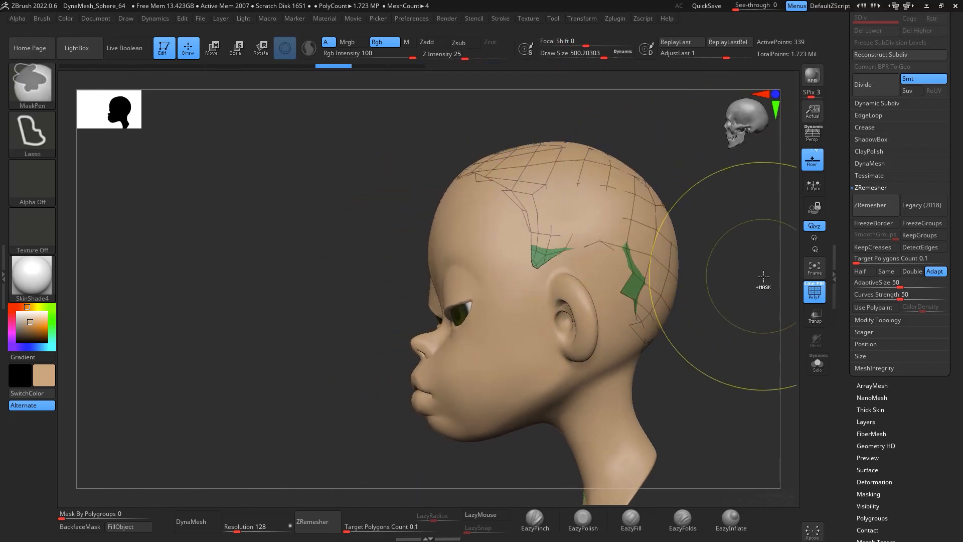
key(ctrl+z)
drag(765, 221, 765, 193)
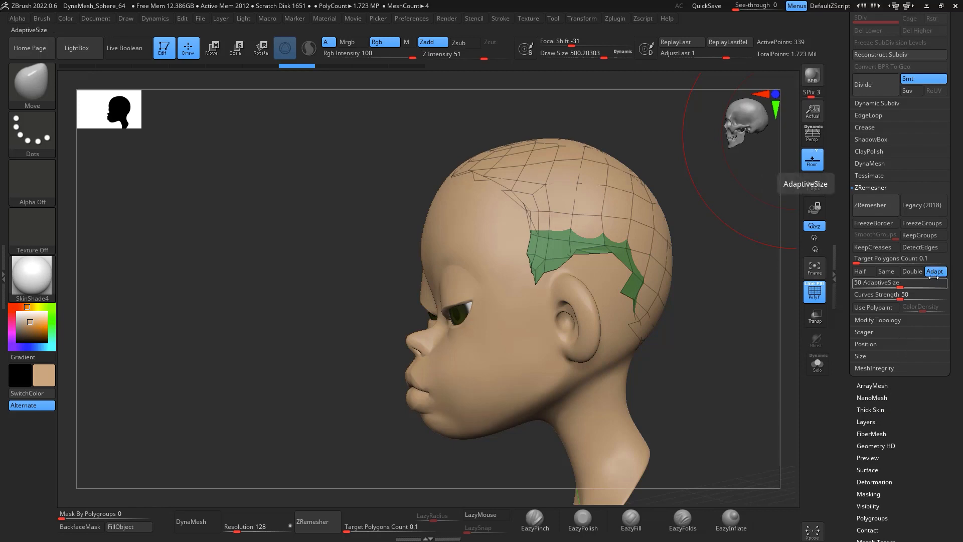
click(876, 224)
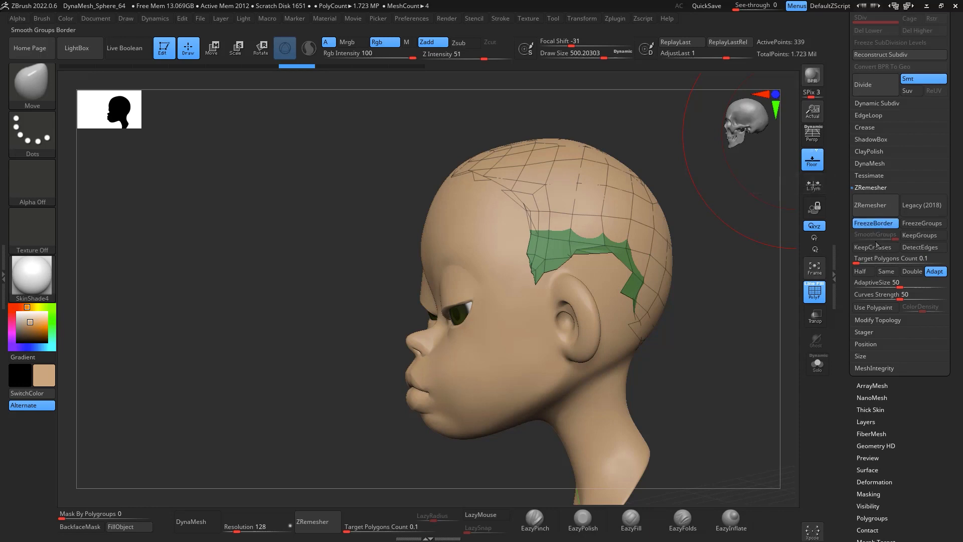
key(ctrl+z)
key(ctrl+z)
mouse_move(768, 370)
right_down()
mouse_move(747, 376)
mouse_move(747, 362)
mouse_move(768, 354)
mouse_move(755, 396)
mouse_move(769, 377)
right_up()
key(ctrl+z)
Step: Turn off perspective with the head in a side view
click(317, 518)
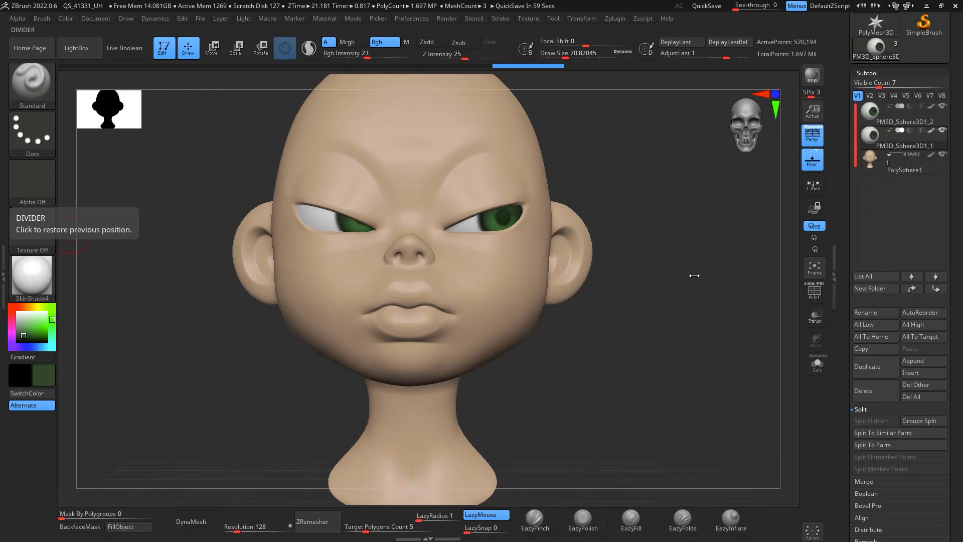
drag(699, 281, 712, 308)
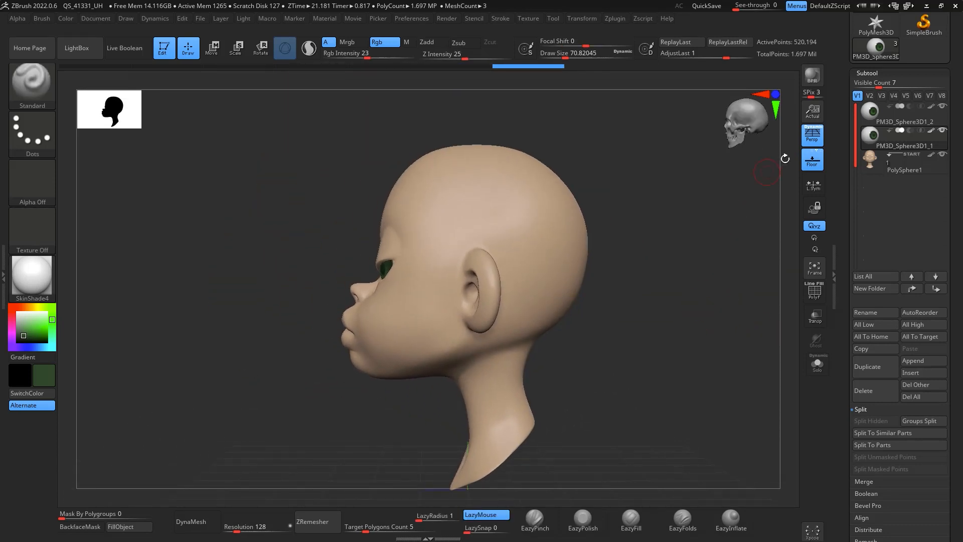
click(813, 135)
key(ctrl)
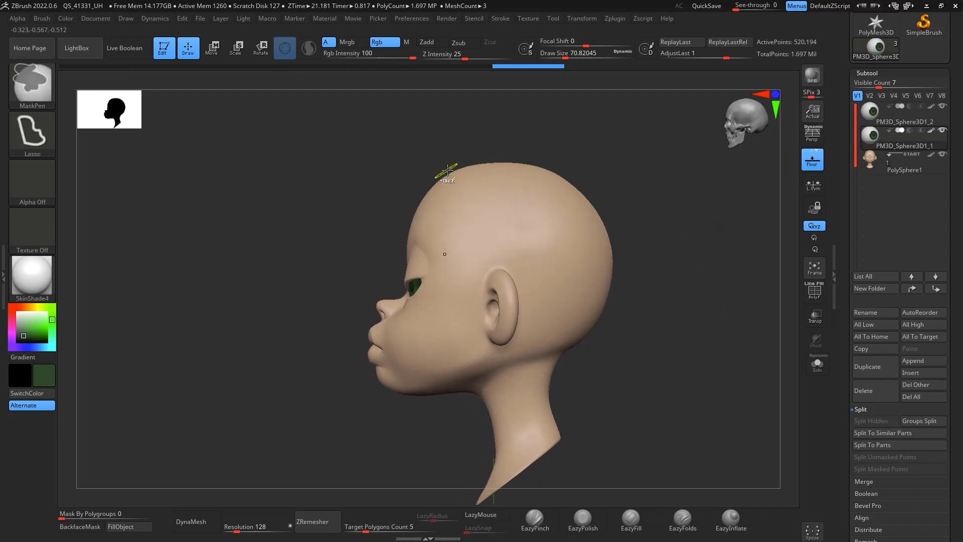
ctrl+drag(411, 179, 465, 232)
mouse_move(477, 283)
ctrl+mouse_down()
mouse_move(522, 286)
mouse_move(669, 239)
ctrl+mouse_up()
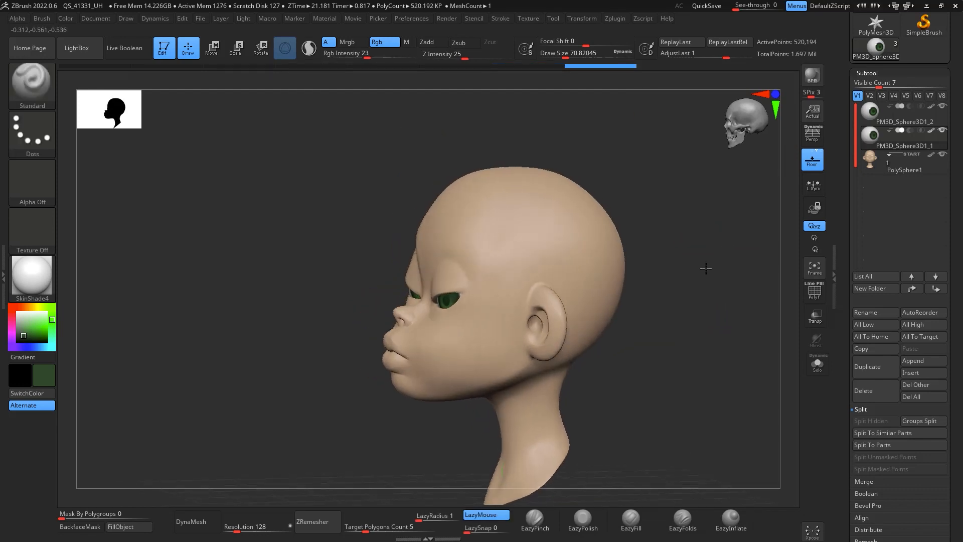
shift+drag(706, 269, 658, 264)
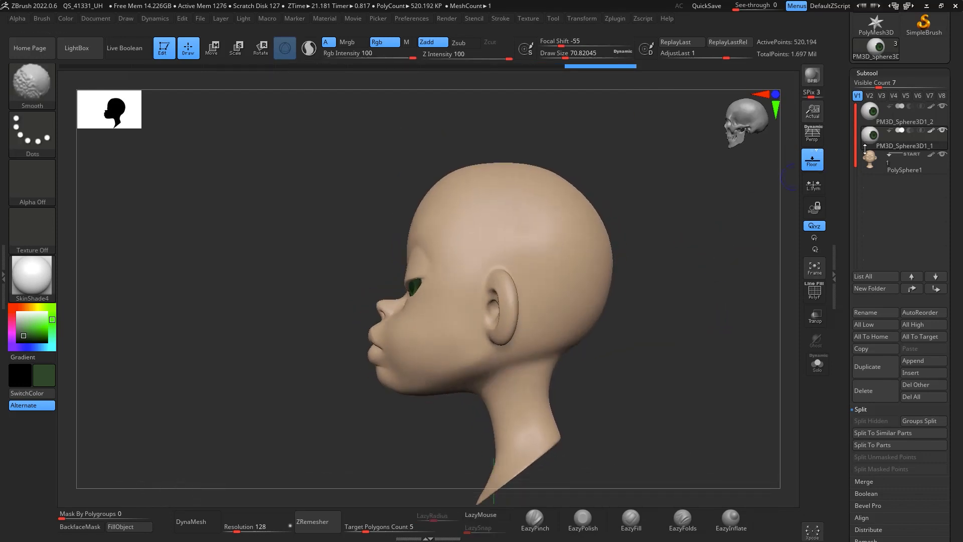
alt+click(567, 251)
Step: Select the head subtool and mask the hair area across the scalp
click(891, 143)
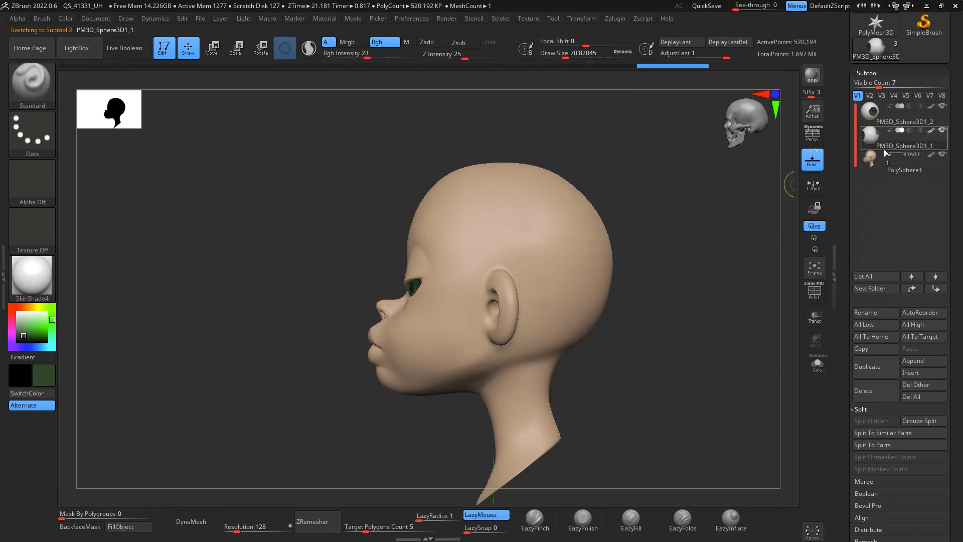
click(891, 171)
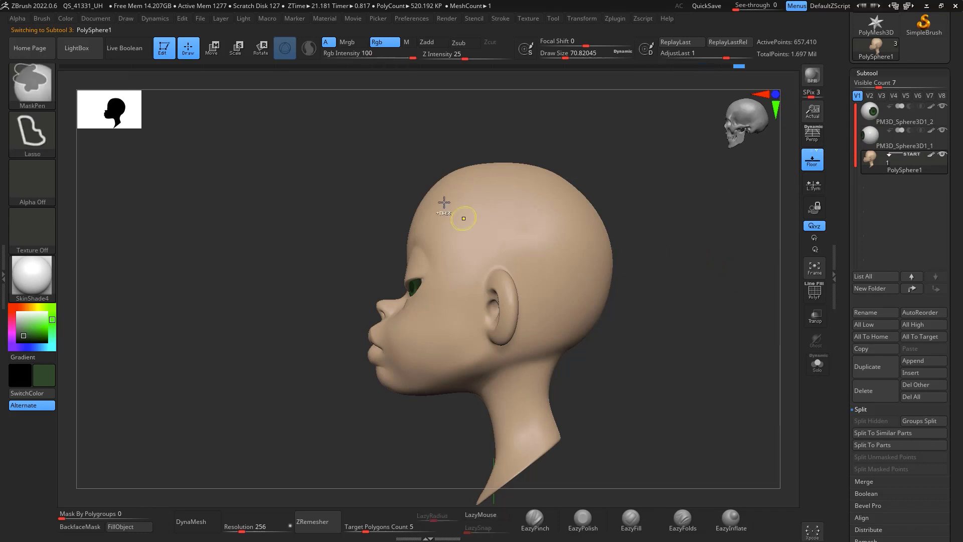
mouse_move(428, 133)
ctrl+mouse_down()
mouse_move(441, 215)
mouse_move(475, 276)
mouse_move(525, 295)
mouse_move(635, 133)
mouse_move(623, 124)
ctrl+mouse_up()
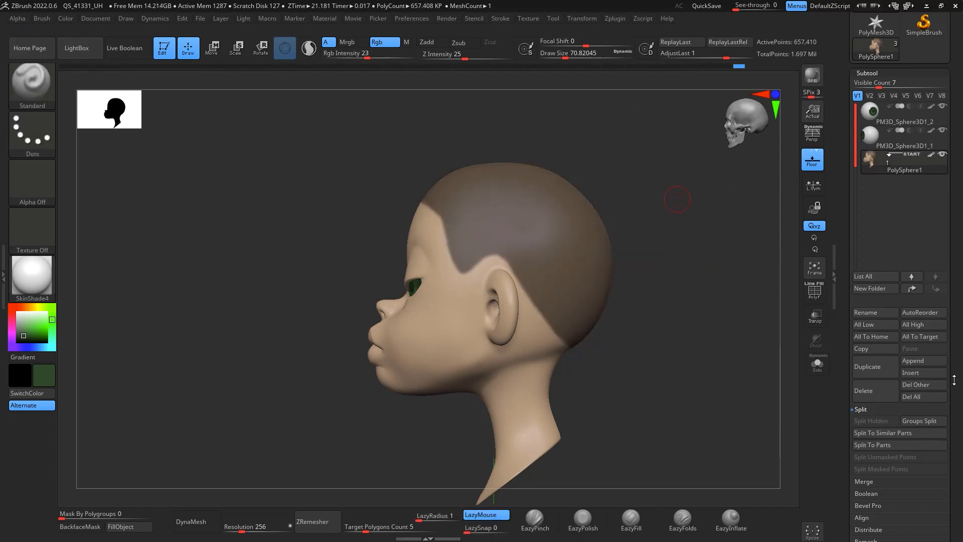
Step: Extract the masked hair area with thickness 0 and accept it as a new subtool
drag(952, 448, 951, 307)
click(886, 436)
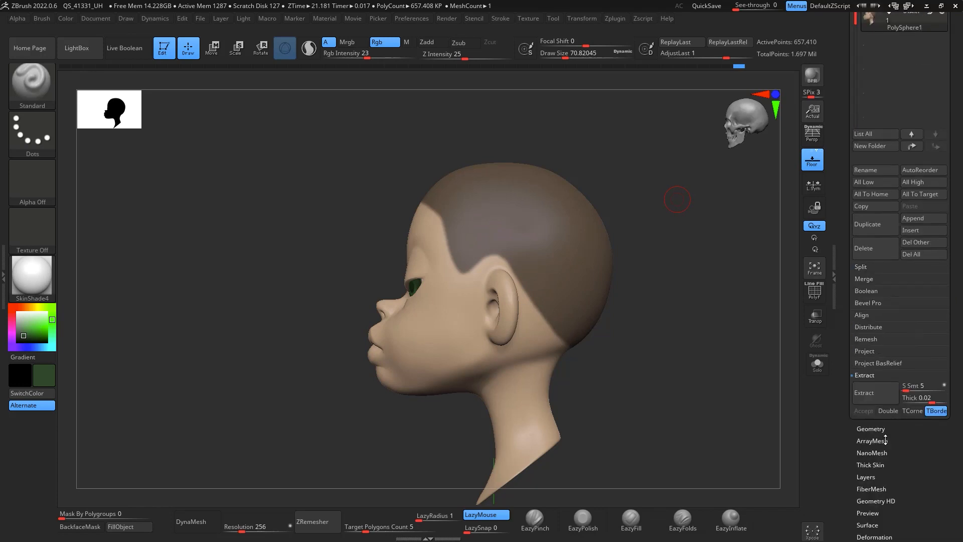
click(918, 398)
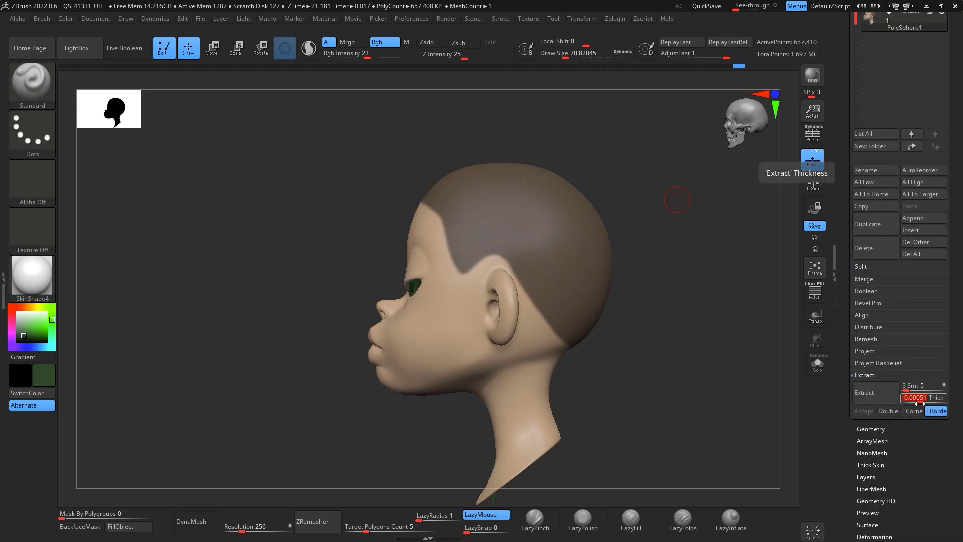
text(0)
key(Return)
click(872, 397)
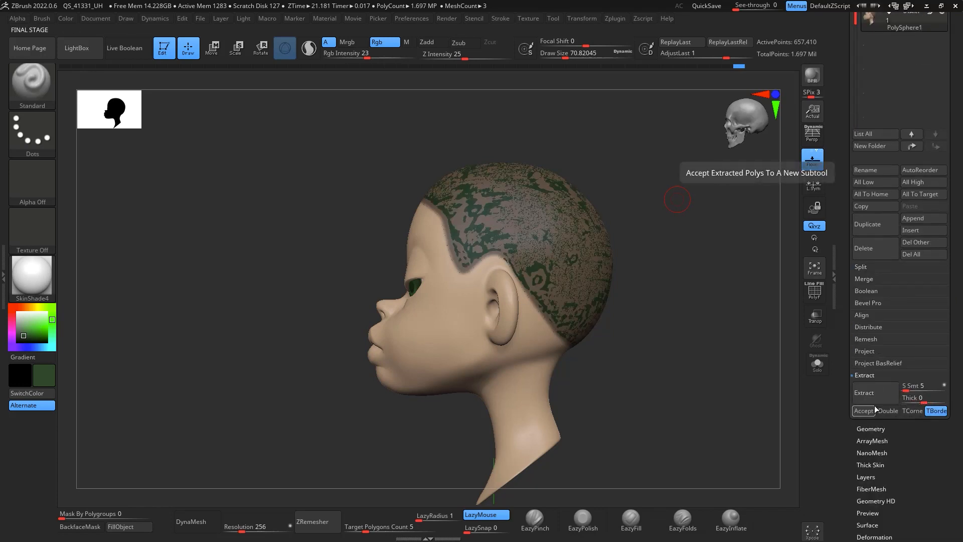
click(875, 411)
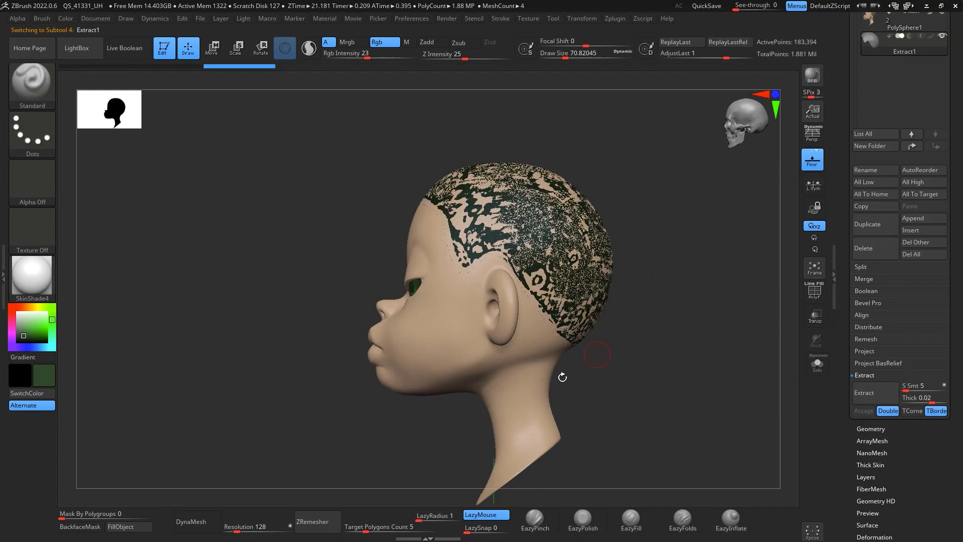
Step: Remesh the extracted hair cap with ZRemesher and display its polyframe
click(328, 523)
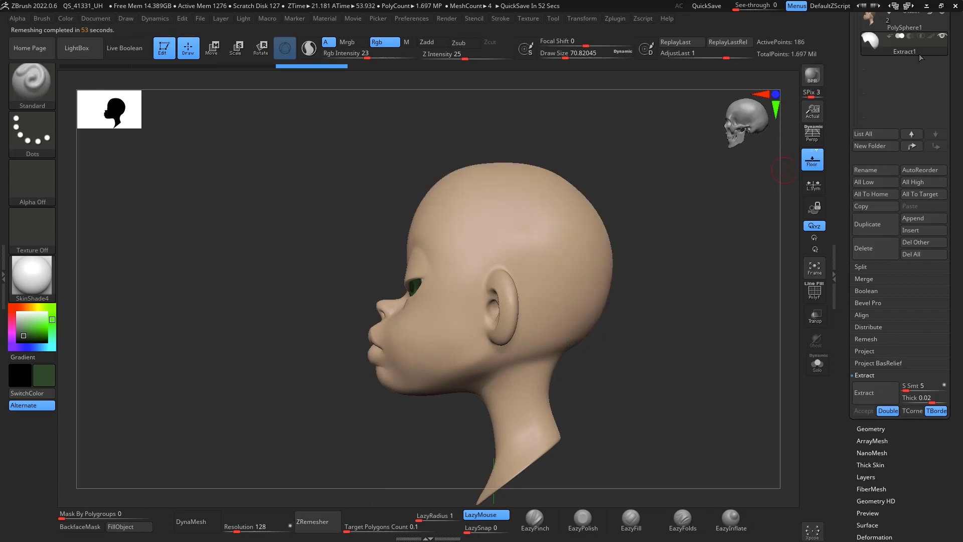
click(816, 292)
drag(753, 321, 733, 326)
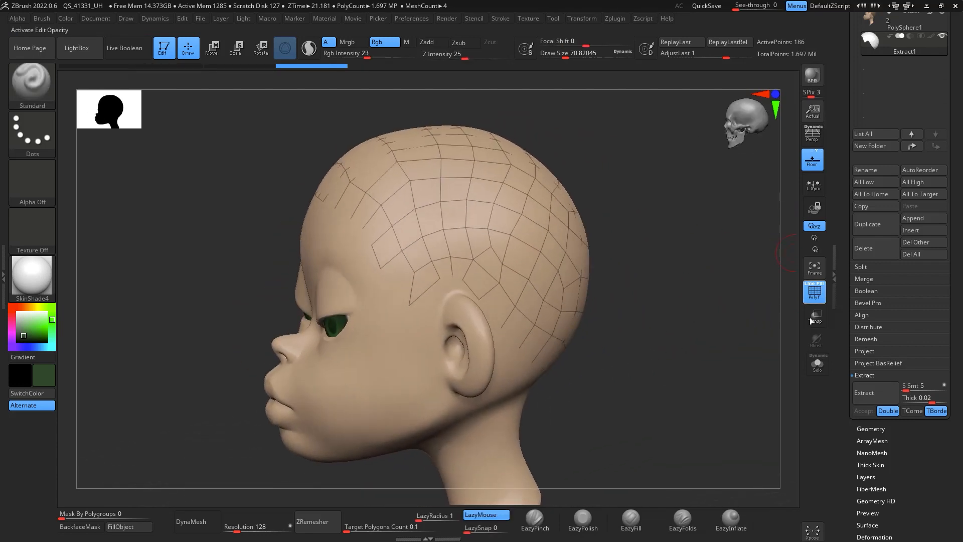
drag(709, 280, 723, 306)
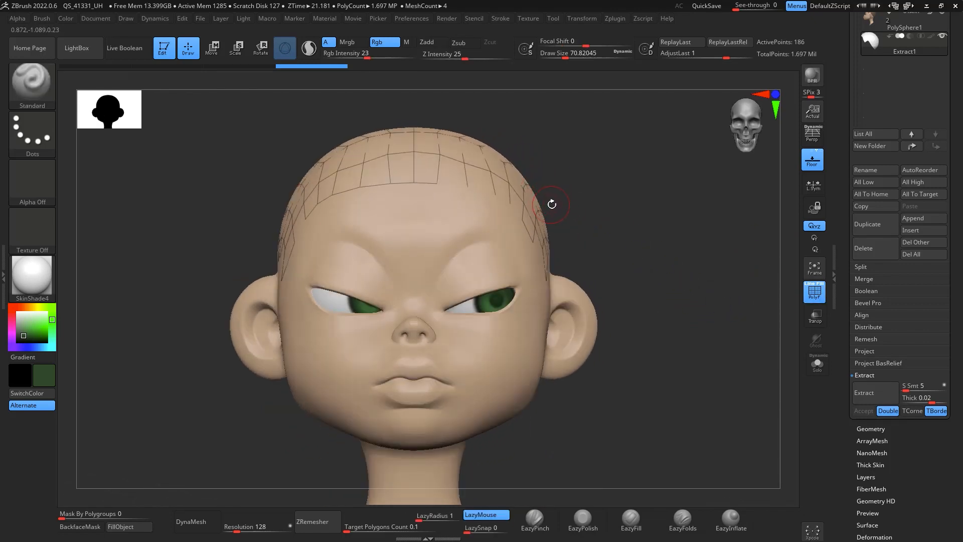
drag(566, 196, 593, 176)
Step: Switch to the ZModeler brush and extrude all polygons of the hair cap to give it thickness
key(b)
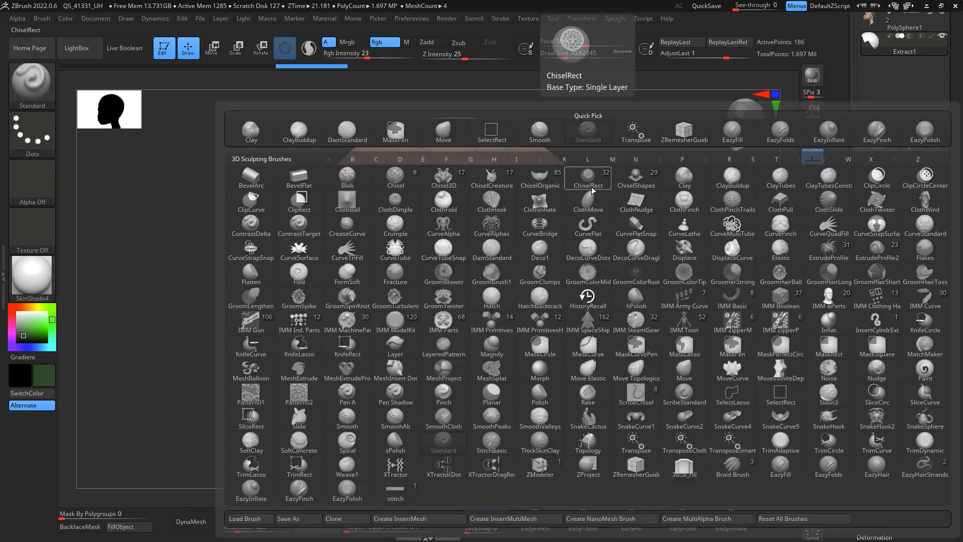
key(z)
key(m)
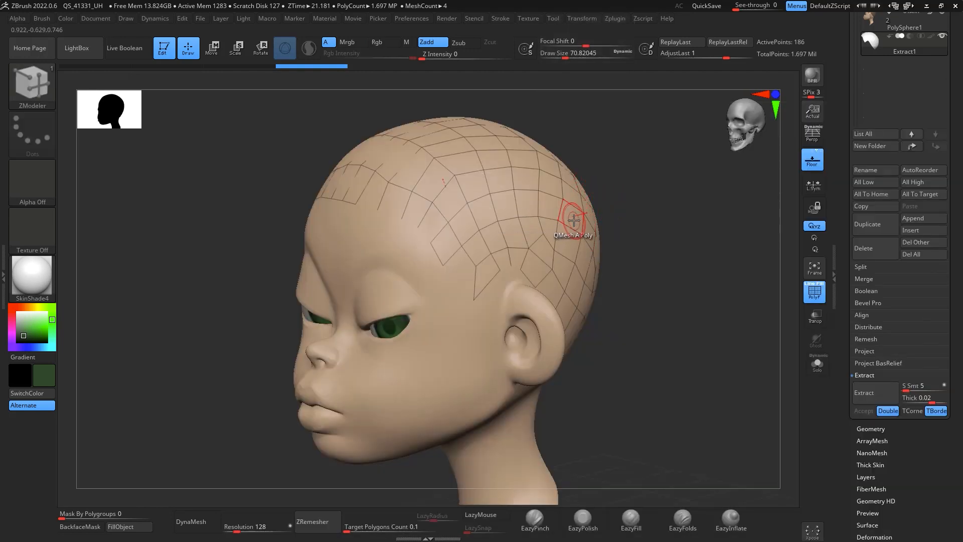
drag(645, 166, 661, 215)
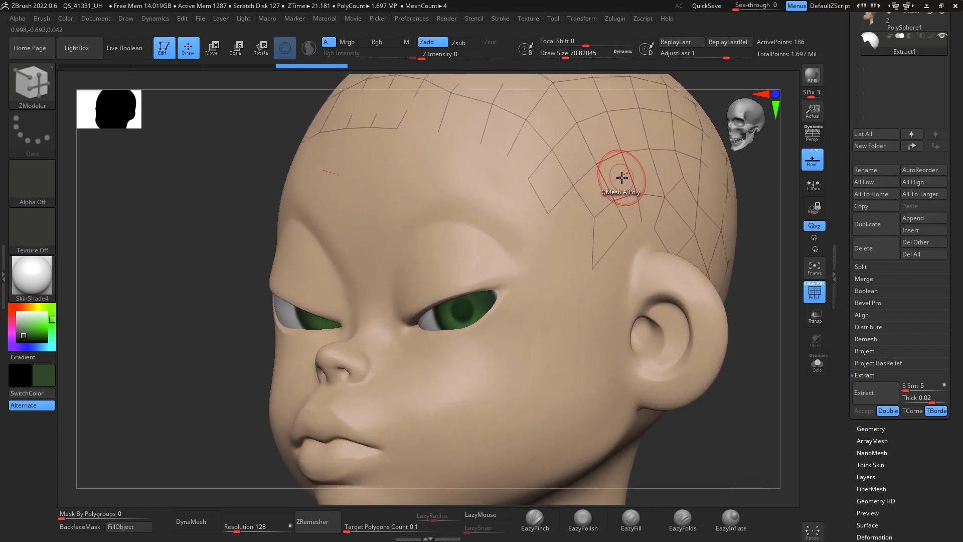
key(space)
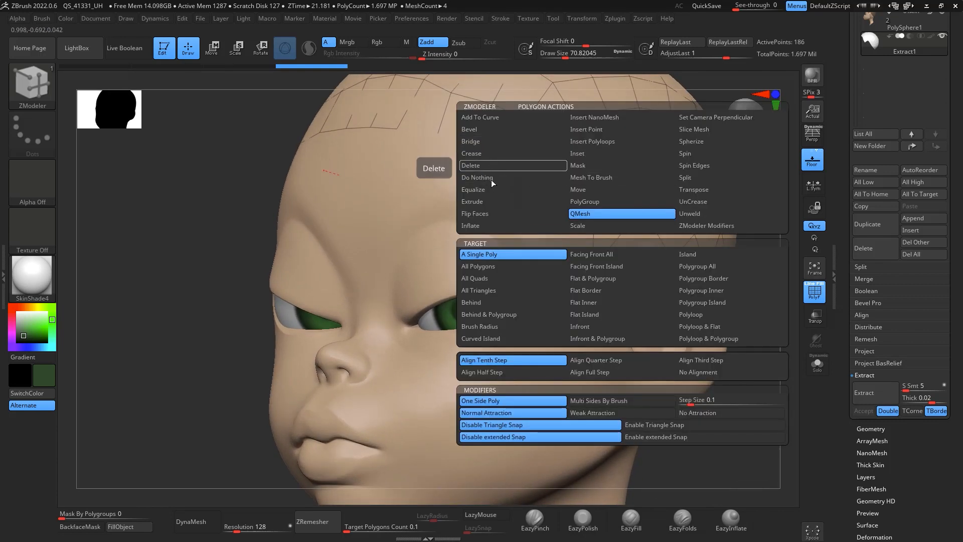
click(491, 202)
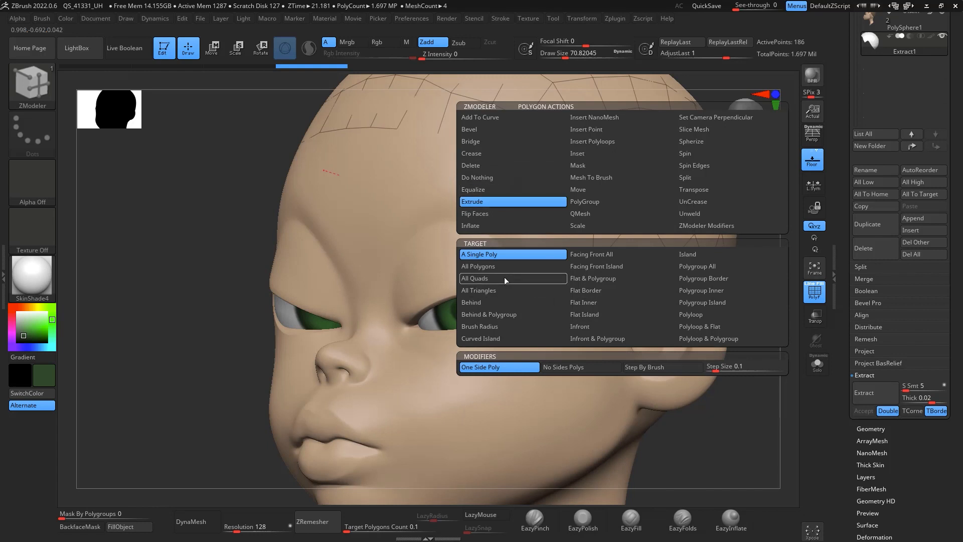
click(523, 266)
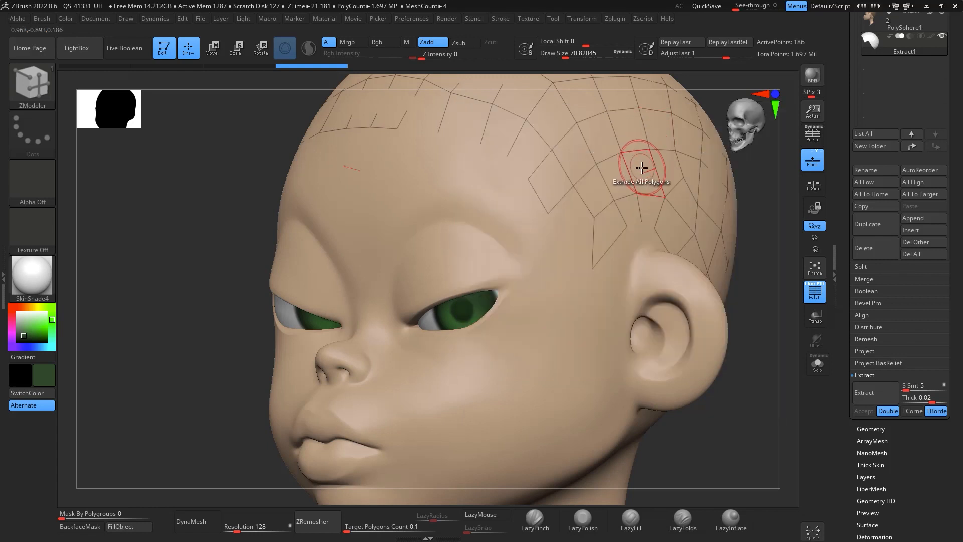
drag(642, 167, 691, 165)
mouse_move(731, 430)
shift+mouse_down()
mouse_move(763, 452)
mouse_move(758, 388)
mouse_move(772, 374)
mouse_move(737, 352)
mouse_move(744, 326)
mouse_move(721, 340)
shift+mouse_up()
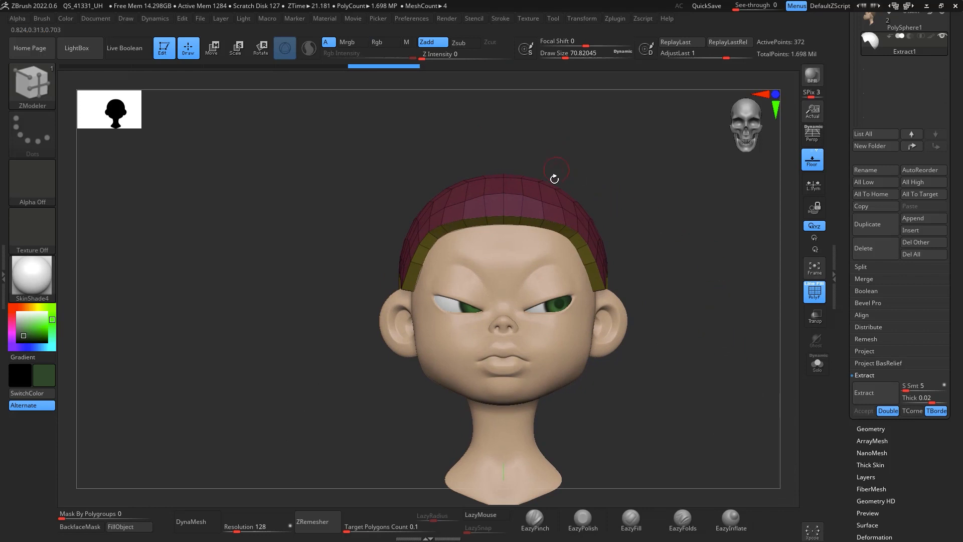
Step: Select the Move brush and pull the hair cap's edges so it sits closer against the scalp
key(b)
key(m)
key(v)
key(space)
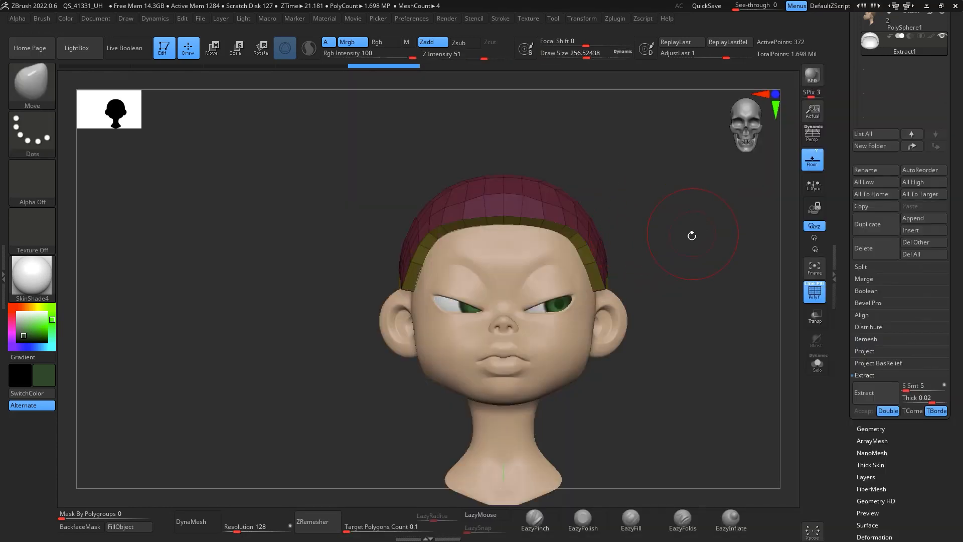
drag(668, 250, 634, 217)
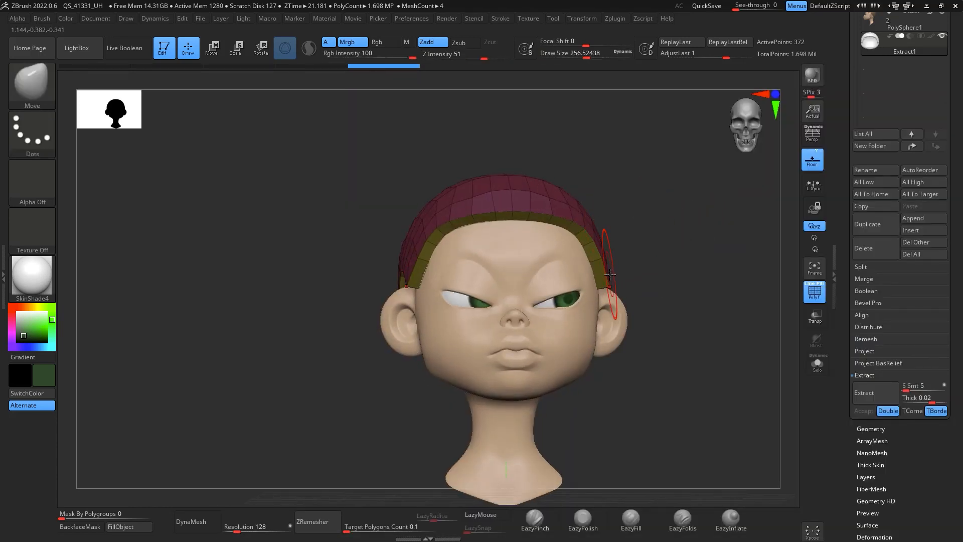
key(space)
mouse_move(611, 273)
mouse_down()
mouse_move(624, 266)
mouse_move(591, 299)
mouse_up()
shift+drag(690, 229, 743, 235)
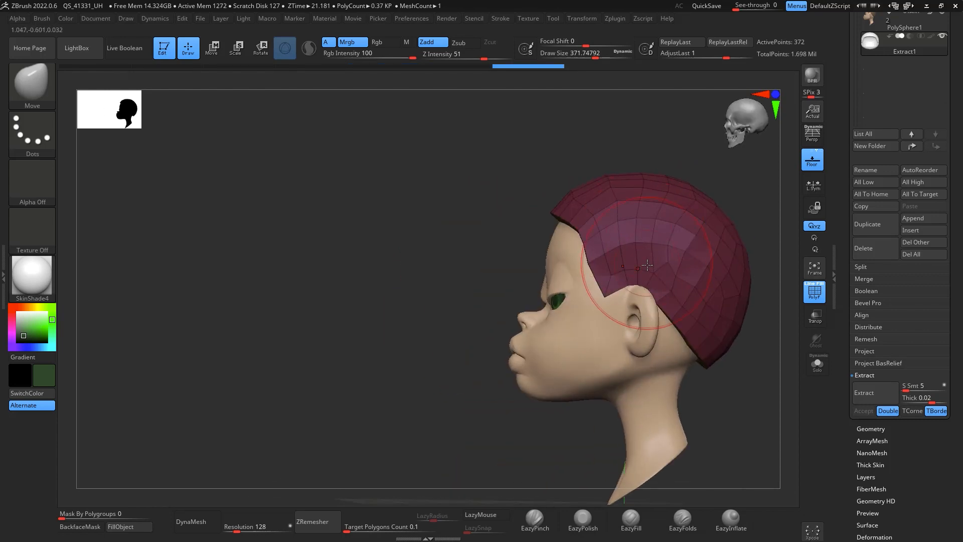
drag(672, 337, 679, 333)
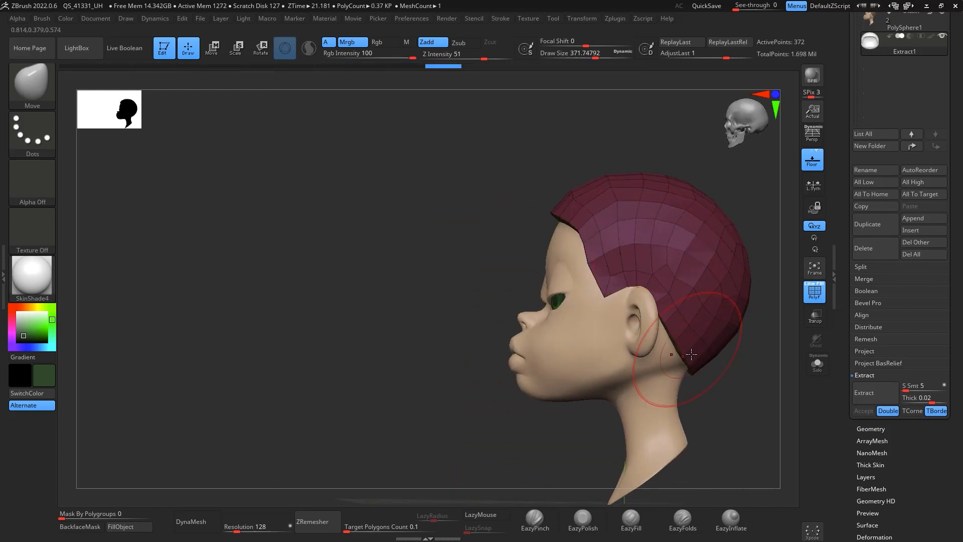
drag(702, 377, 740, 368)
shift+drag(600, 224, 623, 224)
drag(728, 242, 774, 247)
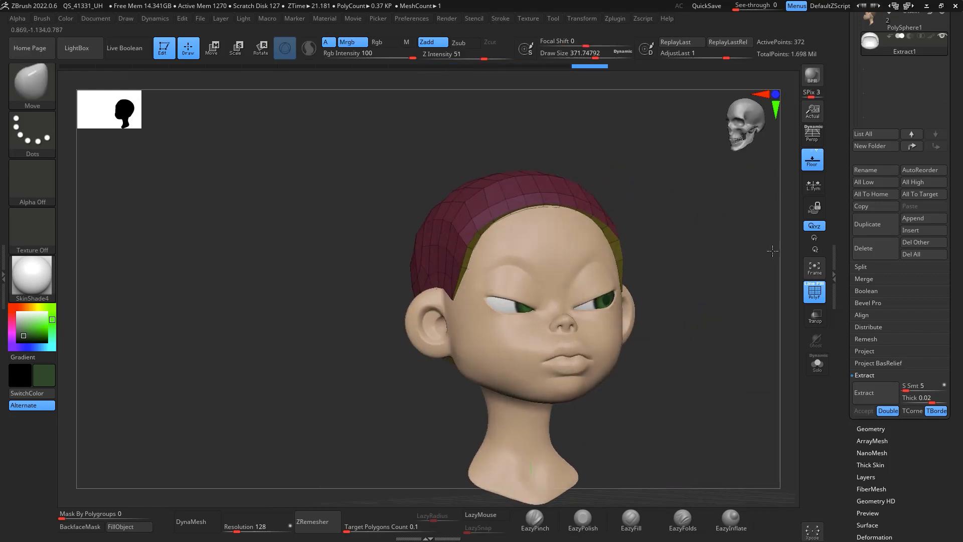
shift+drag(471, 235, 452, 256)
shift+drag(673, 191, 652, 194)
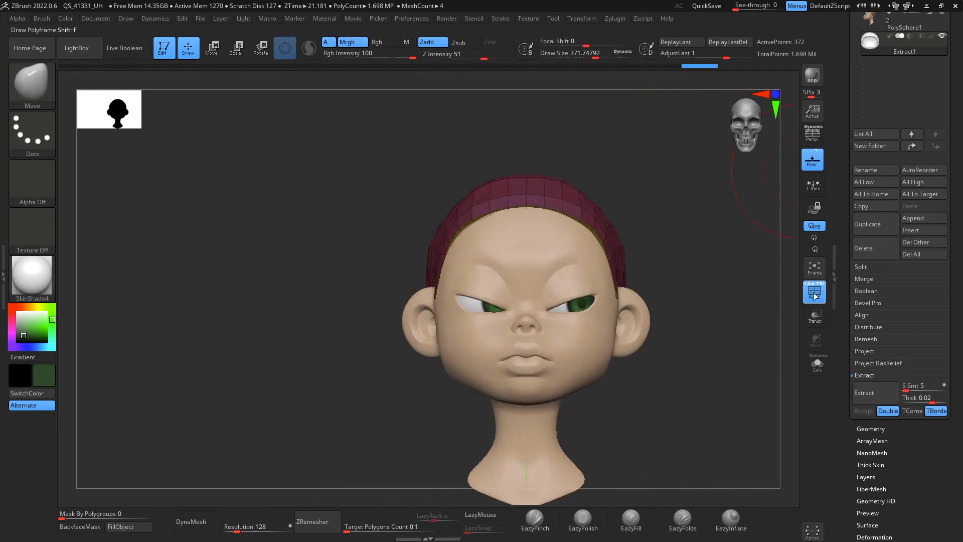
Step: Smooth the hair cap's surface with the Smooth brush and turn off the polyframe display
click(820, 285)
drag(737, 310, 530, 251)
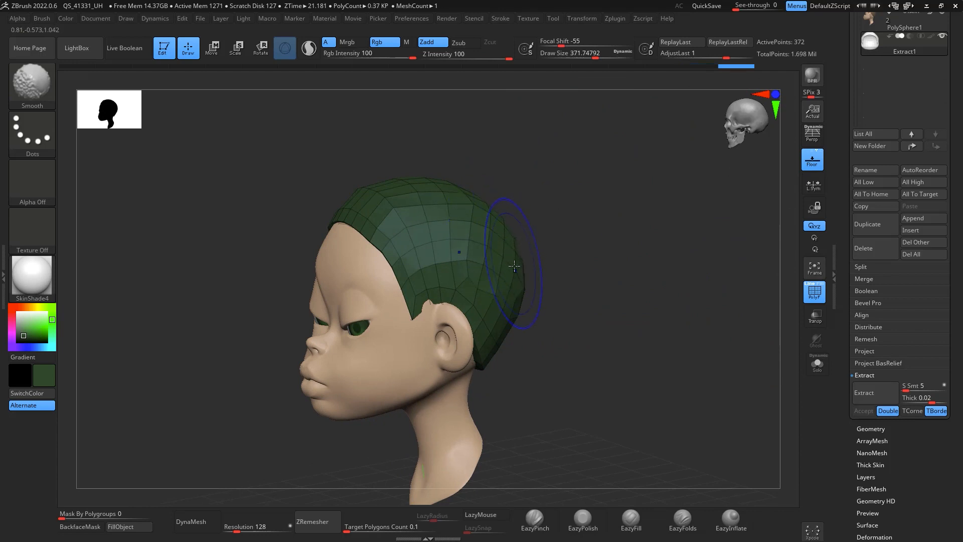
shift+drag(494, 346, 492, 352)
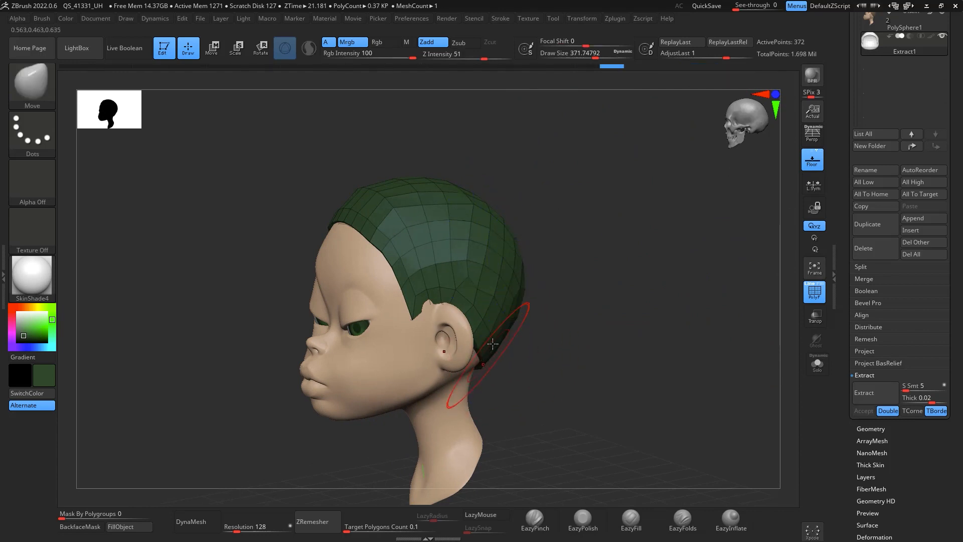
shift+drag(597, 286, 647, 276)
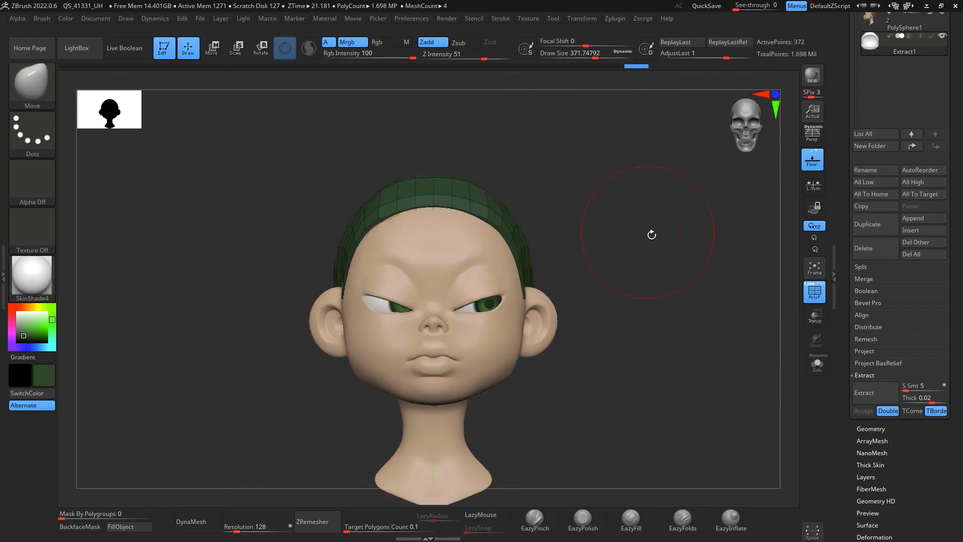
click(810, 292)
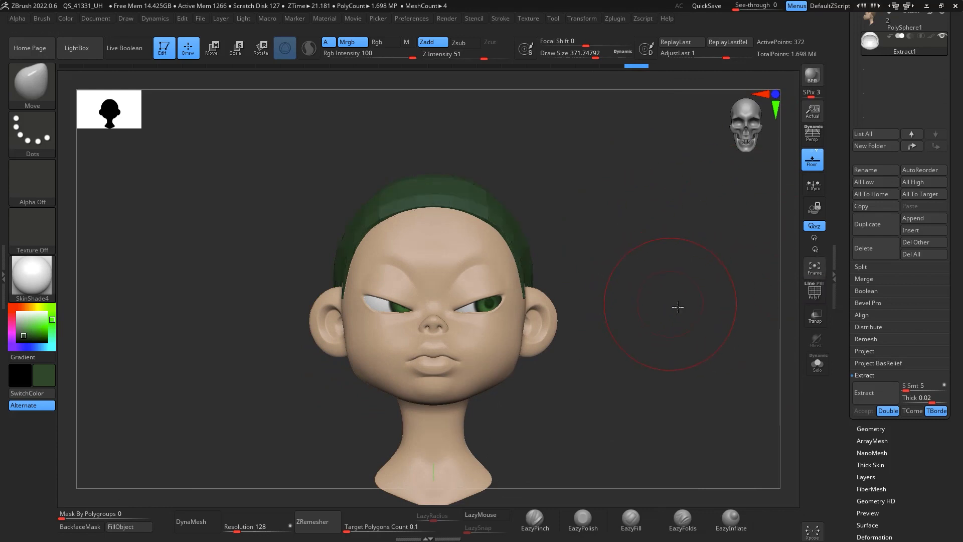
drag(677, 305, 687, 281)
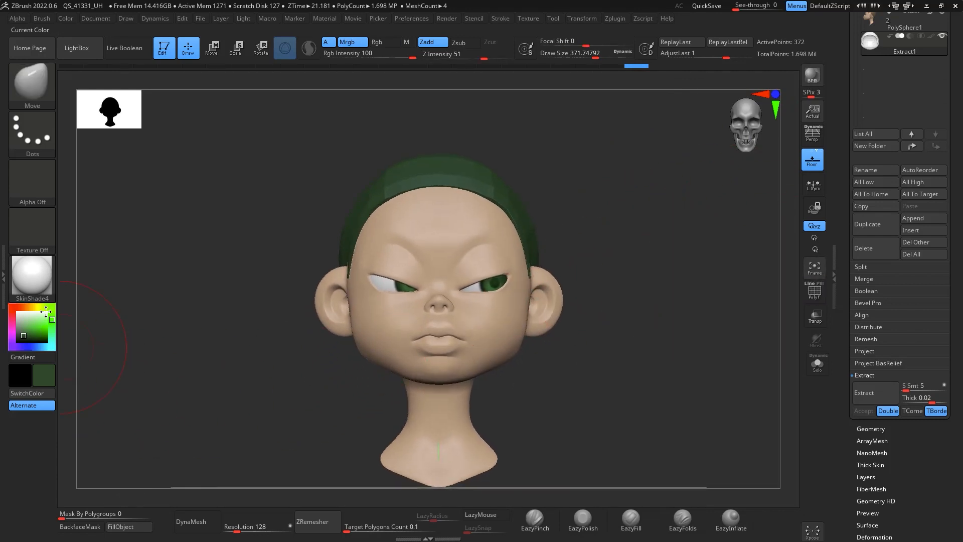
Step: Pick a red colour and apply it to the hair cap
click(11, 309)
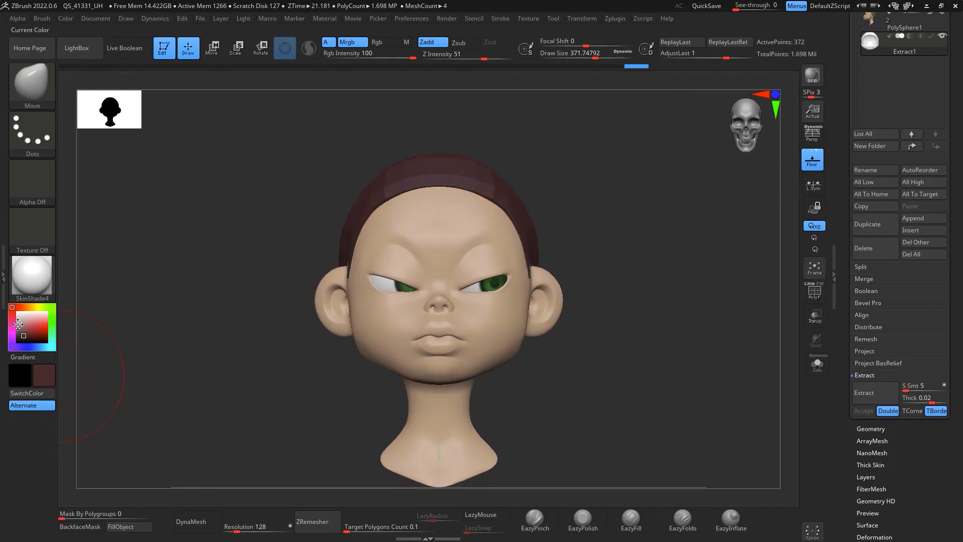
click(38, 329)
click(37, 331)
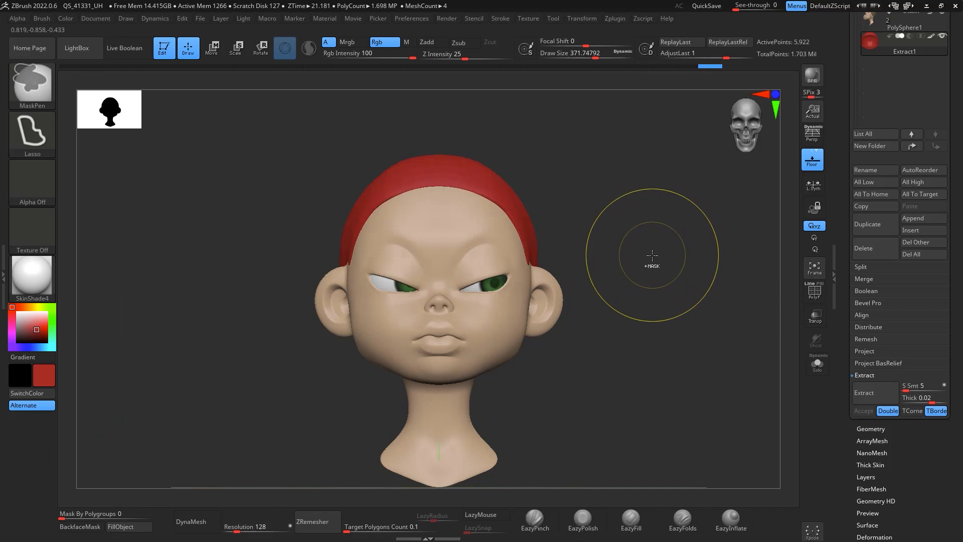
Step: Enlarge the Move brush to about 620 draw size and reshape the back and sides of the hair cap
shift+drag(667, 246, 625, 229)
key(space)
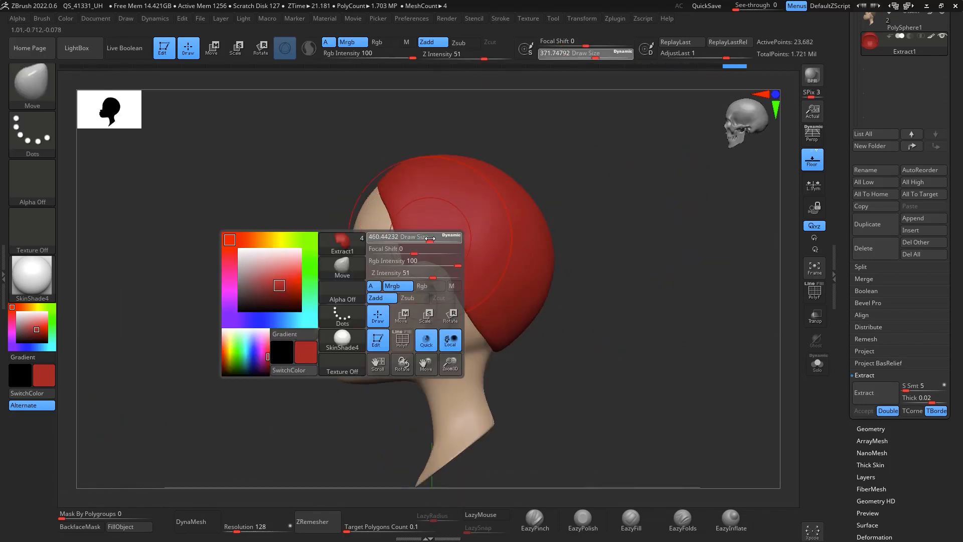
mouse_move(594, 243)
mouse_down()
mouse_move(481, 258)
mouse_move(407, 277)
mouse_move(407, 285)
mouse_move(435, 264)
mouse_move(402, 272)
mouse_up()
key(space)
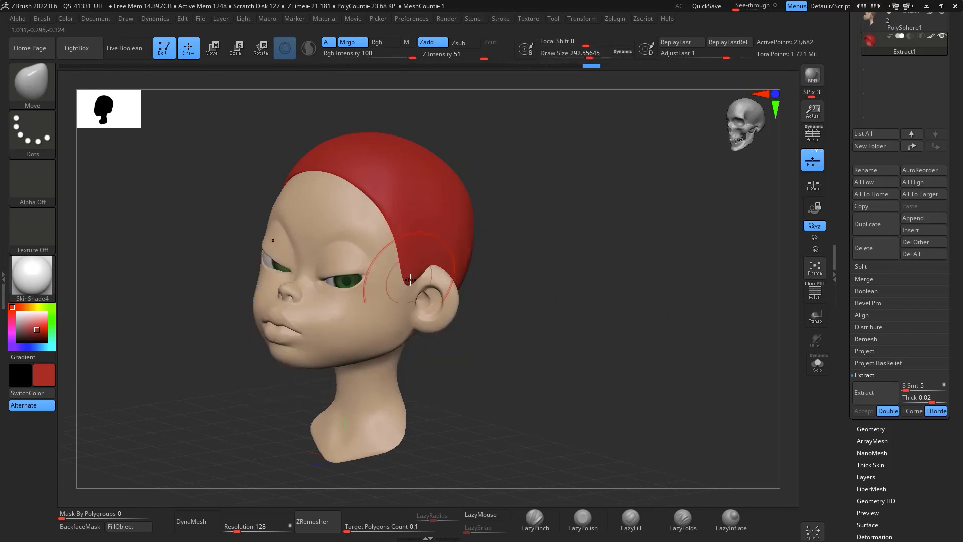
shift+drag(557, 231, 592, 226)
drag(340, 195, 341, 191)
alt+drag(452, 184, 525, 219)
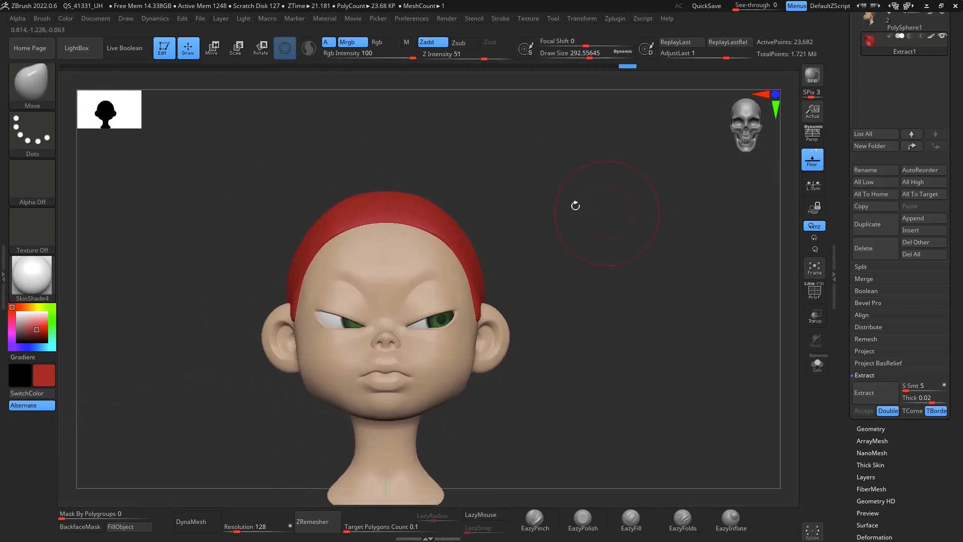
key(space)
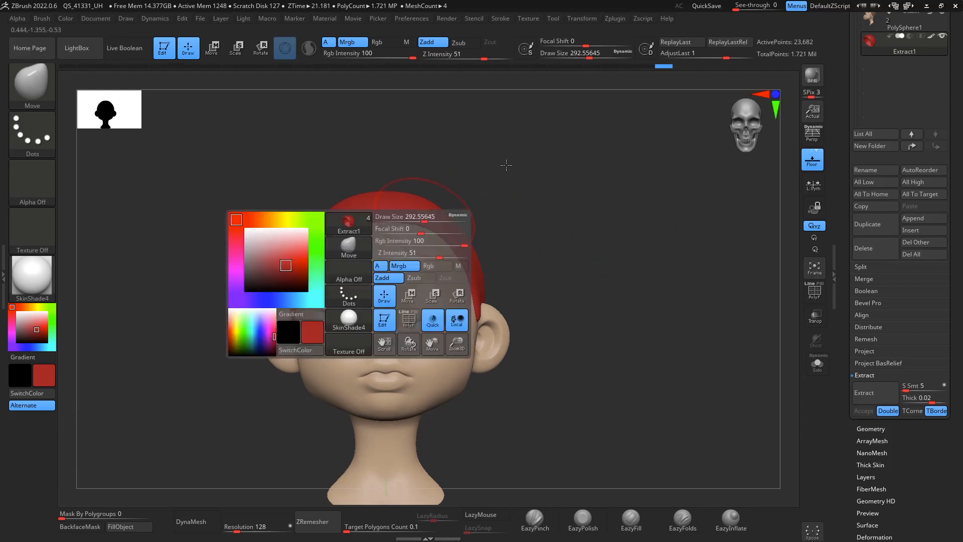
key(space)
drag(504, 165, 515, 167)
drag(612, 150, 489, 146)
key(bracketright)
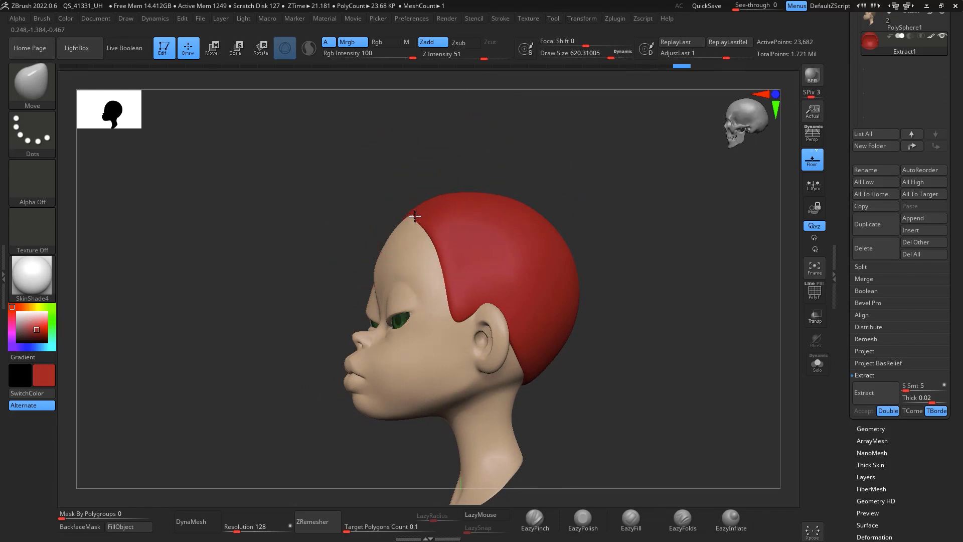
shift+drag(631, 234, 679, 236)
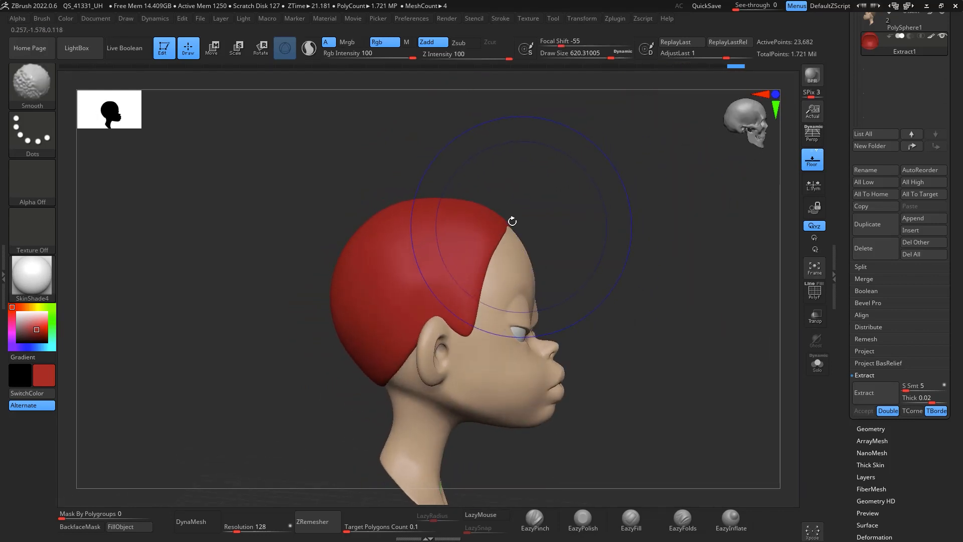
shift+drag(519, 213, 634, 198)
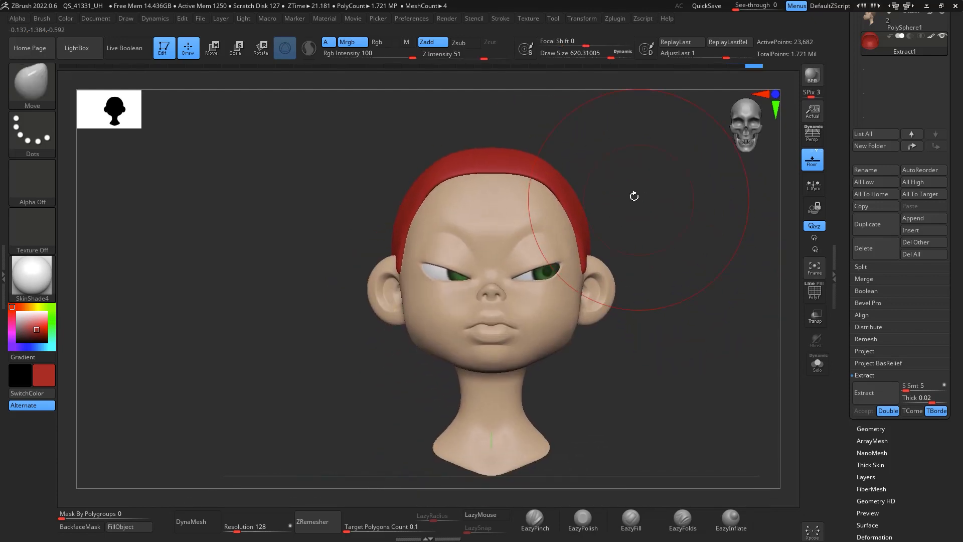
Step: Turn on perspective and refine the hair cap's volume with the Move brush from several angles
click(815, 138)
drag(708, 260, 650, 359)
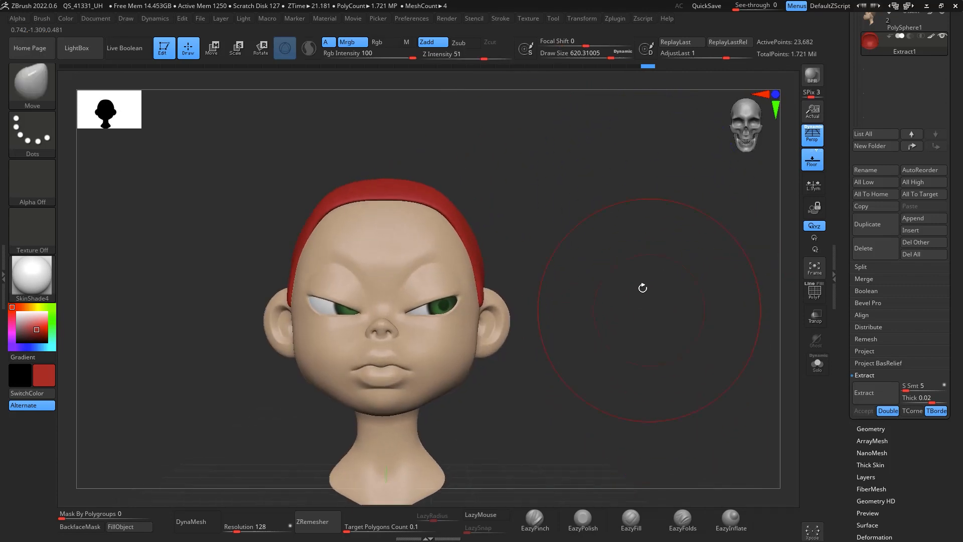
drag(647, 283, 531, 157)
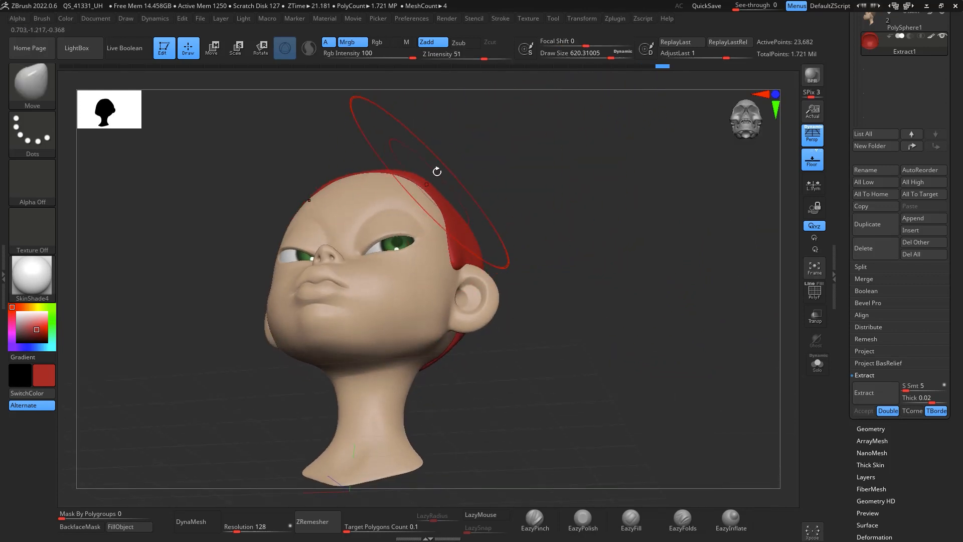
drag(437, 172, 473, 162)
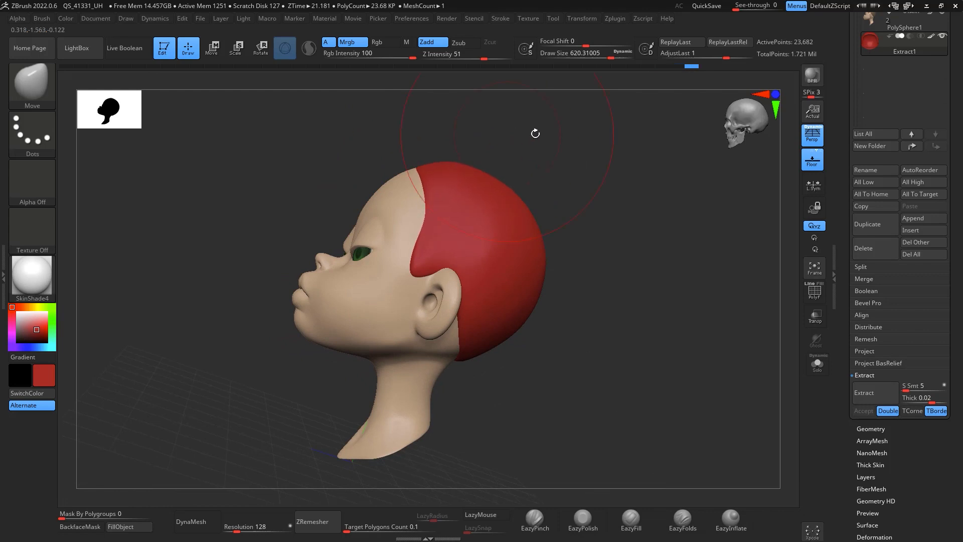
drag(535, 134, 482, 163)
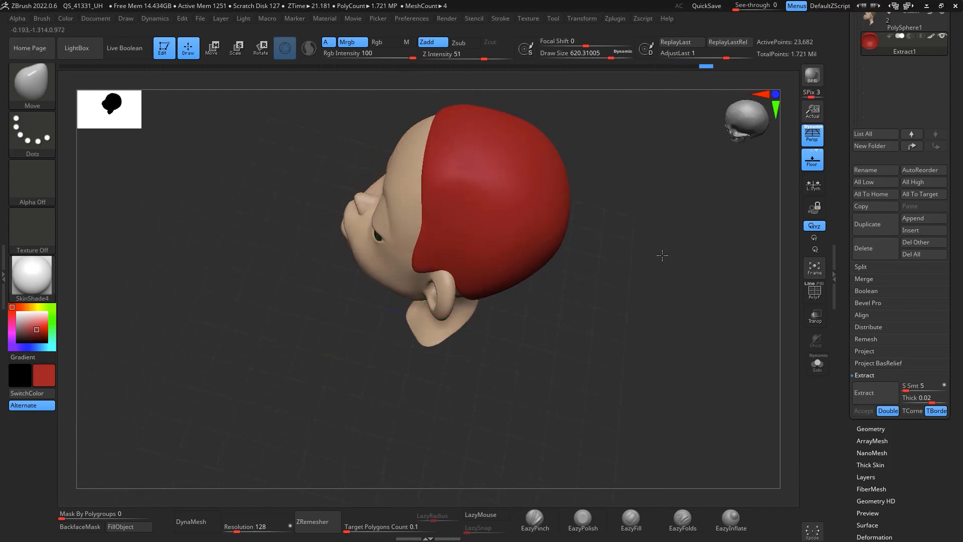
drag(663, 255, 636, 288)
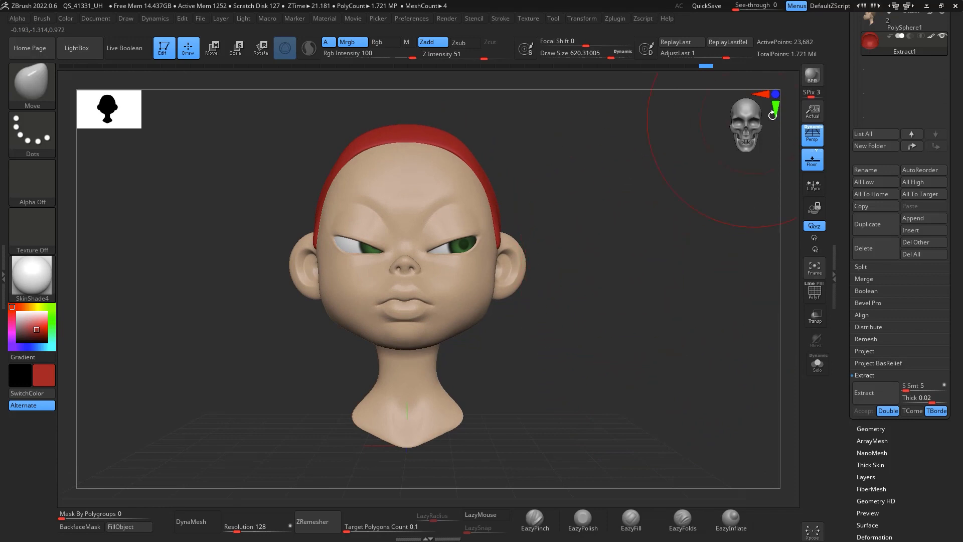
drag(660, 288, 661, 314)
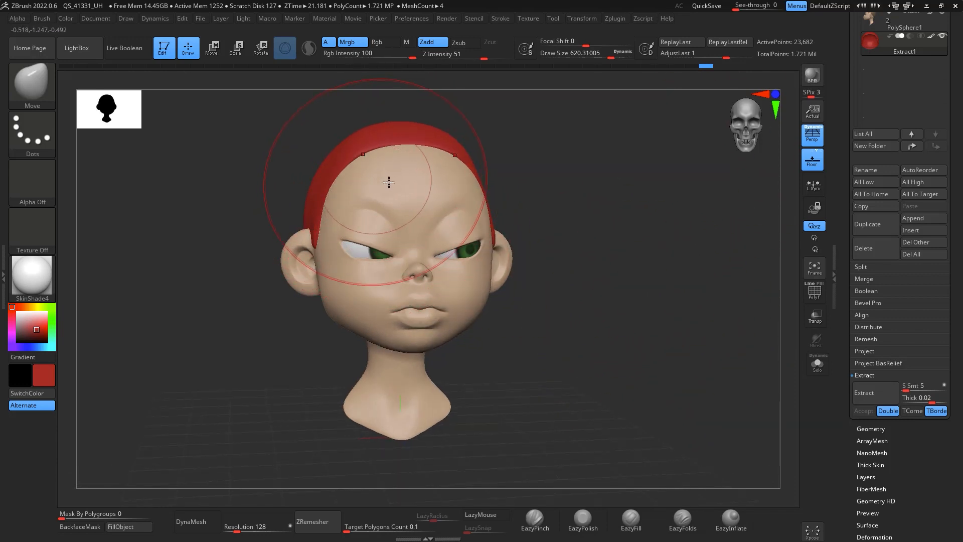
drag(552, 166, 610, 185)
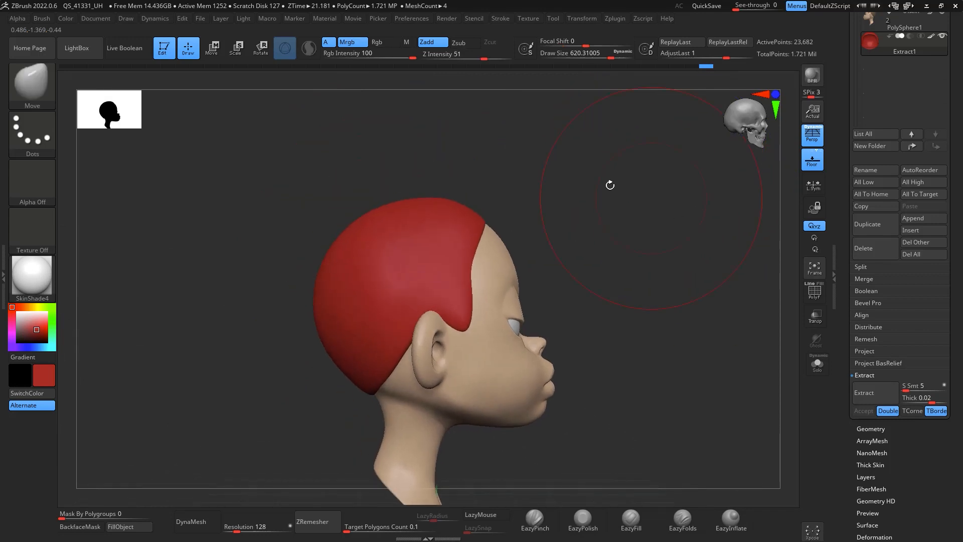
Step: Shape the hairline over the forehead and temples with the Move and Smooth brushes
drag(469, 207, 442, 197)
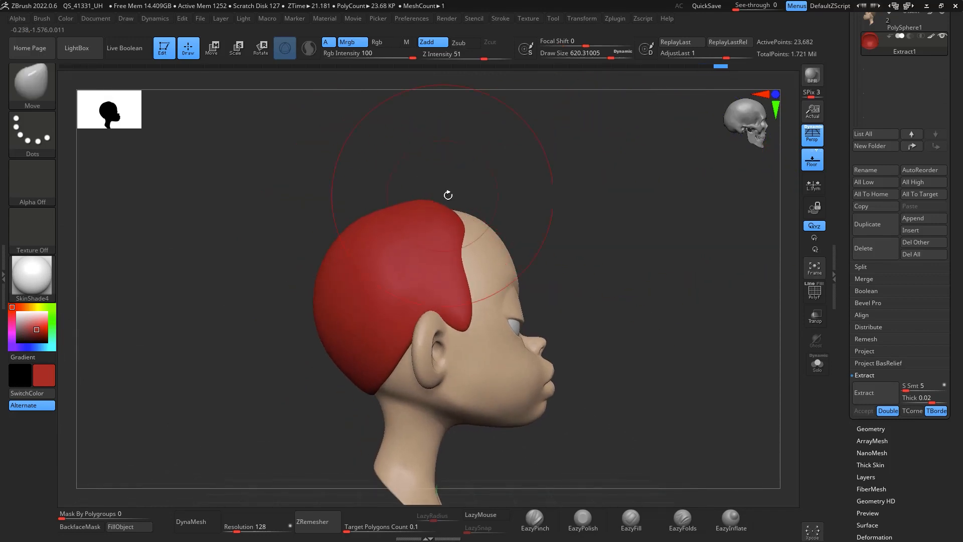
drag(567, 153, 498, 155)
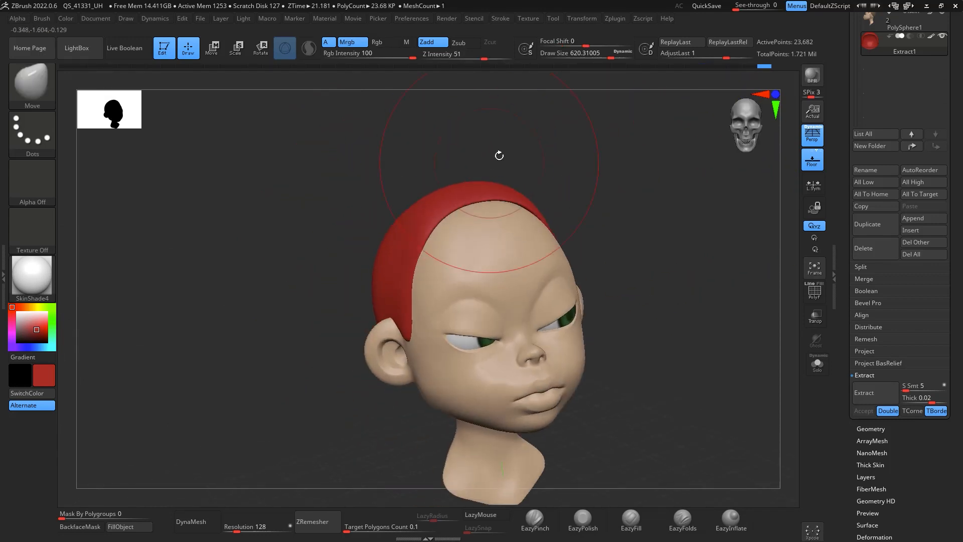
drag(485, 190, 486, 191)
drag(594, 161, 481, 165)
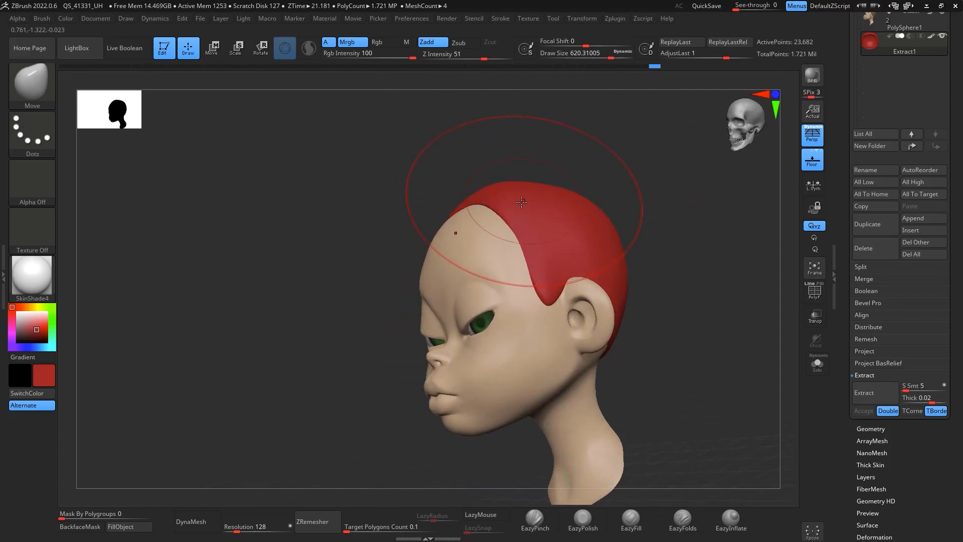
mouse_move(584, 161)
mouse_down()
mouse_move(557, 154)
mouse_move(591, 135)
mouse_up()
key(space)
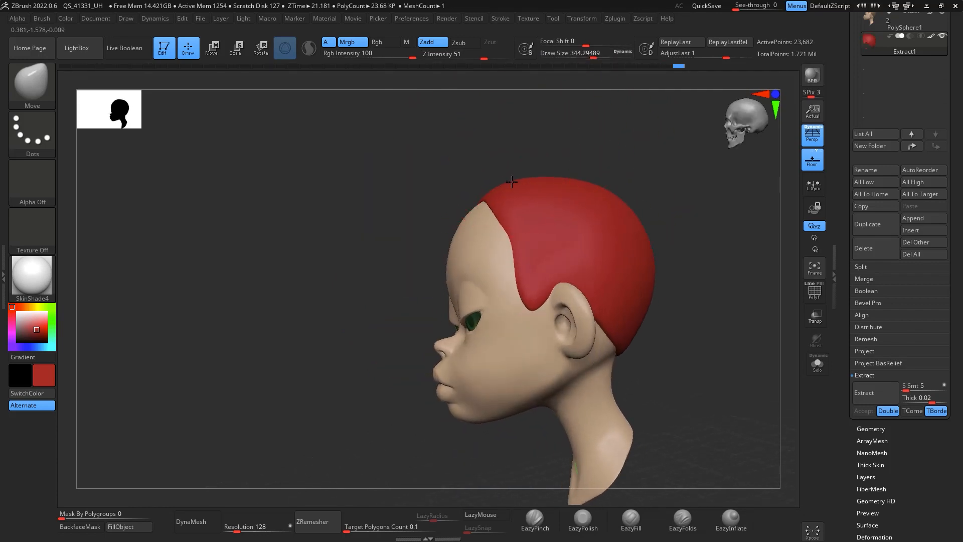
mouse_move(512, 182)
mouse_down()
mouse_move(602, 144)
mouse_move(520, 200)
mouse_up()
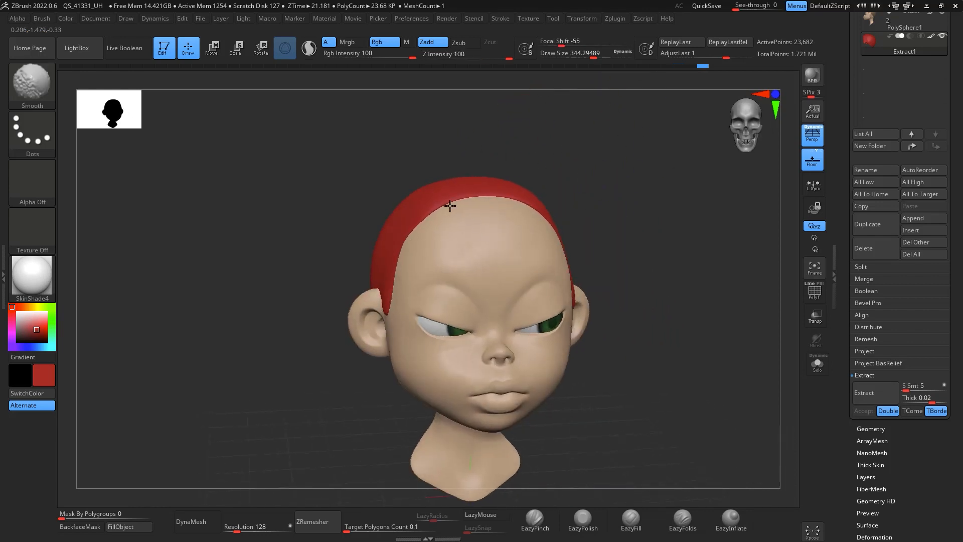
shift+drag(608, 175, 622, 173)
drag(532, 212, 538, 215)
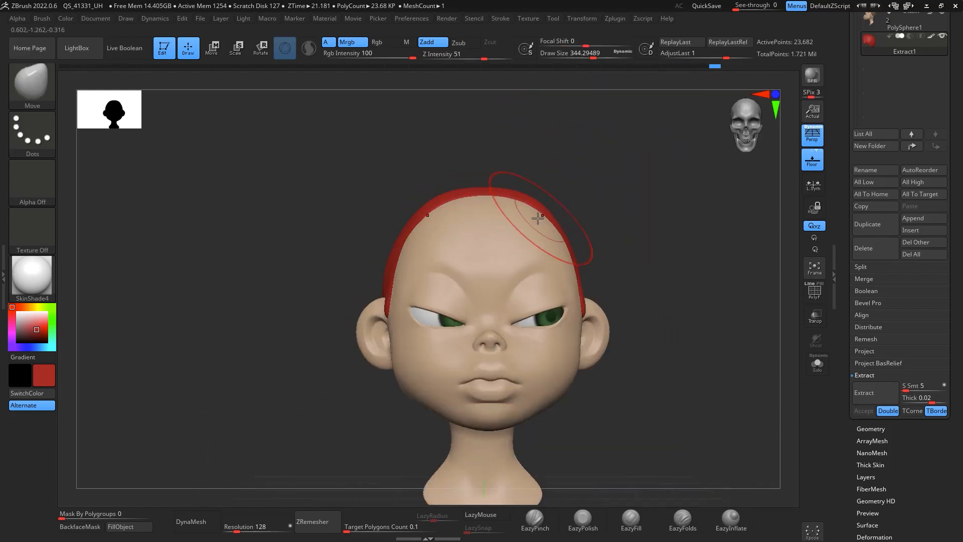
mouse_move(659, 215)
mouse_down()
mouse_move(725, 262)
mouse_move(744, 264)
mouse_move(697, 275)
mouse_move(688, 293)
mouse_move(706, 304)
mouse_up()
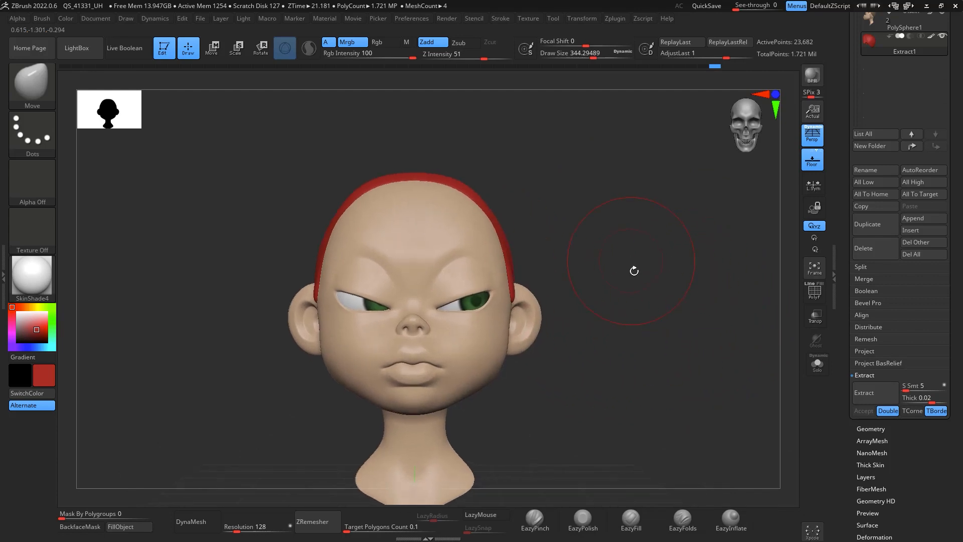
drag(634, 269, 681, 282)
mouse_move(653, 300)
mouse_down()
mouse_move(660, 283)
mouse_move(684, 281)
mouse_up()
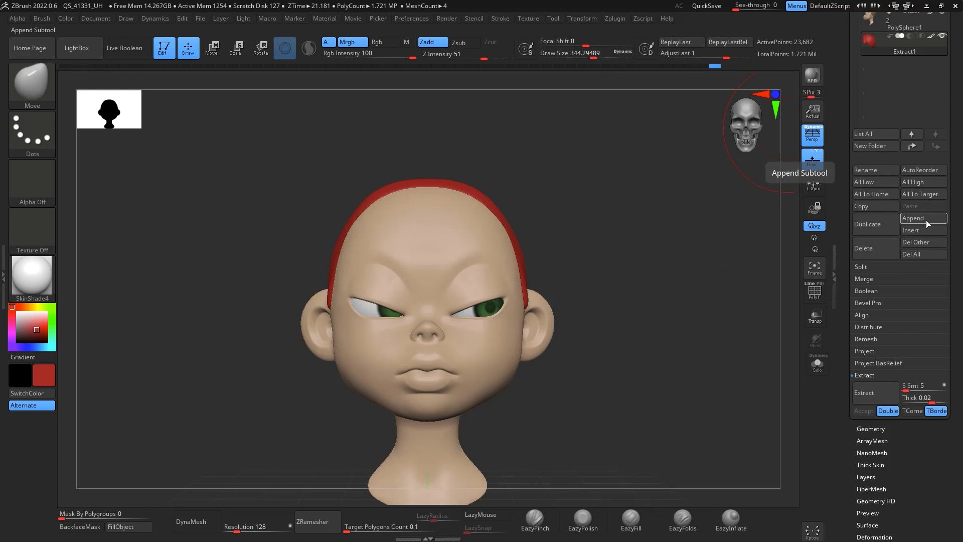
Step: Select the head subtool and reduce the brush draw size to about 108
mouse_move(702, 284)
mouse_down()
mouse_move(712, 282)
mouse_move(693, 295)
mouse_up()
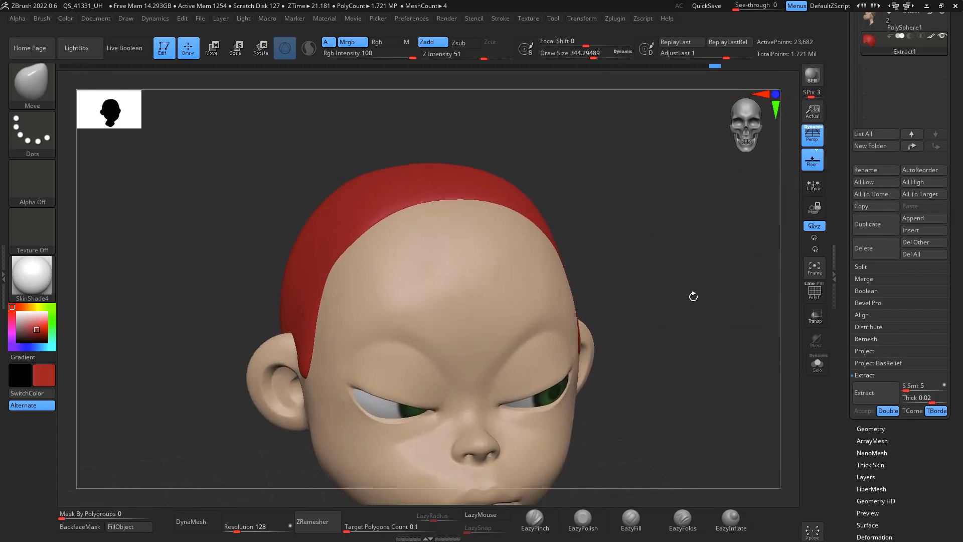
key(space)
drag(496, 270, 471, 267)
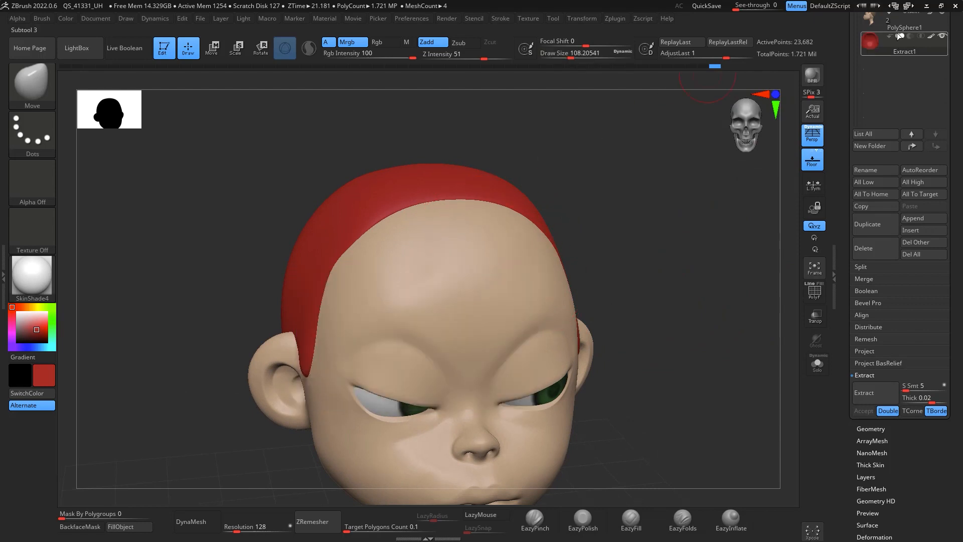
click(898, 26)
ctrl+drag(663, 233, 667, 252)
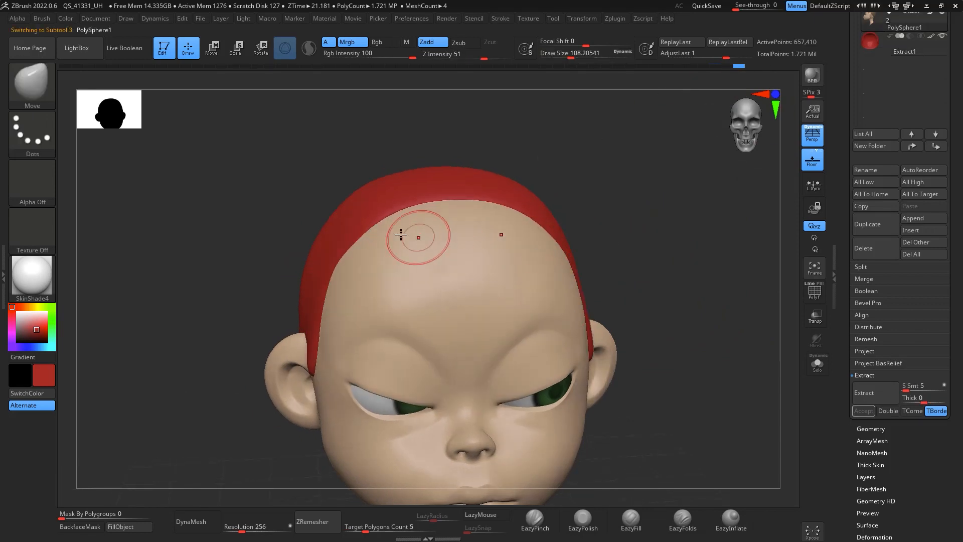
drag(652, 209, 610, 230)
Step: Mask a tapered forelock strip down the forehead from the hairline using MaskPen with a FreeHand stroke at about 51 draw size
key(ctrl)
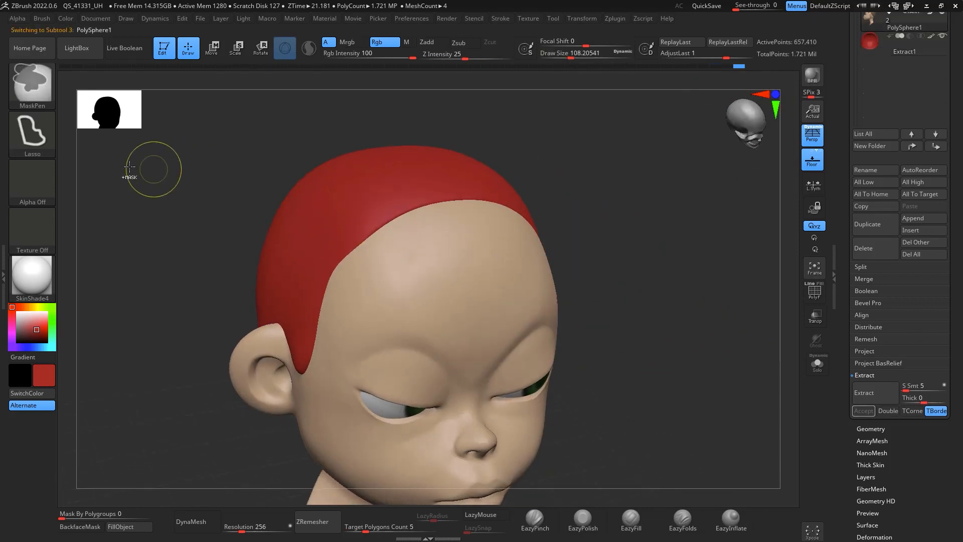
key(ctrl)
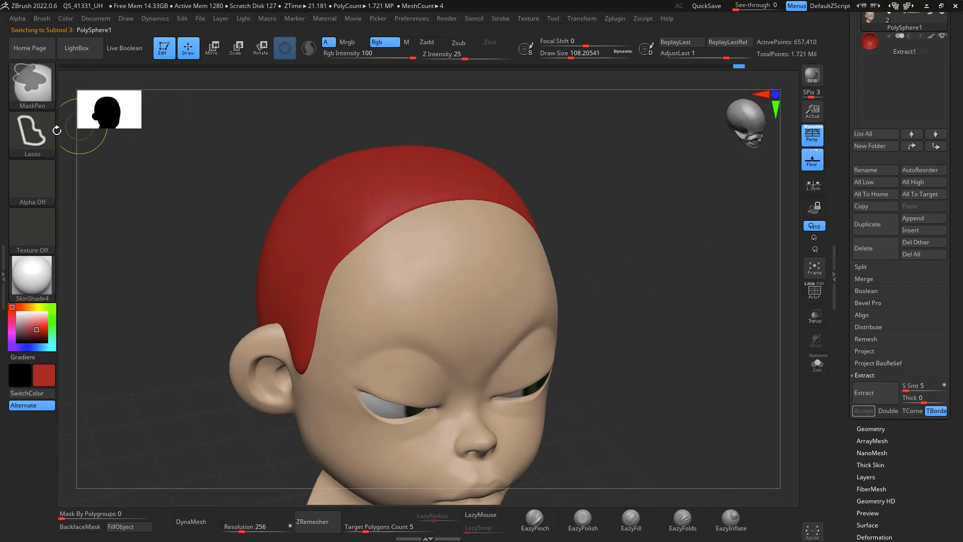
click(31, 130)
click(187, 134)
key(space)
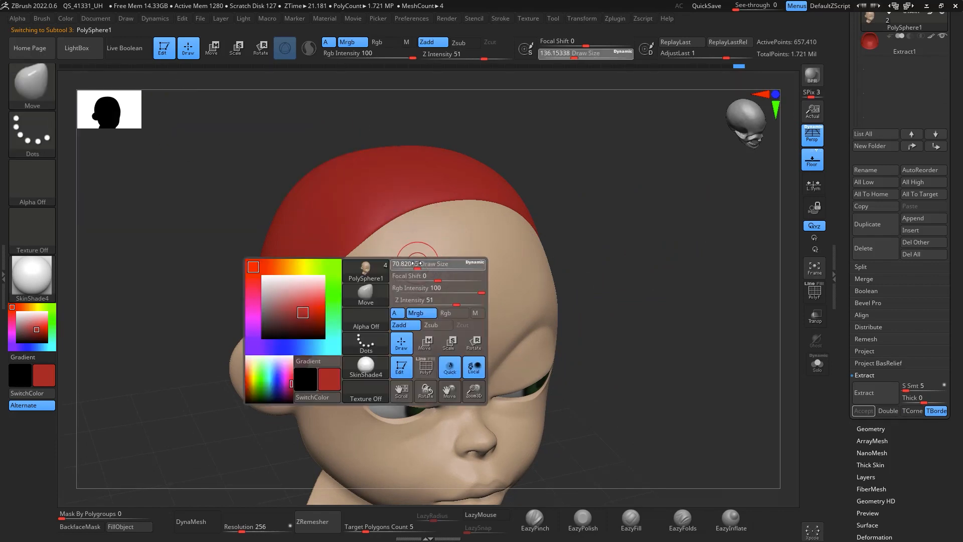
drag(416, 263, 413, 262)
key(ctrl)
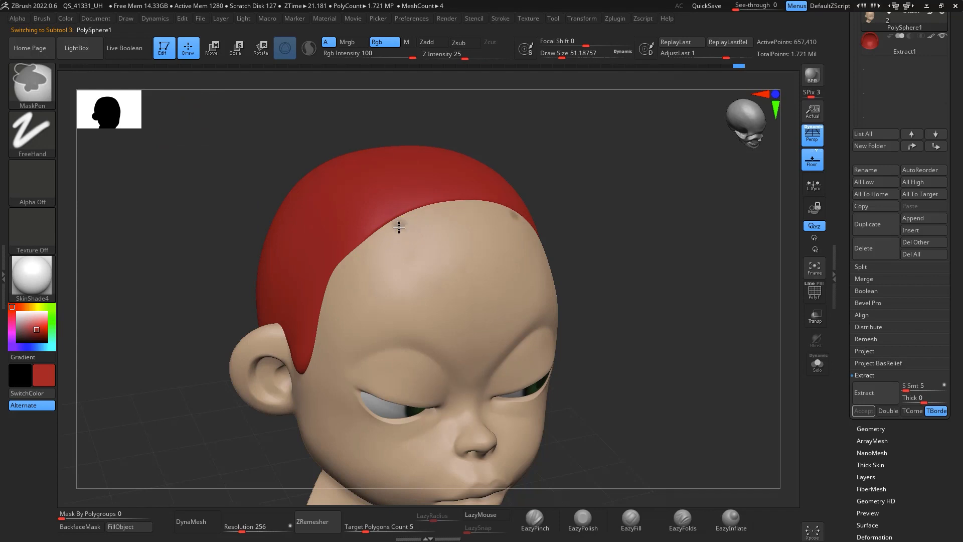
mouse_move(399, 228)
ctrl+mouse_down()
mouse_move(388, 314)
mouse_move(416, 323)
mouse_move(424, 200)
ctrl+mouse_up()
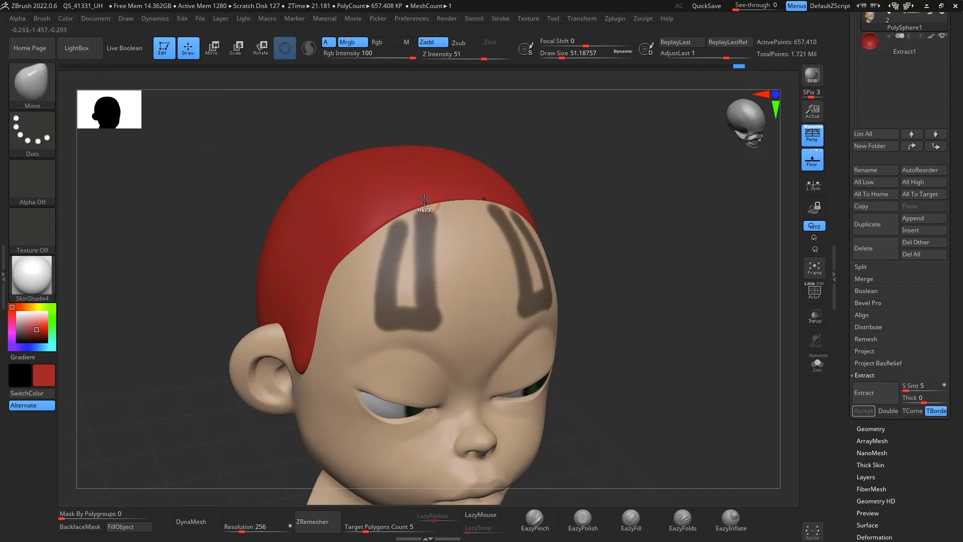
ctrl+drag(567, 236, 571, 241)
mouse_move(393, 229)
ctrl+mouse_down()
mouse_move(389, 321)
mouse_move(415, 312)
mouse_move(399, 291)
ctrl+mouse_up()
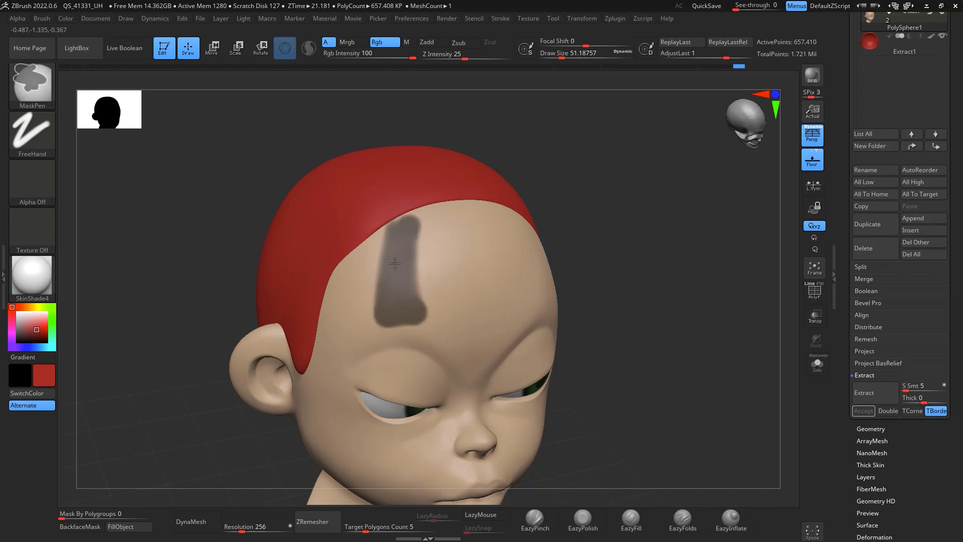
mouse_move(415, 217)
ctrl+mouse_down()
mouse_move(419, 304)
mouse_move(421, 250)
ctrl+mouse_up()
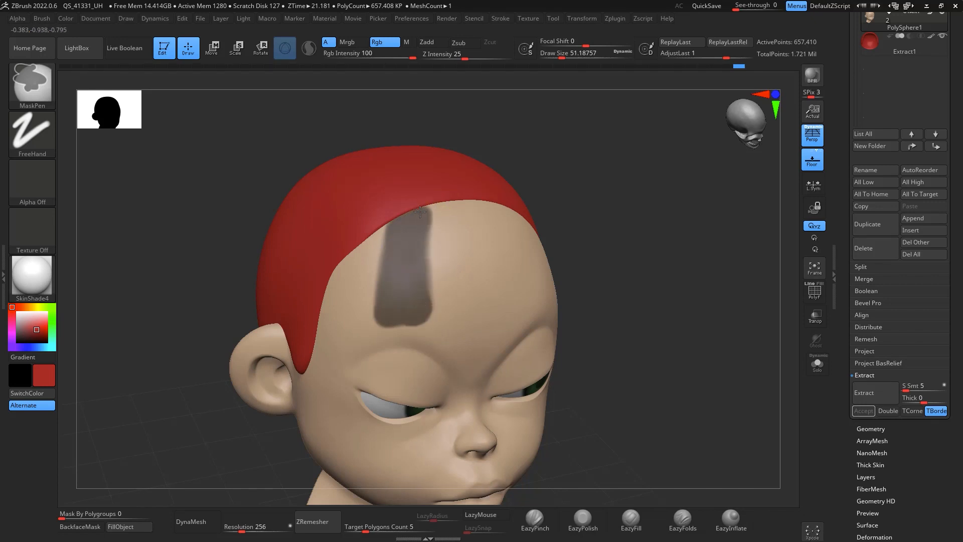
Step: Extract the masked forelock with a thickness of 0.02 and accept it as a new subtool
mouse_move(701, 317)
mouse_down()
mouse_move(711, 327)
mouse_move(693, 318)
mouse_move(703, 327)
mouse_up()
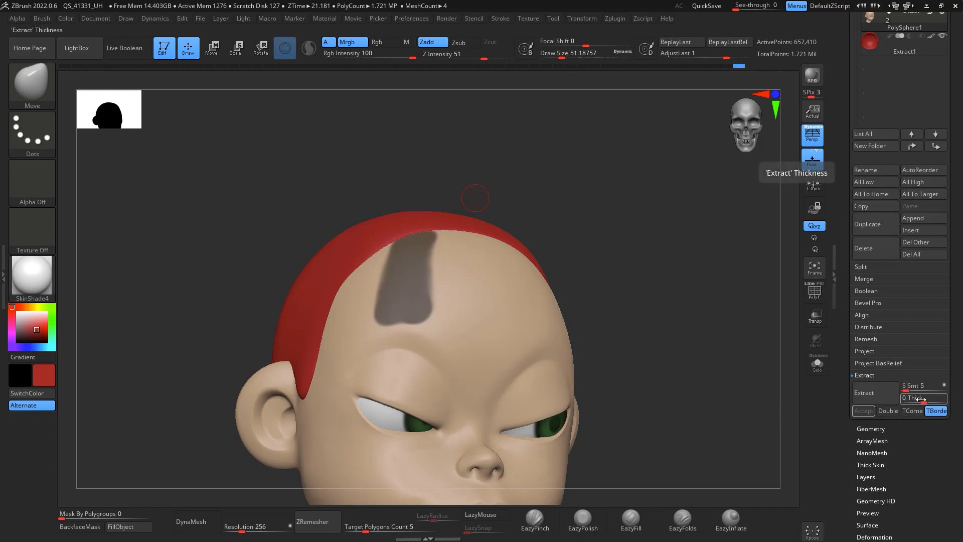
drag(922, 399, 920, 399)
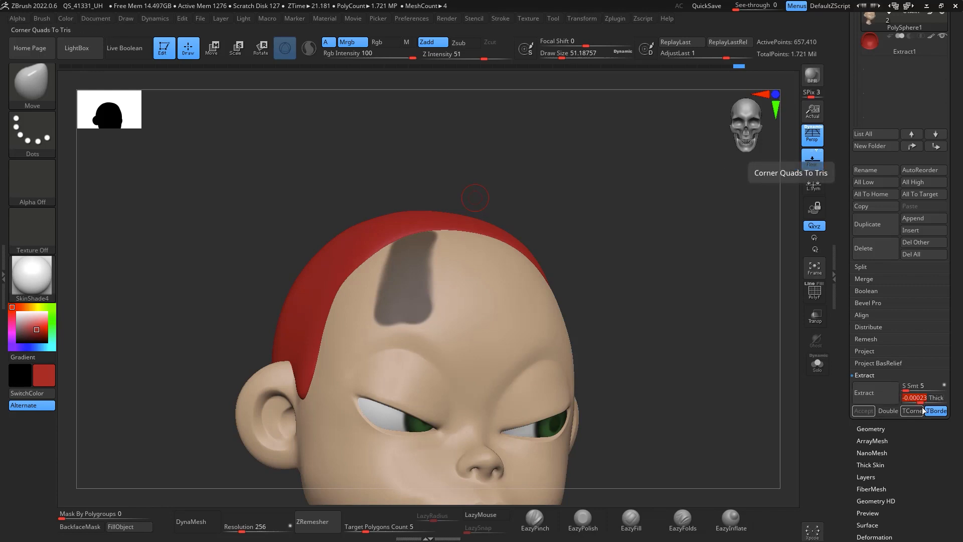
text(0.02)
key(Return)
click(887, 395)
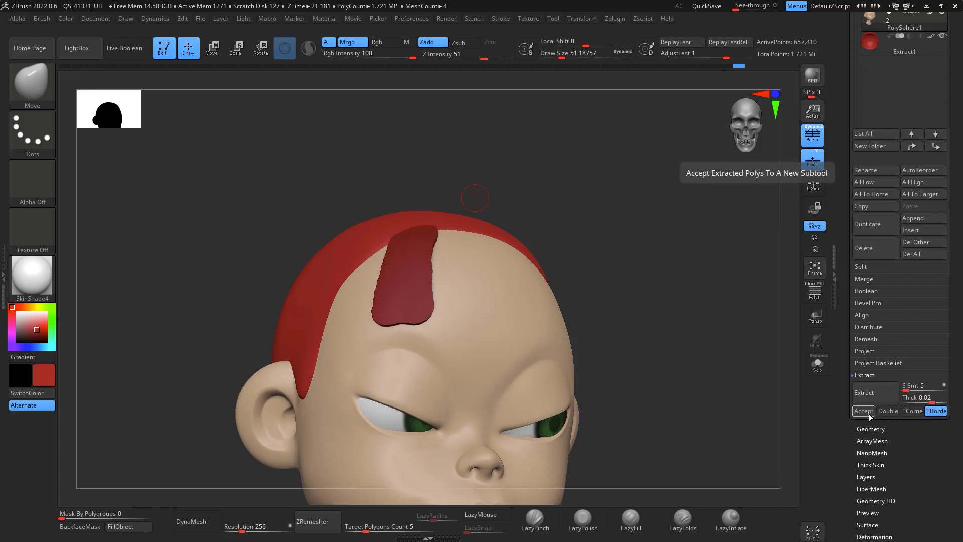
click(865, 411)
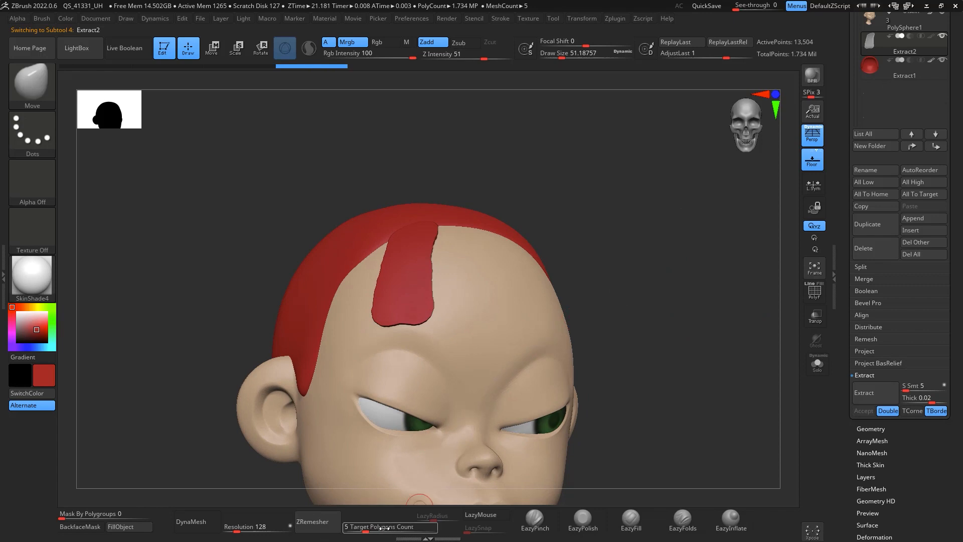
Step: ZRemesh the extracted forelock subtool down to low poly with a target polygon count of 0.1
click(317, 522)
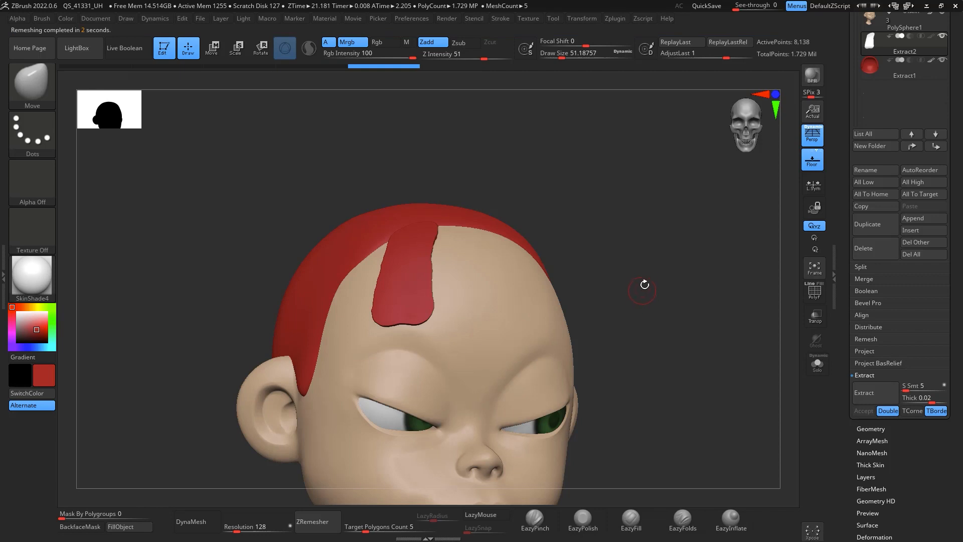
drag(642, 291, 711, 284)
drag(622, 358, 581, 309)
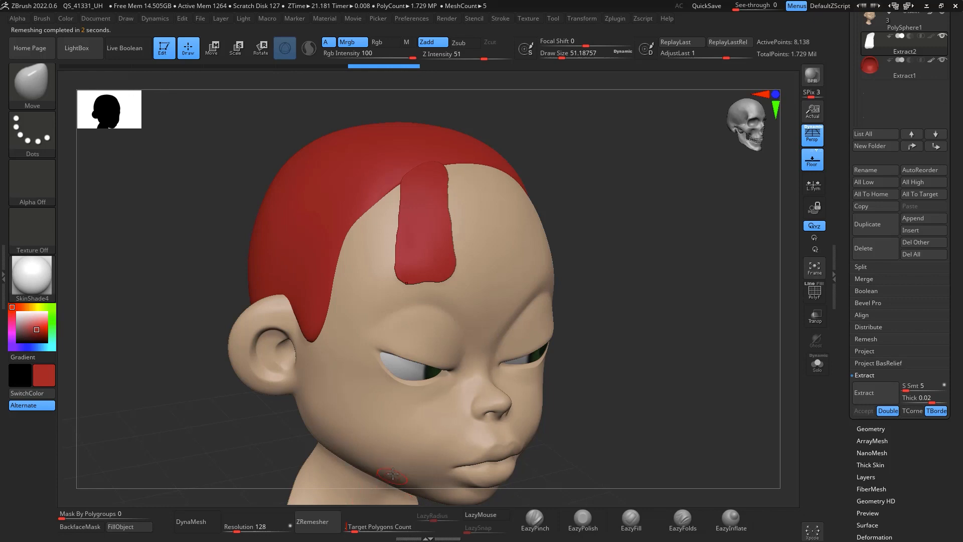
click(318, 522)
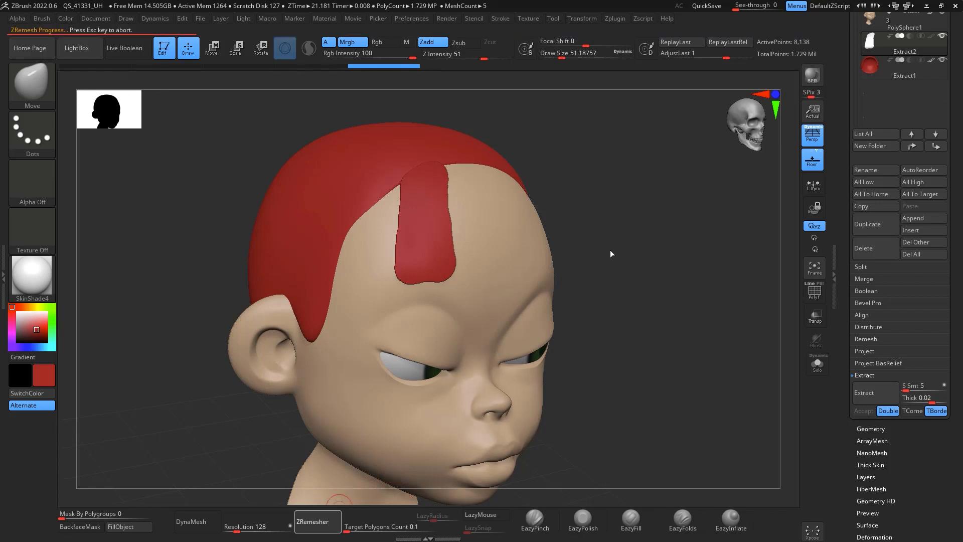
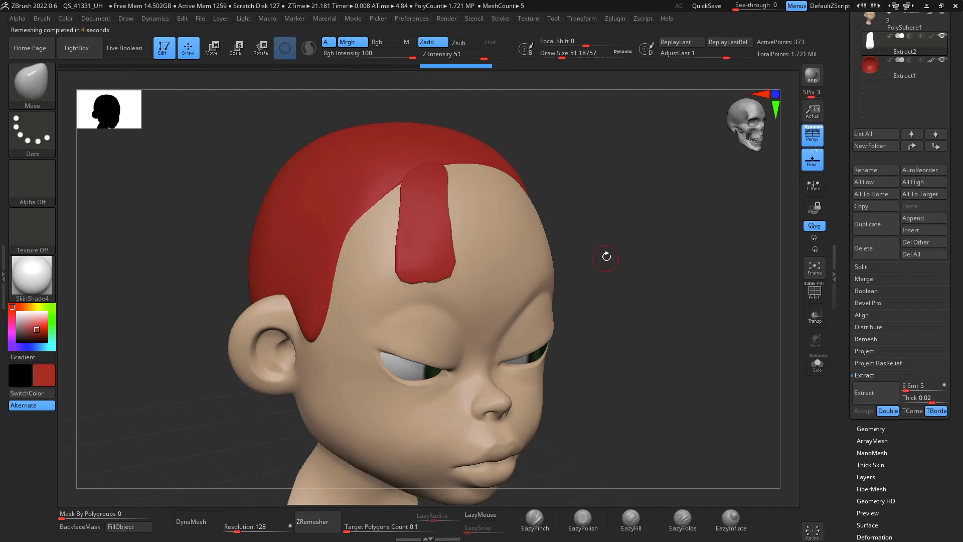
Step: Pull the forelock's tip into shape with the Move brush, resizing the brush to about 90 draw size
mouse_move(606, 258)
mouse_down()
mouse_move(623, 177)
mouse_move(575, 215)
mouse_move(529, 215)
mouse_move(571, 225)
mouse_up()
key(space)
key(space)
mouse_move(436, 226)
mouse_down()
mouse_move(458, 224)
mouse_move(441, 221)
mouse_up()
drag(349, 351, 749, 207)
mouse_move(599, 153)
mouse_down()
mouse_move(579, 161)
mouse_move(591, 168)
mouse_up()
drag(558, 214, 544, 227)
drag(588, 321, 602, 303)
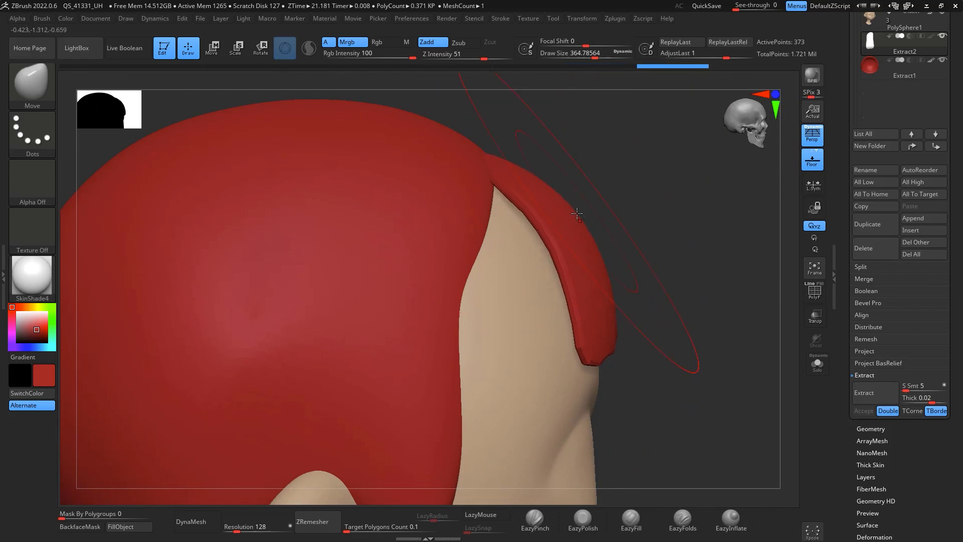
drag(579, 241, 590, 233)
right_drag(608, 235, 767, 214)
click(528, 253)
key(space)
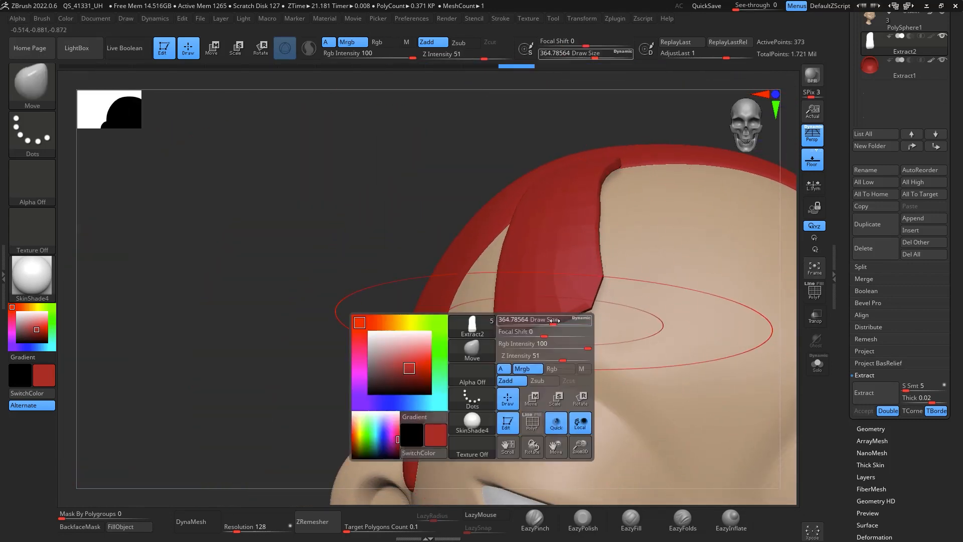
drag(556, 320, 525, 320)
right_drag(661, 150, 727, 141)
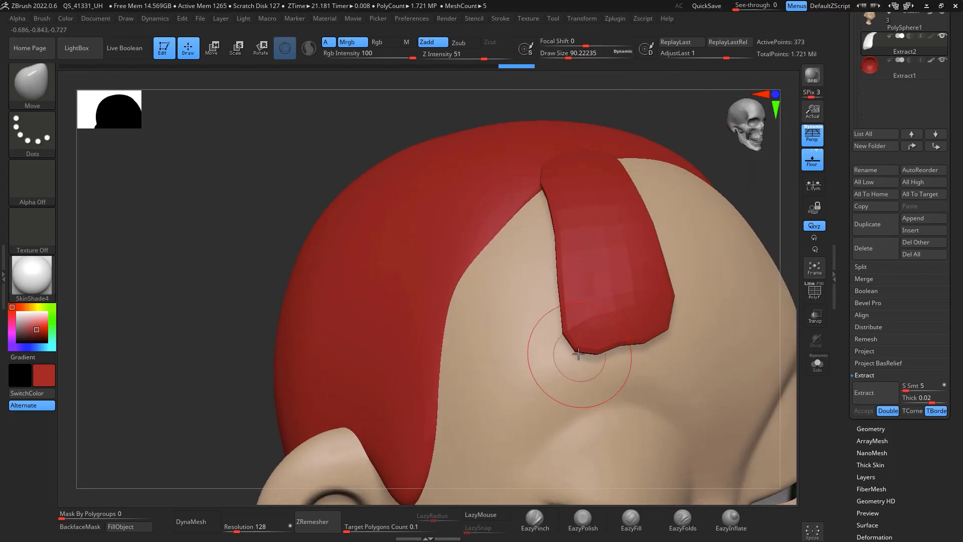
Step: Refine and smooth the forelock's lower end with the Move and Smooth brushes
mouse_move(579, 355)
mouse_down()
mouse_move(563, 365)
mouse_move(589, 351)
mouse_up()
drag(556, 346, 588, 353)
drag(554, 281, 560, 264)
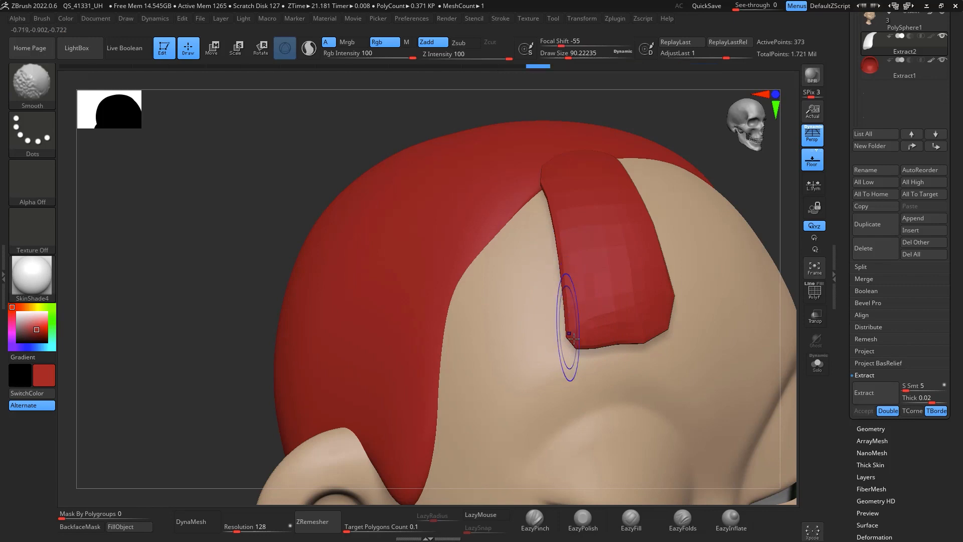
drag(567, 361, 571, 355)
shift+drag(659, 335, 655, 336)
right_drag(710, 280, 684, 296)
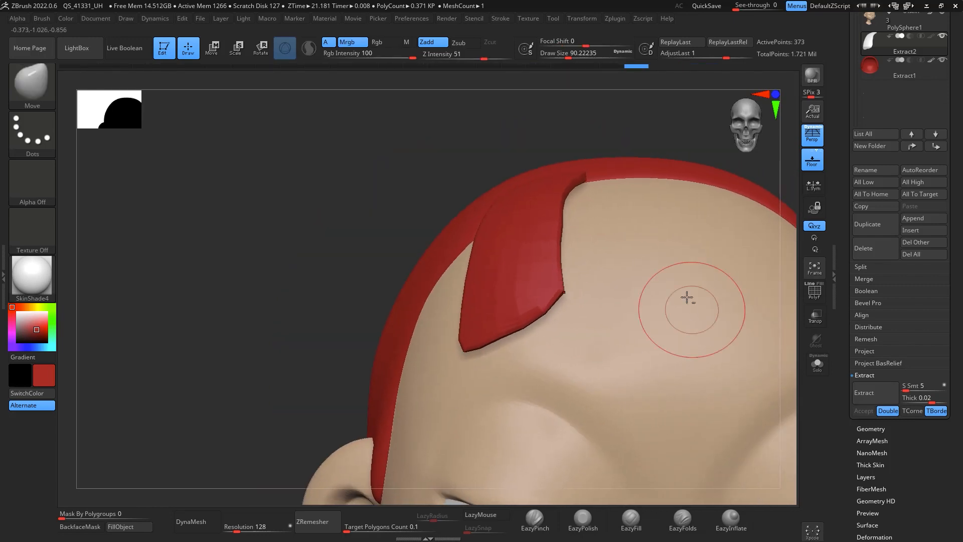
drag(555, 311, 557, 321)
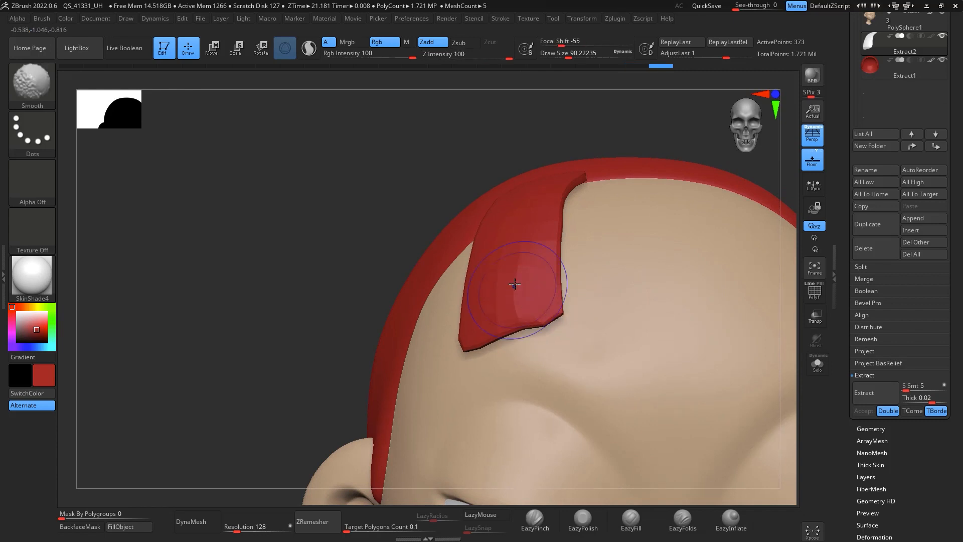
mouse_move(516, 285)
shift+mouse_down()
mouse_move(562, 309)
mouse_move(551, 319)
shift+mouse_up()
key(space)
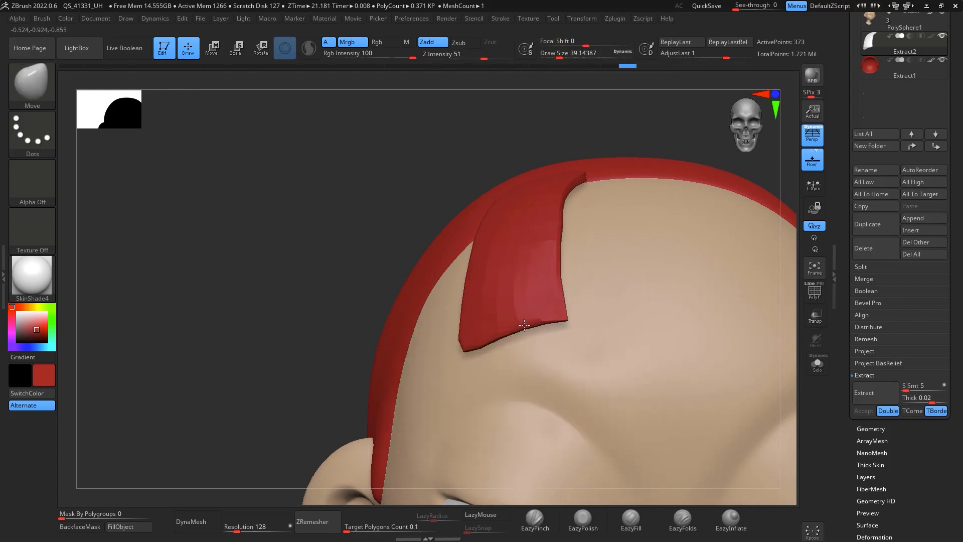
Step: Subdivide the forelock subtool three times
key(ctrl+d)
key(ctrl+d)
key(ctrl+d)
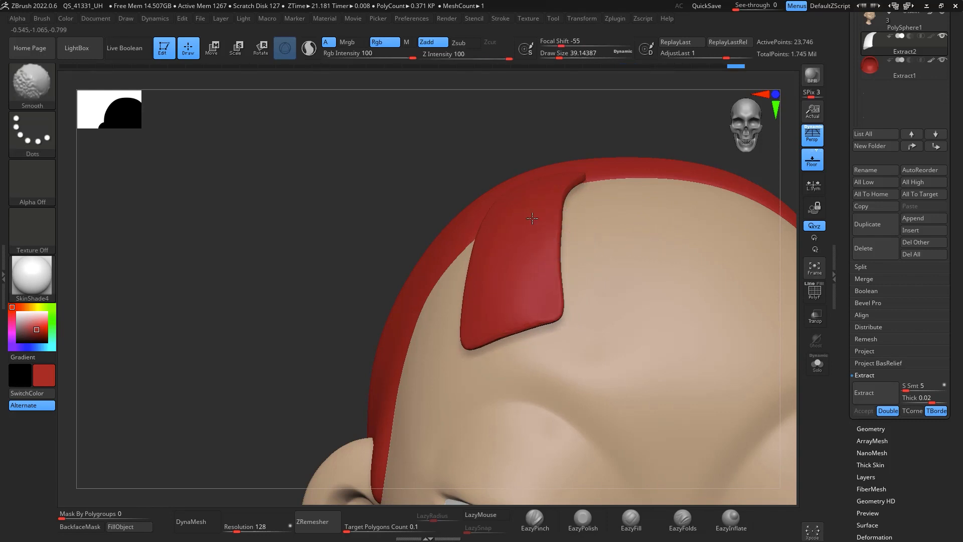
shift+drag(566, 247, 566, 235)
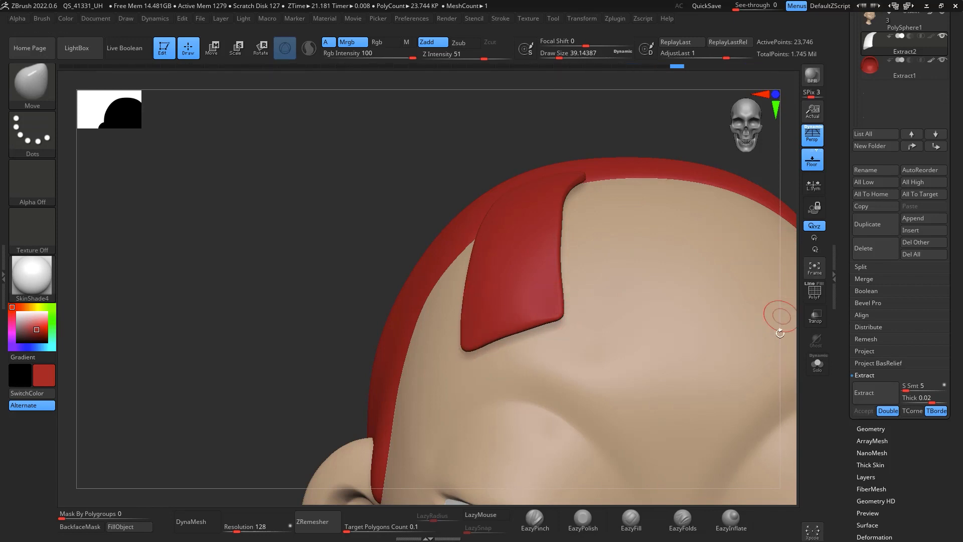
Step: Set the forelock subtool to its lowest subdivision level, 1
alt+drag(794, 354, 814, 226)
alt+drag(766, 342, 687, 231)
drag(687, 231, 693, 271)
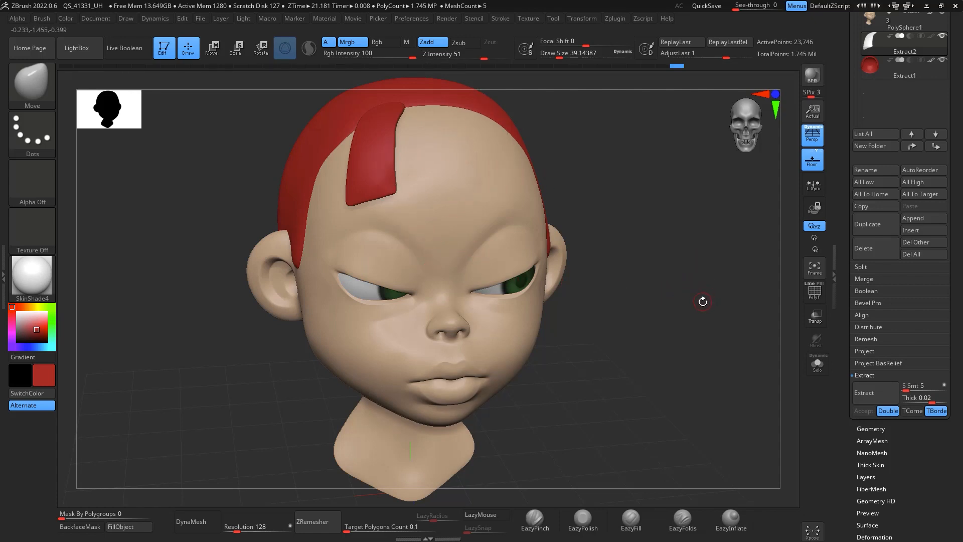
drag(698, 294, 802, 145)
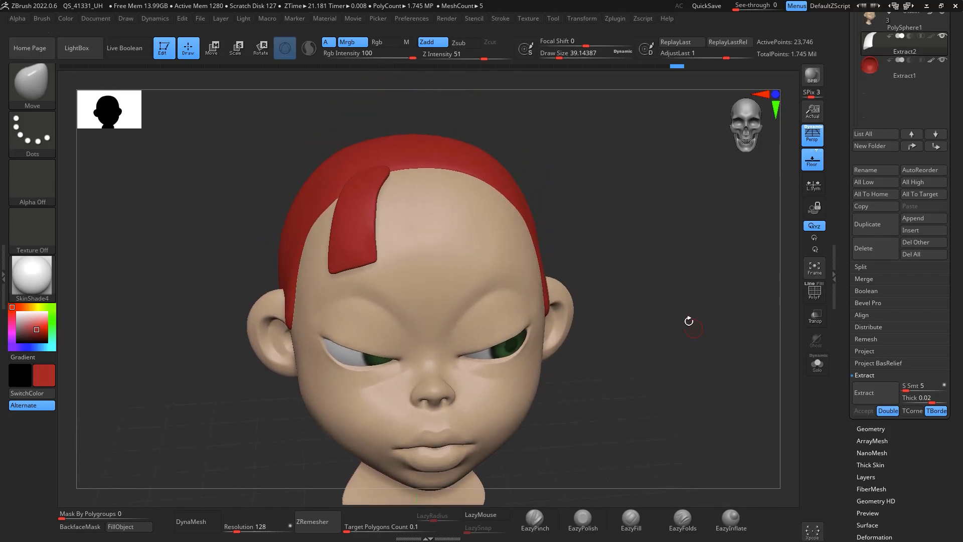
click(879, 429)
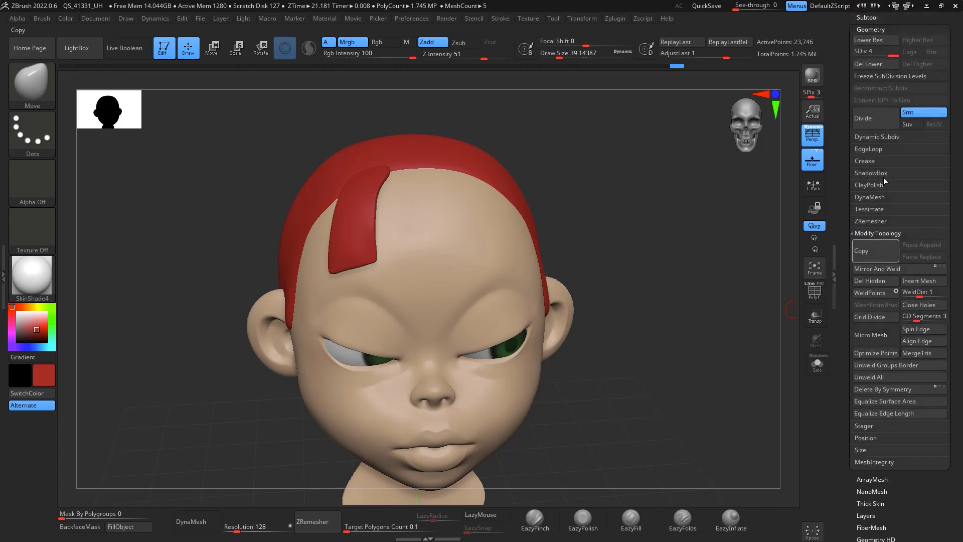
drag(891, 54, 837, 64)
drag(679, 252, 741, 219)
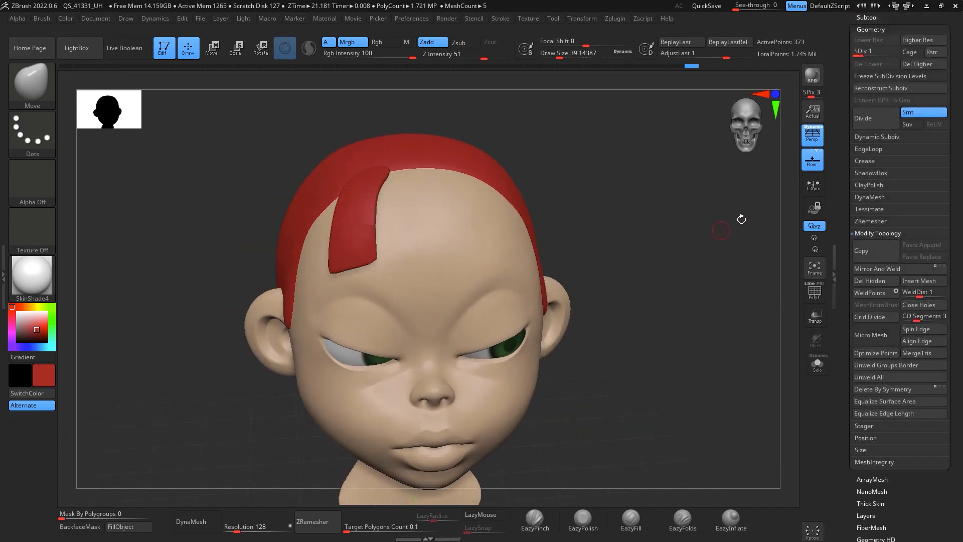
drag(962, 109, 959, 264)
Step: Duplicate the forelock subtool twice
click(879, 170)
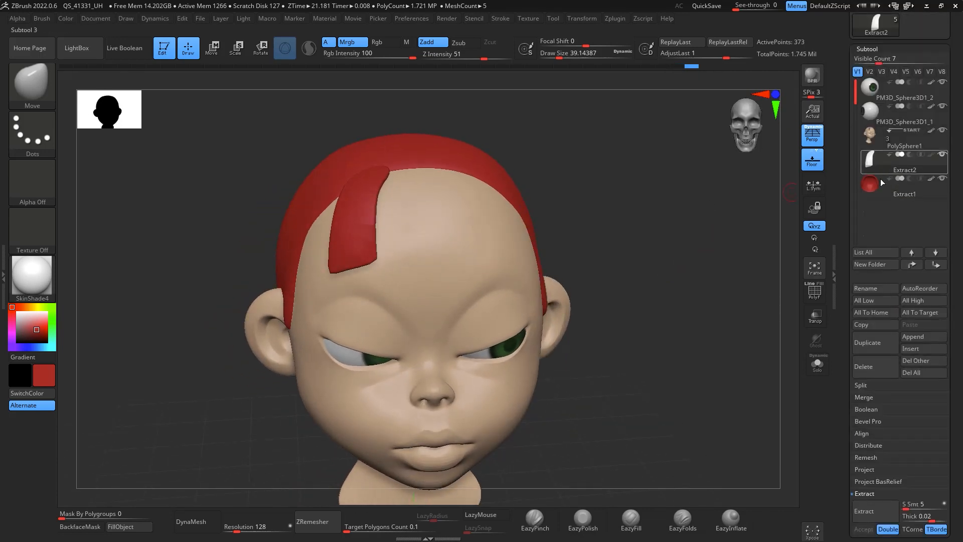
click(877, 351)
click(877, 351)
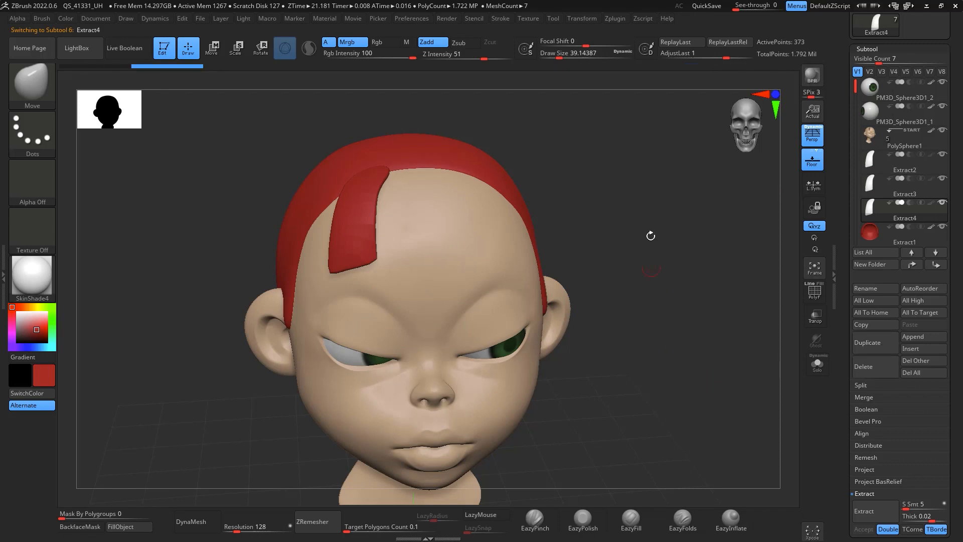
Step: Move and rotate the top forelock duplicate with the gizmo to sit beside the original on the forehead
drag(651, 236, 628, 228)
key(w)
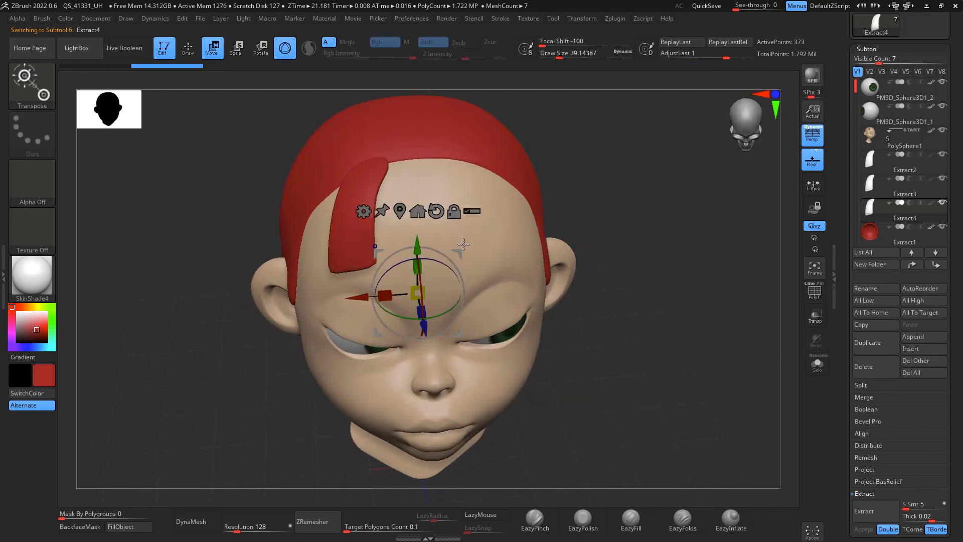
click(401, 209)
drag(396, 179, 461, 126)
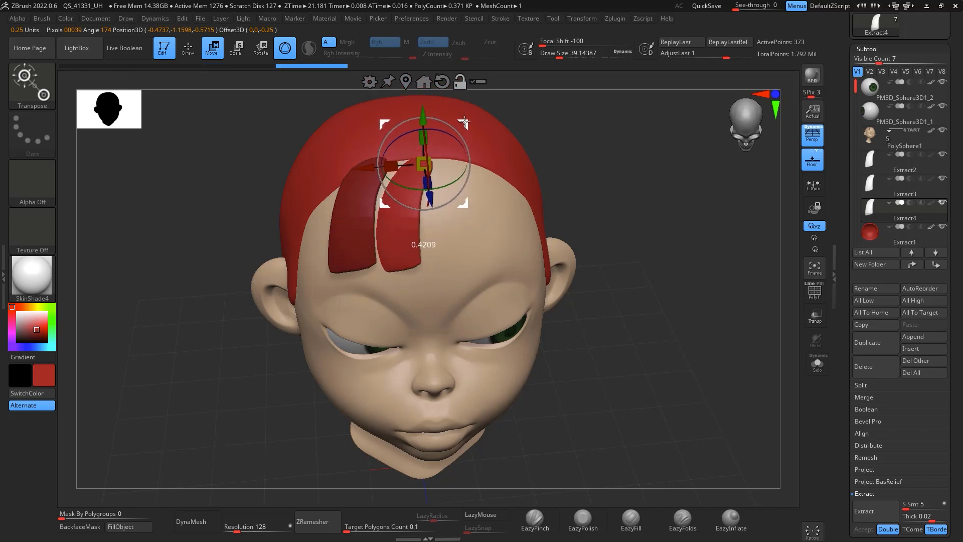
drag(672, 173, 588, 153)
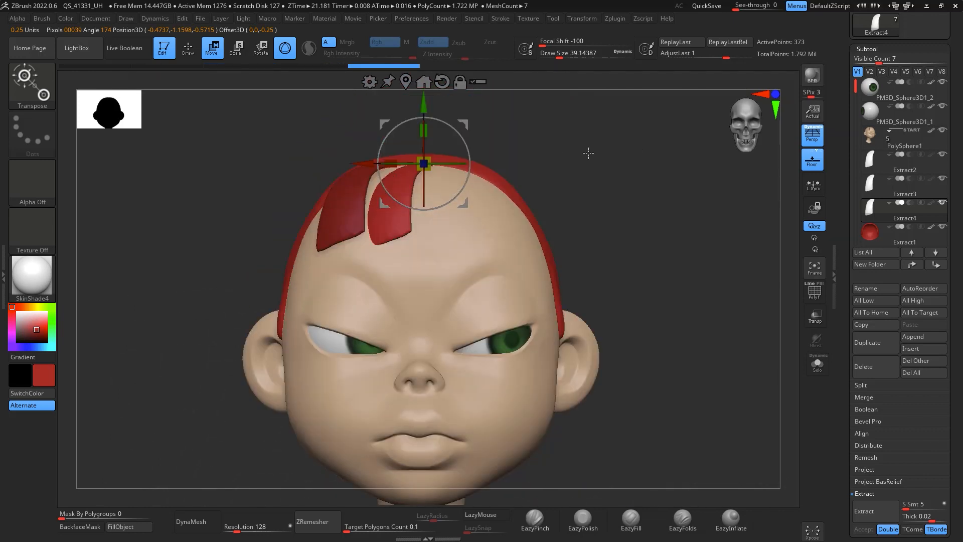
drag(456, 164, 470, 165)
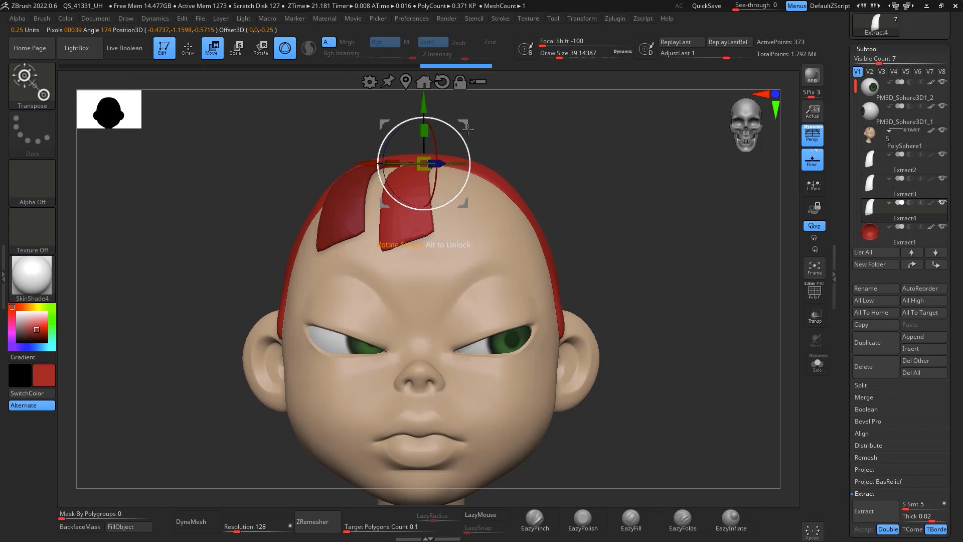
drag(468, 125, 458, 117)
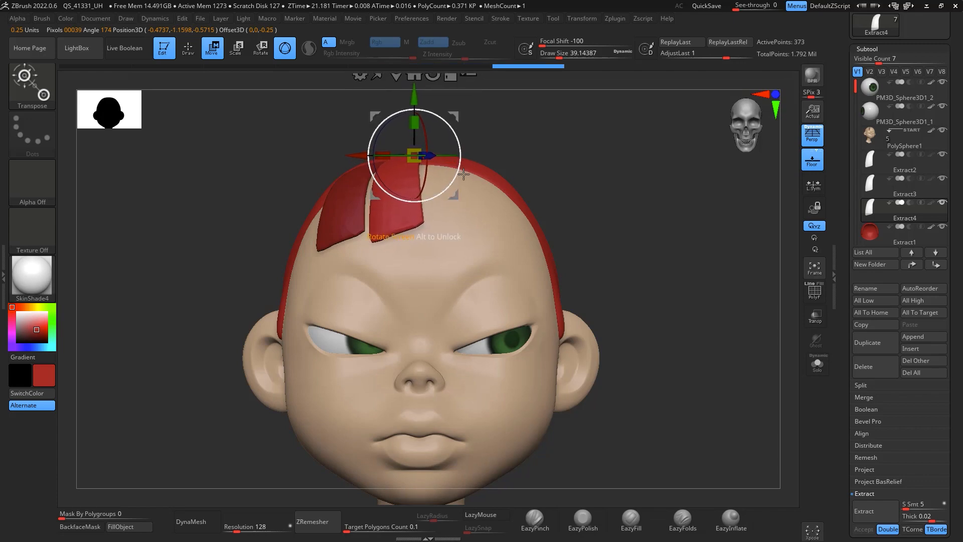
Step: Reshape the second hair piece with the Move brush at about 245 draw size
key(q)
key(space)
drag(461, 200, 494, 200)
drag(425, 220, 447, 239)
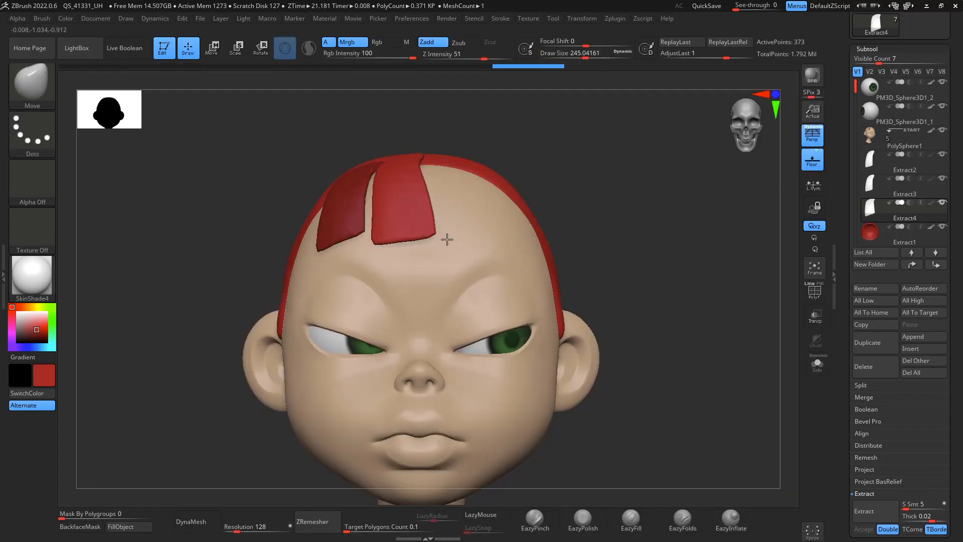
mouse_move(387, 223)
mouse_down()
mouse_move(401, 184)
mouse_move(421, 195)
mouse_move(381, 188)
mouse_up()
drag(420, 212, 420, 212)
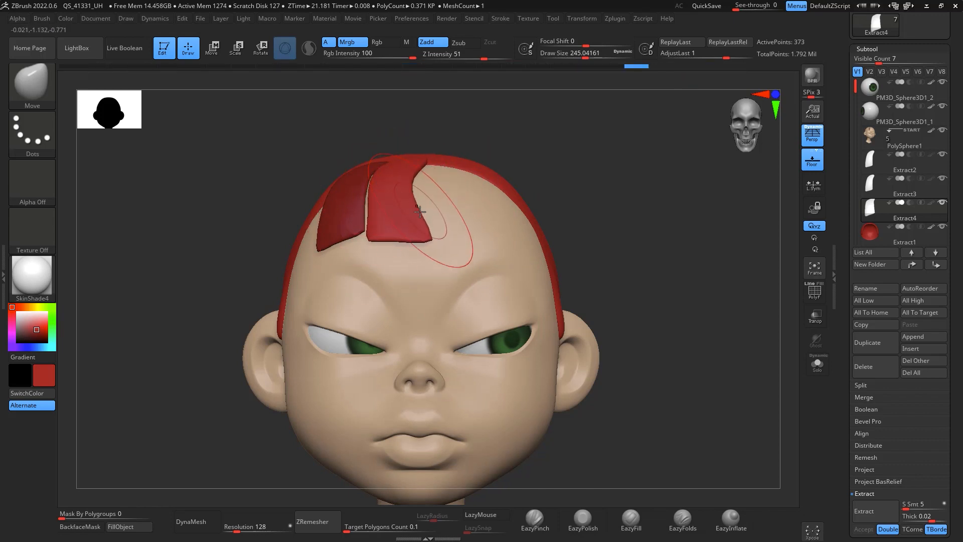
drag(561, 103, 589, 130)
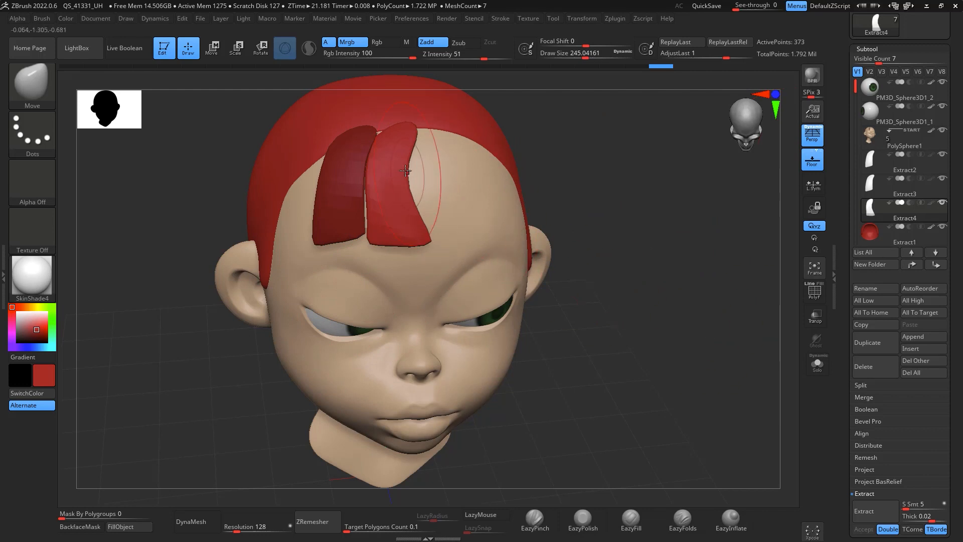
Step: Try to move the piece with the gizmo and undo the move
key(w)
drag(448, 92, 503, 92)
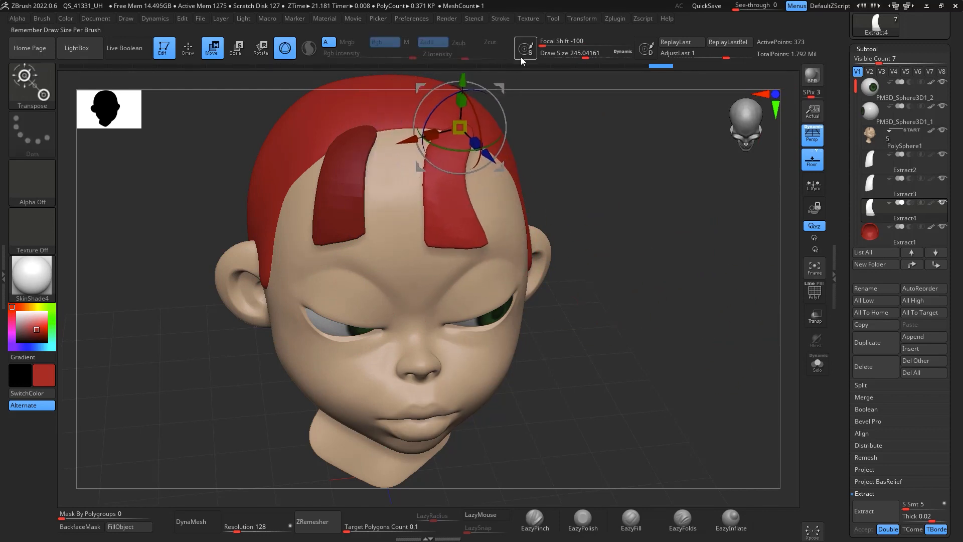
key(ctrl+z)
Step: Select the other forelock duplicate and move it over the right side of the forehead with the gizmo
click(935, 193)
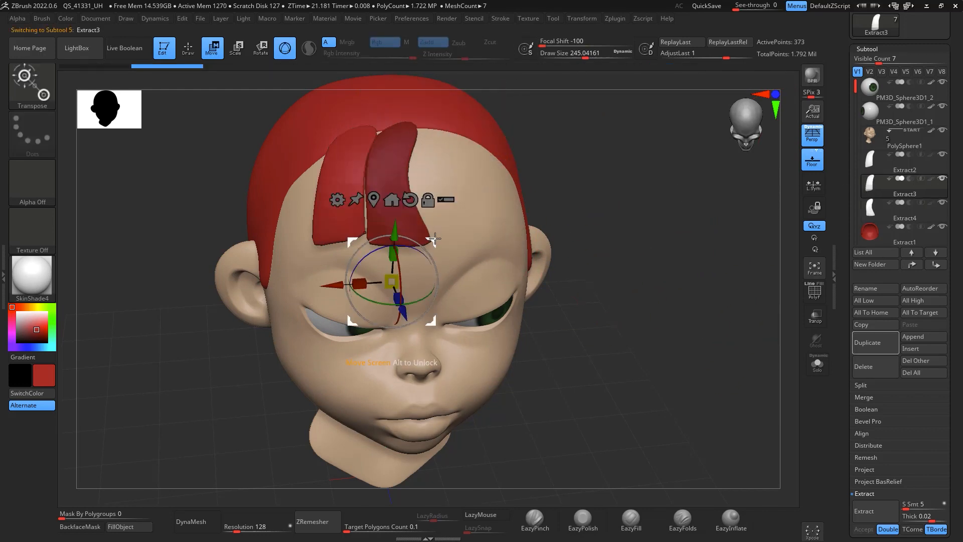
drag(434, 221, 511, 203)
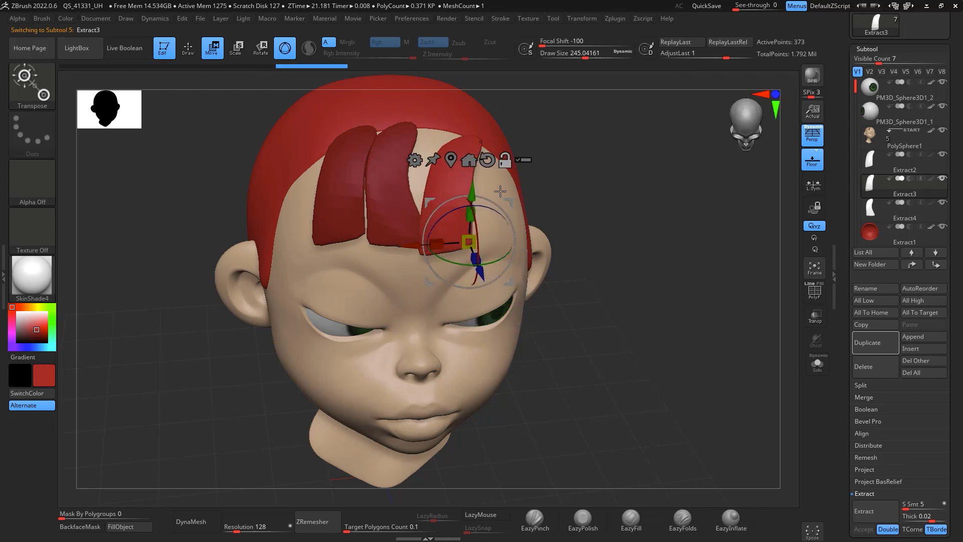
click(453, 159)
drag(723, 190, 667, 139)
drag(491, 158, 515, 118)
shift+drag(627, 131, 573, 145)
drag(518, 119, 550, 113)
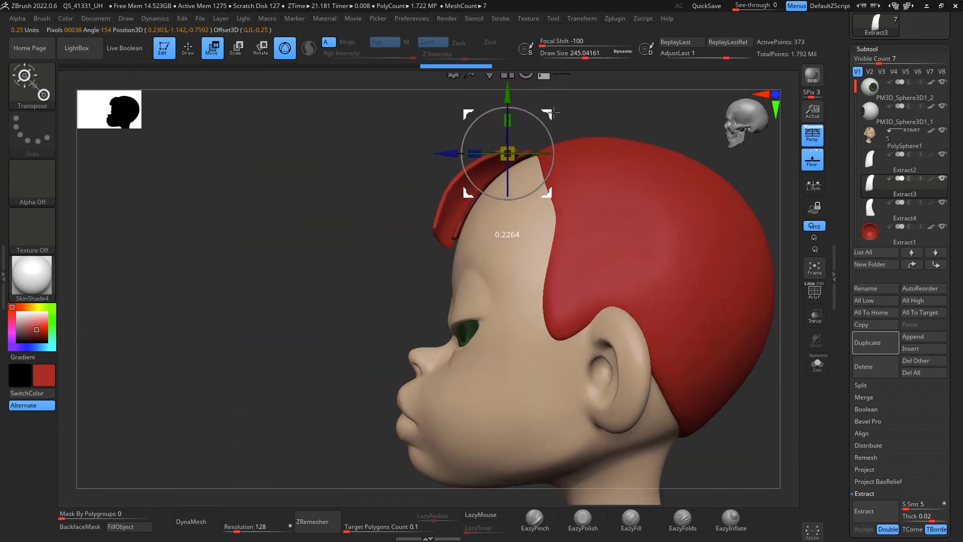
Step: Rotate the third hair piece with the gizmo so it follows the scalp
drag(378, 333, 667, 279)
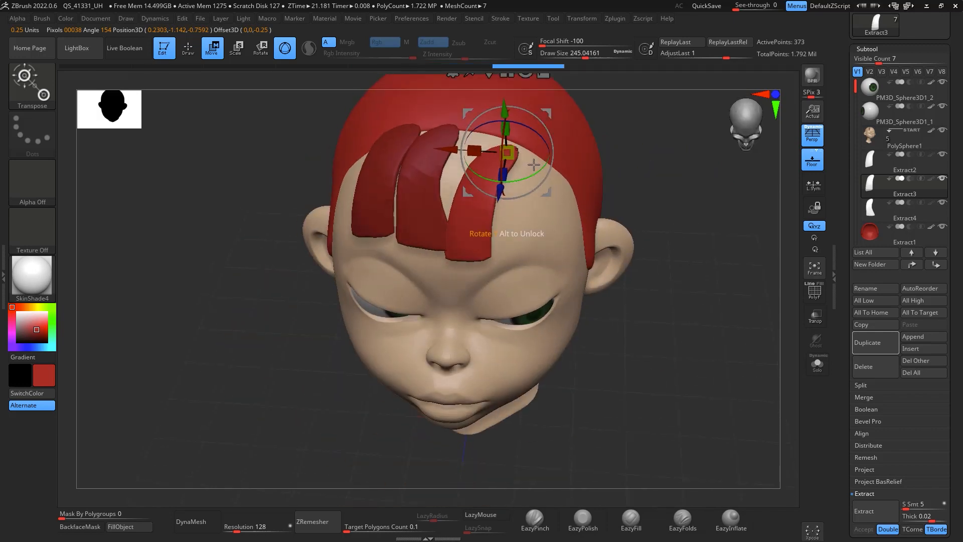
drag(544, 154, 547, 136)
drag(537, 173, 562, 159)
drag(547, 192, 531, 174)
drag(670, 215, 686, 160)
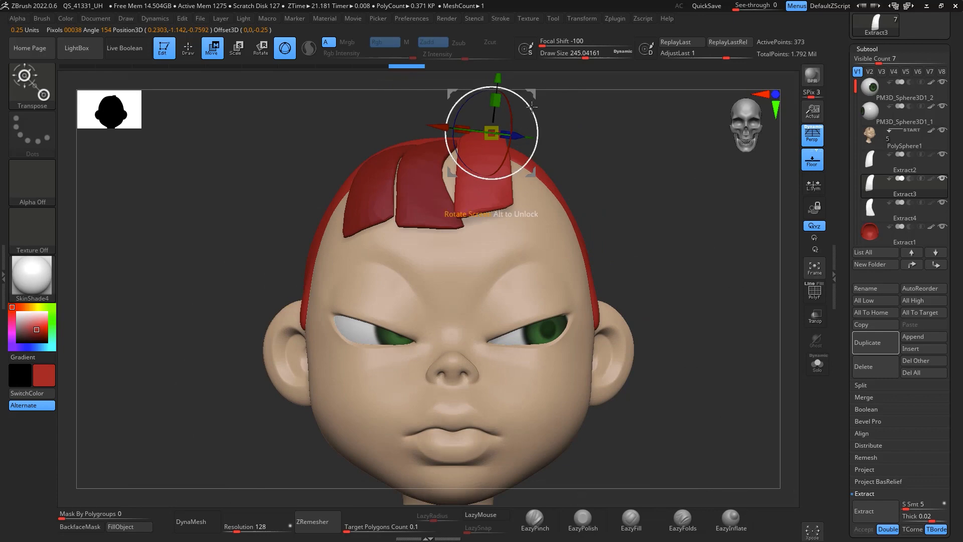
drag(533, 96, 535, 107)
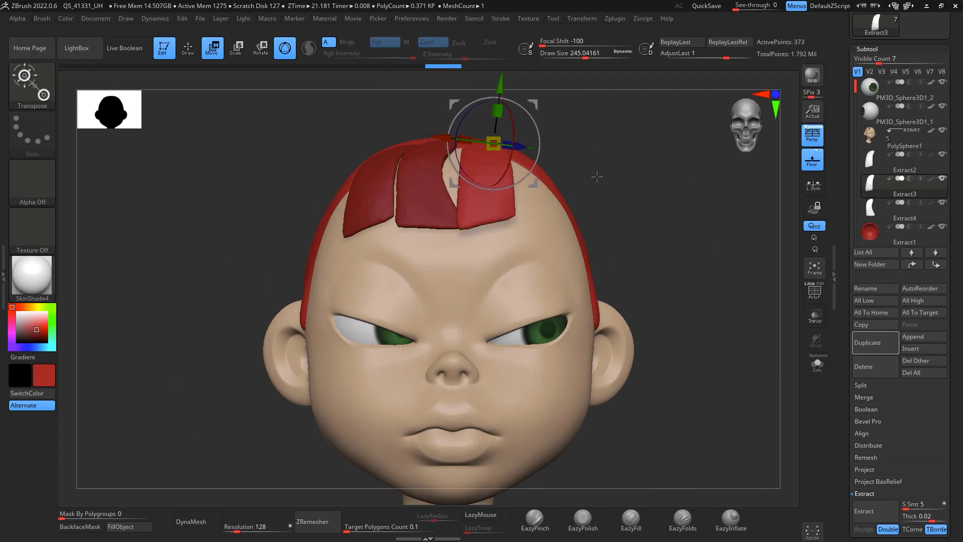
Step: Reshape the third hair piece over the scalp with the Move brush at about 338 draw size
key(q)
key(space)
mouse_move(512, 197)
mouse_down()
mouse_move(512, 205)
mouse_move(534, 202)
mouse_up()
drag(476, 166, 442, 162)
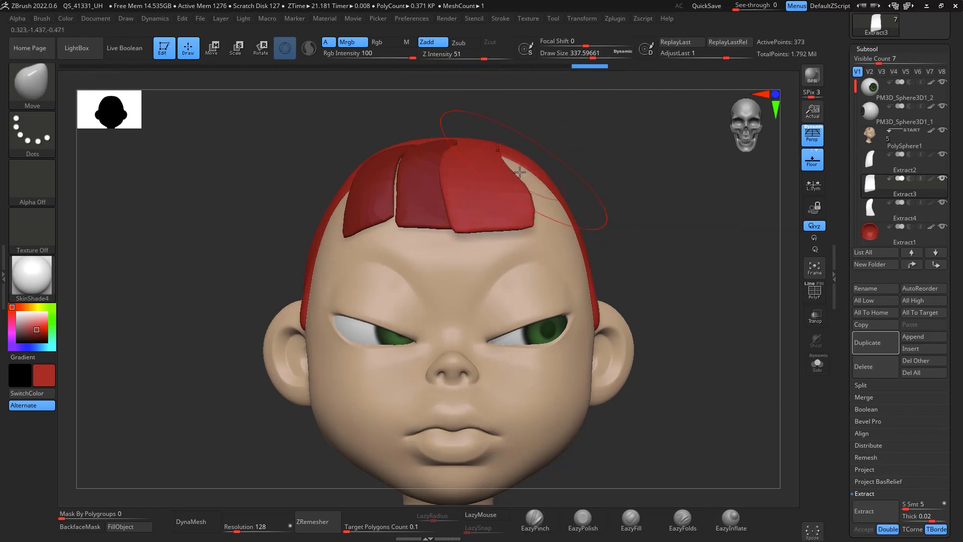
drag(630, 122, 589, 172)
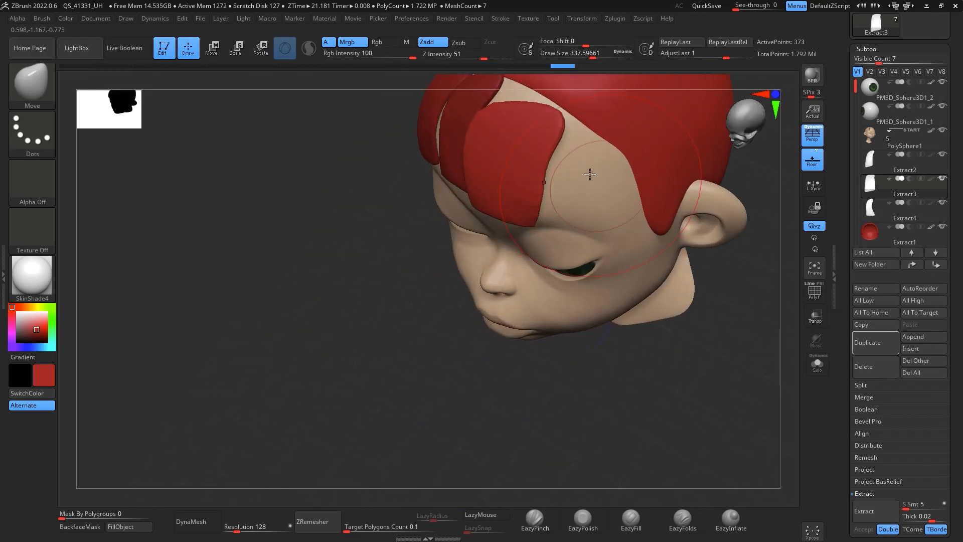
mouse_move(550, 96)
mouse_down()
mouse_move(533, 73)
mouse_move(507, 80)
mouse_up()
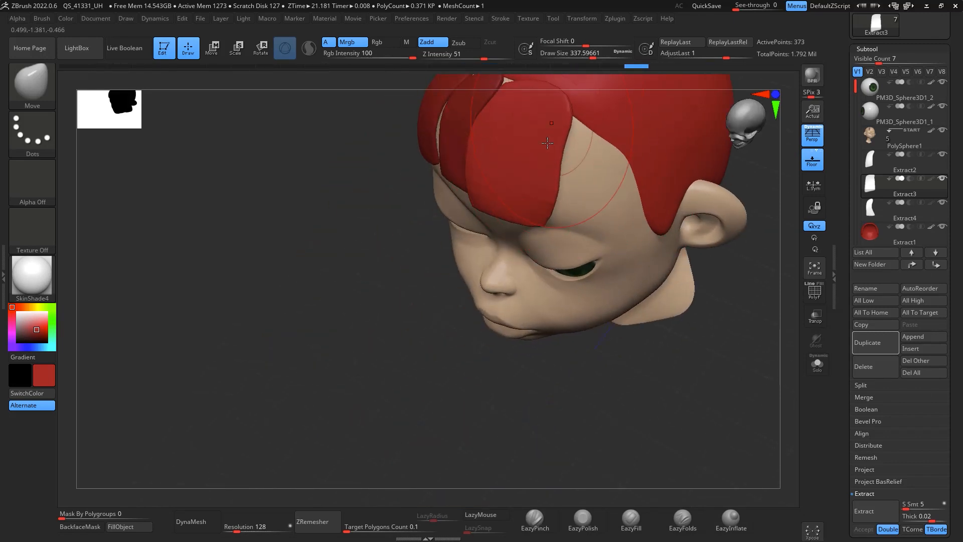
mouse_move(554, 407)
mouse_down()
mouse_move(688, 228)
mouse_move(633, 220)
mouse_up()
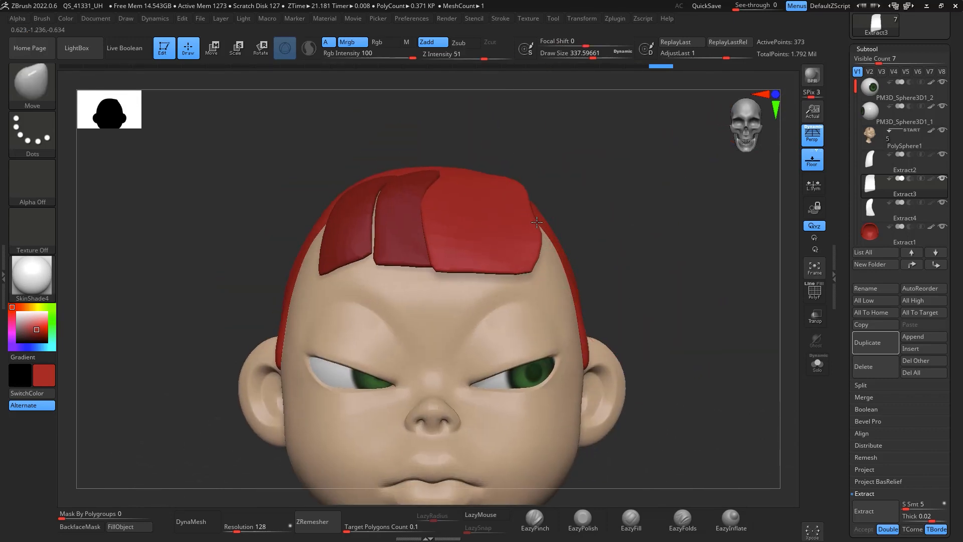
drag(537, 222, 539, 221)
drag(433, 205, 450, 207)
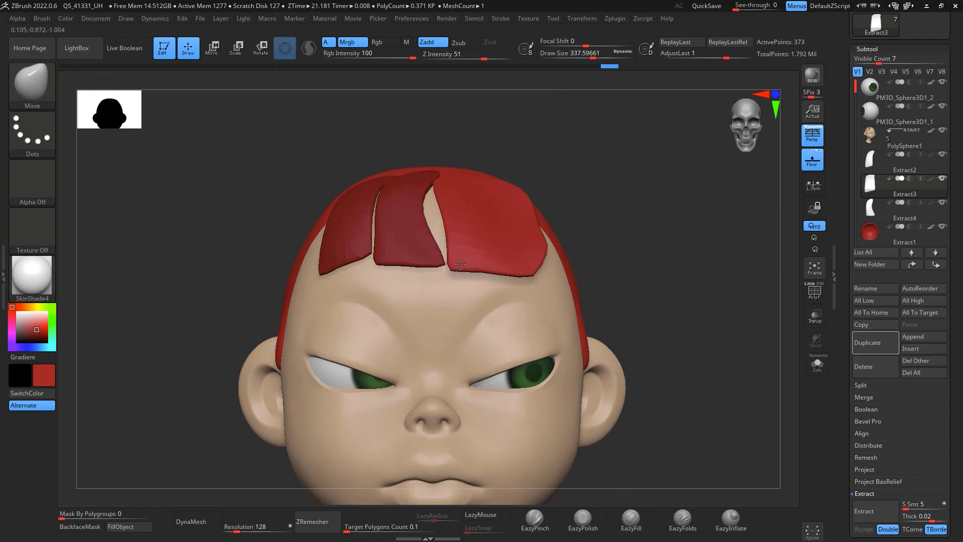
Step: Reshape the third hair piece over the forehead with the Move brush at about 256 draw size, checking it from the side
key(space)
mouse_move(454, 236)
mouse_down()
mouse_move(476, 236)
mouse_move(445, 215)
mouse_up()
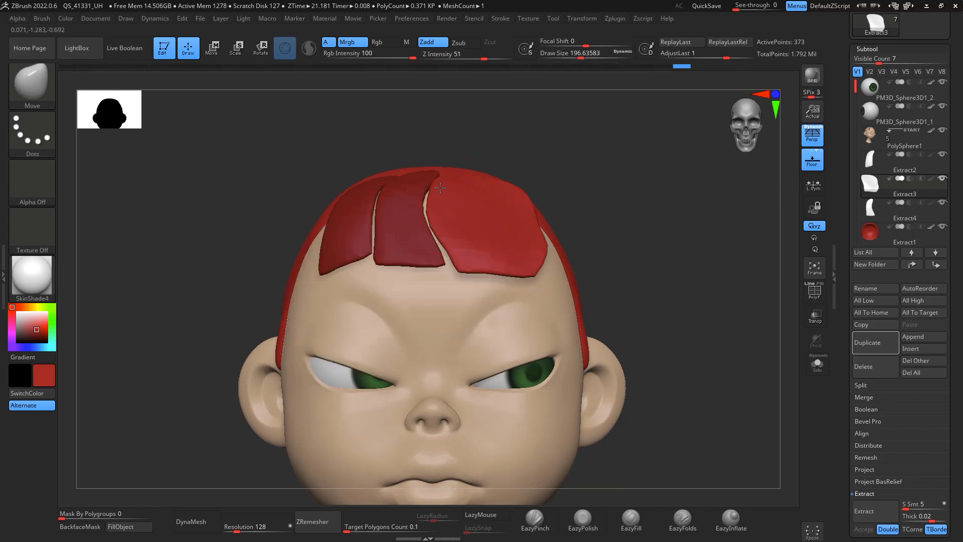
drag(548, 139, 551, 195)
key(space)
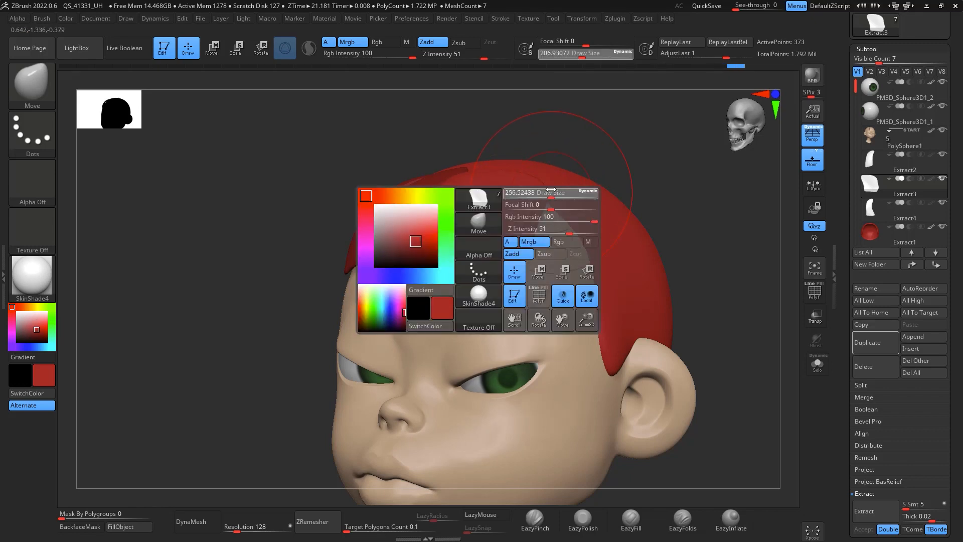
drag(636, 142, 572, 136)
drag(492, 216, 485, 192)
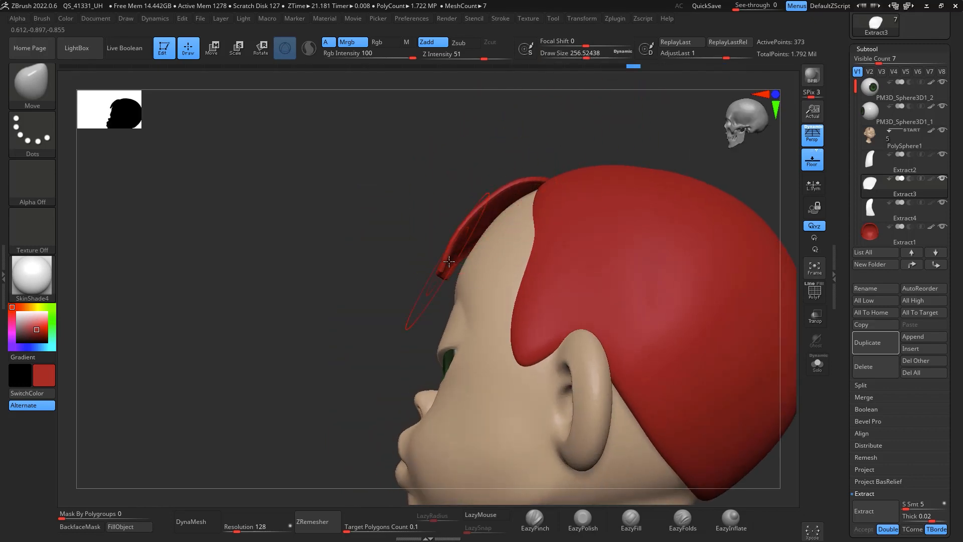
mouse_move(481, 151)
mouse_down()
mouse_move(542, 167)
mouse_move(532, 161)
mouse_up()
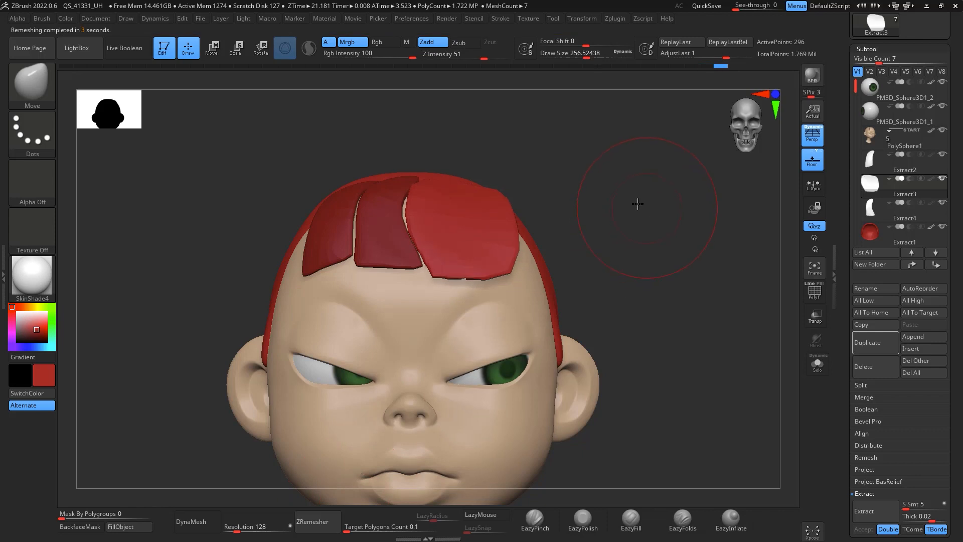
drag(468, 260, 514, 269)
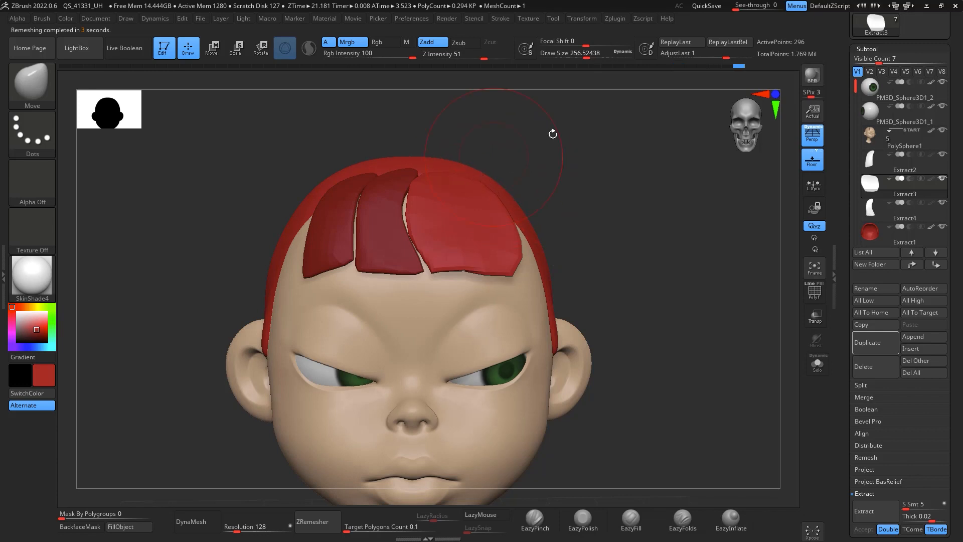
drag(553, 134, 494, 174)
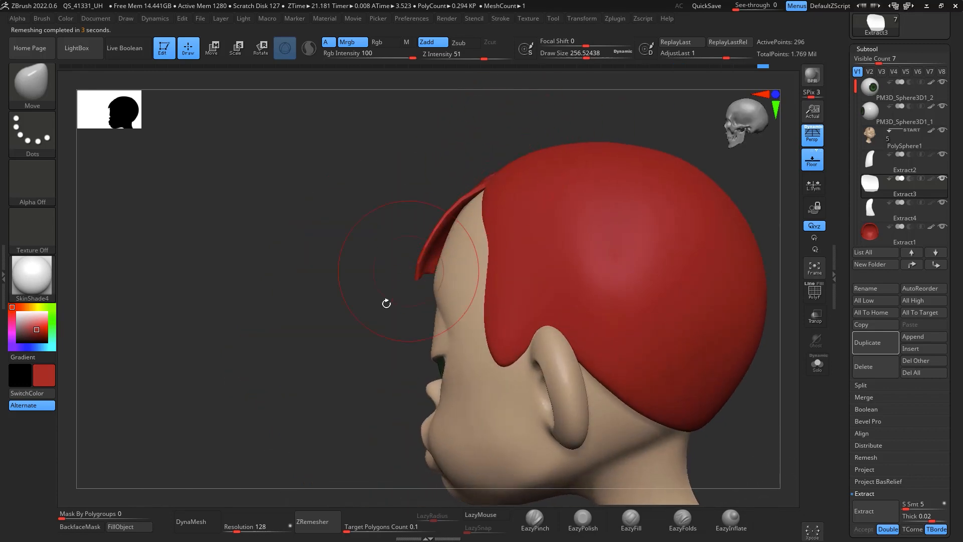
drag(387, 304, 641, 178)
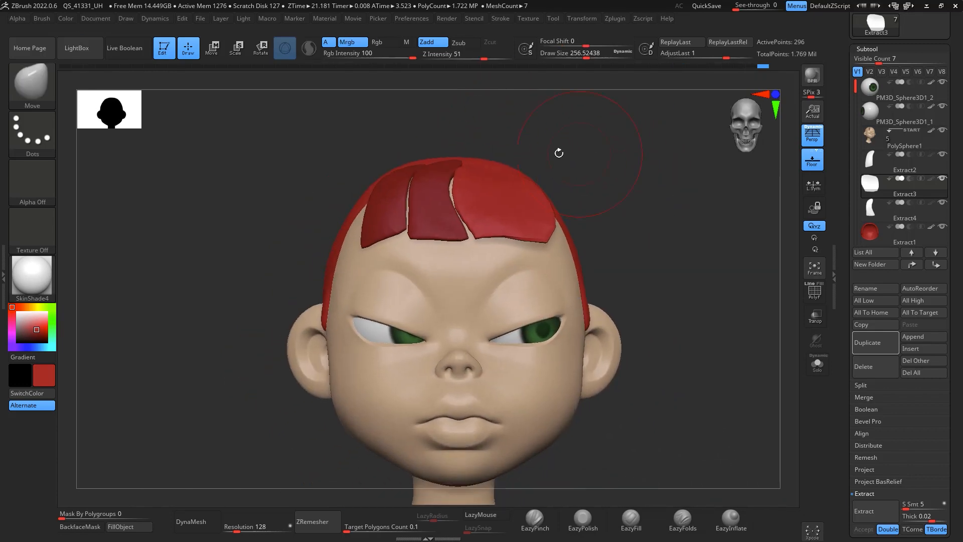
Step: Nudge the two forelock duplicates slightly with the Move brush, switching between Extract4 and Extract3
click(886, 209)
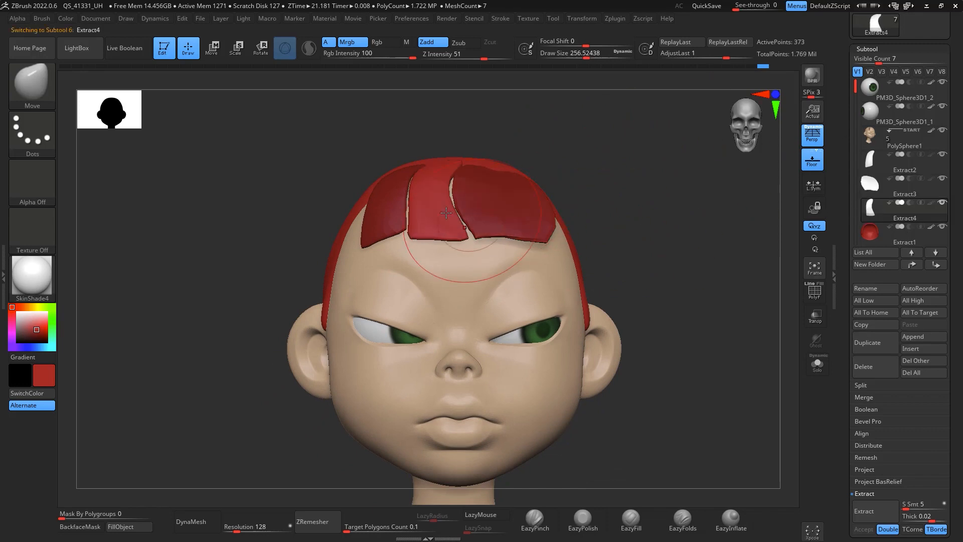
drag(447, 212, 443, 215)
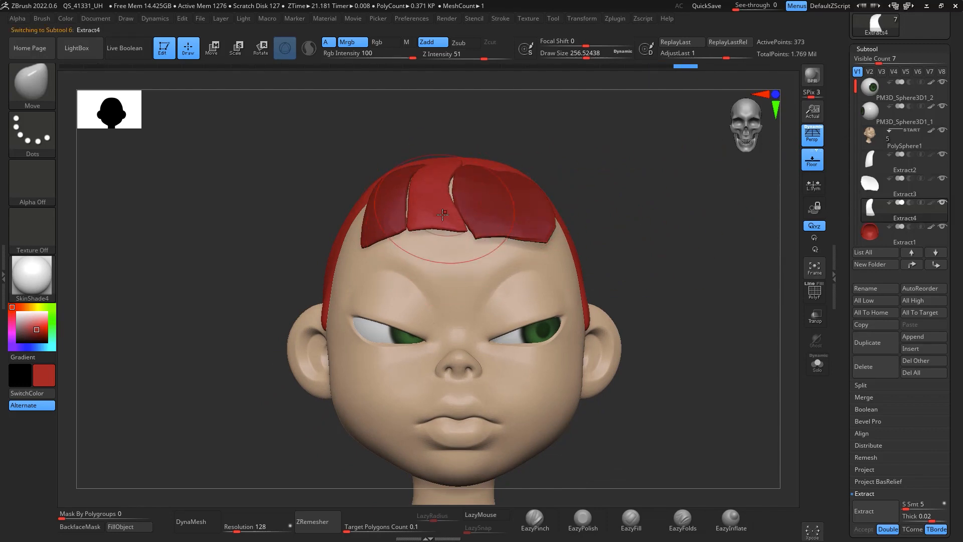
click(884, 186)
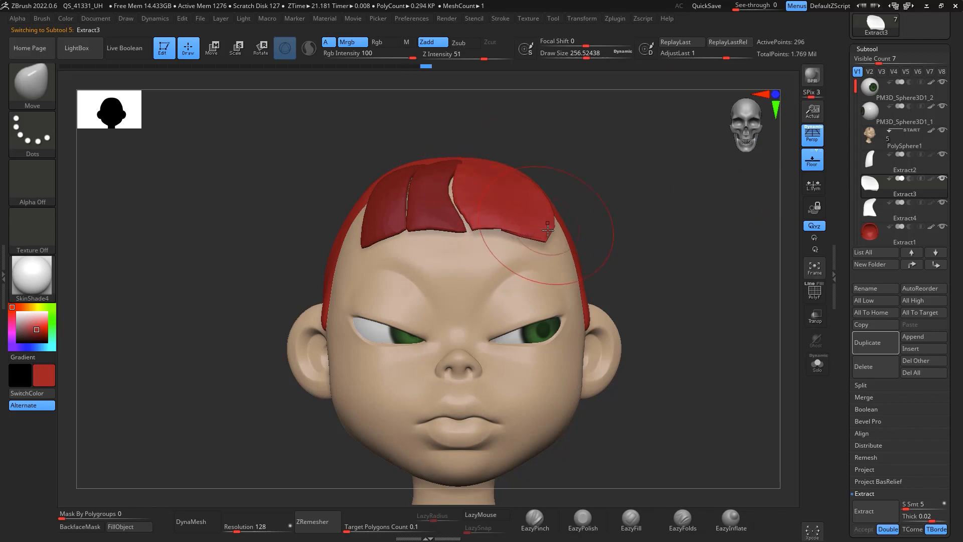
drag(550, 226, 544, 229)
drag(557, 176, 499, 192)
Step: Inspect the forelock pieces by toggling their visibility and select the third hair piece
click(744, 521)
key(s)
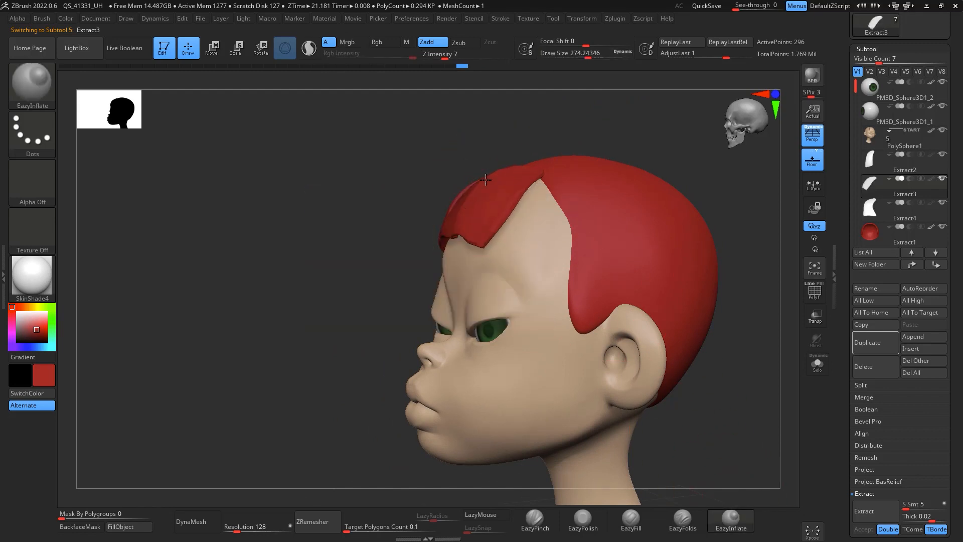
drag(540, 133, 507, 179)
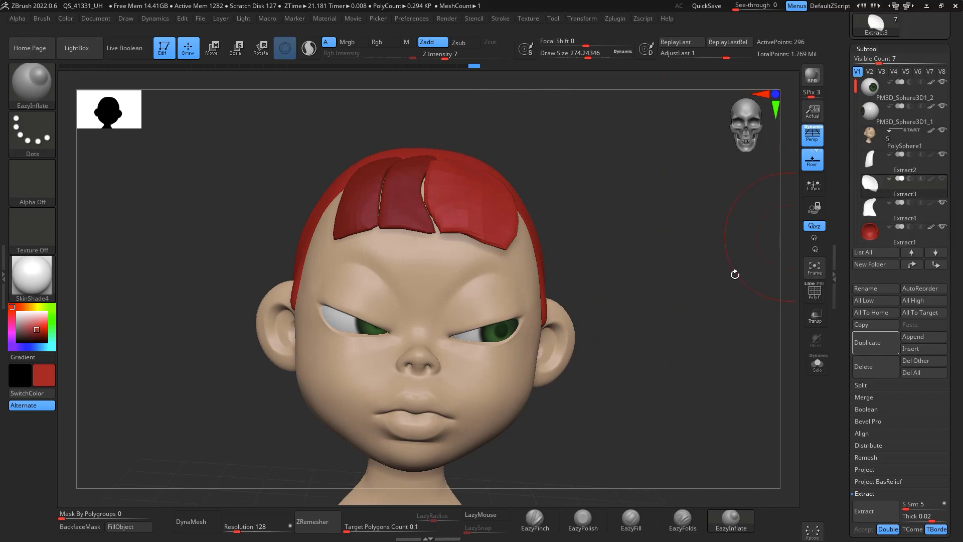
key(b)
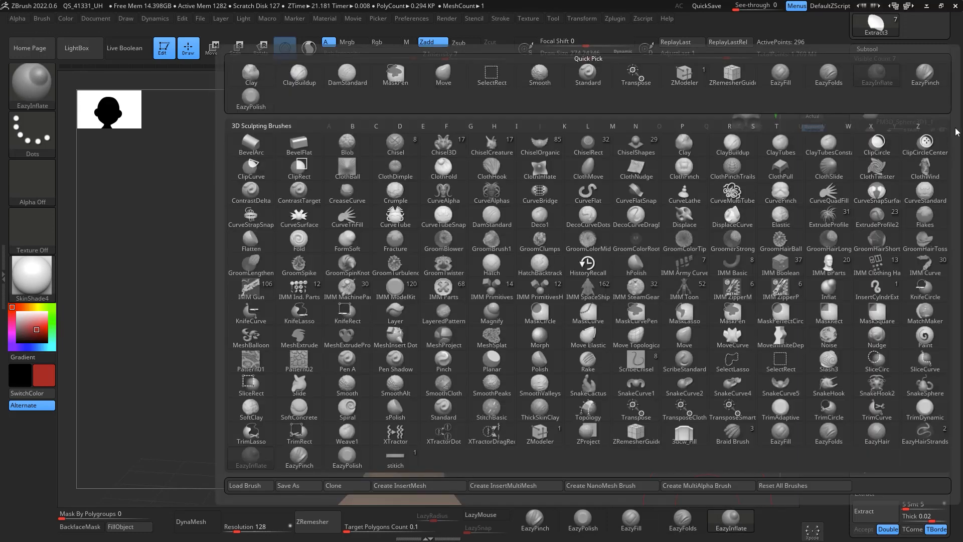
drag(522, 185, 640, 164)
click(889, 164)
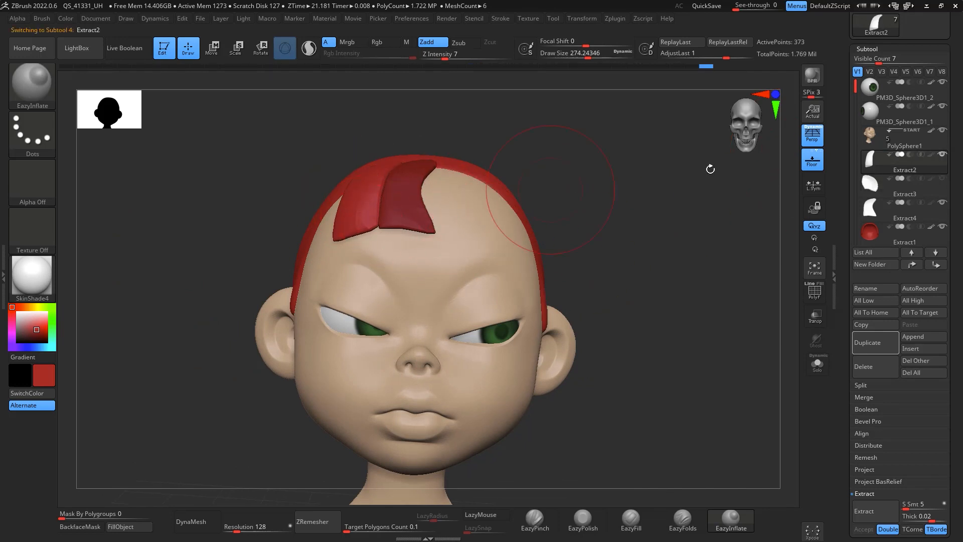
click(905, 211)
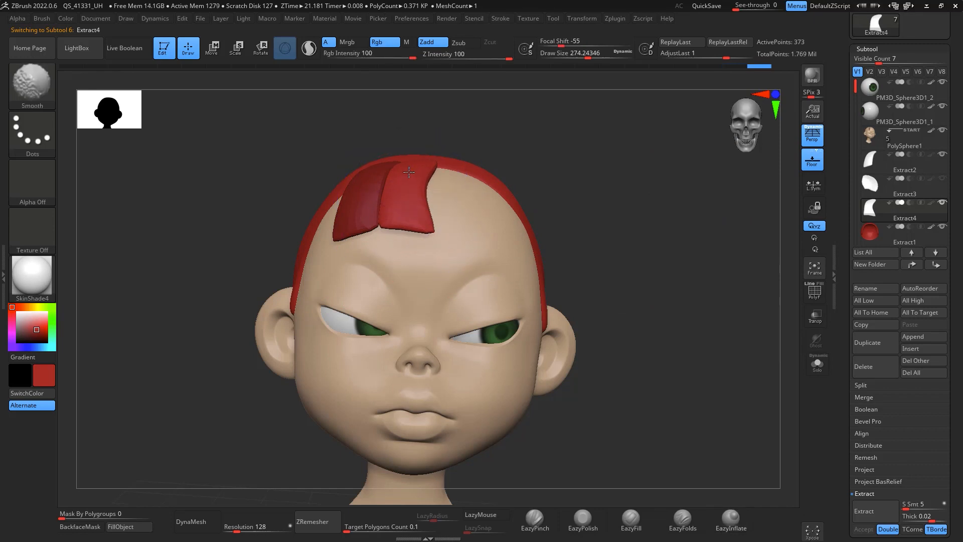
shift+drag(650, 189, 735, 355)
click(942, 179)
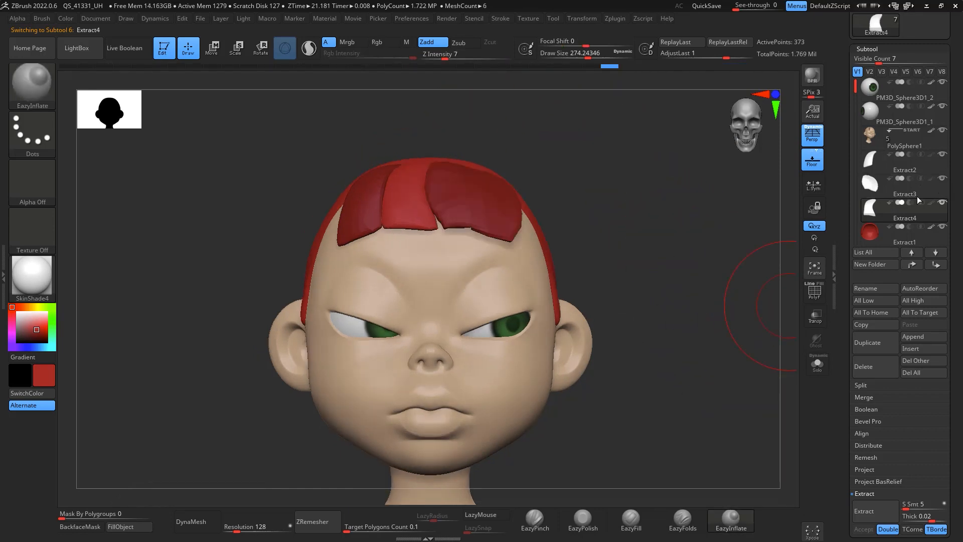
alt+click(464, 193)
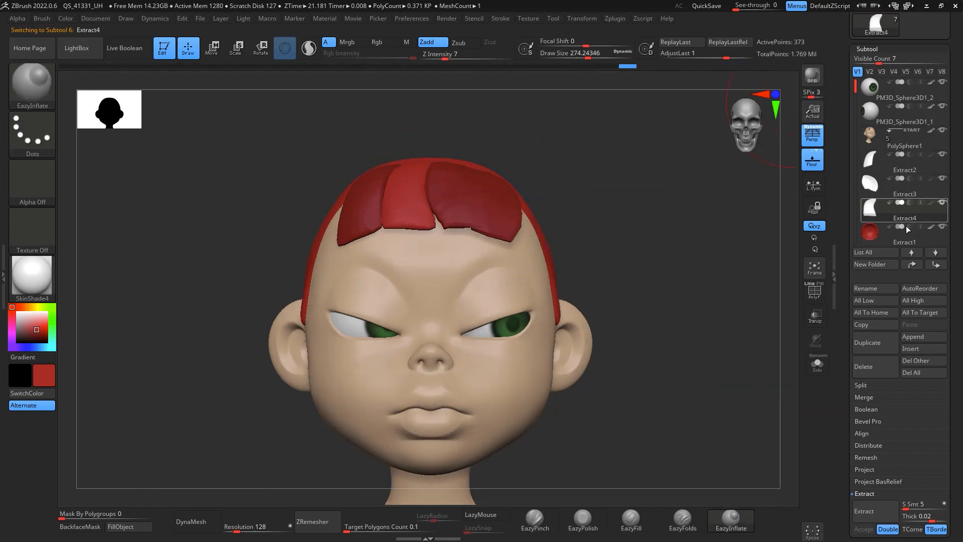
drag(619, 187, 626, 209)
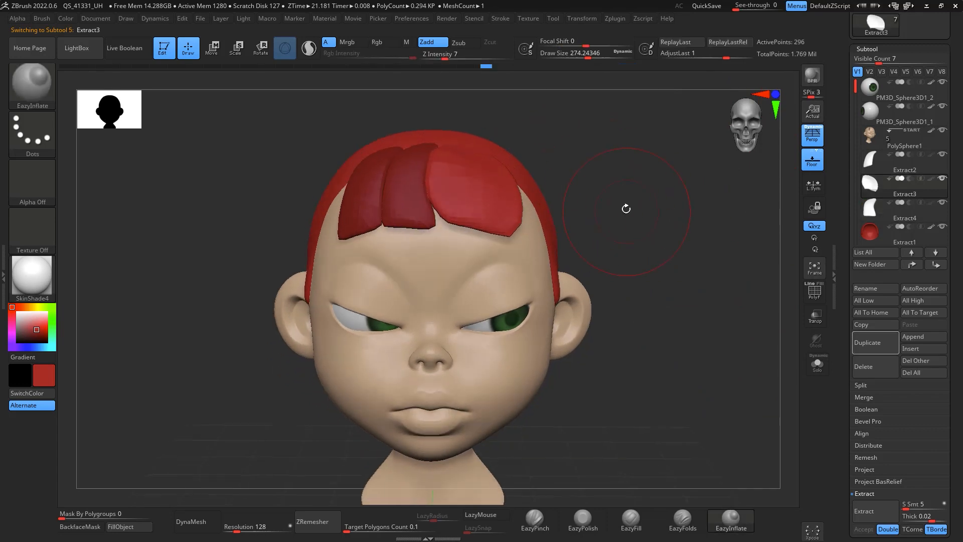
Step: Adjust the third hair piece's lower edge with the Move brush at about 80 draw size
key(b)
key(m)
key(v)
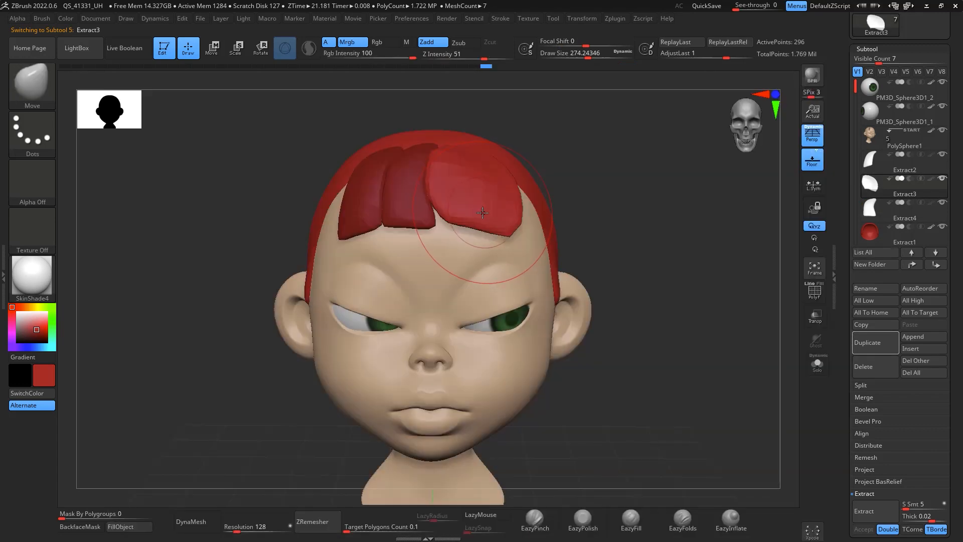
key(space)
mouse_move(489, 213)
mouse_down()
mouse_move(445, 227)
mouse_move(453, 227)
mouse_up()
key(space)
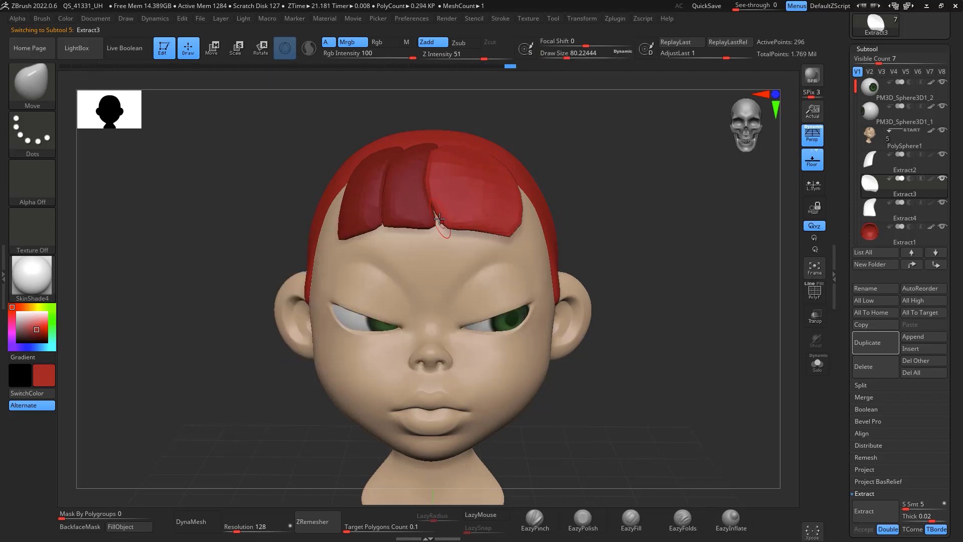
drag(516, 232, 516, 231)
mouse_move(645, 185)
mouse_down()
mouse_move(679, 226)
mouse_move(699, 216)
mouse_move(727, 222)
mouse_move(719, 223)
mouse_move(746, 197)
mouse_up()
click(731, 520)
key(space)
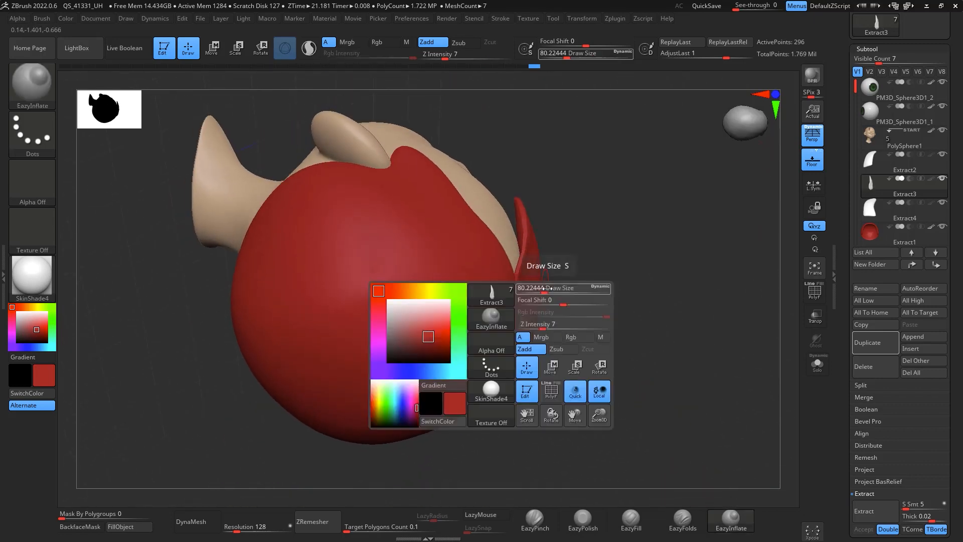
drag(547, 290, 558, 289)
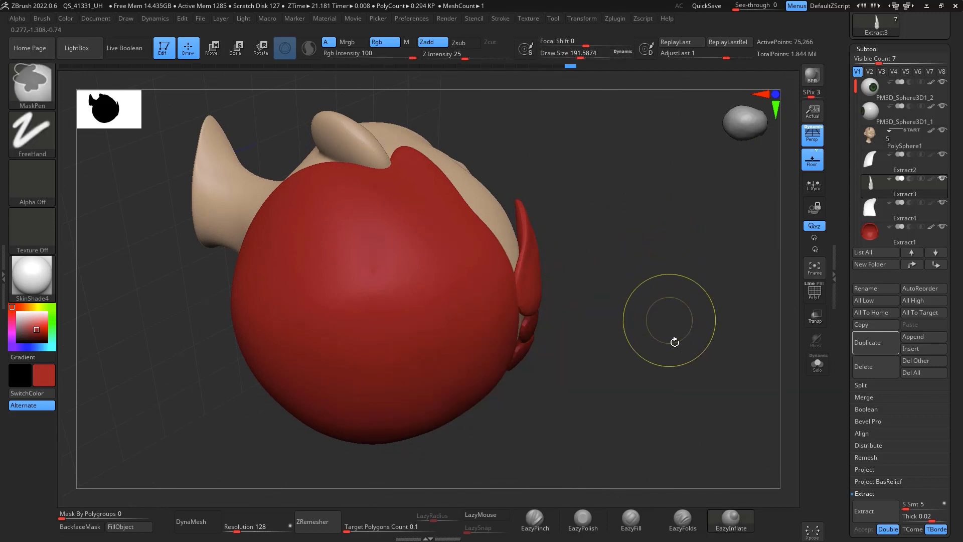
drag(675, 340, 712, 279)
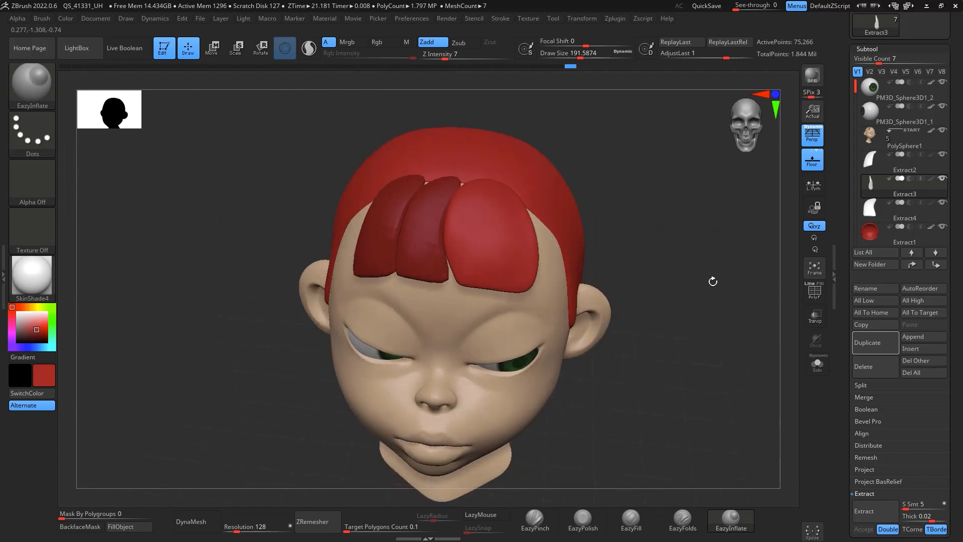
Step: Carve a strand groove along a hair piece with DamStandard at about 100 draw size
key(b)
key(d)
key(s)
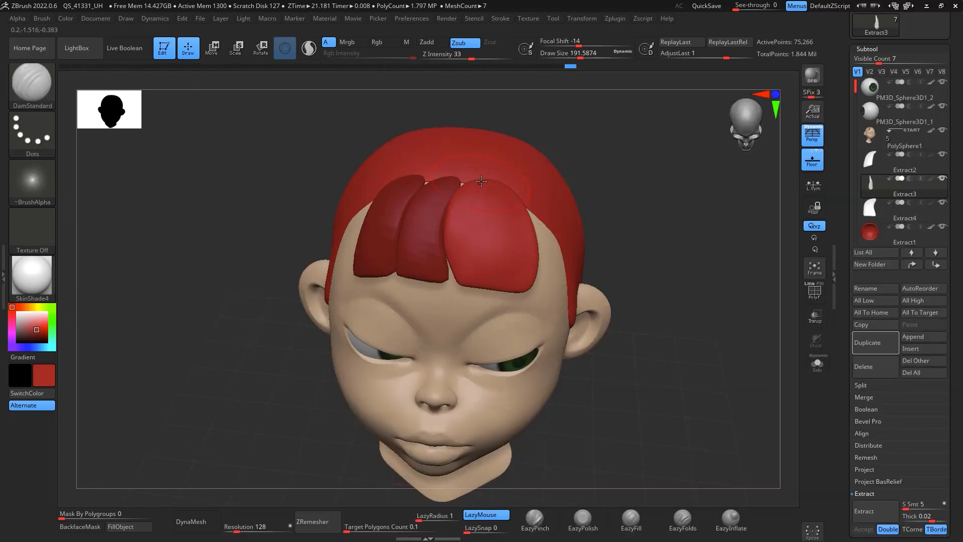
key(space)
mouse_move(481, 182)
mouse_down()
mouse_move(472, 184)
mouse_move(498, 306)
mouse_up()
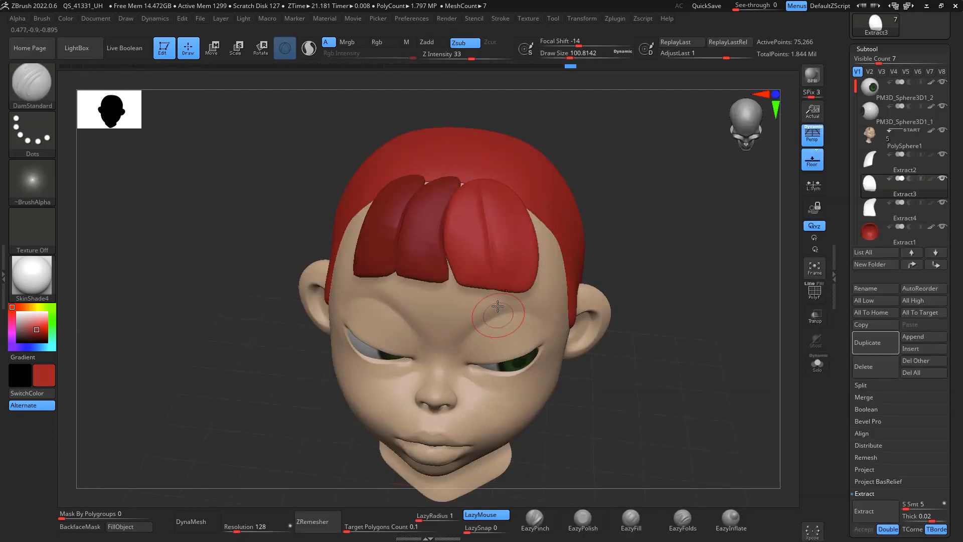
drag(662, 216, 688, 305)
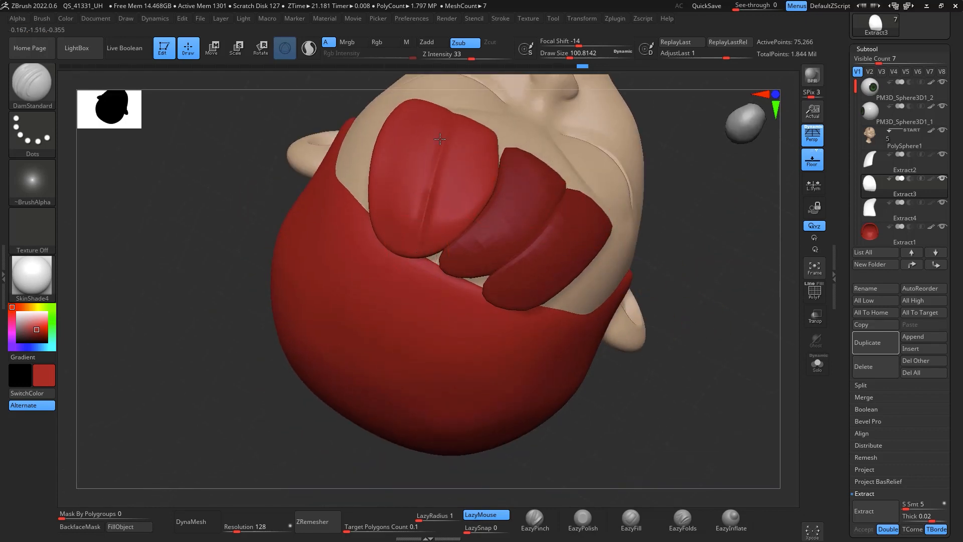
drag(440, 139, 451, 106)
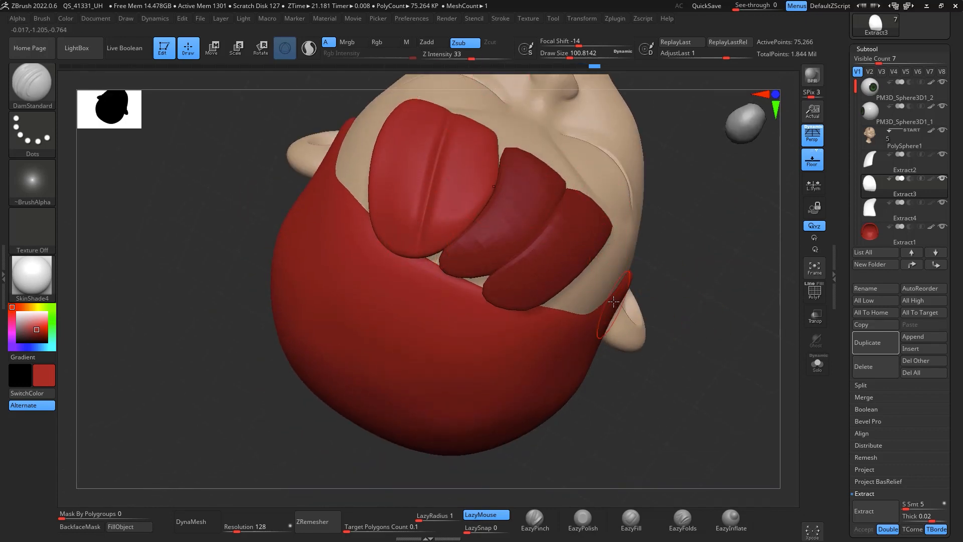
Step: Add strand volume to the hair piece with ClayBuildup at about 104 draw size
key(b)
key(c)
key(b)
key(space)
drag(479, 187, 476, 171)
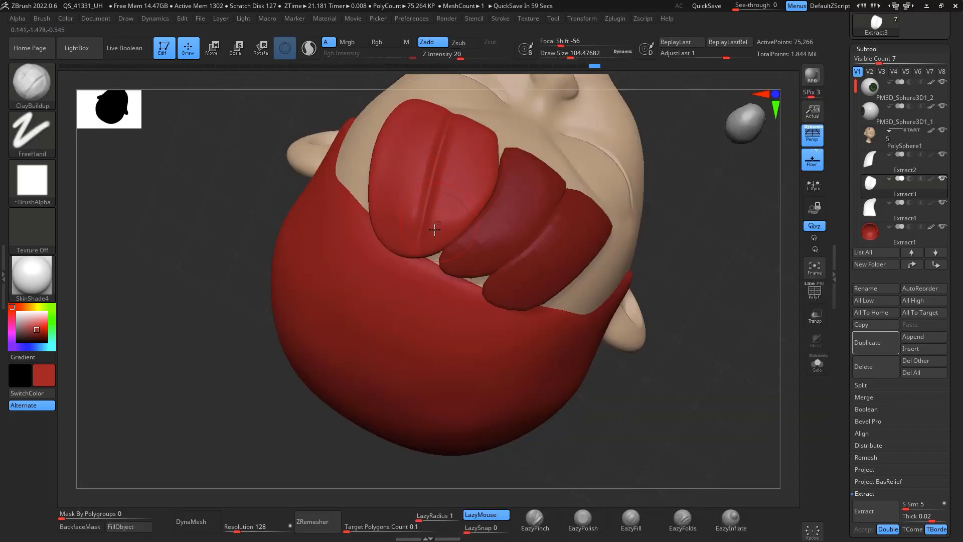
drag(485, 119, 467, 185)
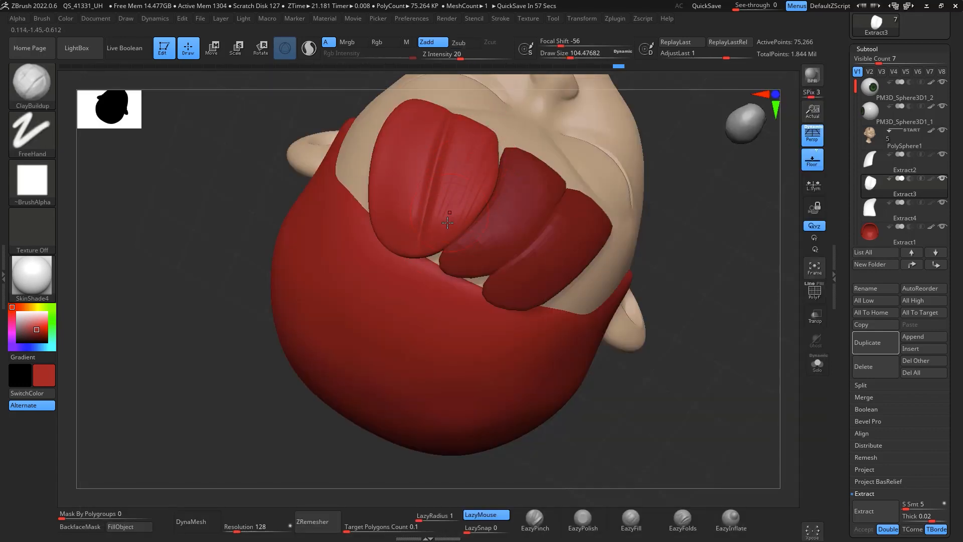
mouse_move(485, 113)
shift+mouse_down()
mouse_move(458, 198)
mouse_move(488, 143)
mouse_move(459, 150)
shift+mouse_up()
Step: Build up more strand volume along the forelocks from below with ClayBuildup
mouse_move(688, 214)
mouse_down()
mouse_move(709, 231)
mouse_move(700, 271)
mouse_up()
drag(412, 199, 397, 222)
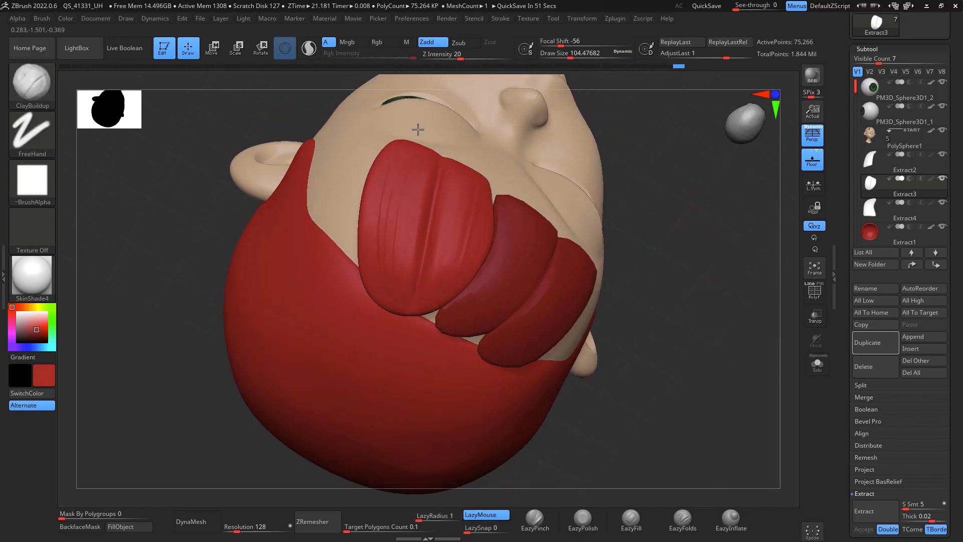
mouse_move(407, 134)
mouse_down()
mouse_move(381, 294)
mouse_move(394, 294)
mouse_up()
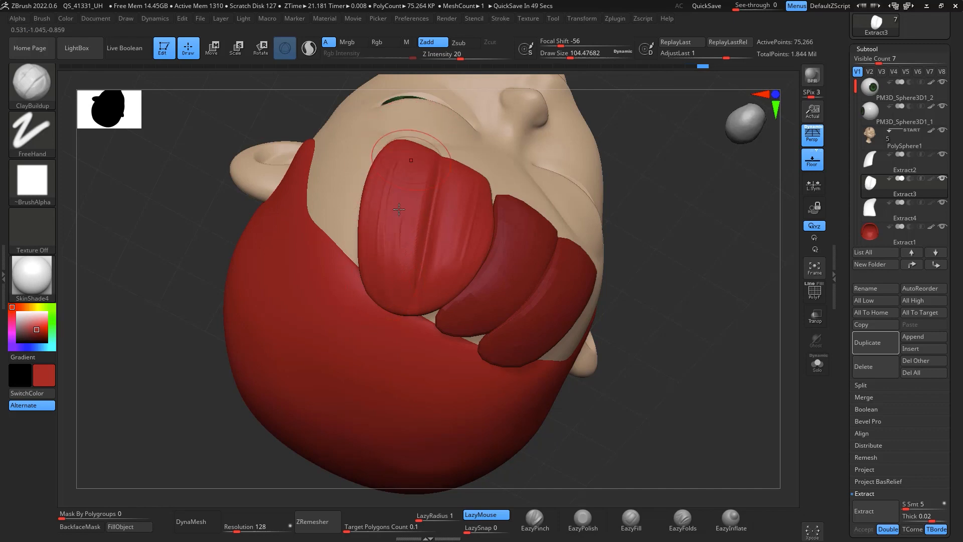
shift+drag(411, 147, 402, 298)
drag(703, 281, 719, 225)
alt+drag(688, 347, 736, 180)
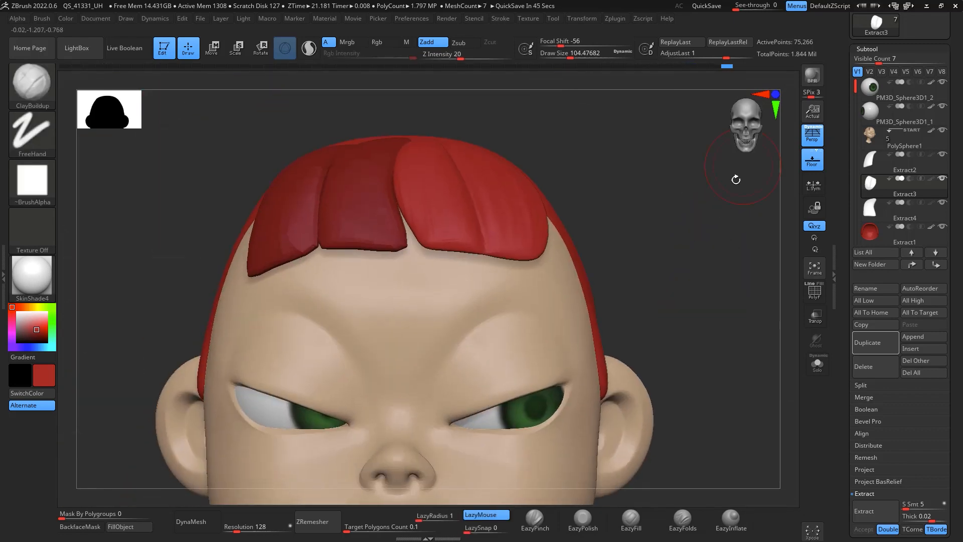
mouse_move(713, 230)
mouse_down()
mouse_move(721, 230)
mouse_move(711, 251)
mouse_up()
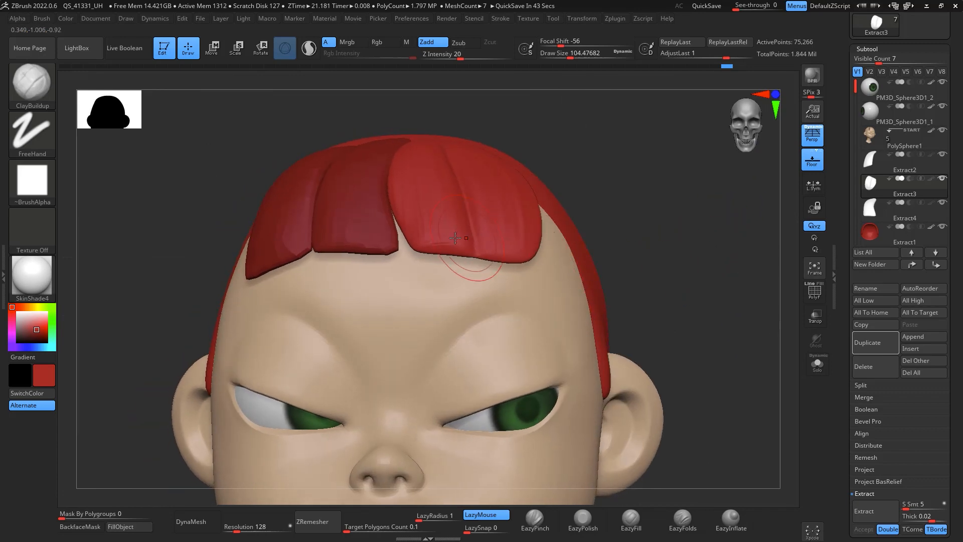
Step: Smooth the centre of the third hair piece with DamStandard at about 51 draw size, and select the Extract2 piece
key(b)
key(d)
key(s)
key(space)
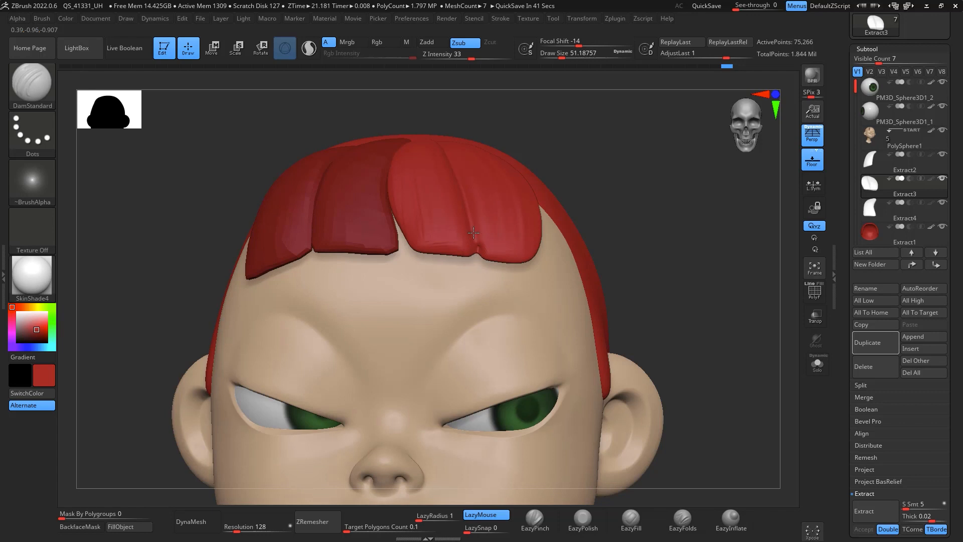
key(shift)
mouse_move(470, 220)
shift+mouse_down()
mouse_move(466, 203)
mouse_move(485, 291)
shift+mouse_up()
key(shift)
drag(633, 226, 721, 332)
click(890, 171)
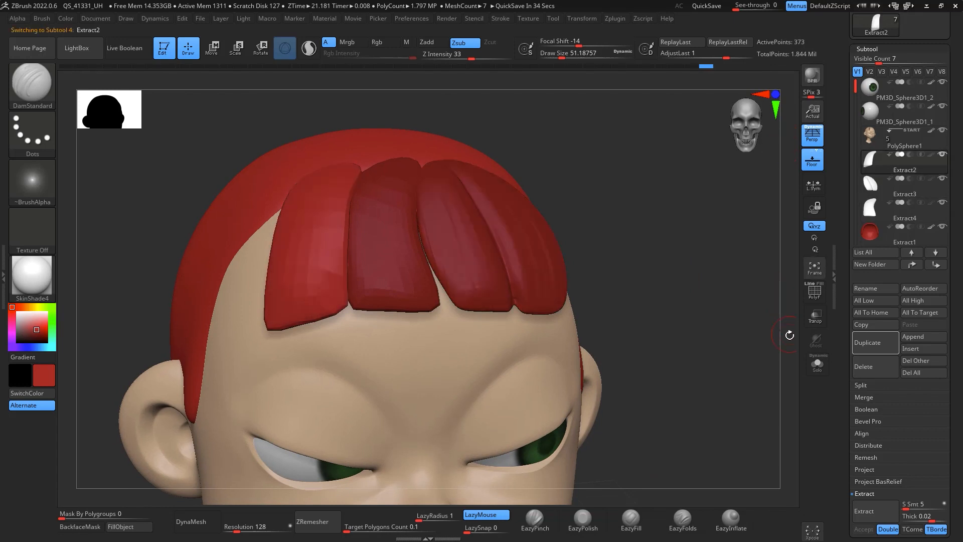
Step: Switch the Extract2 hair piece to its highest subdivision level, SDiv 4
drag(778, 349, 780, 293)
key(ctrl+d)
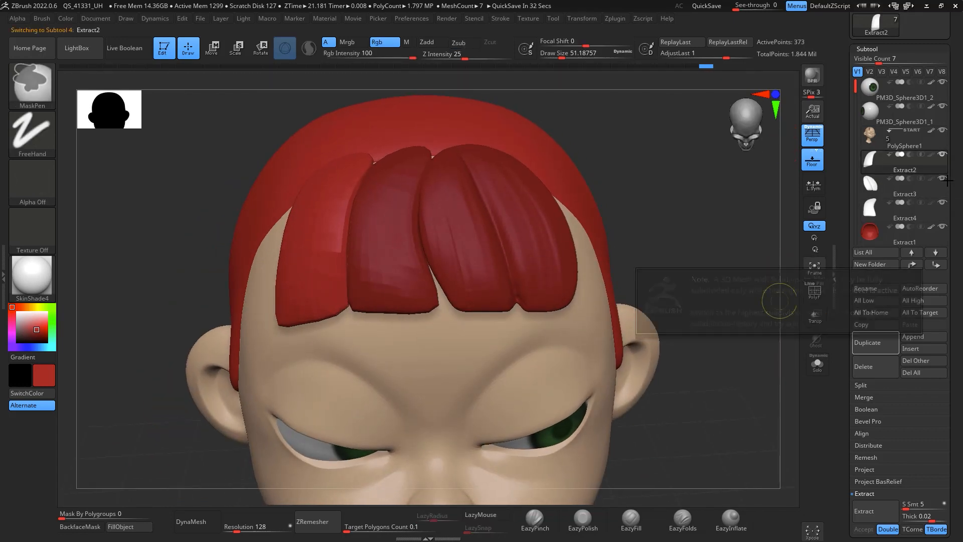
drag(957, 396, 957, 299)
click(876, 450)
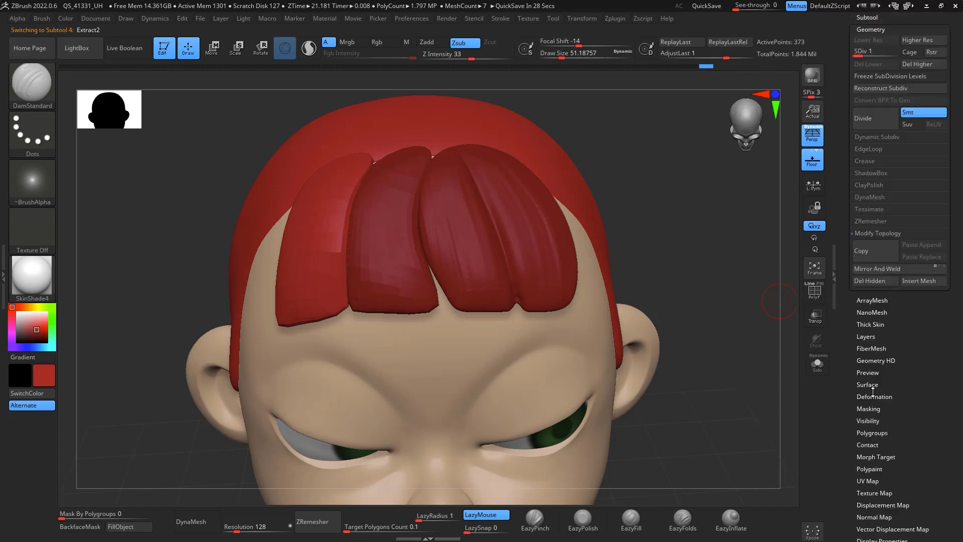
drag(873, 53, 905, 54)
Step: Build up strand volume on the left forelock with ClayBuildup and smooth it
drag(699, 247, 729, 277)
drag(659, 256, 626, 263)
key(b)
key(c)
key(b)
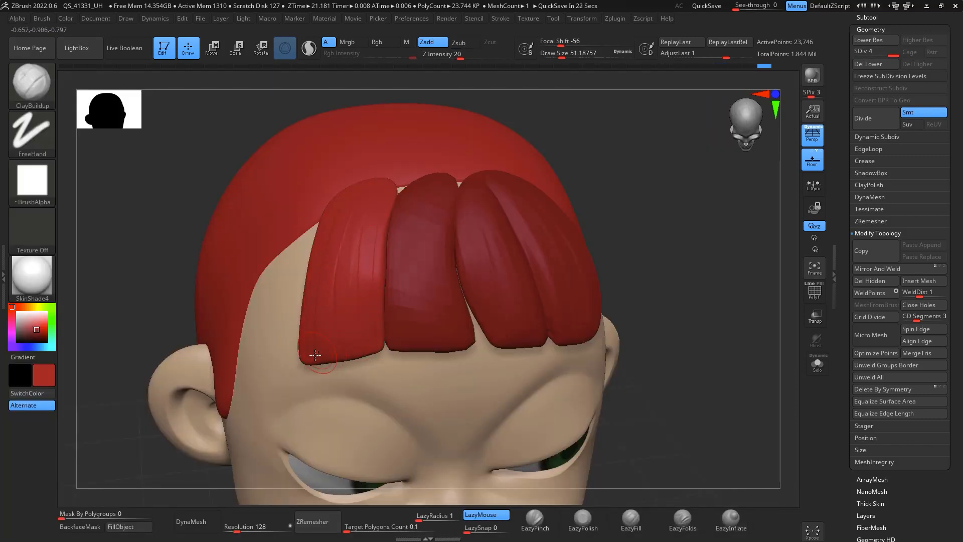
drag(315, 355, 306, 350)
drag(375, 339, 375, 228)
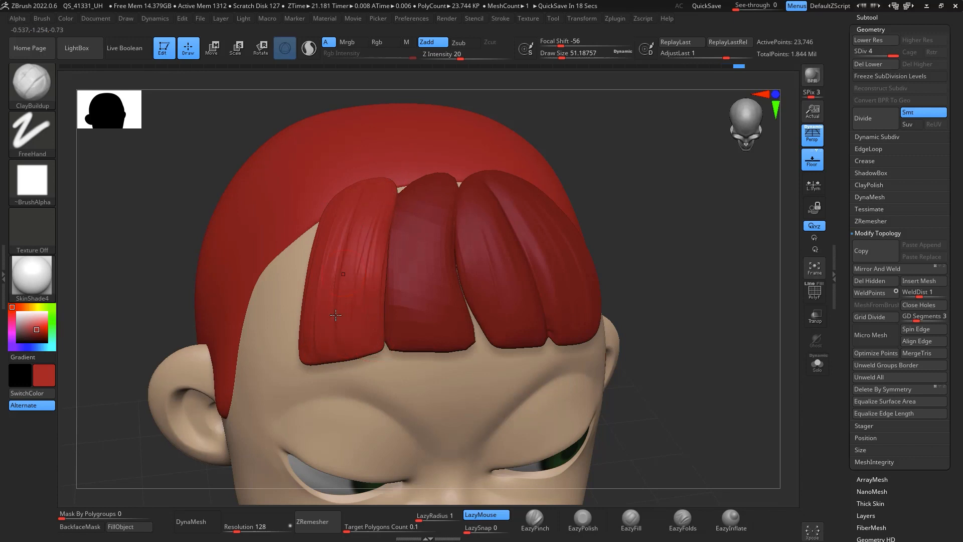
key(shift)
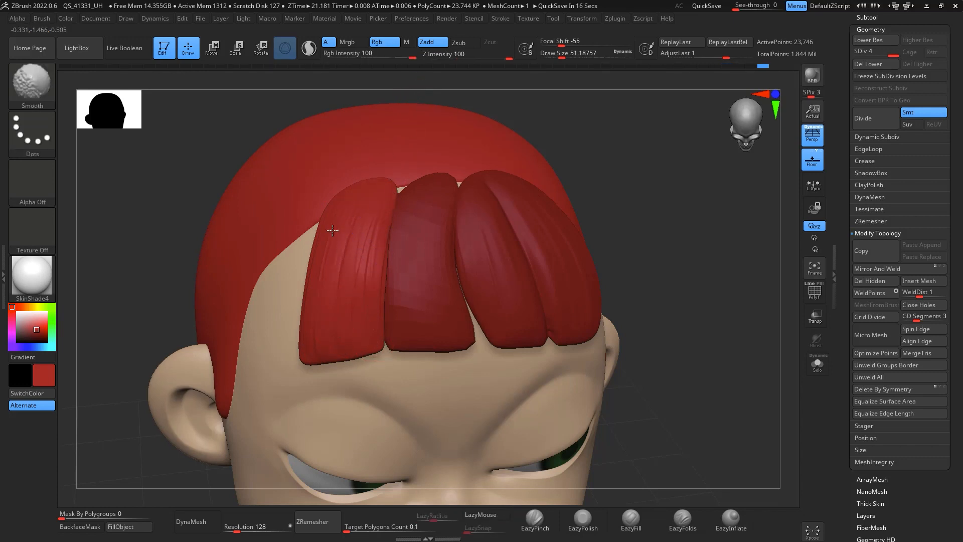
mouse_move(687, 295)
mouse_down()
mouse_move(677, 271)
mouse_move(712, 222)
mouse_up()
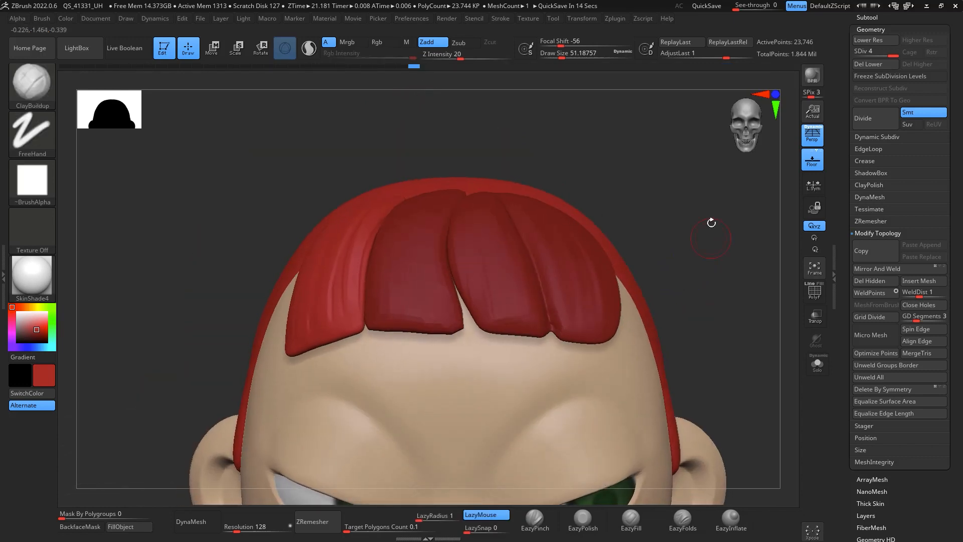
Step: Select the Extract4 hair piece and switch it to its highest subdivision level
click(867, 17)
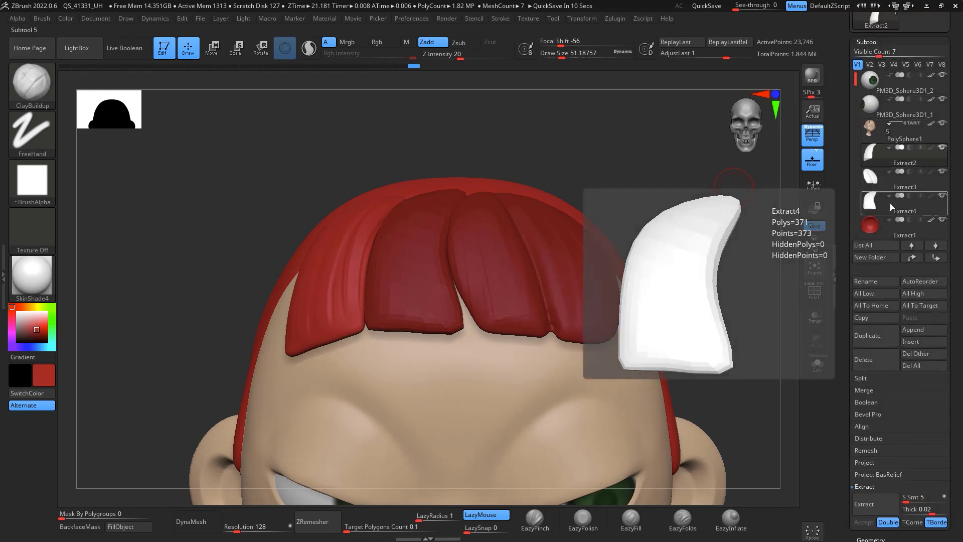
click(891, 204)
key(ctrl)
key(ctrl+d)
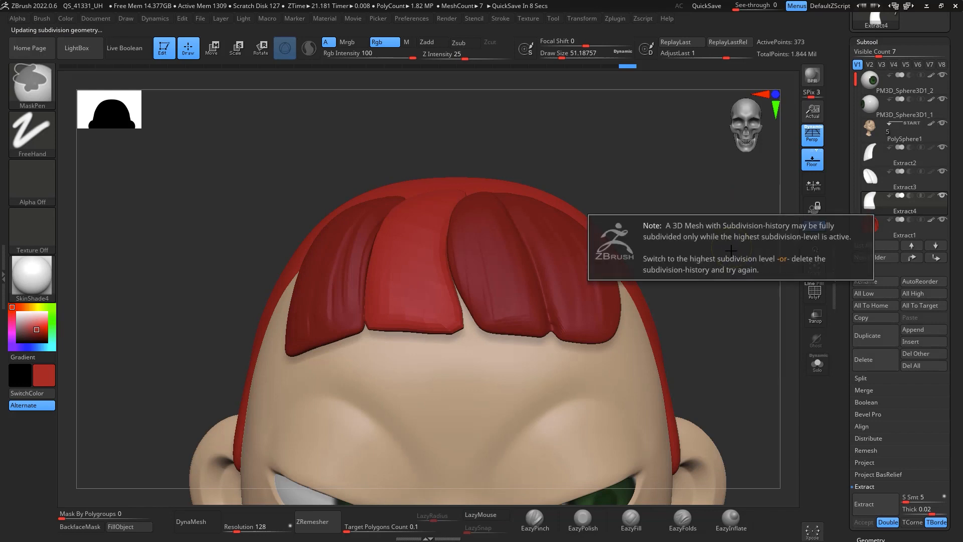
drag(953, 286, 924, 200)
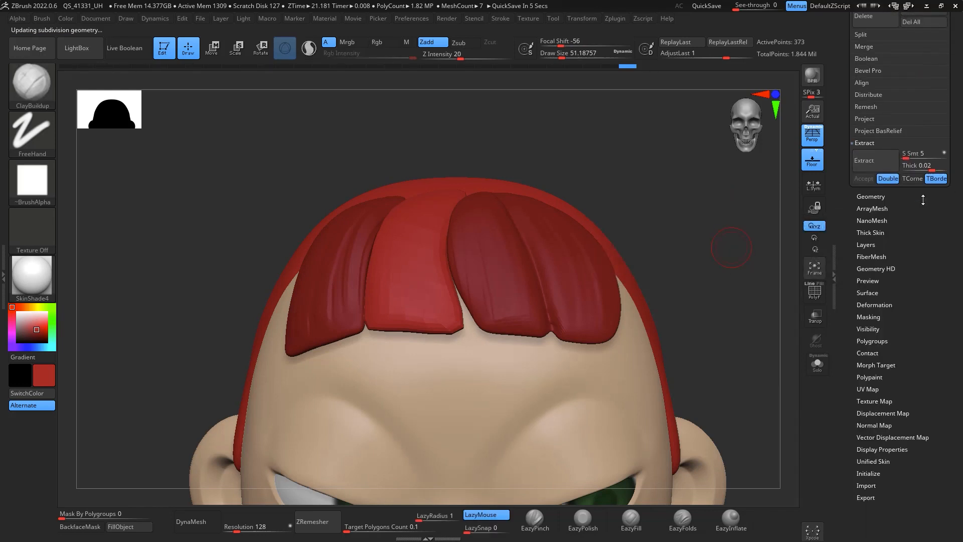
click(877, 197)
drag(860, 55, 900, 54)
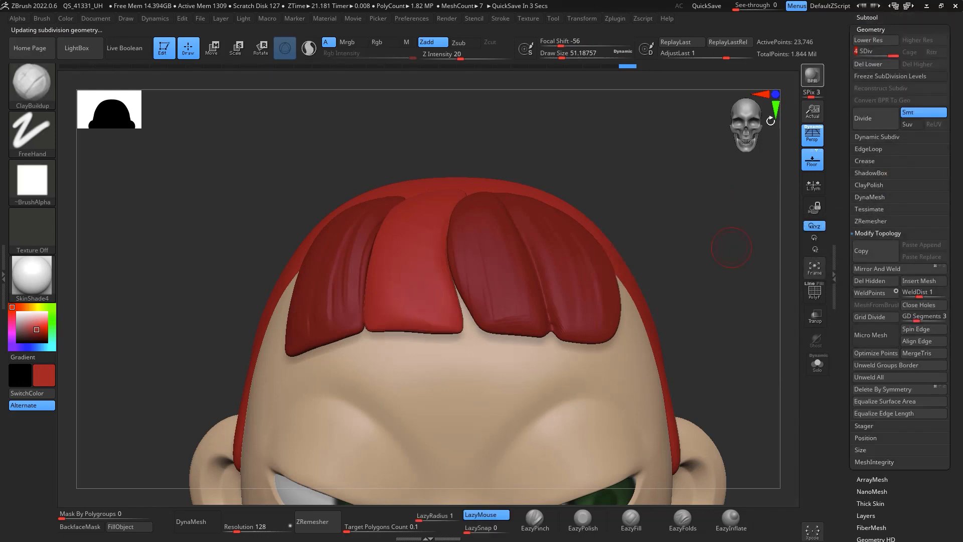
Step: Carve strand grooves down the middle forelock with DamStandard
drag(705, 193, 676, 218)
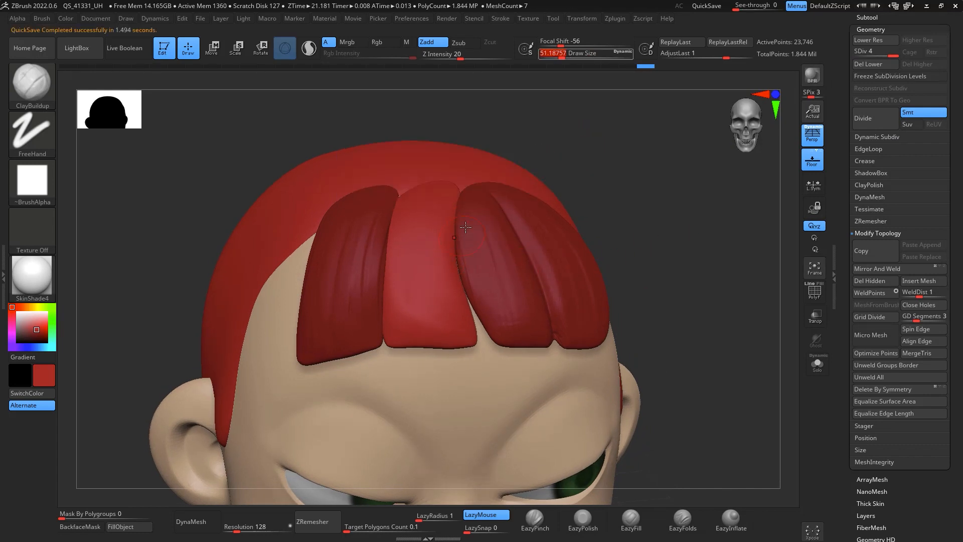
key(b)
key(d)
key(s)
mouse_move(585, 146)
mouse_down()
mouse_move(588, 161)
mouse_move(566, 155)
mouse_up()
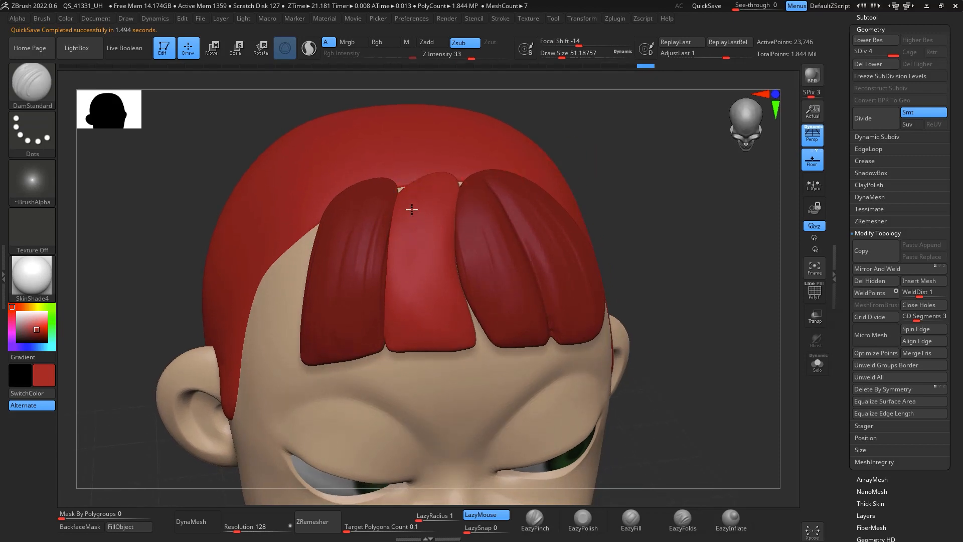
drag(412, 209, 405, 314)
drag(405, 269, 419, 351)
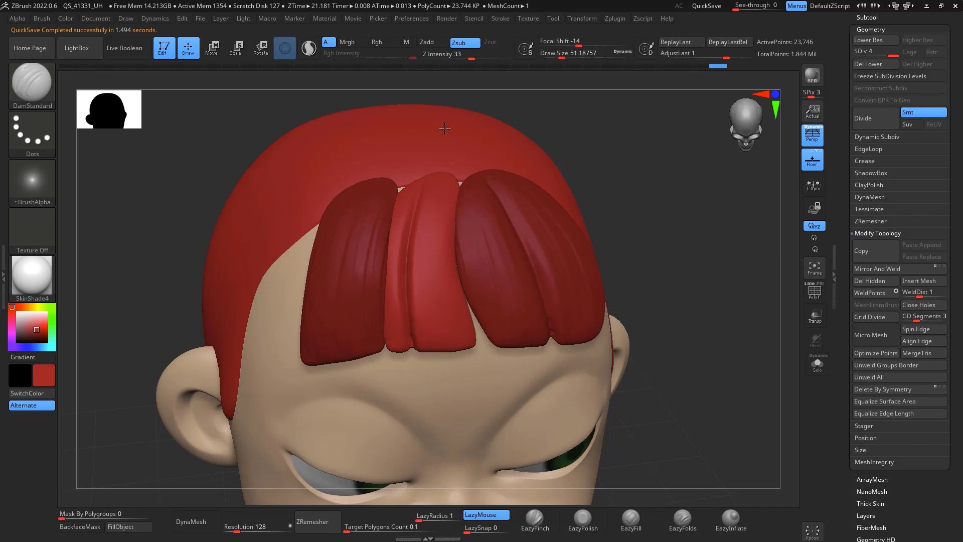
shift+drag(427, 194, 412, 332)
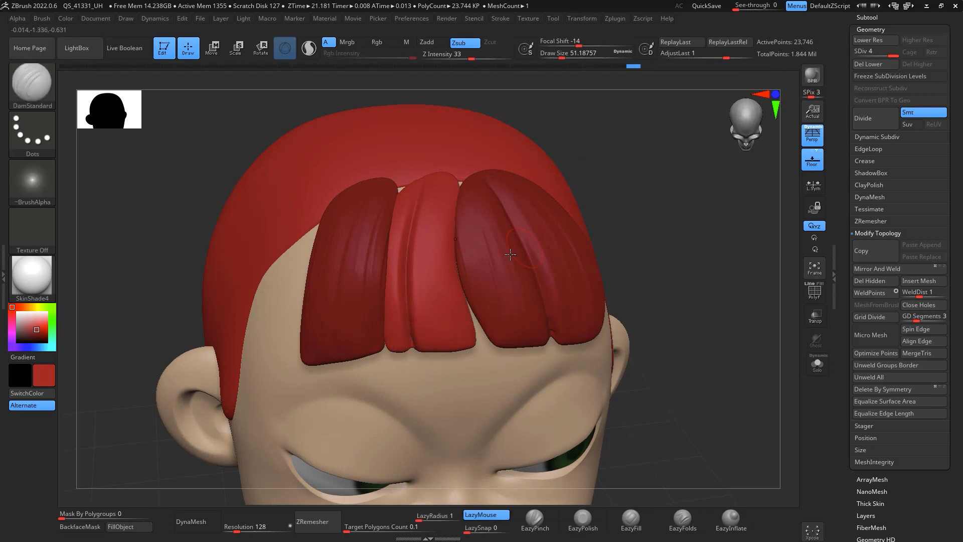
drag(422, 261, 441, 354)
drag(425, 196, 457, 368)
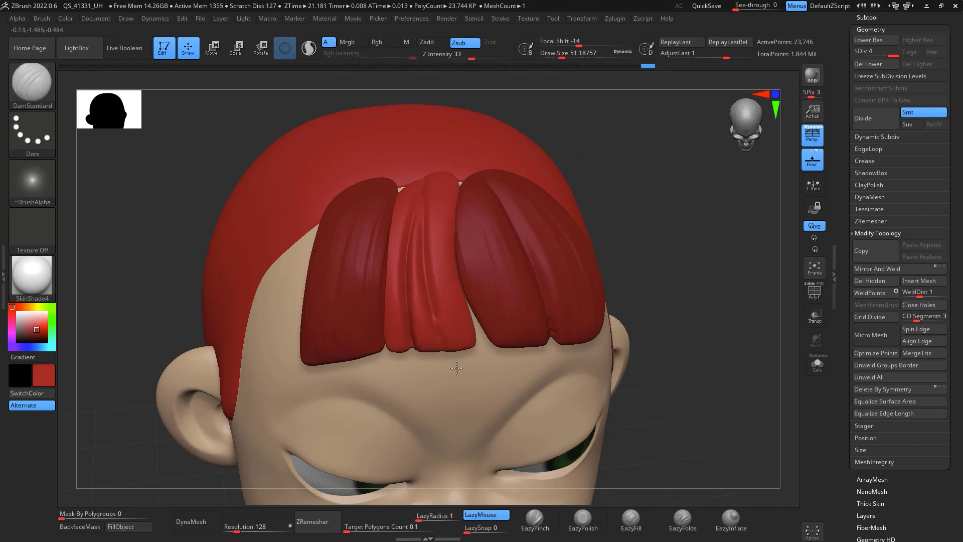
Step: Add strand volume along the middle forelock with ClayBuildup at about 62 draw size, then smooth it
drag(591, 213, 655, 160)
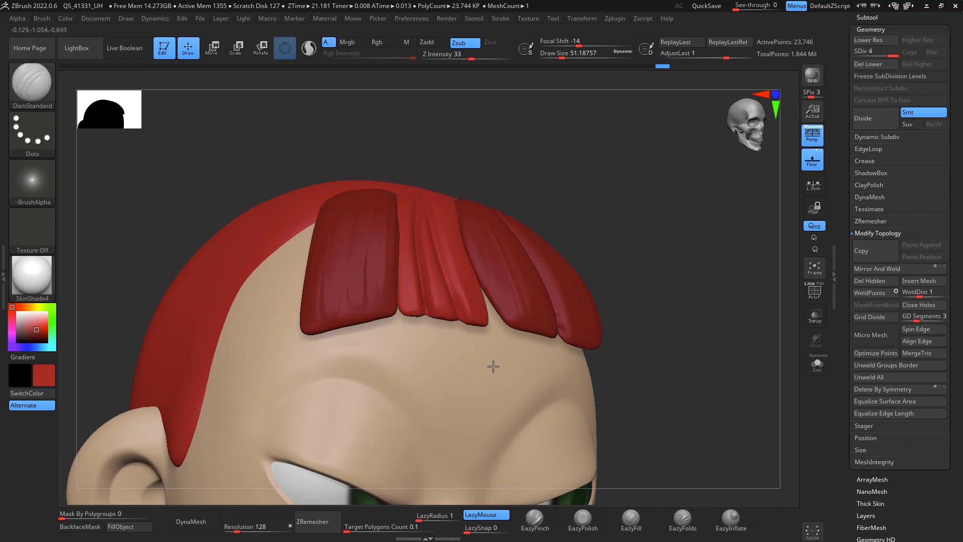
drag(493, 366, 454, 266)
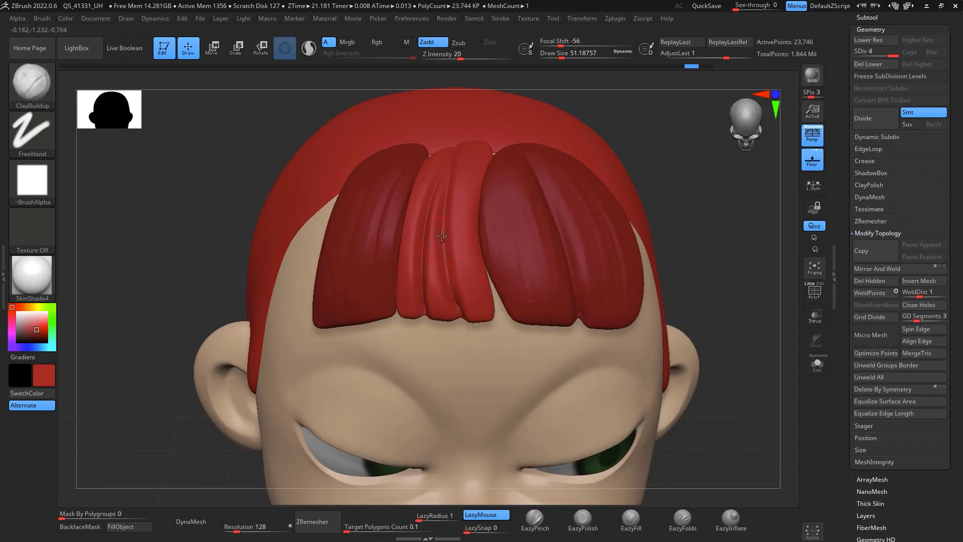
key(space)
drag(462, 271, 467, 271)
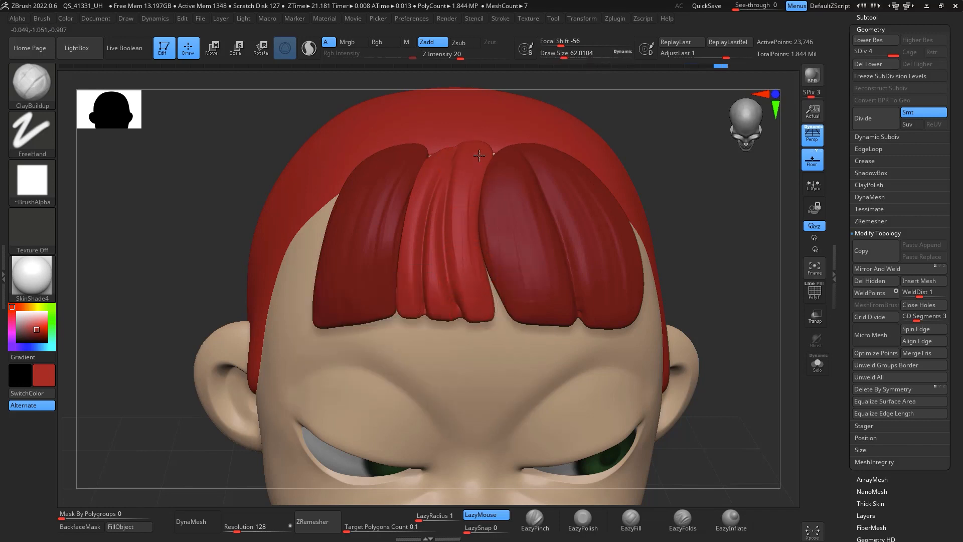
drag(472, 214, 469, 186)
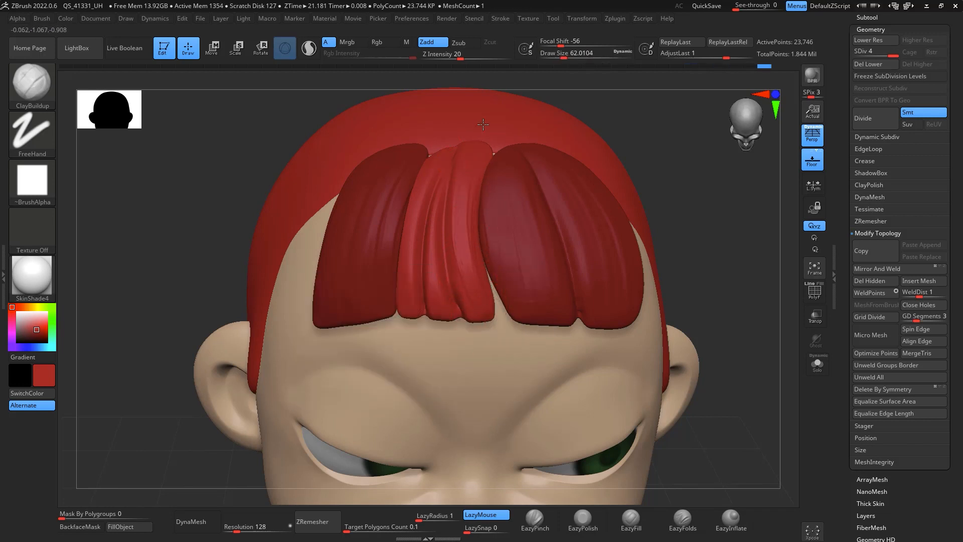
mouse_move(484, 125)
mouse_down()
mouse_move(441, 192)
mouse_move(442, 313)
mouse_up()
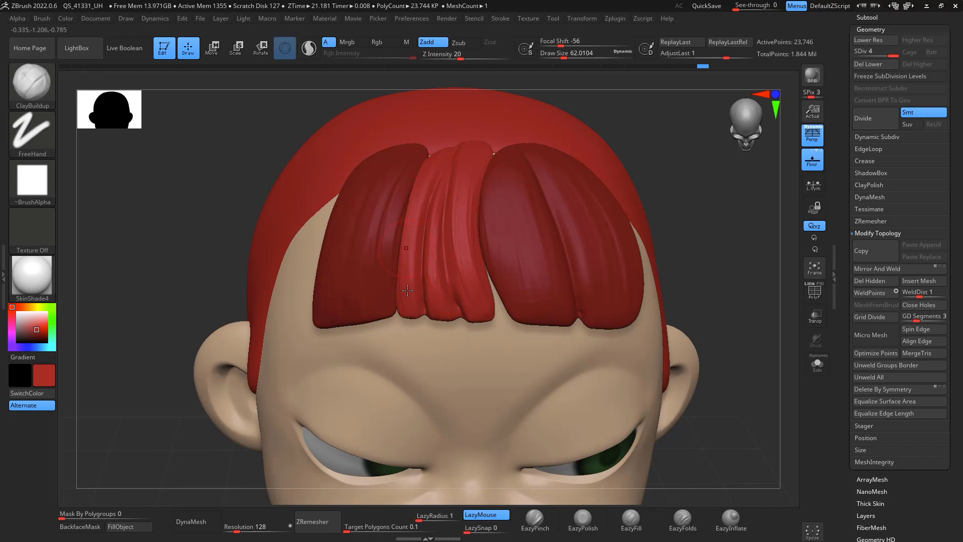
key(shift)
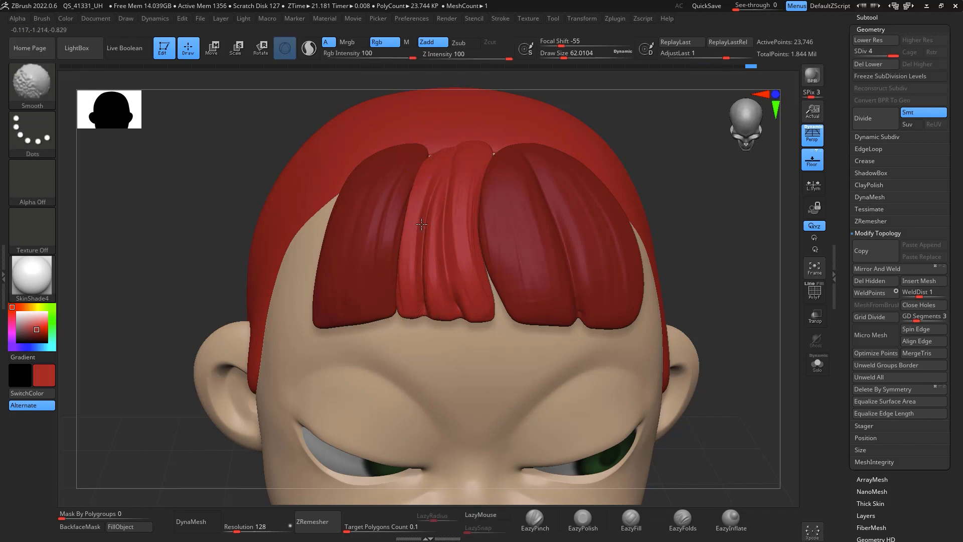
shift+drag(673, 127, 721, 151)
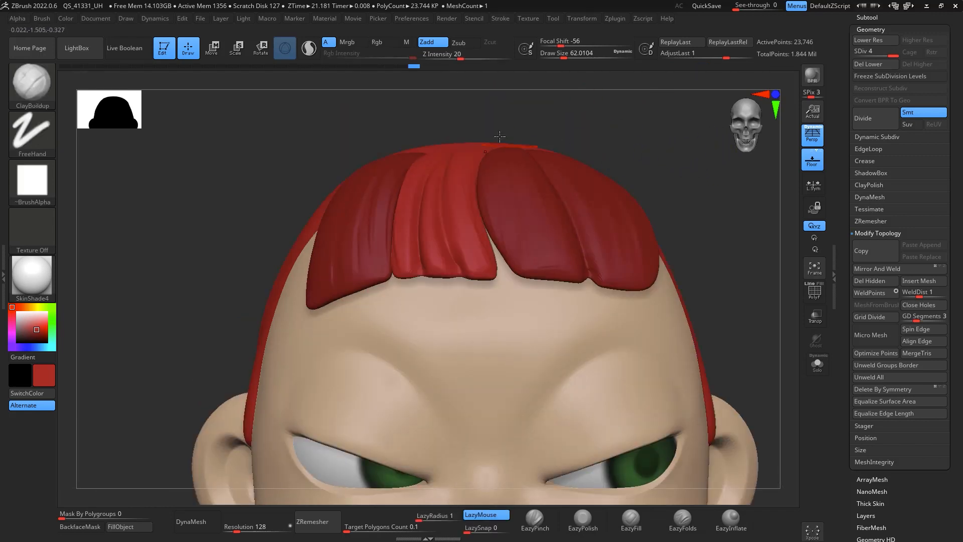
Step: Reshape the fringe tips with the Move brush at about 201 draw size
key(space)
drag(495, 147, 511, 148)
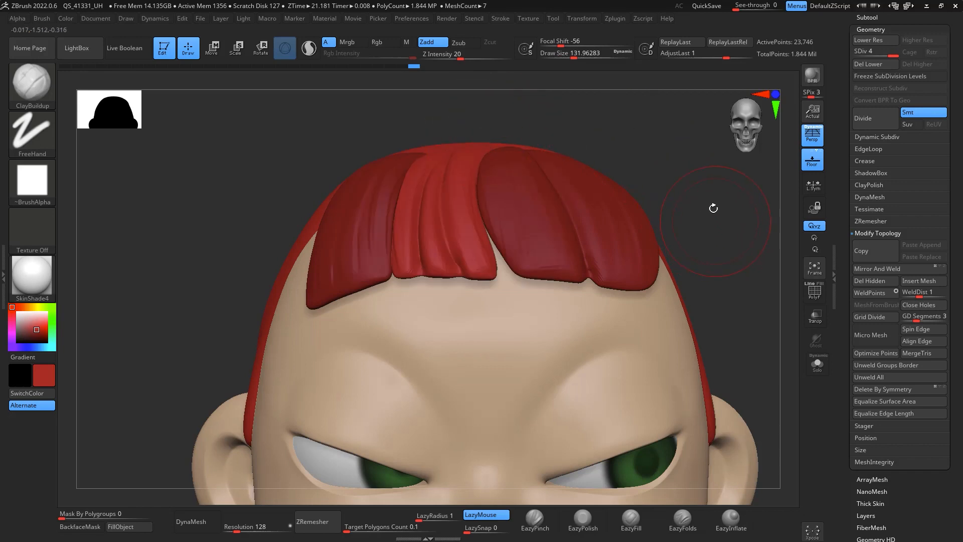
alt+drag(734, 218, 715, 226)
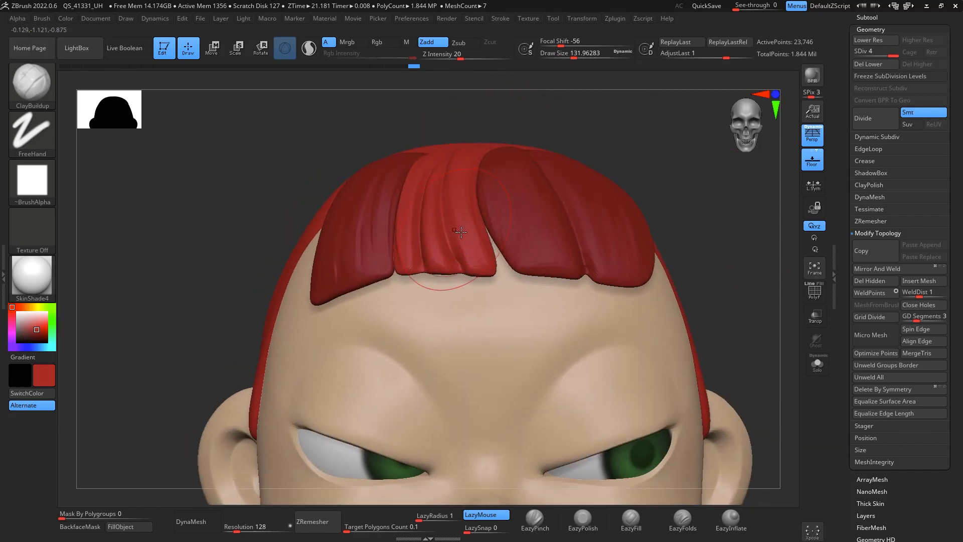
key(b)
key(m)
key(v)
key(space)
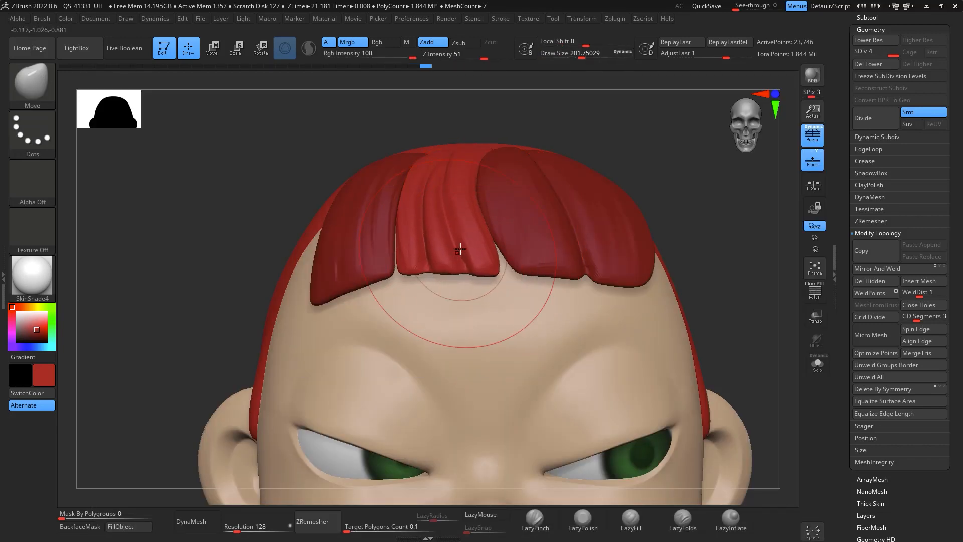
drag(448, 269, 441, 263)
drag(435, 218, 438, 229)
drag(407, 259, 426, 248)
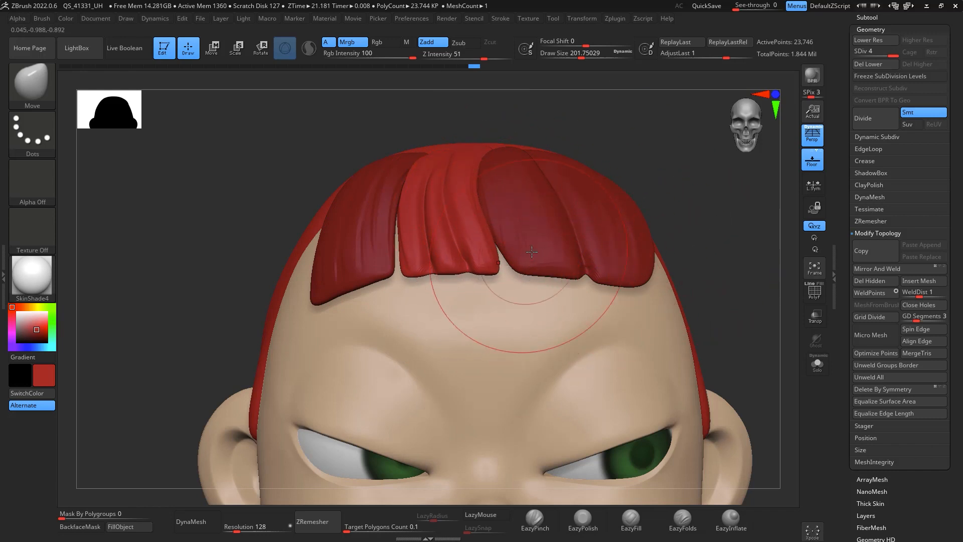
key(space)
drag(531, 251, 501, 265)
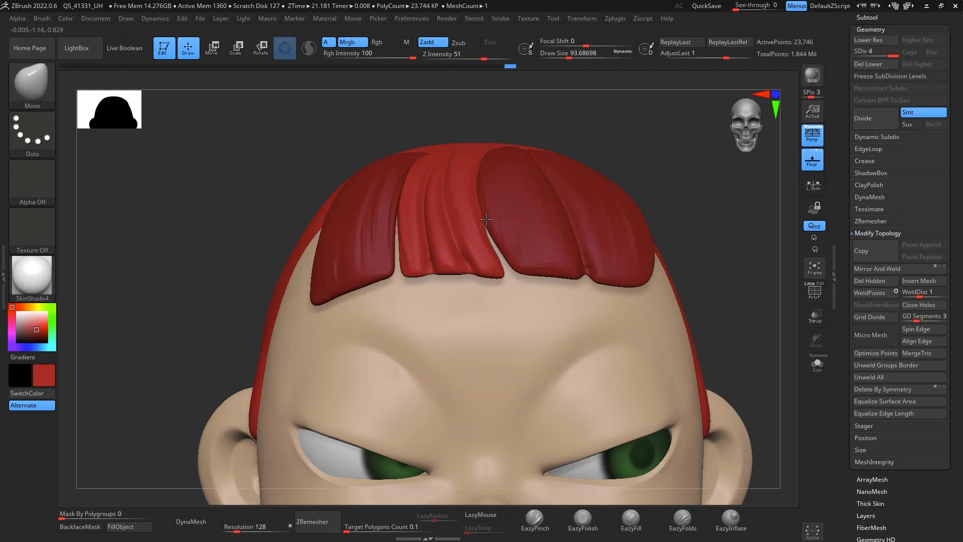
mouse_move(731, 277)
mouse_down()
mouse_move(748, 303)
mouse_move(753, 254)
mouse_move(763, 310)
mouse_up()
key(f)
mouse_move(738, 200)
mouse_down()
mouse_move(710, 222)
mouse_move(736, 336)
mouse_move(727, 320)
mouse_move(877, 84)
mouse_up()
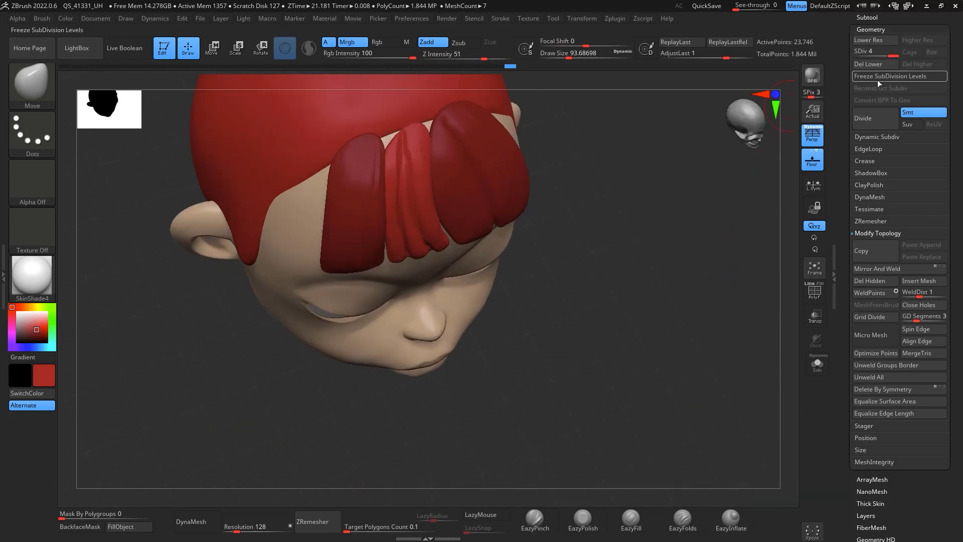
key(b)
key(m)
key(i)
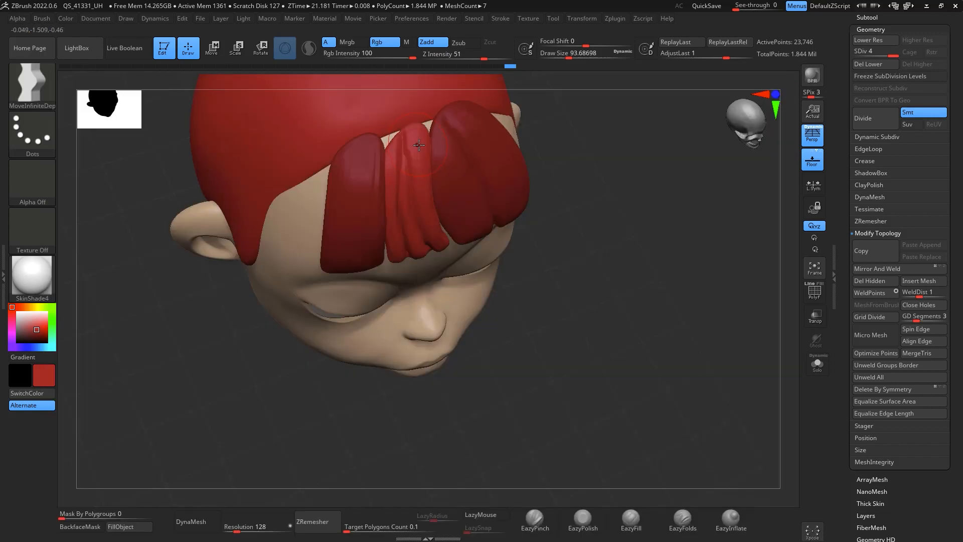
drag(908, 39, 908, 37)
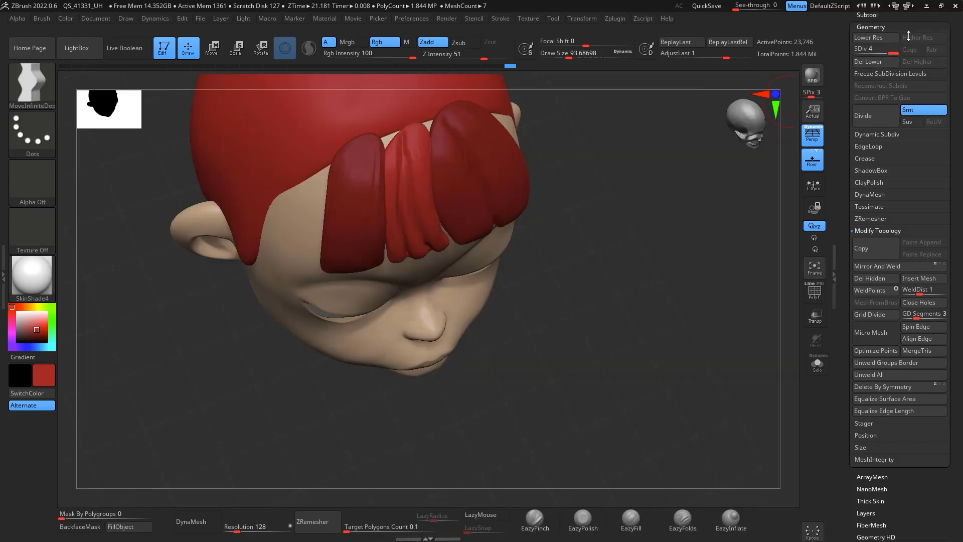
click(874, 17)
click(903, 201)
key(space)
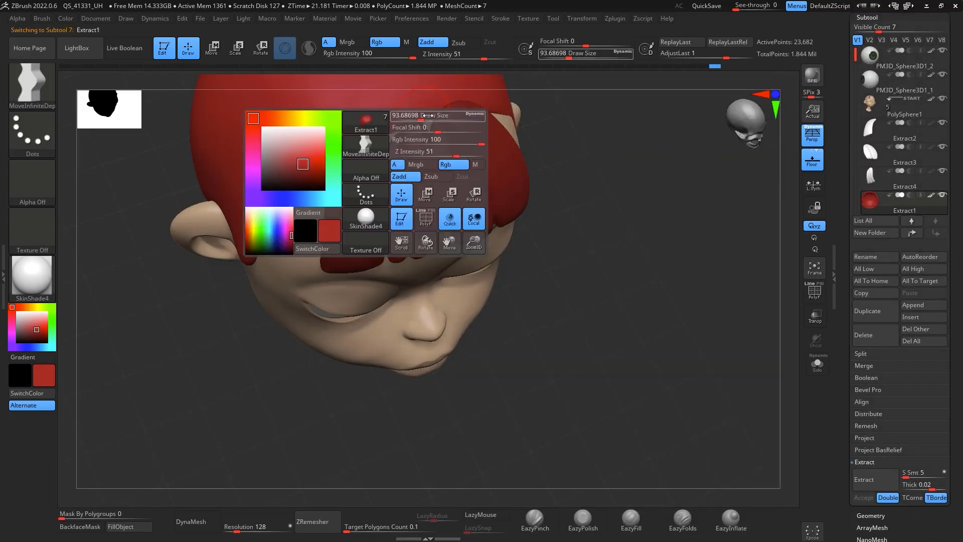
drag(427, 115, 445, 116)
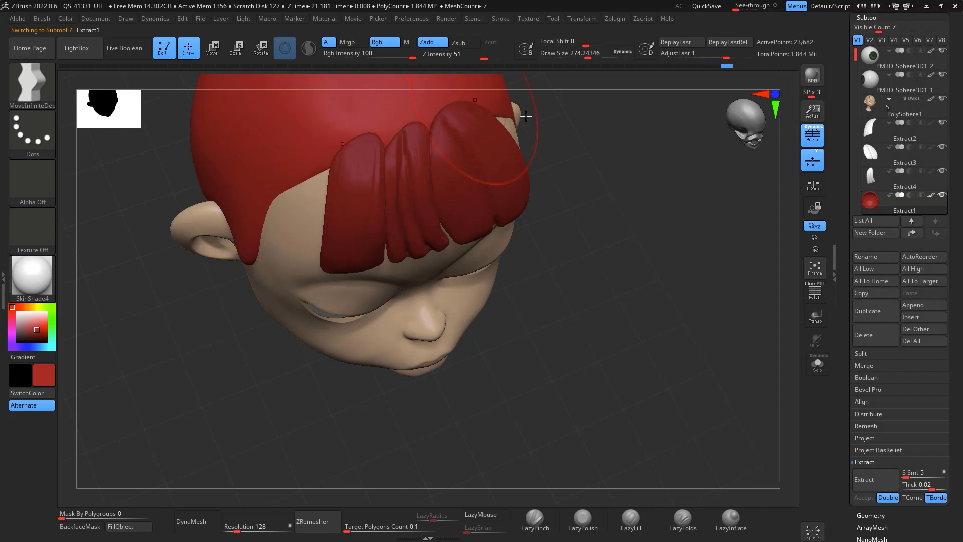
drag(645, 205, 641, 141)
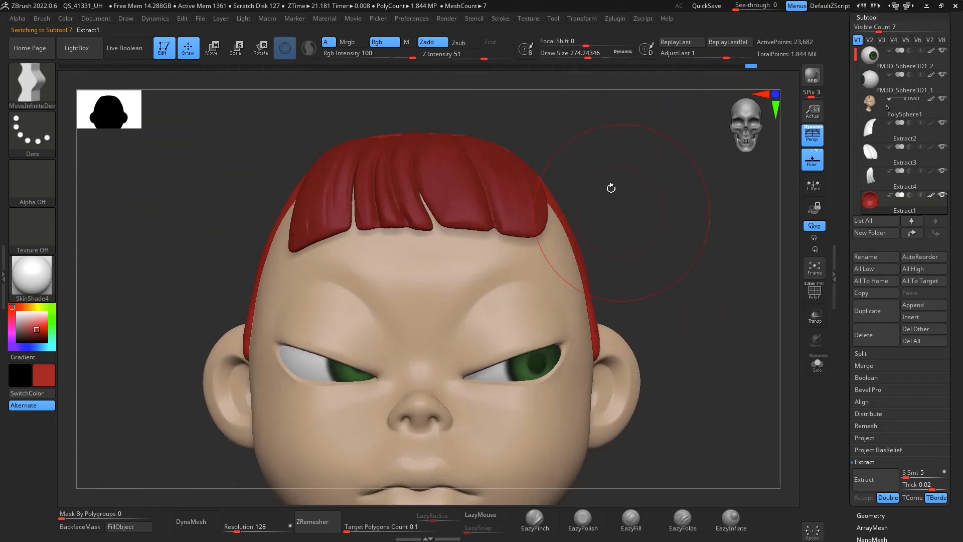
Step: Merge the Extract2 hair piece down with the hair piece below it
click(900, 130)
click(885, 367)
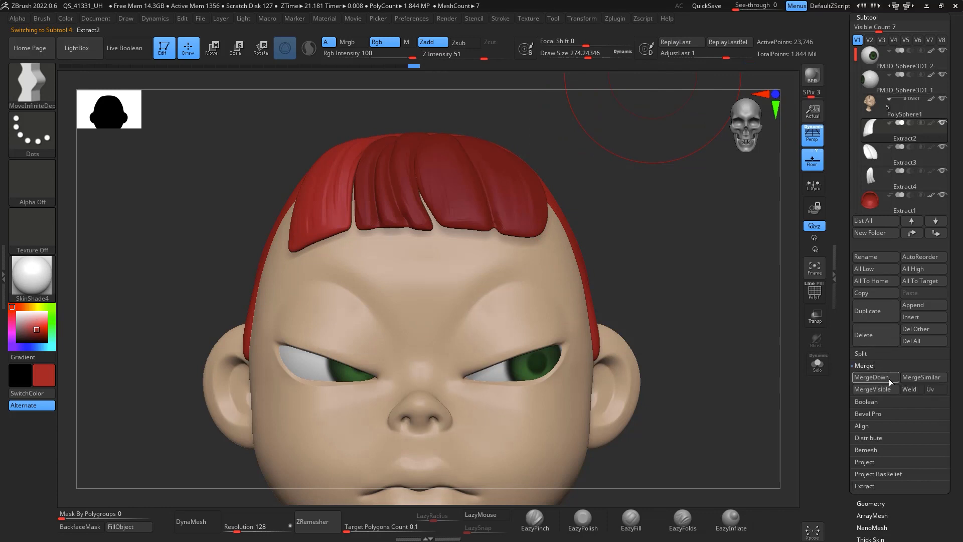
click(887, 378)
click(784, 401)
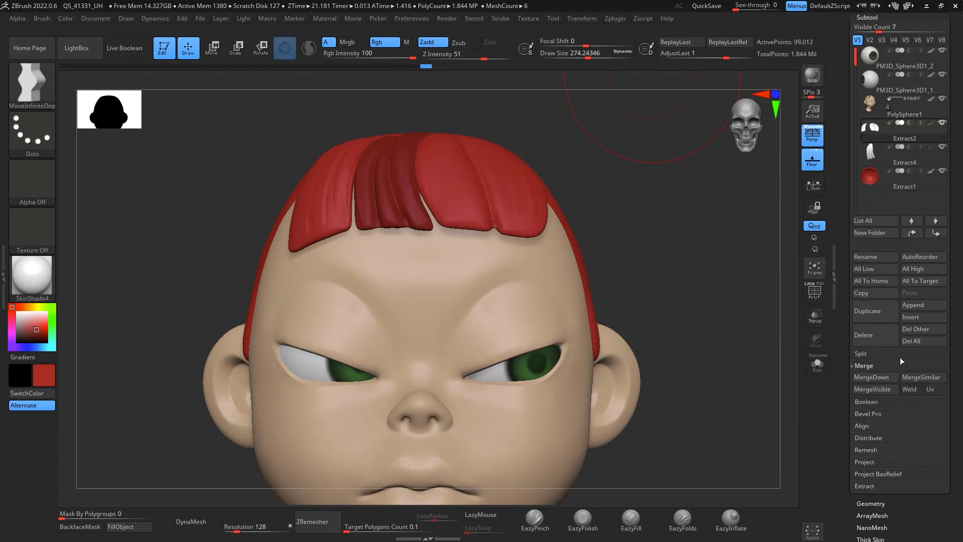
Step: Confirm merging Extract2 down into the hair piece below and raise the draw size to about 393
click(881, 379)
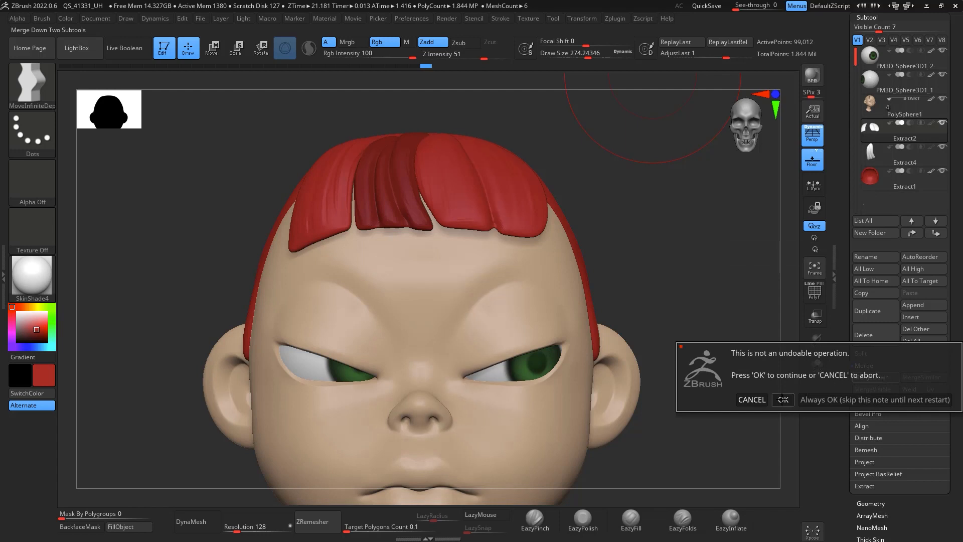
click(784, 400)
key(space)
drag(437, 139, 449, 139)
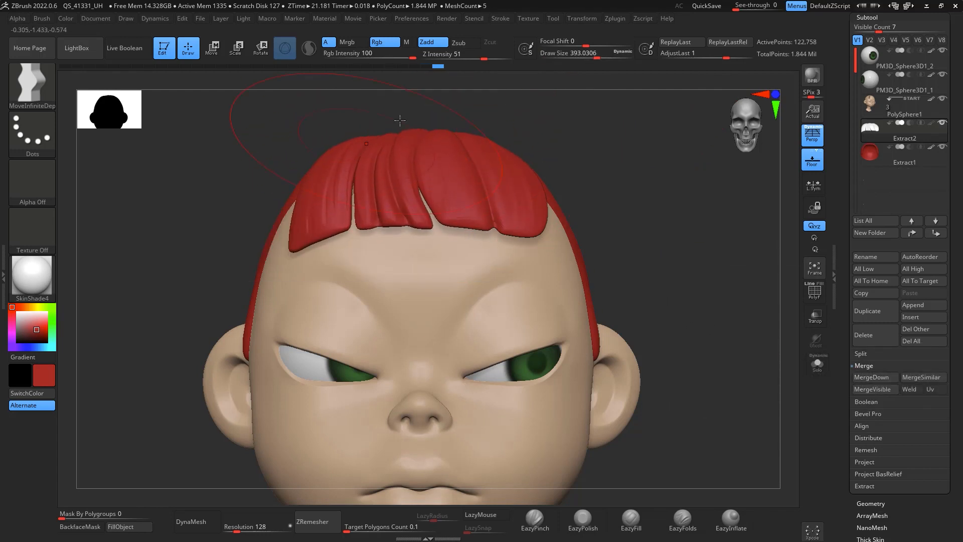
Step: Append a PM3D_Sphere3D1 subtool and select it
drag(458, 154, 455, 147)
drag(385, 174, 381, 170)
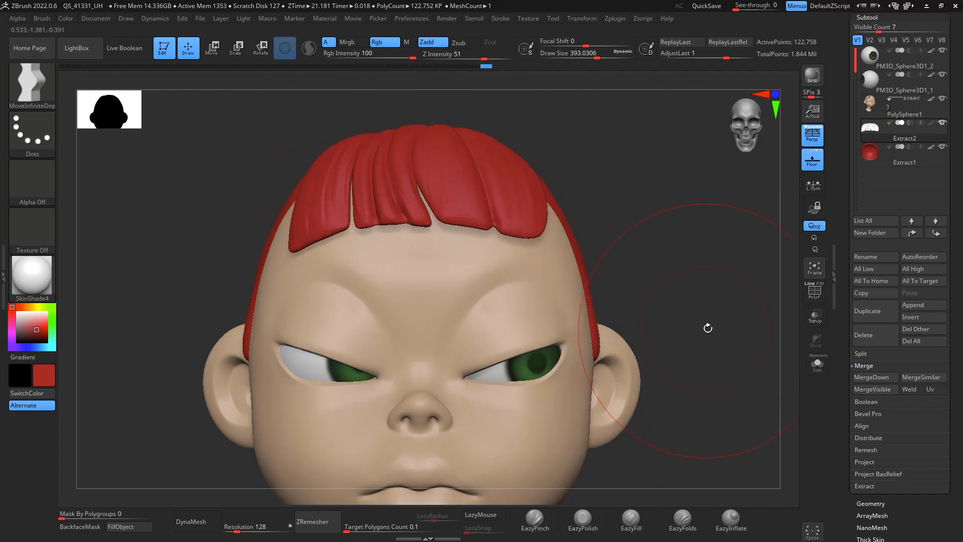
mouse_move(707, 329)
alt+mouse_down()
mouse_move(703, 281)
mouse_move(679, 231)
mouse_move(700, 266)
alt+mouse_up()
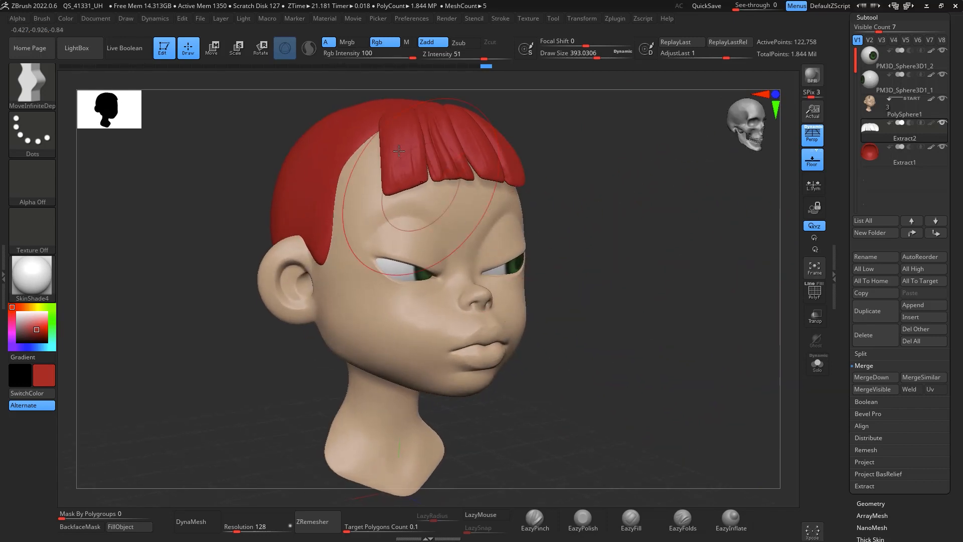
mouse_move(576, 260)
mouse_down()
mouse_move(697, 226)
mouse_move(661, 299)
mouse_move(682, 228)
mouse_up()
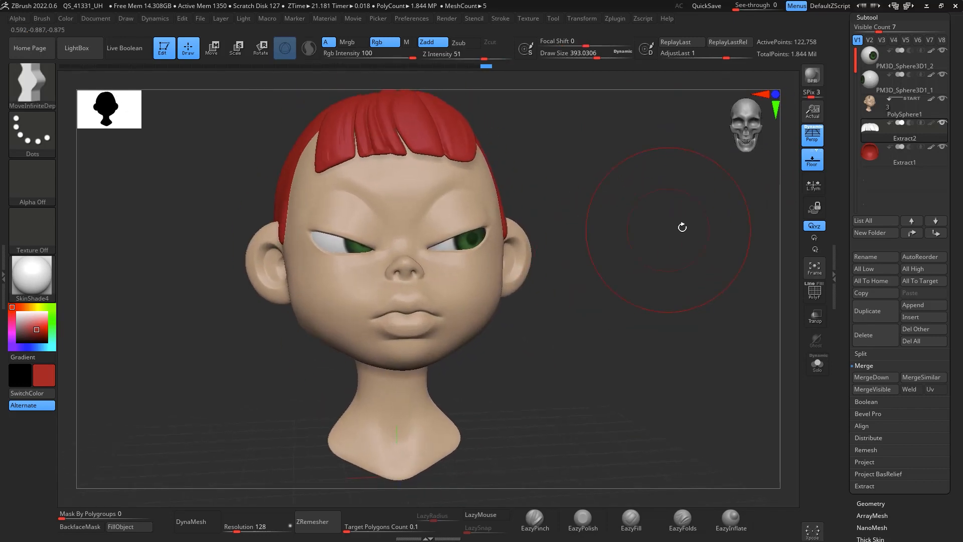
click(922, 305)
click(621, 355)
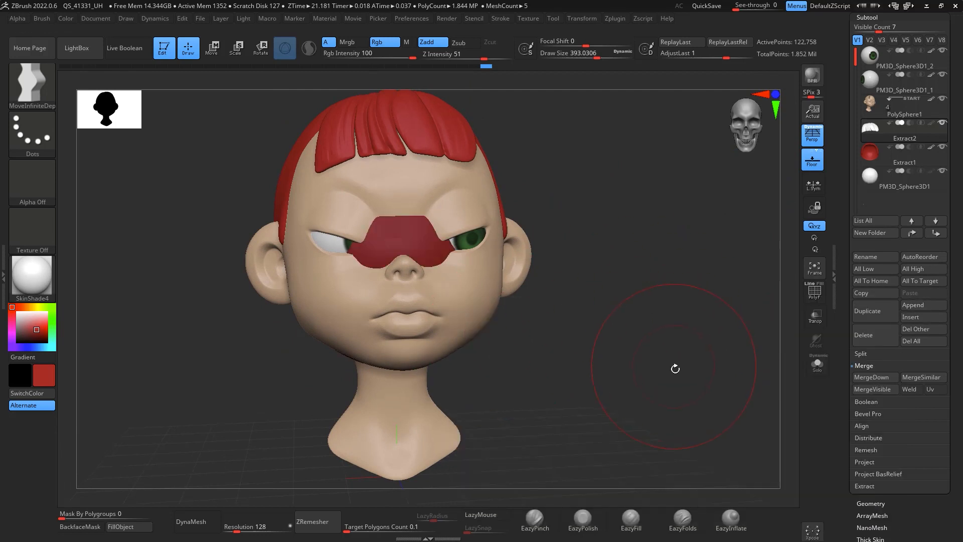
alt+drag(675, 368, 674, 353)
click(890, 186)
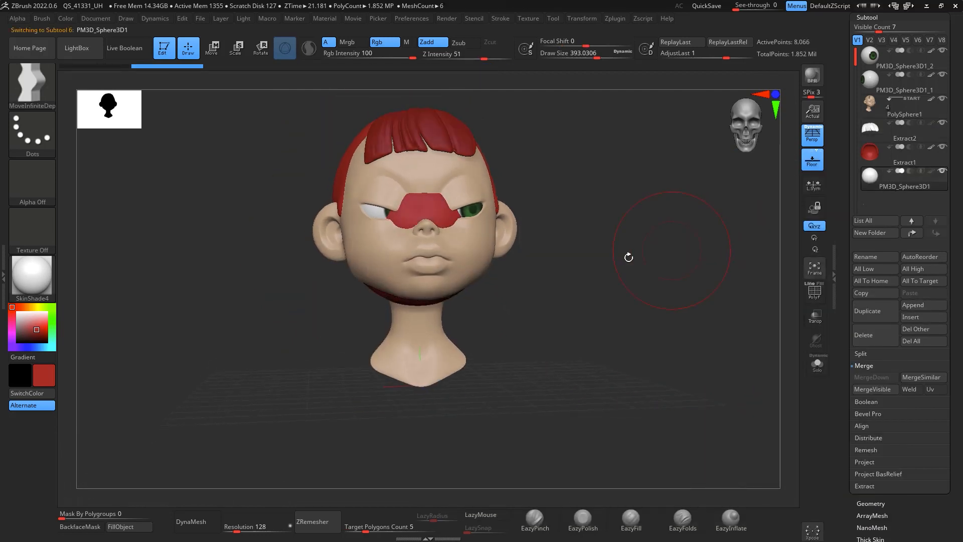
Step: Move and orient the appended sphere beside the left side of the head with the Transpose gizmo
drag(628, 256, 421, 485)
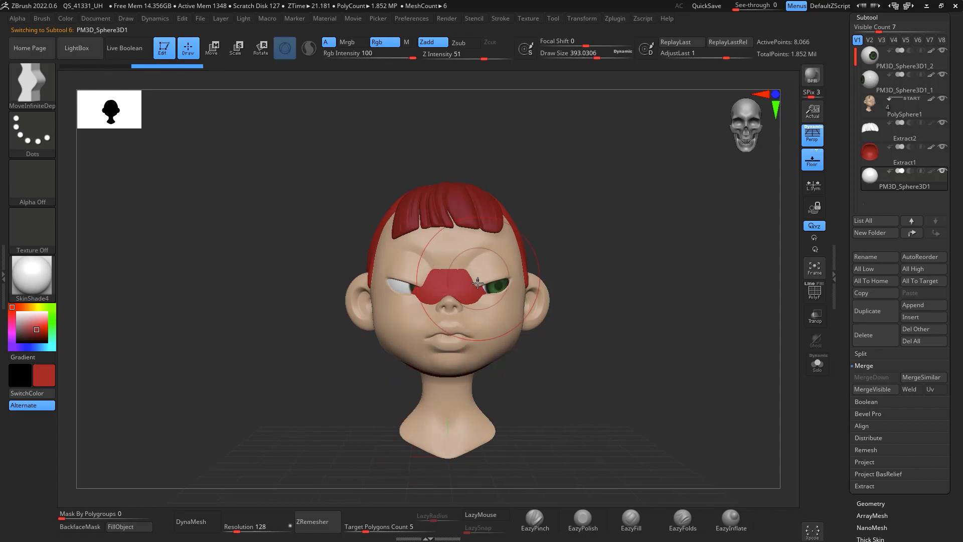
key(w)
drag(483, 217, 357, 263)
drag(405, 217, 423, 229)
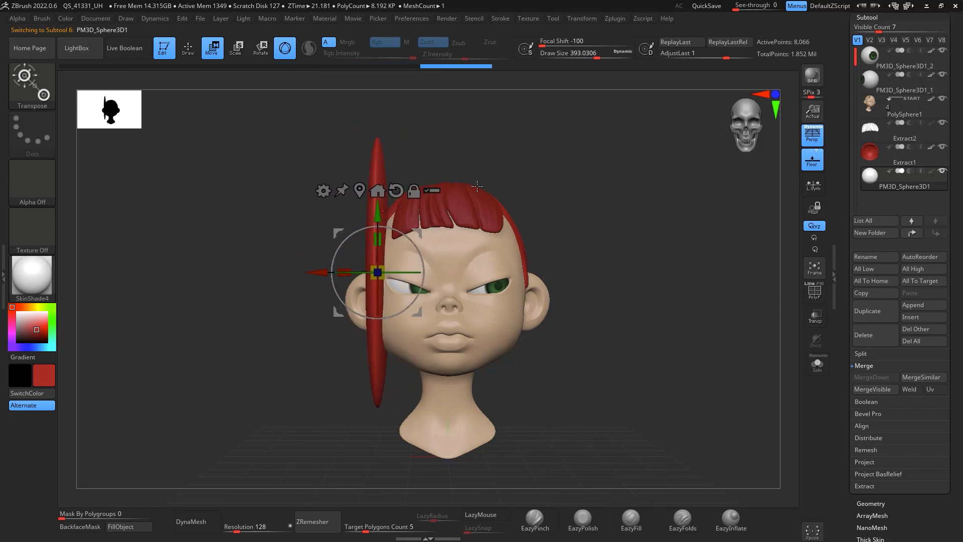
drag(522, 221, 580, 181)
drag(412, 272, 353, 273)
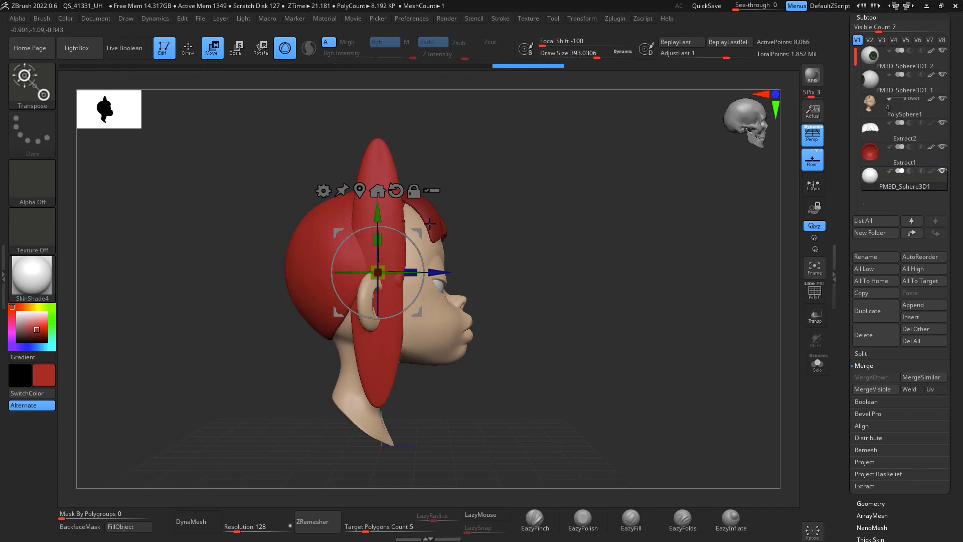
drag(419, 232, 464, 281)
drag(555, 226, 524, 155)
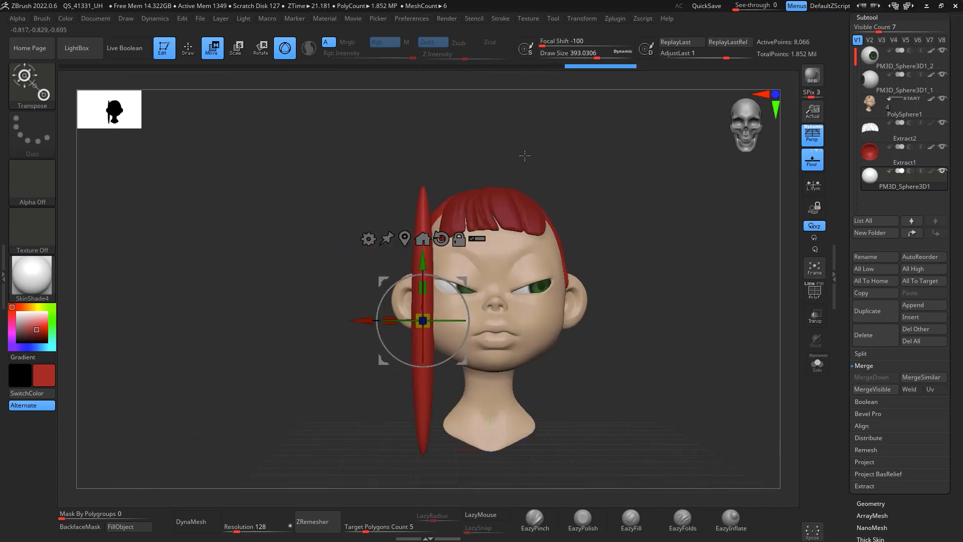
drag(390, 320, 413, 332)
drag(586, 193, 635, 230)
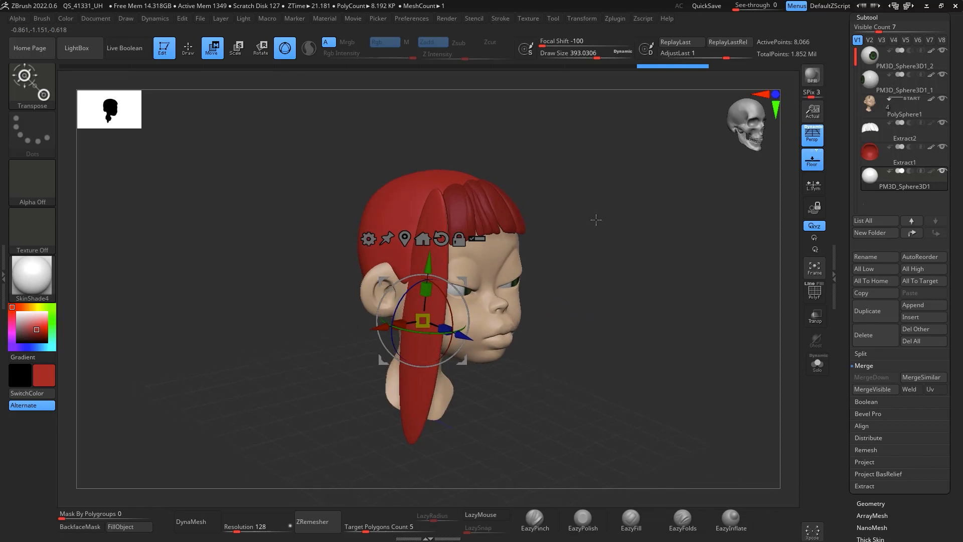
Step: Switch the gizmo to the Deformer Hard deformer
click(369, 240)
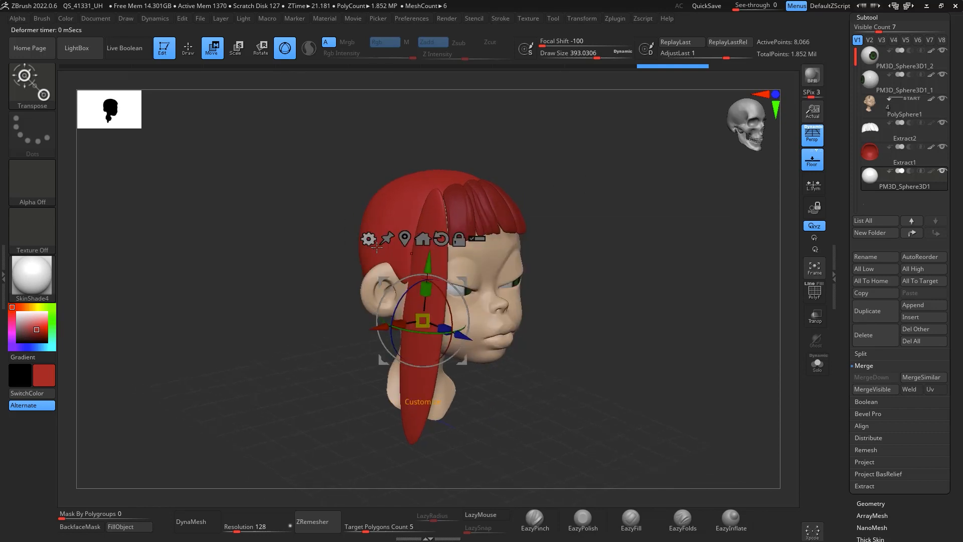
click(369, 240)
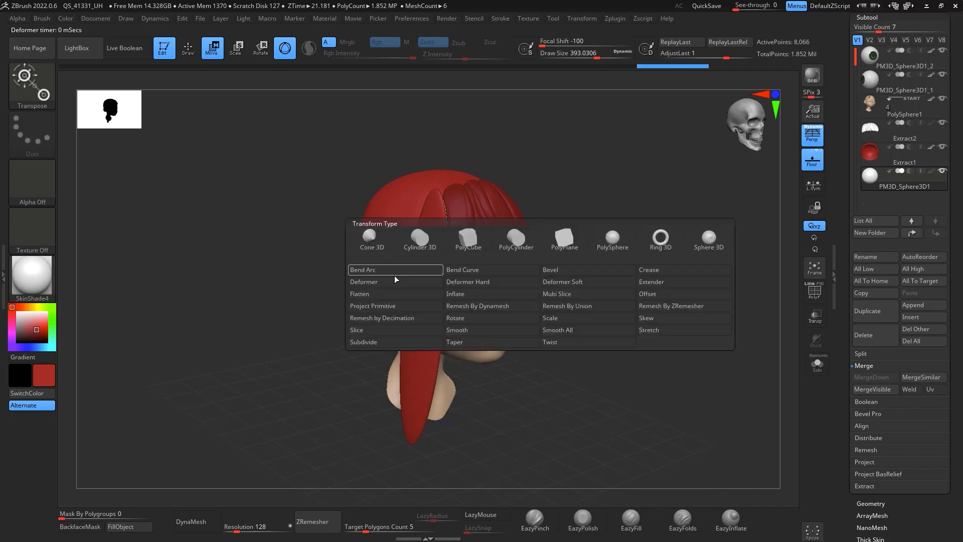
click(468, 280)
Step: Bend the sphere with the deformer handles into a long strand curving over the scalp and down the head's side
drag(627, 185, 601, 209)
drag(412, 253, 454, 238)
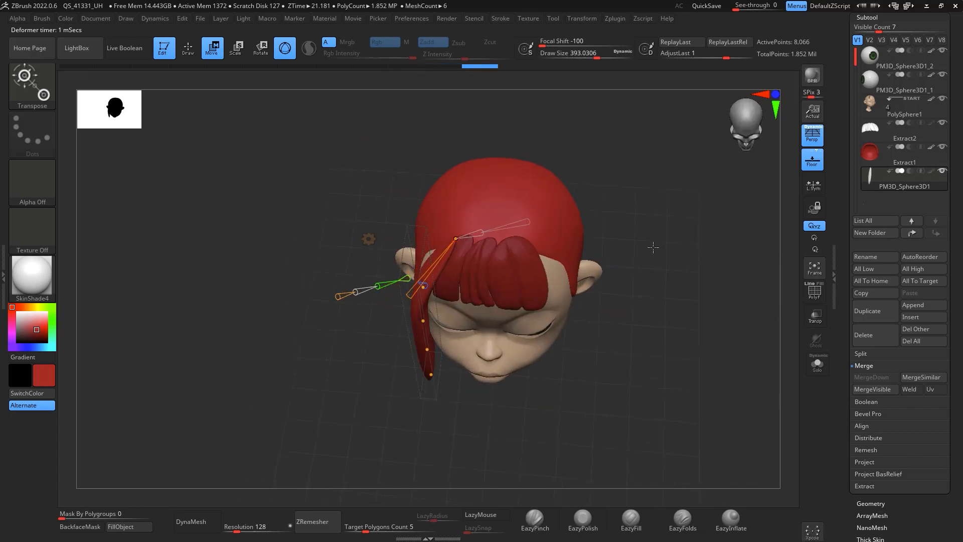
drag(654, 247, 646, 301)
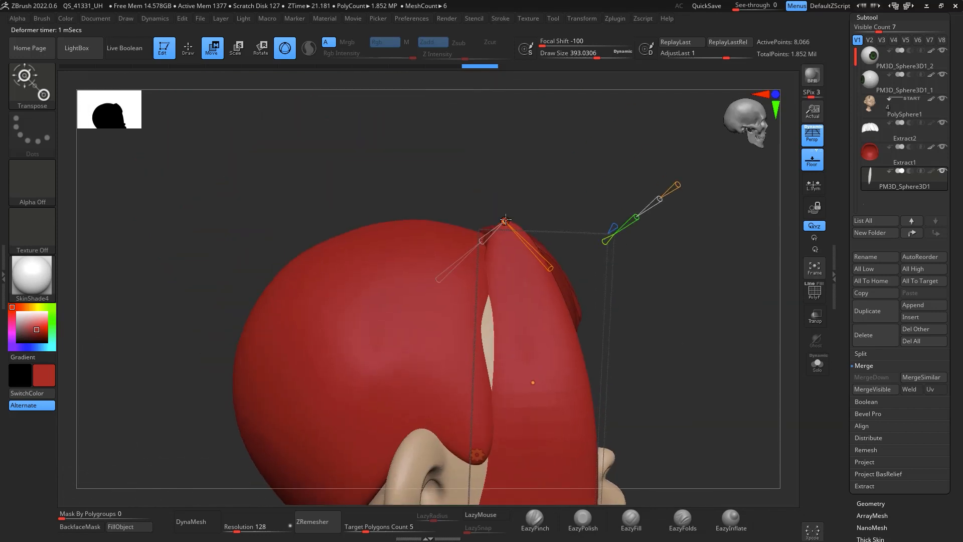
drag(505, 220, 486, 249)
drag(753, 301, 726, 270)
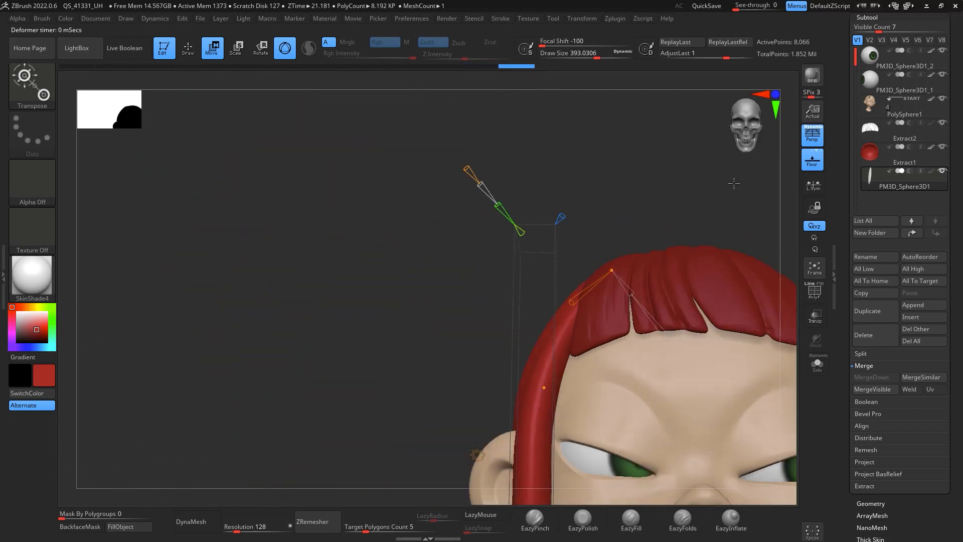
alt+drag(734, 184, 602, 78)
drag(747, 224, 762, 266)
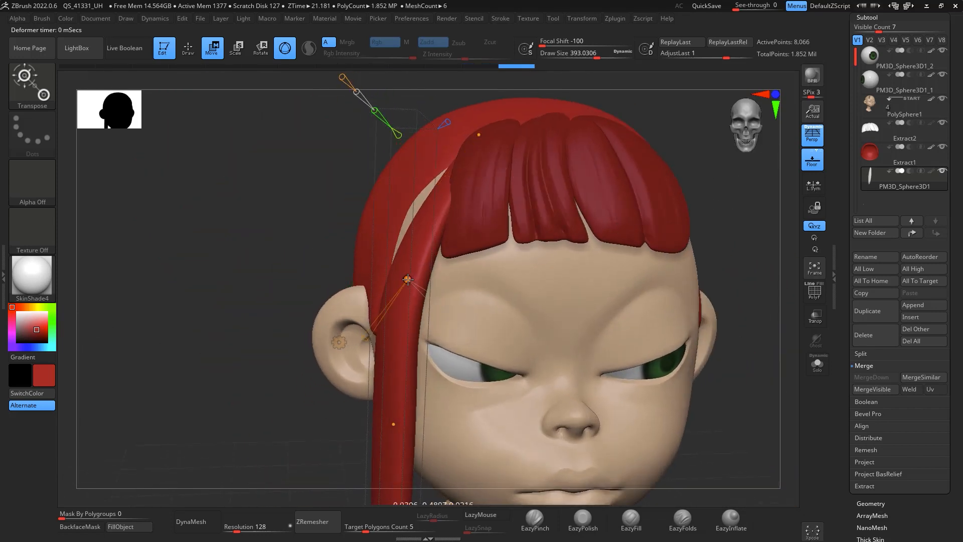
drag(409, 279, 393, 278)
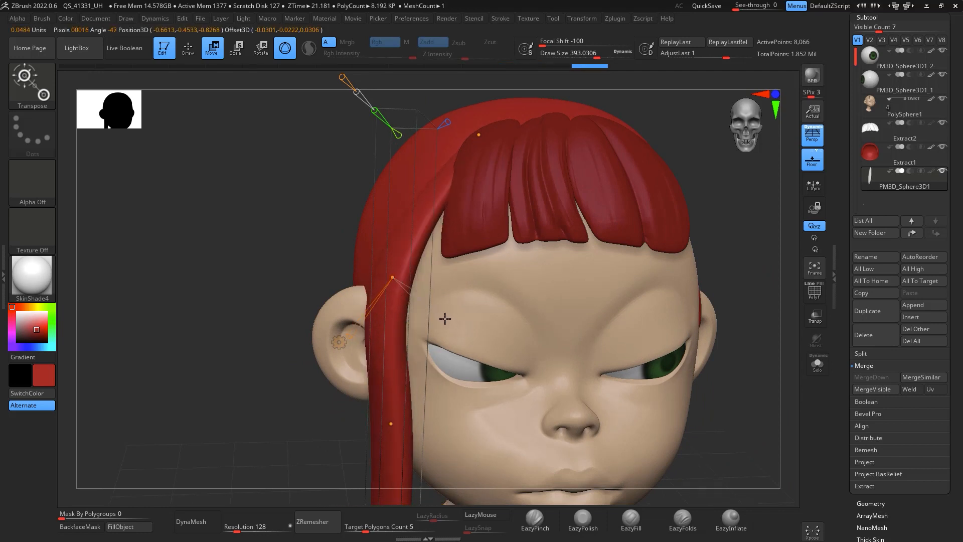
drag(357, 342, 353, 351)
drag(741, 271, 654, 265)
click(335, 256)
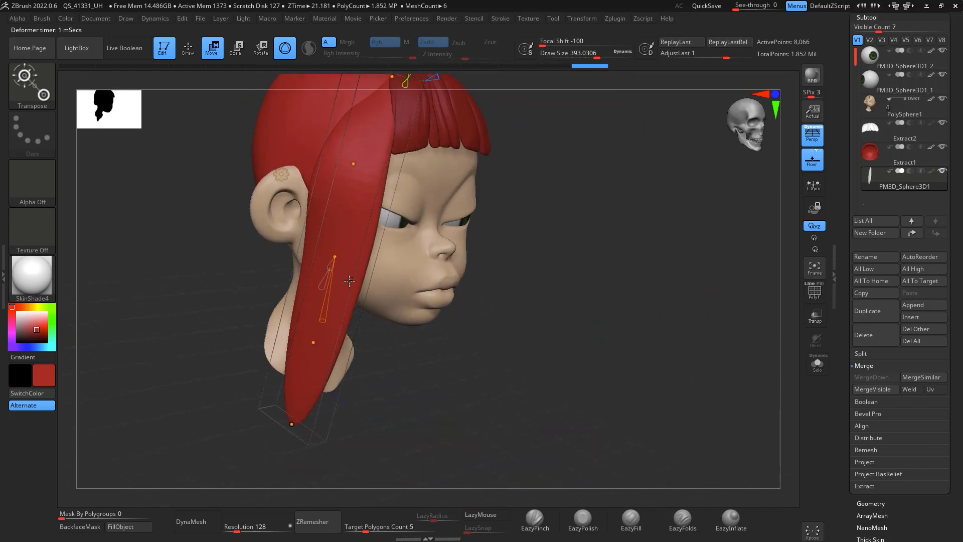
drag(423, 285, 468, 256)
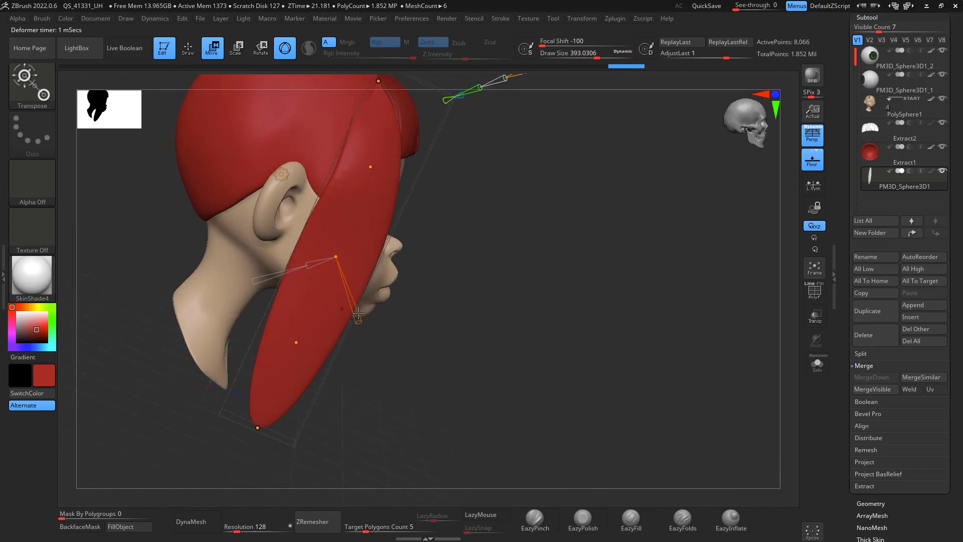
drag(359, 314, 363, 323)
drag(513, 318, 443, 251)
mouse_move(335, 254)
mouse_down()
mouse_move(324, 258)
mouse_move(331, 248)
mouse_up()
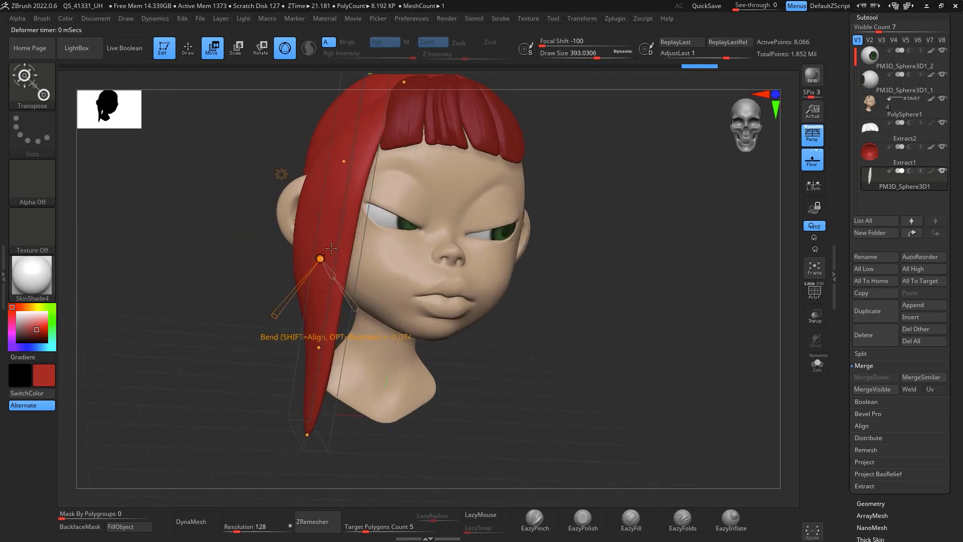
Step: Bend the lower half of the side strand inward so it hangs closer to the cheek
drag(344, 162, 347, 163)
drag(667, 225, 663, 247)
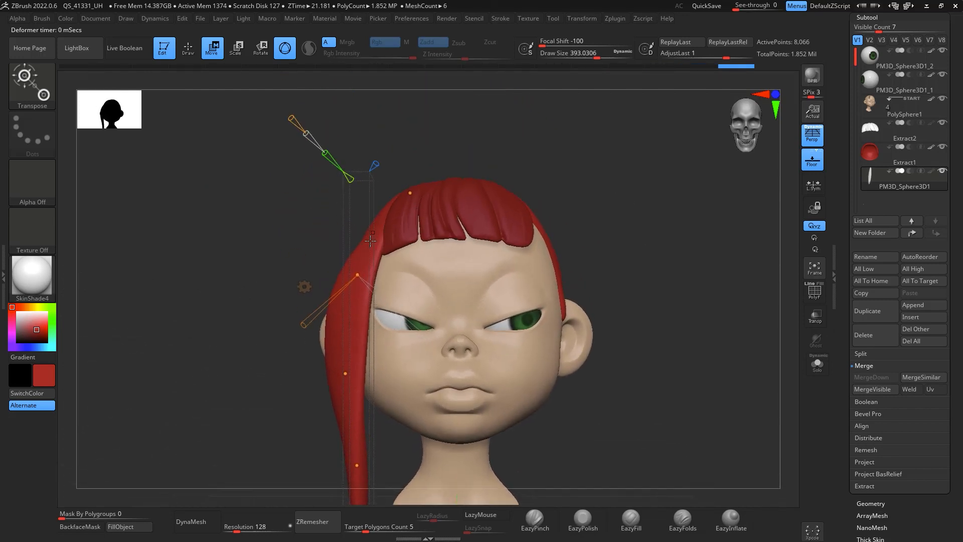
drag(359, 274, 358, 248)
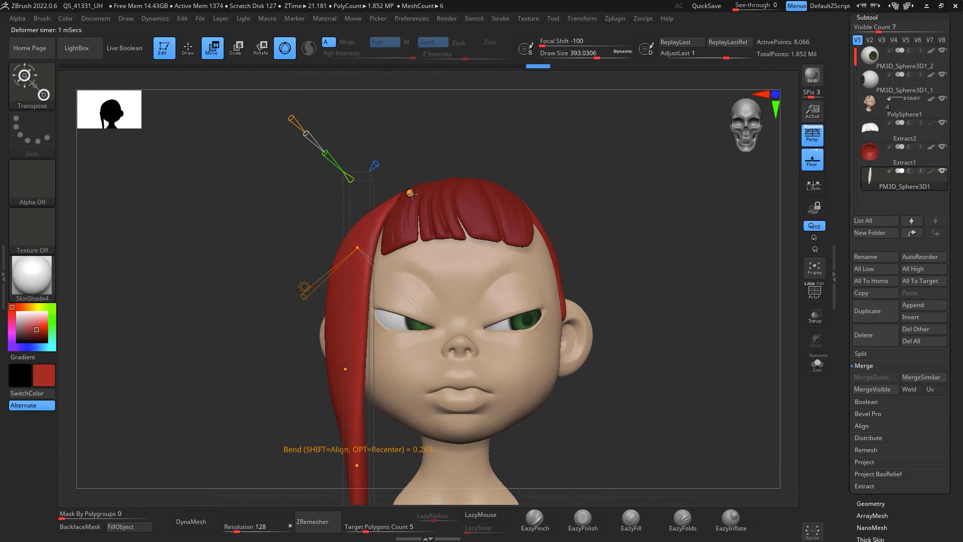
drag(410, 194, 406, 195)
drag(357, 248, 360, 241)
drag(346, 369, 354, 367)
drag(625, 245, 697, 349)
drag(356, 367, 365, 382)
drag(683, 366, 645, 293)
alt+drag(654, 329, 641, 175)
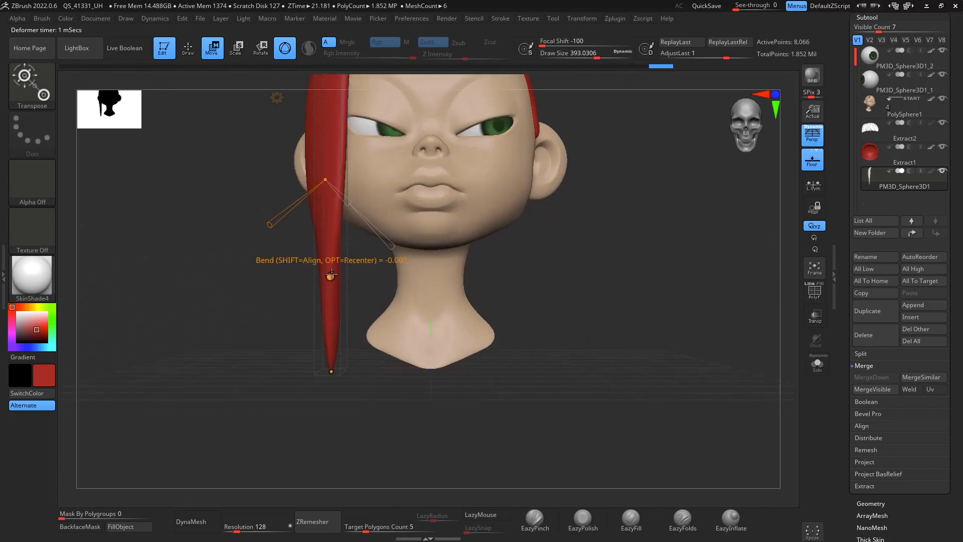
drag(330, 277, 322, 277)
mouse_move(273, 320)
mouse_down()
mouse_move(282, 315)
mouse_move(265, 330)
mouse_up()
drag(322, 277, 315, 280)
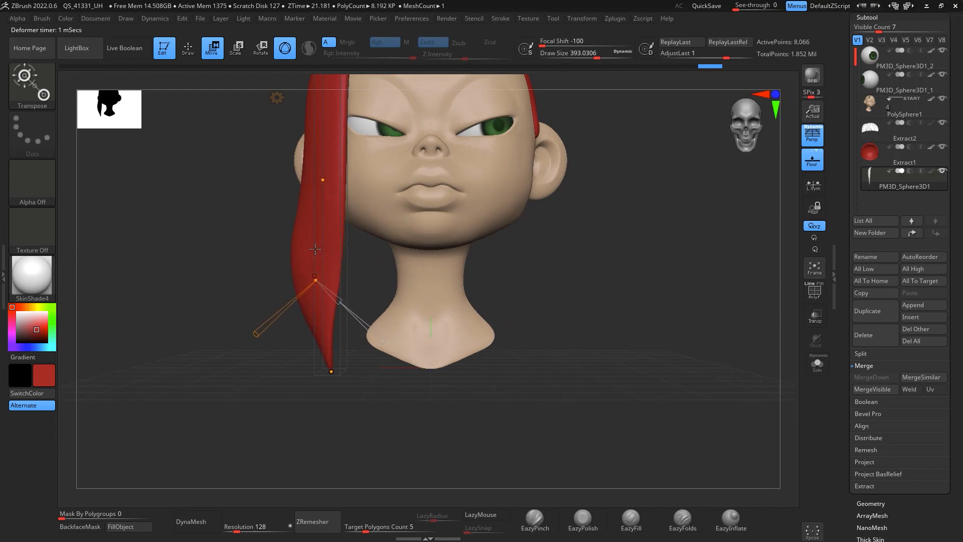
Step: Twist the tip of the side strand and refine its bend with the Deformer Hard handles
click(328, 179)
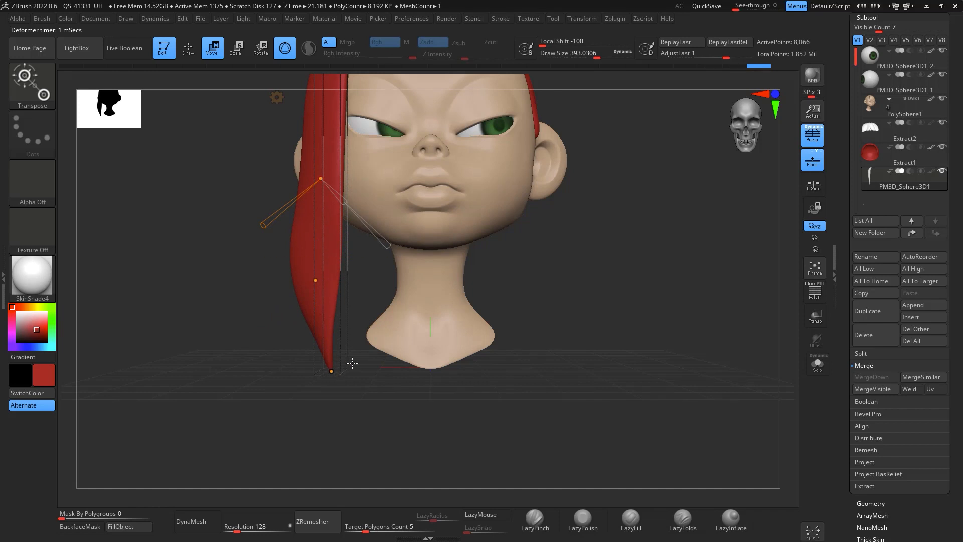
drag(553, 315, 602, 327)
drag(334, 368, 358, 400)
drag(353, 448, 344, 465)
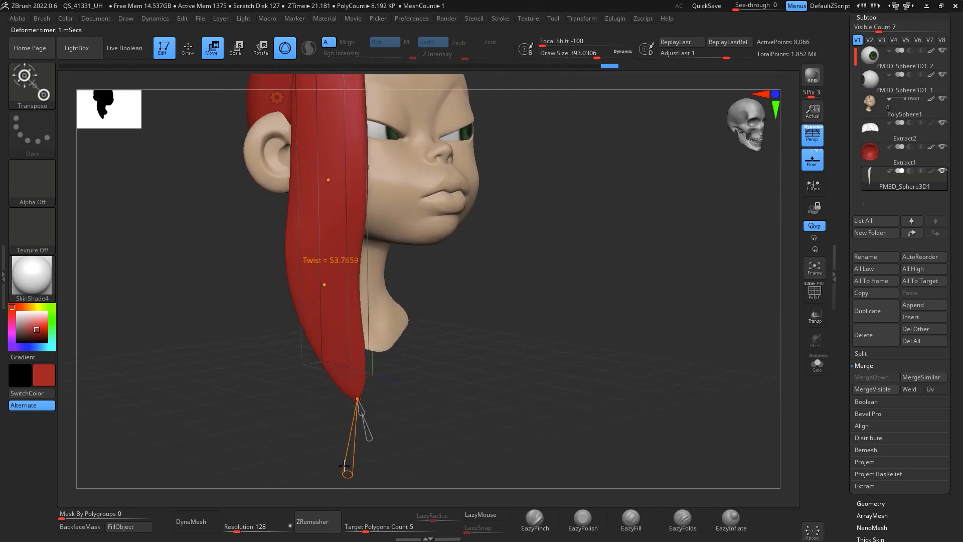
drag(489, 361, 415, 287)
shift+drag(589, 304, 628, 386)
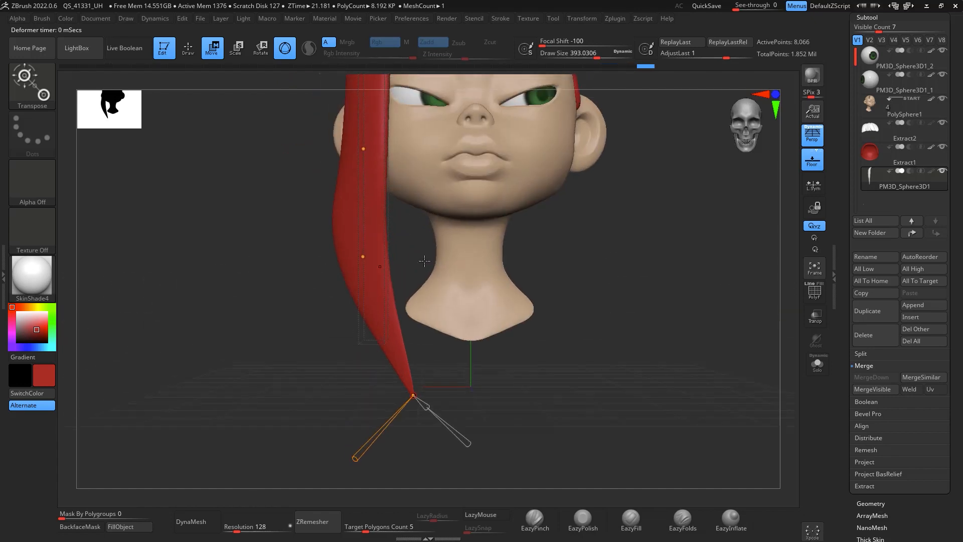
drag(361, 254, 369, 296)
drag(365, 153, 359, 153)
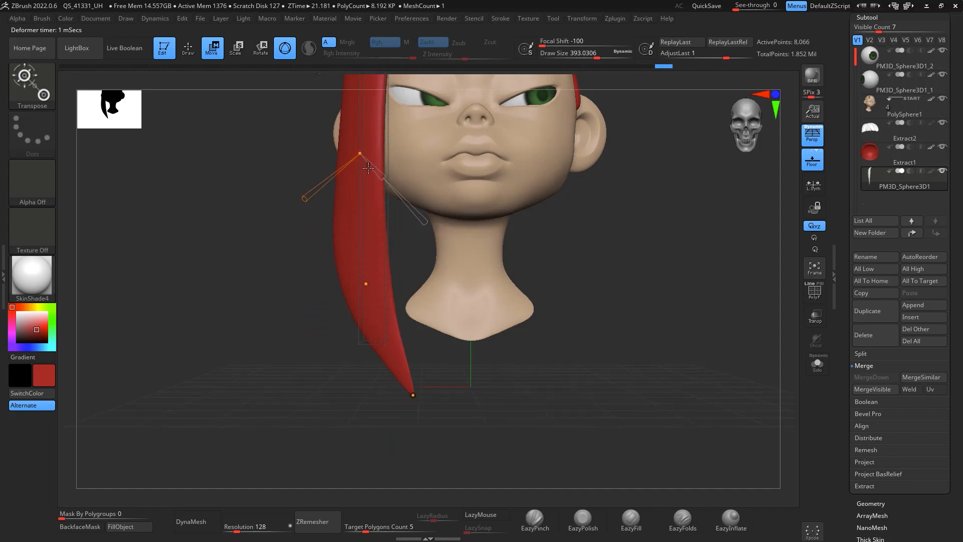
click(365, 284)
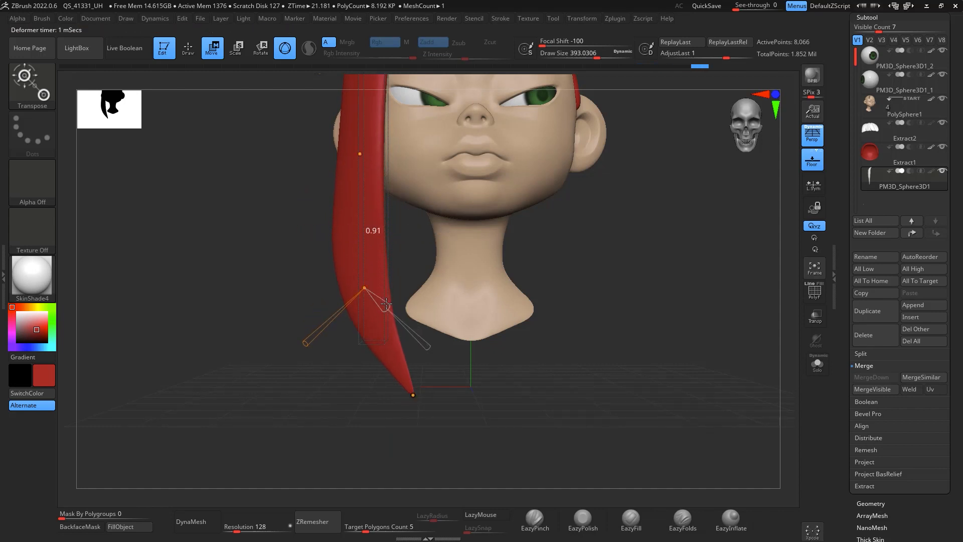
alt+drag(637, 244, 643, 398)
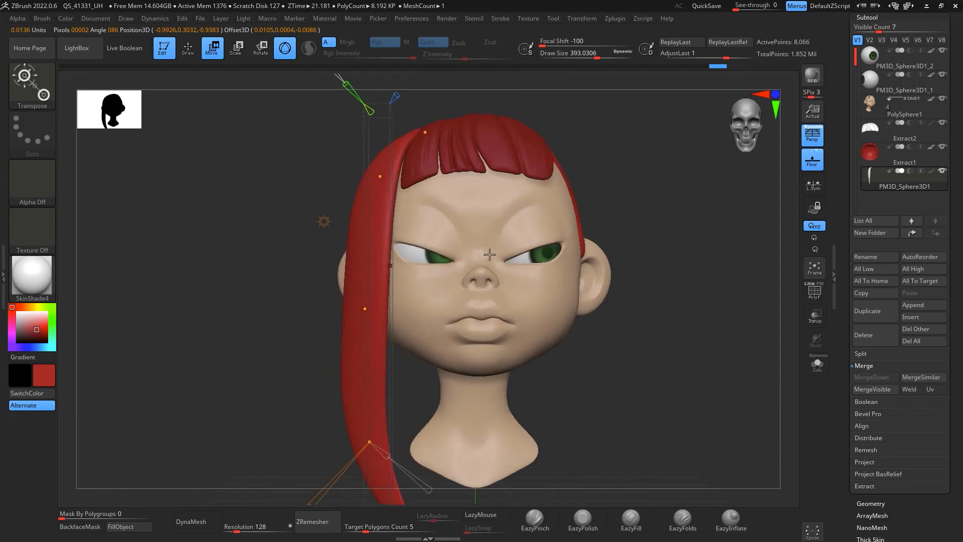
Step: Adjust the strand's curve over the scalp and at its lower end, then accept the deformation
drag(381, 174, 382, 171)
drag(425, 132, 433, 136)
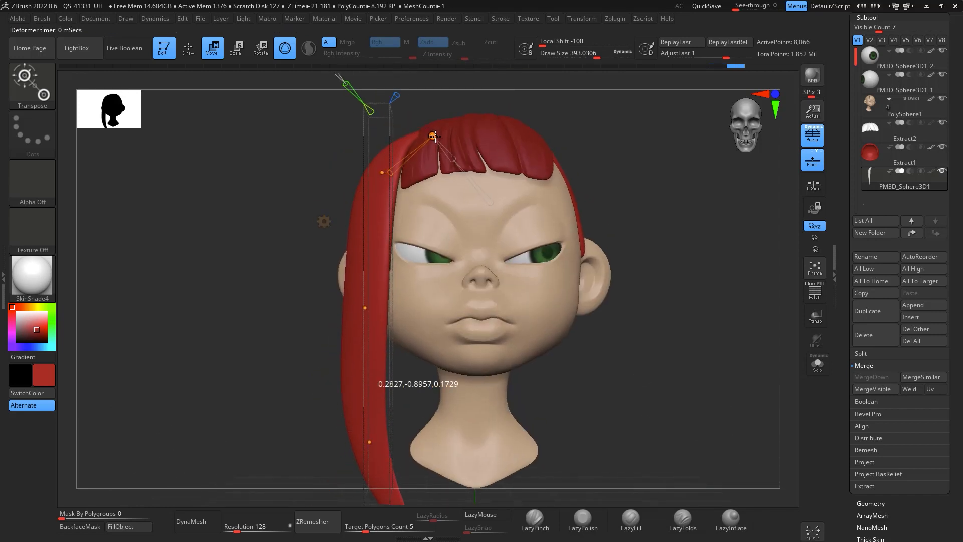
click(364, 308)
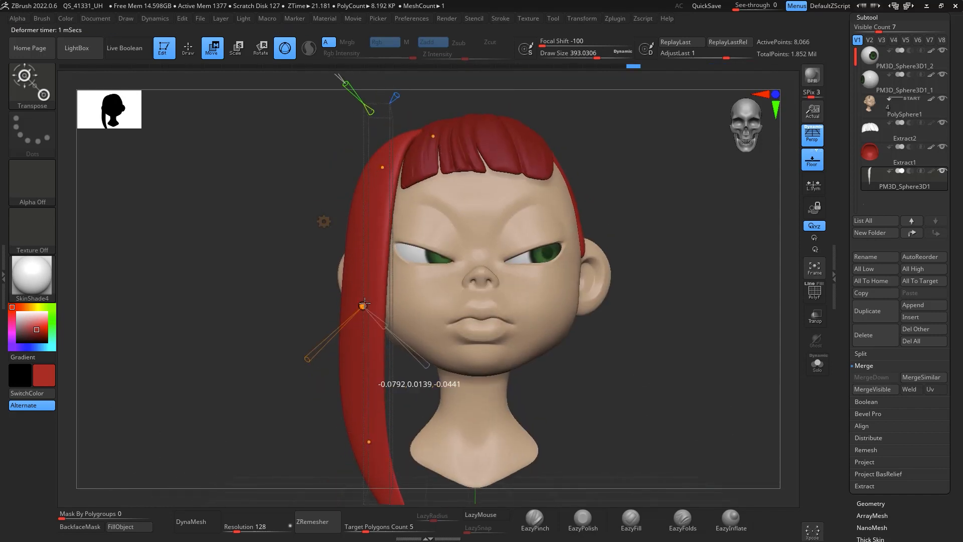
drag(368, 441, 373, 440)
alt+drag(635, 377, 628, 234)
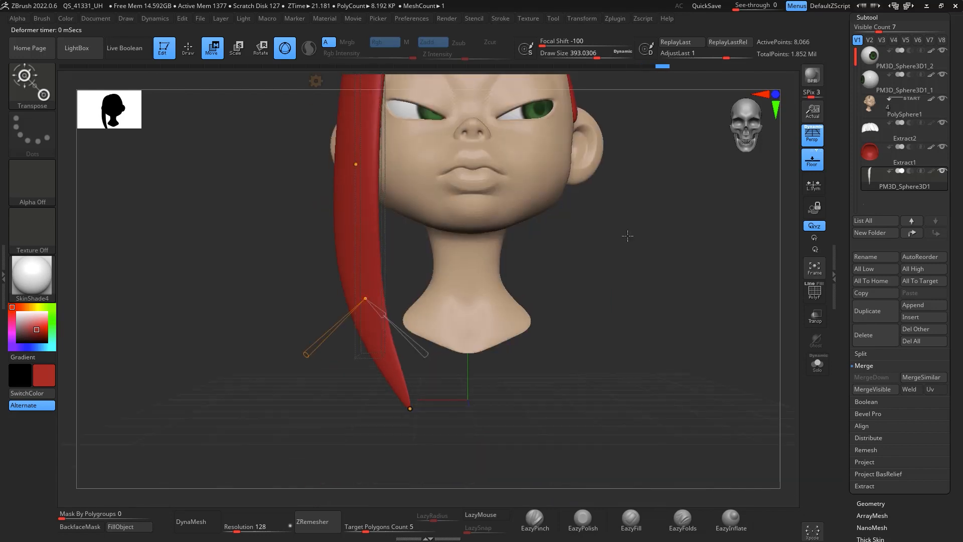
drag(412, 405, 424, 404)
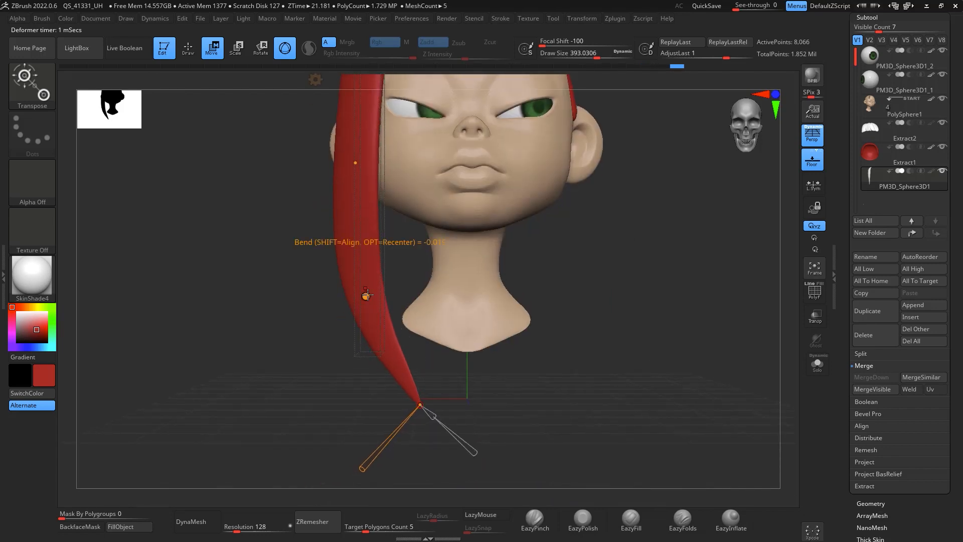
drag(365, 296, 369, 294)
alt+drag(666, 346, 663, 368)
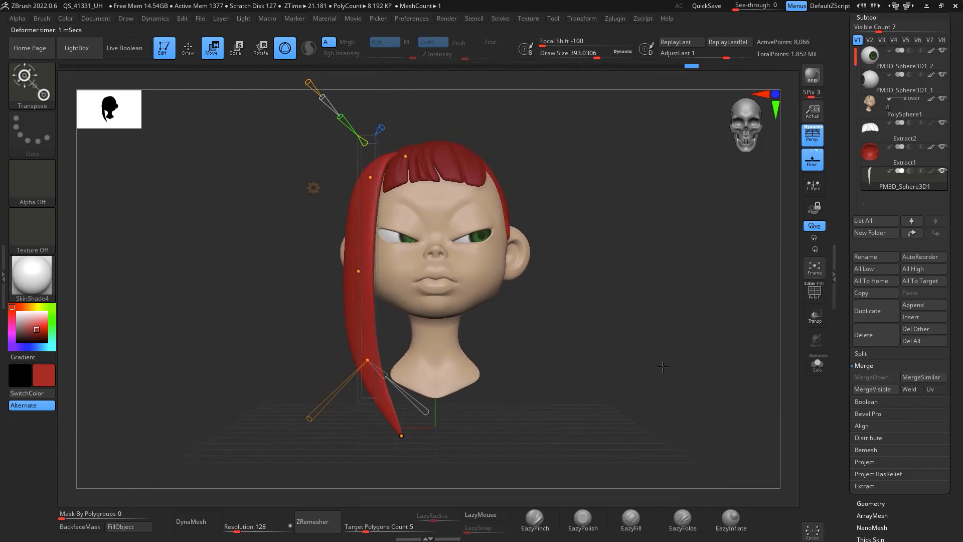
click(313, 188)
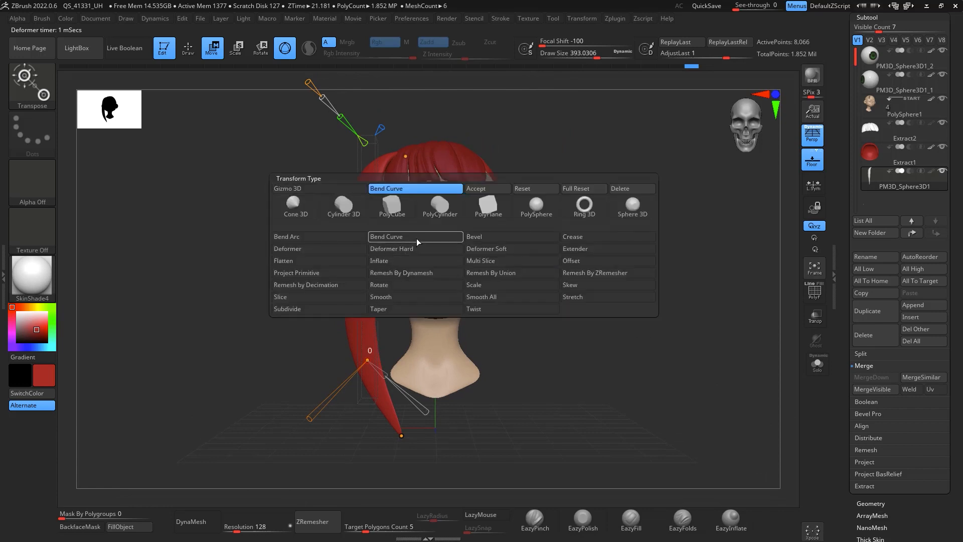
click(496, 189)
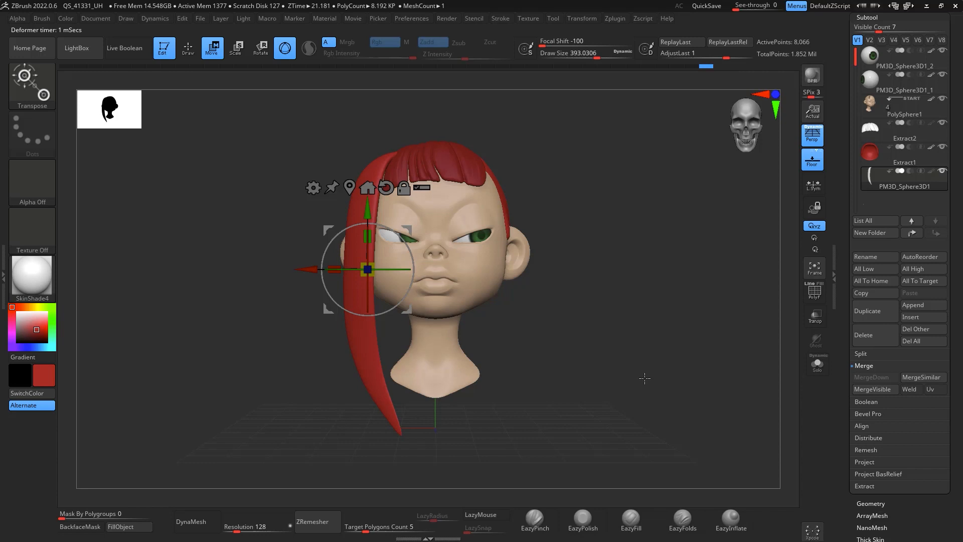
Step: Set the Move brush draw size to 1000 and push the side strand closer to the head
key(q)
key(space)
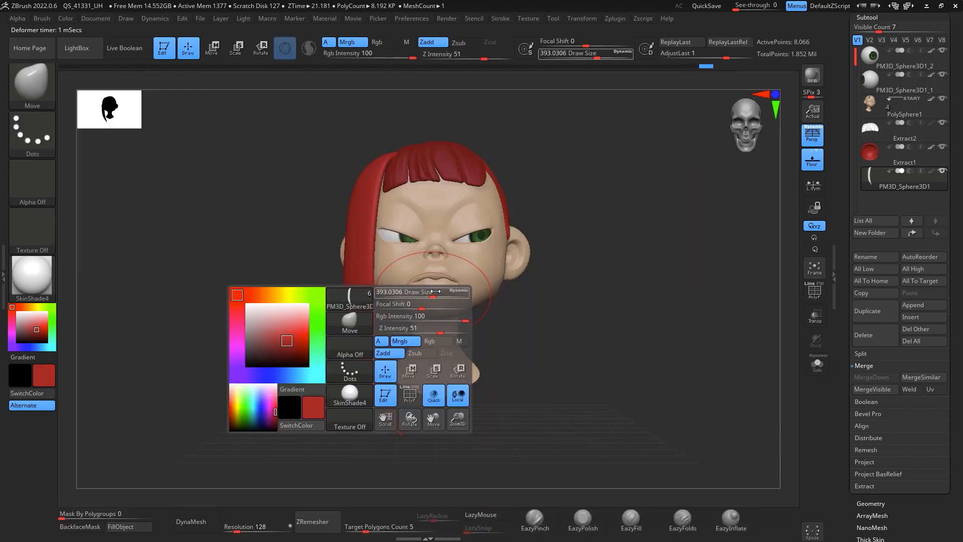
drag(442, 291, 464, 291)
drag(361, 352, 354, 358)
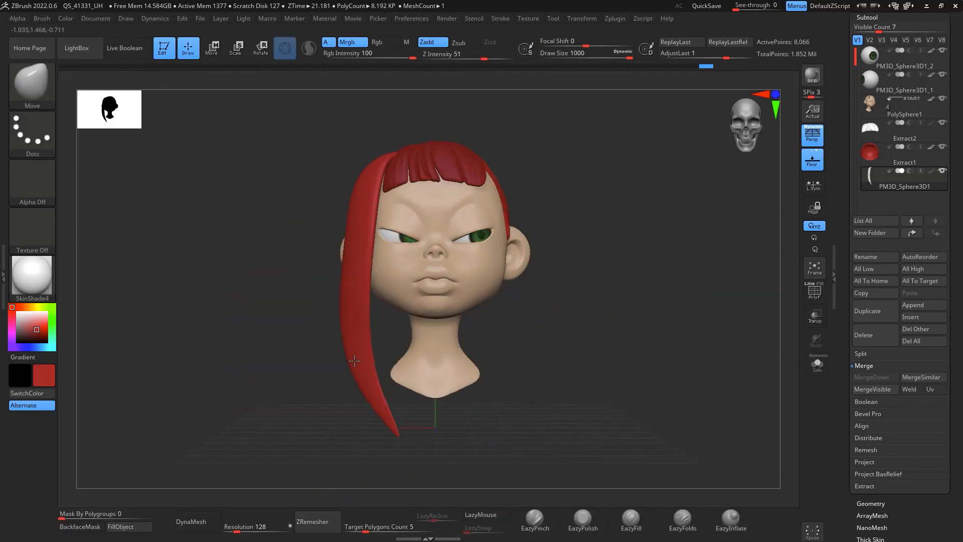
drag(375, 173, 381, 172)
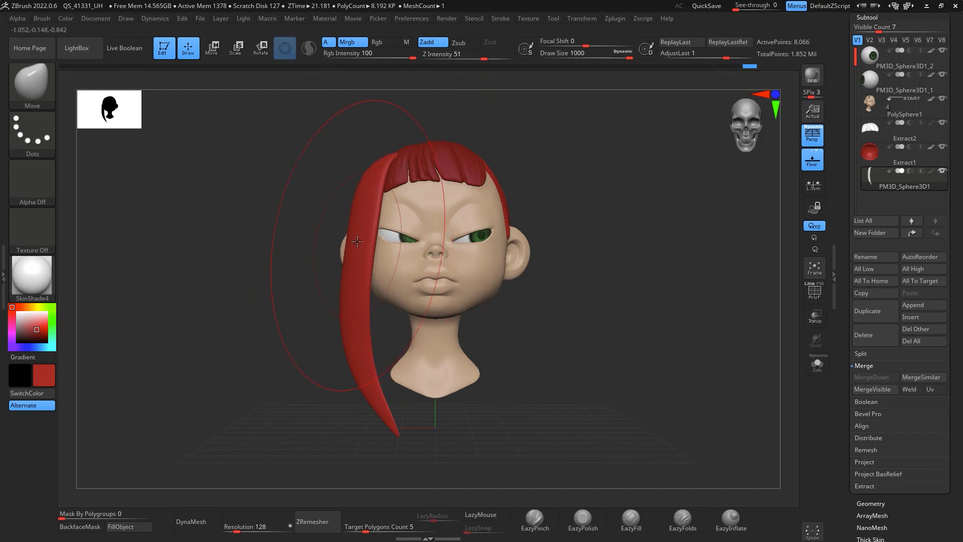
drag(377, 215, 373, 222)
drag(353, 318, 348, 316)
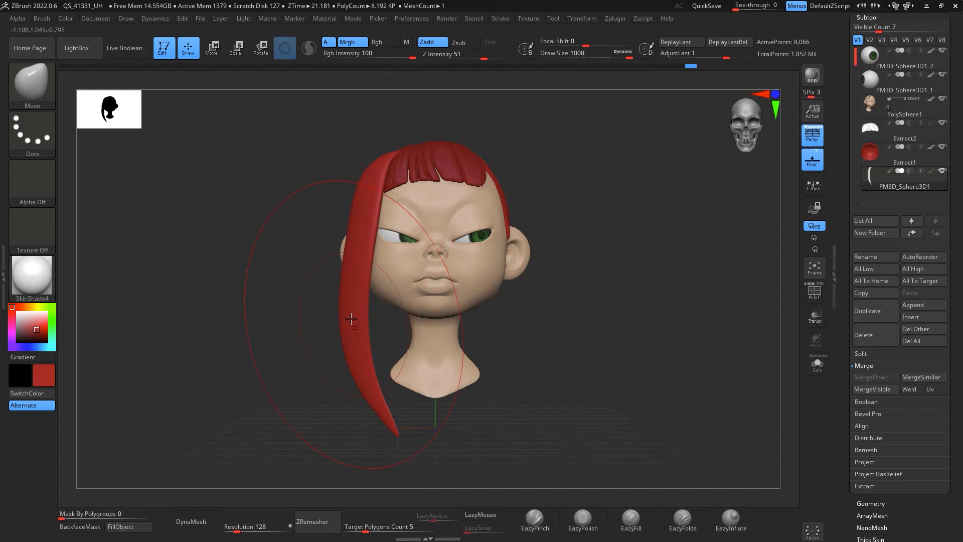
drag(359, 251, 354, 252)
Step: Mirror the side strand across the X axis, merging the copy into the same subtool with SubTool Master
drag(667, 281, 638, 117)
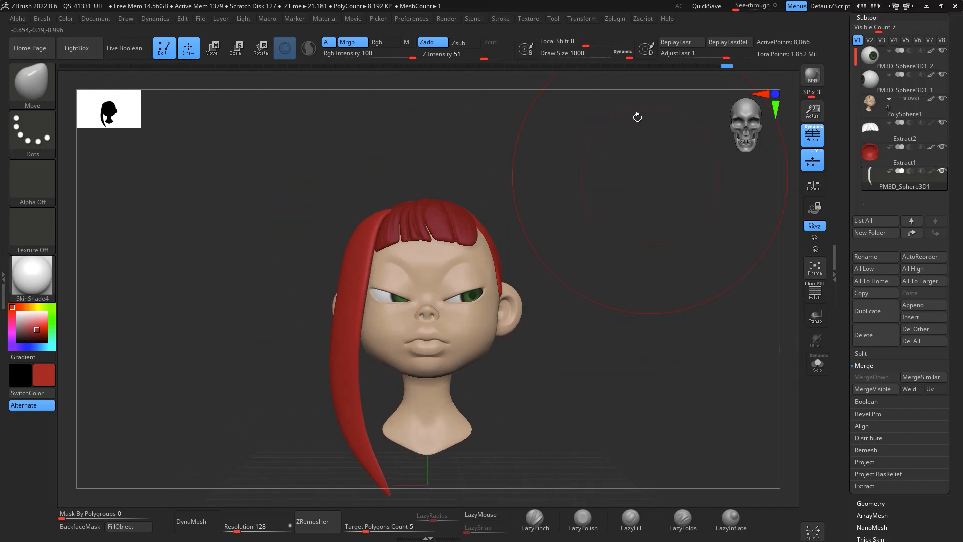
click(617, 19)
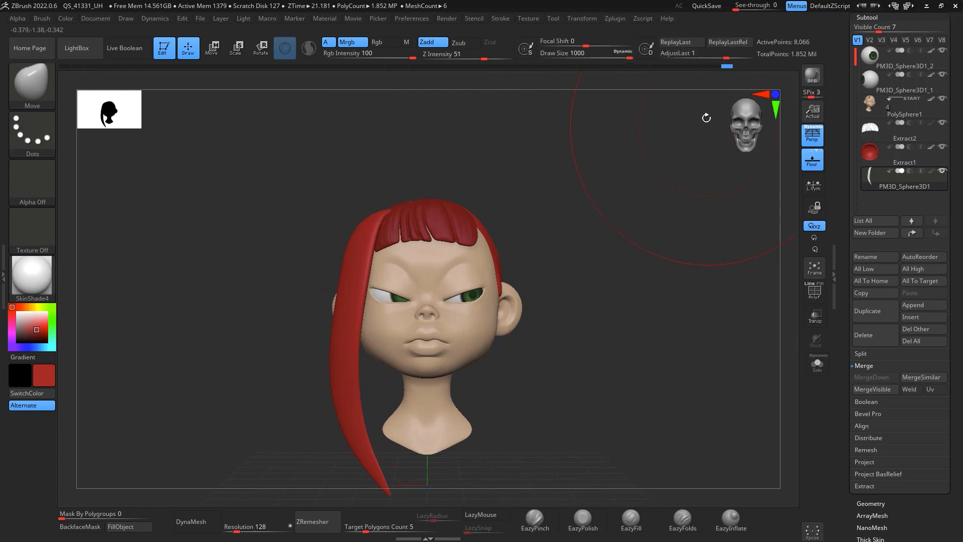
click(622, 21)
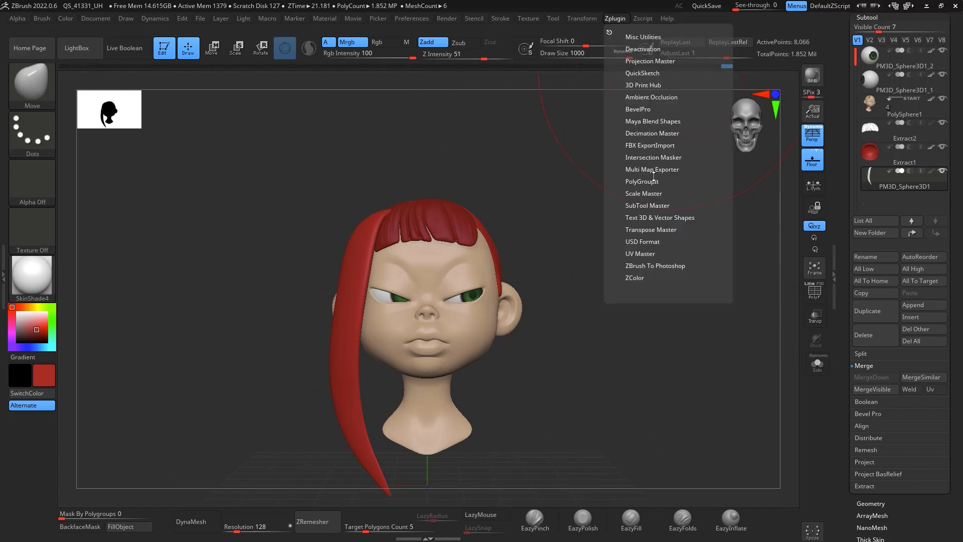
click(652, 205)
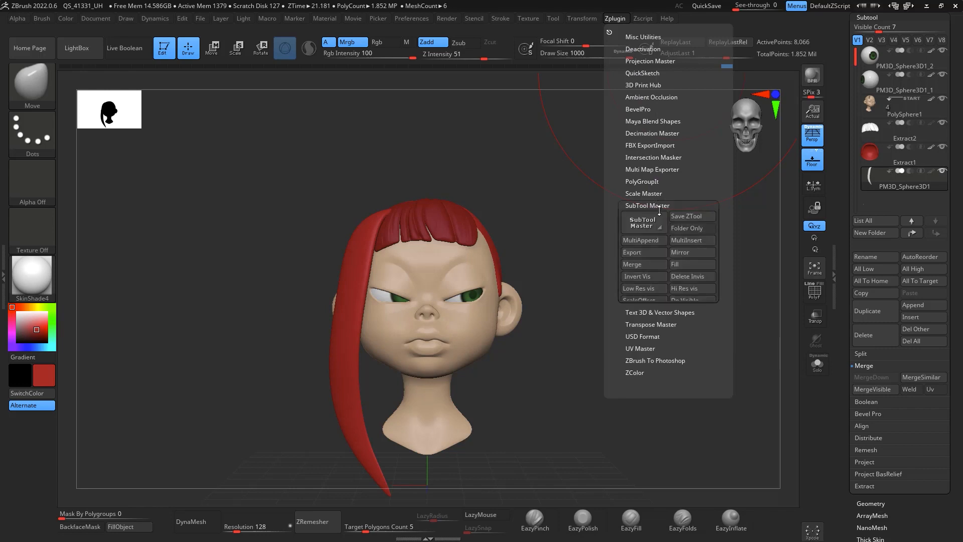
click(683, 252)
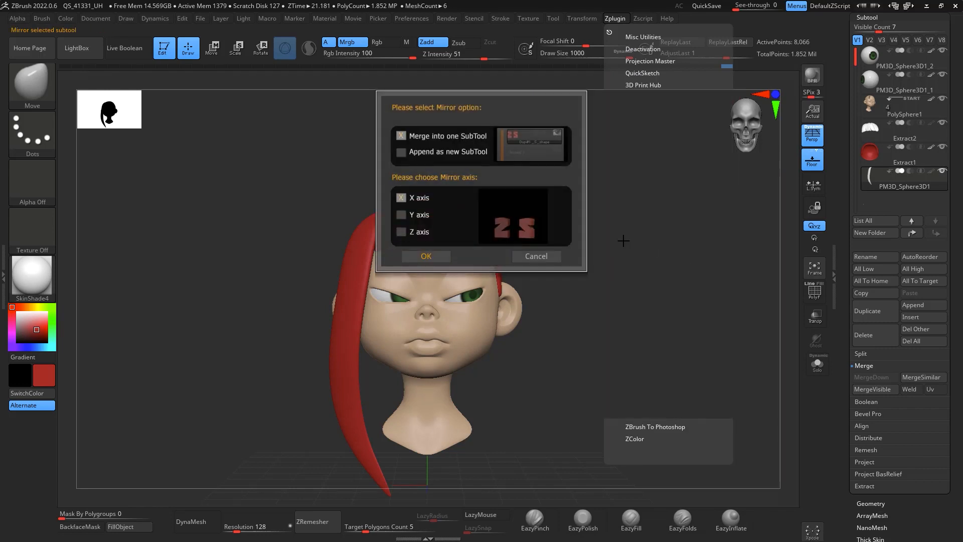
click(426, 258)
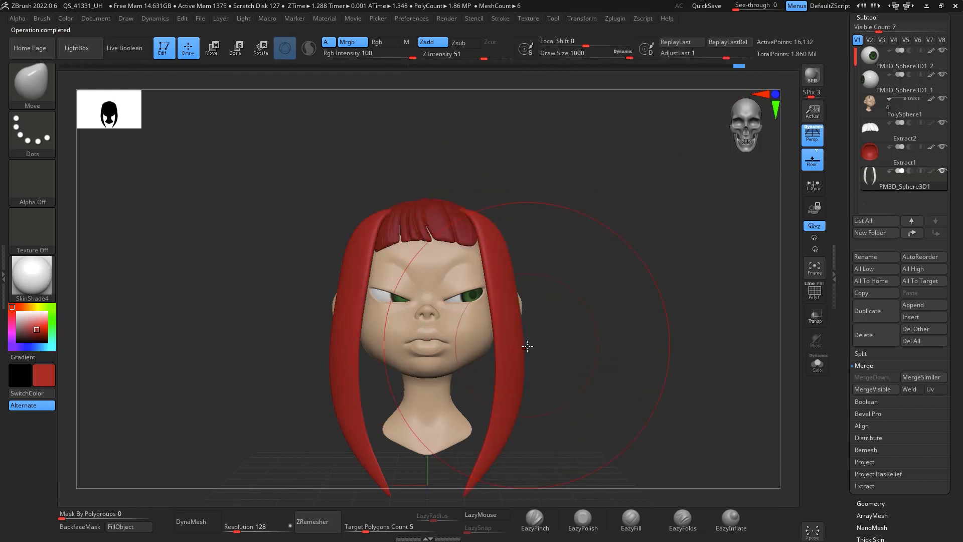
Step: Reshape the mirrored strands with the Move brush from the side view
drag(522, 365, 515, 382)
drag(494, 326, 490, 316)
drag(613, 279, 531, 326)
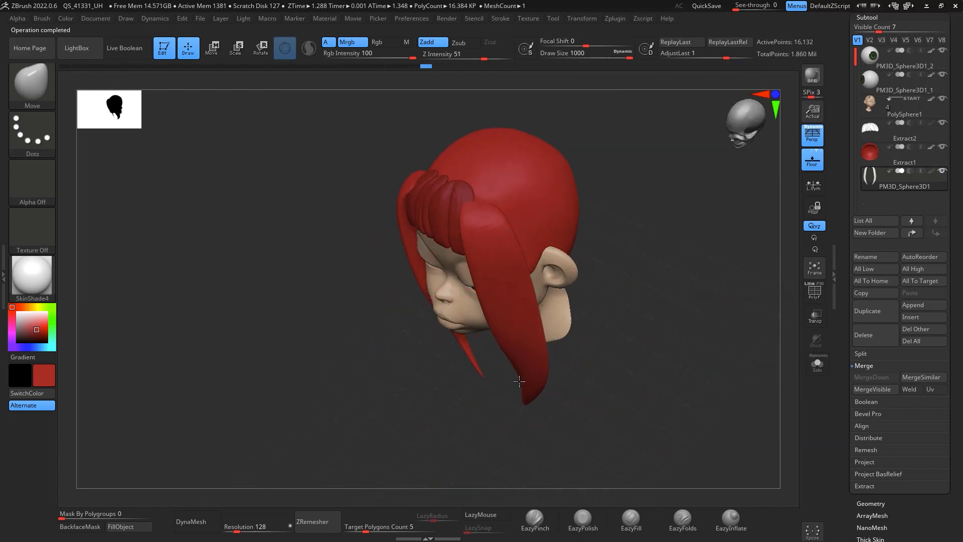
drag(519, 382, 519, 381)
mouse_move(594, 292)
shift+mouse_down()
mouse_move(630, 215)
mouse_move(538, 250)
shift+mouse_up()
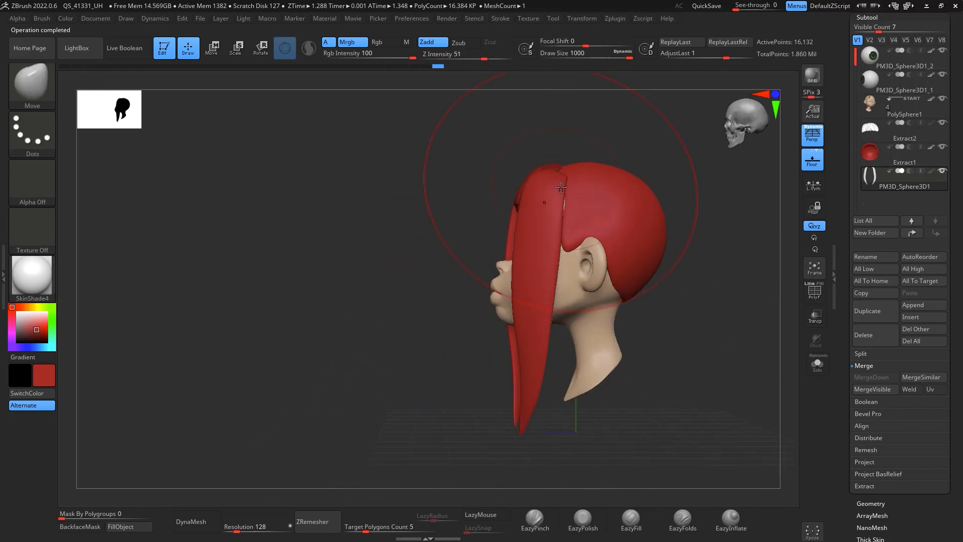
shift+drag(664, 222, 495, 302)
shift+drag(580, 226, 491, 290)
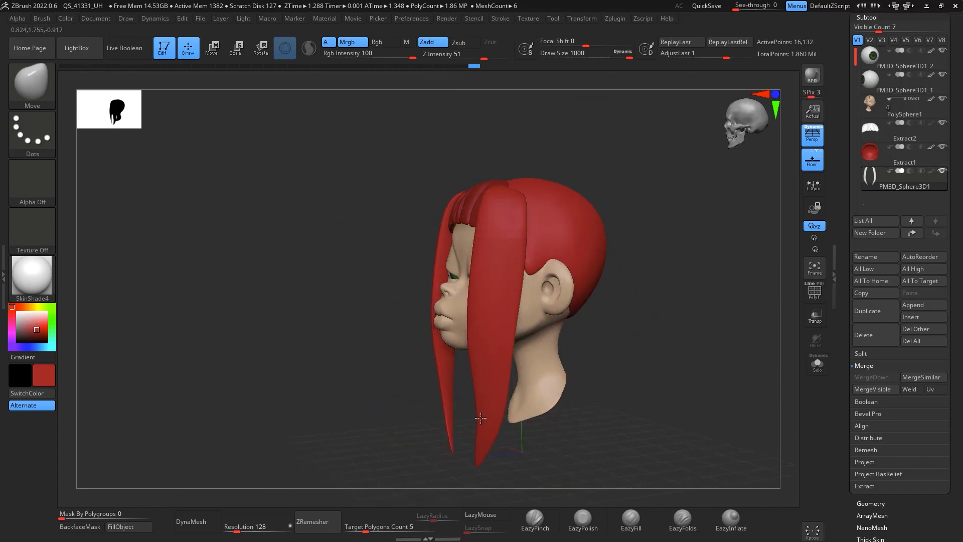
Step: Pull the lower end of the right strand inward with the Move brush from the front
shift+drag(592, 280, 509, 212)
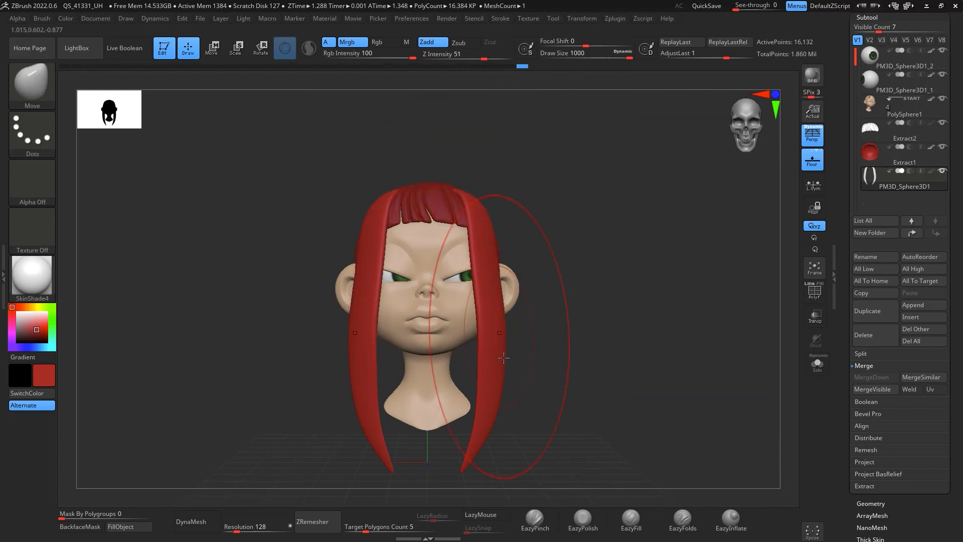
drag(503, 358, 503, 368)
drag(520, 383, 502, 387)
drag(484, 429, 449, 461)
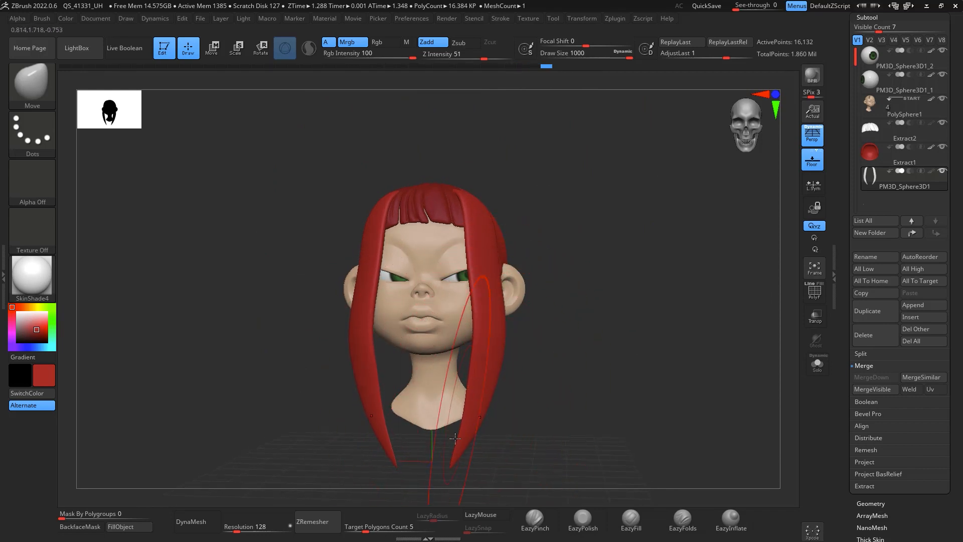
shift+drag(571, 278, 560, 282)
Step: Reduce the Move brush draw size to about 753
key(space)
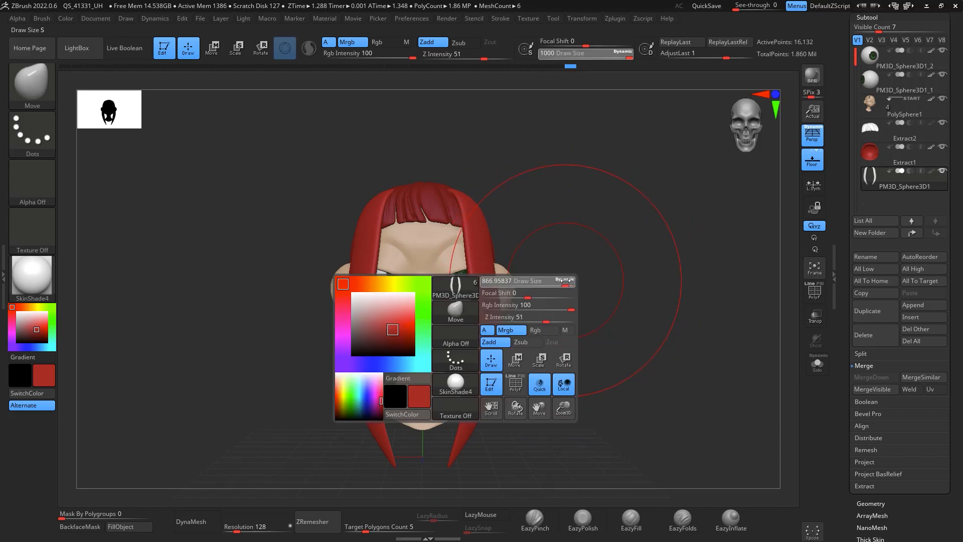
drag(497, 301, 484, 294)
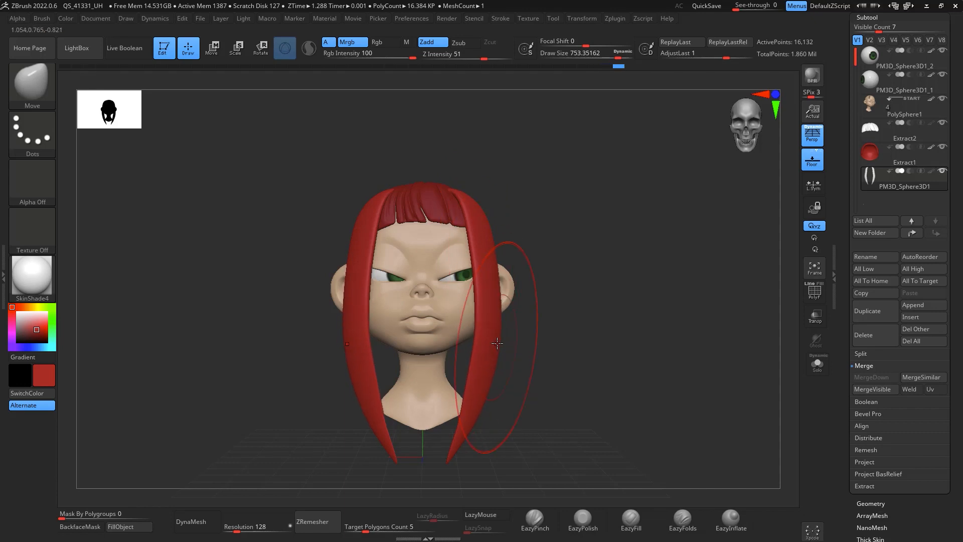
alt+drag(603, 357, 613, 291)
drag(613, 291, 603, 333)
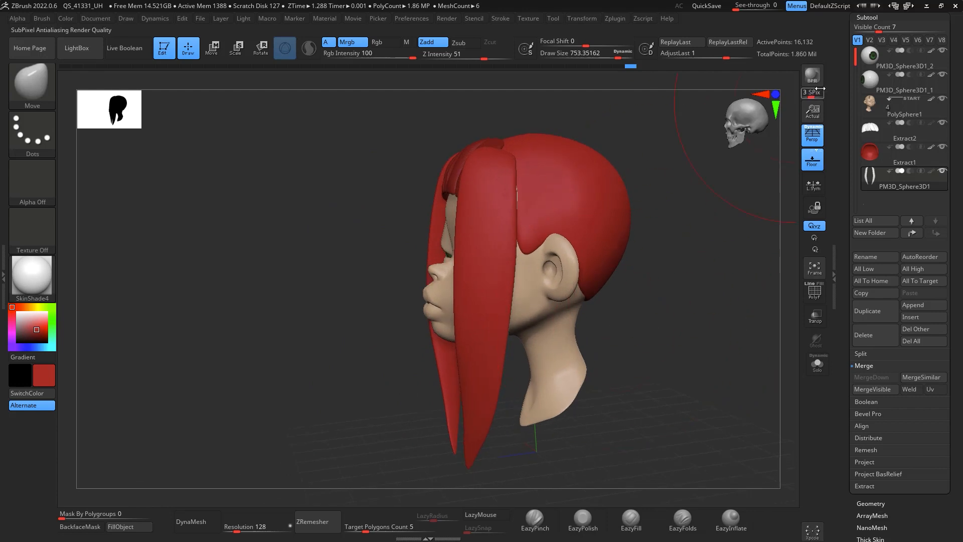
Step: Switch between the hair cap and side strands subtools and review the hair from several angles
click(883, 151)
key(space)
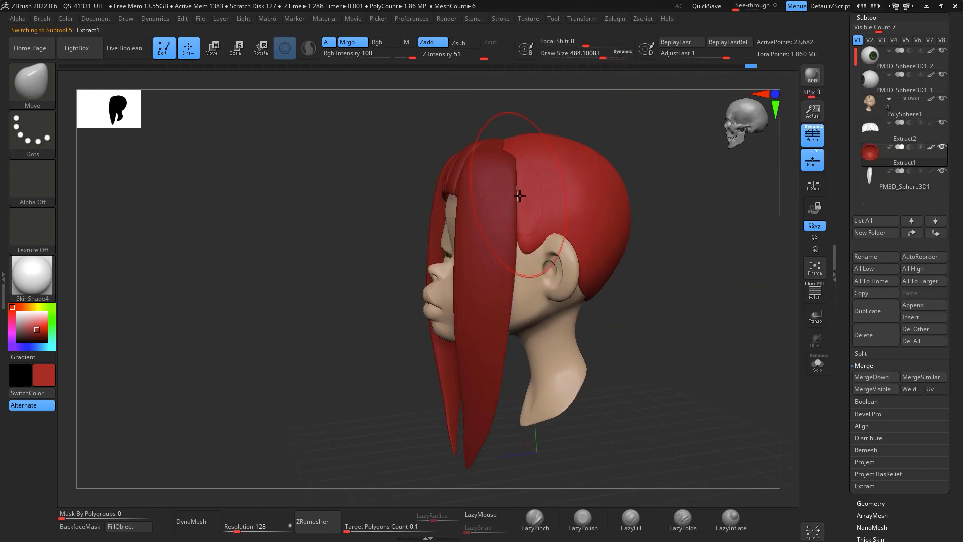
drag(526, 243, 526, 249)
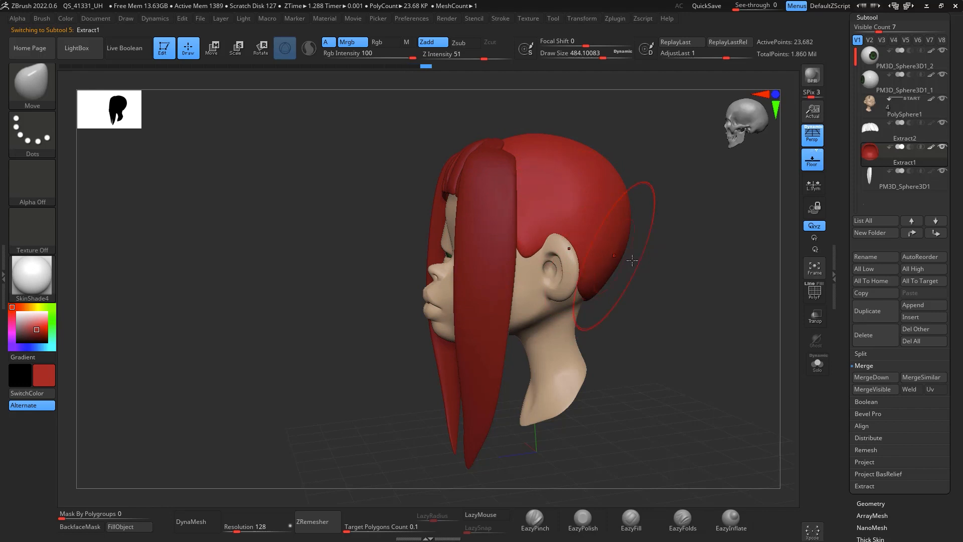
drag(632, 259, 742, 178)
click(888, 184)
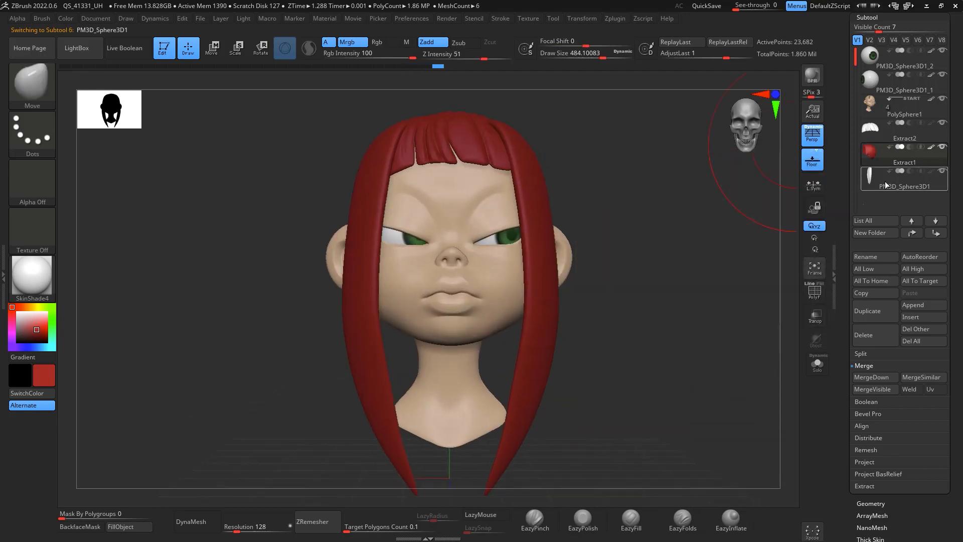
alt+drag(662, 348, 660, 242)
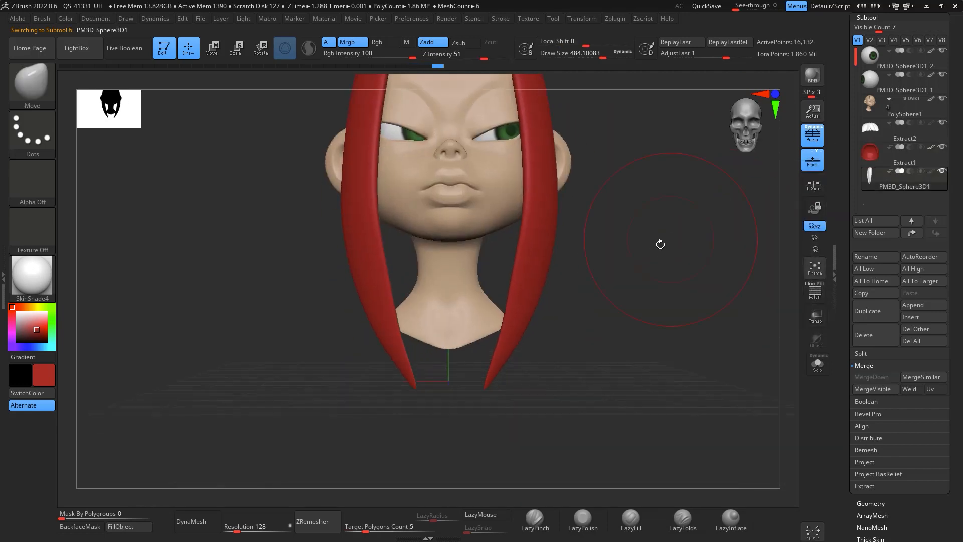
Step: ZRemesh the side strands with a target polygon count of 0.1 and inspect the new topology
click(401, 527)
click(321, 514)
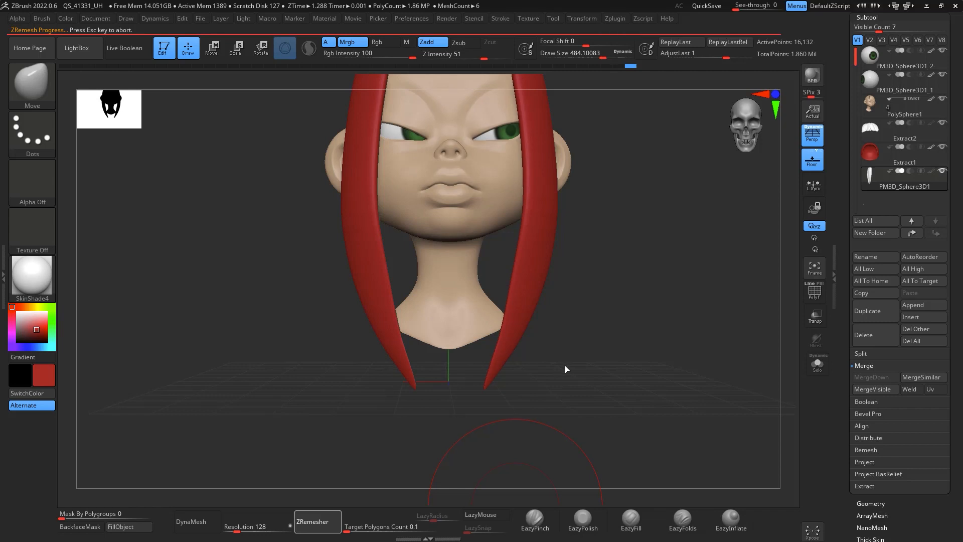
drag(639, 251, 613, 274)
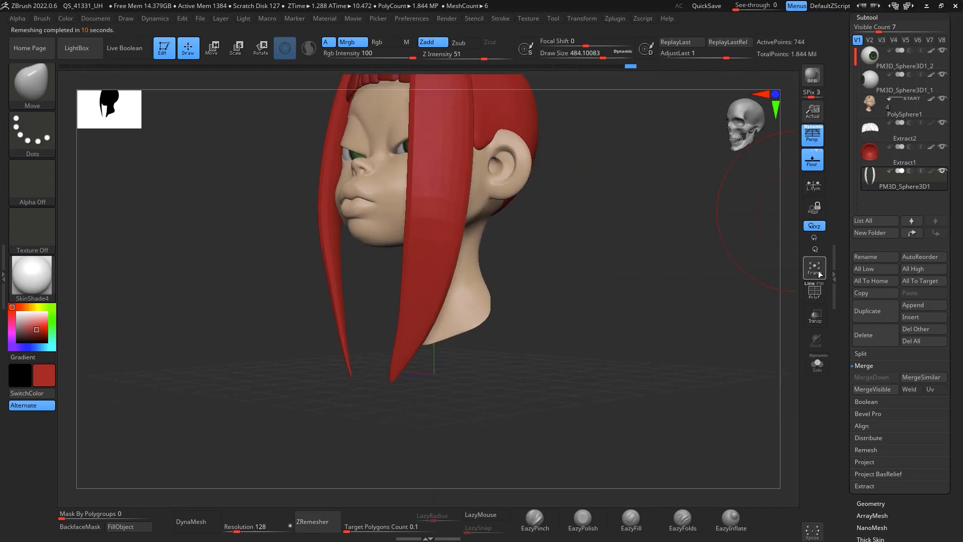
click(814, 292)
drag(705, 284, 746, 226)
click(815, 292)
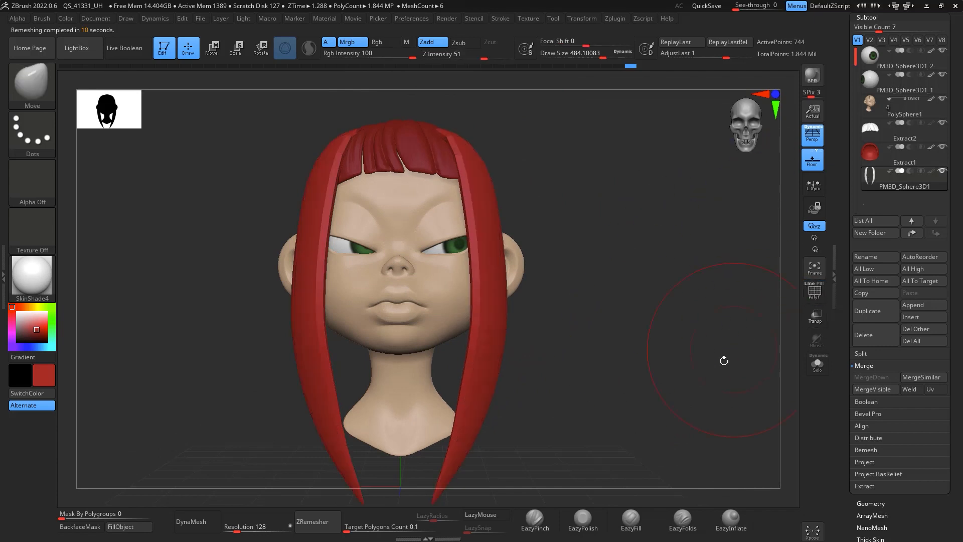
Step: Subdivide the side strands and reduce the brush draw size to about 177
mouse_move(728, 384)
alt+mouse_down()
mouse_move(735, 354)
mouse_move(720, 357)
mouse_move(726, 381)
mouse_move(717, 352)
alt+mouse_up()
key(ctrl+d)
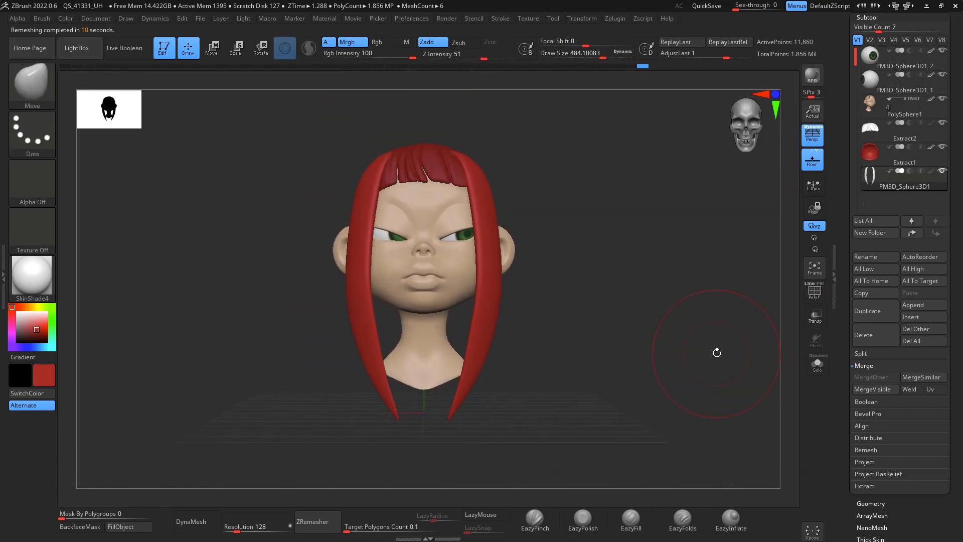
mouse_move(703, 301)
mouse_down()
mouse_move(695, 227)
mouse_move(684, 275)
mouse_move(695, 288)
mouse_move(697, 269)
mouse_move(729, 293)
mouse_up()
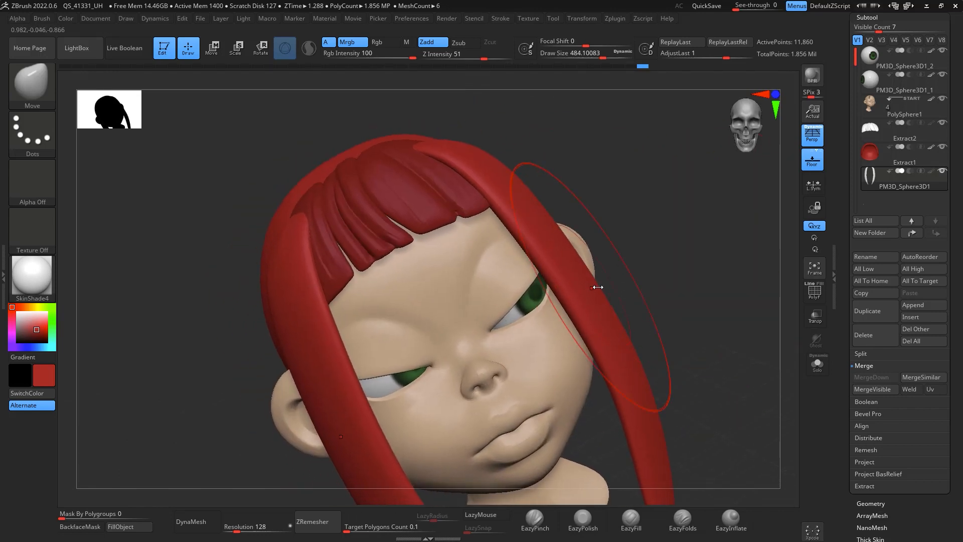
key(space)
drag(593, 285, 567, 286)
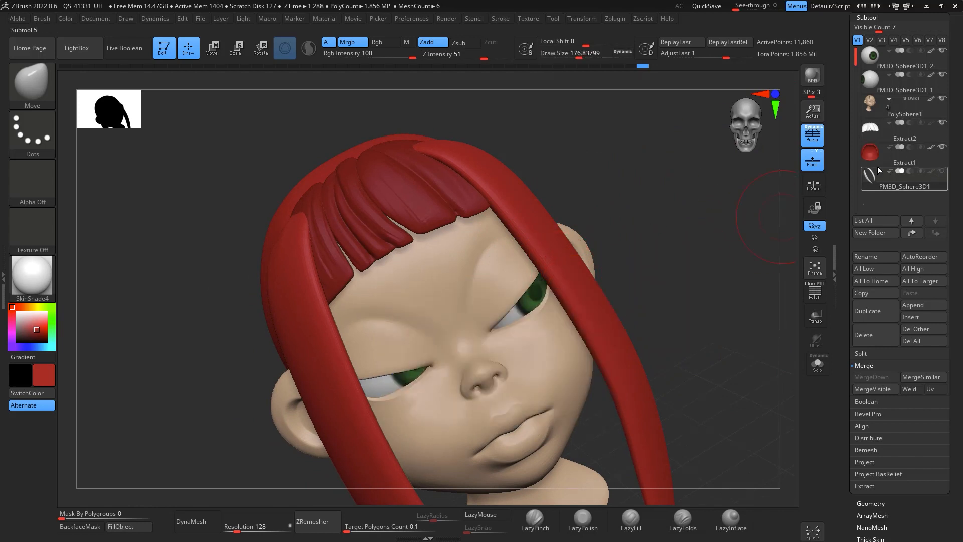
Step: Select the head subtool and mask a thick arched eyebrow over the first eye with MaskPen at draw size about 33
click(879, 106)
drag(694, 239, 718, 218)
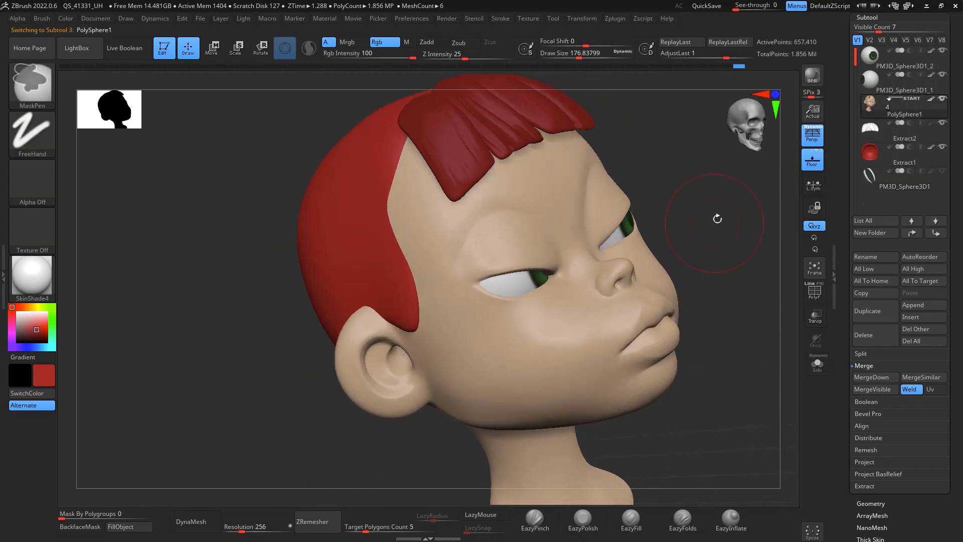
mouse_move(737, 214)
right_down()
mouse_move(707, 266)
mouse_move(667, 213)
right_up()
key(space)
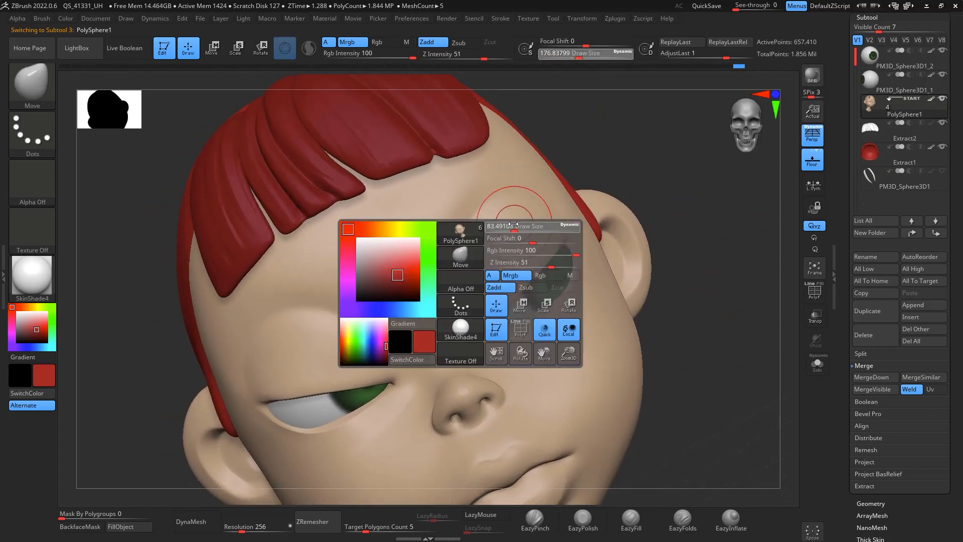
drag(506, 223, 503, 224)
mouse_move(632, 164)
right_down()
mouse_move(643, 125)
mouse_move(678, 178)
right_up()
key(ctrl)
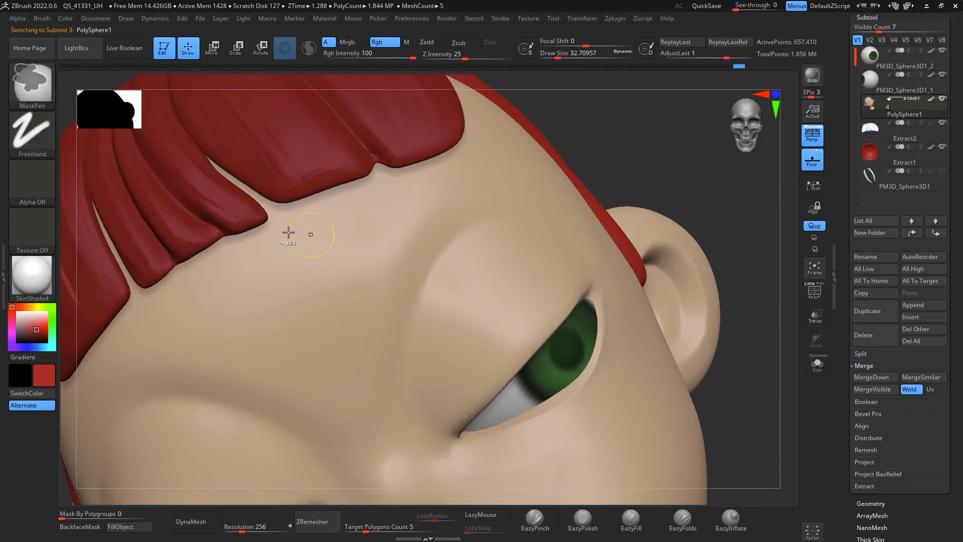
click(49, 137)
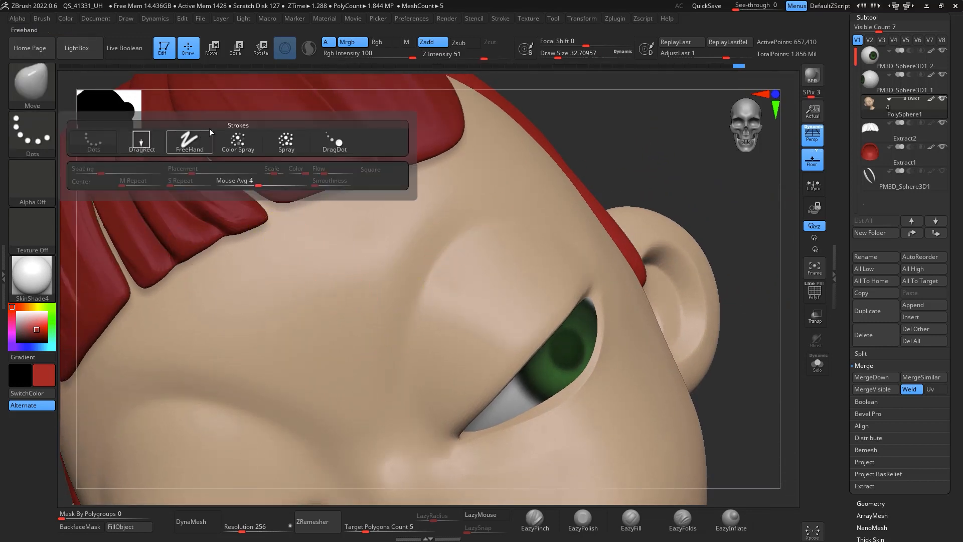
key(ctrl)
ctrl+click(50, 118)
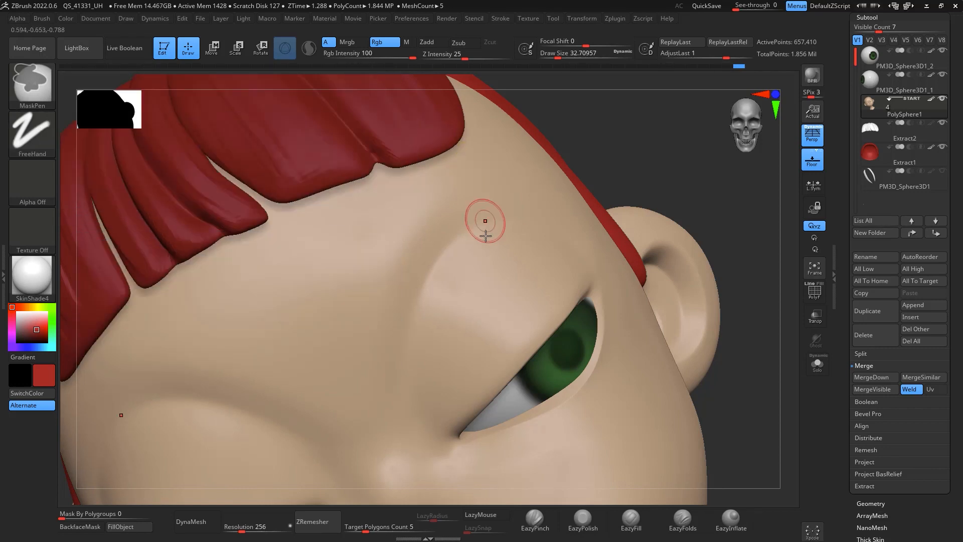
ctrl+drag(378, 357, 451, 177)
mouse_move(665, 180)
mouse_down()
mouse_move(729, 189)
mouse_move(745, 239)
mouse_move(711, 277)
mouse_move(698, 324)
mouse_up()
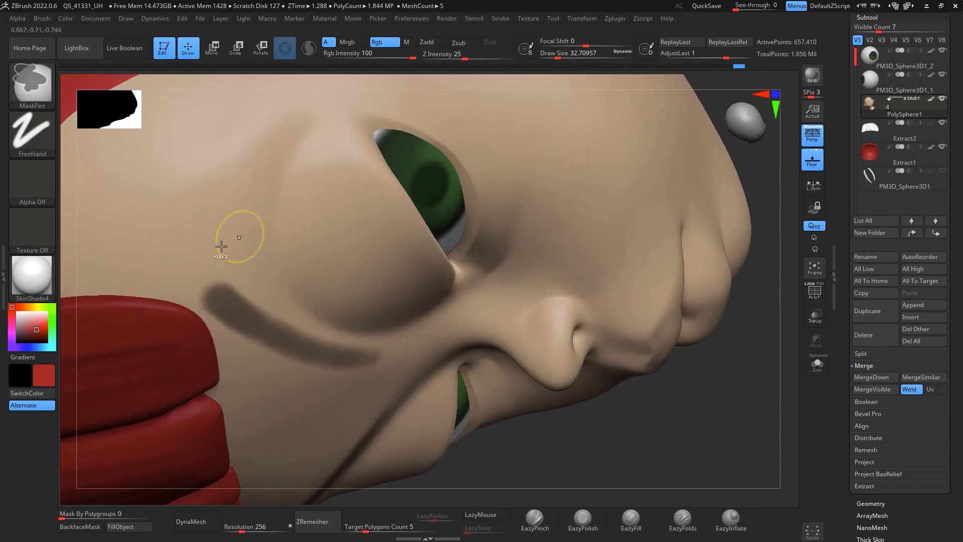
mouse_move(217, 284)
ctrl+mouse_down()
mouse_move(249, 153)
mouse_move(220, 275)
mouse_move(236, 202)
ctrl+mouse_up()
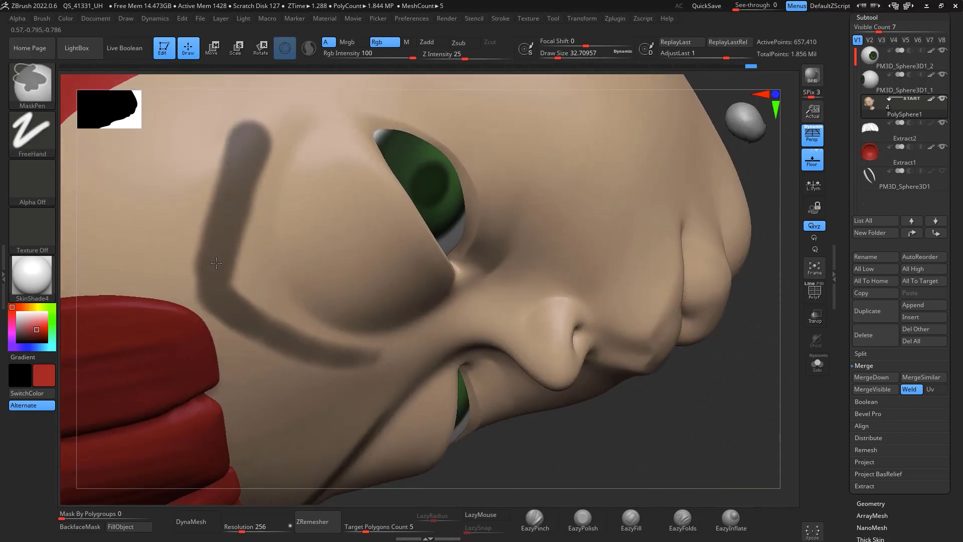
mouse_move(216, 263)
ctrl+mouse_down()
mouse_move(228, 301)
mouse_move(235, 203)
ctrl+mouse_up()
ctrl+drag(239, 156, 244, 144)
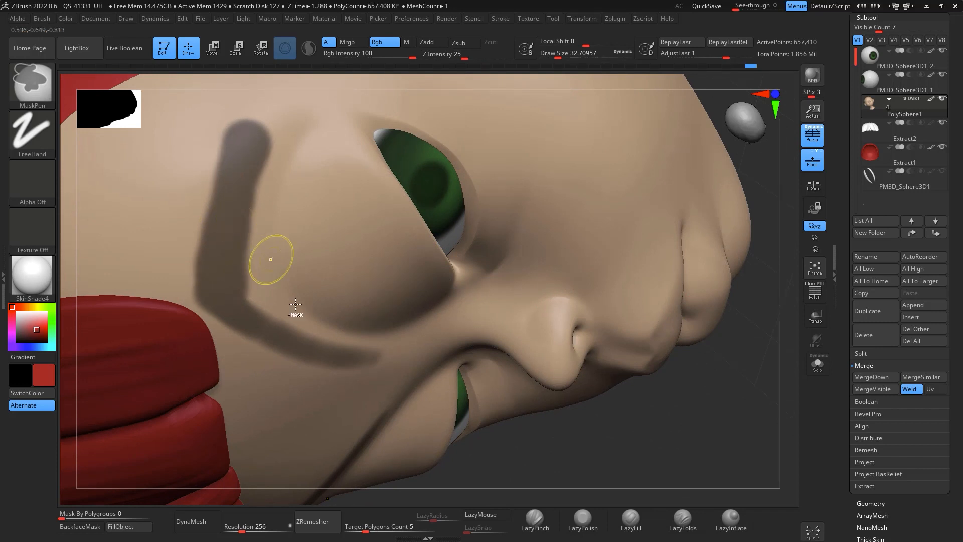
mouse_move(255, 321)
ctrl+mouse_down()
mouse_move(347, 353)
mouse_move(287, 337)
mouse_move(301, 350)
mouse_move(235, 176)
ctrl+mouse_up()
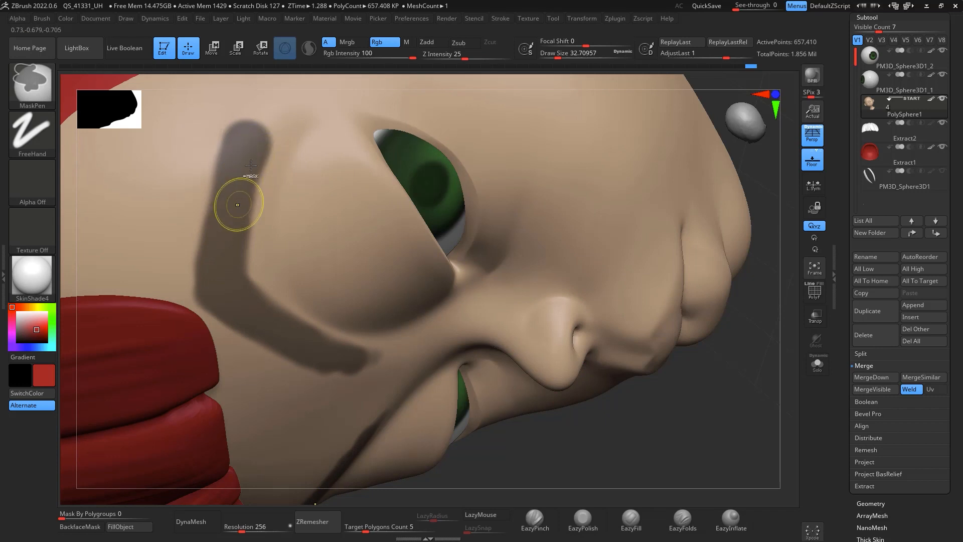
mouse_move(189, 265)
ctrl+alt+mouse_down()
mouse_move(239, 108)
mouse_move(258, 87)
mouse_move(176, 260)
ctrl+alt+mouse_up()
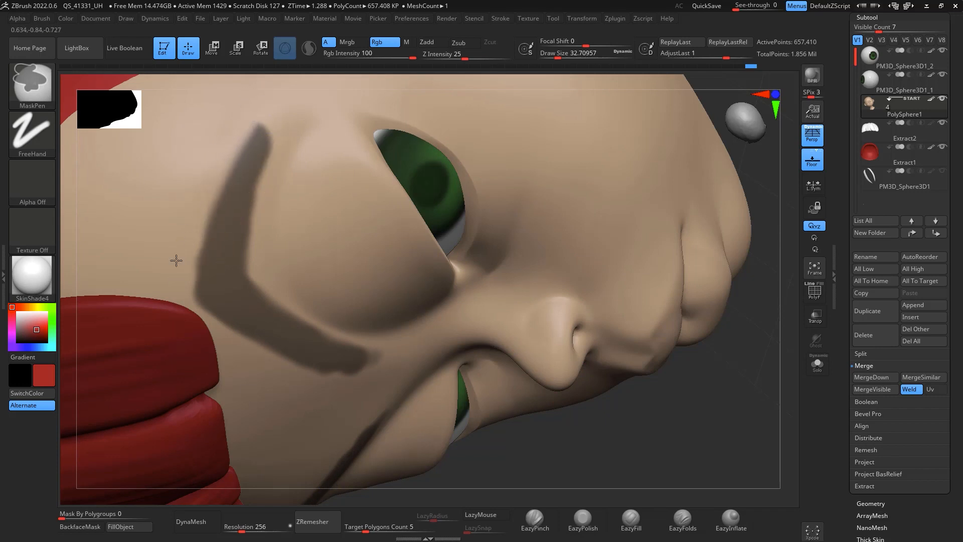
ctrl+alt+drag(258, 260, 272, 170)
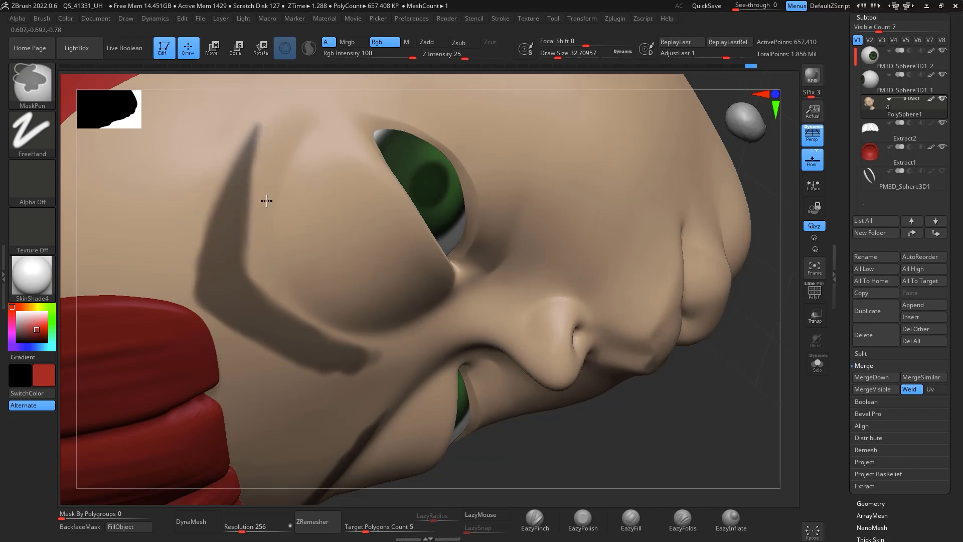
Step: Mask a matching arched eyebrow over the other eye on the head
mouse_move(667, 431)
mouse_down()
mouse_move(714, 392)
mouse_move(656, 336)
mouse_move(758, 208)
mouse_move(650, 214)
mouse_up()
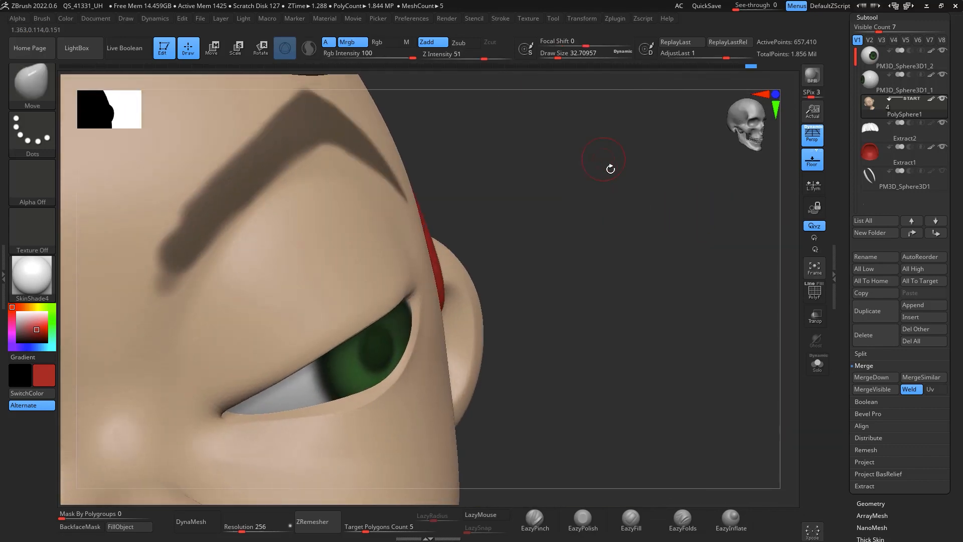
mouse_move(610, 170)
mouse_down()
mouse_move(731, 201)
mouse_move(670, 195)
mouse_up()
mouse_move(280, 300)
ctrl+alt+mouse_down()
mouse_move(374, 144)
mouse_move(338, 176)
ctrl+alt+mouse_up()
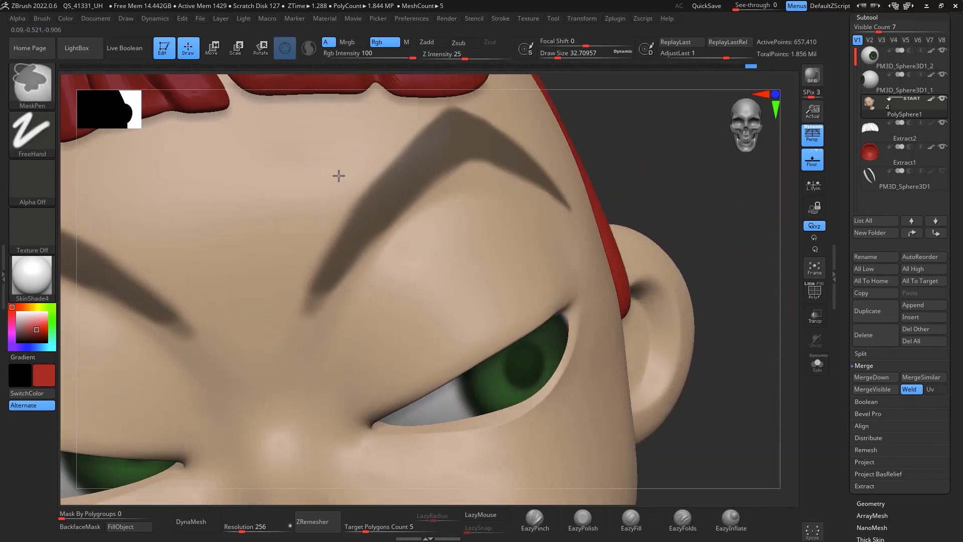
ctrl+alt+drag(289, 297, 377, 153)
ctrl+alt+drag(290, 317, 372, 165)
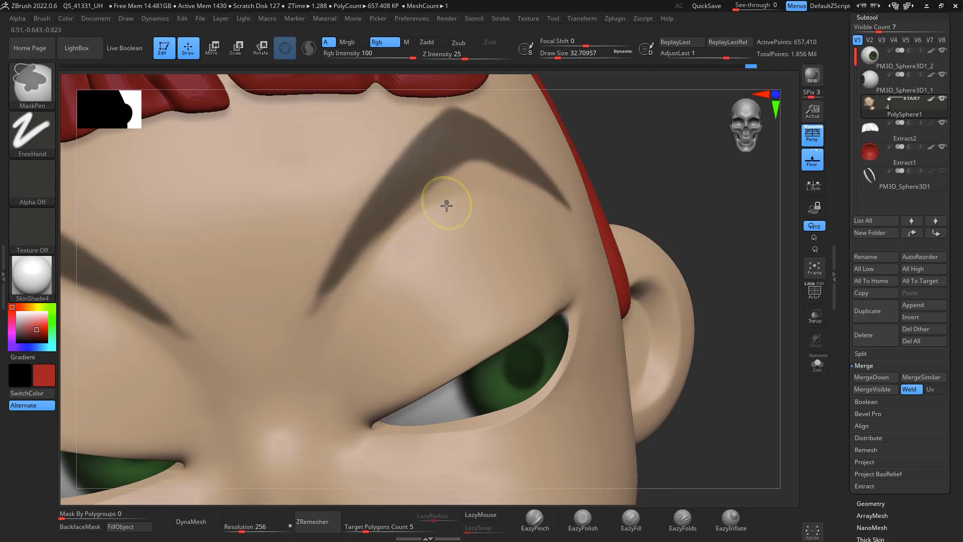
ctrl+alt+drag(418, 230, 301, 335)
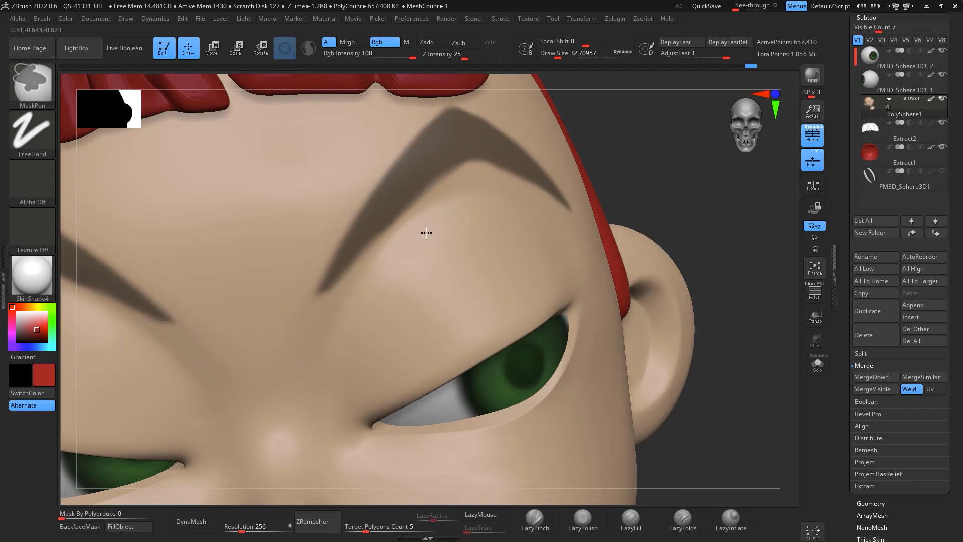
shift+drag(734, 362, 750, 345)
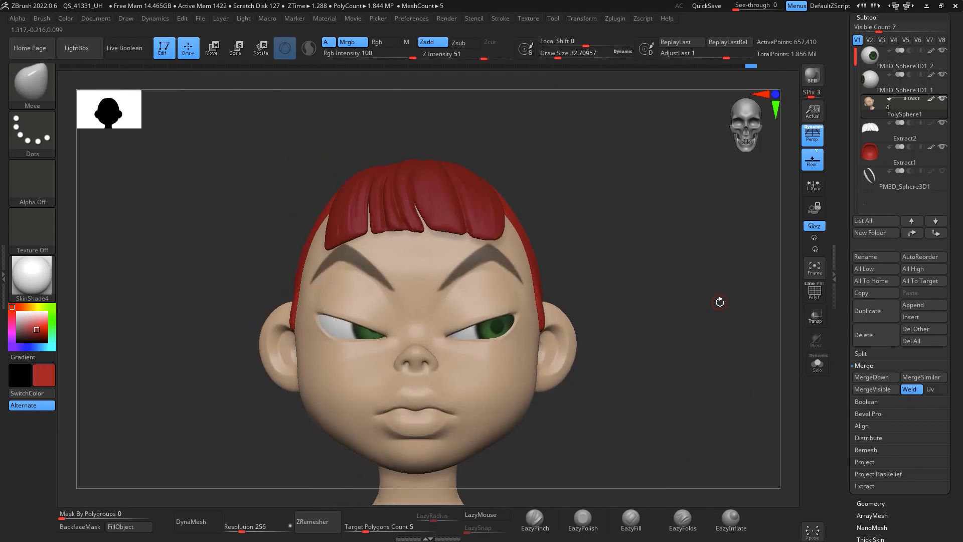
Step: Extract the masked eyebrows into a new subtool with Double enabled and accept it
click(865, 486)
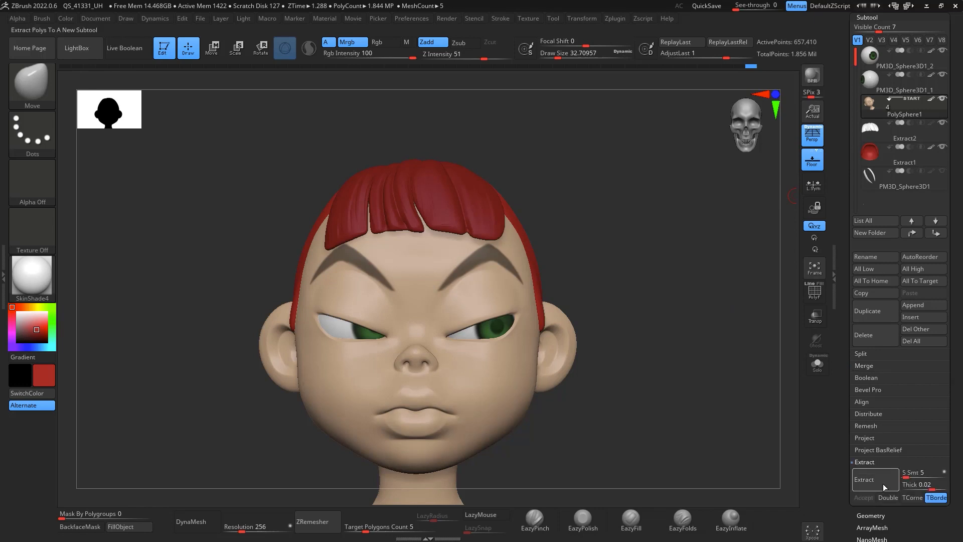
click(914, 471)
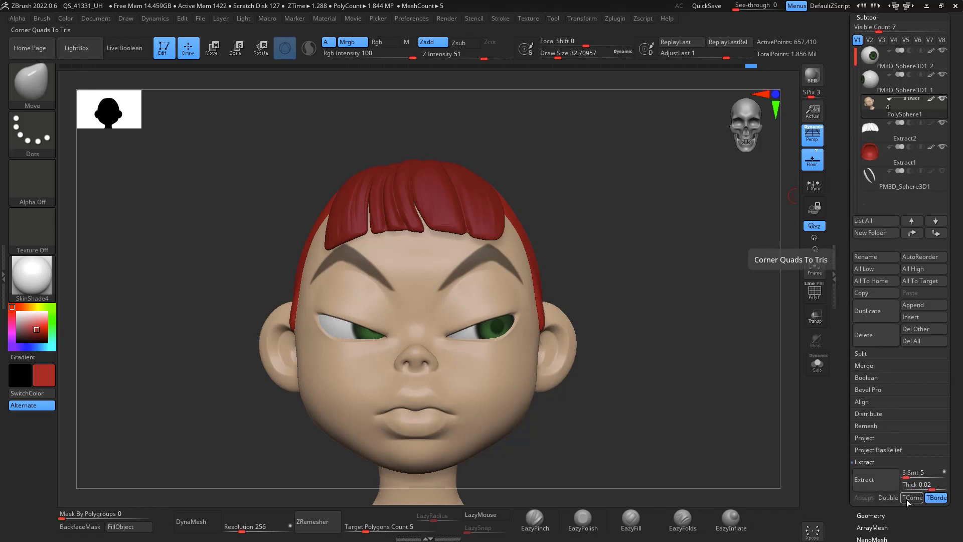
click(887, 485)
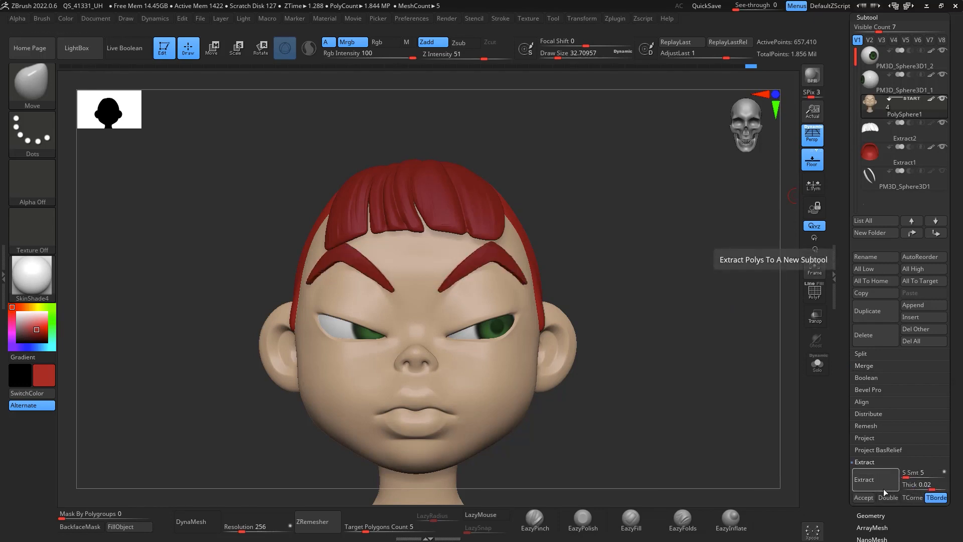
click(882, 493)
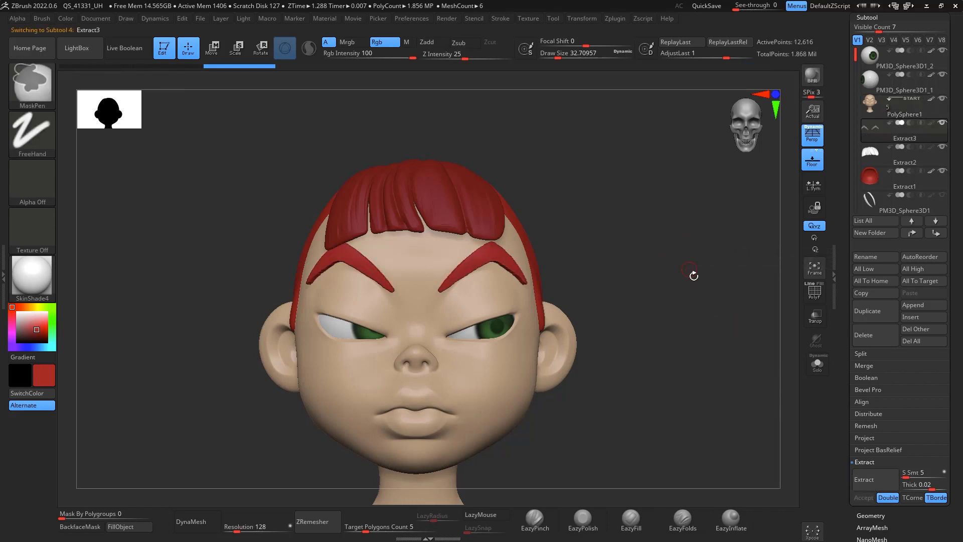
Step: ZRemesh the extracted eyebrows with a target polygon count of 0.1
drag(699, 318, 560, 287)
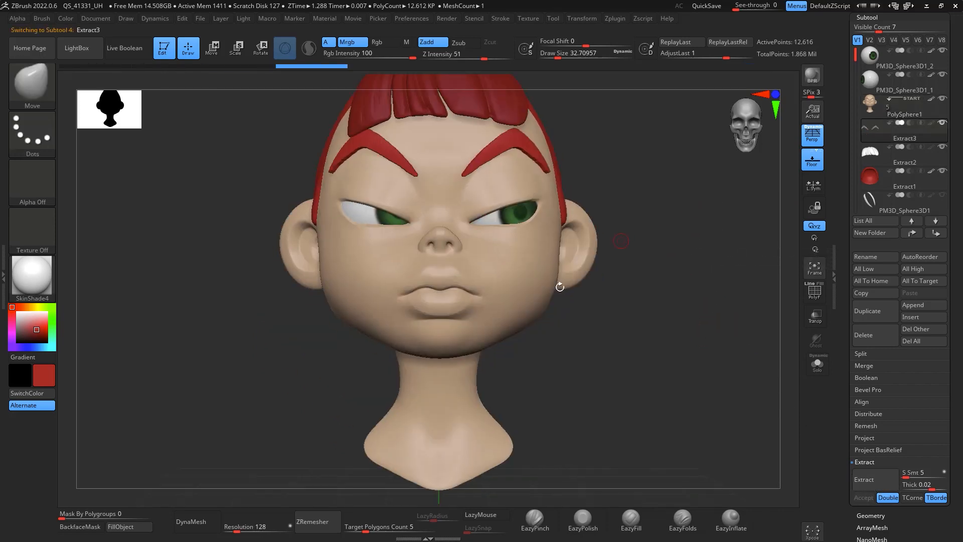
click(418, 525)
text(0.1)
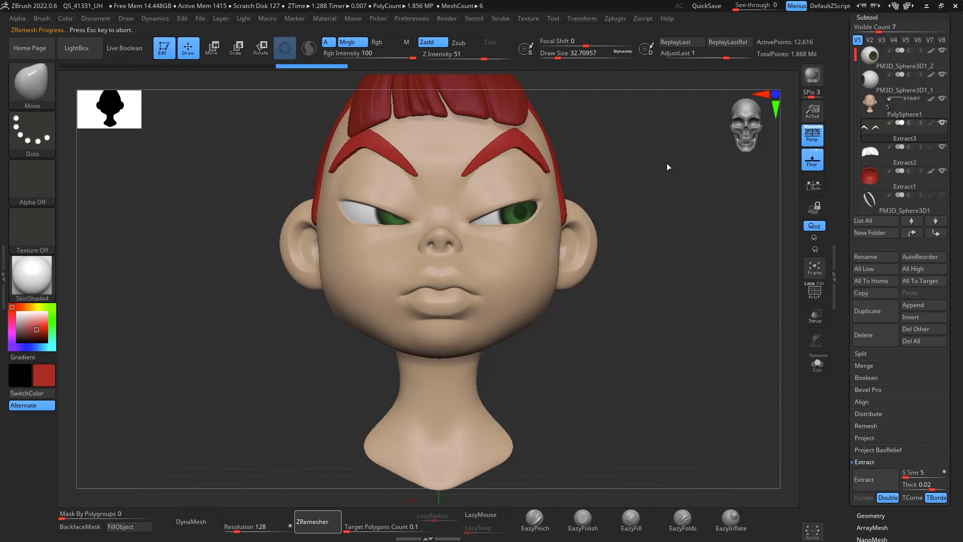
drag(664, 175, 703, 300)
drag(705, 182, 688, 147)
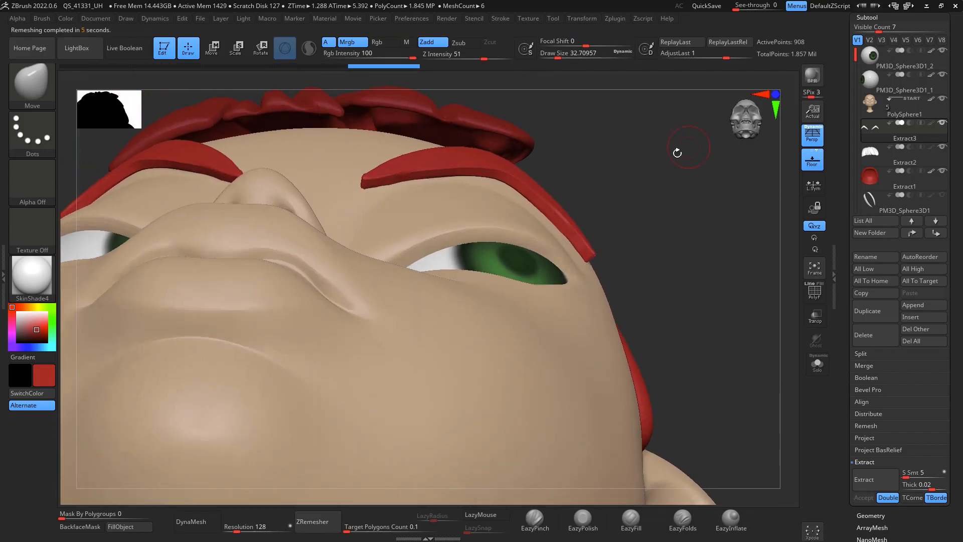
Step: Reshape the eyebrows with the Move brush at draw size about 182, pulling their tips and arches
key(space)
mouse_move(660, 185)
mouse_down()
mouse_move(683, 184)
mouse_move(544, 146)
mouse_move(490, 180)
mouse_up()
mouse_move(559, 221)
mouse_down()
mouse_move(552, 230)
mouse_move(577, 259)
mouse_up()
drag(416, 161, 403, 176)
mouse_move(662, 148)
mouse_down()
mouse_move(690, 234)
mouse_move(573, 187)
mouse_up()
drag(416, 200, 407, 204)
drag(407, 149, 403, 141)
mouse_move(721, 262)
mouse_down()
mouse_move(715, 270)
mouse_move(742, 254)
mouse_move(702, 211)
mouse_move(664, 138)
mouse_up()
drag(478, 116, 470, 120)
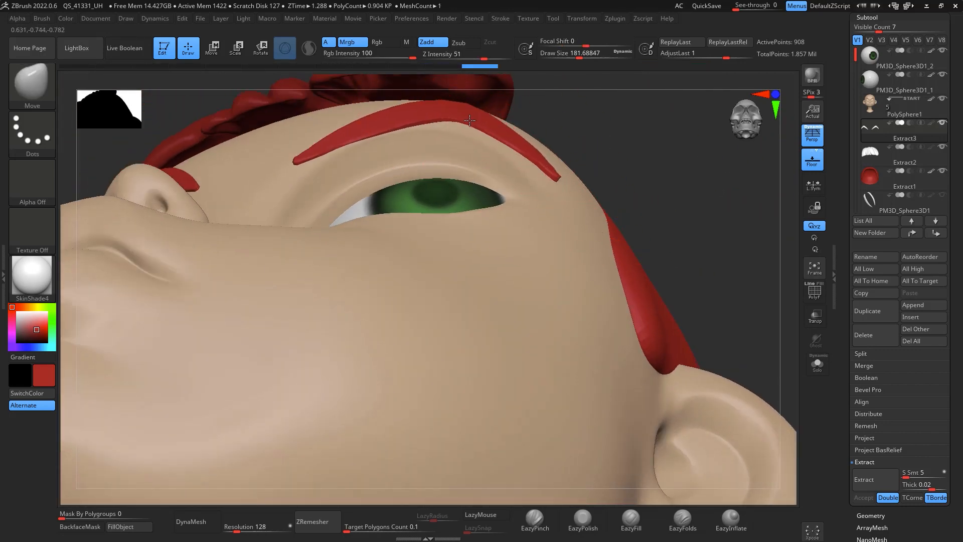
mouse_move(678, 152)
mouse_down()
mouse_move(723, 248)
mouse_move(631, 203)
mouse_up()
Step: Subdivide the eyebrow subtool three times and smooth its surface
key(ctrl)
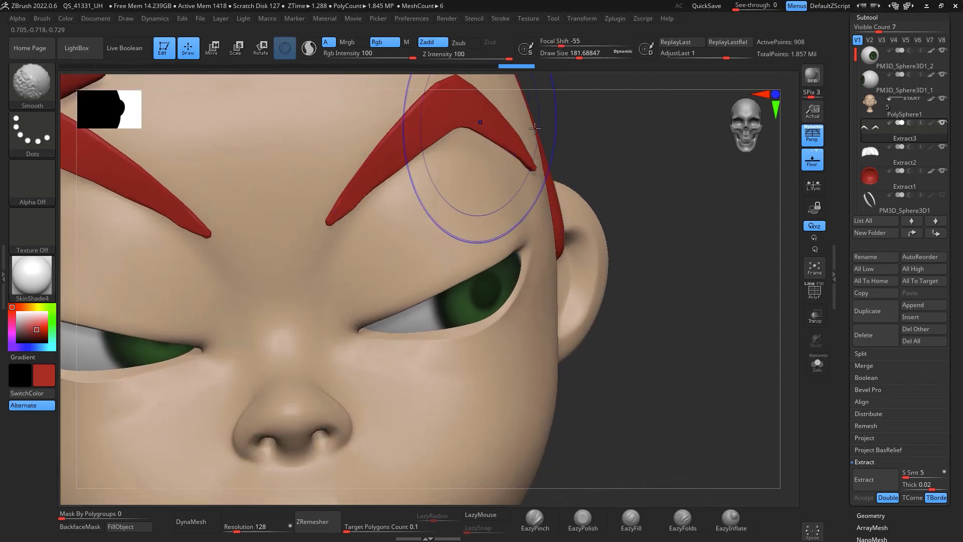
key(ctrl+d)
key(ctrl+d)
key(ctrl+d)
drag(673, 240, 678, 165)
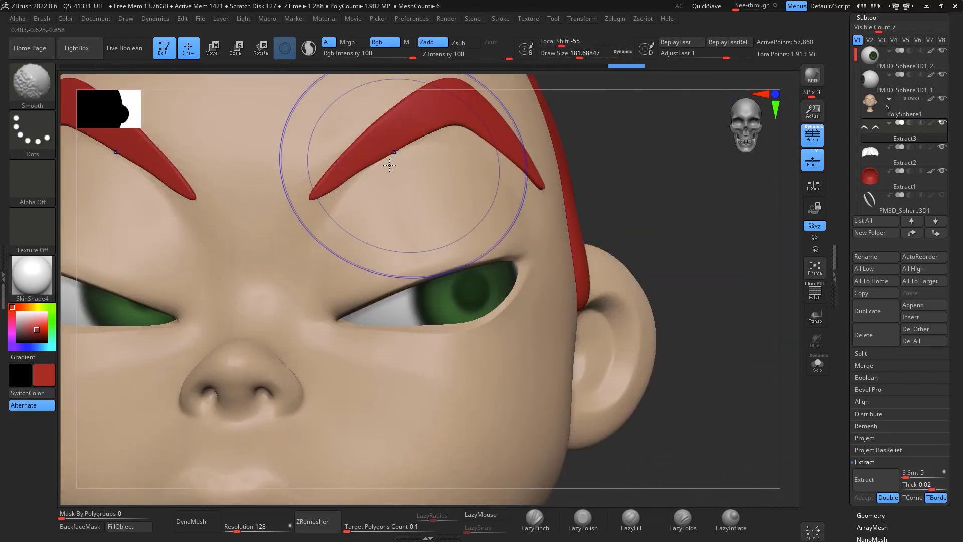
Step: Refine the eyebrow outlines with the Move brush at draw size about 68 and review them from the front
mouse_move(360, 176)
shift+mouse_down()
mouse_move(392, 159)
mouse_move(330, 184)
shift+mouse_up()
key(space)
shift+drag(494, 169, 522, 163)
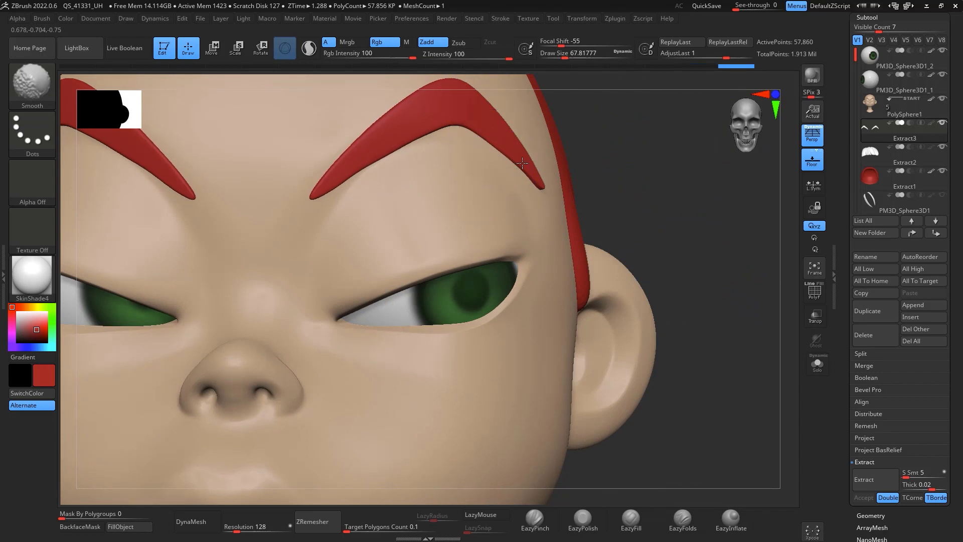
shift+drag(481, 118, 442, 130)
mouse_move(723, 267)
alt+mouse_down()
mouse_move(751, 286)
mouse_move(730, 263)
mouse_move(614, 205)
mouse_move(673, 209)
alt+mouse_up()
alt+drag(688, 264, 689, 295)
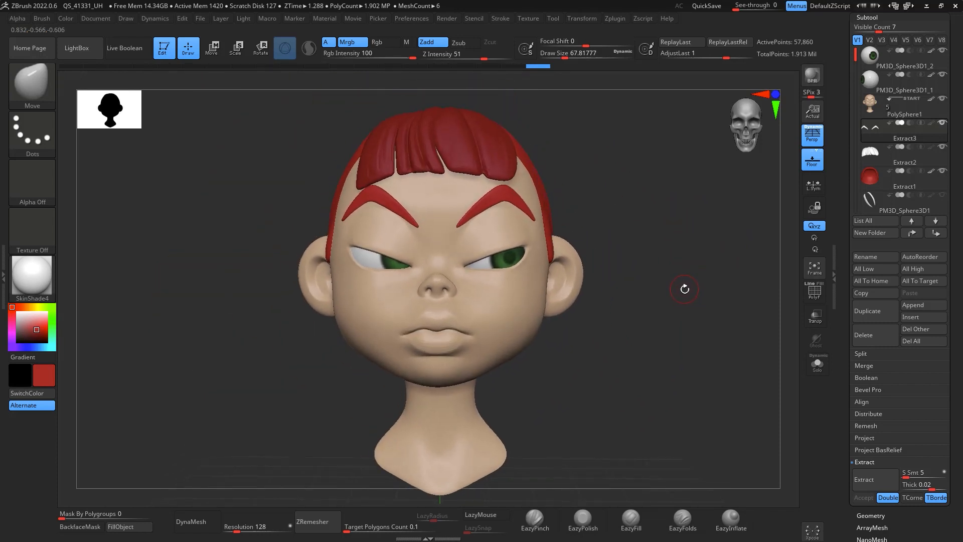
alt+drag(604, 199, 610, 237)
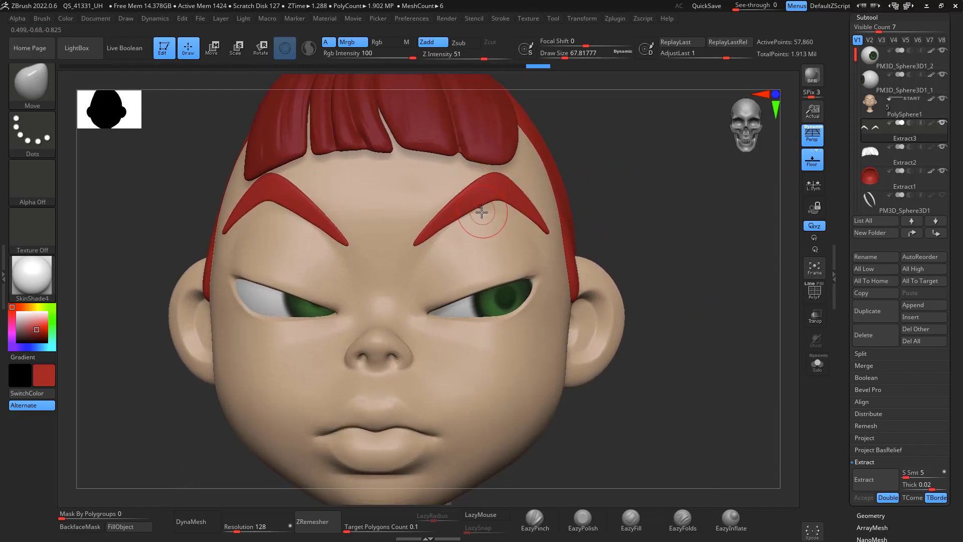
Step: Carve slash notches into the right eyebrow's inner end with the DamStandard brush at draw size about 16
key(b)
key(d)
key(s)
key(space)
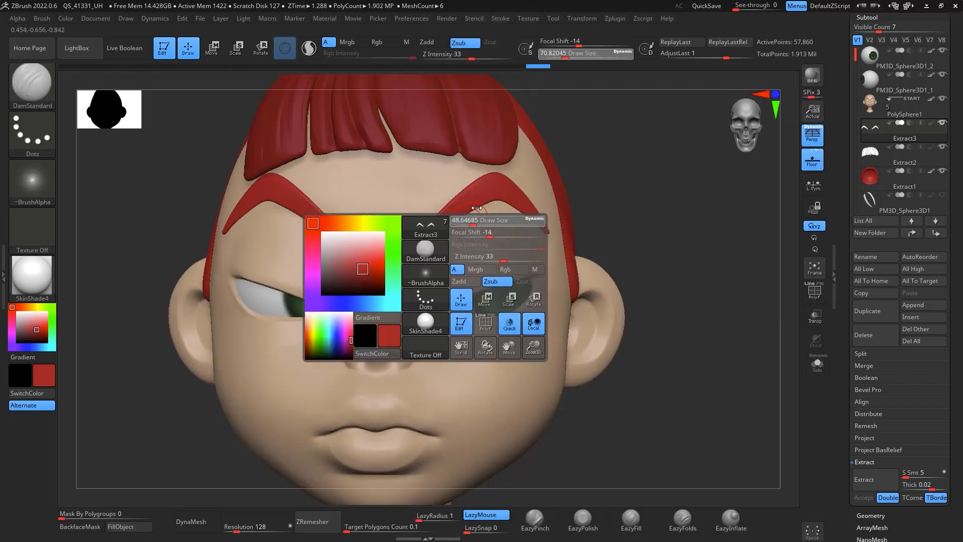
alt+drag(637, 171, 624, 202)
drag(400, 221, 374, 280)
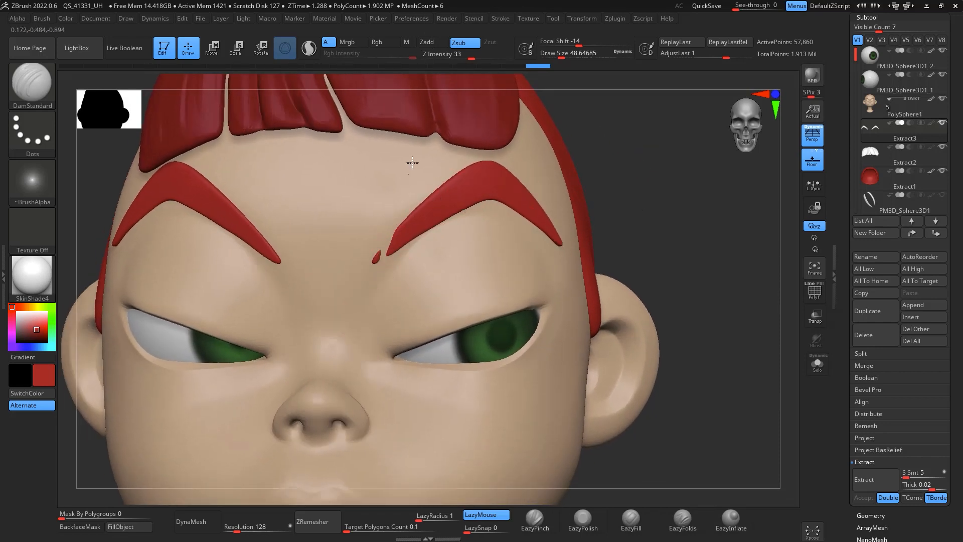
key(ctrl+z)
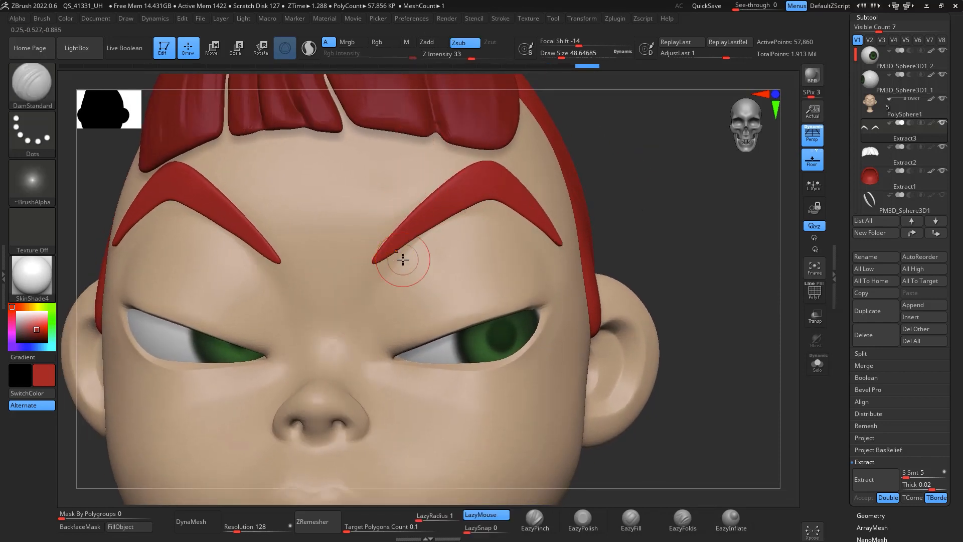
key(space)
drag(395, 259, 406, 248)
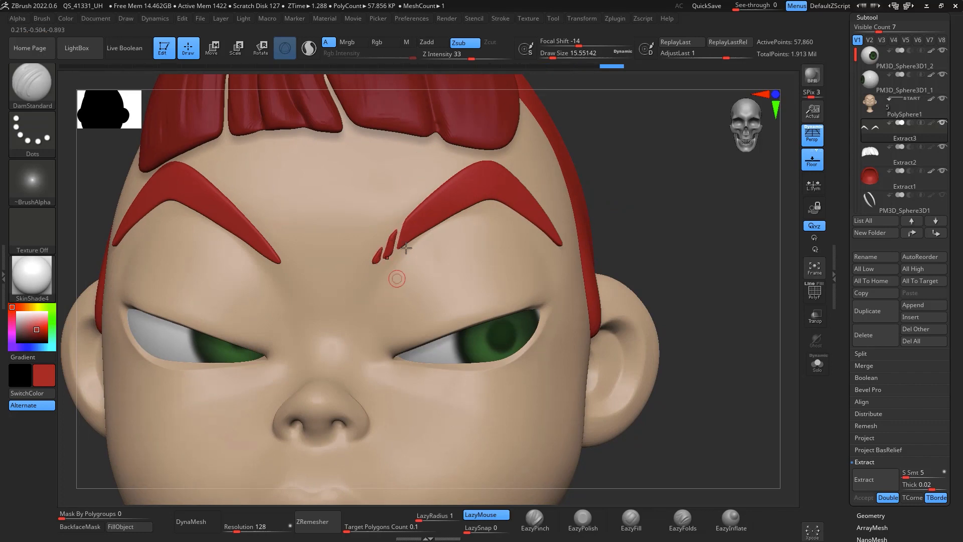
drag(667, 214, 695, 229)
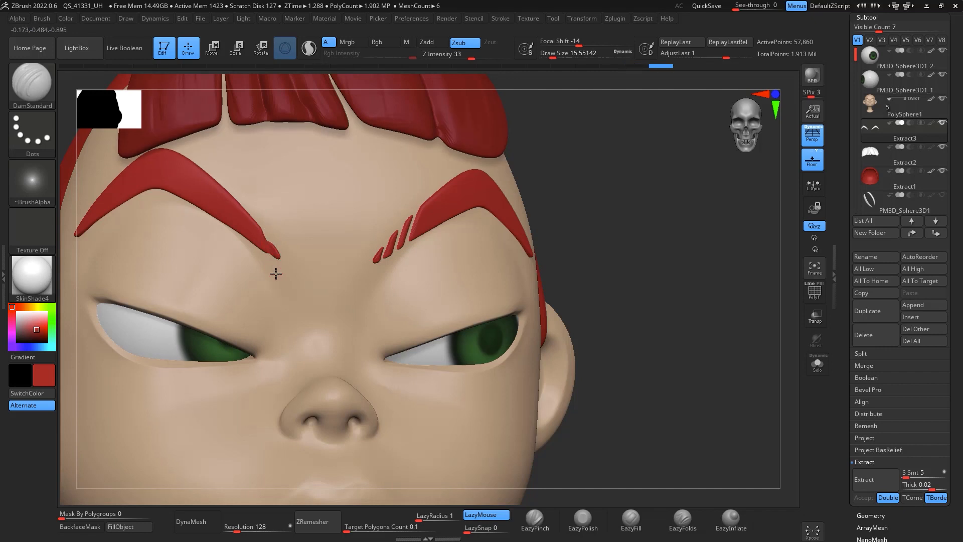
drag(276, 274, 273, 236)
key(ctrl+z)
key(ctrl+z)
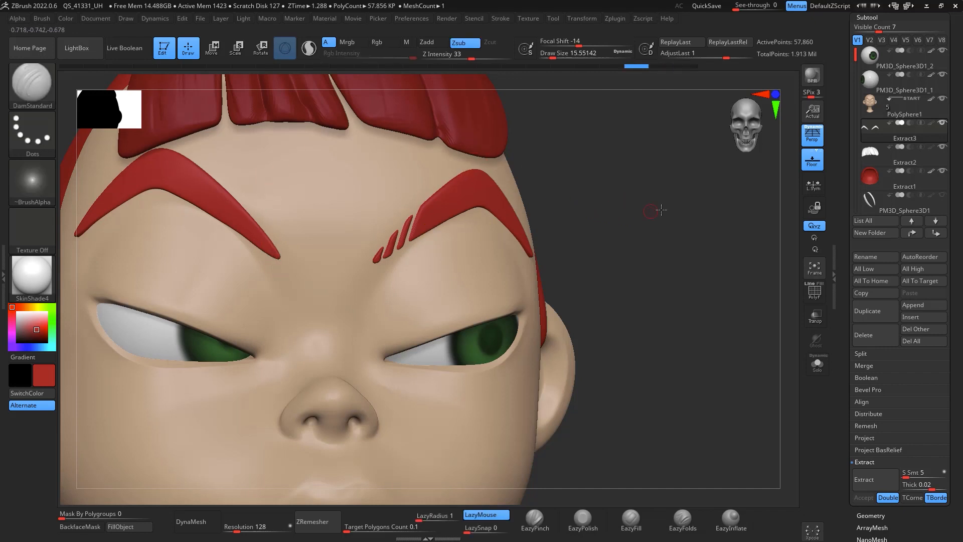
Step: Carve three matching slash notches into the left eyebrow's inner end with DamStandard at draw size about 9
drag(660, 210, 640, 225)
key(space)
drag(269, 256, 271, 177)
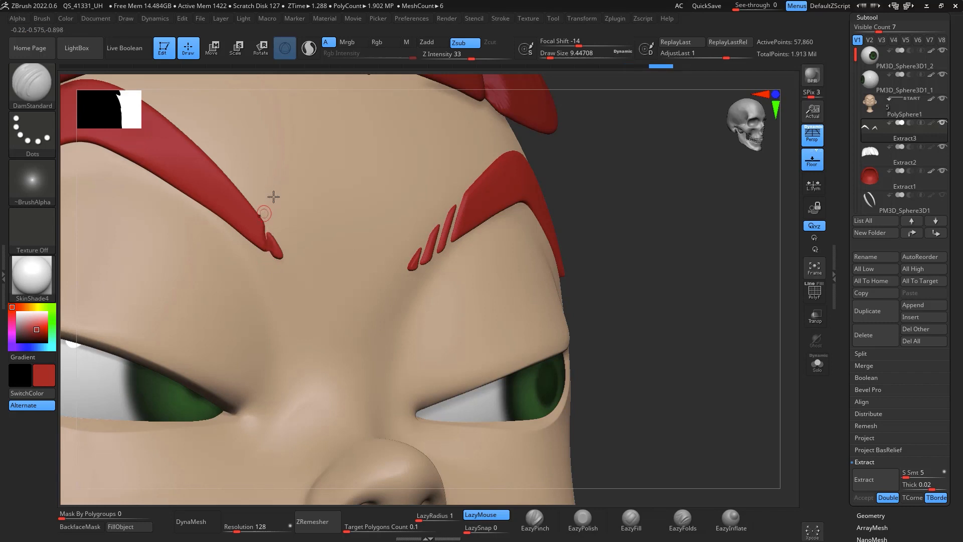
mouse_move(661, 246)
mouse_down()
mouse_move(679, 250)
mouse_move(620, 241)
mouse_up()
shift+drag(274, 235, 270, 280)
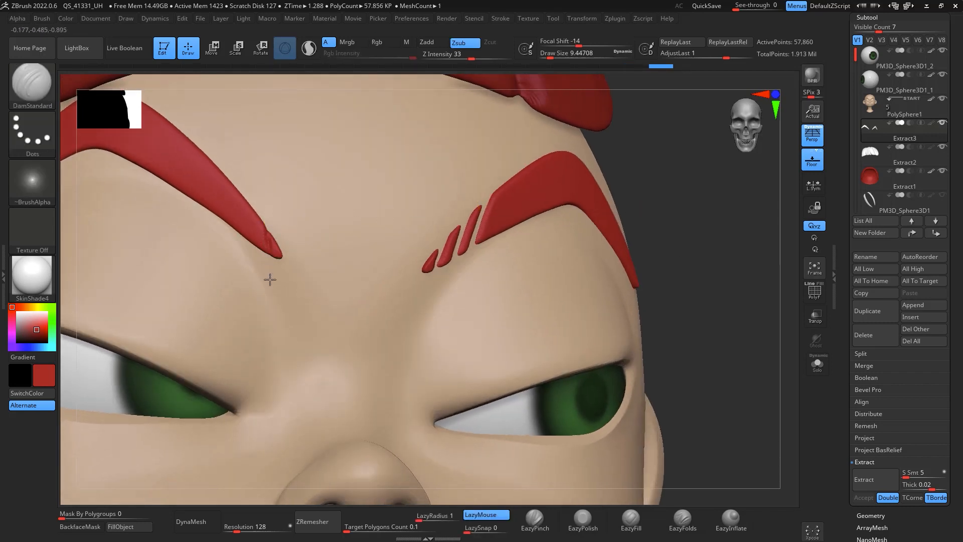
drag(265, 212, 267, 263)
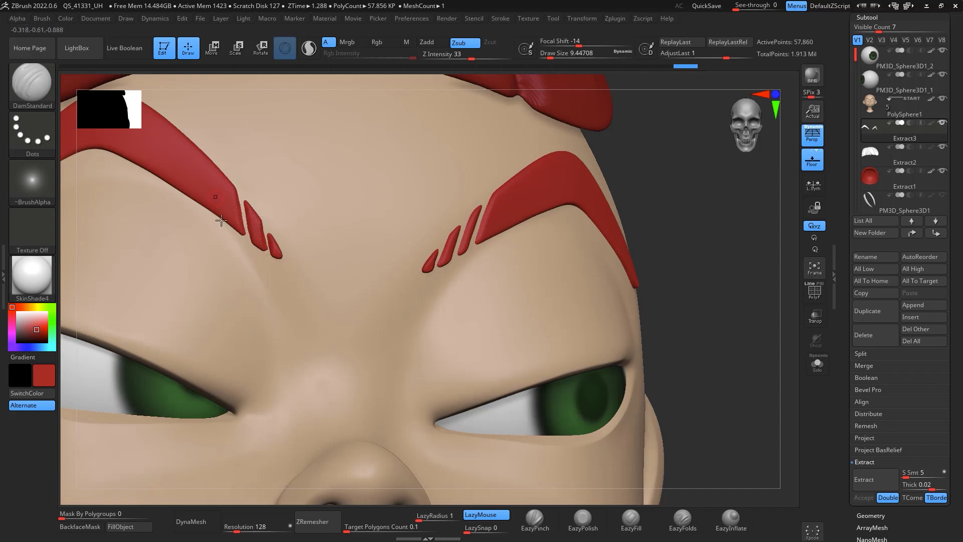
drag(209, 148, 250, 269)
Step: Show the long side-hair subtool and orbit around the head to review the notched eyebrows with the hair
shift+drag(698, 324, 759, 370)
alt+drag(782, 276, 736, 302)
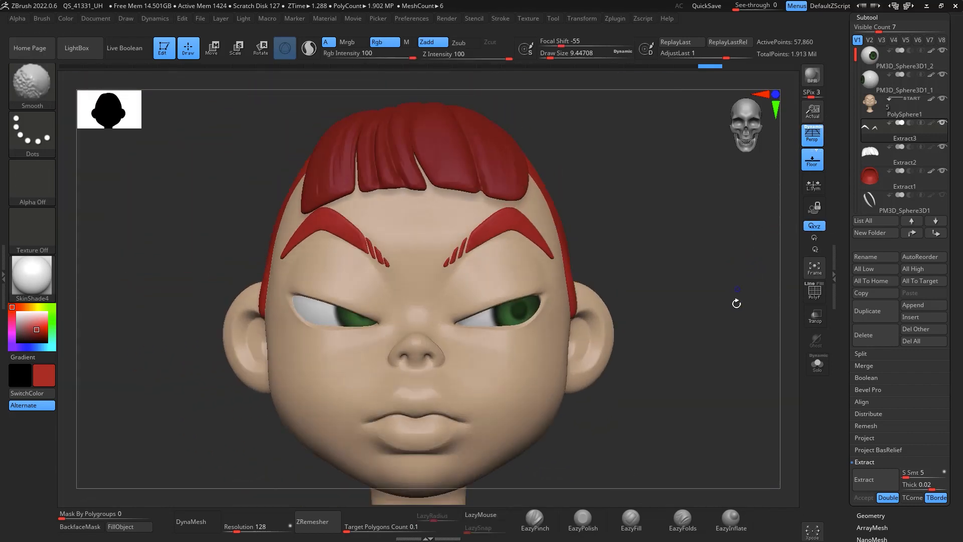
click(943, 195)
mouse_move(748, 384)
alt+mouse_down()
mouse_move(731, 370)
mouse_move(735, 281)
mouse_move(727, 295)
mouse_move(751, 308)
mouse_move(743, 346)
mouse_move(731, 308)
mouse_move(742, 293)
mouse_move(726, 287)
mouse_move(738, 289)
mouse_move(733, 327)
mouse_move(739, 281)
mouse_move(722, 294)
alt+mouse_up()
key(shift)
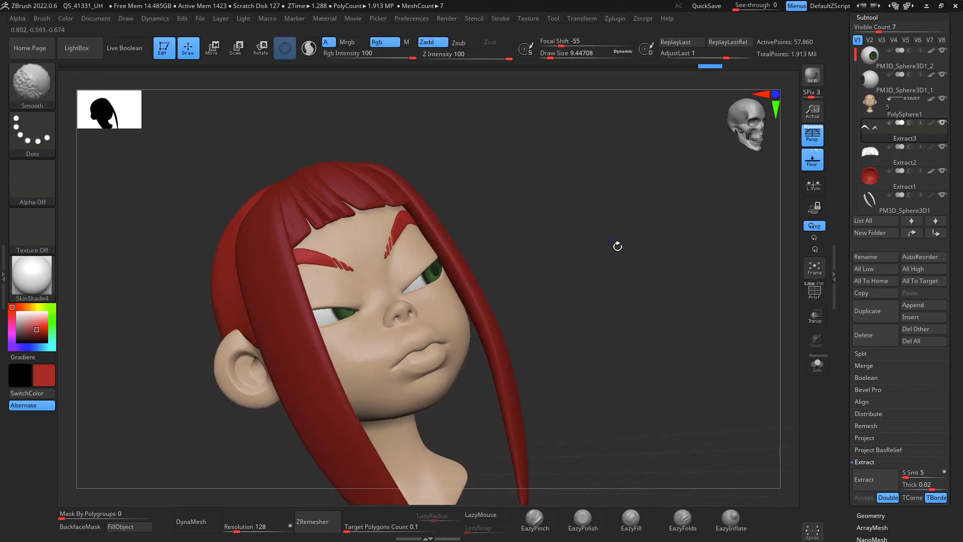
shift+drag(618, 247, 663, 341)
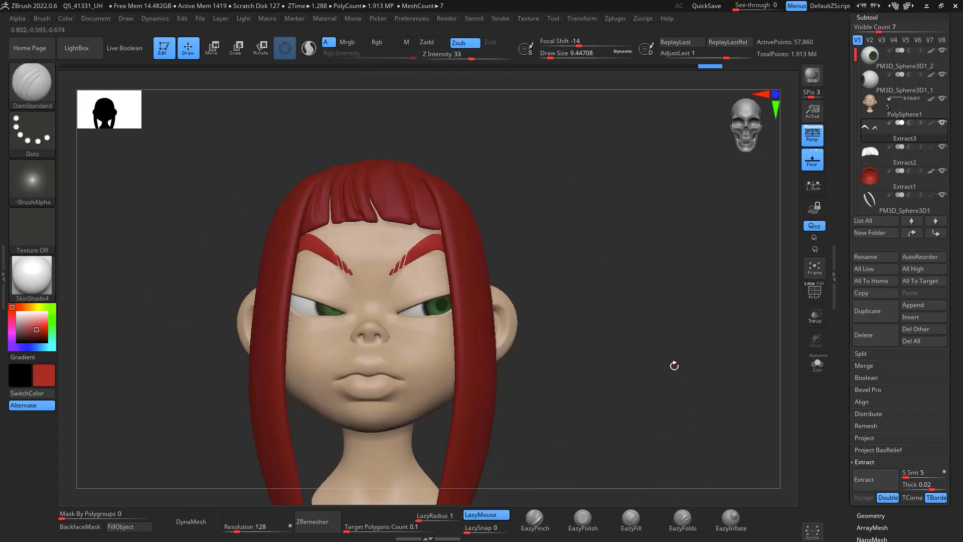
drag(677, 292, 700, 297)
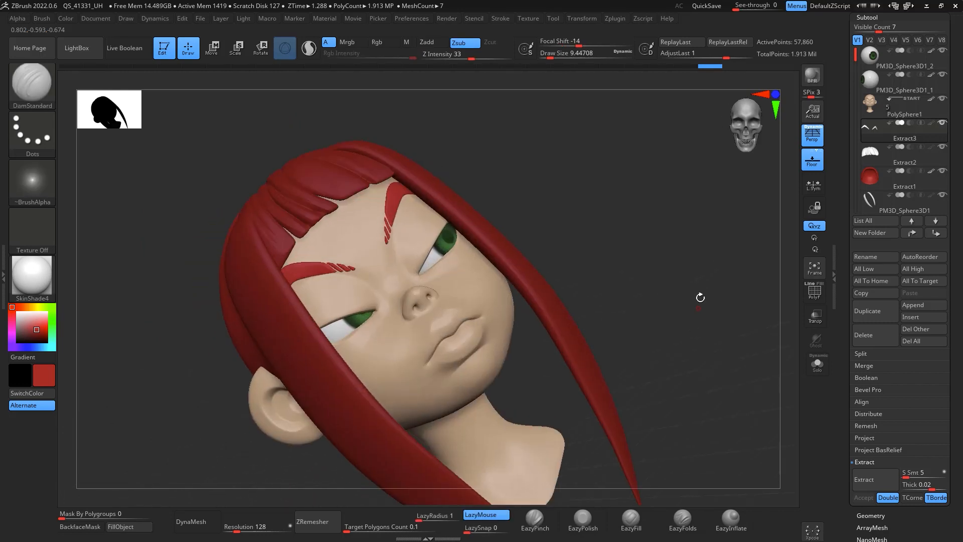
Step: Select the head subtool, hide the side hair, mask a strip along the upper eyelid and extract it double-sided
click(889, 112)
drag(701, 237, 718, 271)
click(944, 197)
drag(755, 219, 715, 262)
key(space)
drag(448, 285, 453, 284)
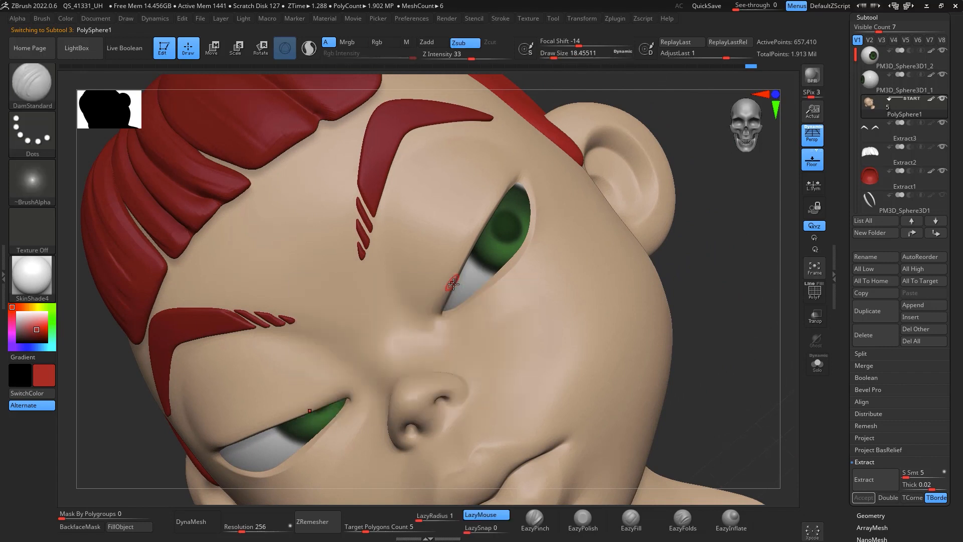
drag(463, 251, 509, 180)
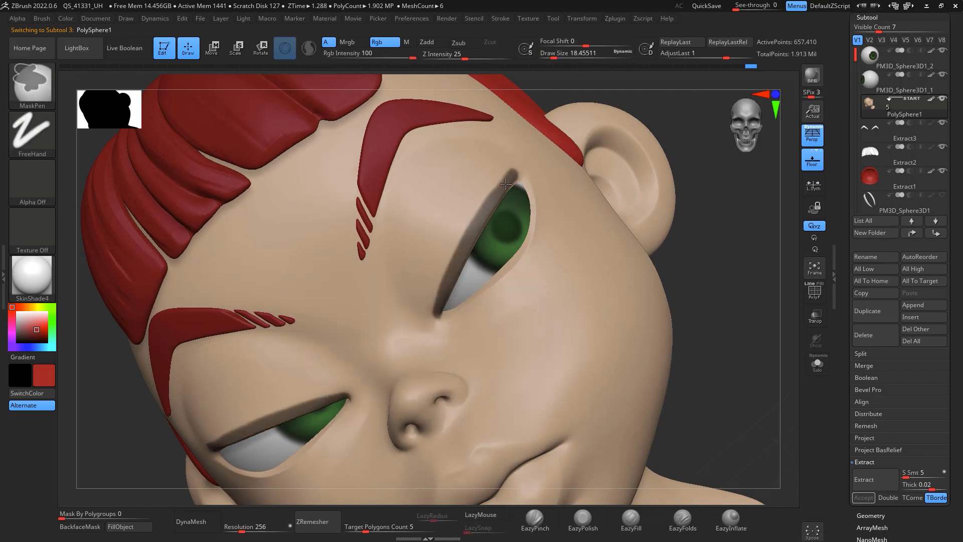
mouse_move(693, 247)
mouse_down()
mouse_move(754, 282)
mouse_move(757, 333)
mouse_move(748, 279)
mouse_move(761, 275)
mouse_up()
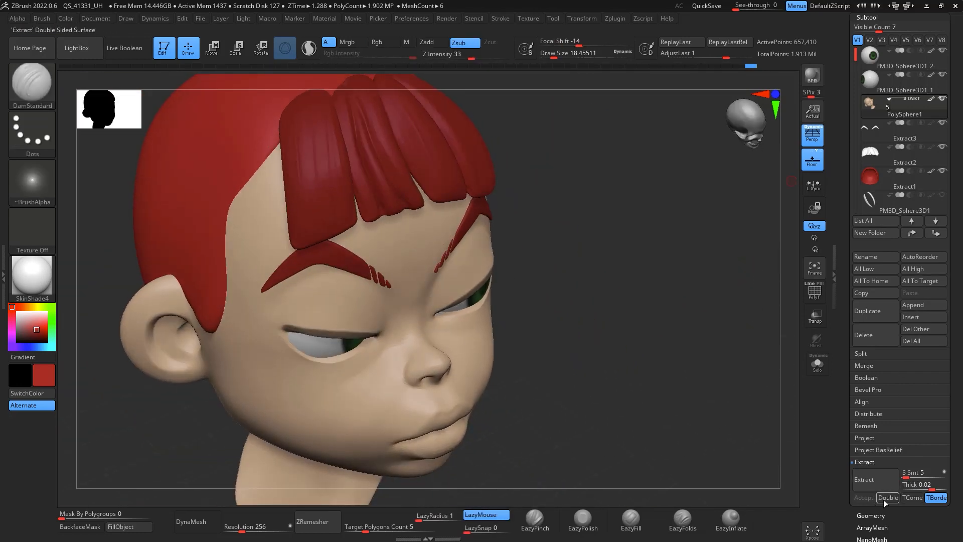
click(884, 498)
click(876, 479)
click(864, 498)
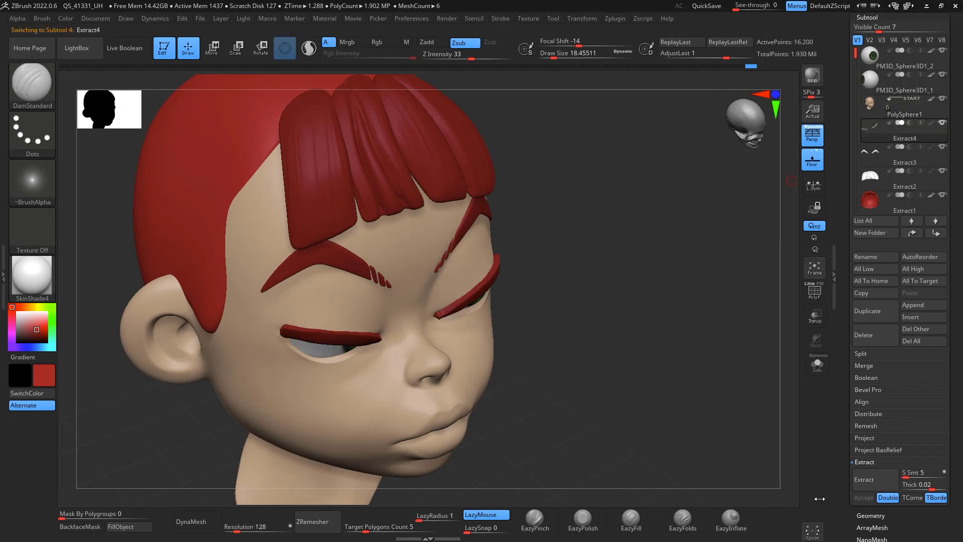
Step: ZRemesh the extracted eyelid strip with a target polygon count of 0.1
click(392, 529)
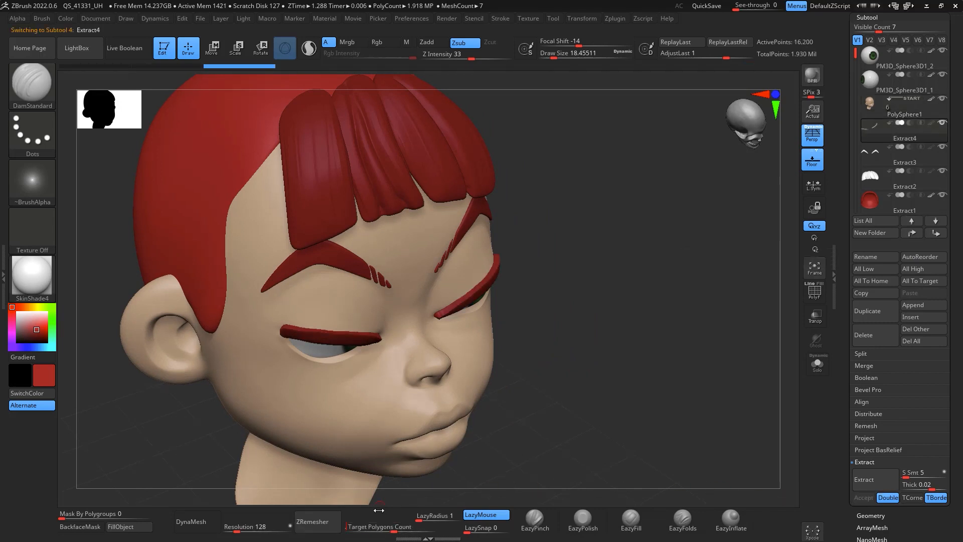
text(0.1)
click(328, 522)
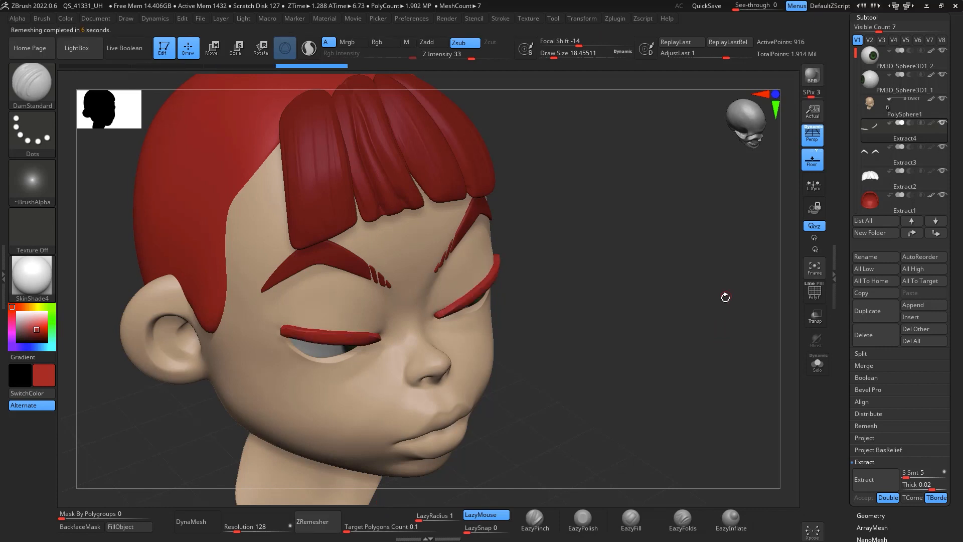
Step: With the Move brush at draw size about 101 and BackfaceMask on, pull the lash strip's outer ends into pointed wings
drag(726, 296, 747, 262)
key(space)
mouse_move(494, 245)
mouse_down()
mouse_move(519, 246)
mouse_move(462, 288)
mouse_move(484, 244)
mouse_move(442, 313)
mouse_move(497, 216)
mouse_up()
drag(704, 187, 646, 235)
mouse_move(446, 307)
mouse_down()
mouse_move(432, 315)
mouse_move(459, 285)
mouse_move(459, 295)
mouse_up()
key(b)
key(m)
key(v)
mouse_move(458, 296)
mouse_down()
mouse_move(450, 286)
mouse_move(453, 295)
mouse_up()
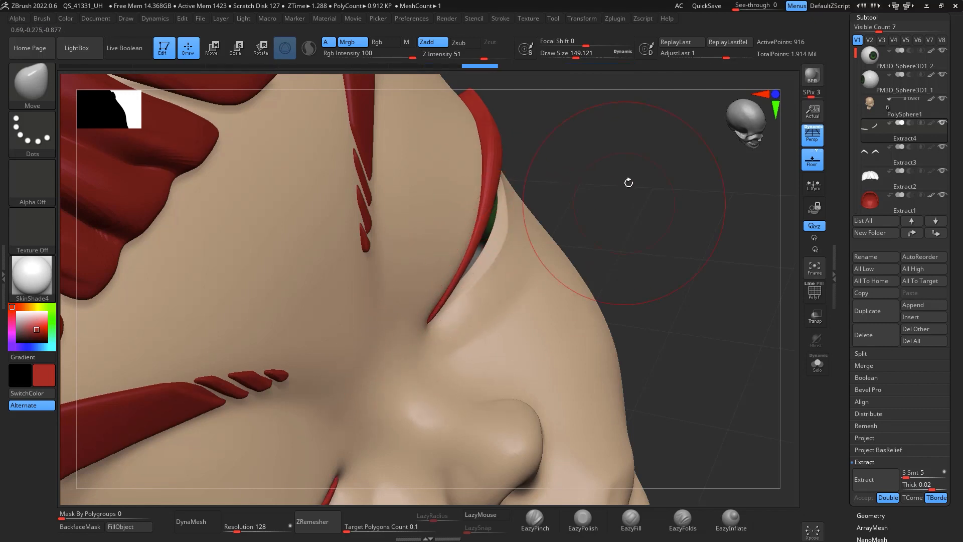
drag(628, 182, 622, 120)
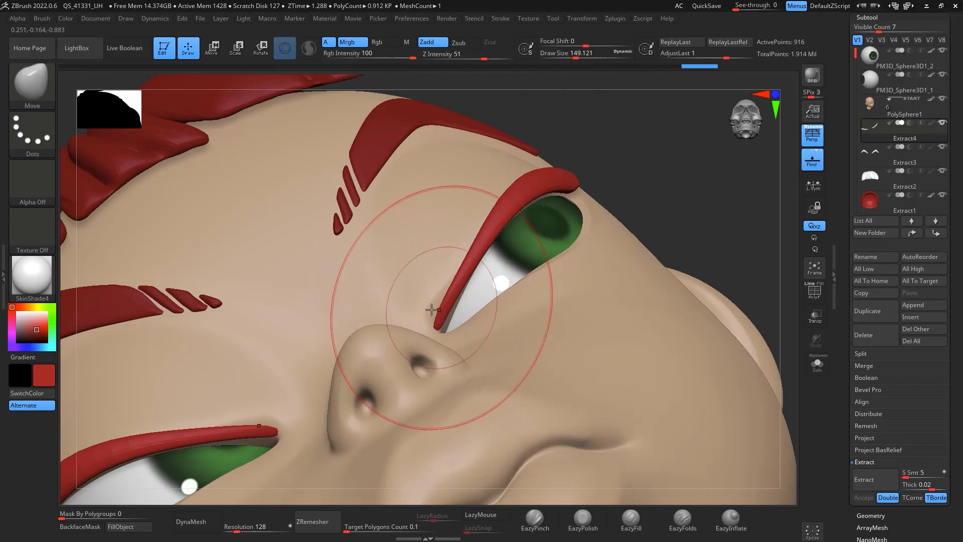
click(100, 527)
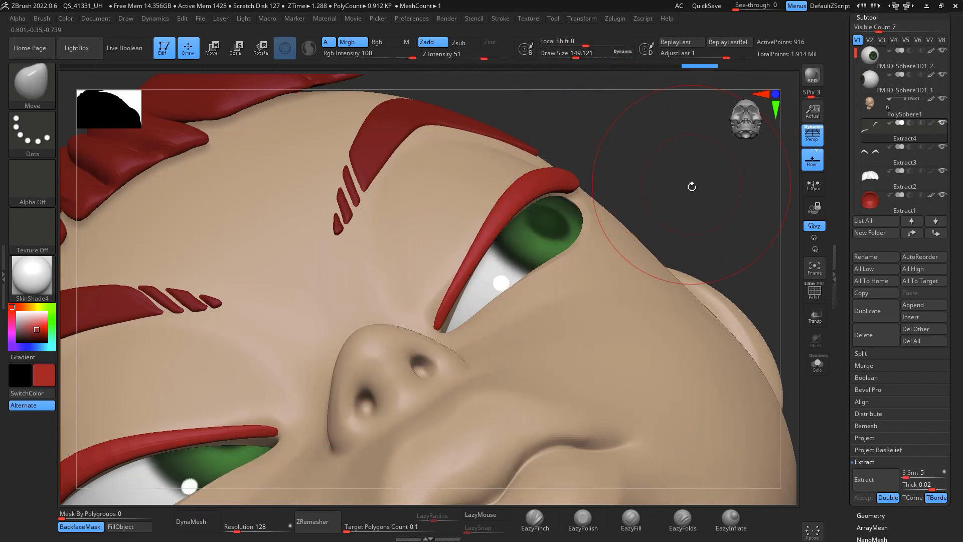
drag(692, 185, 665, 198)
key(space)
drag(570, 272, 565, 272)
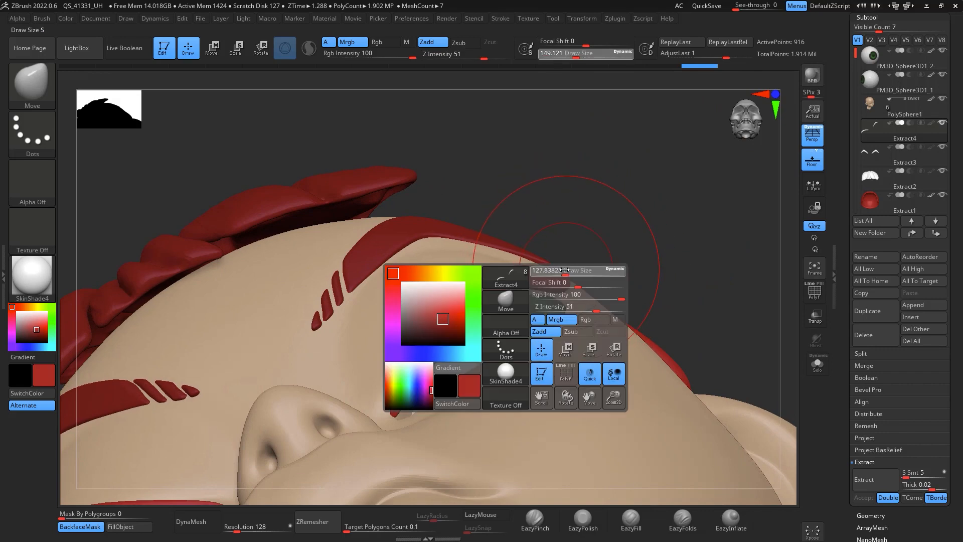
drag(640, 206, 628, 148)
drag(602, 286, 683, 246)
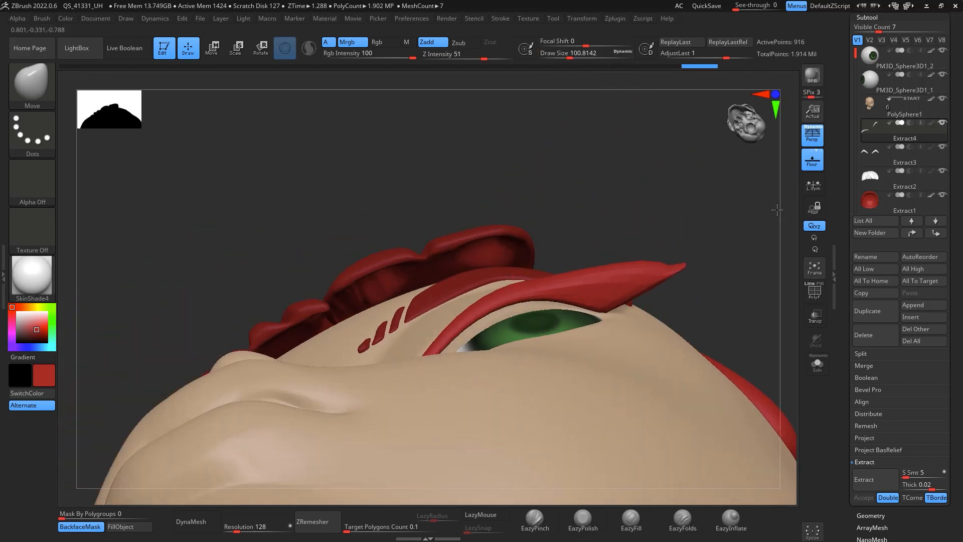
drag(789, 200, 654, 381)
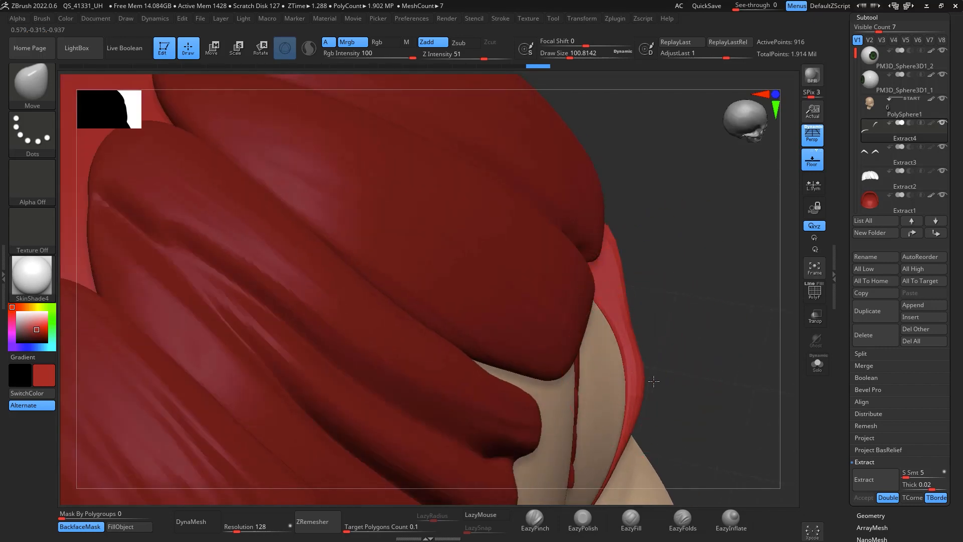
drag(643, 310, 592, 214)
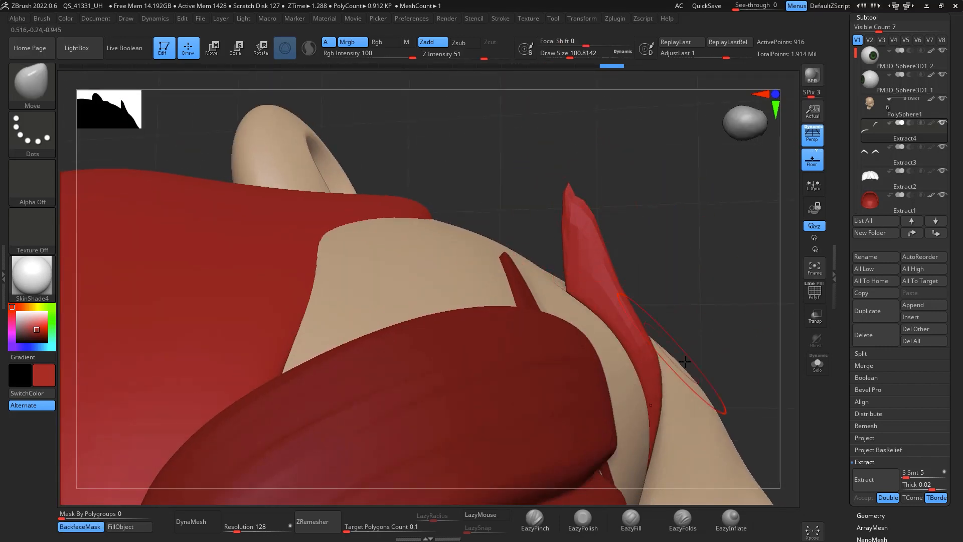
alt+drag(723, 261, 699, 209)
drag(613, 267, 623, 275)
drag(646, 376, 630, 412)
drag(704, 259, 716, 225)
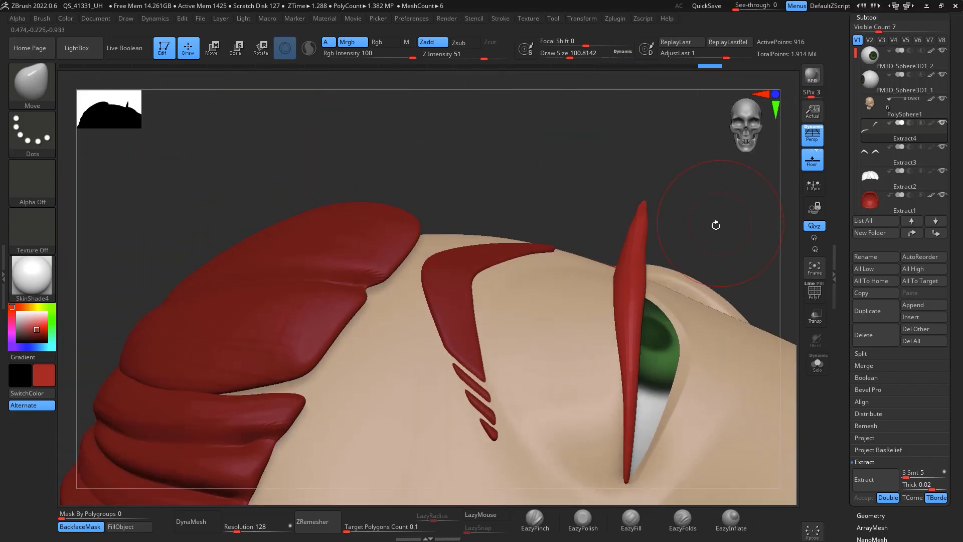
drag(768, 254, 709, 76)
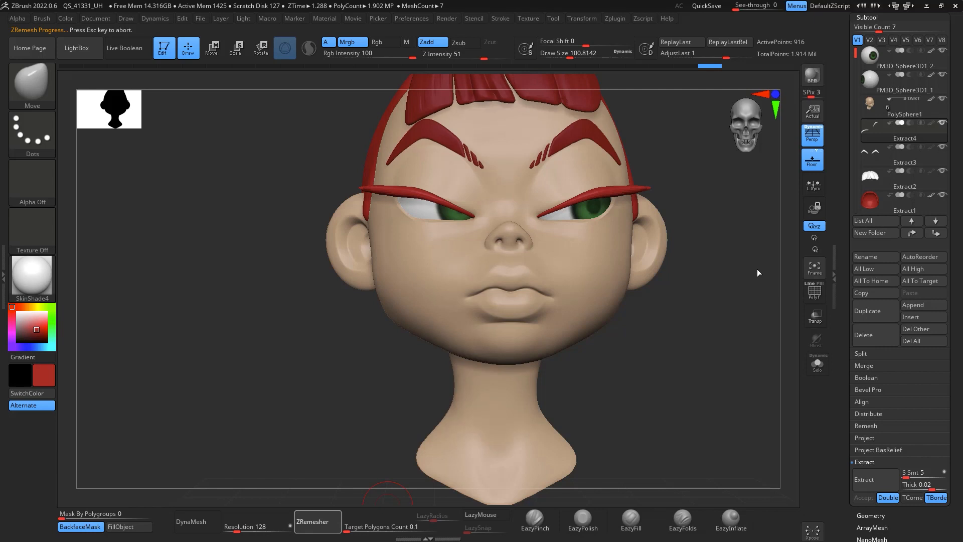
drag(758, 272, 787, 367)
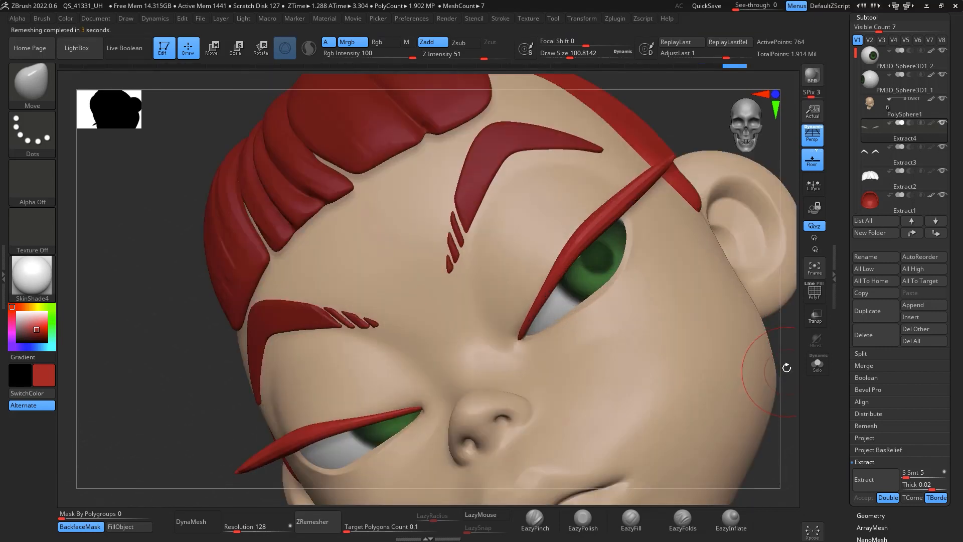
Step: Try sharpening the lash strip's wing with the EazyPinch brush at draw size about 31
click(535, 519)
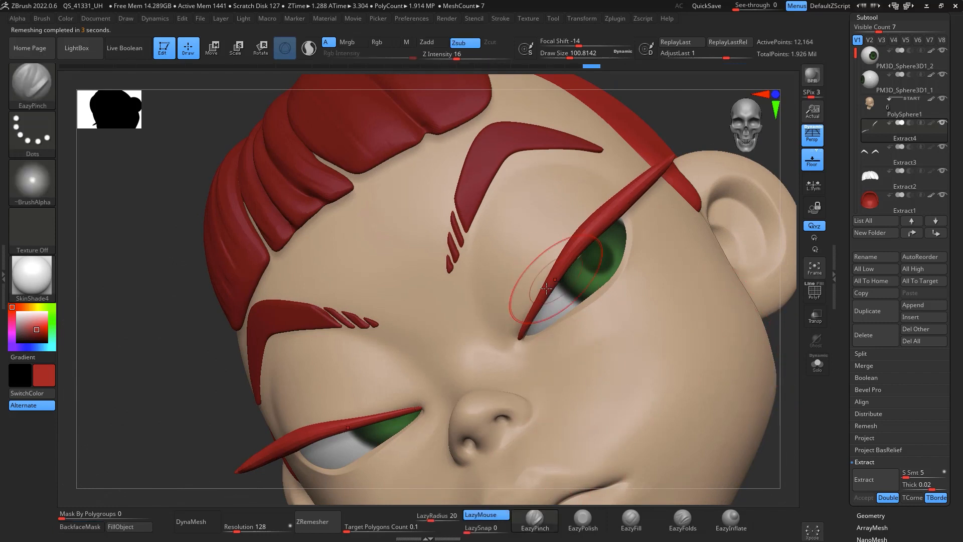
key(space)
drag(524, 313, 664, 171)
drag(785, 341, 729, 277)
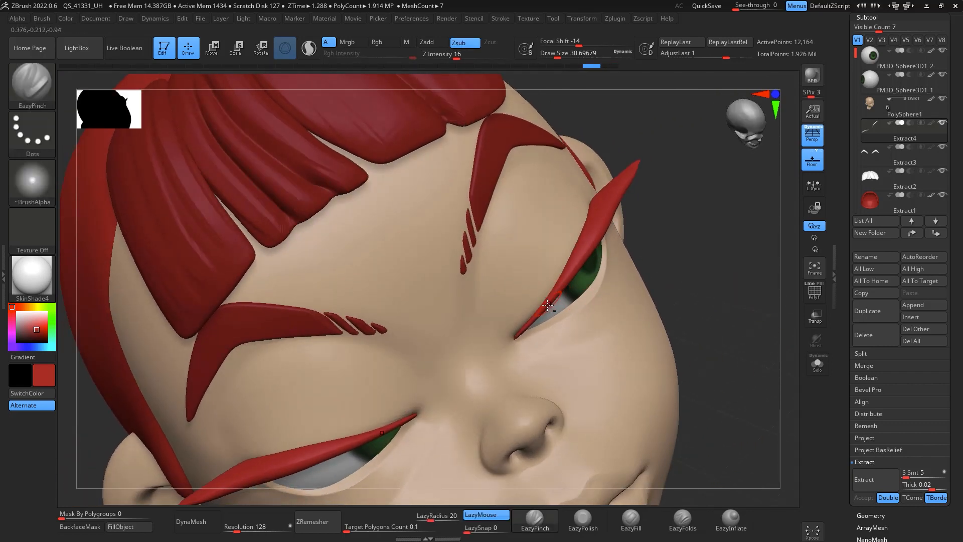
mouse_move(659, 137)
mouse_down()
mouse_move(715, 158)
mouse_move(688, 165)
mouse_move(699, 279)
mouse_up()
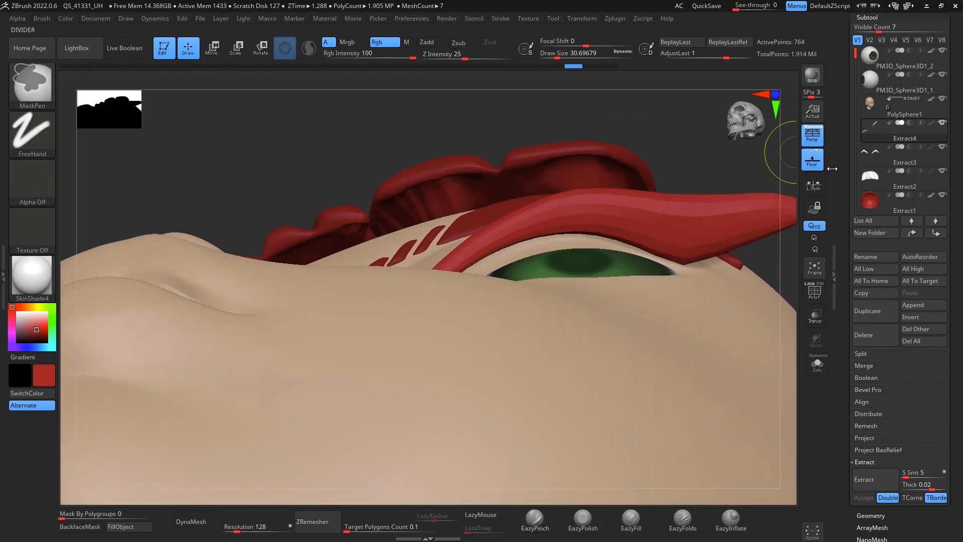
key(ctrl+z)
mouse_move(782, 268)
mouse_down()
mouse_move(656, 243)
mouse_move(647, 256)
mouse_up()
key(shift)
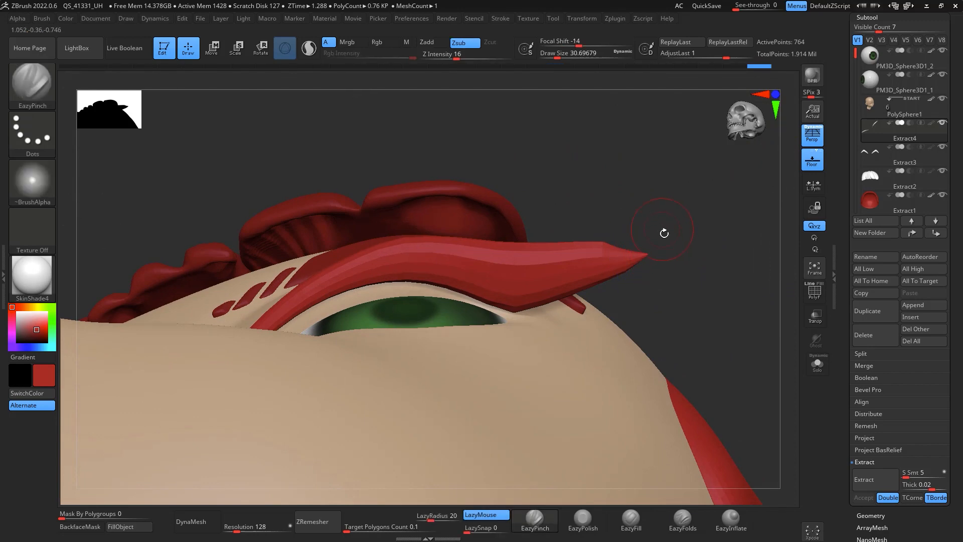
Step: With the Move brush and BackfaceMask on, pull the eyelash strip's wing tip to reshape it
key(b)
key(m)
key(v)
key(space)
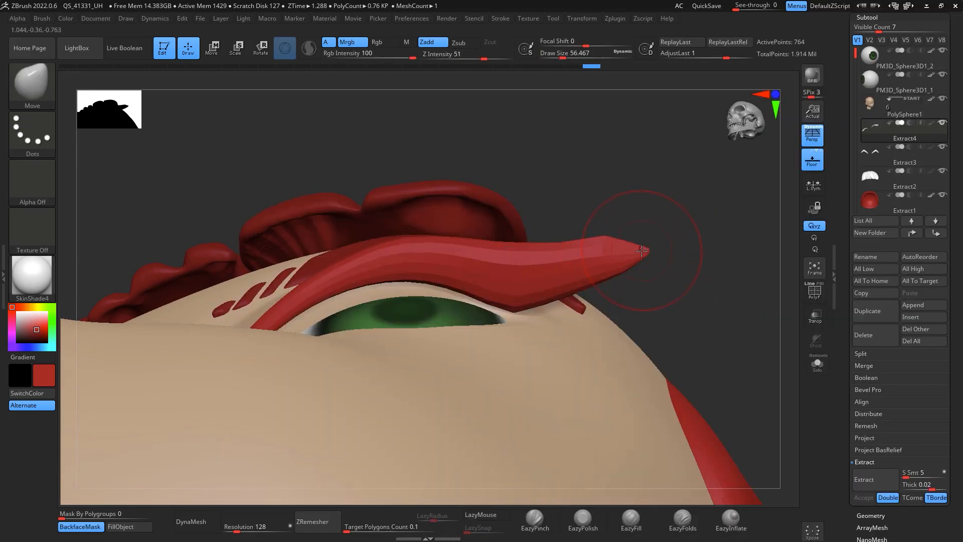
click(81, 527)
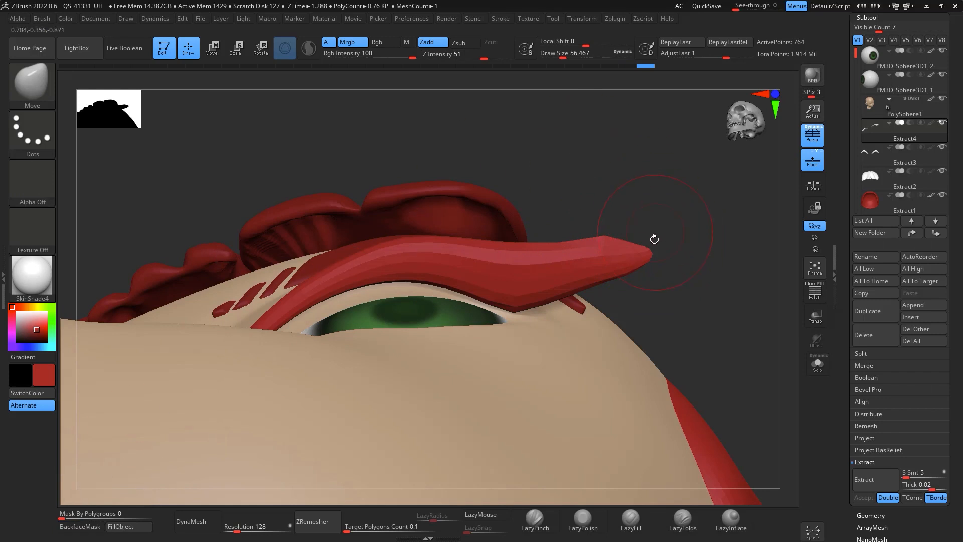
drag(652, 239, 536, 306)
Step: Raise the Move brush draw size to about 94, pull the wing tip upward and smooth it
key(shift)
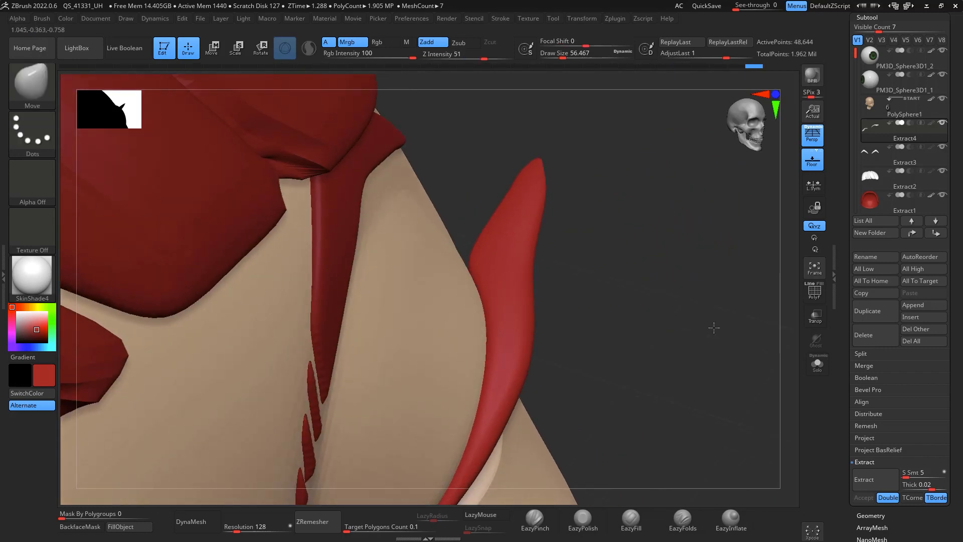
drag(714, 328, 598, 268)
key(space)
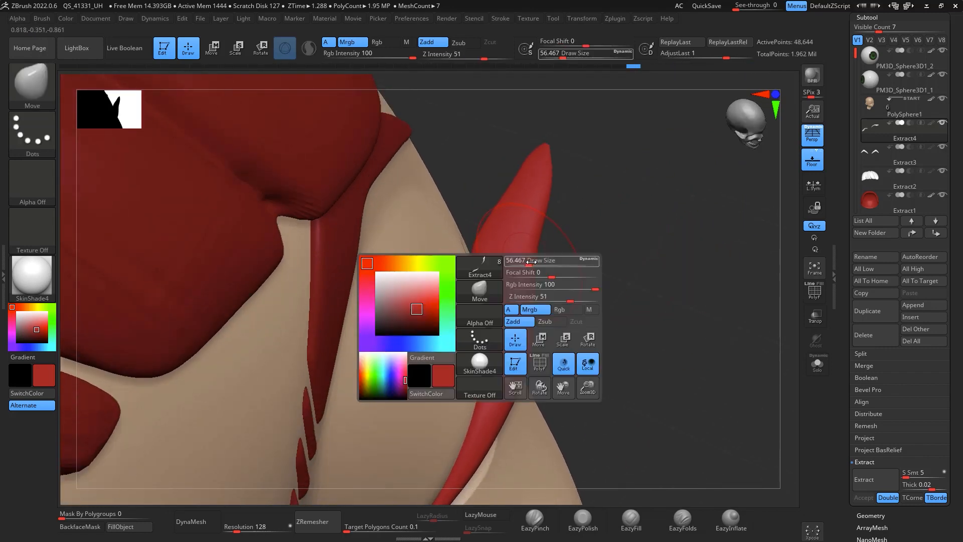
drag(527, 261, 546, 262)
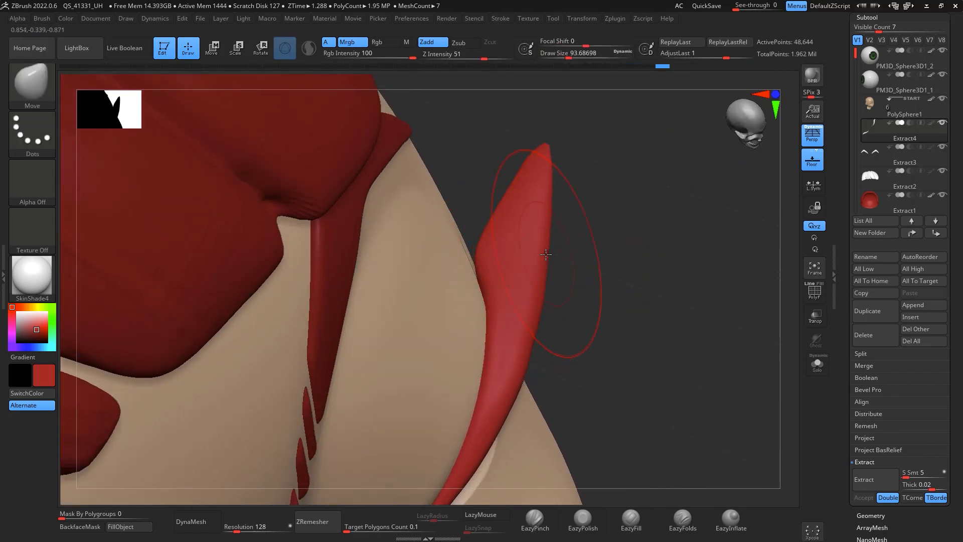
shift+drag(554, 220, 550, 155)
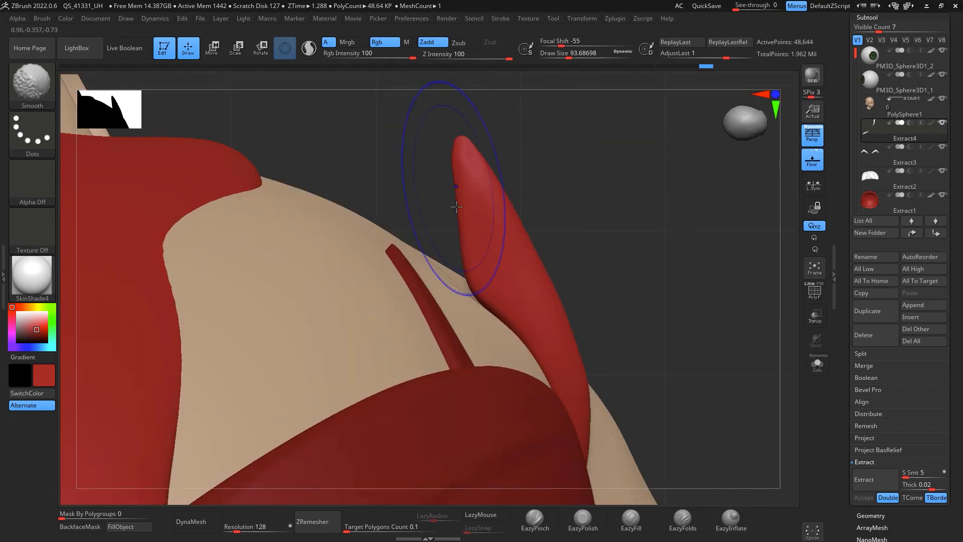
shift+drag(515, 226, 511, 217)
Step: Pinch the lash strip's edge with the EazyPinch brush at draw size about 22, then smooth the wing tip
mouse_move(668, 399)
mouse_down()
mouse_move(639, 260)
mouse_move(701, 219)
mouse_move(690, 120)
mouse_move(681, 146)
mouse_up()
click(534, 520)
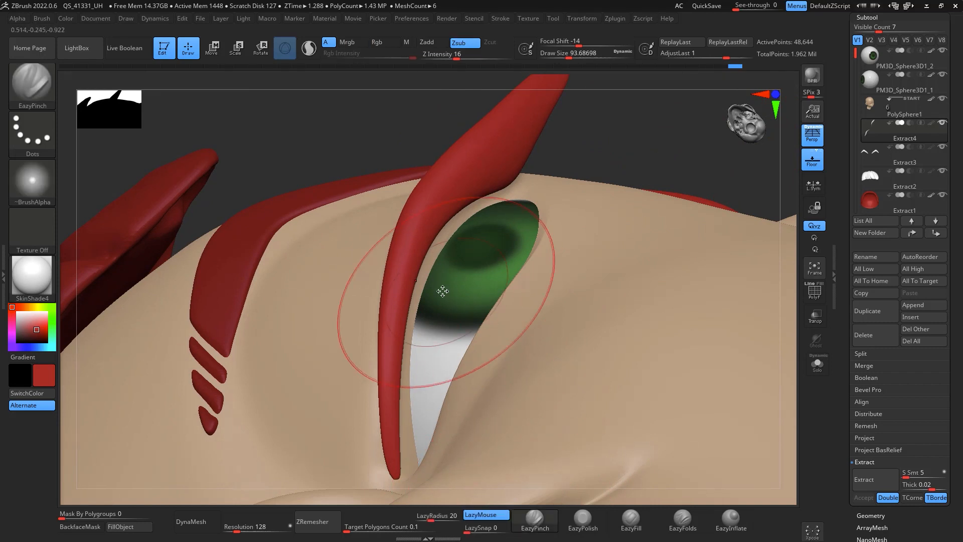
key(space)
drag(443, 291, 430, 291)
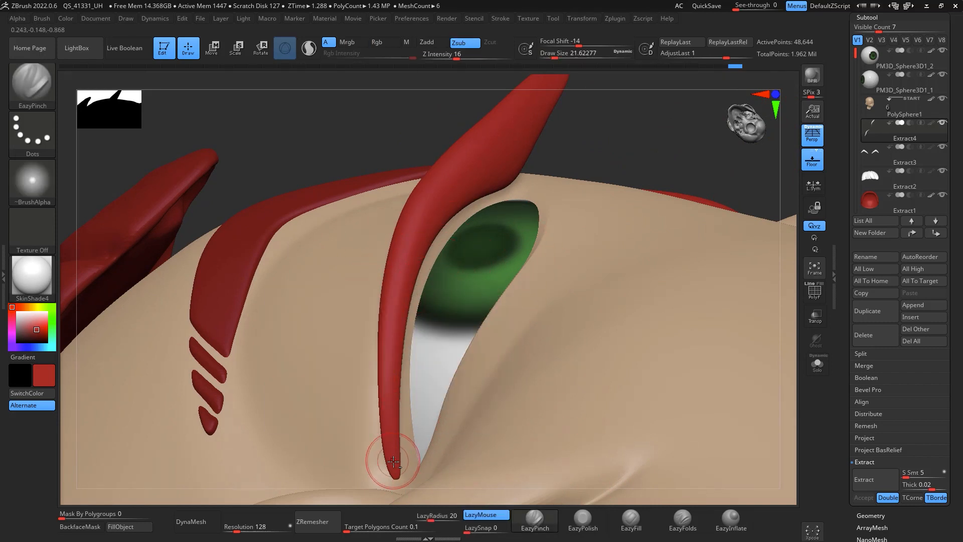
drag(393, 461, 391, 320)
alt+drag(639, 125, 610, 120)
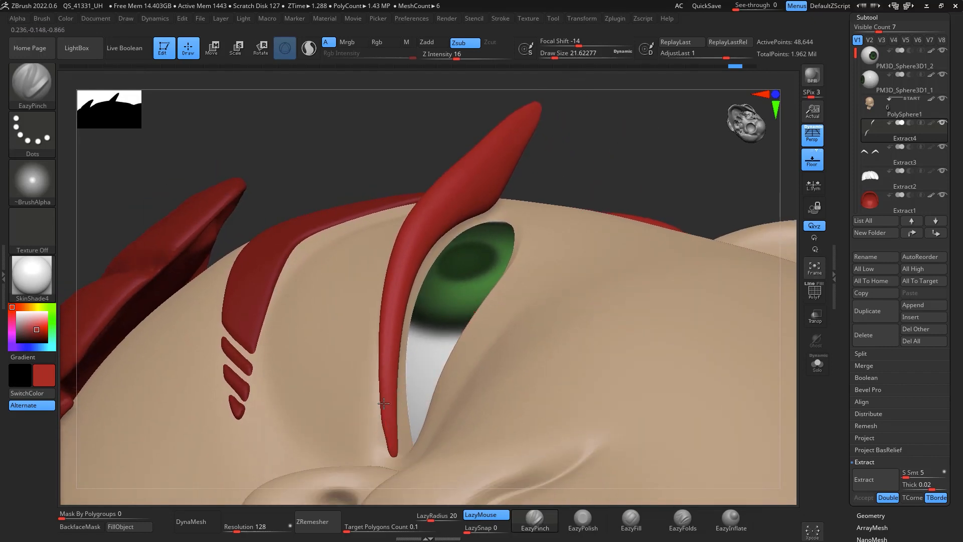
key(shift)
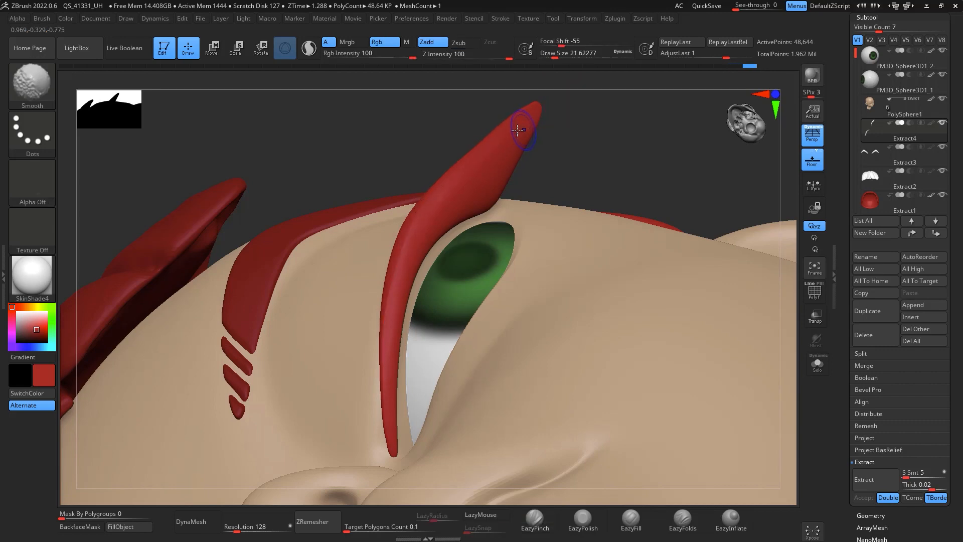
shift+drag(506, 145, 448, 265)
Step: Hide the eyelash subtool to compare the face from the front without lashes
shift+drag(654, 180, 678, 215)
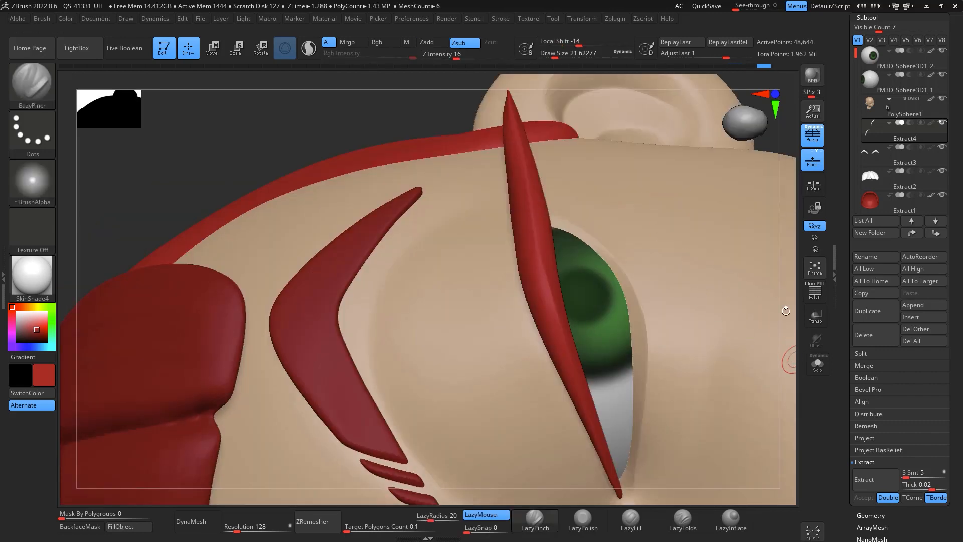
shift+drag(786, 310, 772, 329)
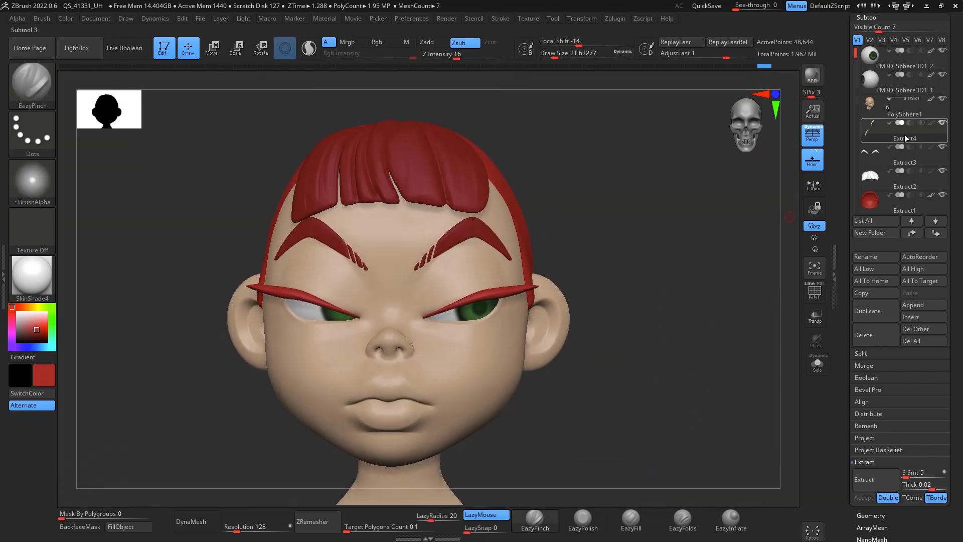
click(943, 122)
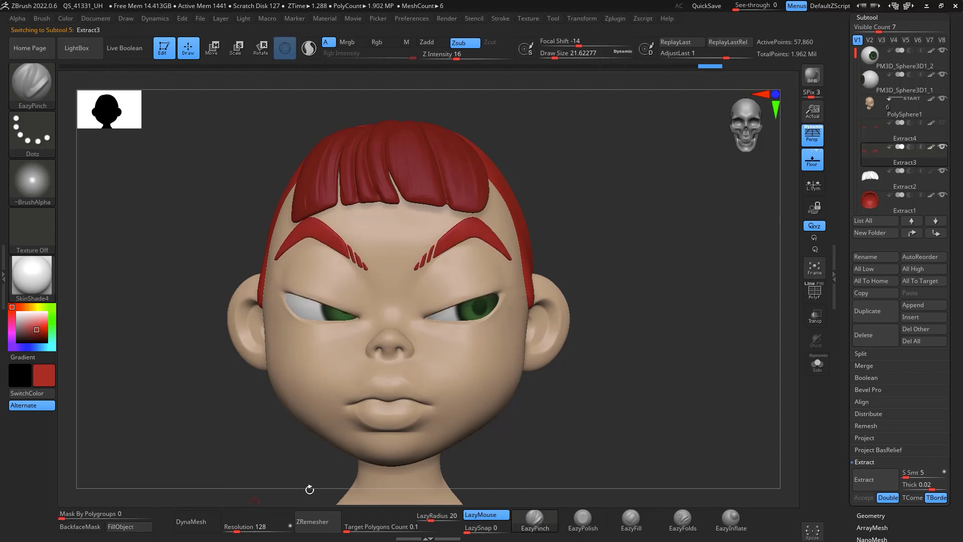
click(385, 41)
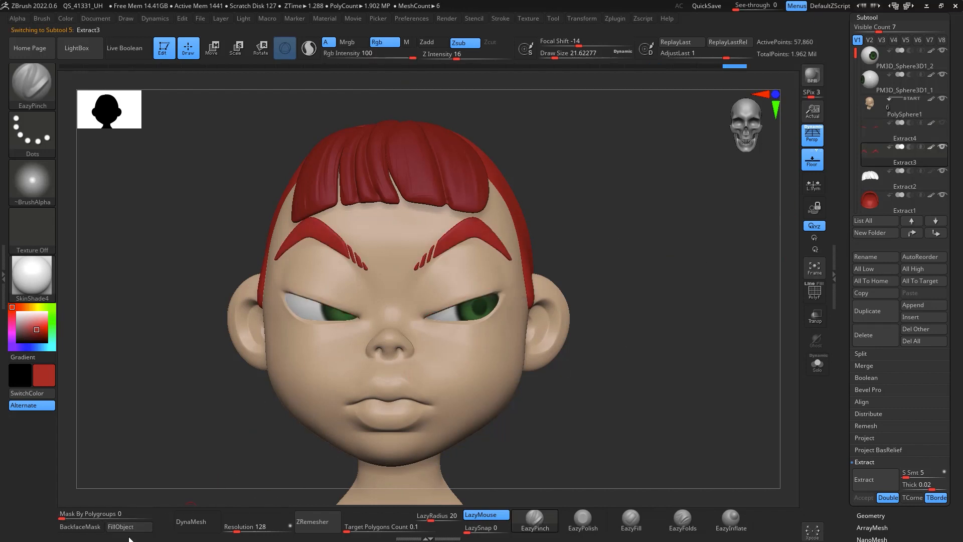
Step: Select the Extract2, side hair and eyelash subtools in turn to review each
click(893, 182)
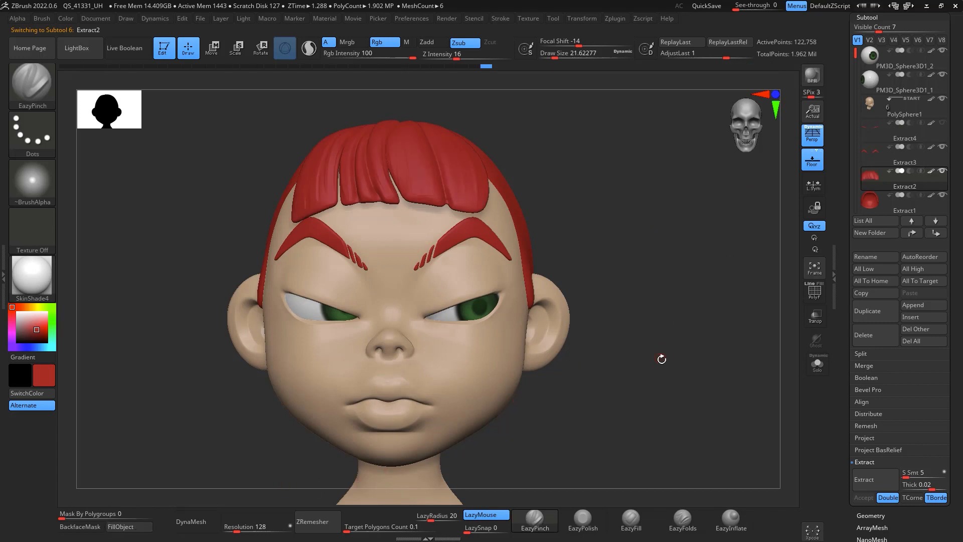
drag(674, 351, 684, 372)
mouse_move(890, 158)
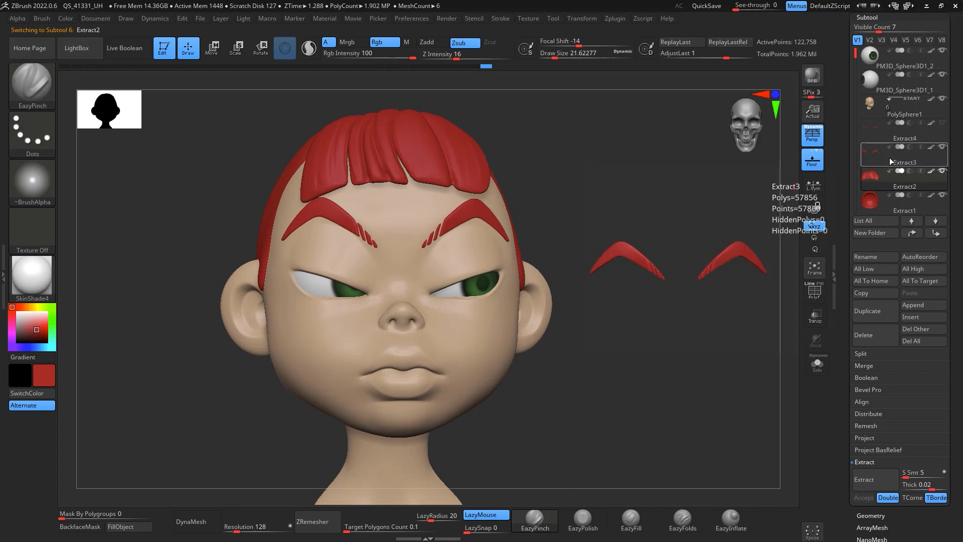
drag(856, 54, 856, 98)
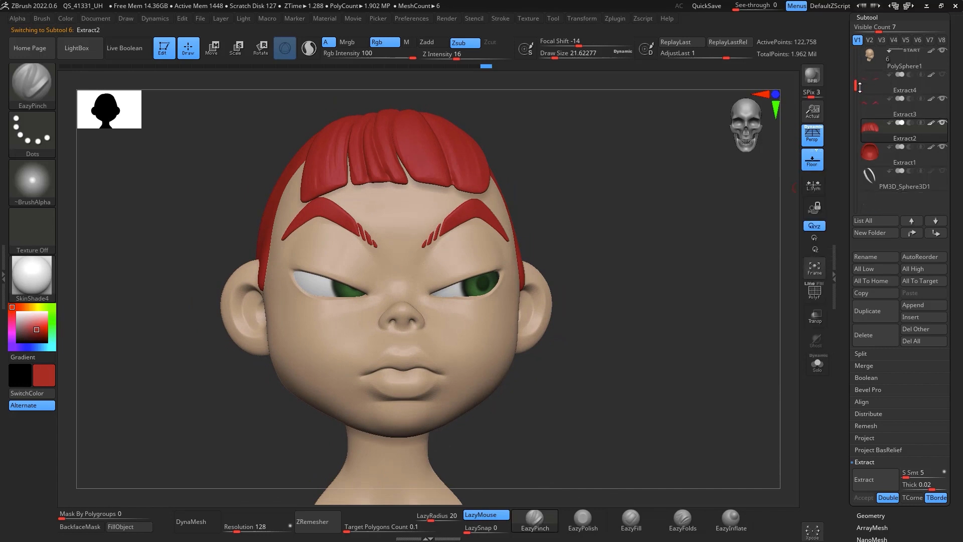
click(882, 181)
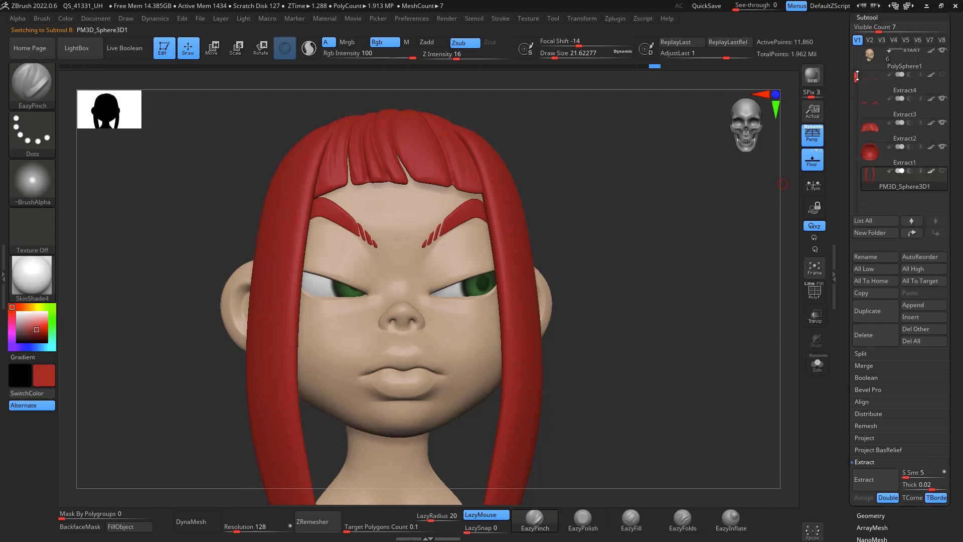
drag(857, 76, 859, 51)
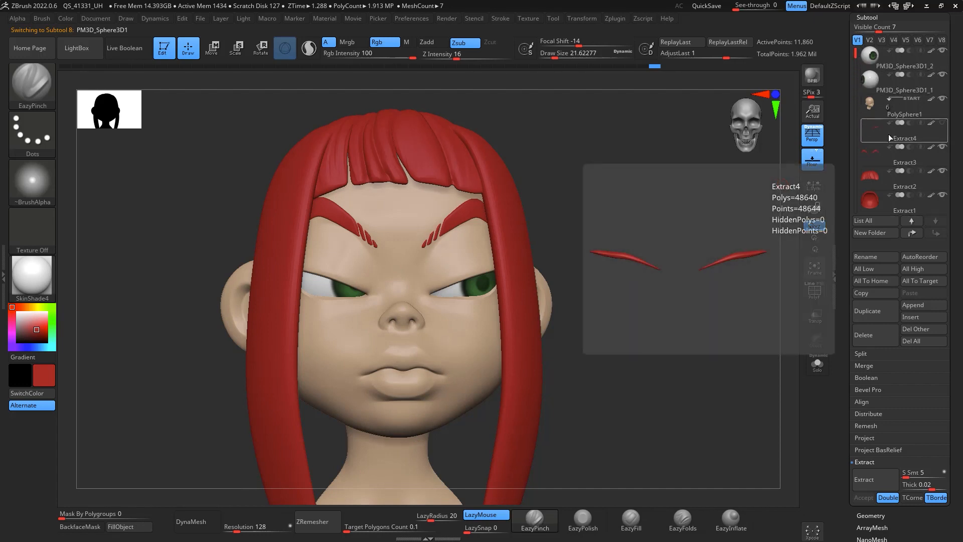
click(889, 134)
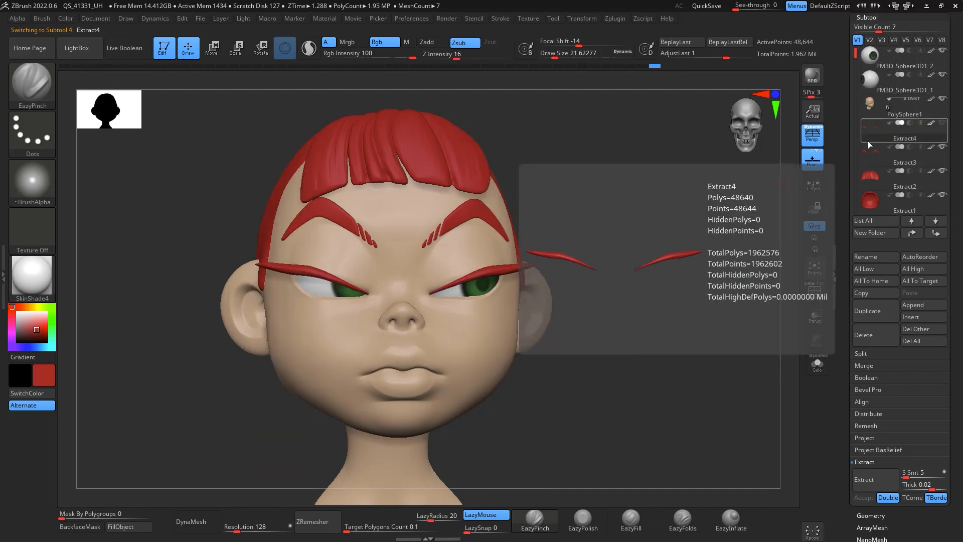
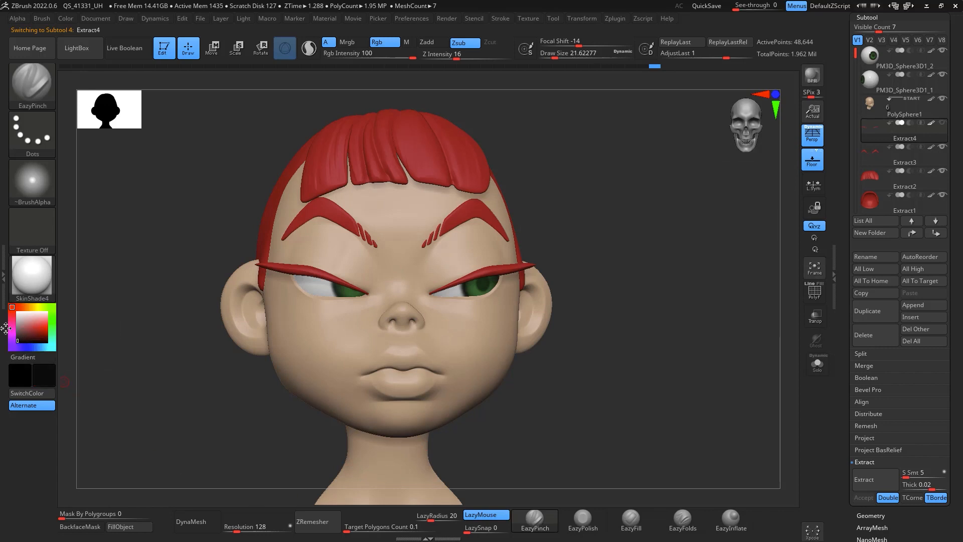
Step: Fill the eyelashes with black, then select the eyebrow subtool and fill it with a brownish orange colour
click(137, 531)
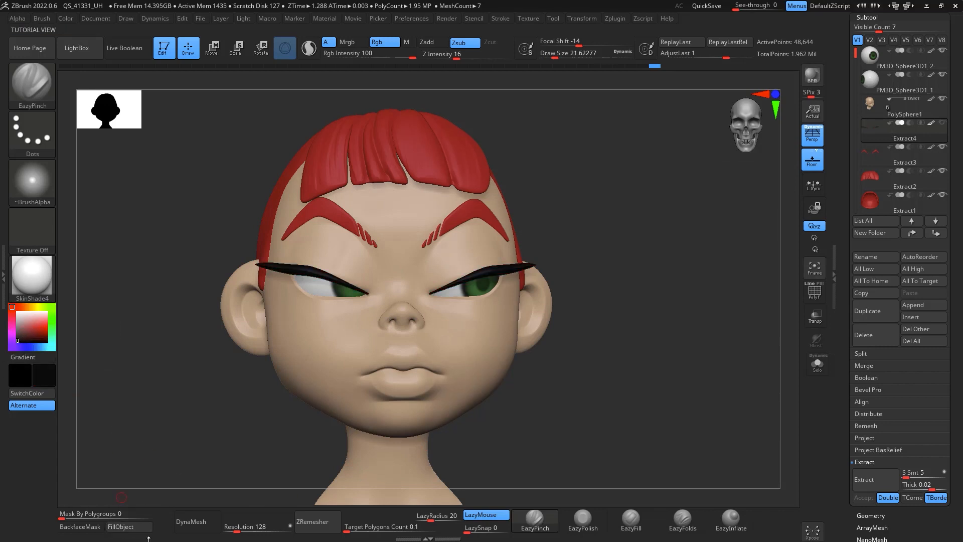
click(899, 154)
click(943, 124)
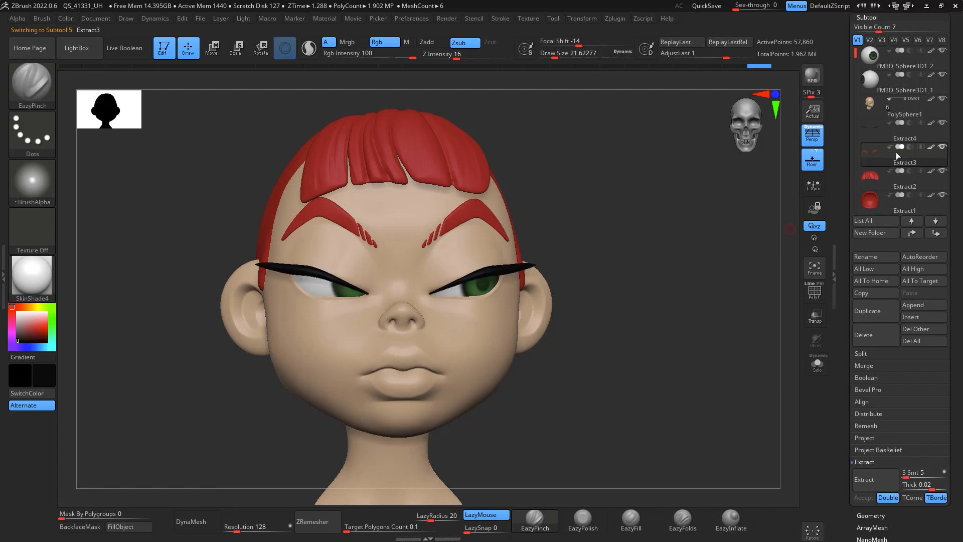
click(23, 310)
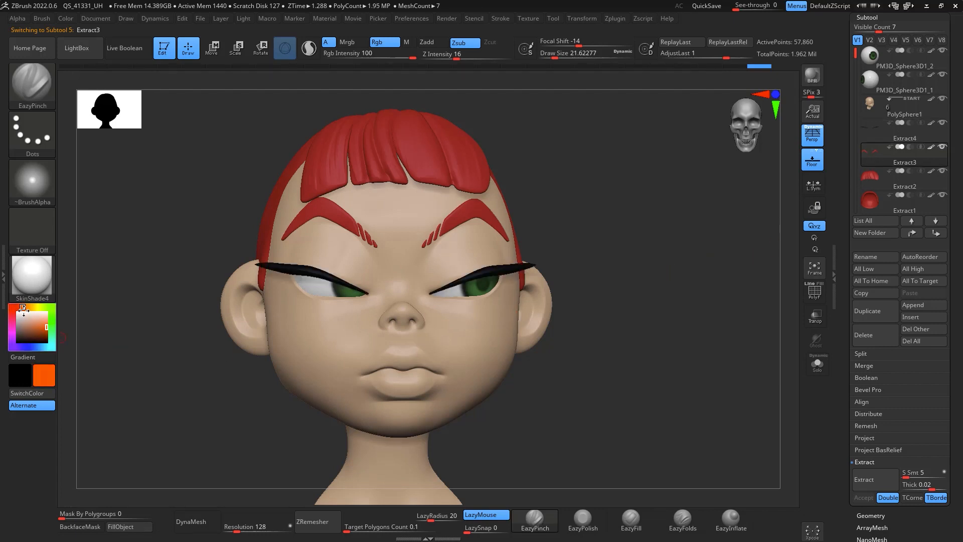
click(136, 530)
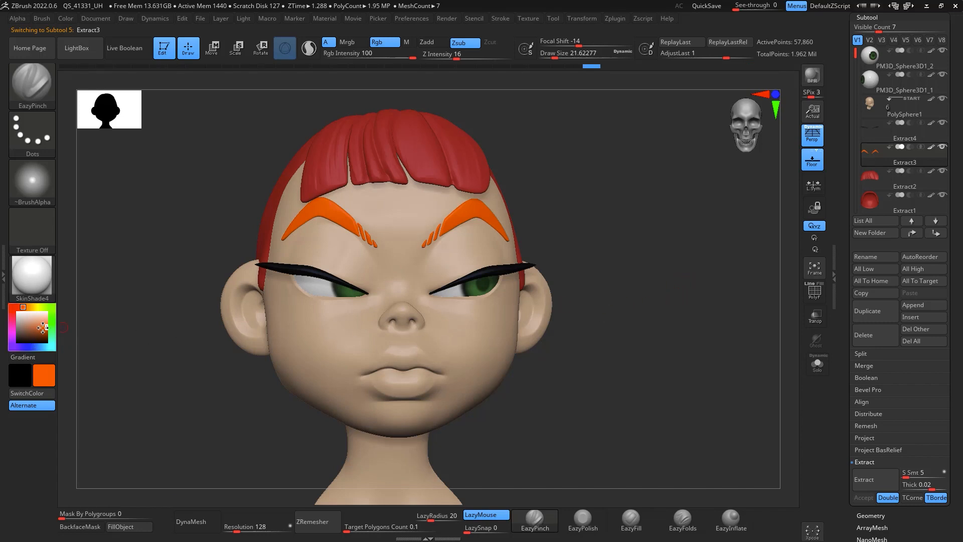
click(135, 530)
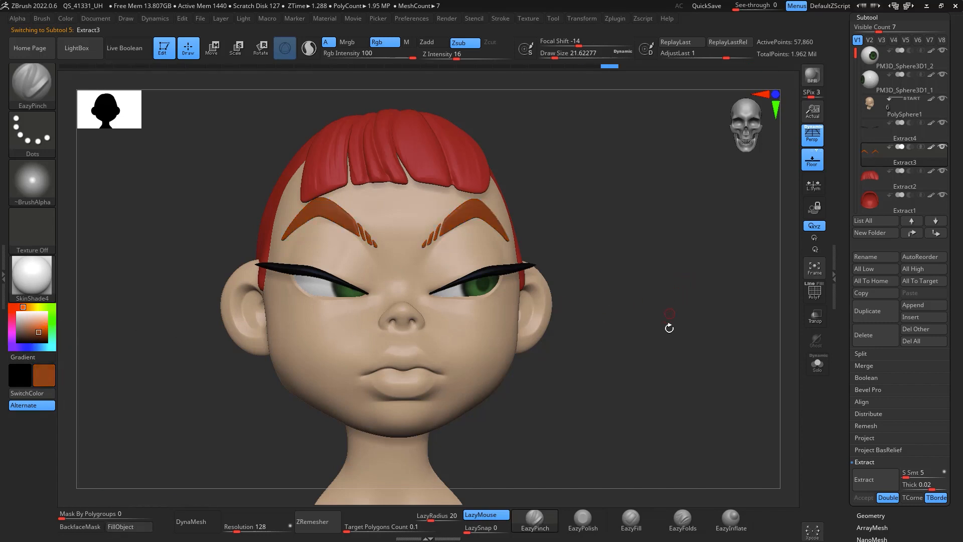
Step: Show the long hair strands subtool and select it
drag(669, 328, 732, 301)
drag(856, 53, 856, 82)
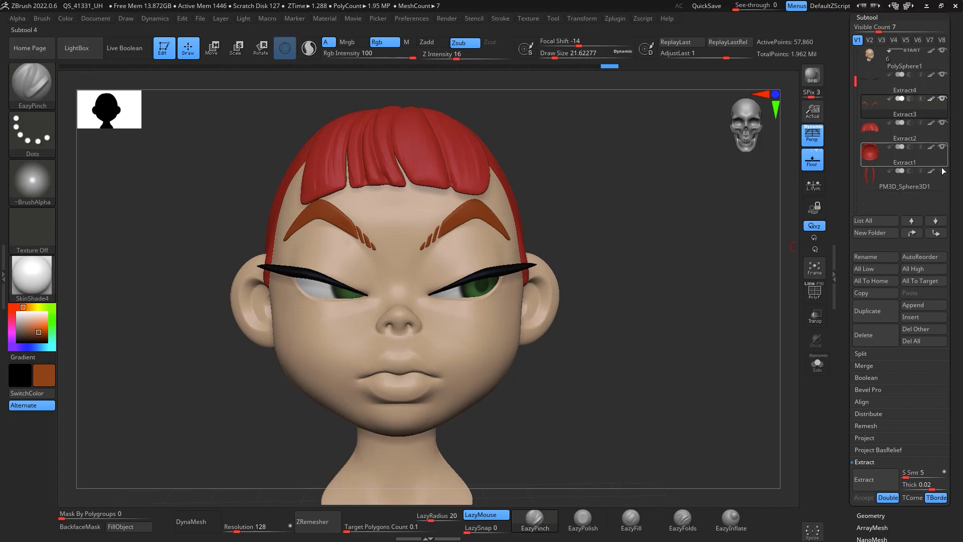
click(942, 171)
alt+drag(719, 372, 693, 314)
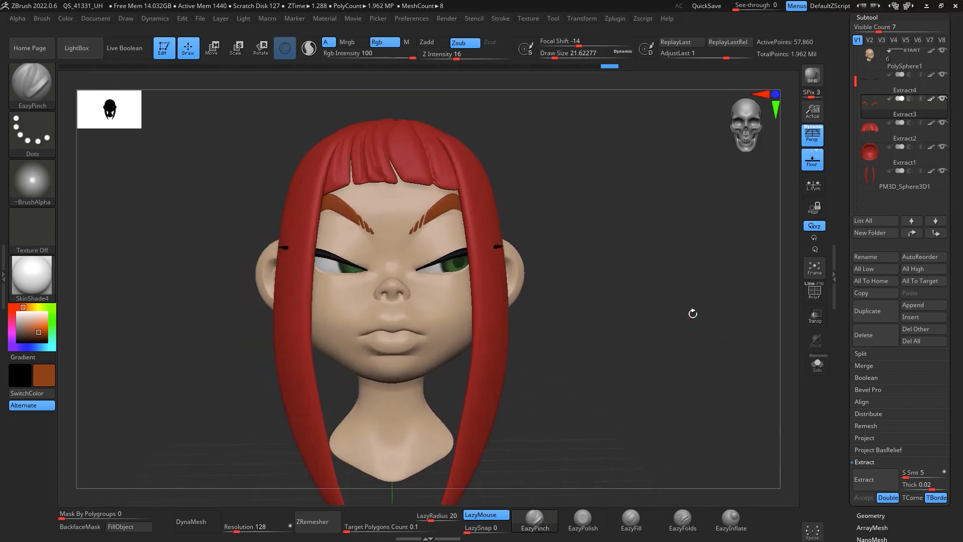
click(905, 187)
Step: Switch to the Move brush with a draw size of about 407
key(b)
key(m)
key(v)
key(space)
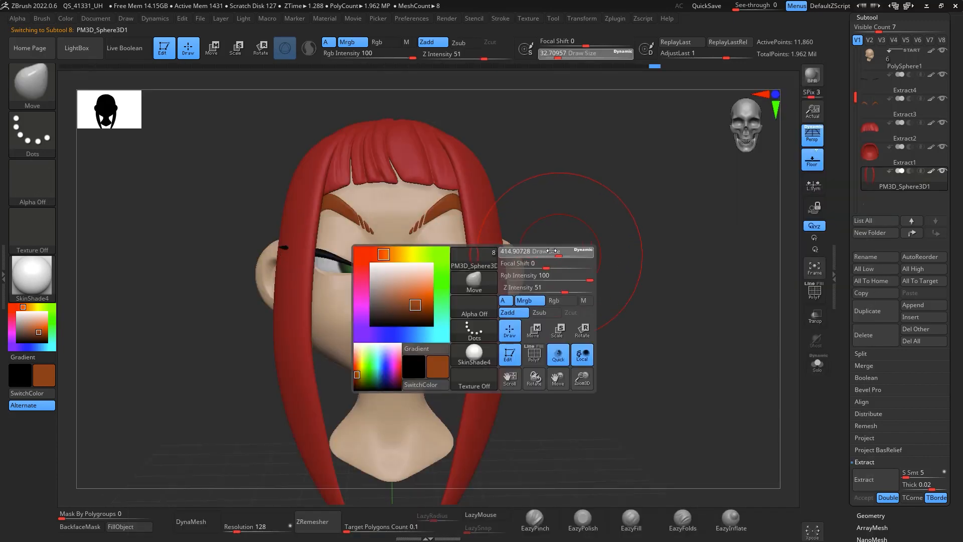
drag(552, 251, 499, 244)
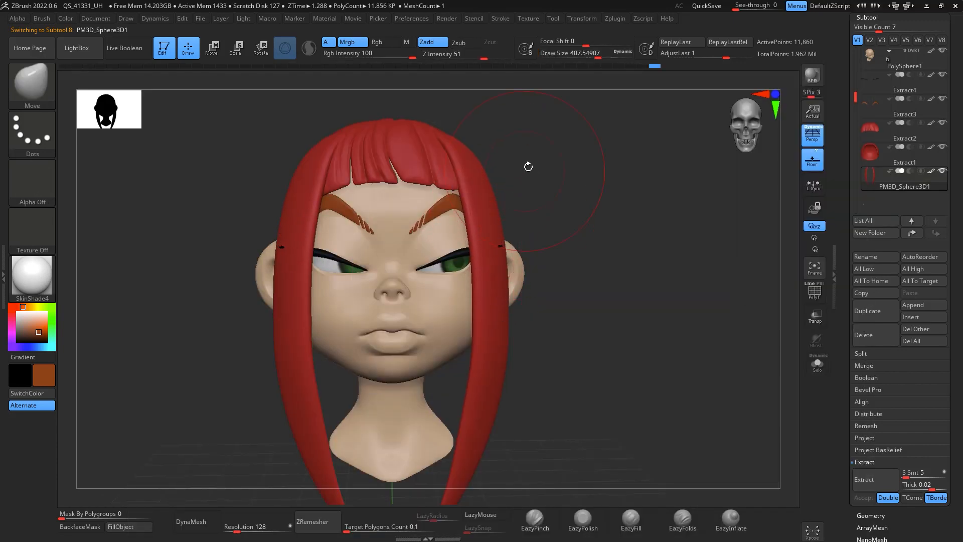
mouse_move(604, 185)
mouse_down()
mouse_move(615, 239)
mouse_move(679, 264)
mouse_move(666, 293)
mouse_move(682, 305)
mouse_move(676, 245)
mouse_up()
mouse_move(673, 291)
mouse_down()
mouse_move(660, 279)
mouse_move(672, 292)
mouse_up()
mouse_move(674, 349)
alt+mouse_down()
mouse_move(662, 302)
mouse_move(688, 341)
alt+mouse_up()
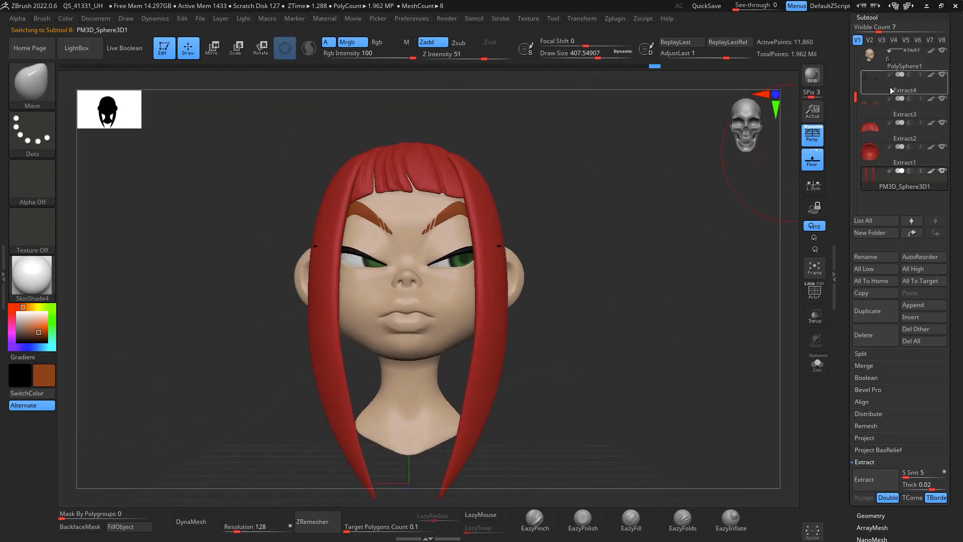
Step: Select the head subtool and polypaint the lips red with the Standard brush at RGB intensity 38
click(890, 90)
mouse_move(682, 226)
alt+mouse_down()
mouse_move(679, 273)
mouse_move(701, 251)
mouse_move(690, 237)
alt+mouse_up()
drag(573, 200, 658, 265)
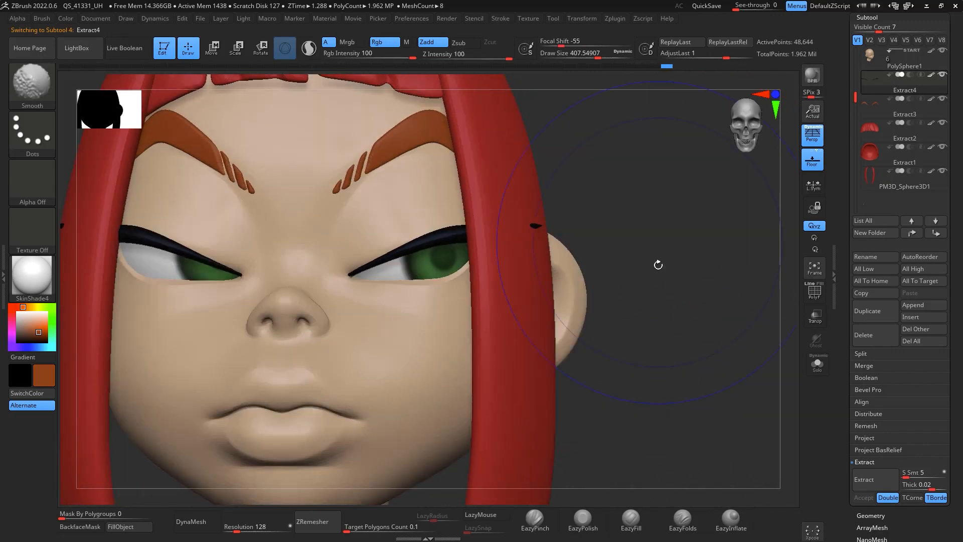
key(f)
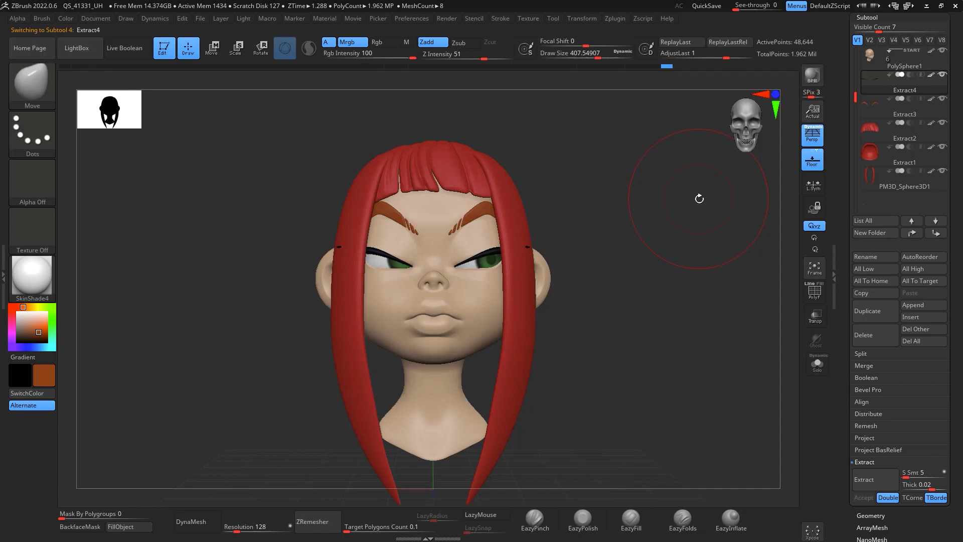
drag(634, 220, 677, 246)
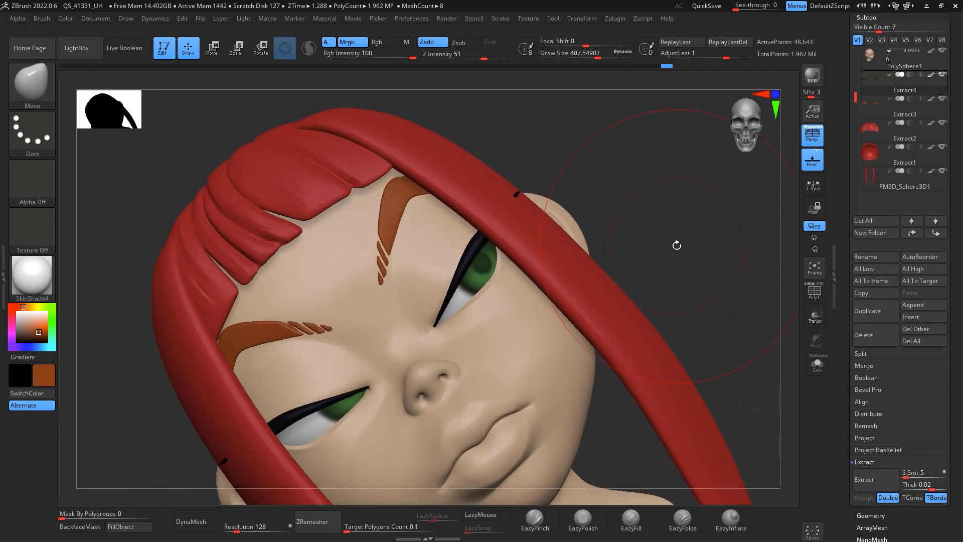
click(912, 68)
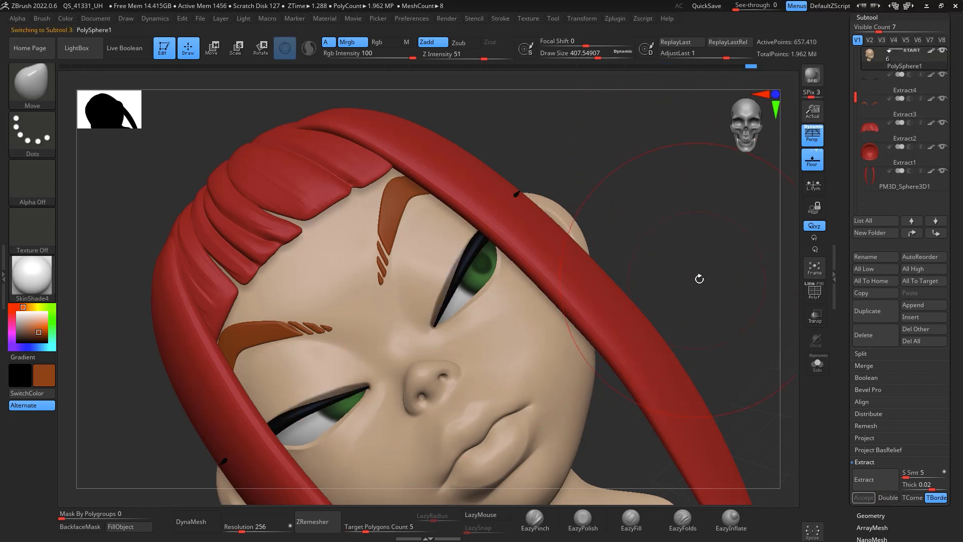
drag(699, 278, 710, 288)
mouse_move(725, 243)
mouse_down()
mouse_move(714, 207)
mouse_move(721, 240)
mouse_up()
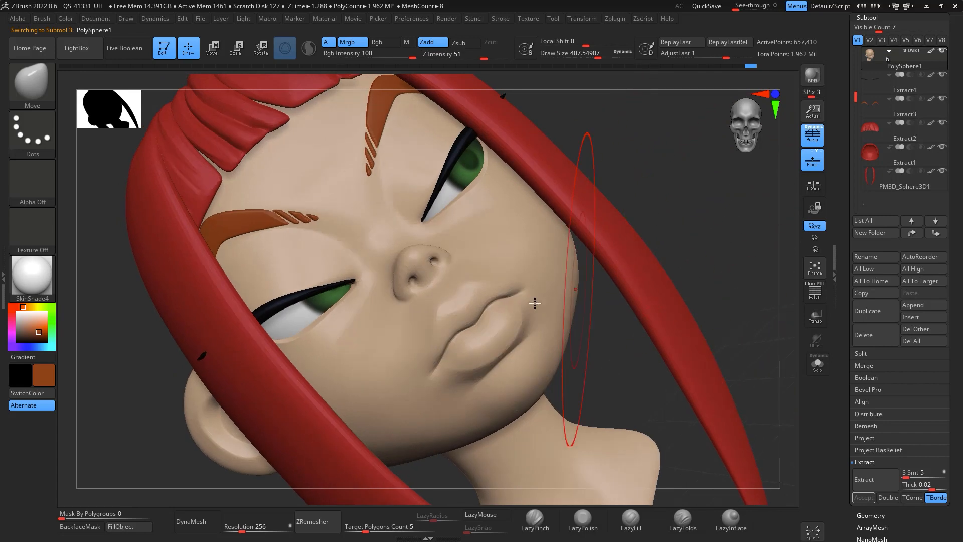
key(b)
key(s)
key(t)
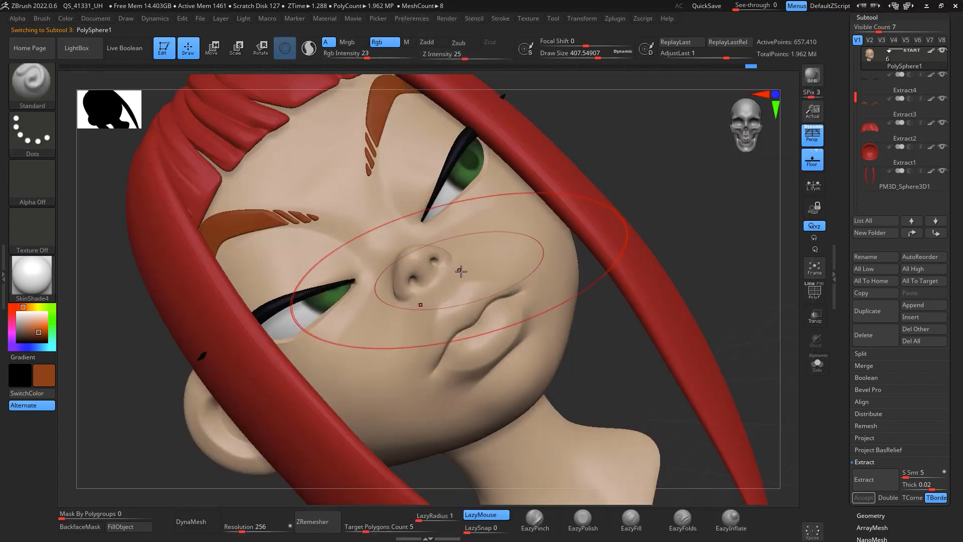
key(space)
drag(467, 271, 430, 271)
mouse_move(20, 307)
mouse_down()
mouse_move(12, 307)
mouse_move(47, 329)
mouse_up()
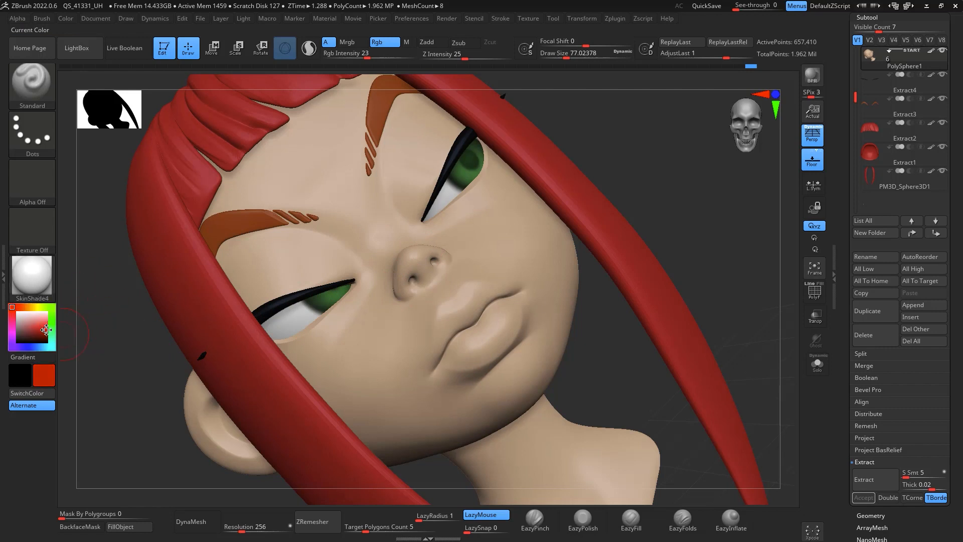
key(space)
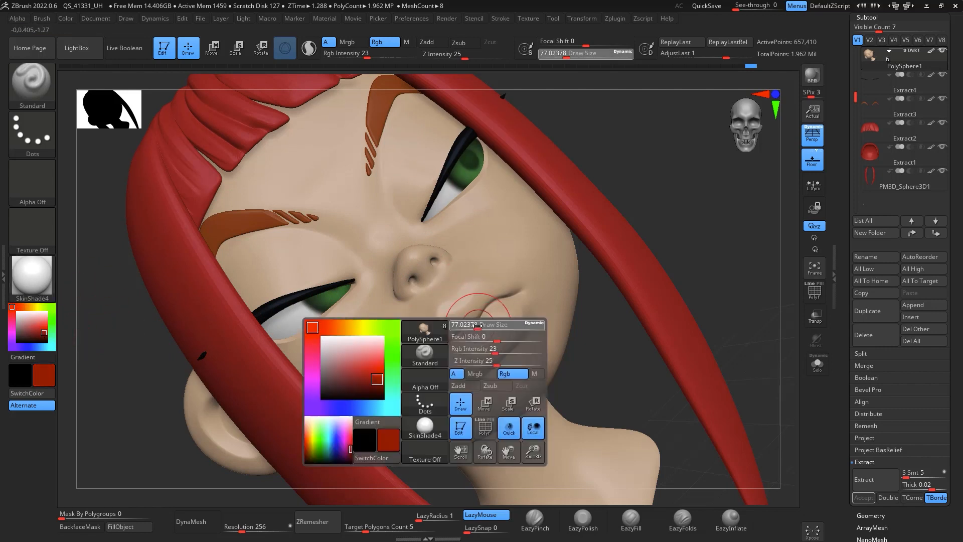
drag(476, 326, 473, 326)
drag(368, 58, 380, 58)
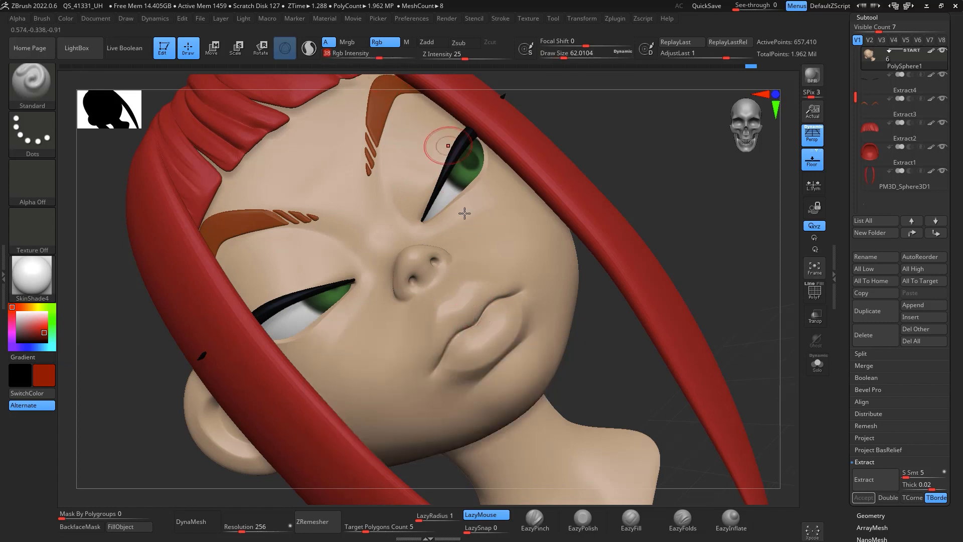
mouse_move(474, 307)
mouse_down()
mouse_move(467, 322)
mouse_move(461, 313)
mouse_move(477, 309)
mouse_move(496, 329)
mouse_move(474, 351)
mouse_move(453, 332)
mouse_move(459, 302)
mouse_up()
Step: Continue painting red over both lips, resizing the brush as needed
mouse_move(635, 207)
mouse_down()
mouse_move(669, 194)
mouse_move(665, 153)
mouse_move(655, 203)
mouse_up()
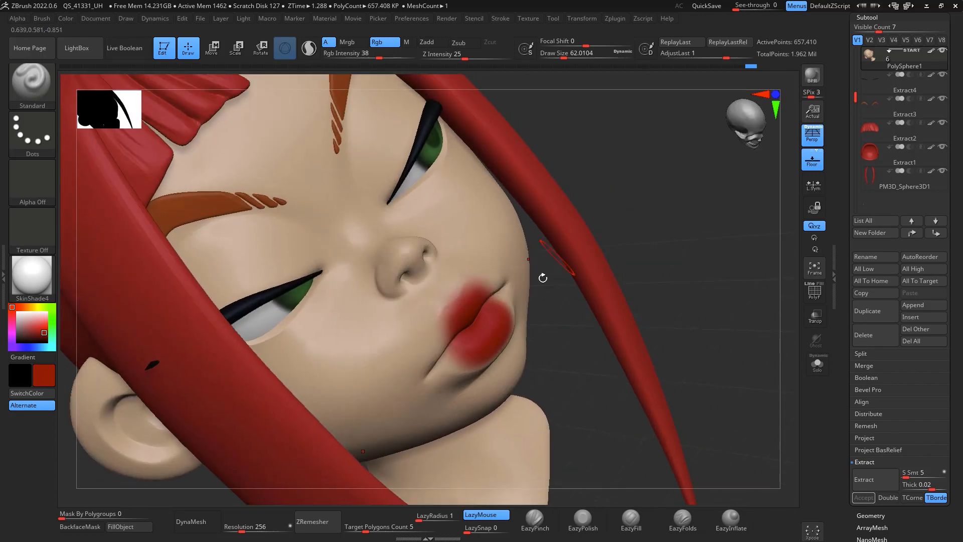
key(space)
drag(517, 315, 511, 315)
drag(675, 213, 653, 183)
alt+drag(577, 241, 625, 158)
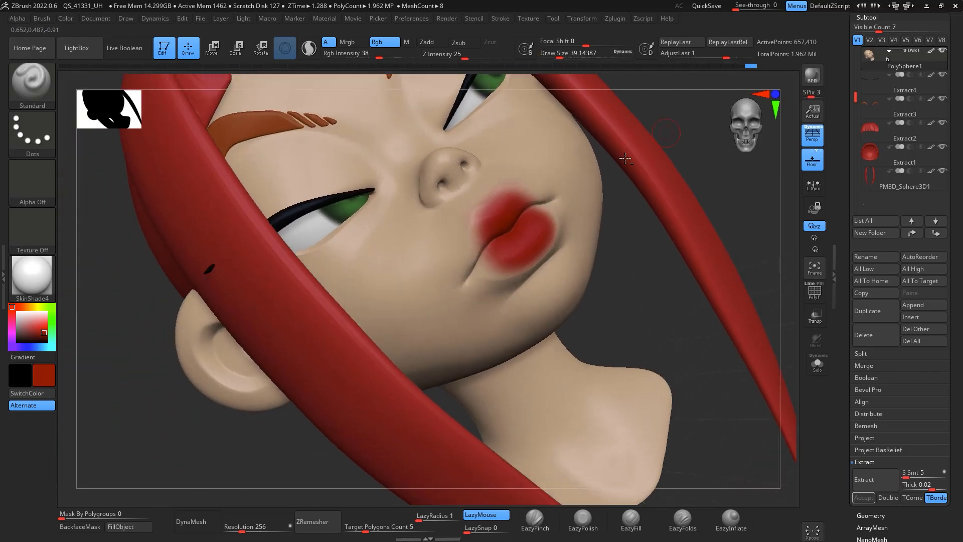
mouse_move(474, 263)
mouse_down()
mouse_move(489, 215)
mouse_move(474, 273)
mouse_move(491, 265)
mouse_move(474, 274)
mouse_move(498, 206)
mouse_up()
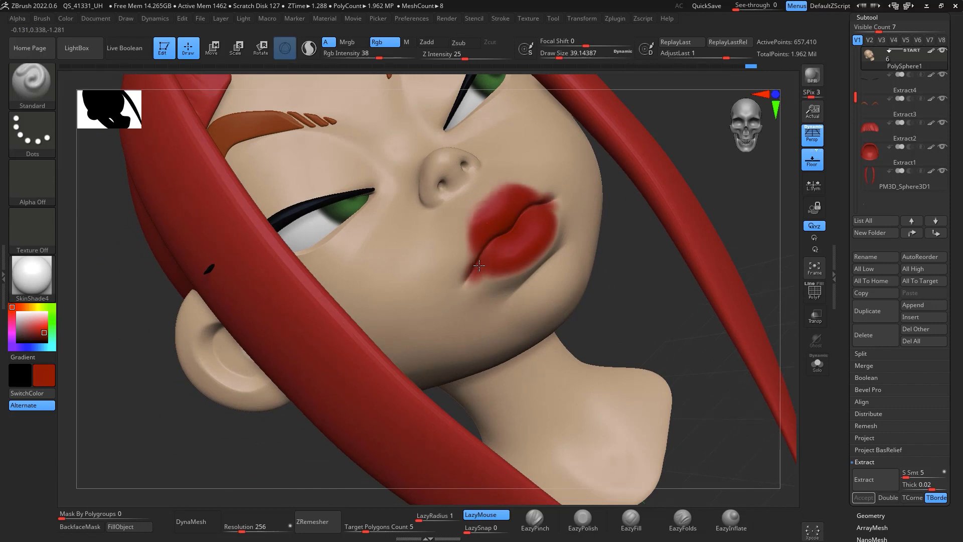
drag(537, 249, 511, 268)
mouse_move(721, 170)
mouse_down()
mouse_move(661, 178)
mouse_move(720, 170)
mouse_move(691, 172)
mouse_up()
alt+drag(671, 248, 658, 382)
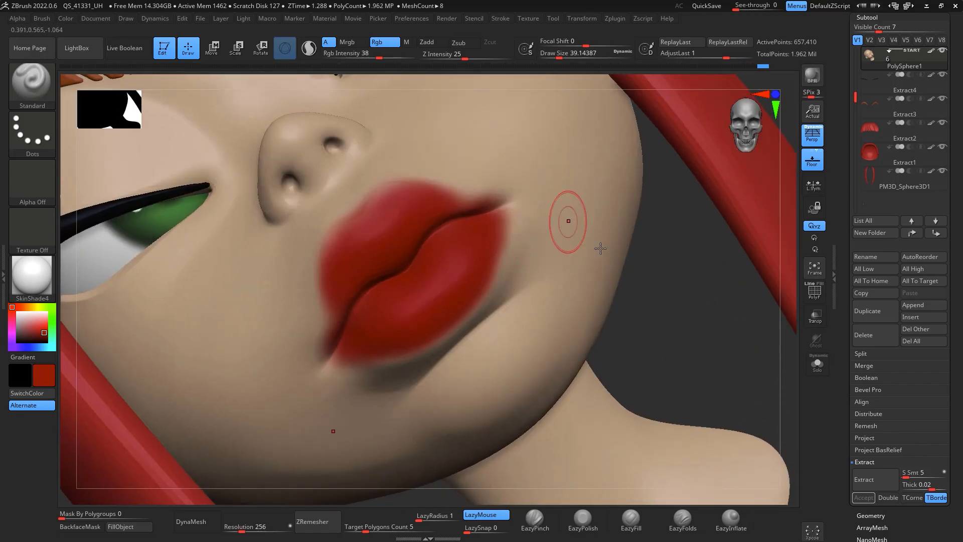
drag(650, 301, 691, 309)
mouse_move(437, 274)
mouse_down()
mouse_move(433, 255)
mouse_move(477, 161)
mouse_up()
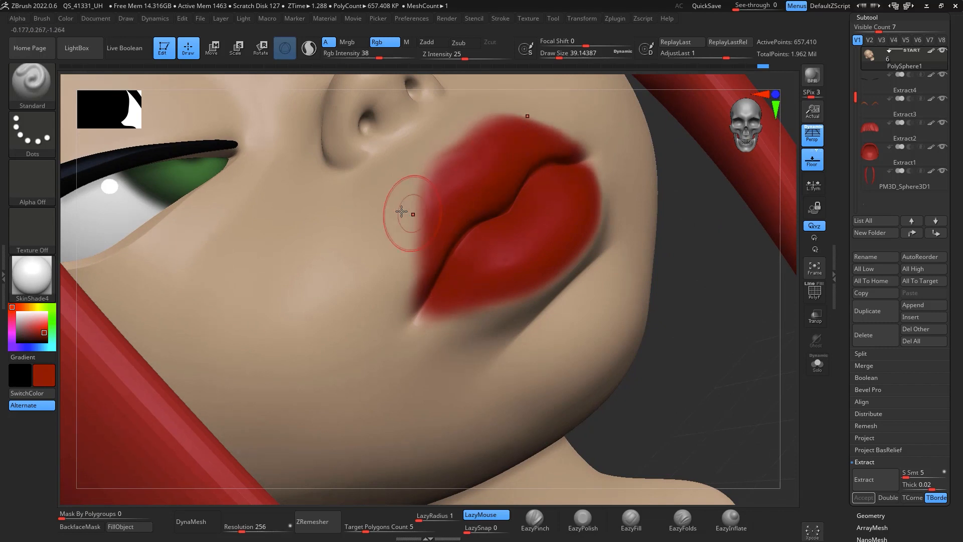
Step: Sample the skin colour and paint around the lip edges with a draw size of about 25 to clean them
key(c)
key(space)
drag(392, 299, 390, 300)
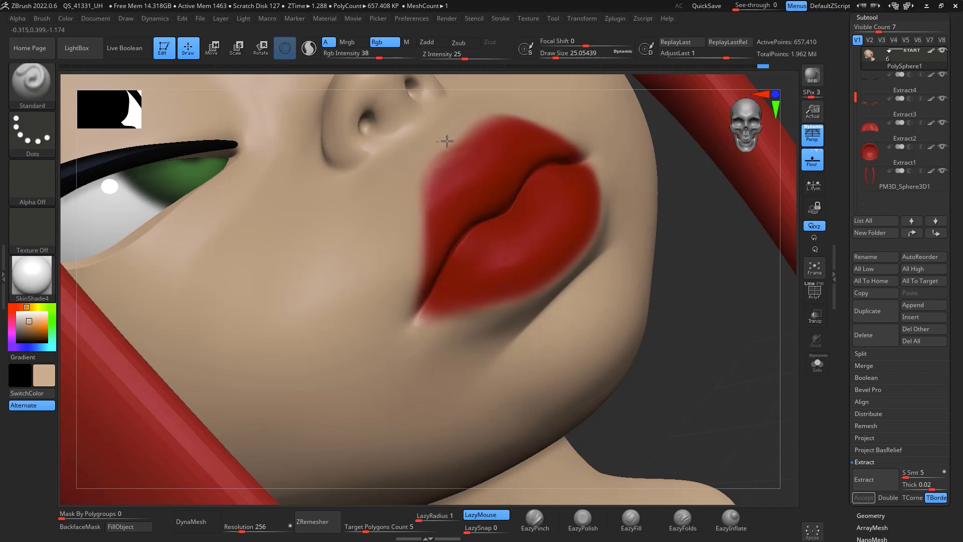
mouse_move(453, 143)
mouse_down()
mouse_move(413, 254)
mouse_move(400, 358)
mouse_up()
mouse_move(677, 306)
mouse_down()
mouse_move(729, 266)
mouse_move(750, 231)
mouse_move(580, 258)
mouse_up()
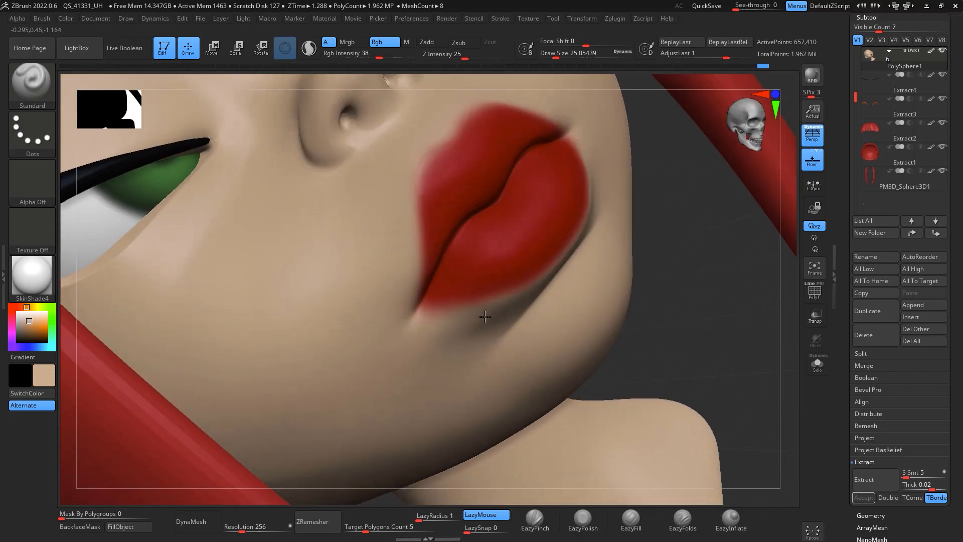
drag(468, 319, 481, 315)
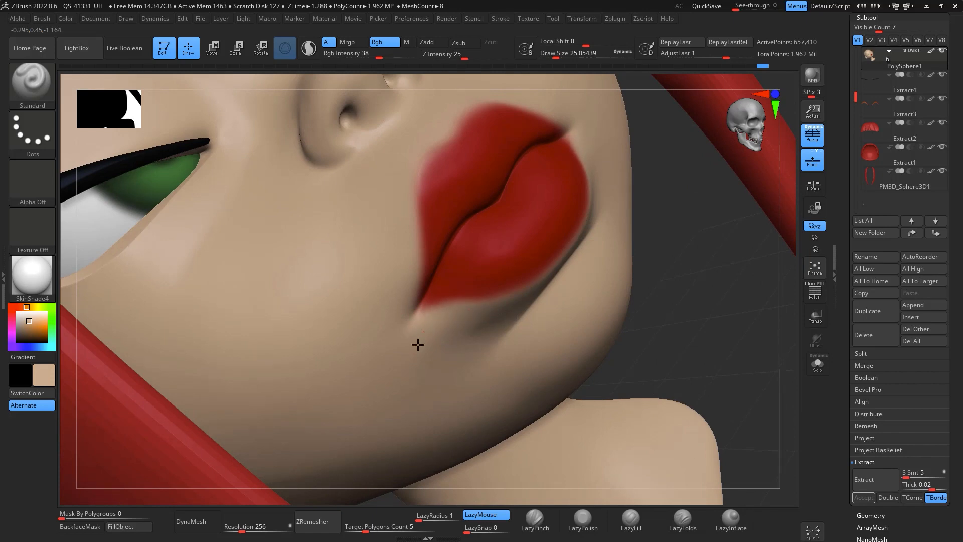
drag(730, 265, 713, 244)
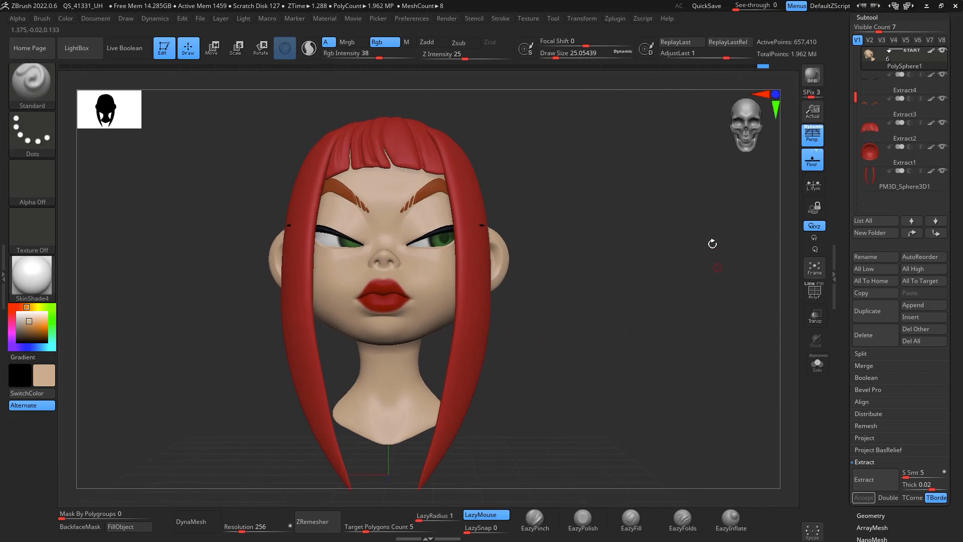
alt+drag(653, 290, 718, 255)
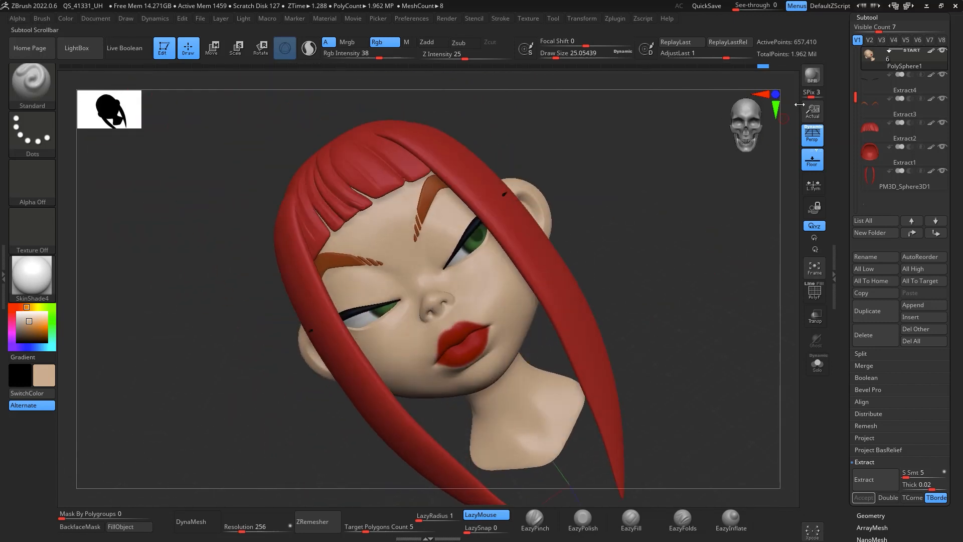
Step: Hide the long hair strand subtool, pick a grey-brown colour and paint eyeshadow over the right upper eyelid
click(943, 171)
drag(709, 216, 727, 281)
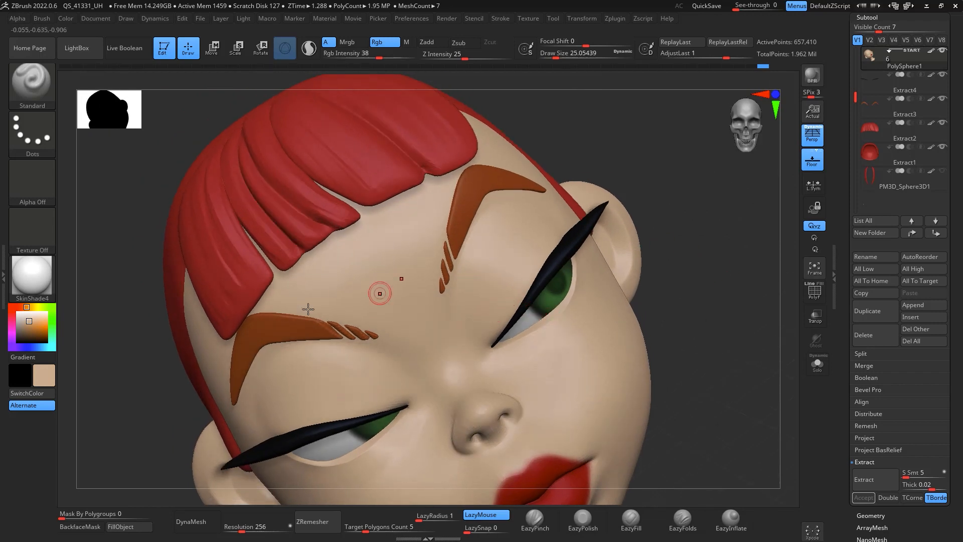
drag(26, 325, 19, 330)
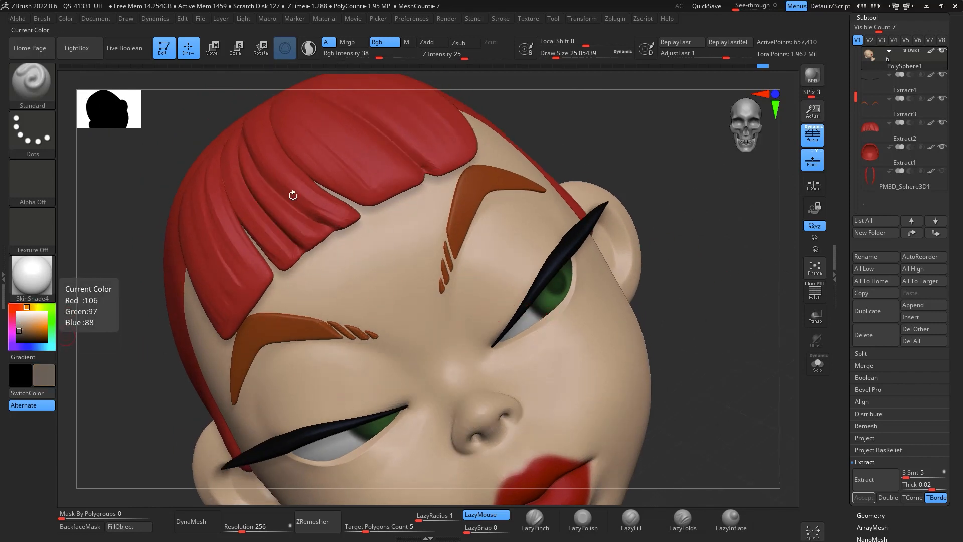
mouse_move(539, 267)
mouse_down()
mouse_move(500, 326)
mouse_move(540, 252)
mouse_up()
drag(495, 334, 537, 257)
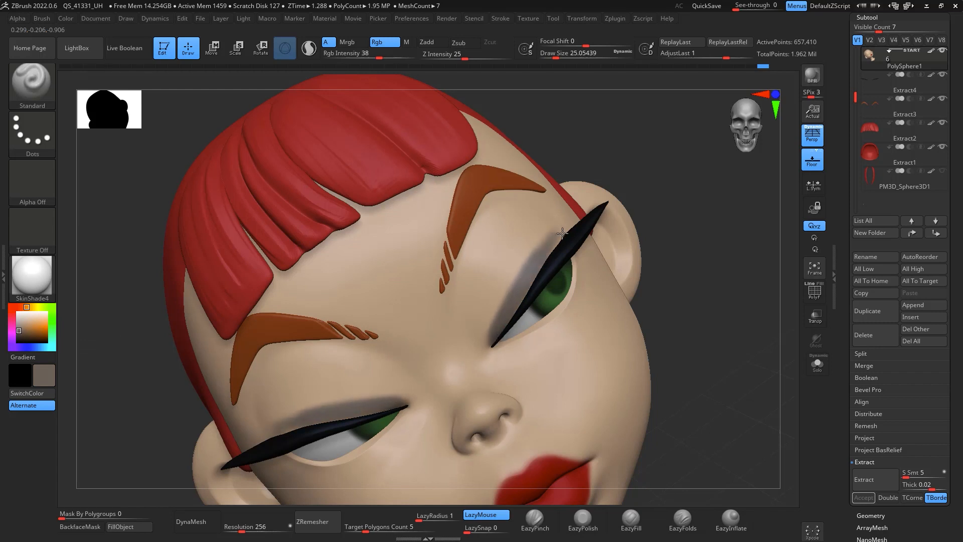
drag(503, 315, 547, 240)
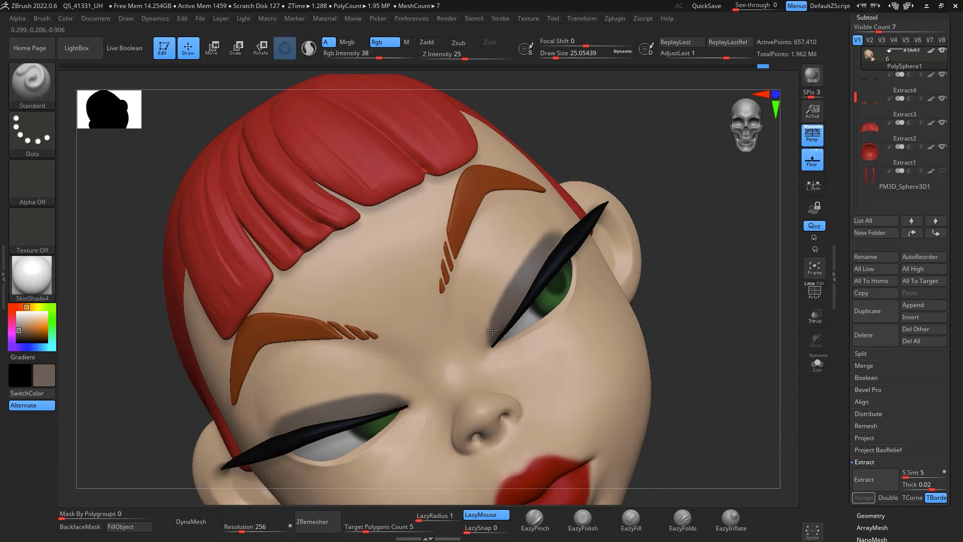
drag(556, 223, 546, 242)
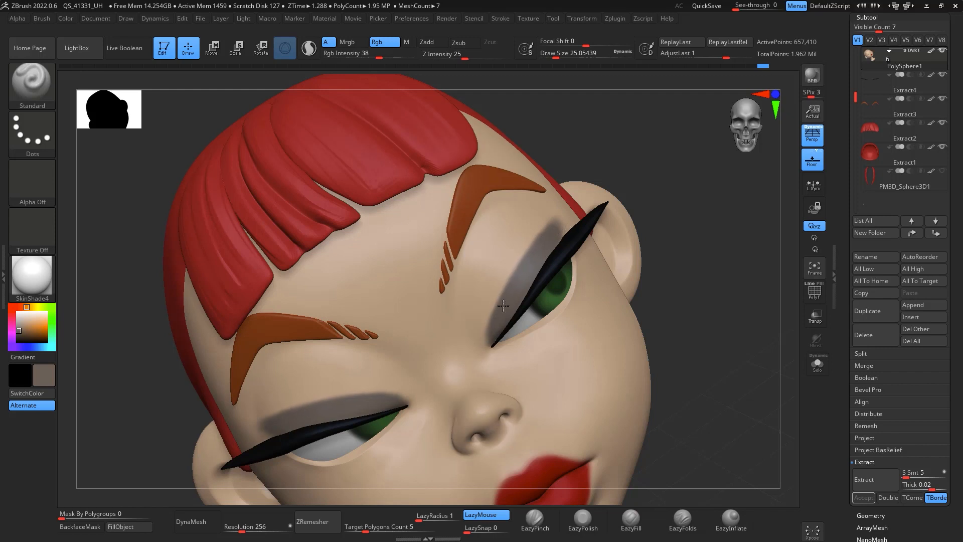
drag(503, 306, 545, 237)
Step: Hide the eyelash subtool and zoom in on the right eye
drag(701, 279, 696, 287)
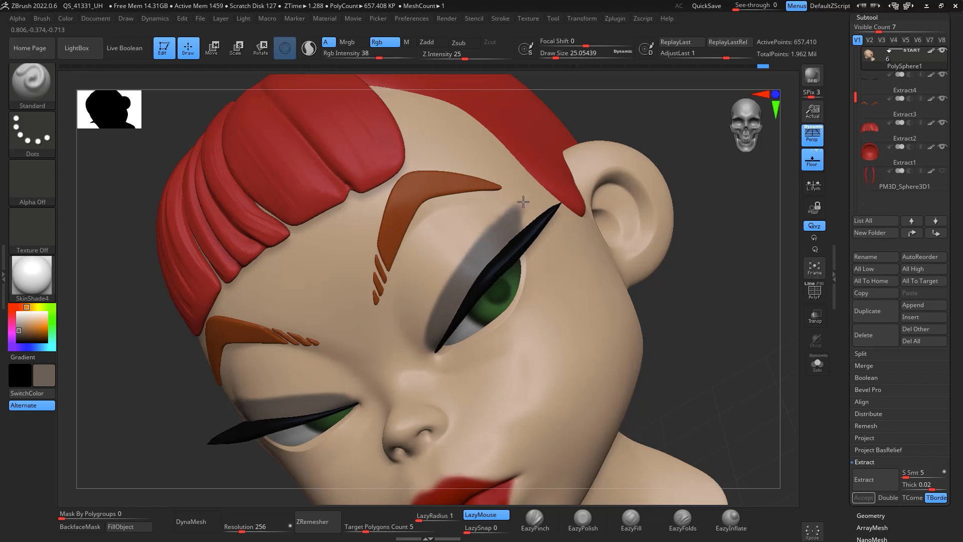
click(943, 75)
drag(719, 307, 712, 282)
key(c)
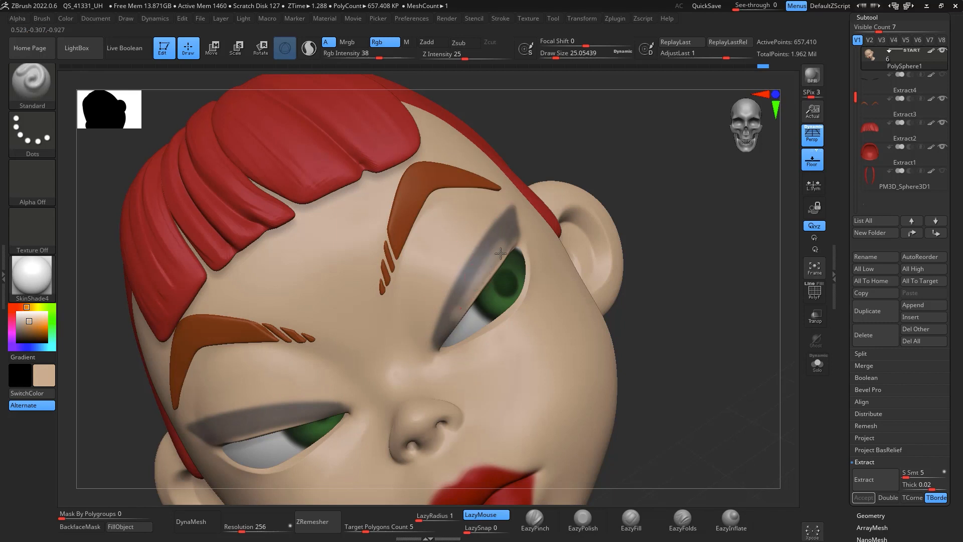
key(c)
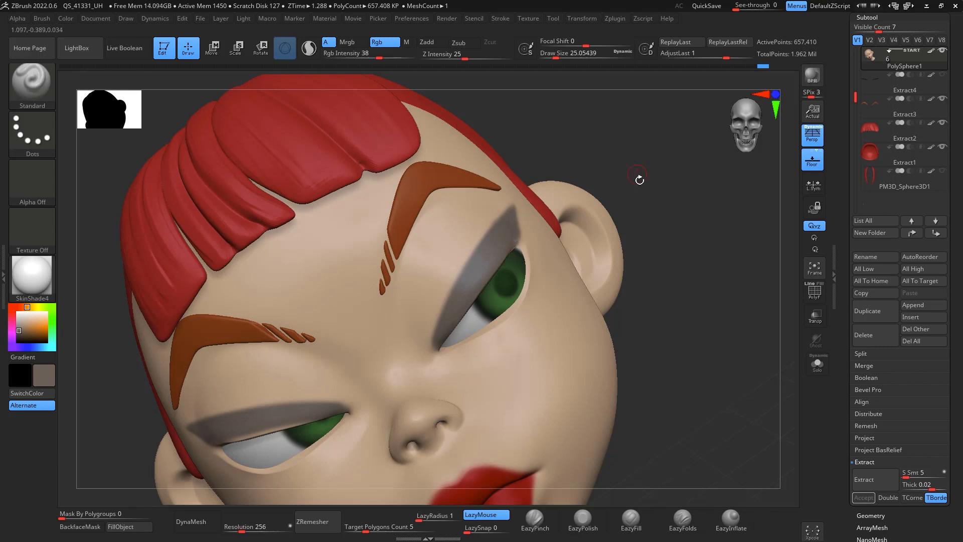
drag(640, 180, 714, 260)
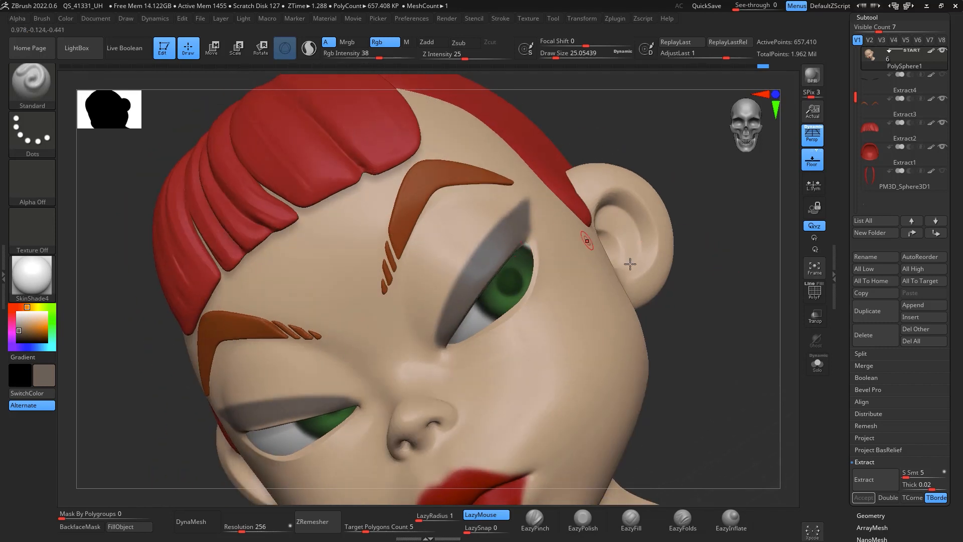
alt+drag(704, 322, 705, 281)
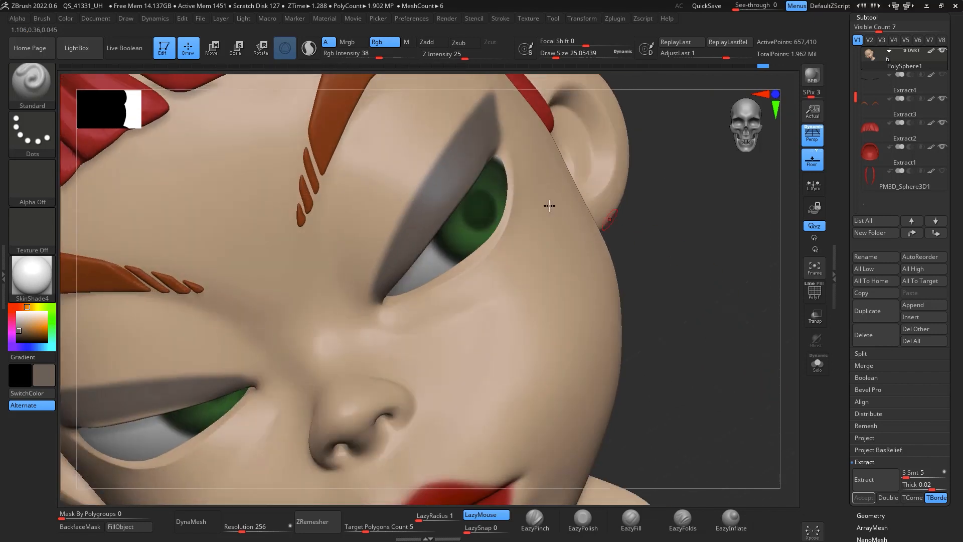
Step: Paint a black eyeliner along the right eye's upper lid at RGB intensity 98 and draw size about 17
click(18, 342)
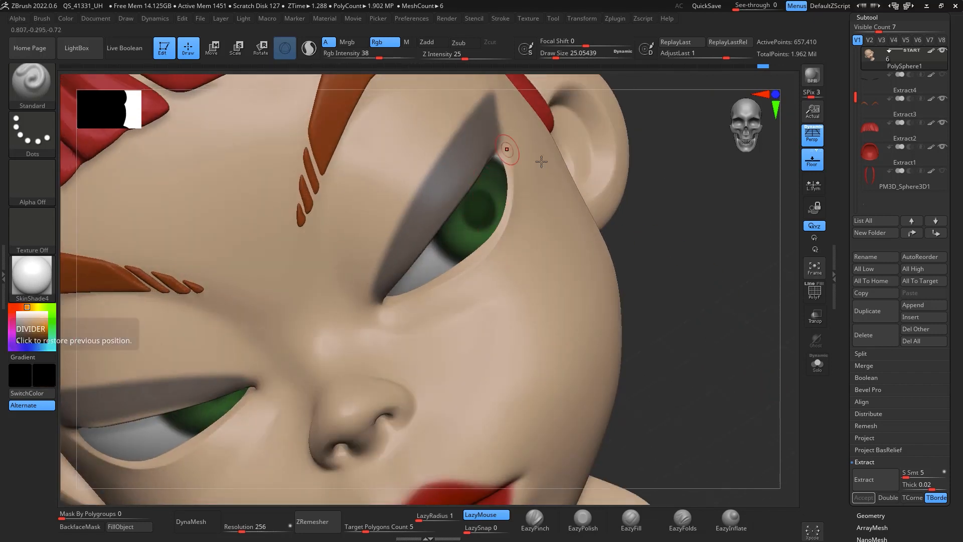
drag(378, 59, 415, 56)
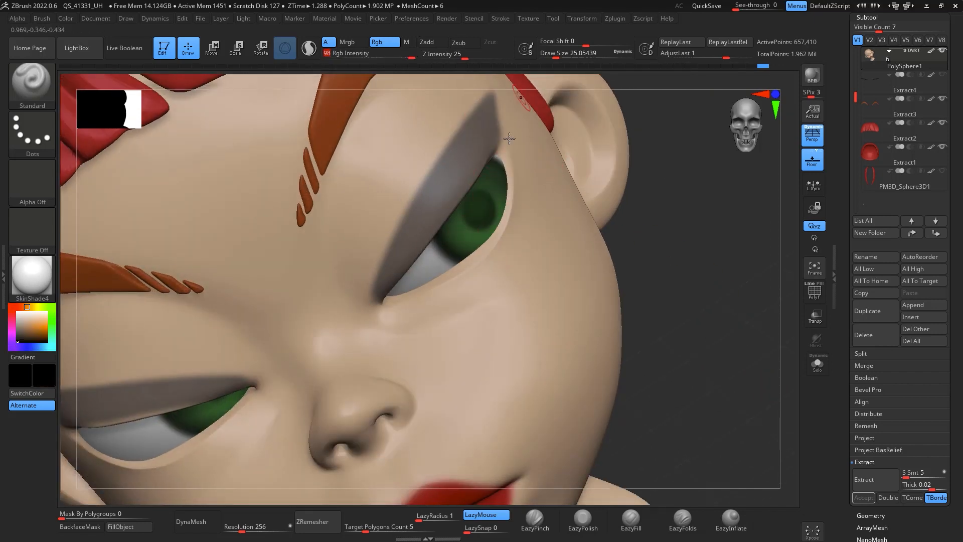
key(space)
drag(506, 158, 502, 156)
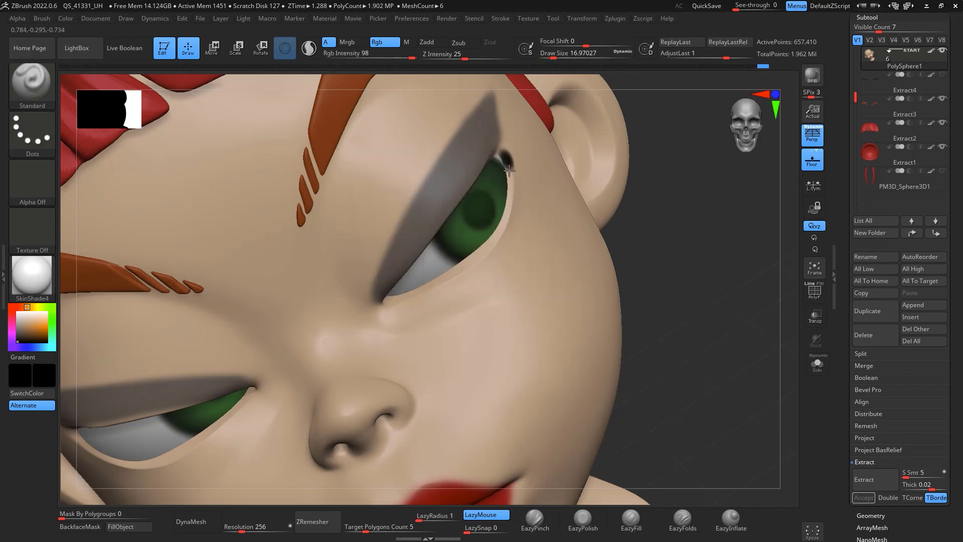
drag(489, 245, 467, 265)
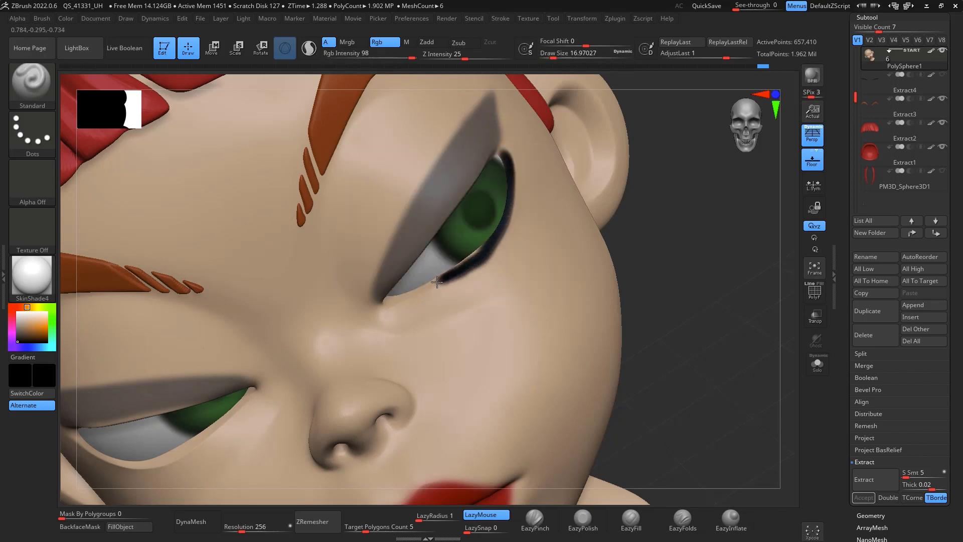
drag(709, 254, 686, 236)
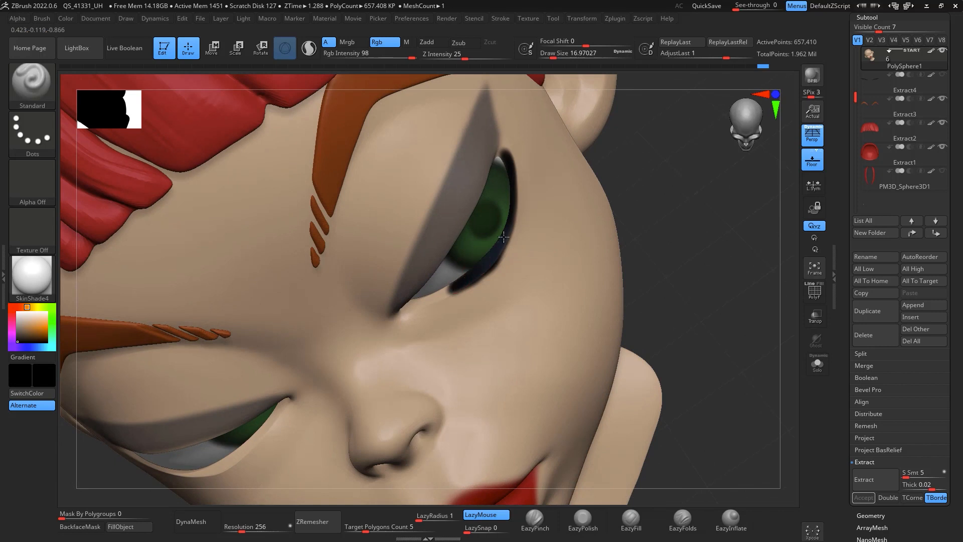
drag(505, 157, 497, 145)
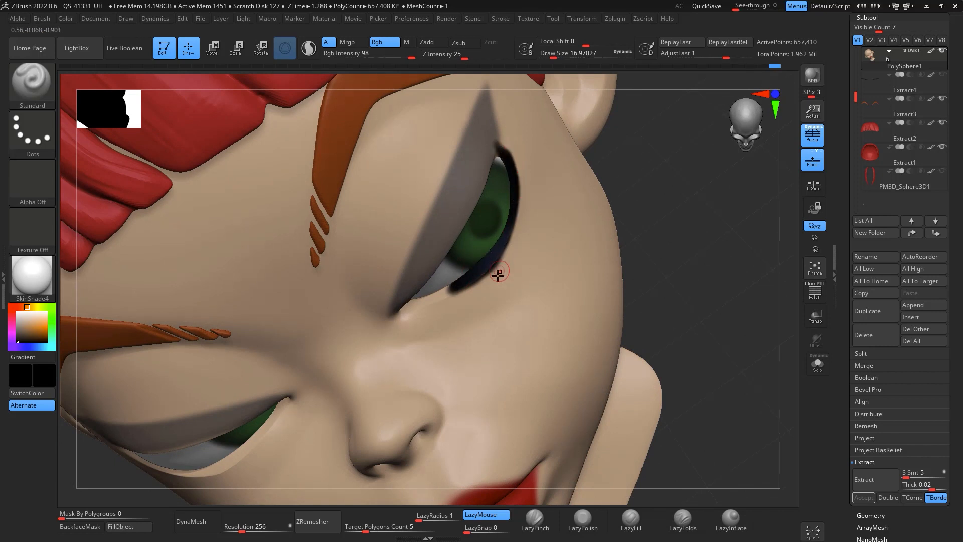
Step: Clean up the eyeliner edges by alternately sampling the skin and black colours and painting
key(c)
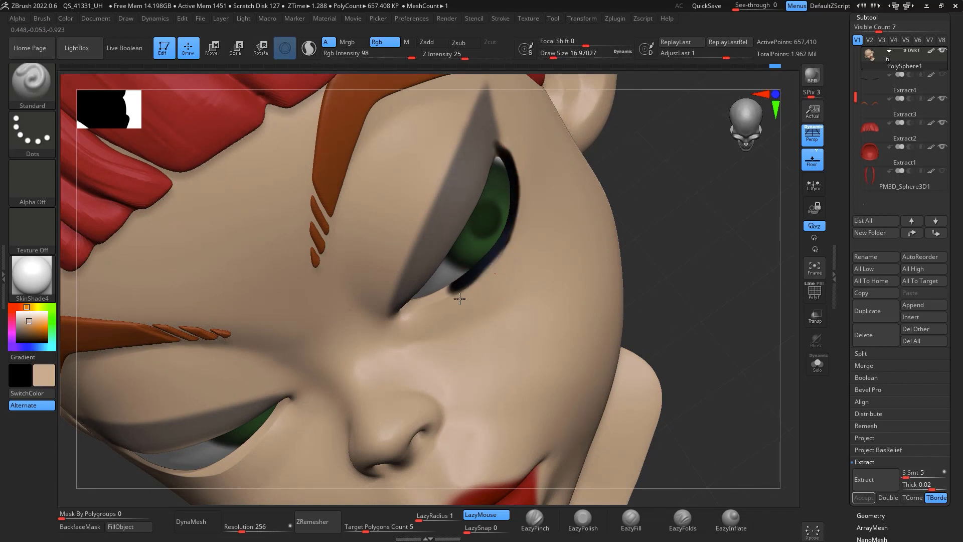
mouse_move(438, 305)
mouse_down()
mouse_move(512, 247)
mouse_move(473, 275)
mouse_up()
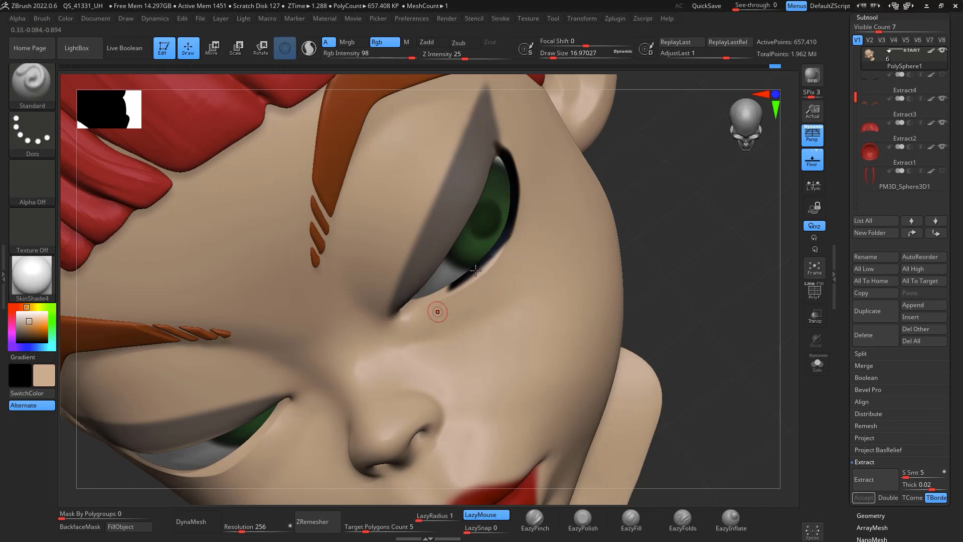
mouse_move(699, 227)
mouse_down()
mouse_move(693, 200)
mouse_move(675, 193)
mouse_up()
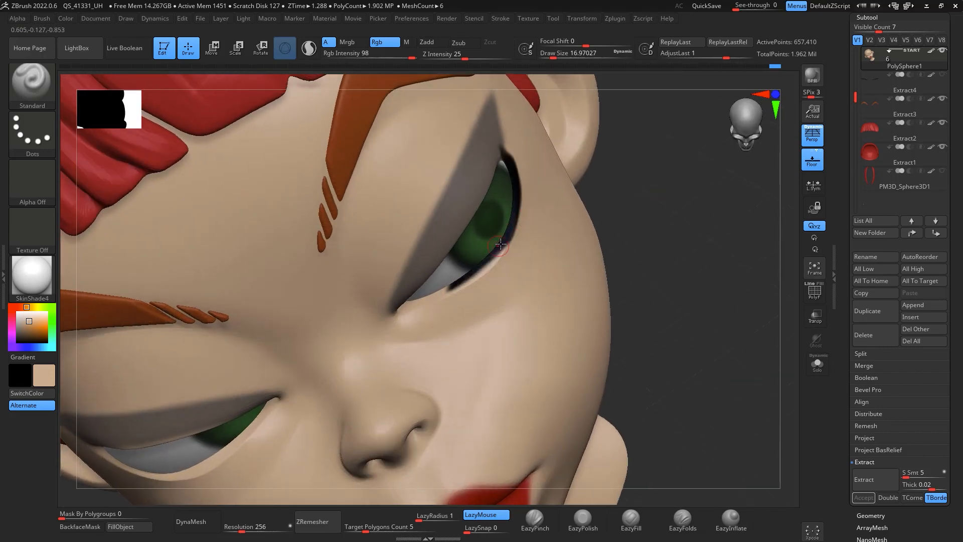
key(c)
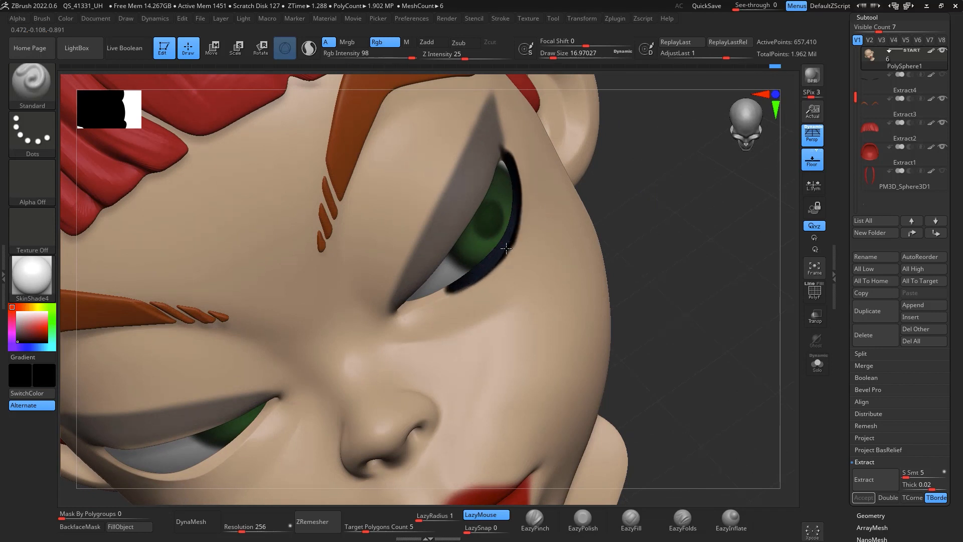
drag(673, 211, 639, 168)
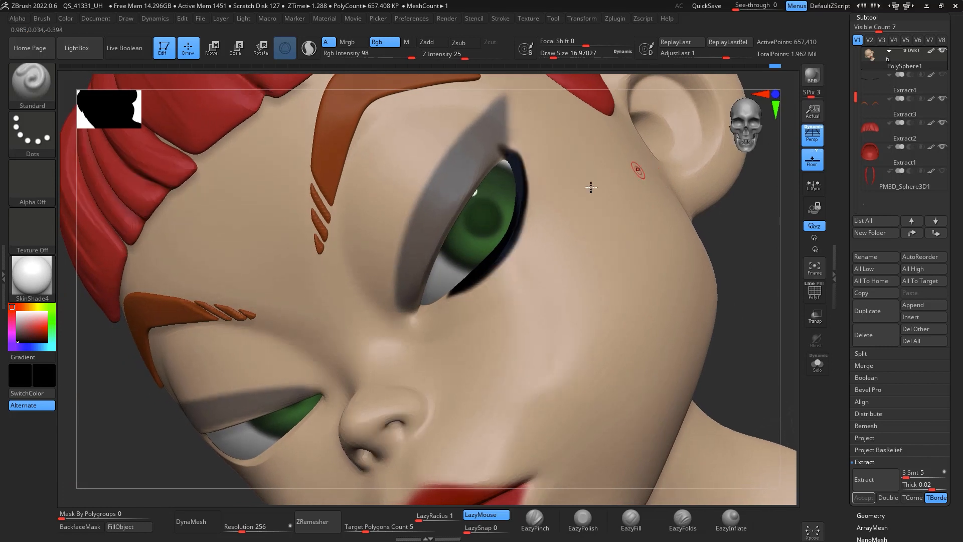
key(c)
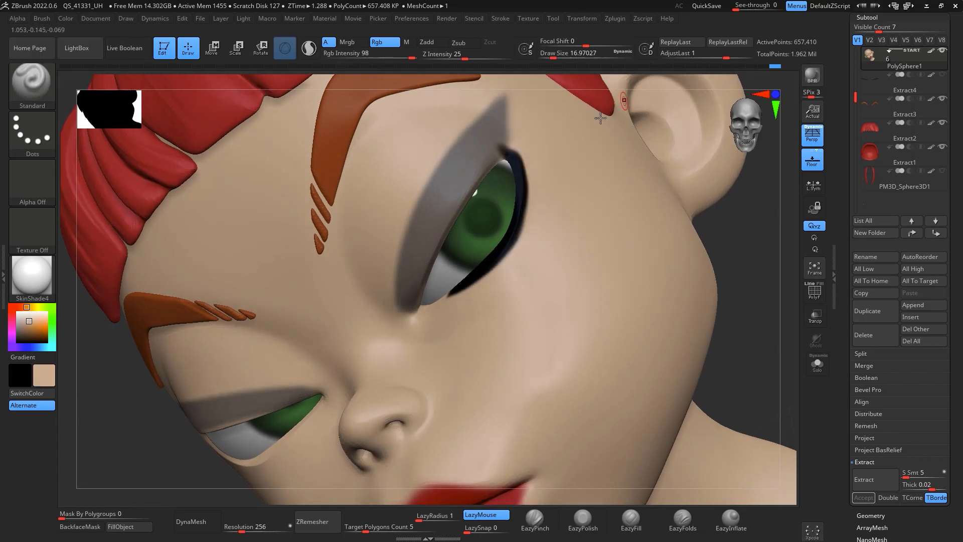
key(c)
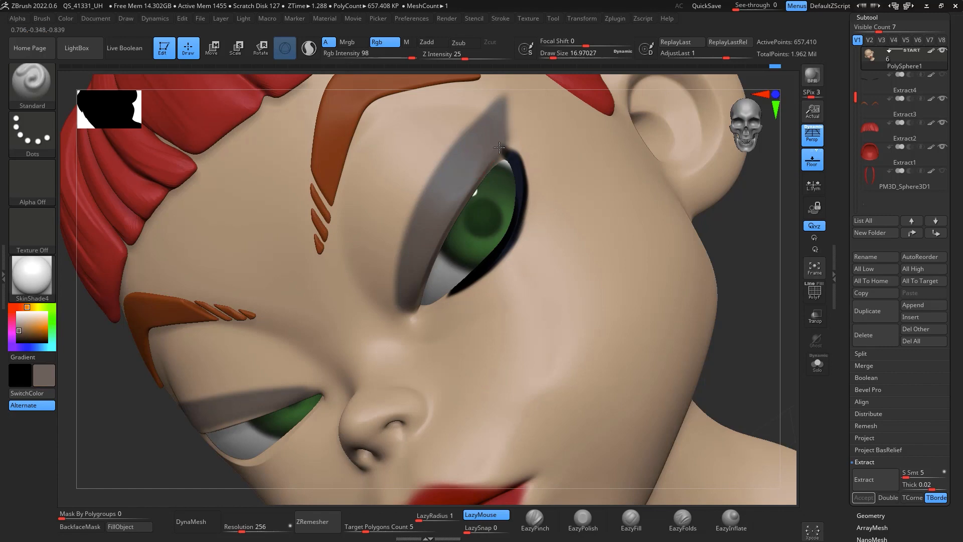
Step: Unhide the eyelash subtool and zoom out to the whole head
click(943, 75)
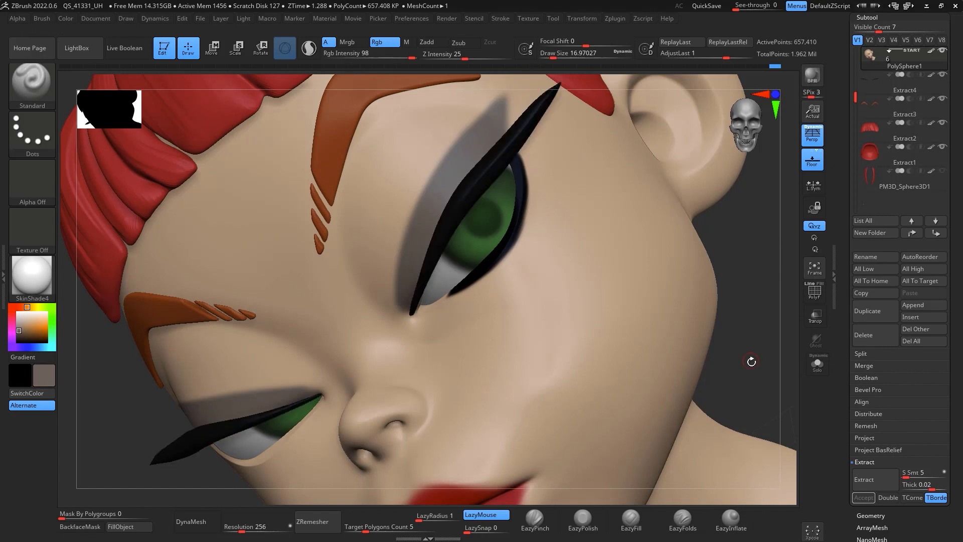
ctrl+right_drag(752, 362, 738, 279)
alt+right_drag(738, 279, 734, 241)
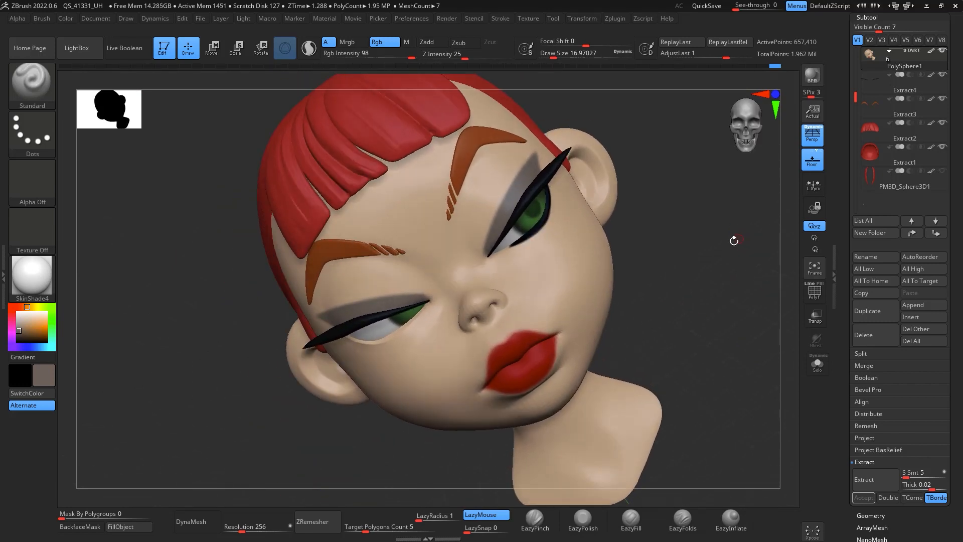
Step: Pick a darker skin tone, set the draw size to about 128, and undo a test stroke on the forehead
key(c)
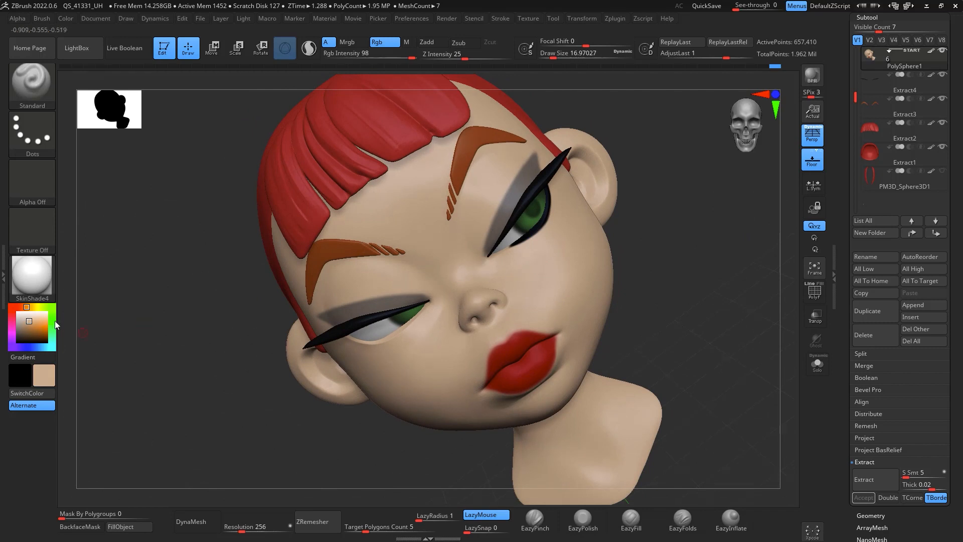
drag(29, 322, 28, 327)
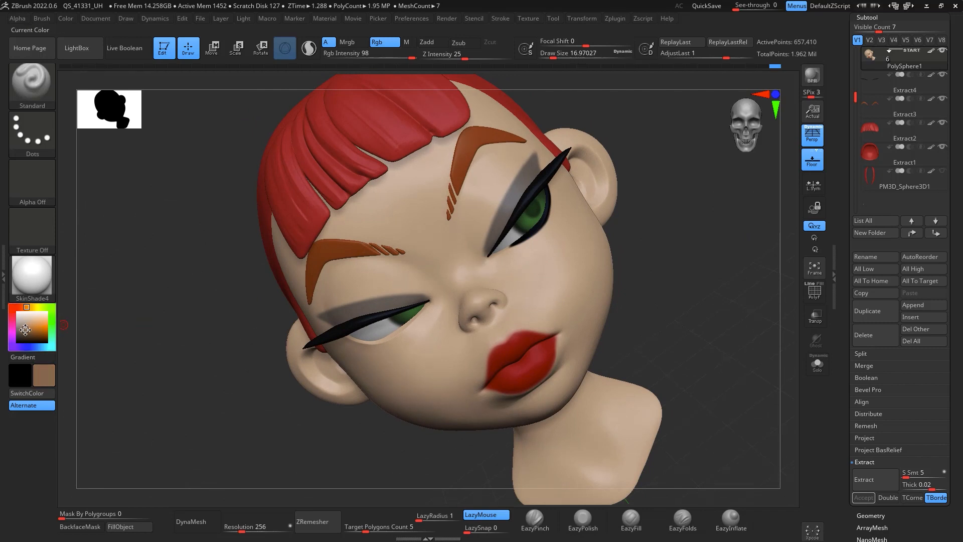
key(space)
drag(499, 203, 524, 203)
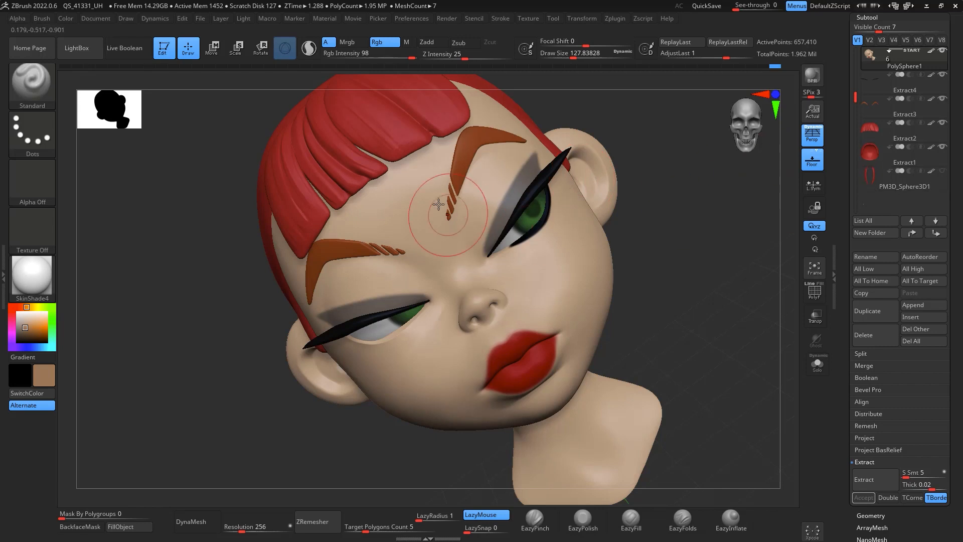
mouse_move(466, 224)
mouse_down()
mouse_move(473, 184)
mouse_move(467, 226)
mouse_up()
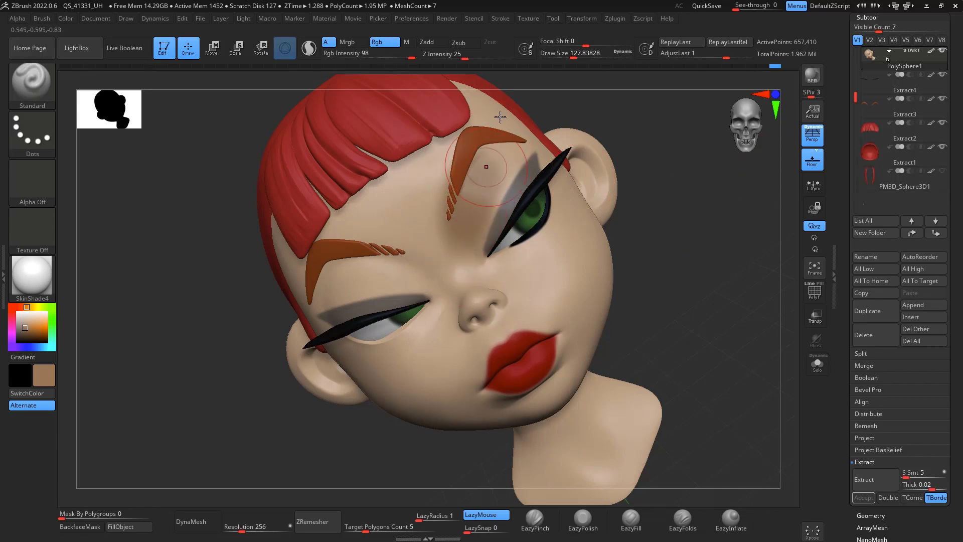
key(ctrl+z)
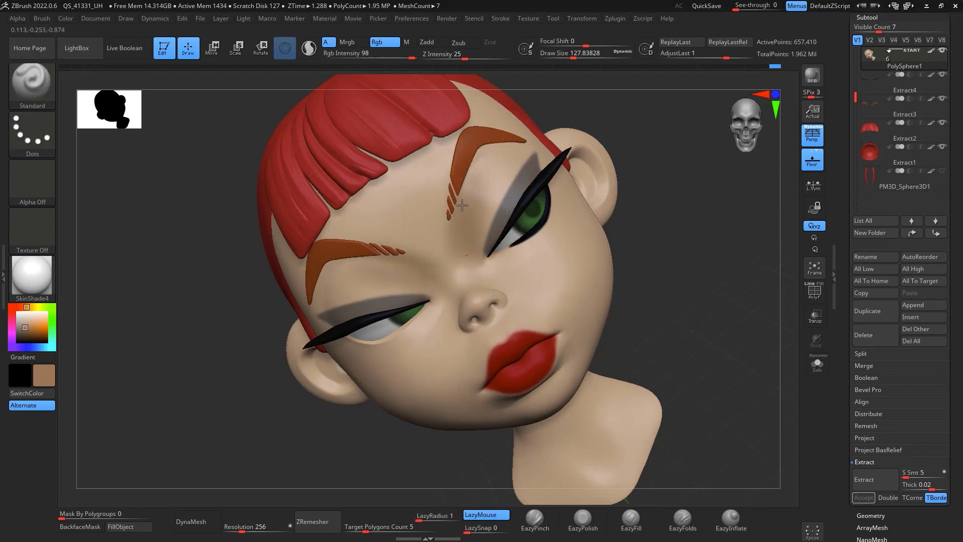
Step: Lower the RGB intensity to 24 and softly paint skin shading around the nose, mouth and chin at draw size about 90
key(ctrl)
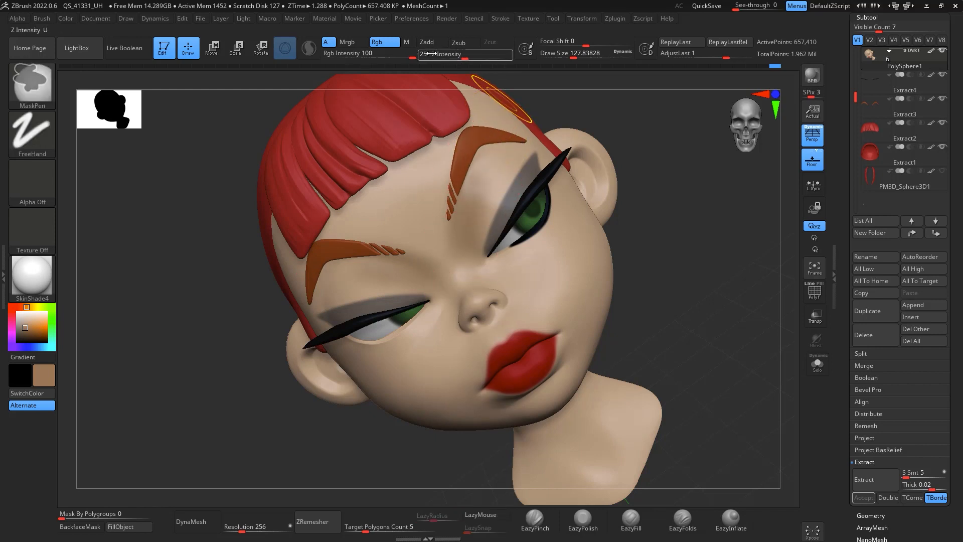
drag(412, 56, 368, 53)
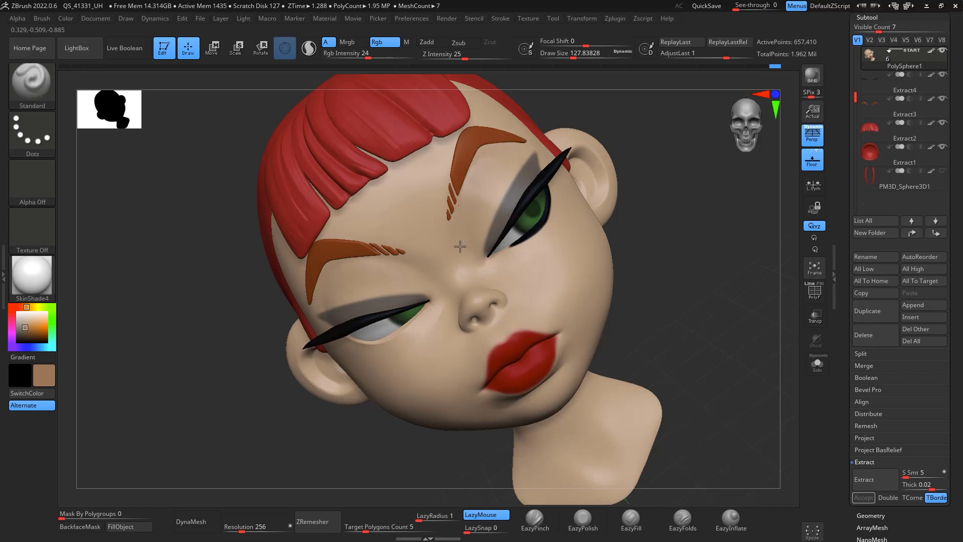
drag(464, 209, 455, 219)
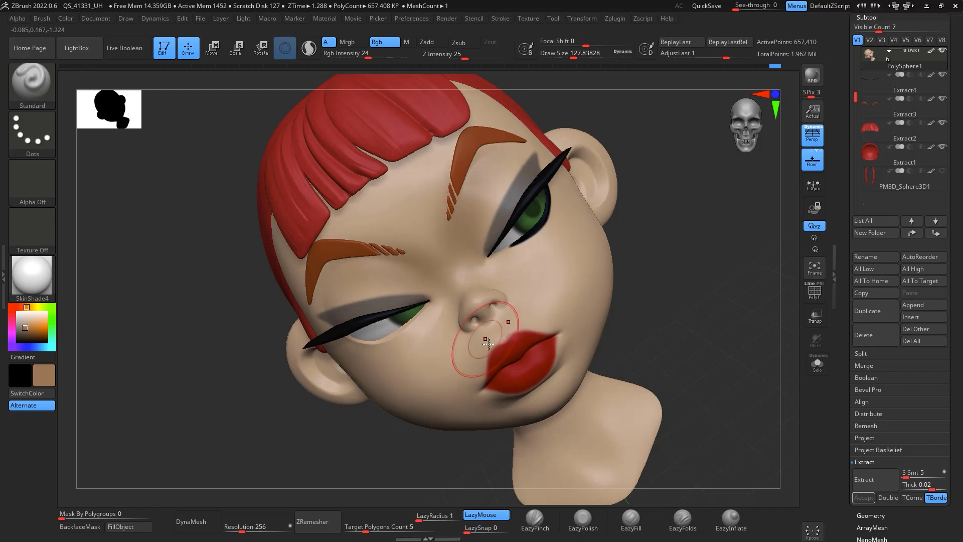
key(space)
drag(488, 309, 482, 308)
drag(474, 317, 468, 316)
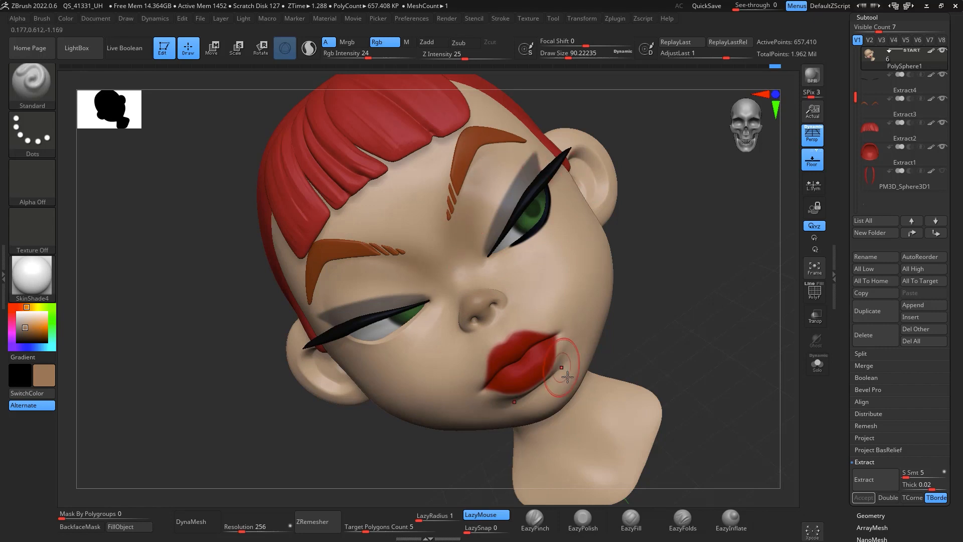
mouse_move(699, 257)
mouse_down()
mouse_move(684, 269)
mouse_move(697, 271)
mouse_up()
Step: Sample the skin colour, pick a warmer pinkish skin tone and shade the right cheek with a large brush about 207
key(space)
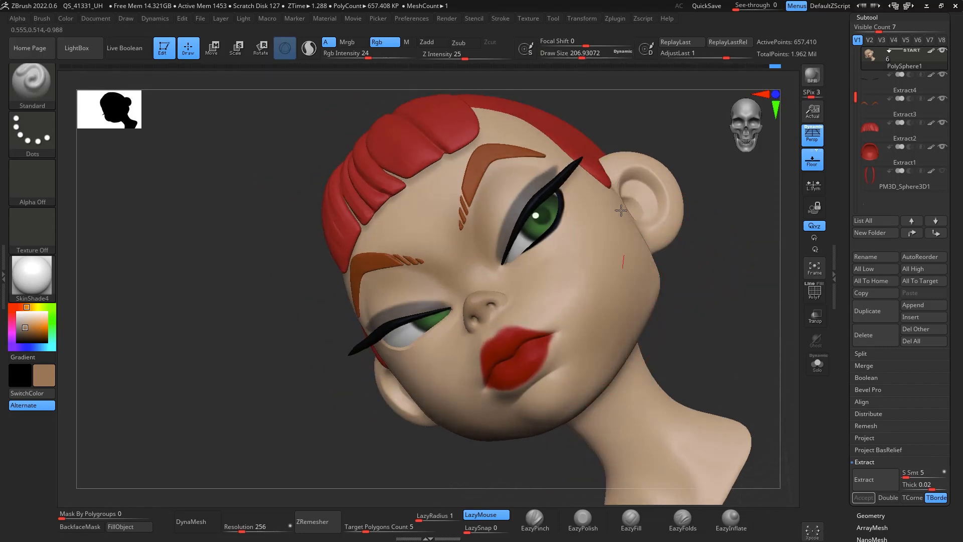
drag(675, 266, 713, 275)
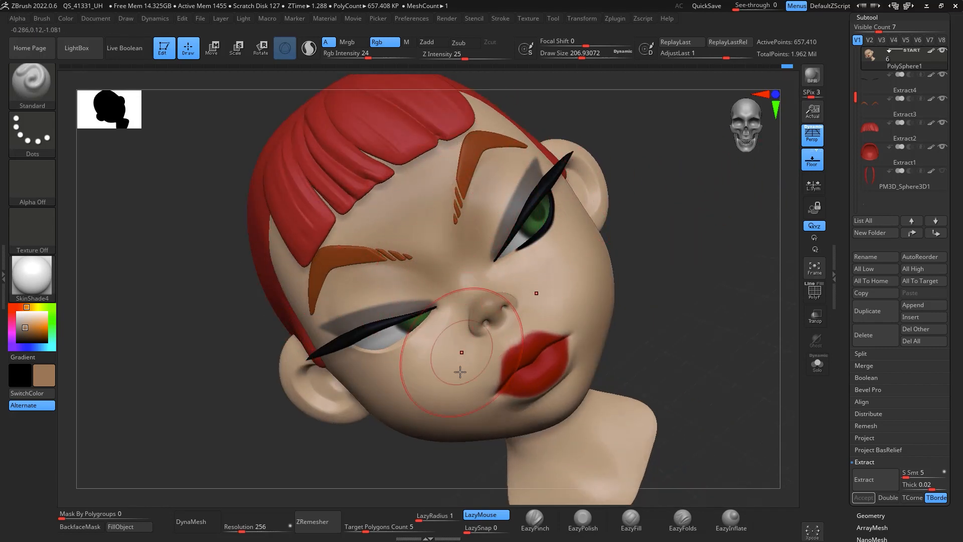
key(c)
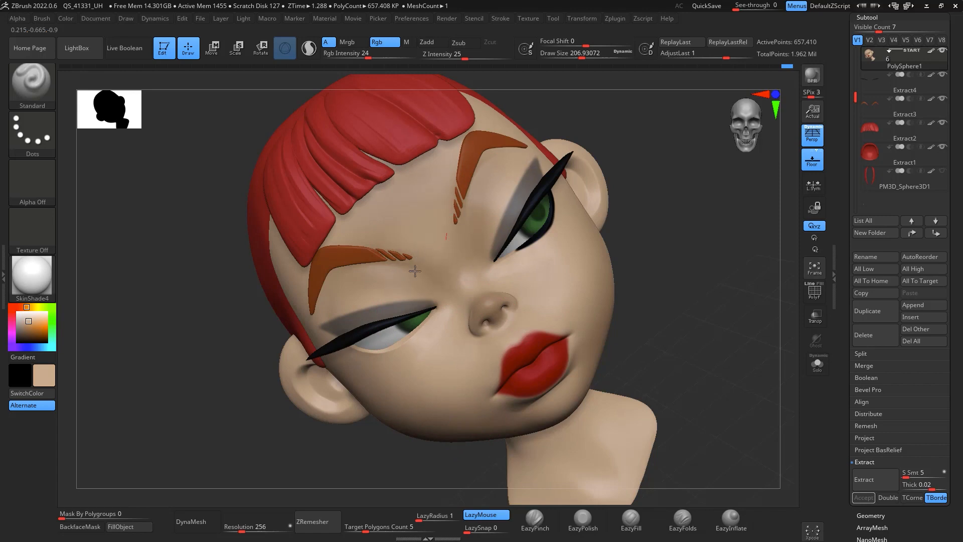
mouse_move(647, 243)
mouse_down()
mouse_move(680, 250)
mouse_move(656, 314)
mouse_move(692, 305)
mouse_move(697, 350)
mouse_move(693, 269)
mouse_move(723, 256)
mouse_move(695, 231)
mouse_move(712, 269)
mouse_move(678, 261)
mouse_up()
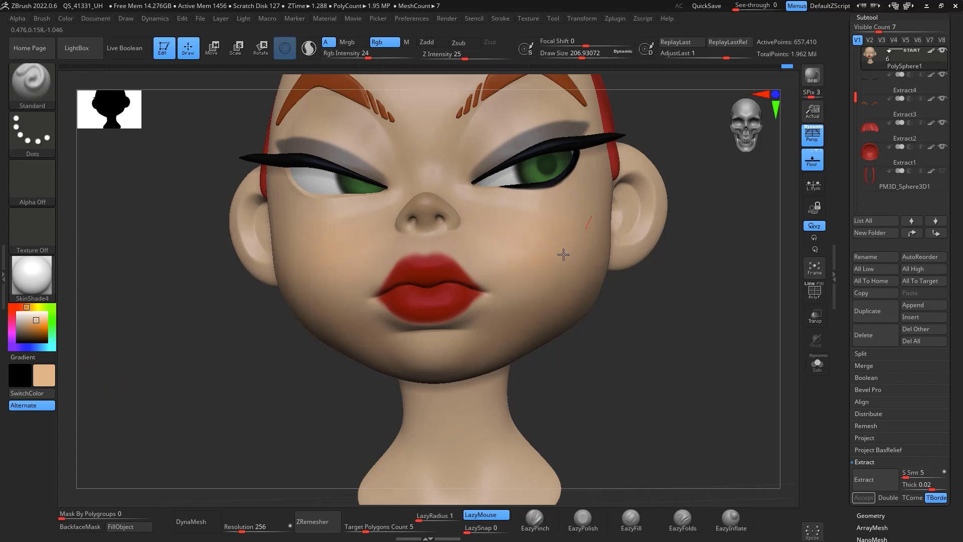
click(22, 307)
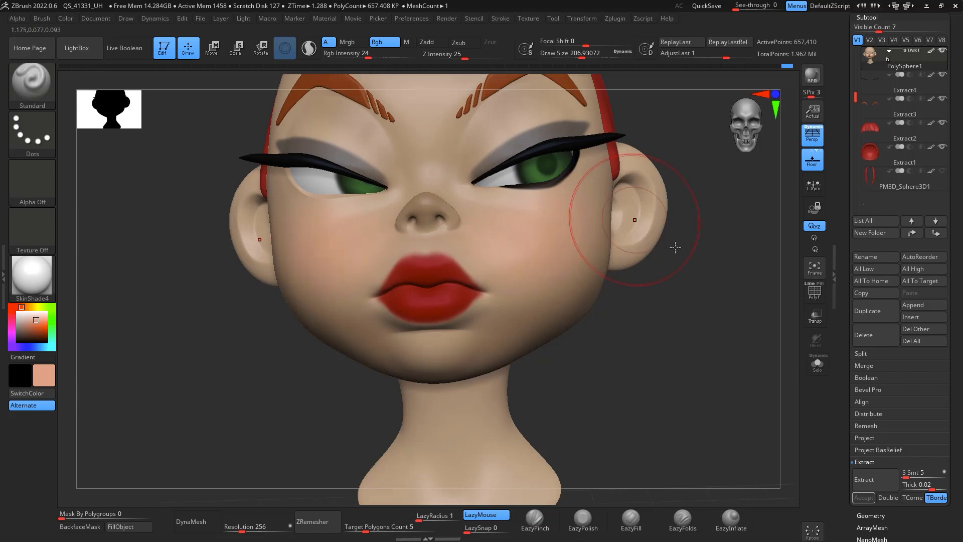
mouse_move(676, 247)
mouse_down()
mouse_move(753, 279)
mouse_move(705, 284)
mouse_move(707, 226)
mouse_up()
Step: Set the draw size to about 112, paint cheek shading with an orange-brown tone, then resample the skin and blend it
key(space)
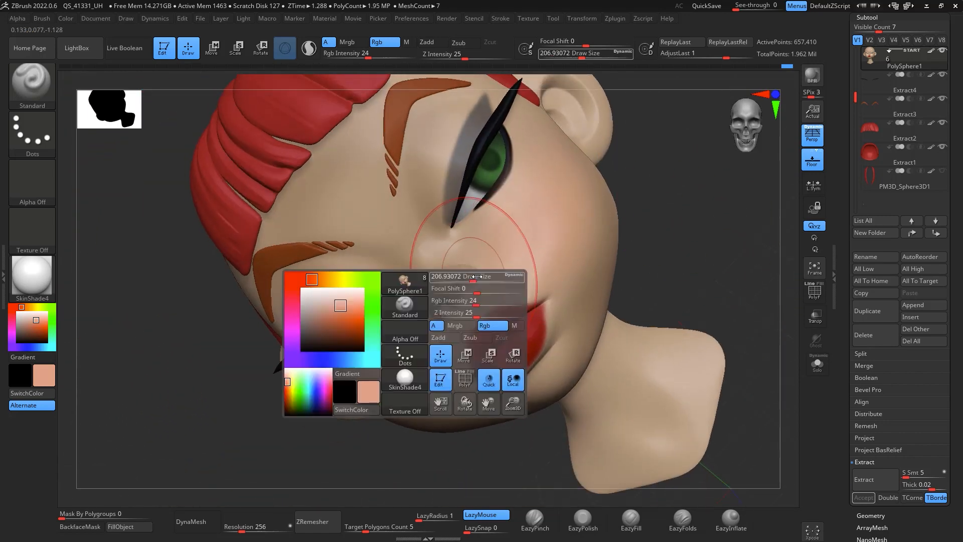
drag(483, 276, 471, 276)
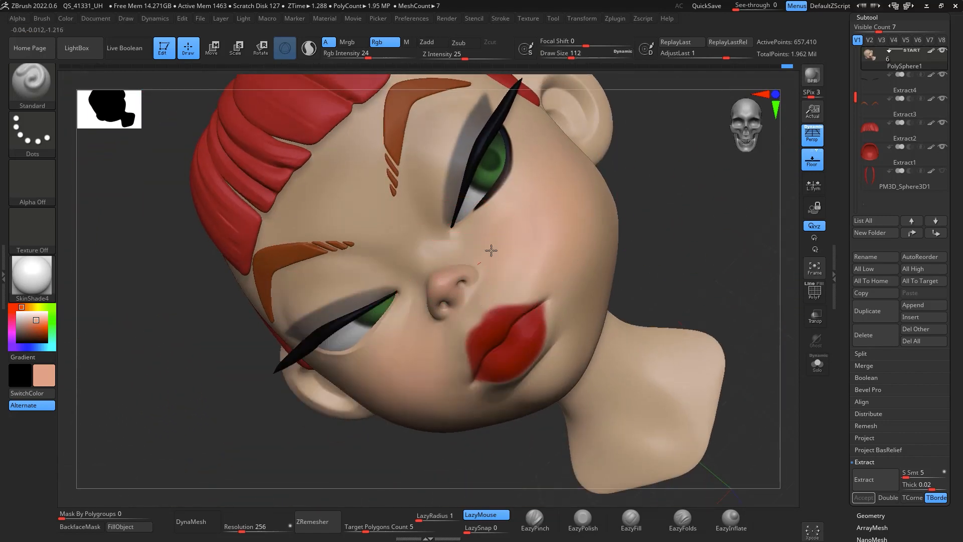
drag(641, 165, 556, 232)
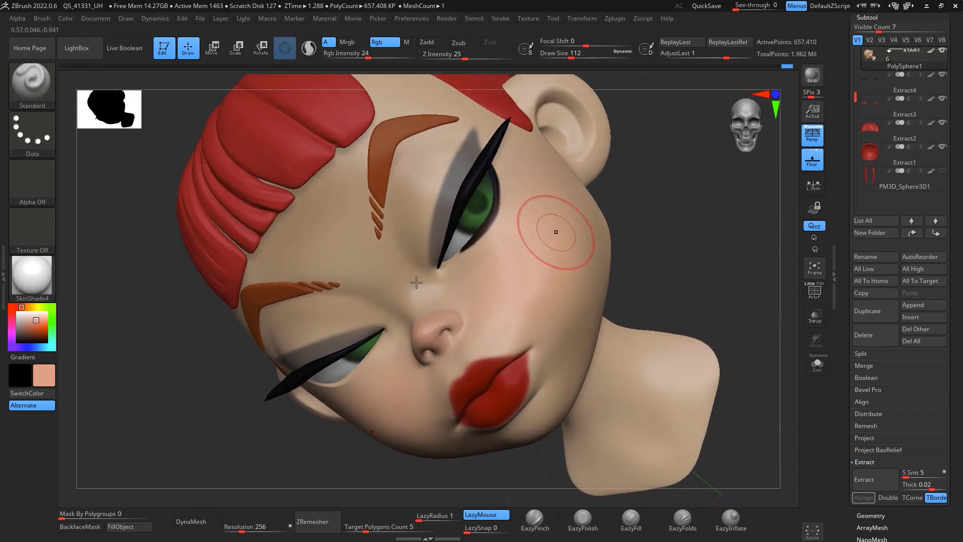
drag(27, 330, 32, 326)
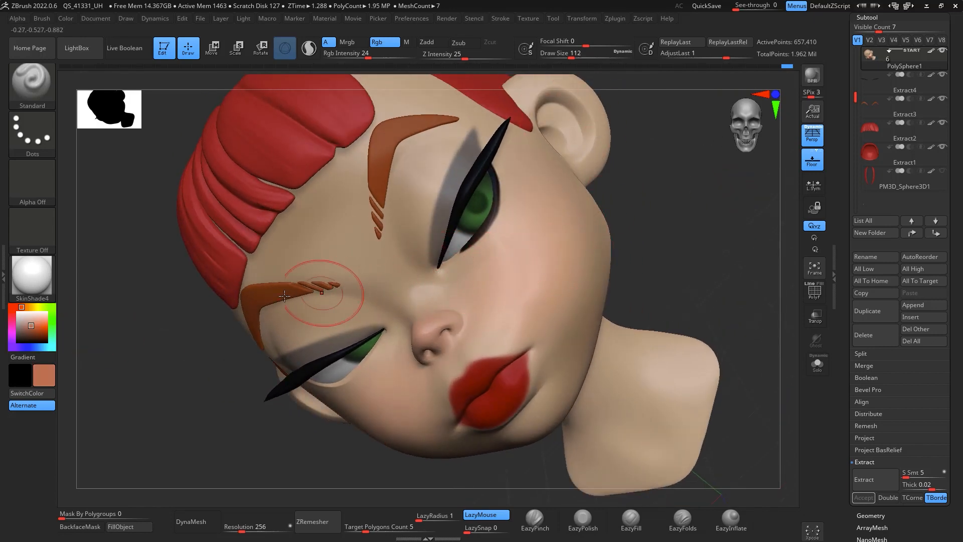
key(c)
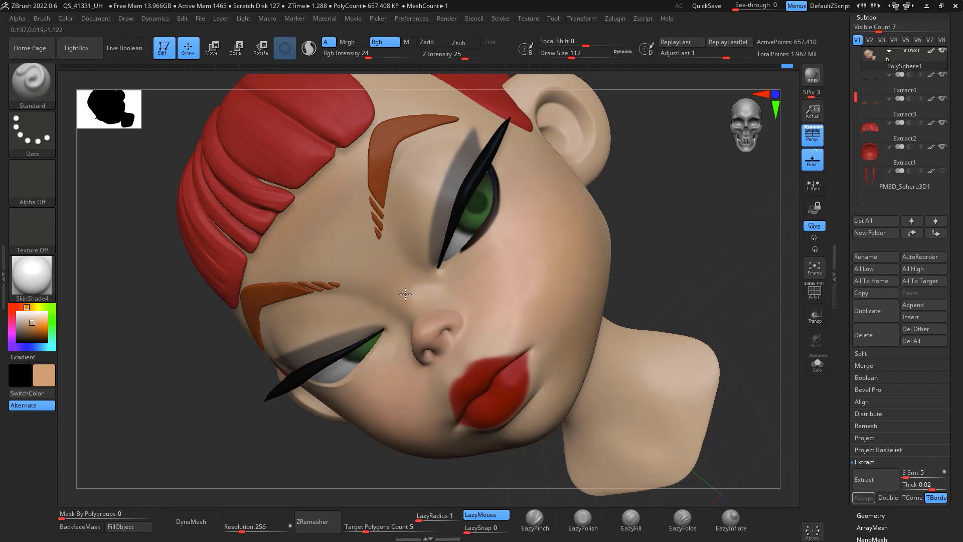
drag(646, 173, 627, 186)
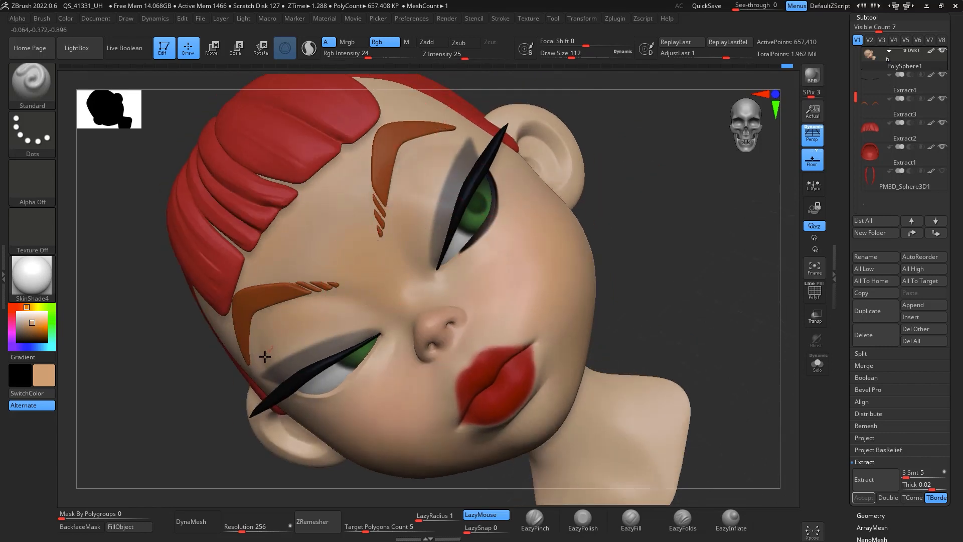
mouse_move(633, 120)
mouse_down()
mouse_move(664, 187)
mouse_move(664, 216)
mouse_up()
Step: Sample the skin colour and soften the shading around the forehead and brow at draw size about 154
key(c)
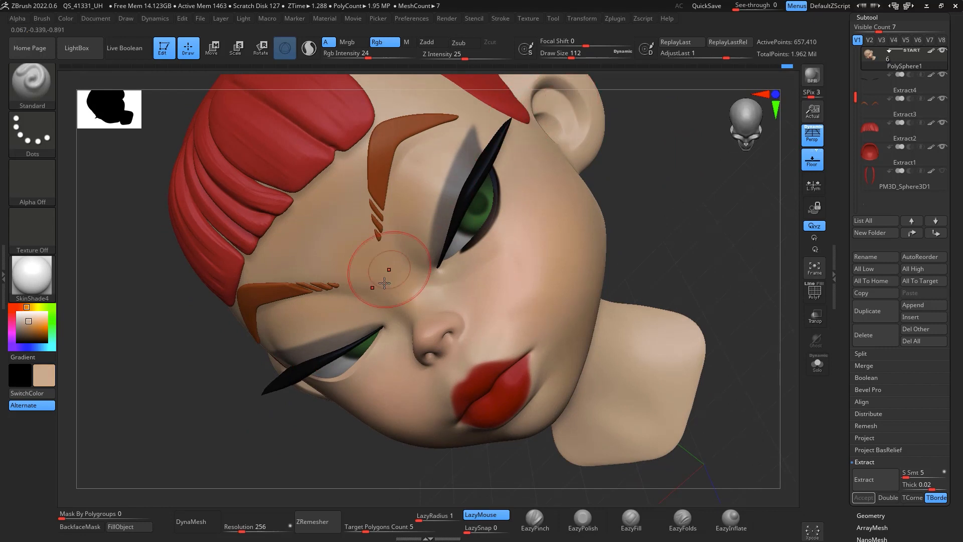
key(space)
drag(389, 276, 395, 276)
mouse_move(648, 128)
mouse_down()
mouse_move(701, 165)
mouse_move(748, 169)
mouse_up()
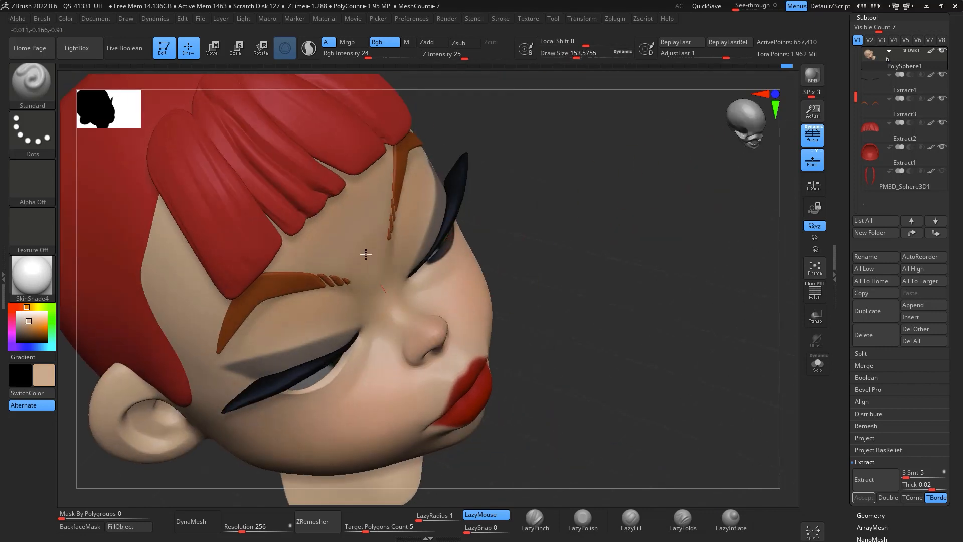
drag(624, 209, 572, 155)
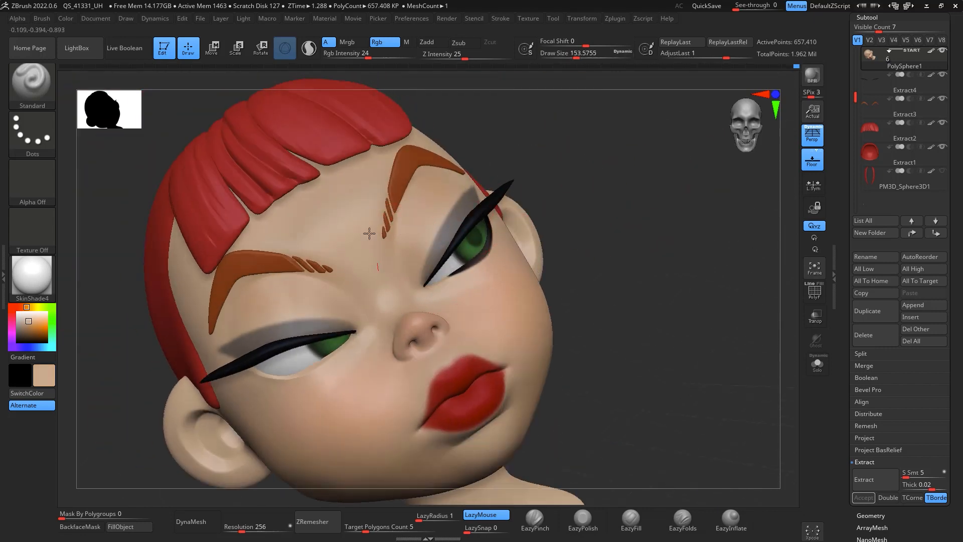
mouse_move(685, 281)
shift+mouse_down()
mouse_move(715, 336)
mouse_move(691, 266)
mouse_move(751, 257)
mouse_move(725, 276)
mouse_move(723, 303)
mouse_move(758, 390)
shift+mouse_up()
Step: Toggle the hair subtool on and off to check the shading, and close in on the right eye
click(942, 172)
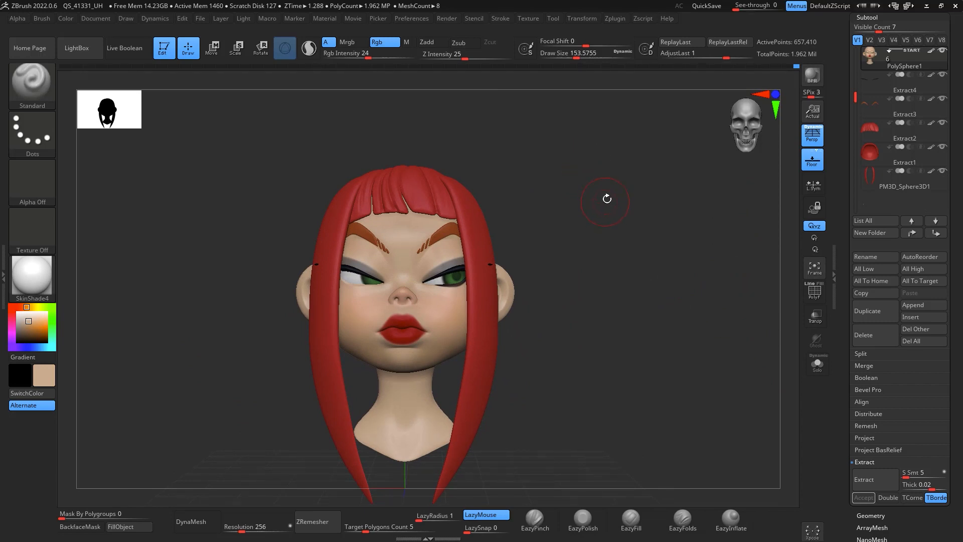
drag(608, 198, 838, 182)
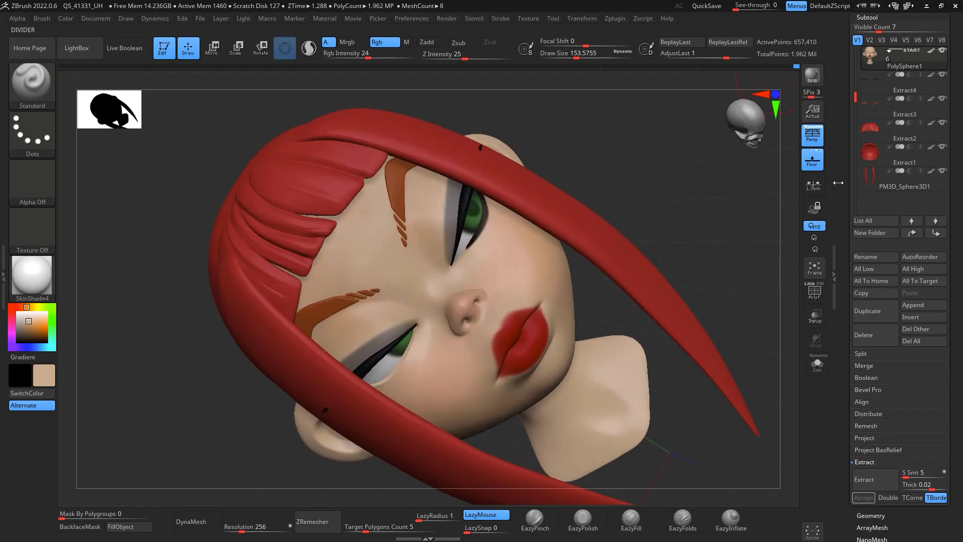
click(944, 171)
drag(734, 248, 724, 191)
mouse_move(557, 387)
mouse_down()
mouse_move(570, 381)
mouse_move(605, 452)
mouse_up()
alt+drag(768, 226, 801, 90)
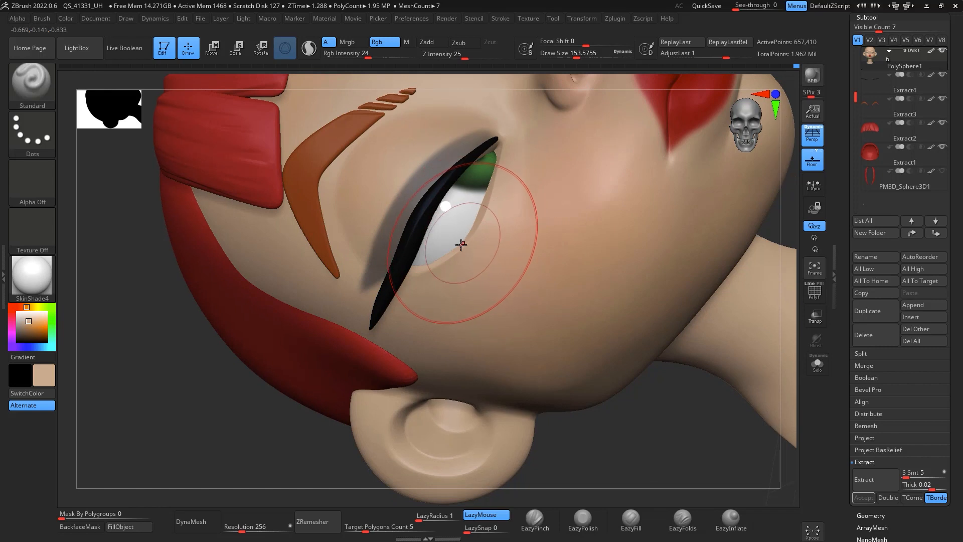
Step: Set the draw size to about 27 and RGB intensity to 100, sample the skin, paint under the eye and undo the last stroke
key(c)
key(space)
drag(442, 267, 412, 268)
drag(370, 55, 417, 56)
key(space)
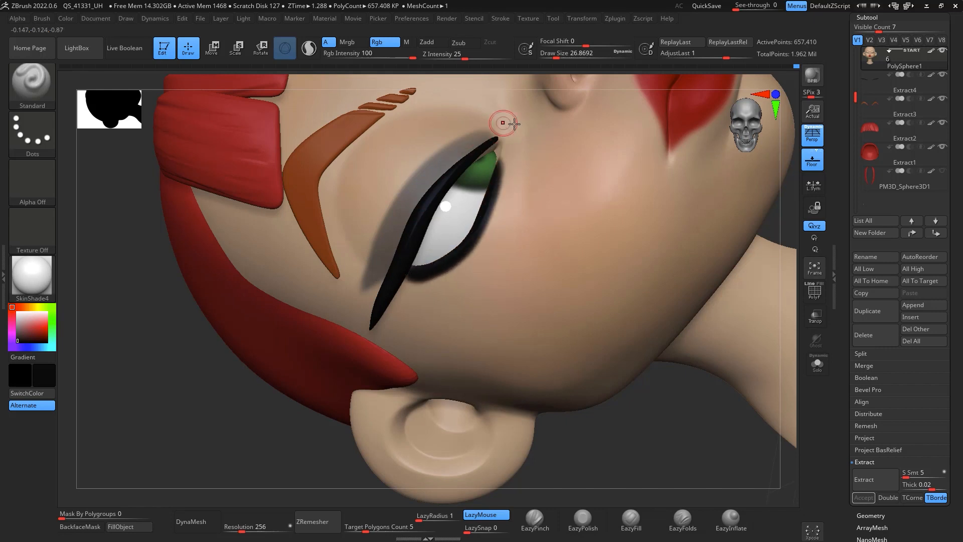
key(c)
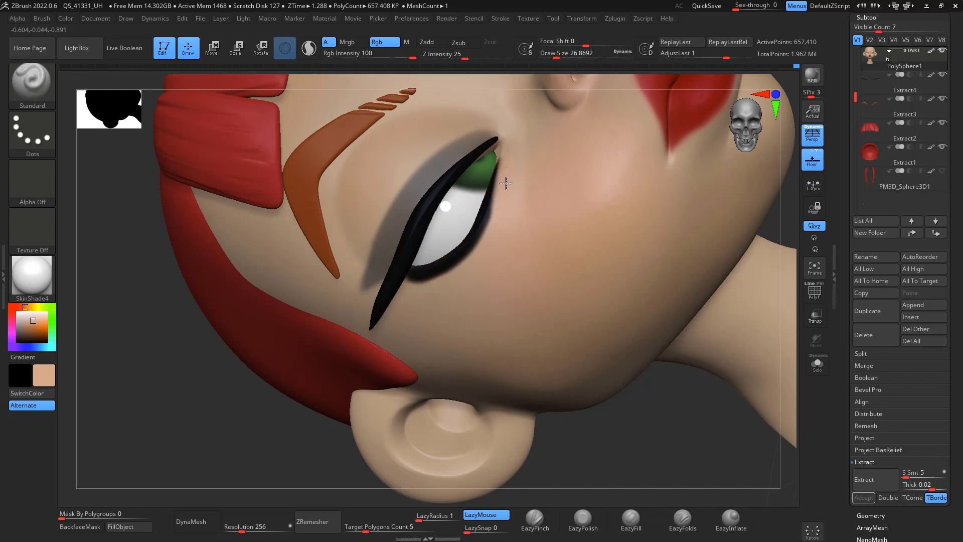
drag(495, 212, 461, 264)
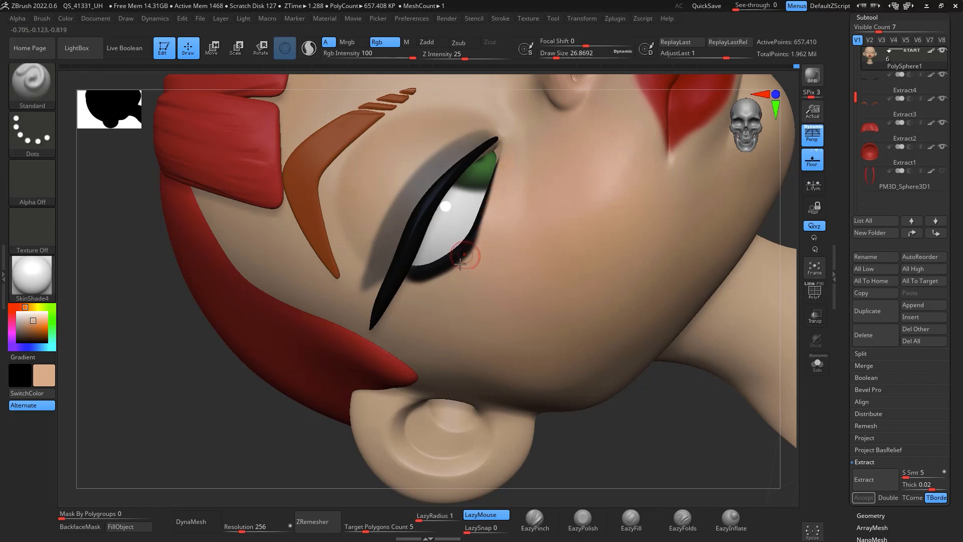
drag(399, 297, 488, 231)
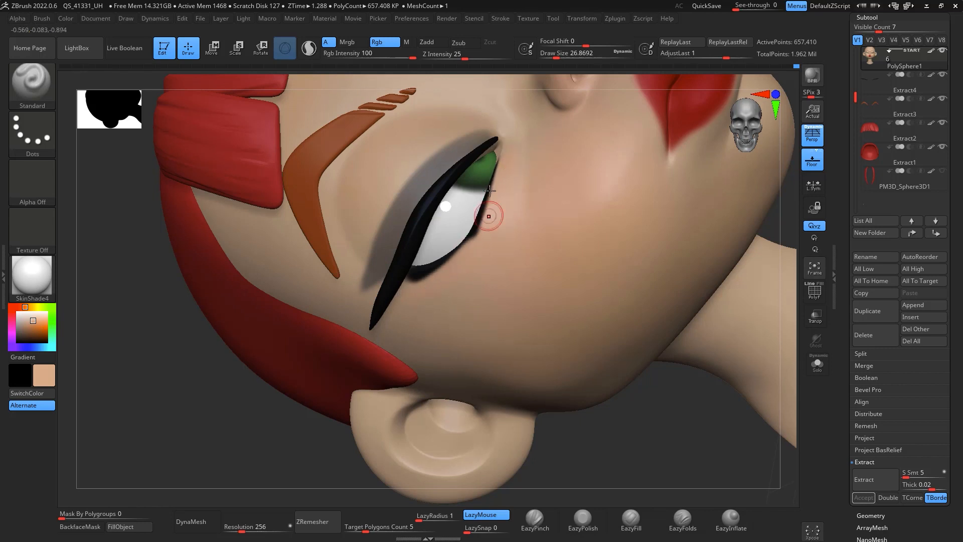
key(ctrl+z)
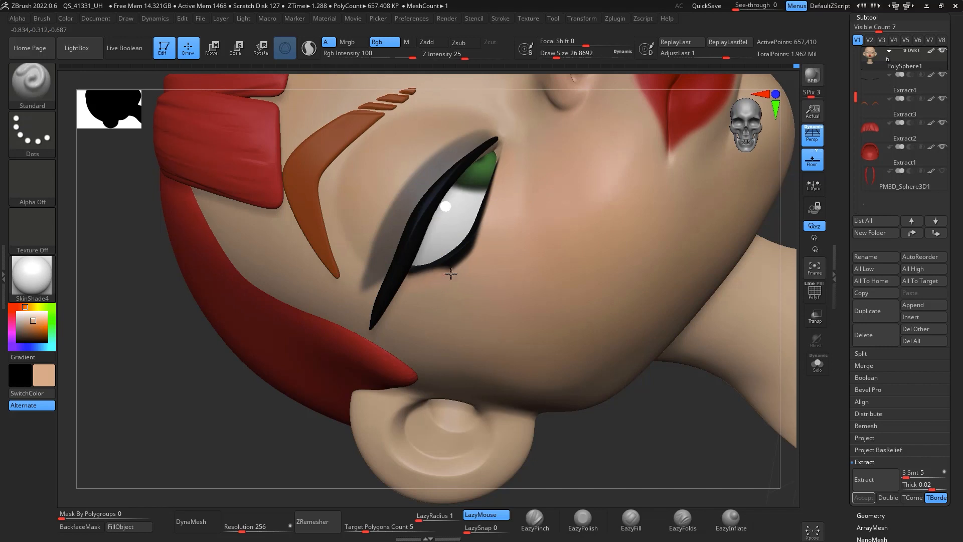
Step: Return to the front view and unhide the hair subtool
shift+drag(665, 427, 692, 316)
drag(682, 404, 763, 216)
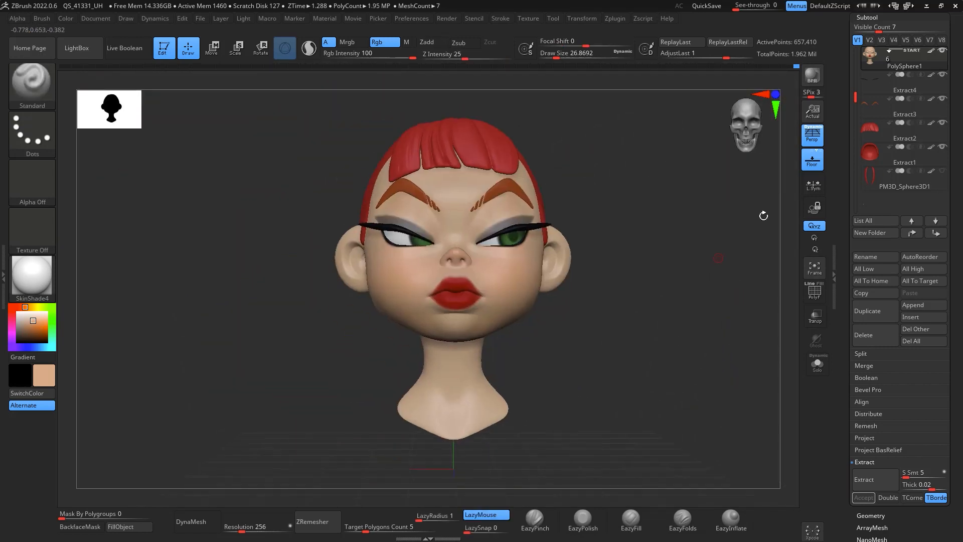
click(945, 172)
alt+drag(701, 254, 703, 336)
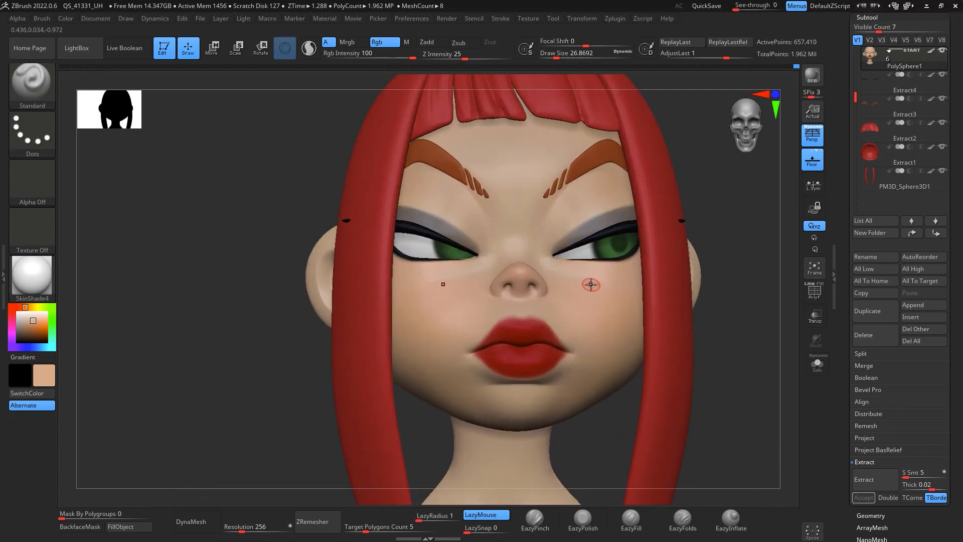
alt+drag(757, 254, 723, 319)
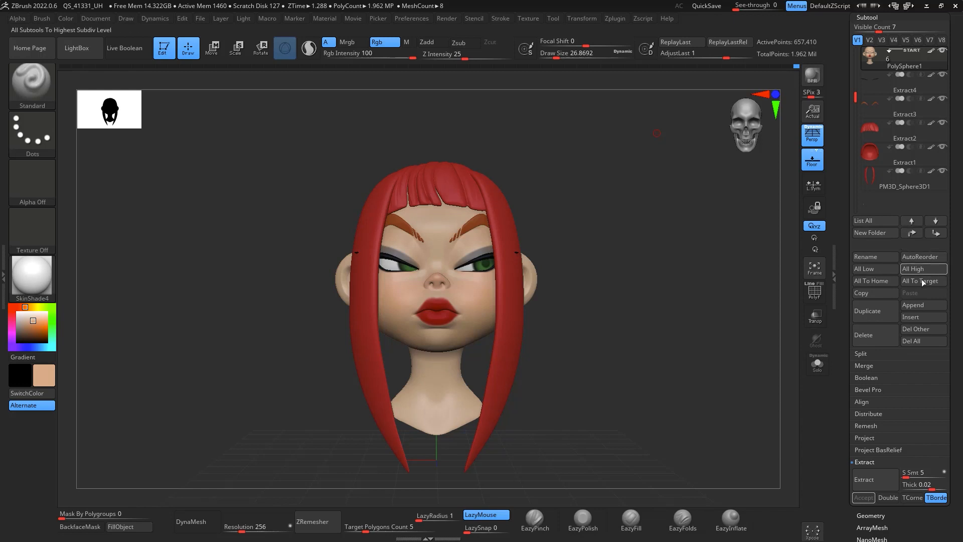
Step: Append a sphere as a new subtool
click(920, 306)
click(479, 368)
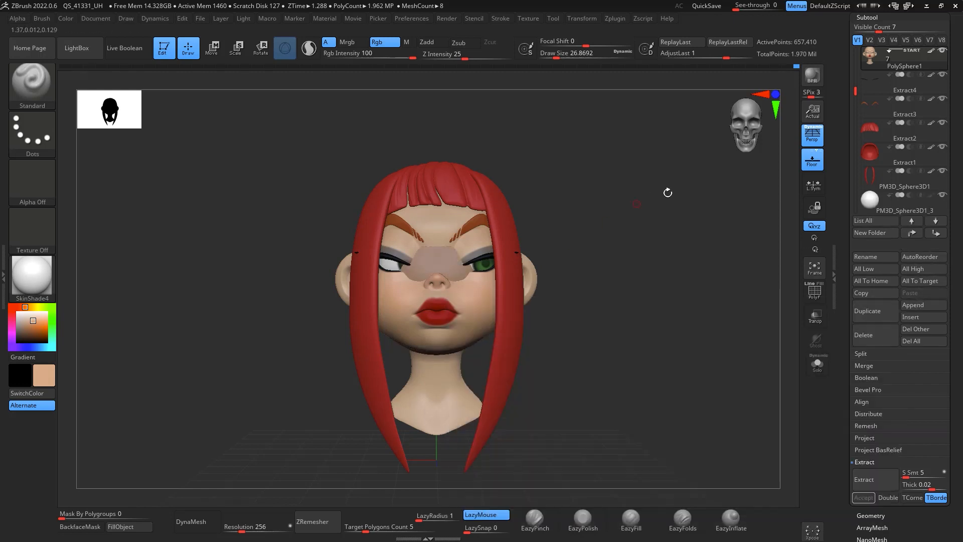
alt+drag(669, 263, 684, 336)
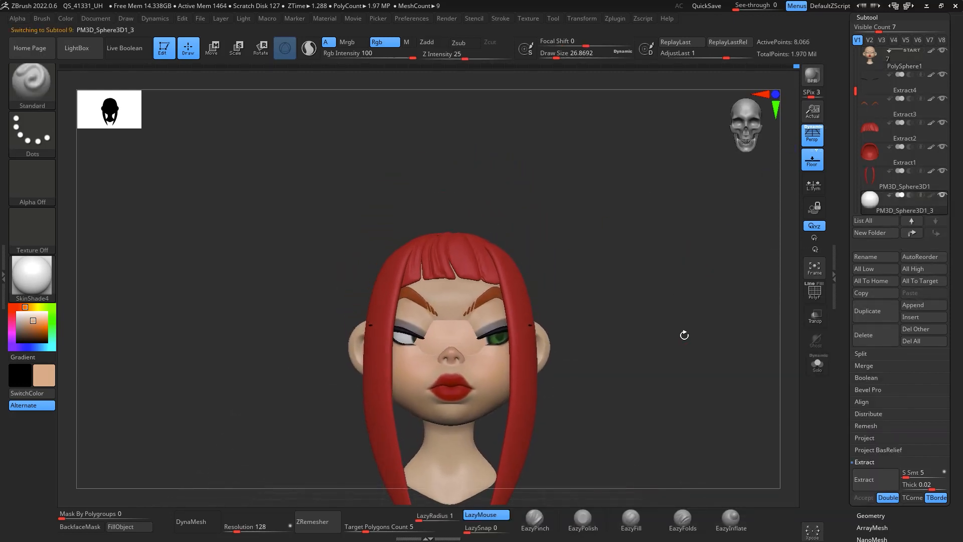
Step: Scale down the sphere with the transform gizmo and move it onto the top of the head
key(w)
drag(489, 310, 593, 176)
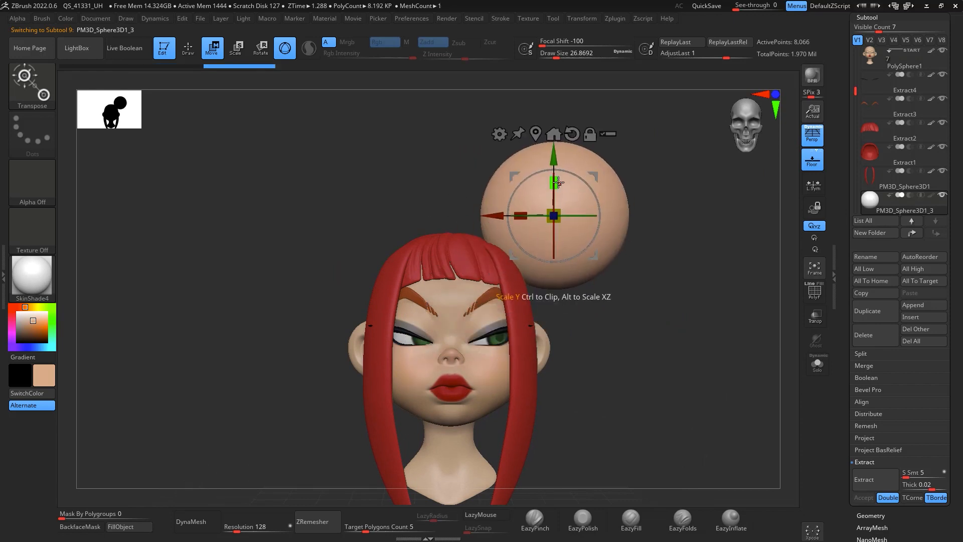
mouse_move(559, 219)
mouse_down()
mouse_move(565, 201)
mouse_move(554, 212)
mouse_up()
shift+drag(631, 200, 660, 178)
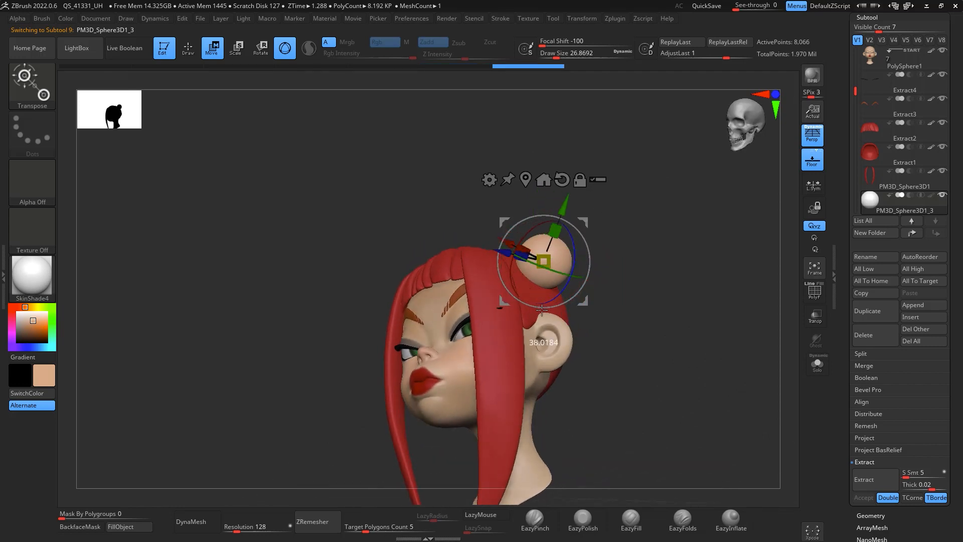
drag(561, 234, 658, 239)
drag(585, 221, 578, 210)
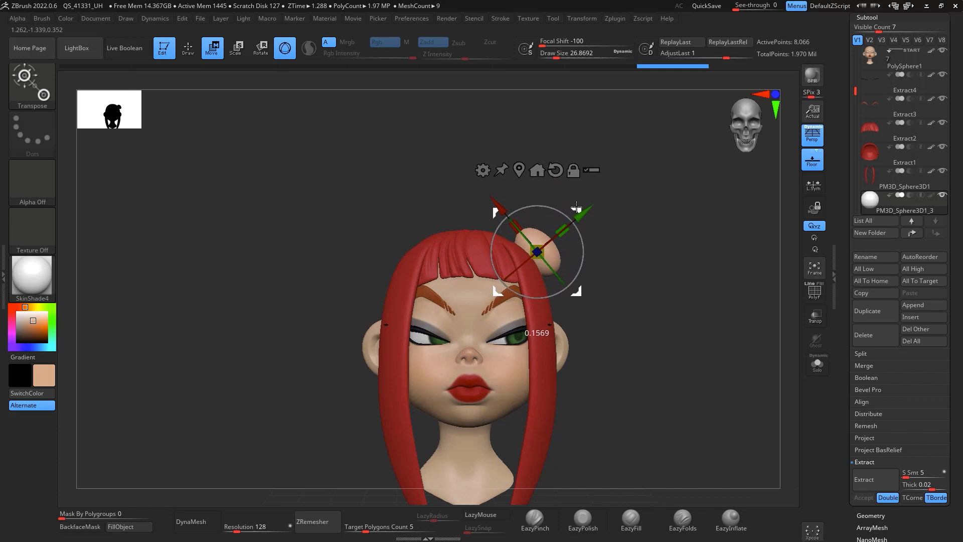
mouse_move(673, 279)
mouse_down()
mouse_move(688, 333)
mouse_move(654, 333)
mouse_move(646, 310)
mouse_move(690, 297)
mouse_move(696, 356)
mouse_move(723, 335)
mouse_move(660, 315)
mouse_up()
Step: DynaMesh the new sphere subtool on top of the head and switch to draw mode
click(212, 520)
key(q)
key(space)
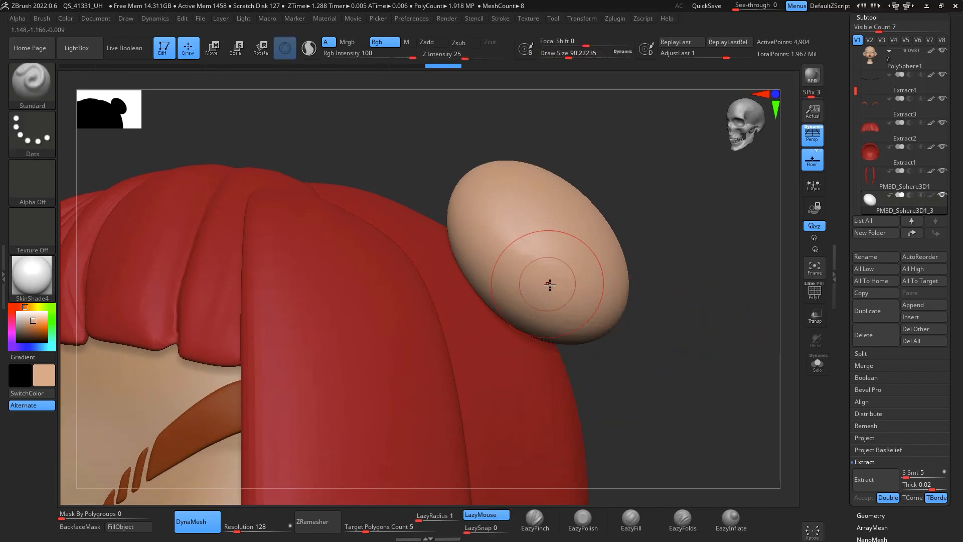
Step: Select the TrimDynamic brush, set draw size to about 228, and trim flat facets into the sphere
key(b)
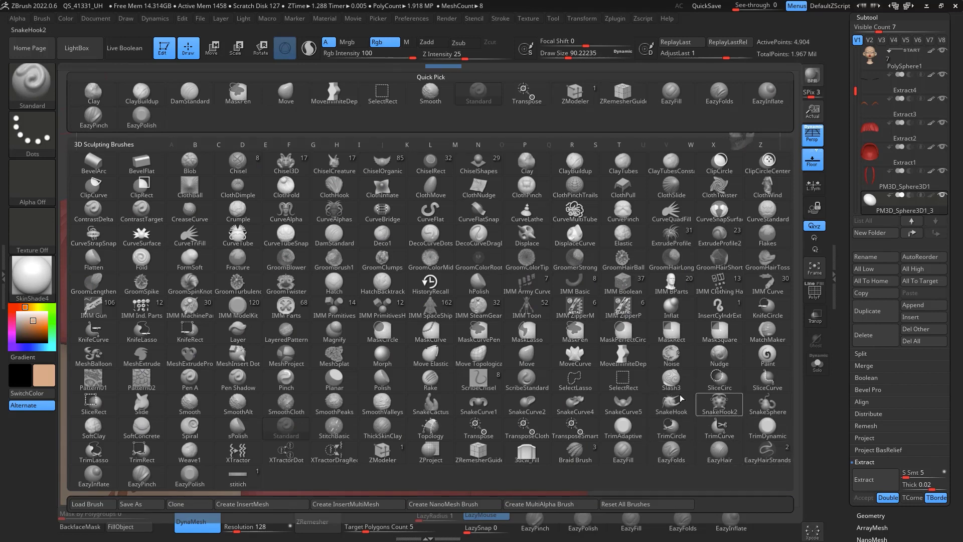
click(771, 430)
key(space)
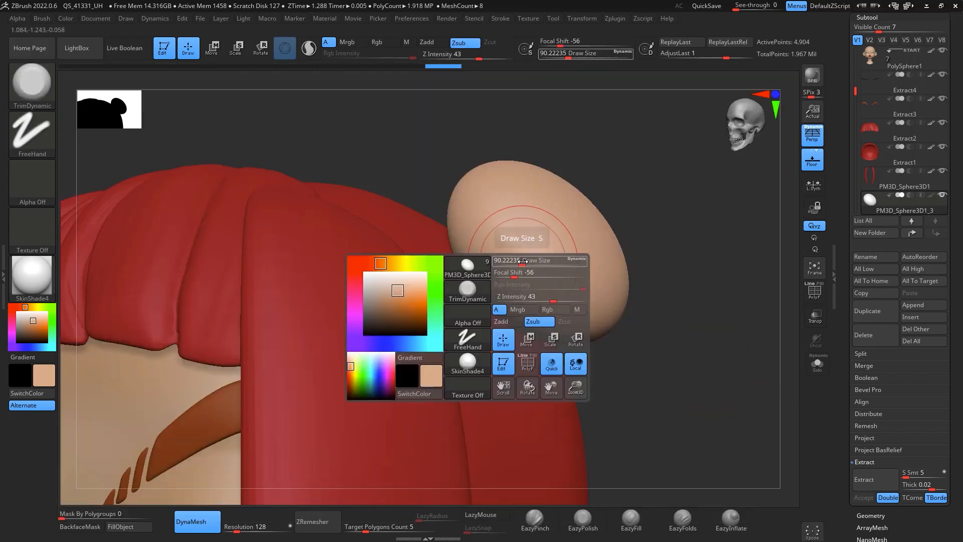
drag(514, 285, 482, 196)
drag(695, 296, 701, 217)
mouse_move(544, 295)
mouse_down()
mouse_move(567, 281)
mouse_move(551, 293)
mouse_up()
mouse_move(718, 217)
mouse_down()
mouse_move(734, 282)
mouse_move(748, 277)
mouse_move(765, 292)
mouse_move(766, 219)
mouse_move(598, 231)
mouse_up()
key(space)
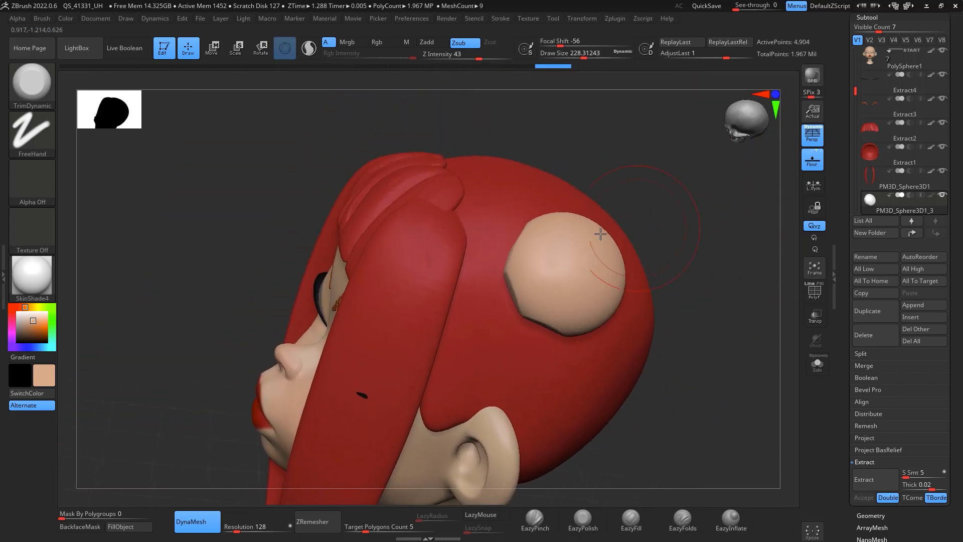
Step: Continue trimming the sphere from several angles into a faceted bun shape
mouse_move(573, 276)
mouse_down()
mouse_move(585, 276)
mouse_move(567, 261)
mouse_move(578, 257)
mouse_up()
drag(712, 248, 656, 241)
mouse_move(570, 202)
mouse_down()
mouse_move(552, 195)
mouse_move(580, 202)
mouse_up()
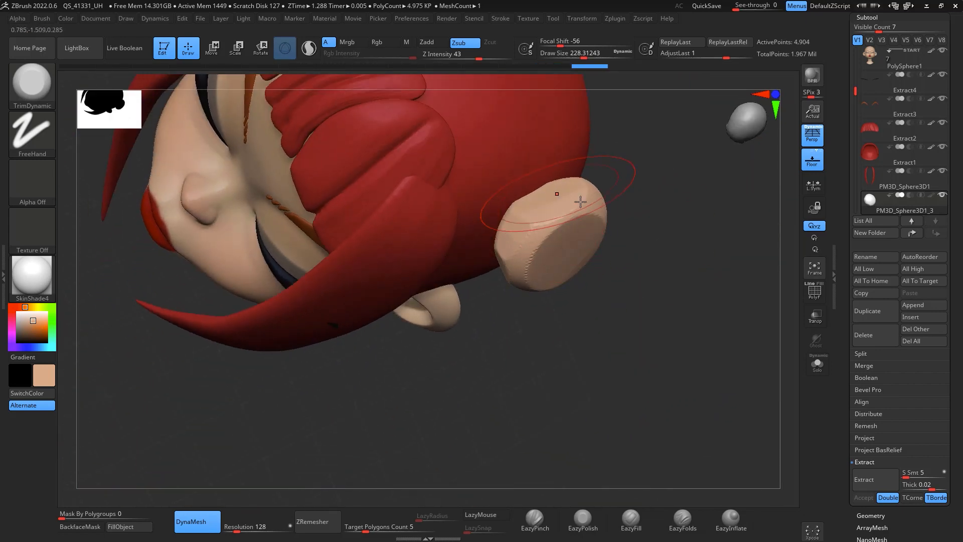
mouse_move(665, 250)
mouse_down()
mouse_move(667, 222)
mouse_move(673, 254)
mouse_up()
drag(558, 193, 551, 201)
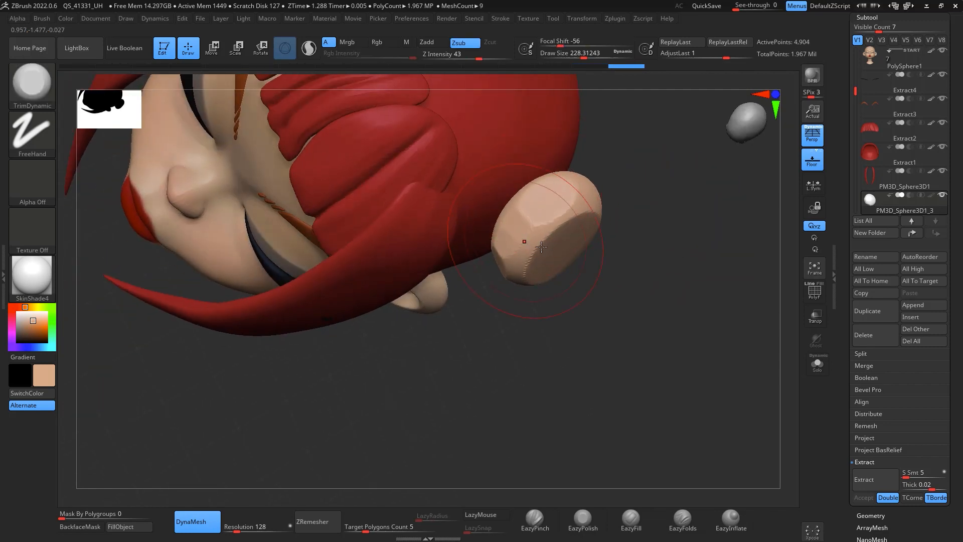
drag(647, 251, 650, 216)
mouse_move(522, 256)
mouse_down()
mouse_move(523, 230)
mouse_move(499, 269)
mouse_move(513, 251)
mouse_up()
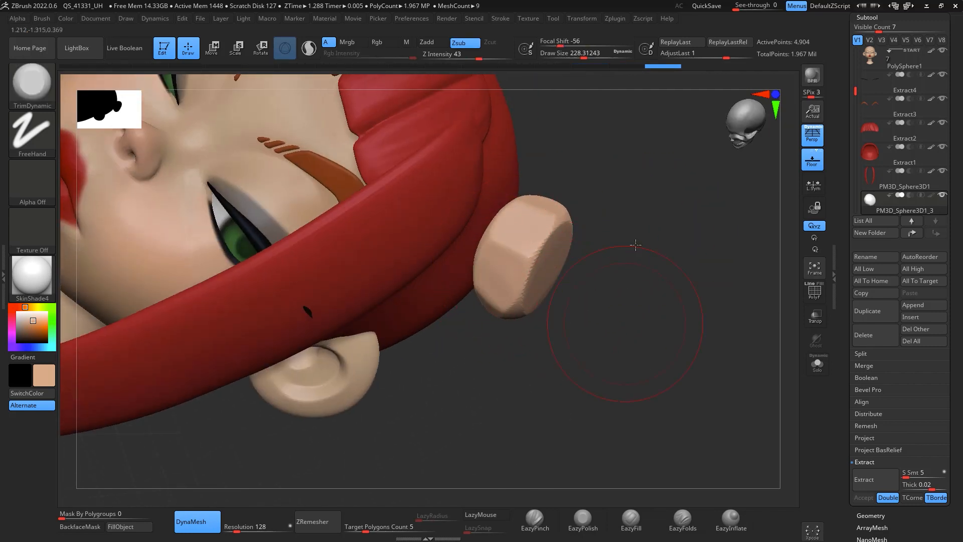
drag(636, 245, 597, 251)
drag(497, 344, 504, 351)
drag(640, 369, 638, 296)
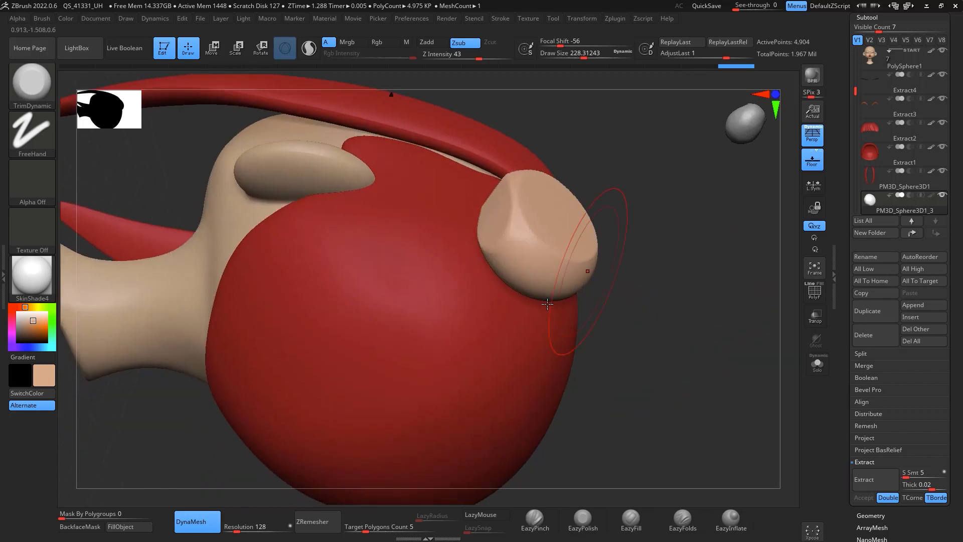
drag(540, 286, 525, 269)
drag(650, 237, 713, 196)
mouse_move(567, 271)
mouse_down()
mouse_move(582, 288)
mouse_move(591, 282)
mouse_up()
drag(750, 228, 774, 223)
Step: Isolate the bun in Solo mode and remesh it with DynaMesh
click(818, 364)
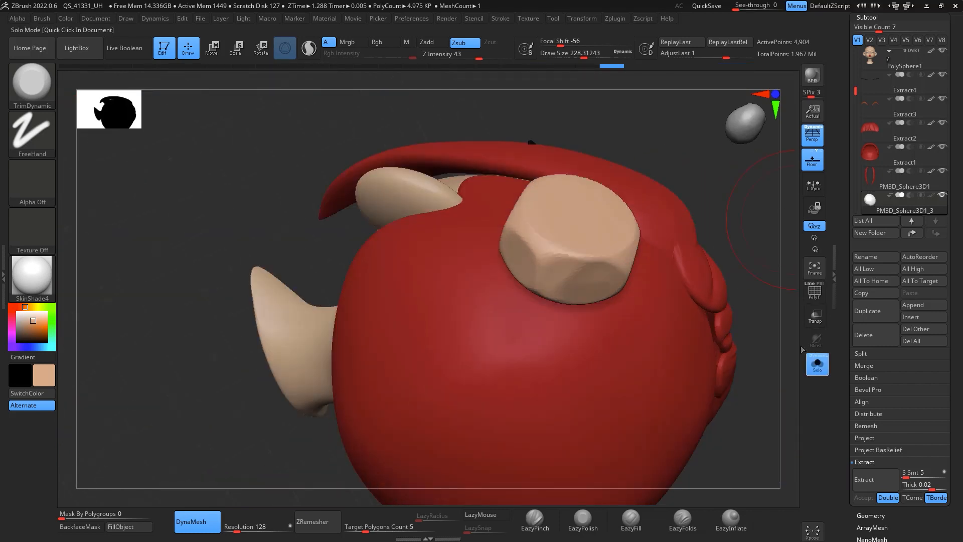
mouse_move(791, 286)
mouse_down()
mouse_move(779, 273)
mouse_move(545, 290)
mouse_move(530, 265)
mouse_up()
mouse_move(655, 286)
mouse_down()
mouse_move(675, 349)
mouse_move(700, 365)
mouse_up()
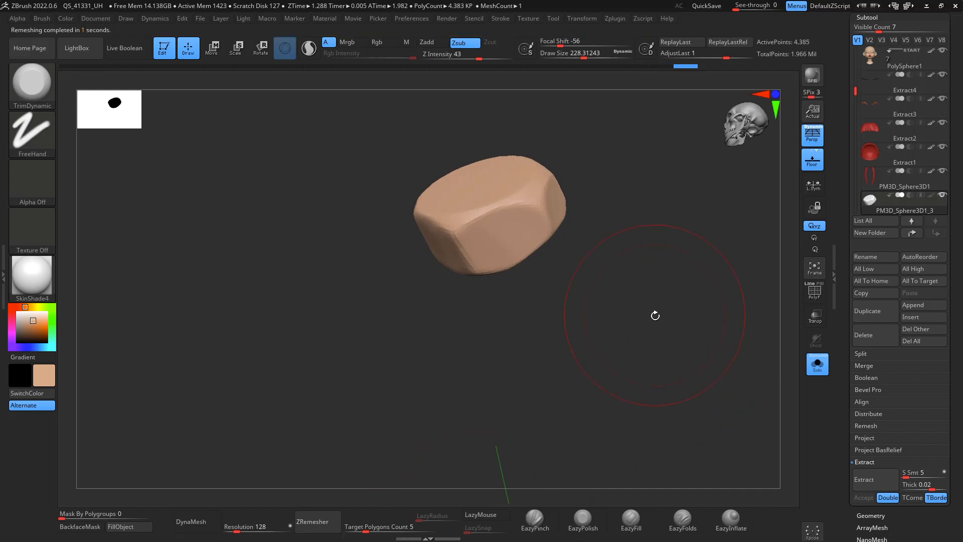
drag(676, 284, 690, 283)
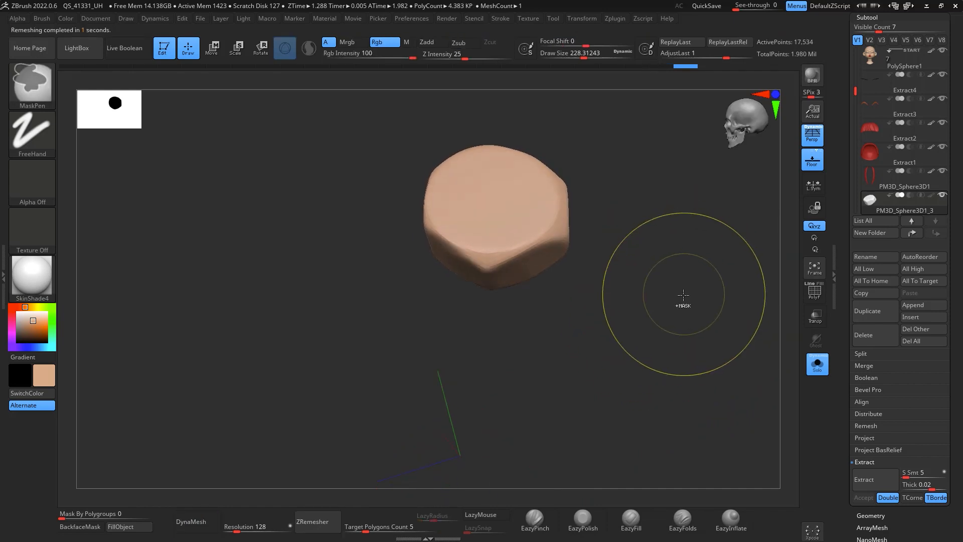
Step: Divide the bun mesh twice and turn Solo mode off
key(ctrl+d)
key(ctrl+d)
click(817, 364)
mouse_move(763, 311)
mouse_down()
mouse_move(769, 275)
mouse_move(778, 301)
mouse_up()
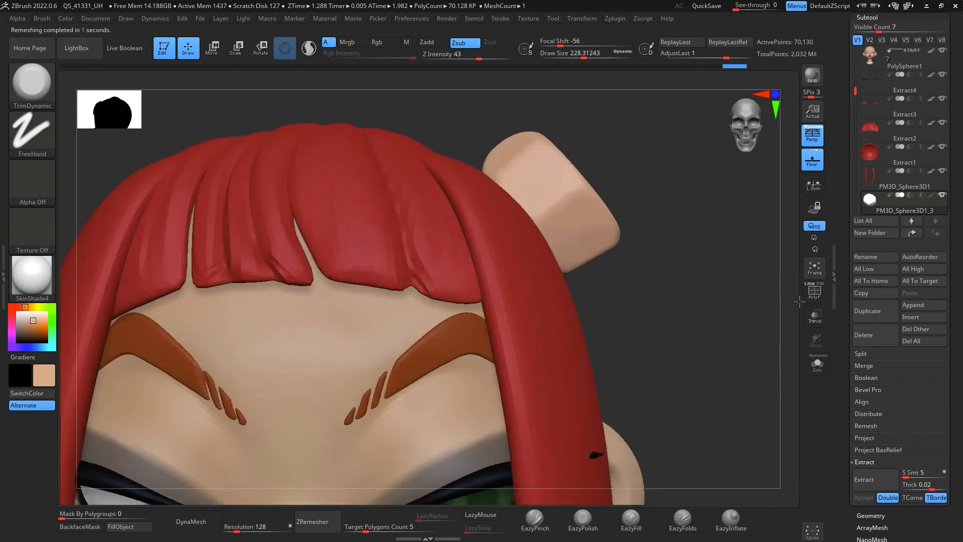
alt+drag(753, 332, 772, 345)
Step: Select the Move brush, set draw size about 187, and adjust the bun's shape
key(b)
key(m)
key(v)
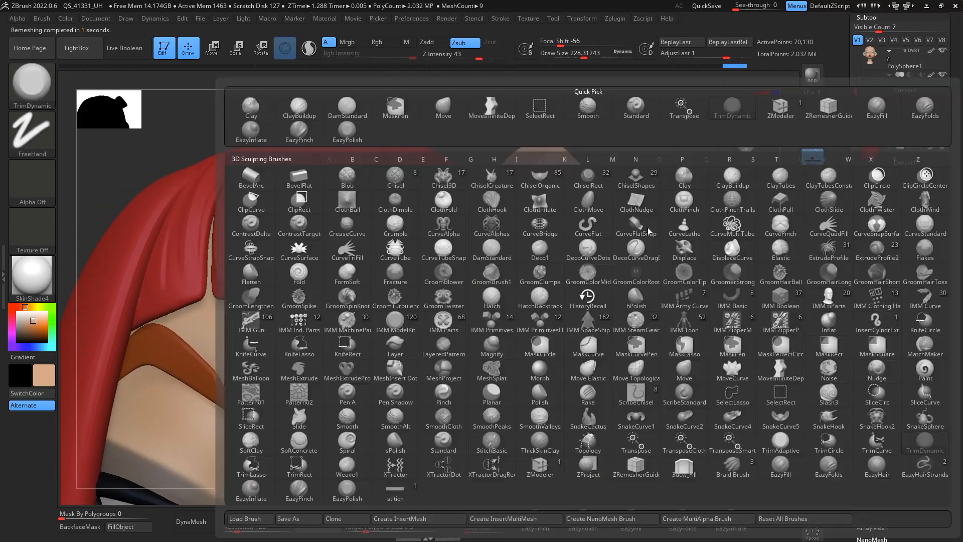
key(space)
drag(647, 228, 646, 228)
drag(637, 242, 621, 236)
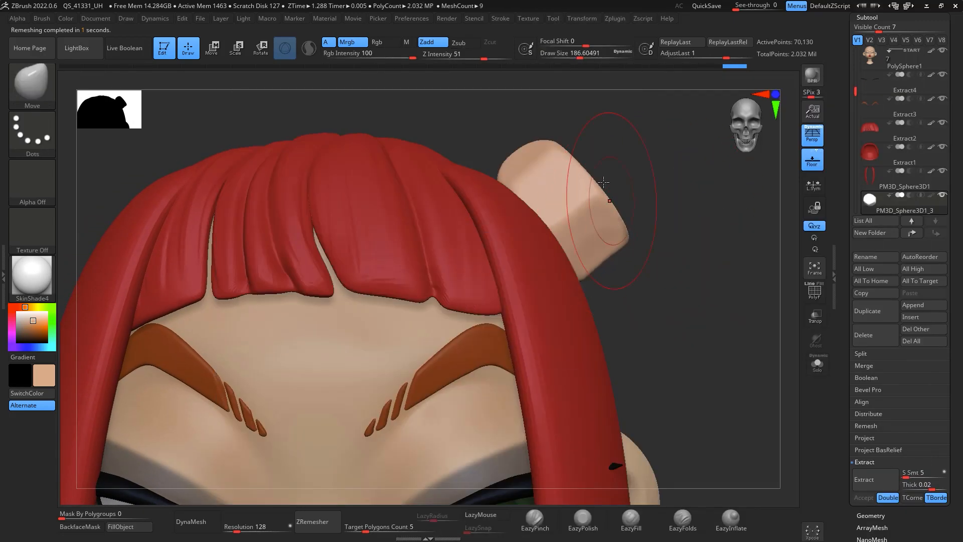
mouse_move(517, 135)
mouse_down()
mouse_move(537, 114)
mouse_move(703, 256)
mouse_move(653, 186)
mouse_move(712, 226)
mouse_move(764, 316)
mouse_move(652, 104)
mouse_up()
Step: Mirror the bun to the other side of the head with SubTool Master's Mirror
click(616, 19)
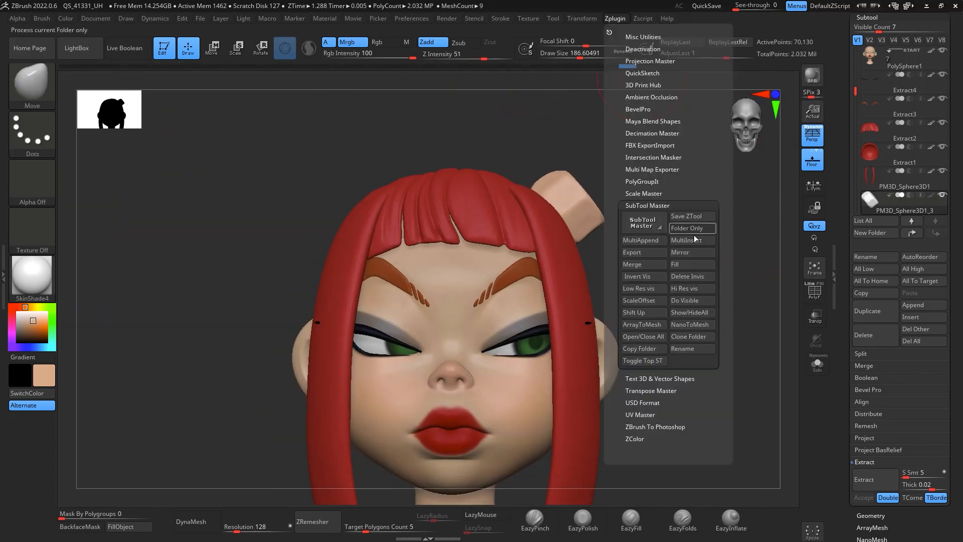
click(694, 253)
click(426, 256)
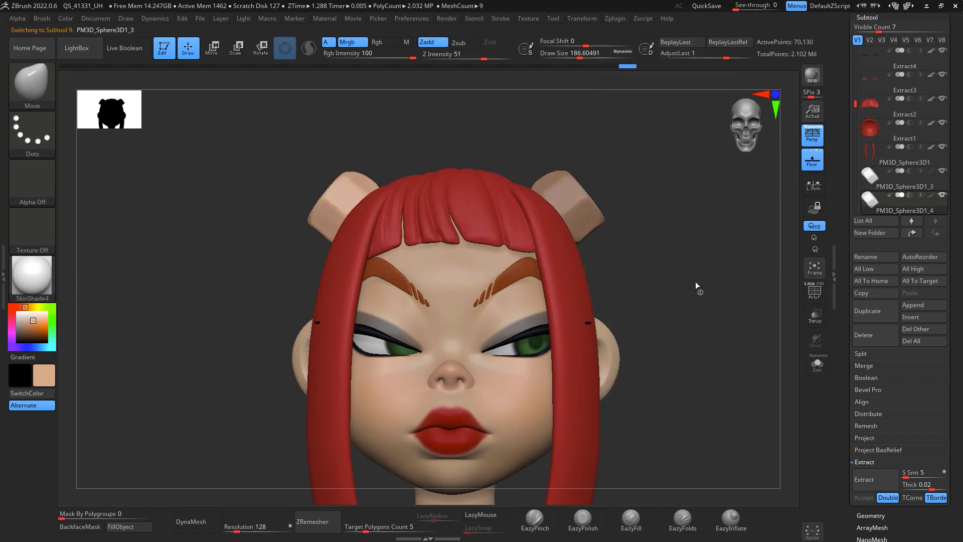
drag(695, 286, 716, 275)
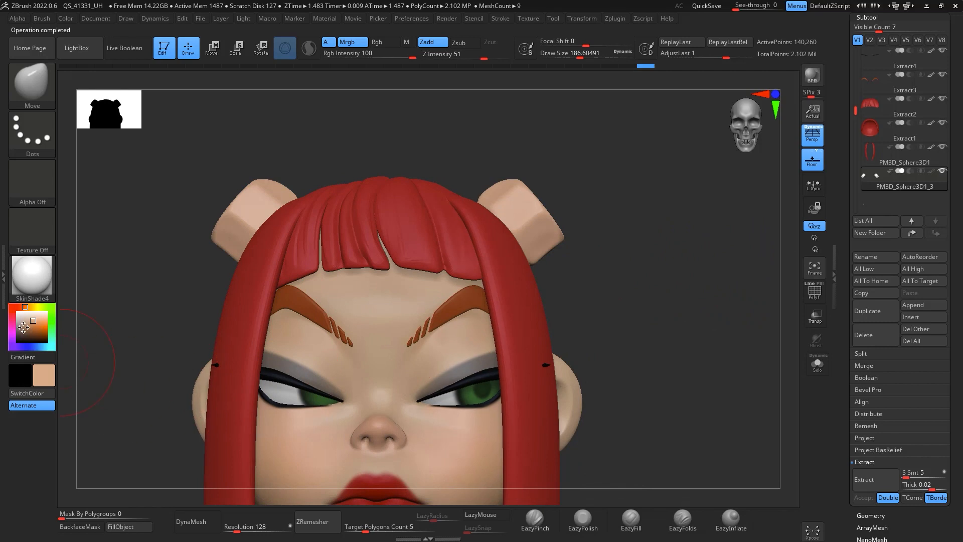
Step: Set the main color to dark grey
click(18, 332)
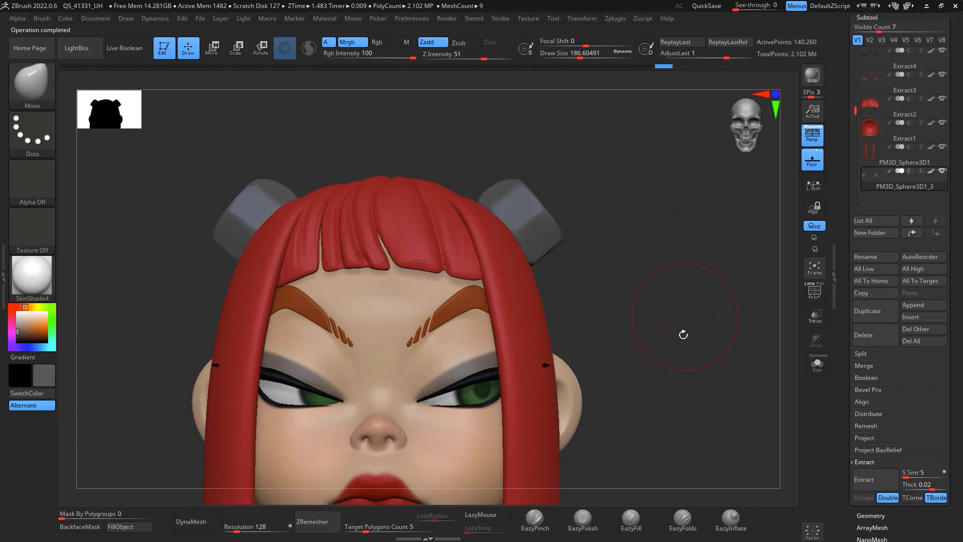
alt+drag(683, 335, 706, 329)
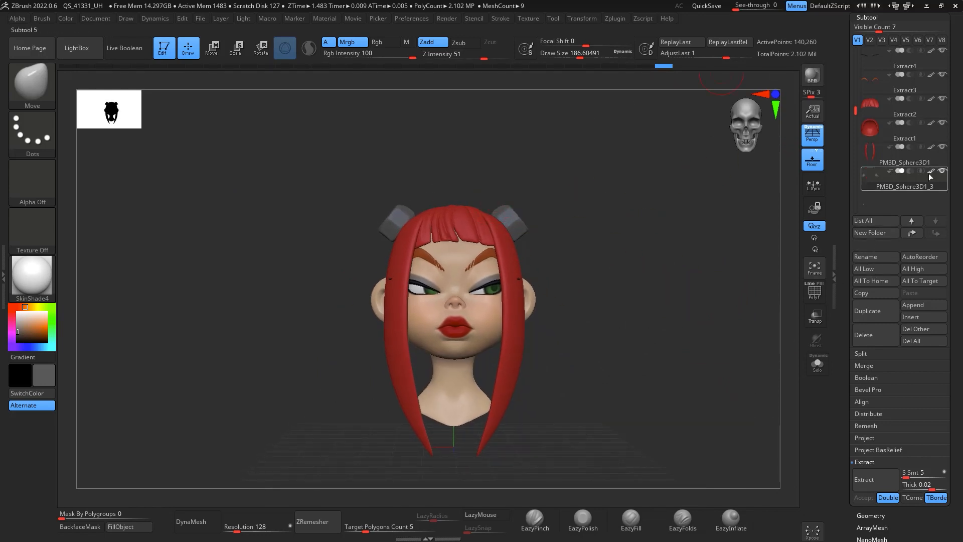
Step: Append a Sphere3D as a new subtool
click(924, 303)
click(610, 385)
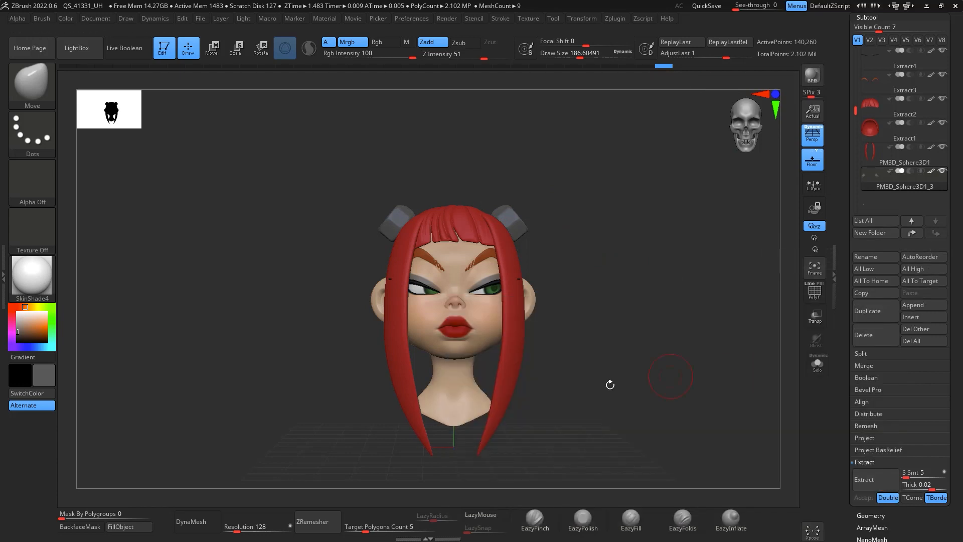
click(923, 305)
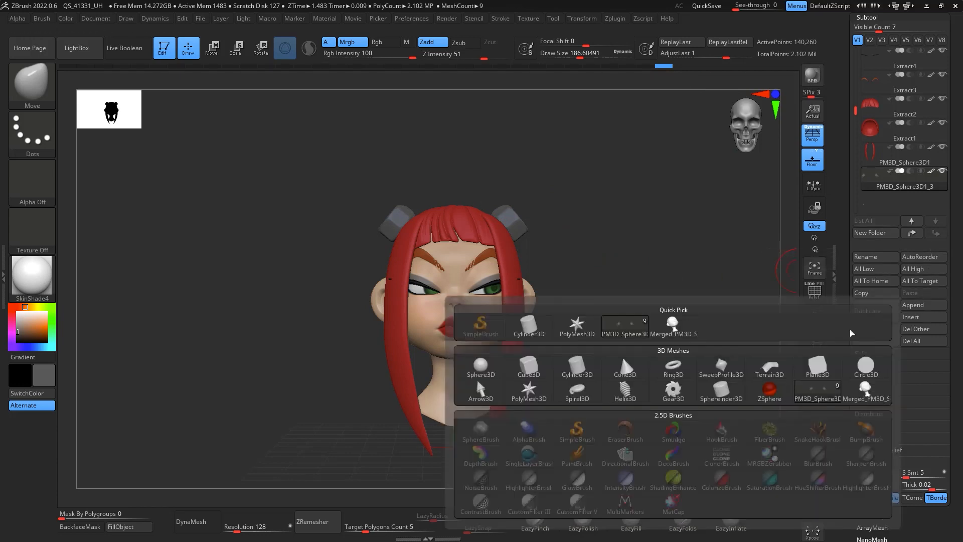
click(479, 367)
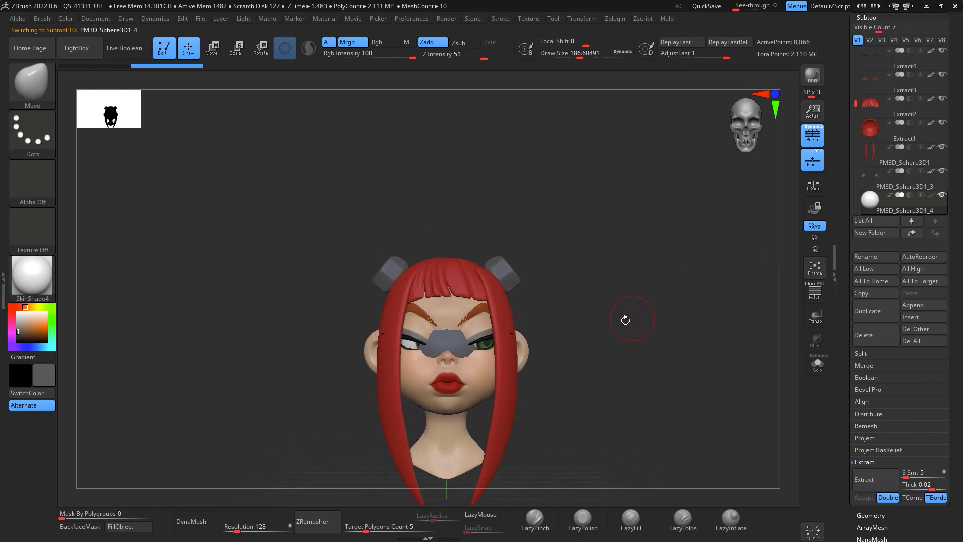
Step: Scale down the new sphere with the transform gizmo and place it on top of the right bun
key(w)
drag(487, 311, 585, 177)
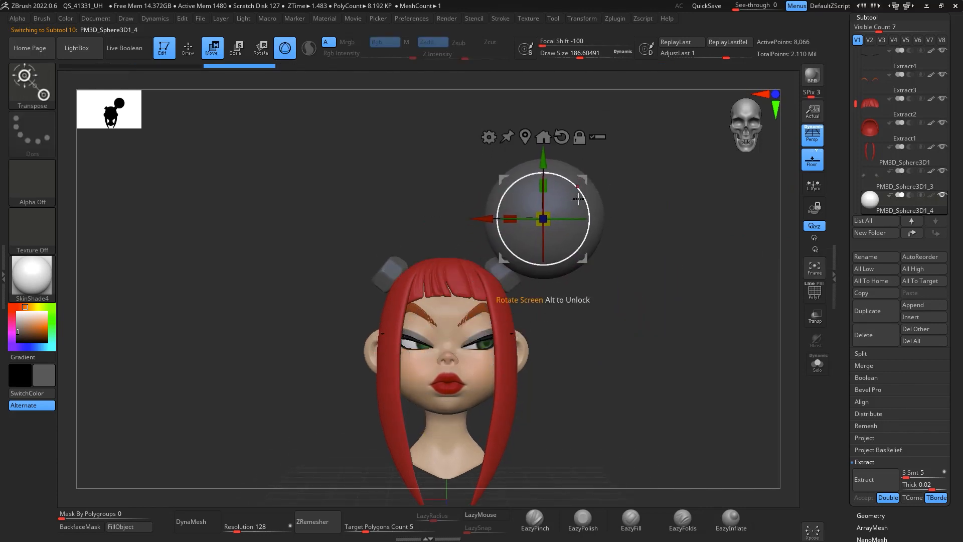
drag(589, 218, 578, 252)
drag(548, 222, 531, 227)
drag(586, 178, 576, 210)
drag(675, 266, 626, 308)
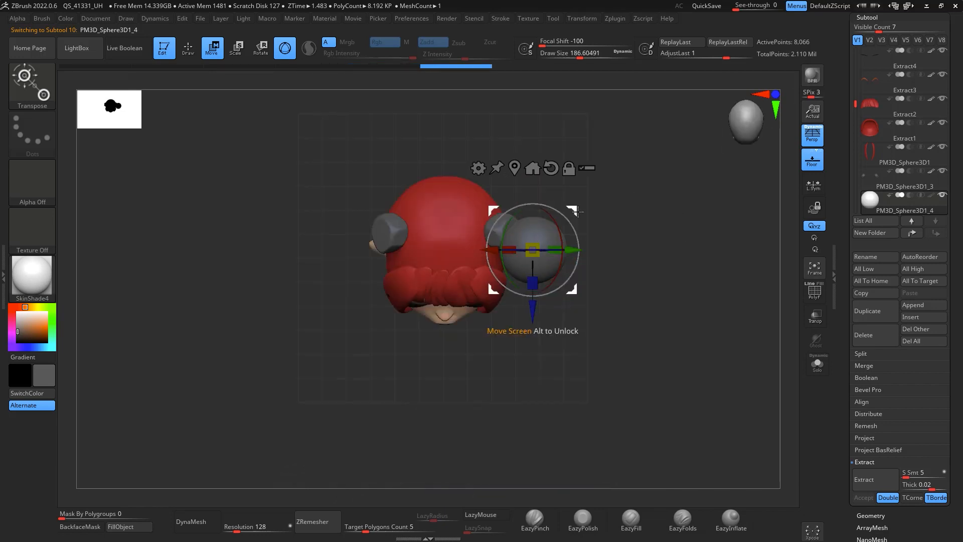
drag(575, 211, 573, 189)
shift+drag(660, 231, 629, 165)
drag(599, 210, 672, 351)
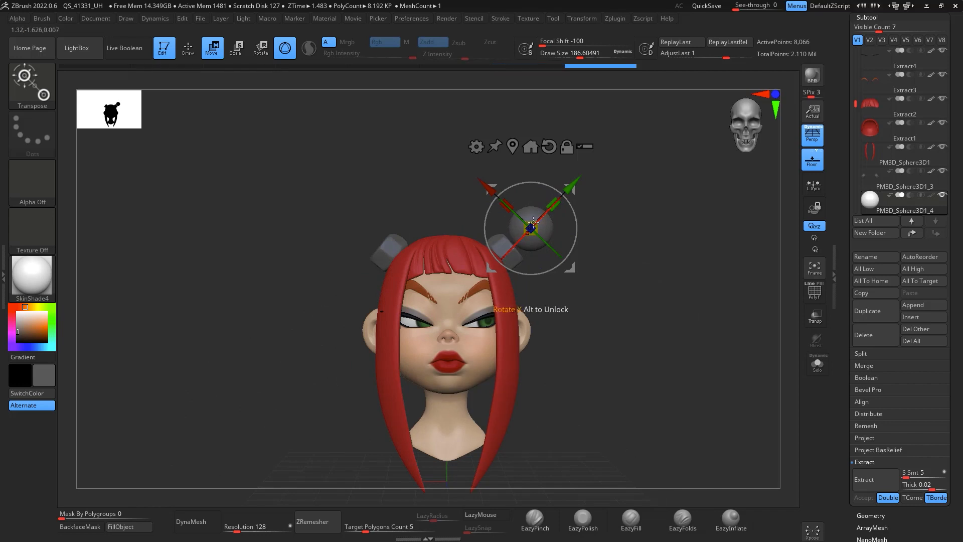
drag(573, 181, 566, 186)
drag(617, 281, 602, 342)
drag(543, 292, 543, 296)
drag(618, 293, 649, 332)
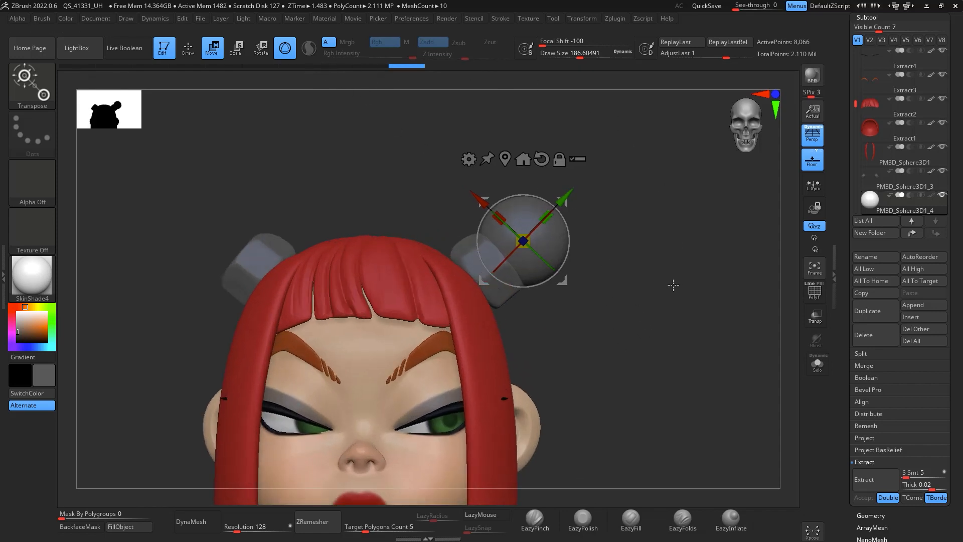
Step: Return to draw mode and DynaMesh the new sphere
key(q)
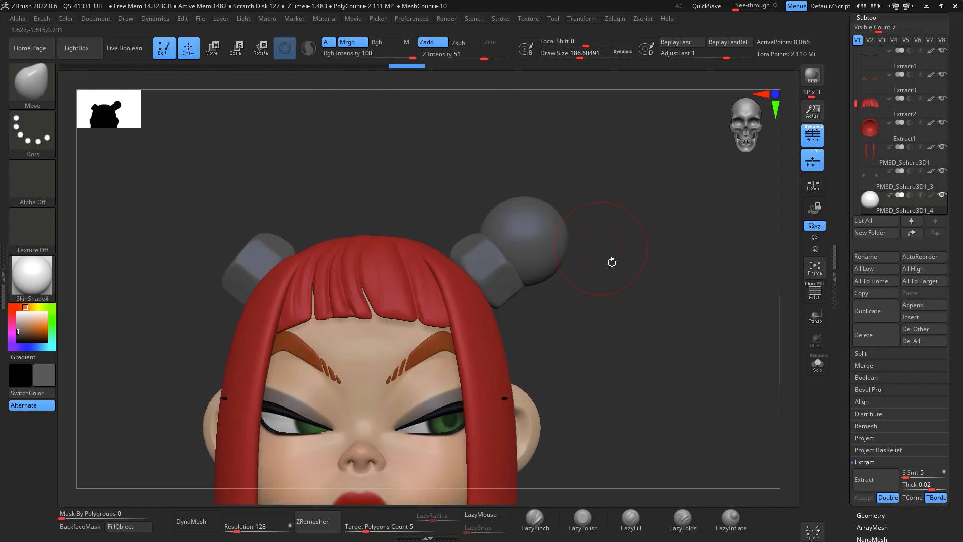
click(213, 531)
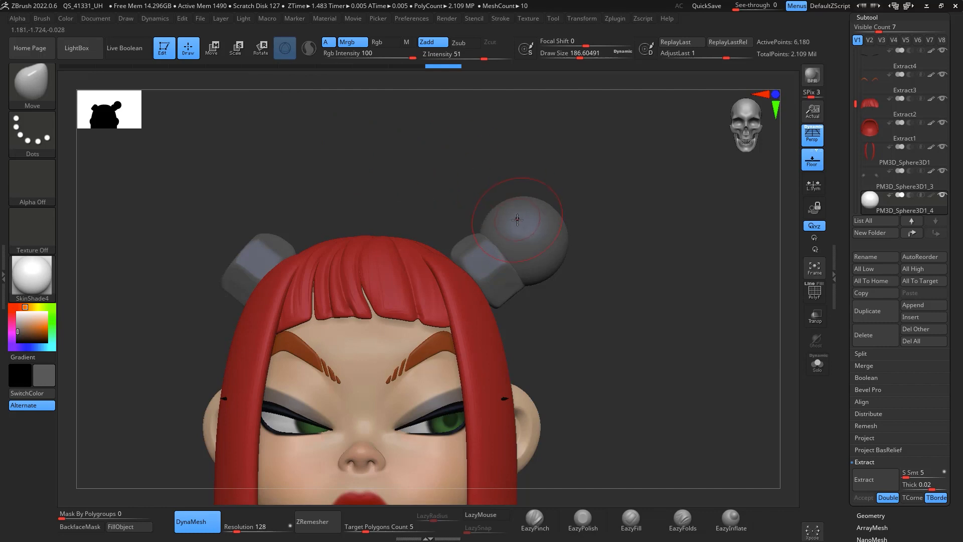
Step: Select the SnakeHook brush, set draw size about 331, and pull the sphere into a curved horn
key(b)
key(s)
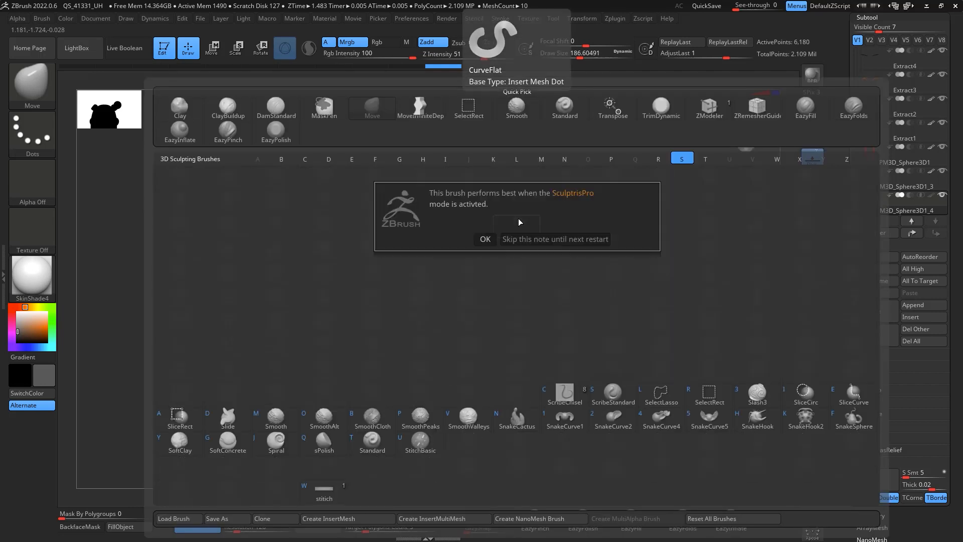
click(486, 239)
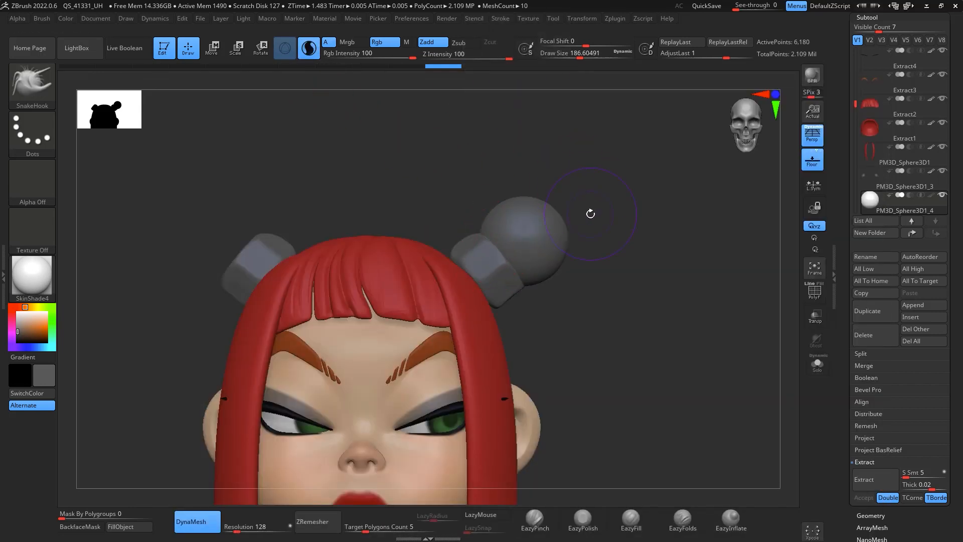
key(space)
mouse_move(576, 248)
mouse_down()
mouse_move(590, 248)
mouse_move(564, 258)
mouse_move(586, 221)
mouse_move(614, 216)
mouse_up()
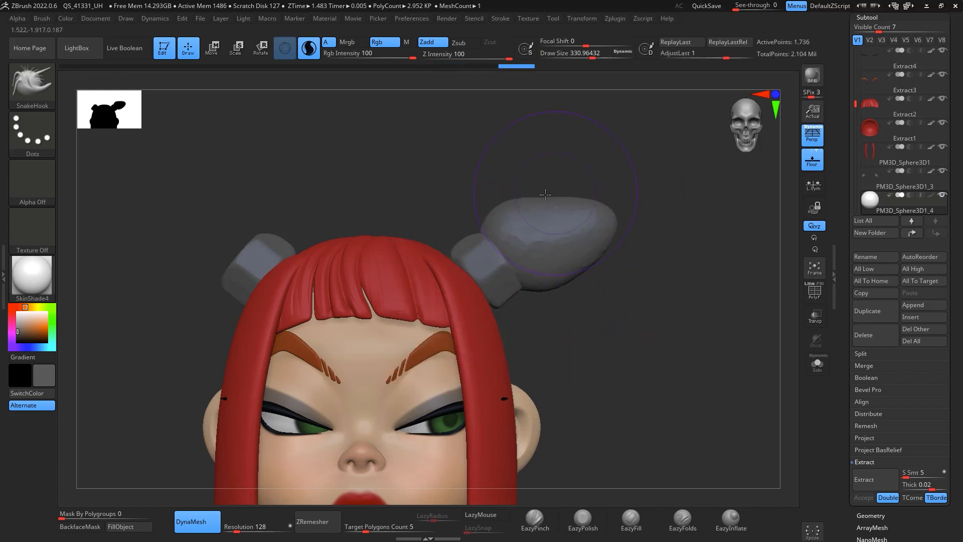
drag(512, 213, 506, 202)
mouse_move(662, 281)
mouse_down()
mouse_move(631, 350)
mouse_move(599, 364)
mouse_up()
mouse_move(524, 246)
mouse_down()
mouse_move(511, 264)
mouse_move(519, 270)
mouse_up()
mouse_move(663, 311)
mouse_down()
mouse_move(603, 396)
mouse_move(582, 401)
mouse_up()
drag(600, 197, 608, 230)
mouse_move(493, 438)
mouse_down()
mouse_move(716, 269)
mouse_move(637, 221)
mouse_move(650, 158)
mouse_move(598, 117)
mouse_up()
Step: Pull the horn further upward with SnakeHook at draw size about 324
key(space)
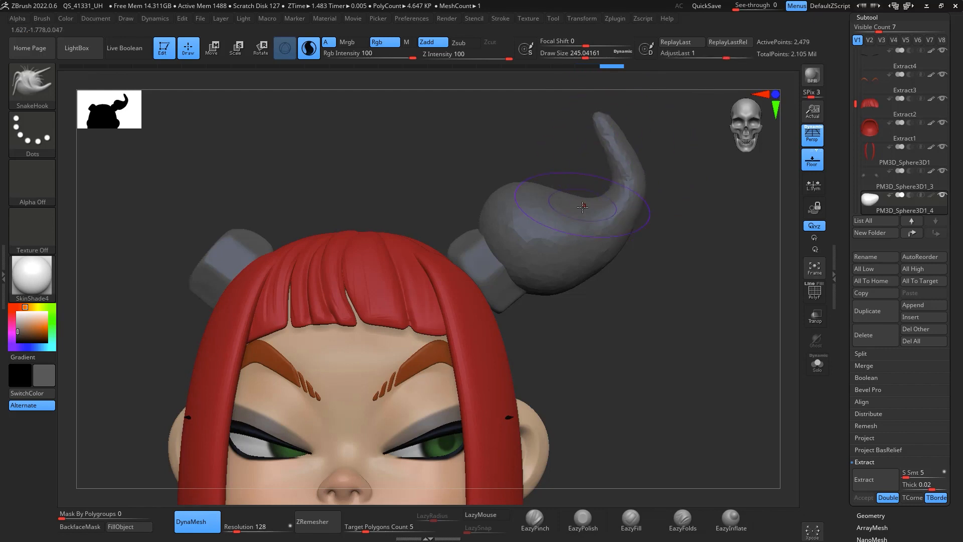
mouse_move(583, 207)
mouse_down()
mouse_move(584, 195)
mouse_move(549, 182)
mouse_up()
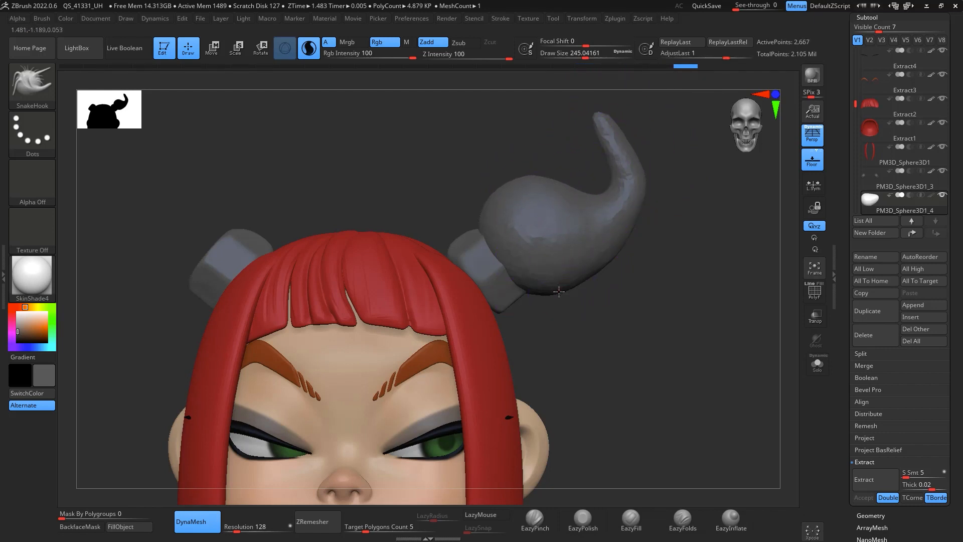
key(space)
drag(543, 301, 548, 302)
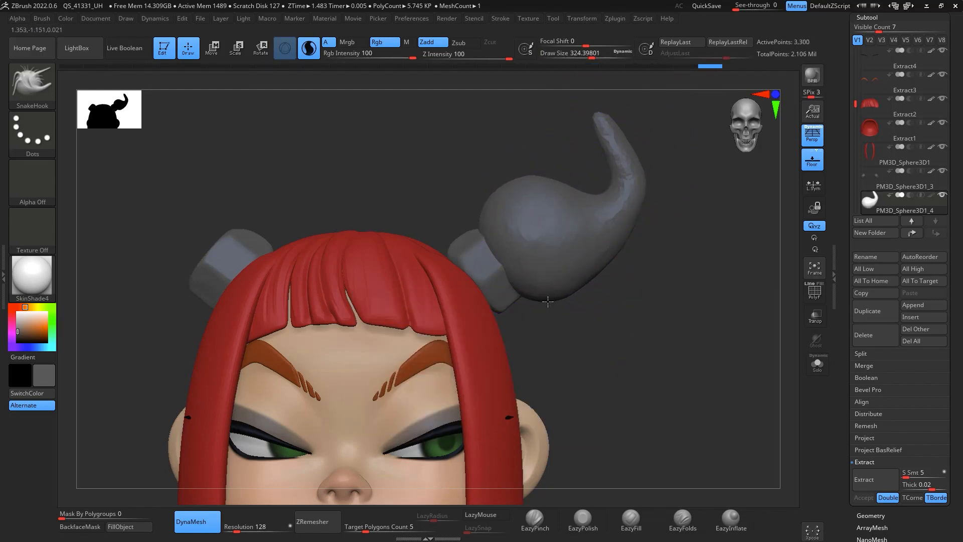
mouse_move(737, 319)
mouse_down()
mouse_move(620, 302)
mouse_move(604, 287)
mouse_up()
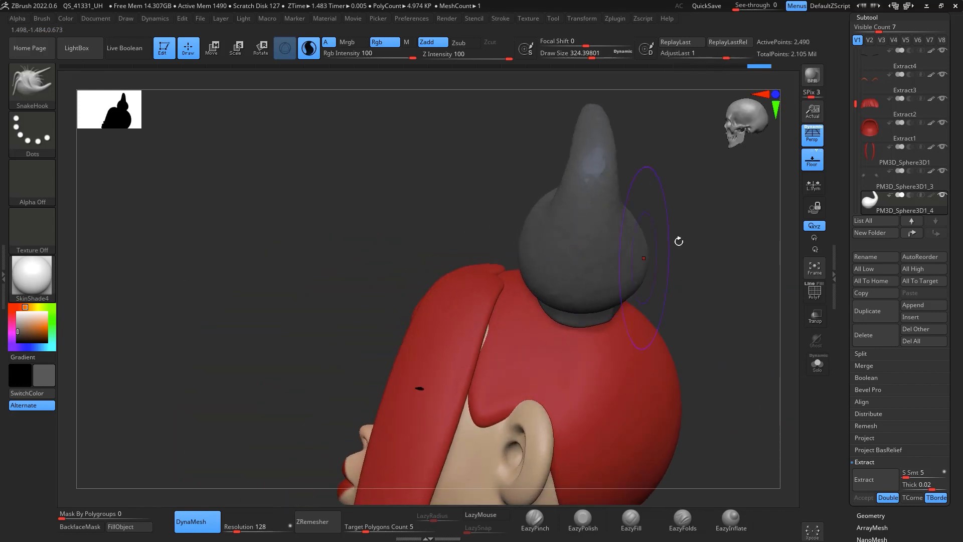
mouse_move(679, 242)
mouse_down()
mouse_move(738, 259)
mouse_move(761, 282)
mouse_move(678, 348)
mouse_up()
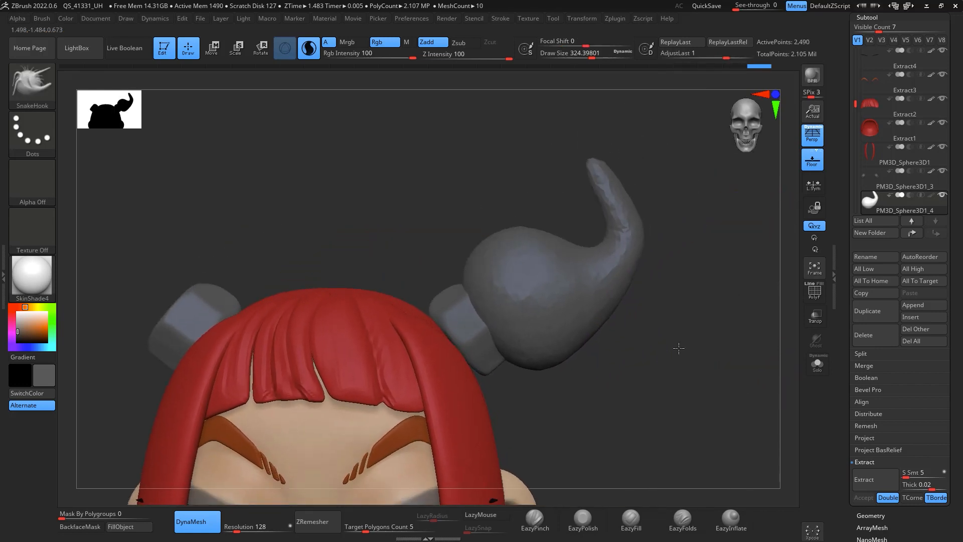
Step: Curl the horn's tip over with SnakeHook at draw size about 338
key(space)
mouse_move(629, 197)
mouse_down()
mouse_move(608, 198)
mouse_move(611, 155)
mouse_move(574, 161)
mouse_move(553, 186)
mouse_move(596, 157)
mouse_move(564, 166)
mouse_move(560, 185)
mouse_move(588, 170)
mouse_move(587, 136)
mouse_up()
key(ctrl+z)
drag(599, 203, 622, 187)
key(space)
mouse_move(591, 142)
mouse_down()
mouse_move(616, 147)
mouse_move(596, 161)
mouse_up()
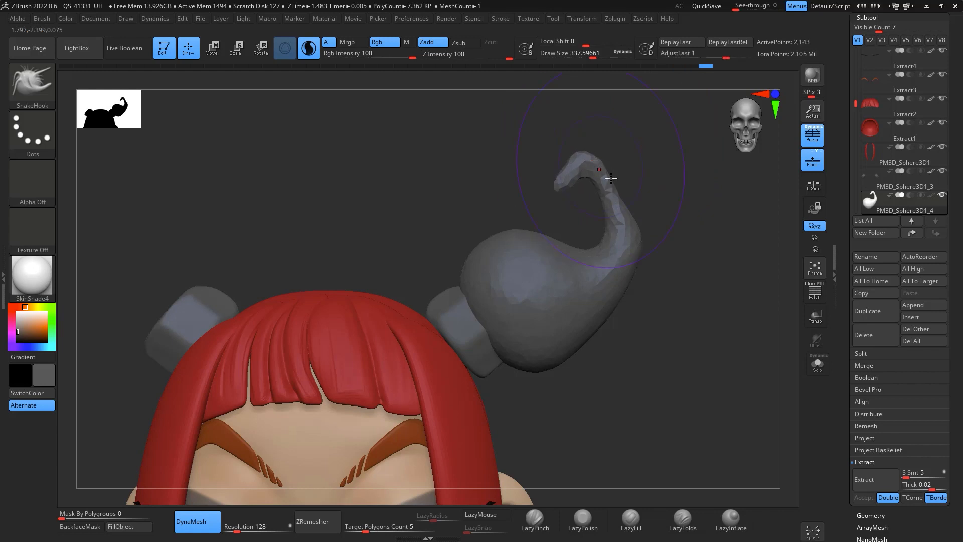
drag(620, 198, 628, 193)
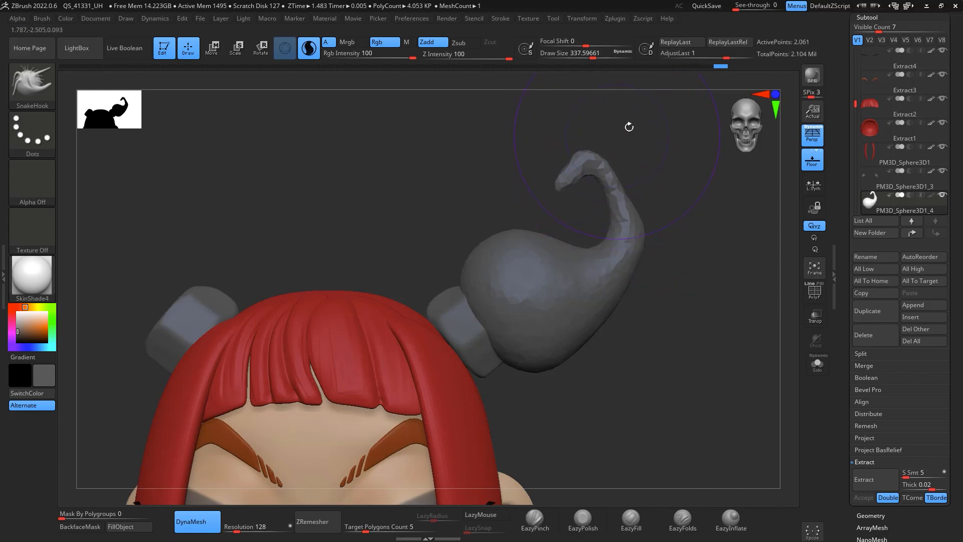
alt+drag(724, 329, 728, 315)
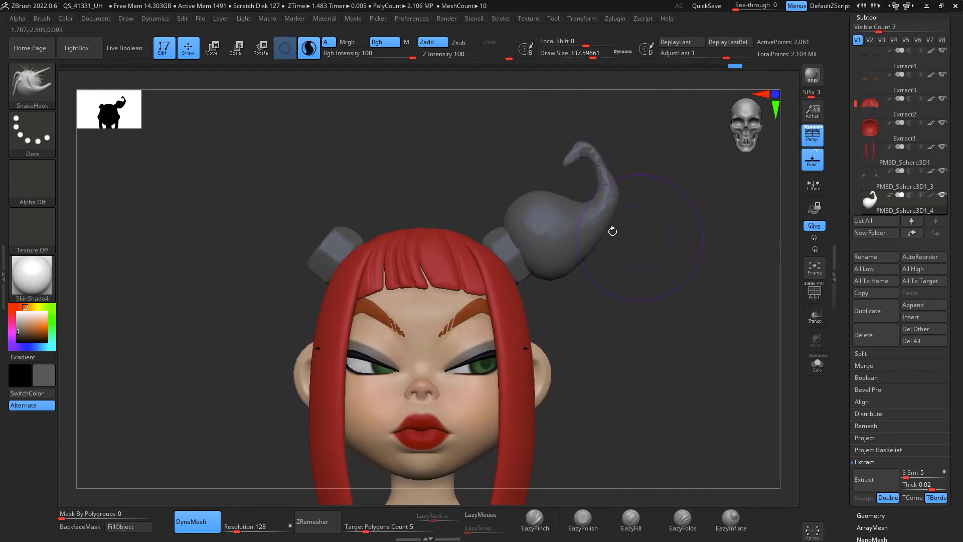
drag(580, 202, 591, 192)
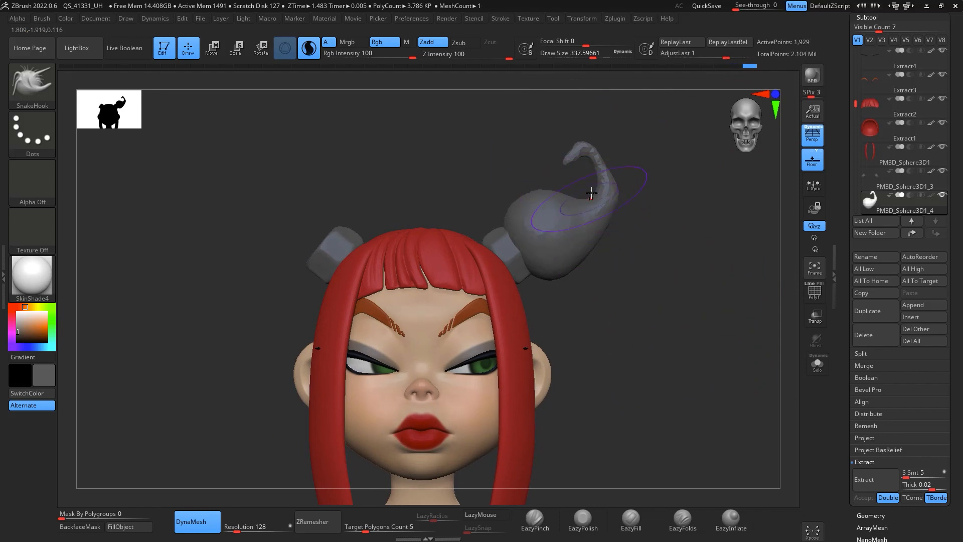
Step: ZRemesh the horn with a target polygon count of 0.1 to make it low-poly and faceted
click(315, 56)
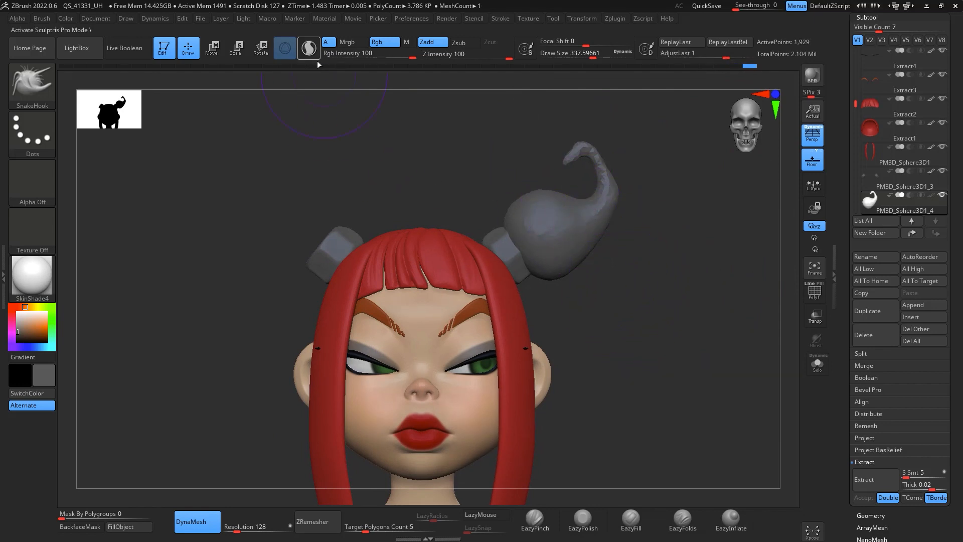
click(327, 522)
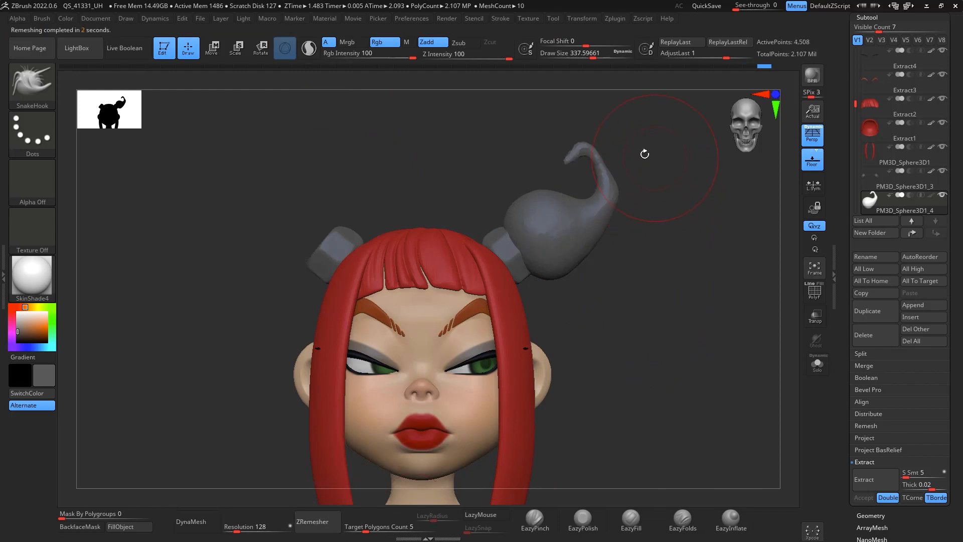
ctrl+right_drag(668, 221, 703, 250)
click(814, 296)
click(814, 296)
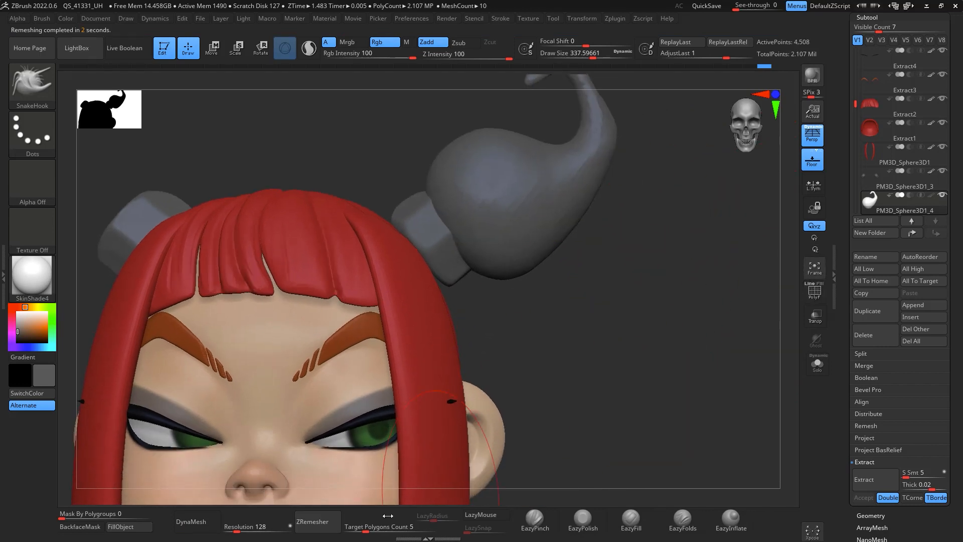
drag(388, 516, 346, 517)
click(318, 521)
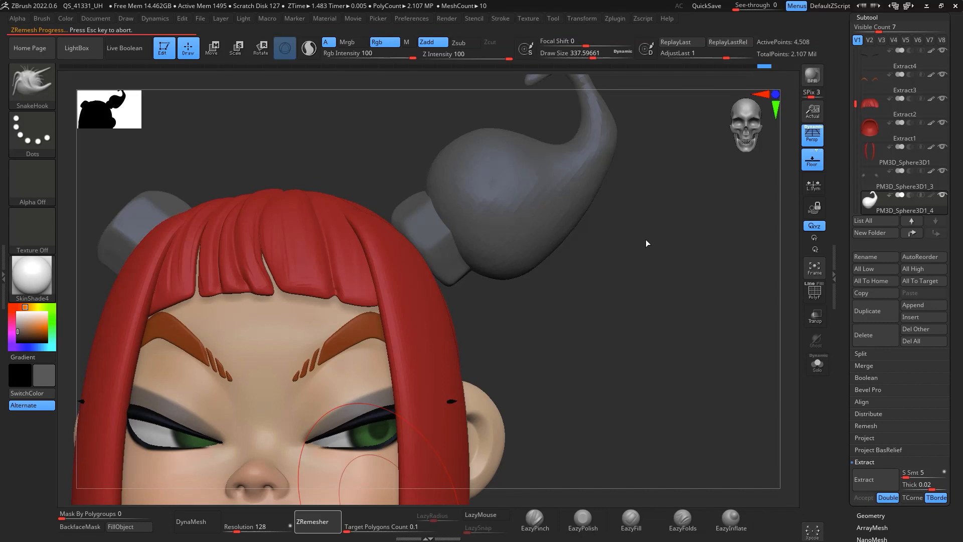
mouse_move(646, 242)
mouse_down()
mouse_move(680, 251)
mouse_move(695, 296)
mouse_up()
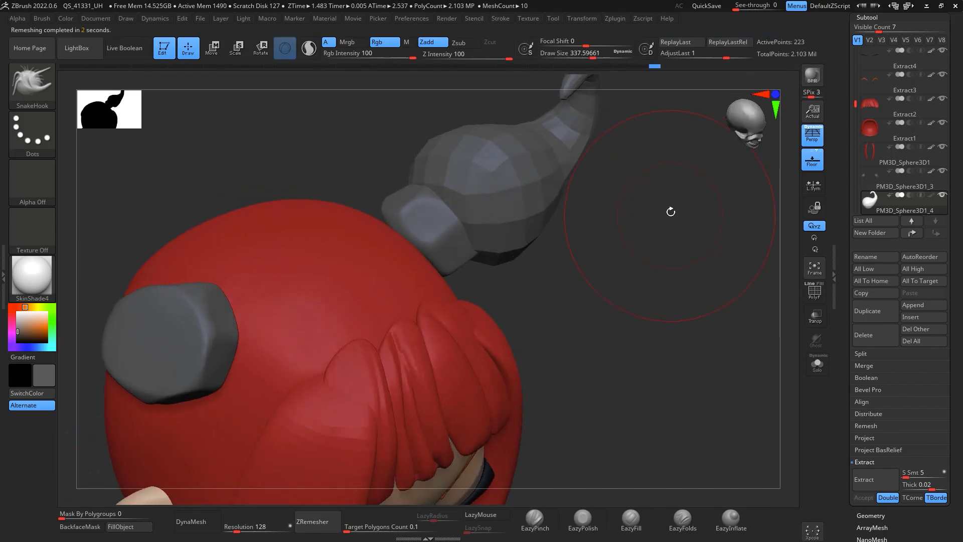
Step: Reshape the faceted horn and its tip with the Move brush at draw sizes about 262 and 207
alt+drag(671, 211, 653, 348)
key(space)
mouse_move(605, 236)
mouse_down()
mouse_move(549, 256)
mouse_move(583, 253)
mouse_up()
key(b)
key(m)
key(v)
key(space)
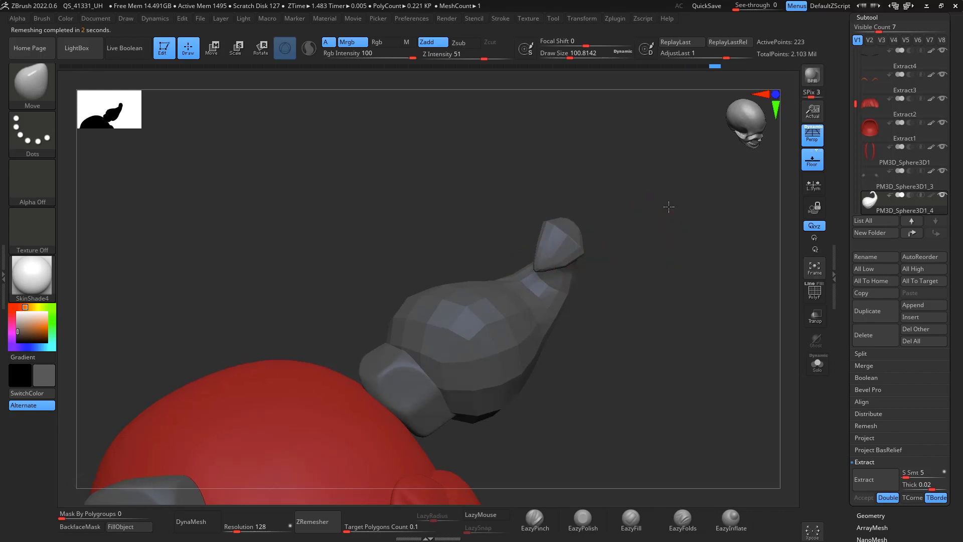
shift+drag(671, 209, 684, 178)
drag(581, 252, 593, 271)
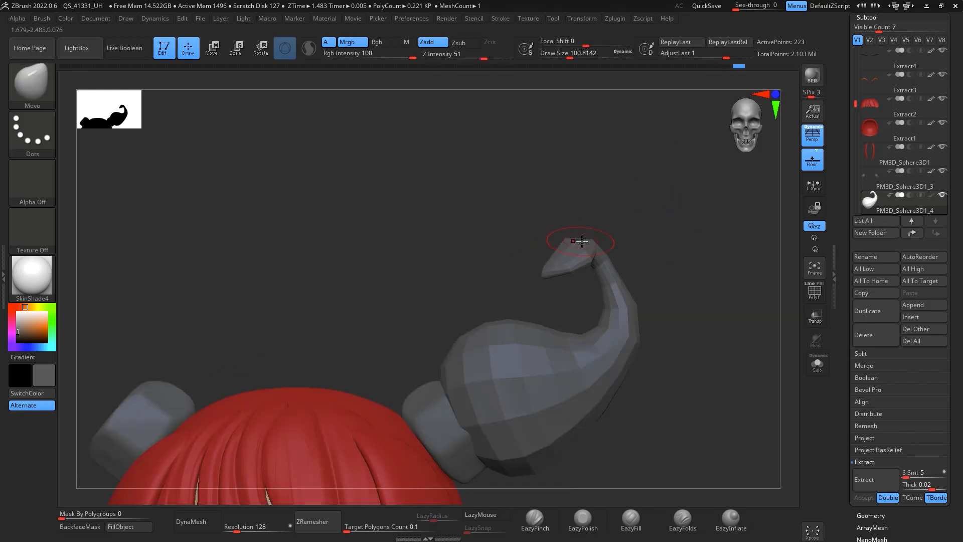
mouse_move(668, 251)
alt+mouse_down()
mouse_move(659, 204)
mouse_move(665, 221)
mouse_move(680, 221)
alt+mouse_up()
key(space)
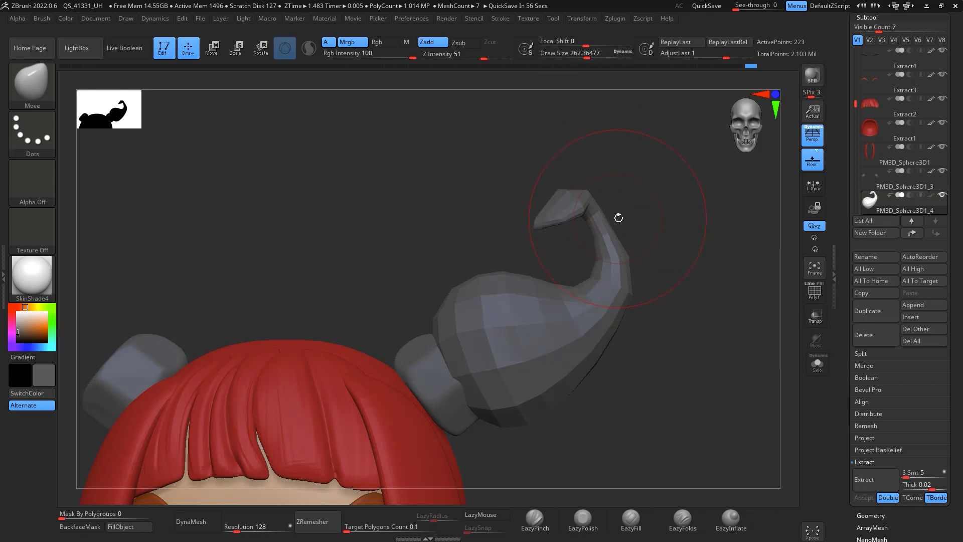
drag(617, 218, 613, 244)
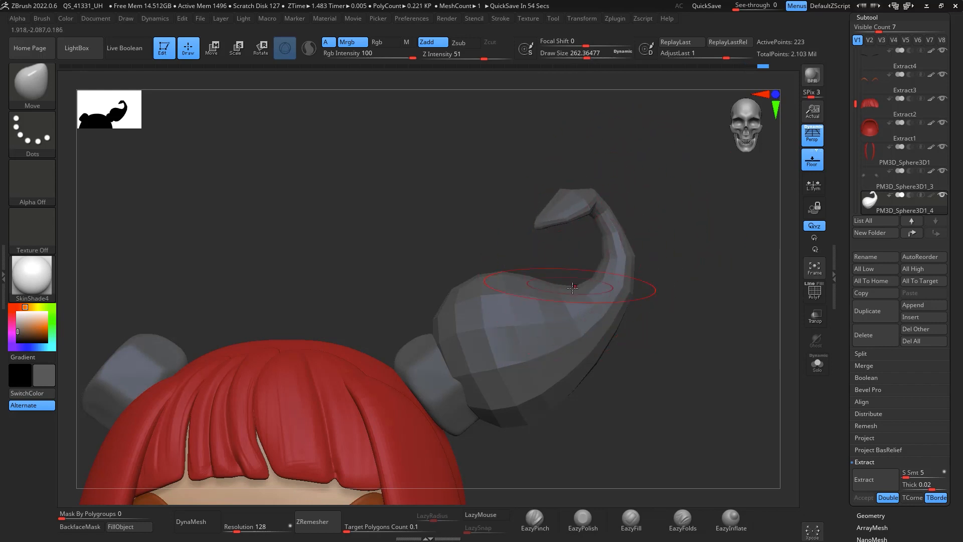
key(space)
drag(582, 293, 576, 293)
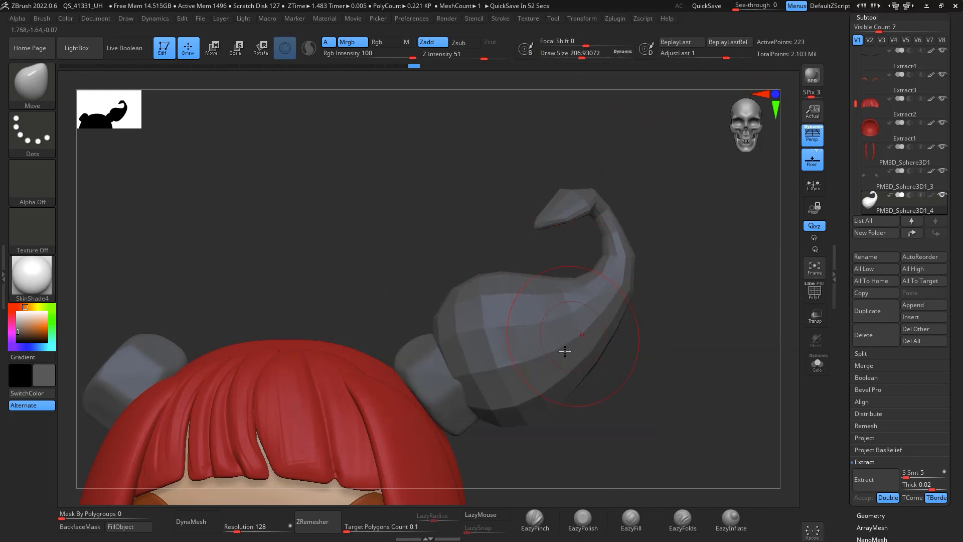
mouse_move(660, 328)
mouse_down()
mouse_move(690, 275)
mouse_move(677, 299)
mouse_move(679, 333)
mouse_move(703, 209)
mouse_move(723, 233)
mouse_move(695, 272)
mouse_move(790, 169)
mouse_up()
Step: Subdivide the horn mesh three times
key(ctrl)
key(ctrl+d)
key(ctrl+d)
key(ctrl+d)
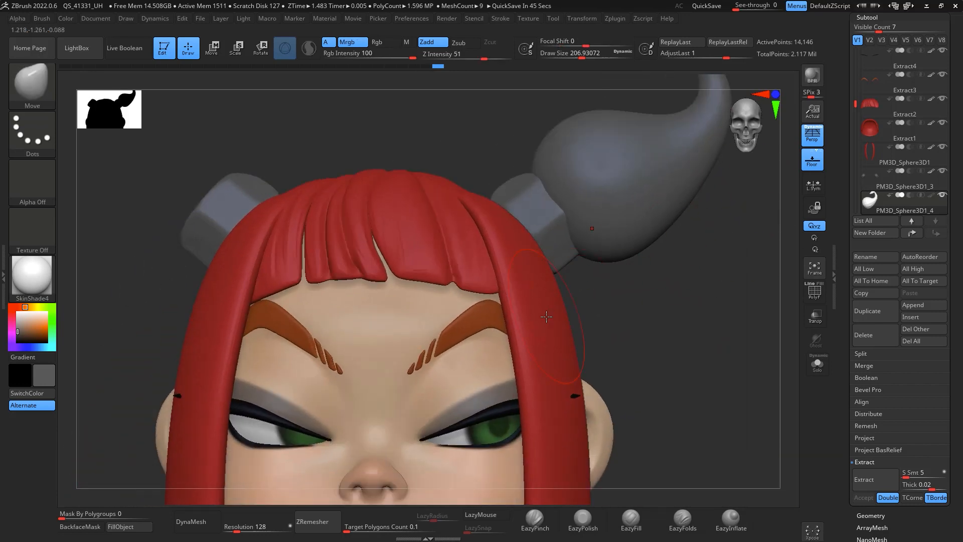
Step: Pick the red hair colour and fill the horn subtool with it
key(c)
click(137, 531)
drag(647, 306, 665, 292)
Step: Carve hair-strand grooves along the horn with the DamStandard brush at draw size about 87
key(b)
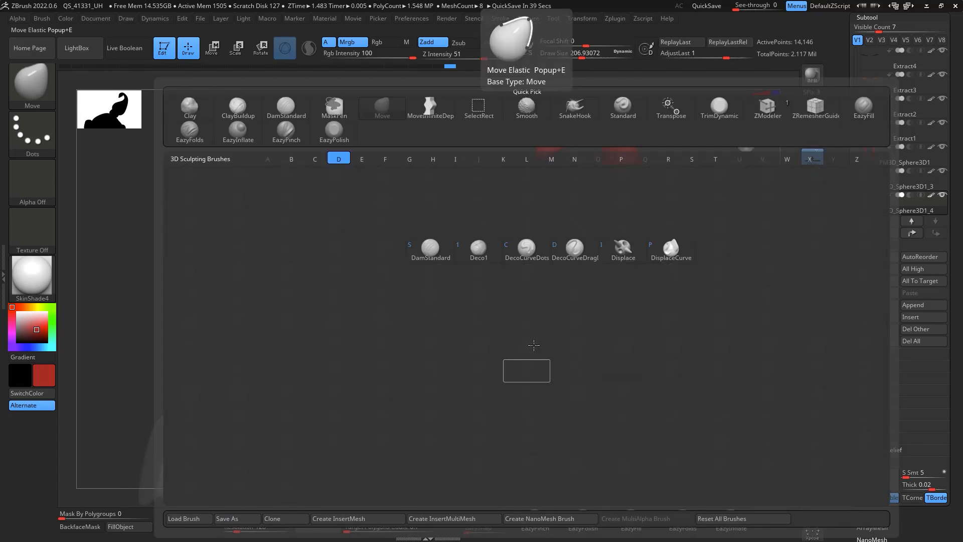
key(d)
key(s)
key(space)
drag(531, 308, 528, 309)
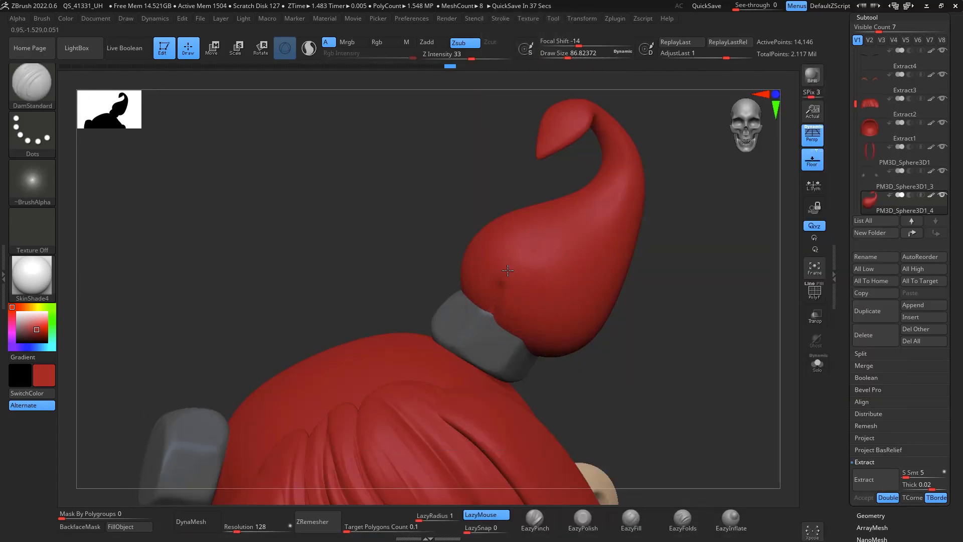
drag(508, 270, 554, 251)
drag(702, 263, 690, 258)
drag(572, 352, 642, 211)
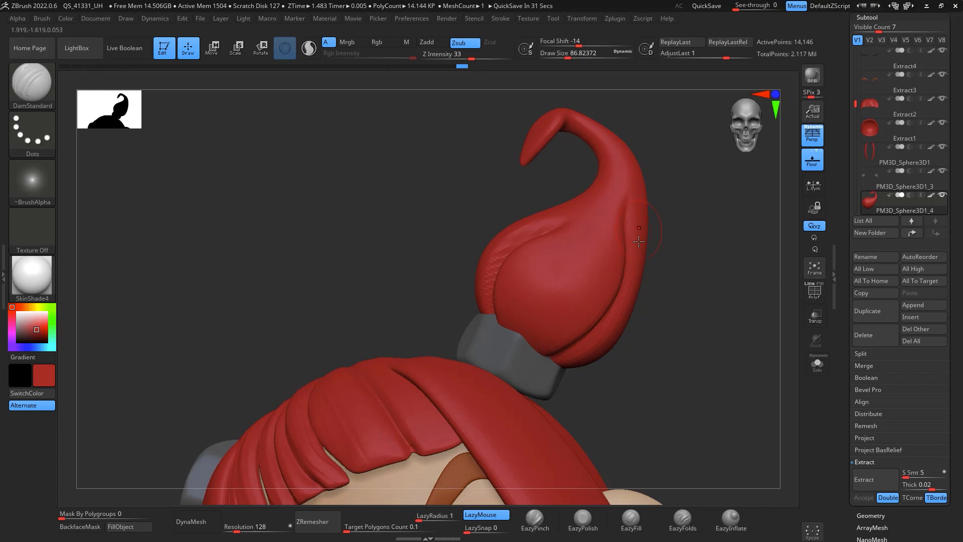
drag(688, 301, 725, 345)
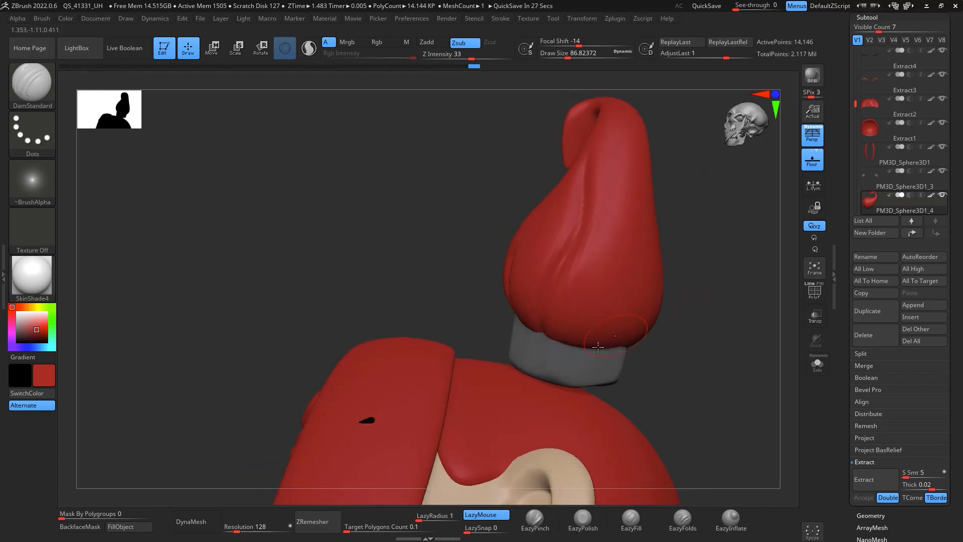
drag(710, 204, 681, 227)
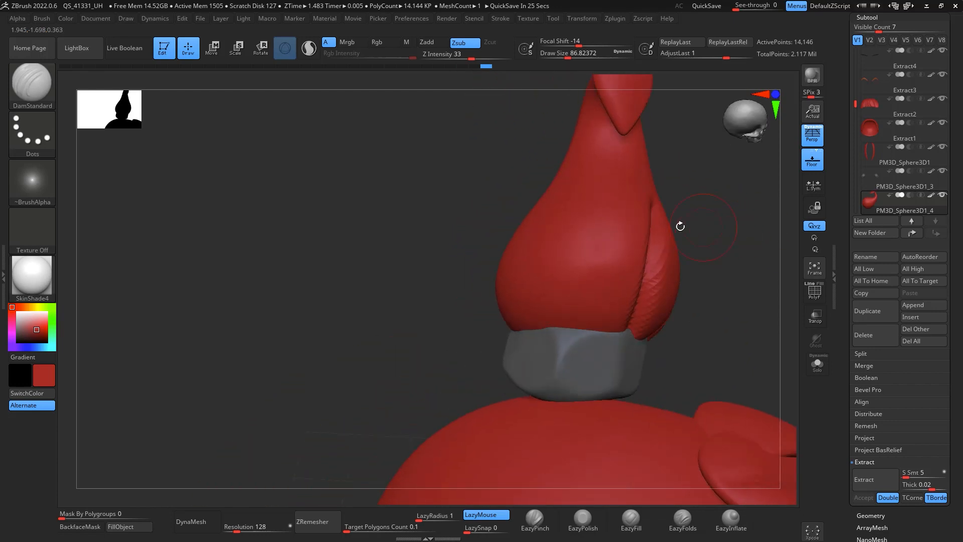
drag(551, 326, 594, 163)
drag(737, 207, 710, 217)
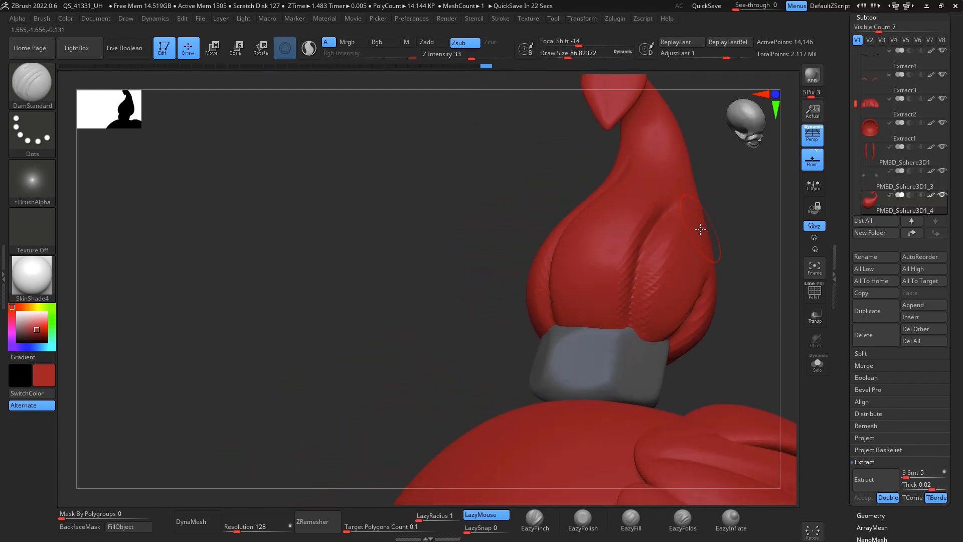
Step: Build up raised hair strands on the horn with the ClayBuildup brush at draw size about 116
key(b)
key(c)
key(b)
key(space)
drag(608, 322, 574, 334)
right_drag(686, 186, 706, 203)
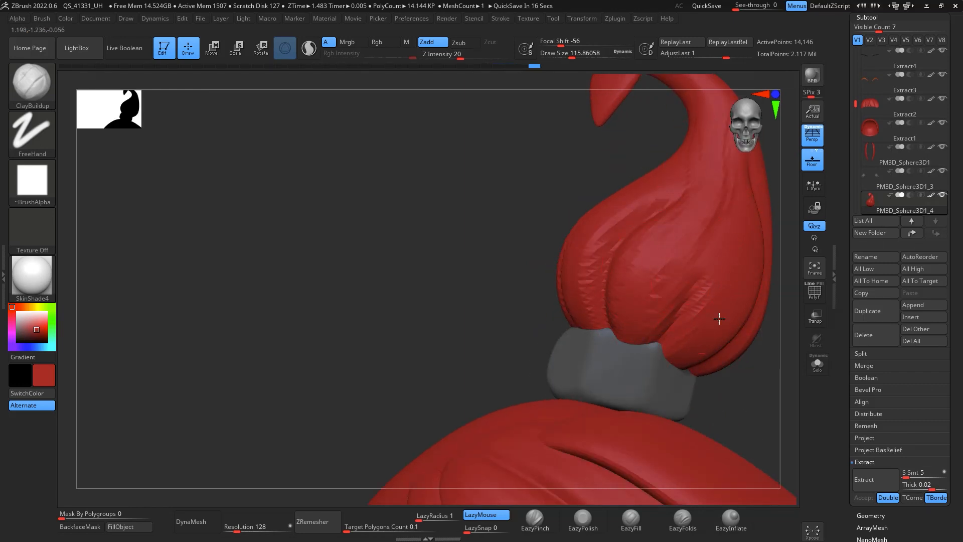
drag(720, 319, 730, 284)
drag(796, 324, 670, 306)
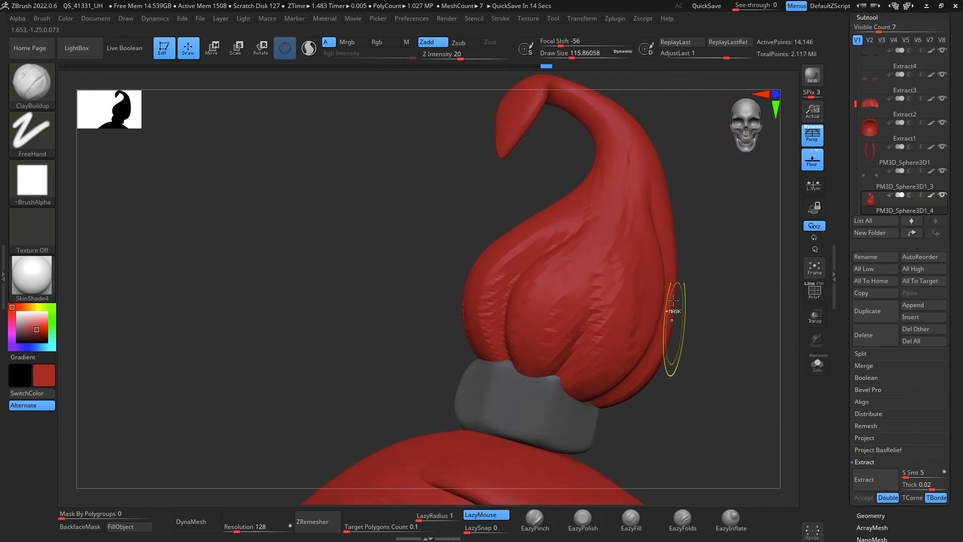
right_drag(605, 316, 734, 276)
drag(738, 287, 697, 379)
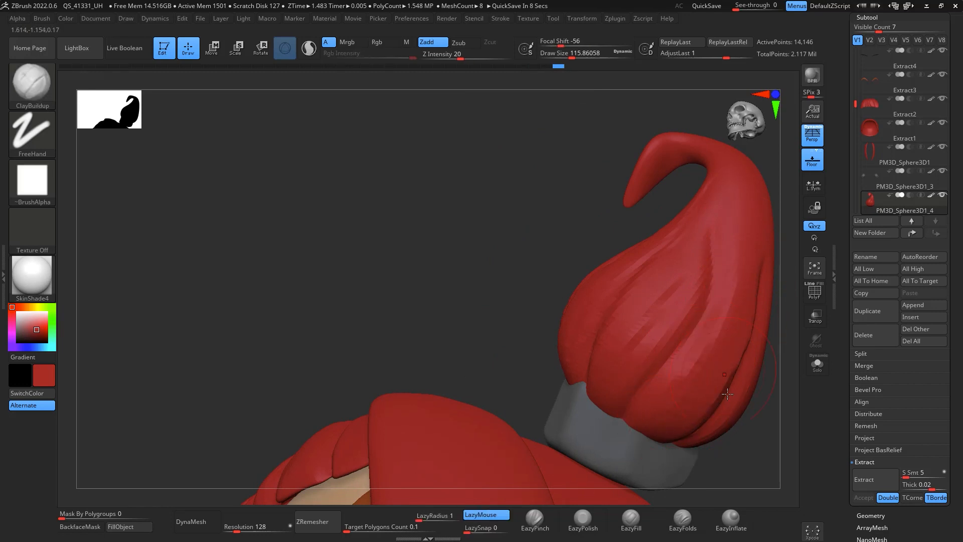
drag(774, 454, 693, 247)
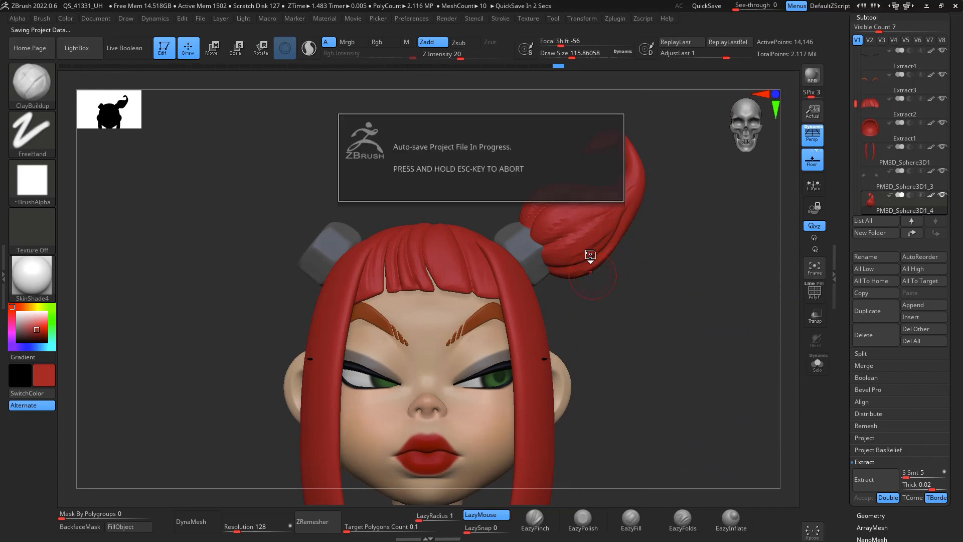
key(w)
alt+click(573, 257)
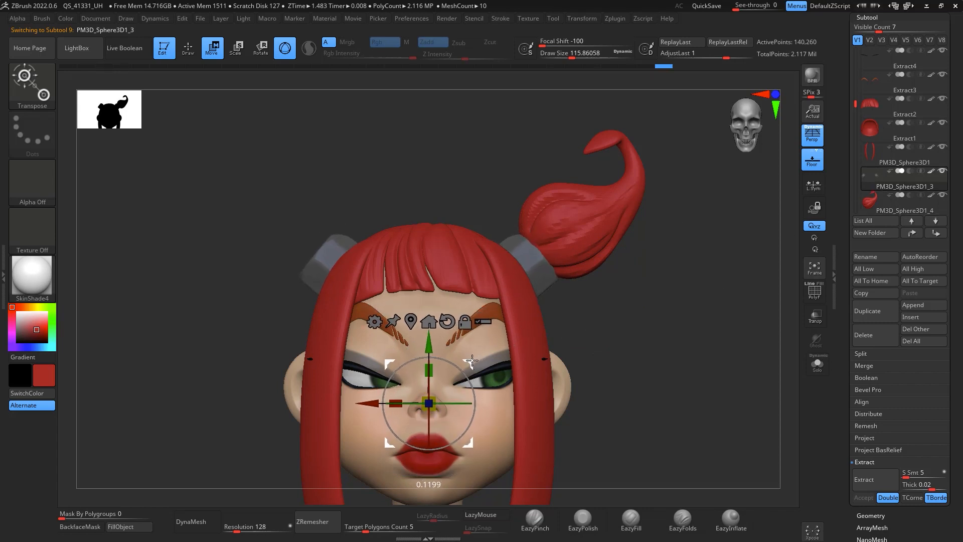
alt+drag(481, 354, 486, 214)
key(ctrl+z)
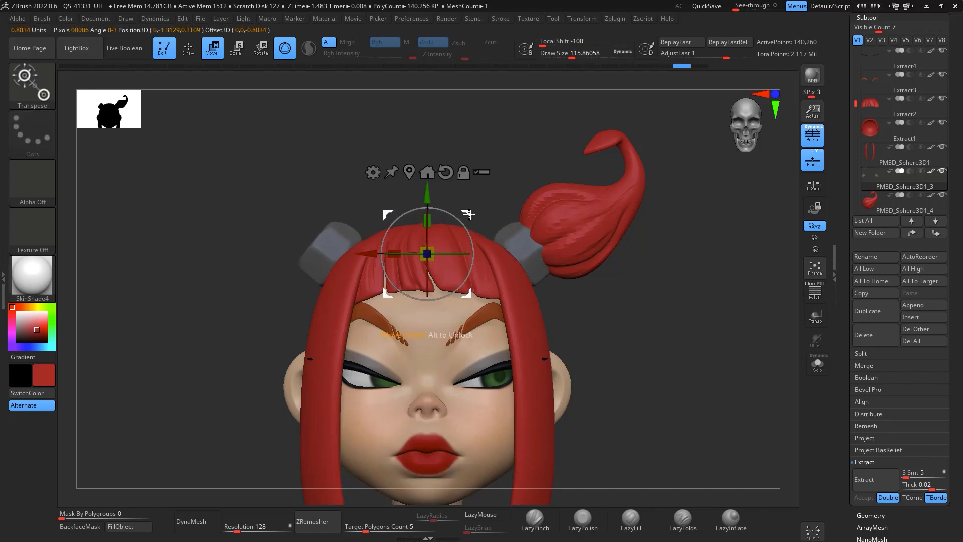
Step: Select the horn subtool and rotate it slightly above the right bun with the Transpose gizmo
click(409, 172)
drag(372, 217, 364, 234)
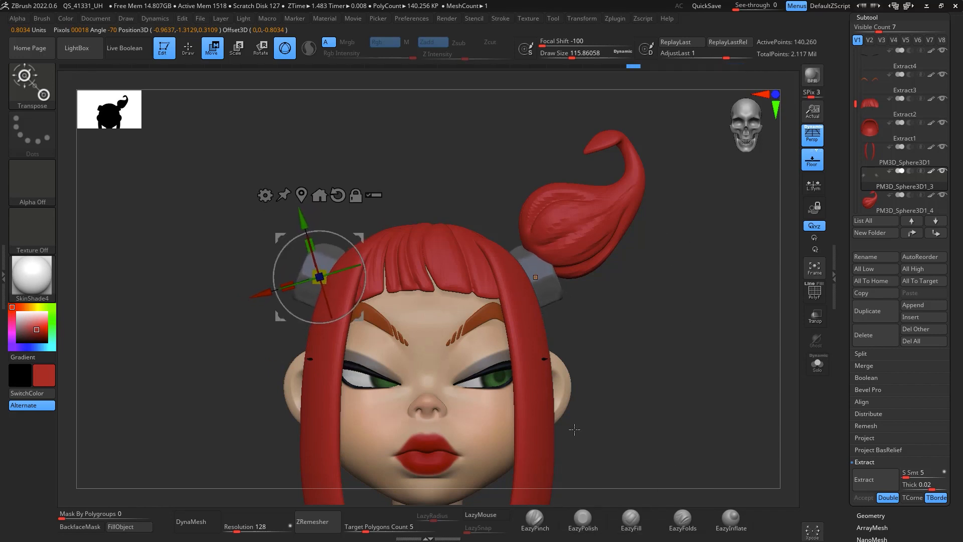
click(889, 206)
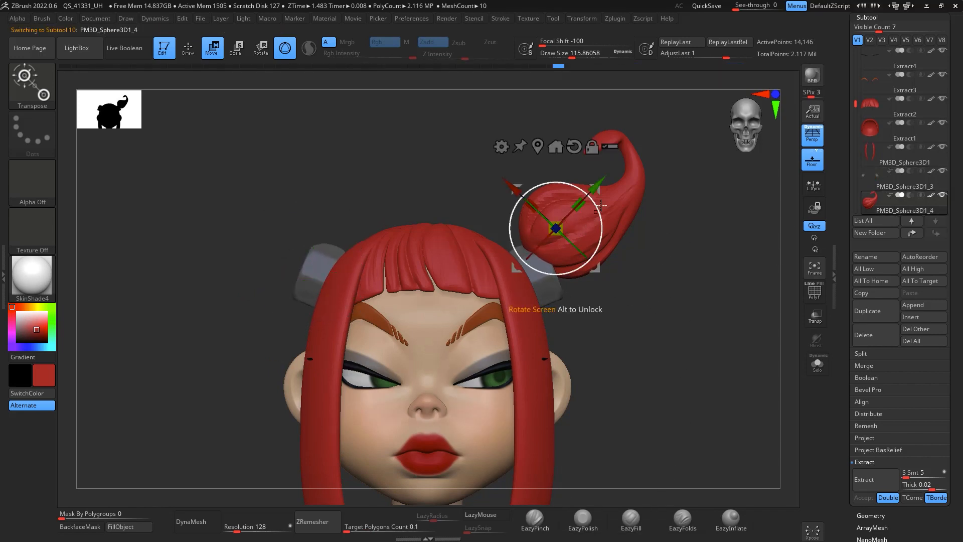
mouse_move(601, 265)
mouse_down()
mouse_move(612, 290)
mouse_move(593, 266)
mouse_up()
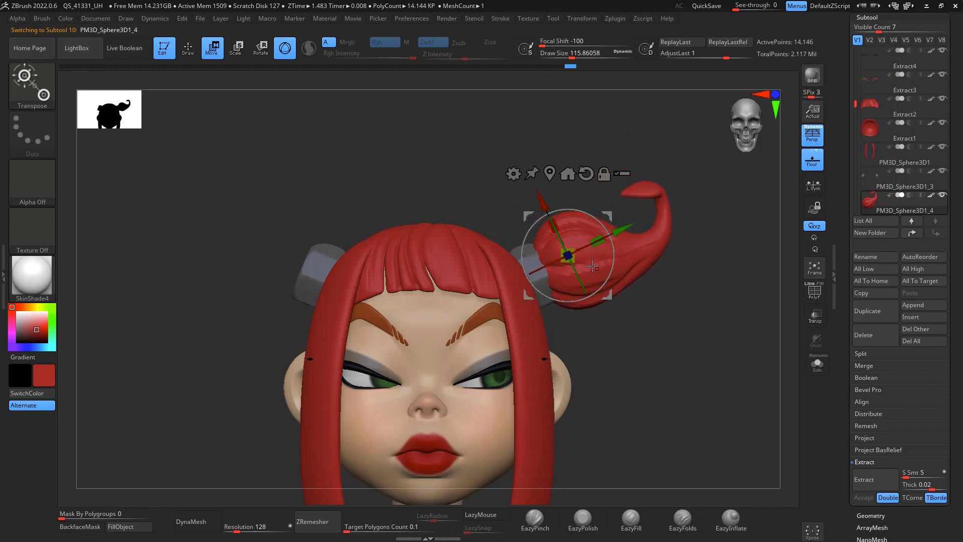
Step: Reshape the horn's bulb and curled tip with the Move brush at draw size about 379
key(q)
key(space)
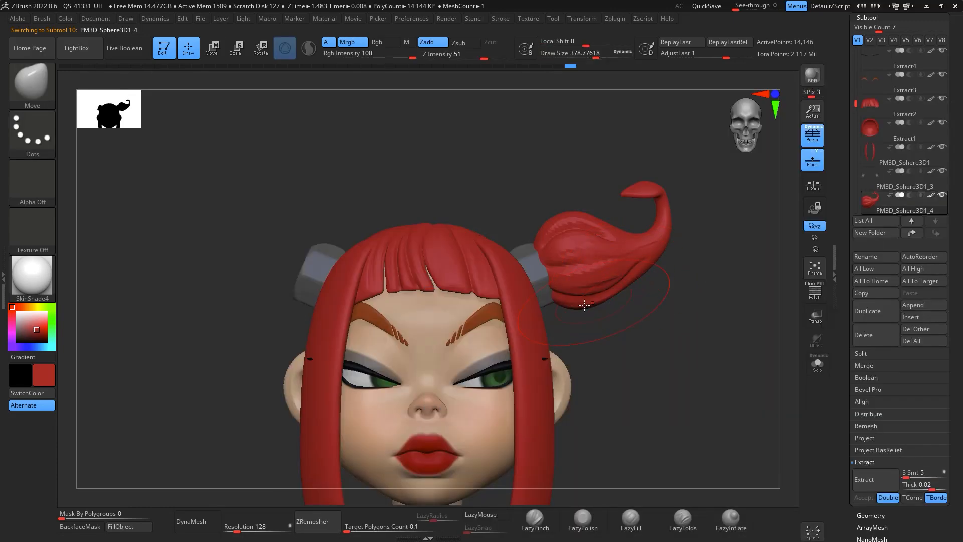
drag(588, 314, 589, 320)
drag(563, 229, 556, 217)
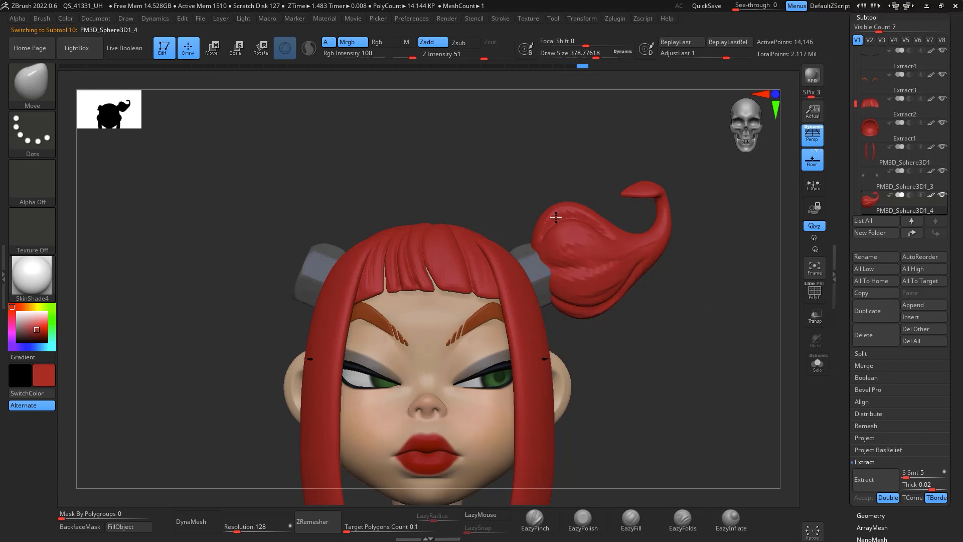
drag(580, 319, 578, 326)
drag(555, 278, 559, 280)
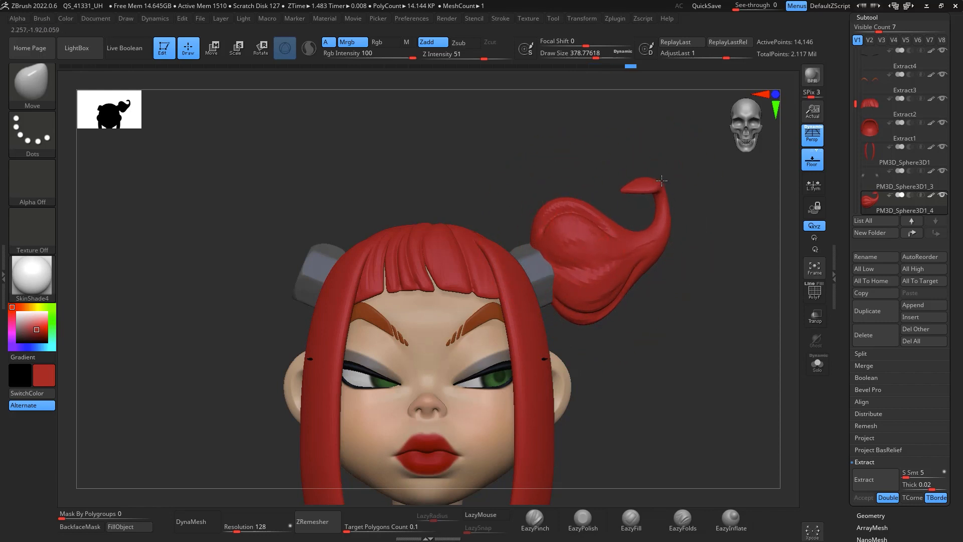
drag(662, 180, 659, 175)
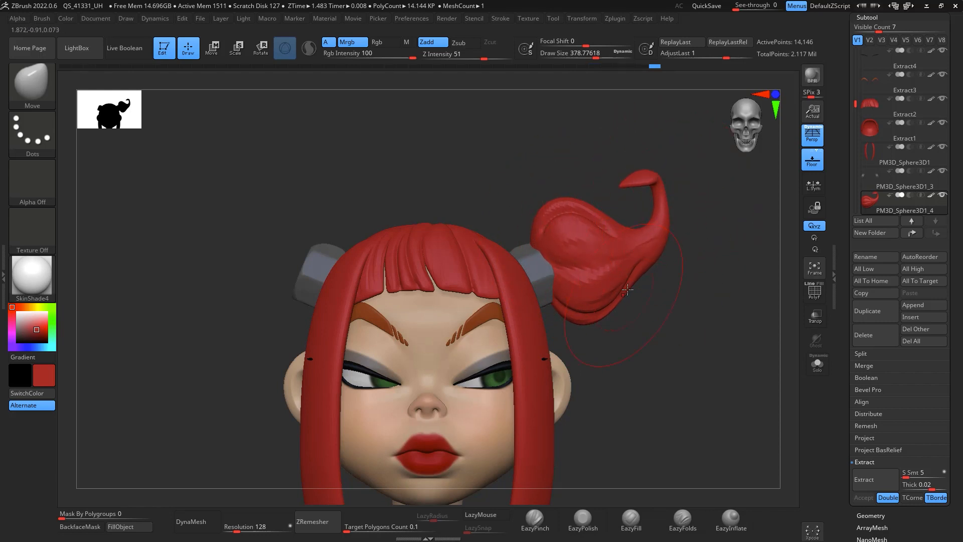
drag(627, 290, 644, 283)
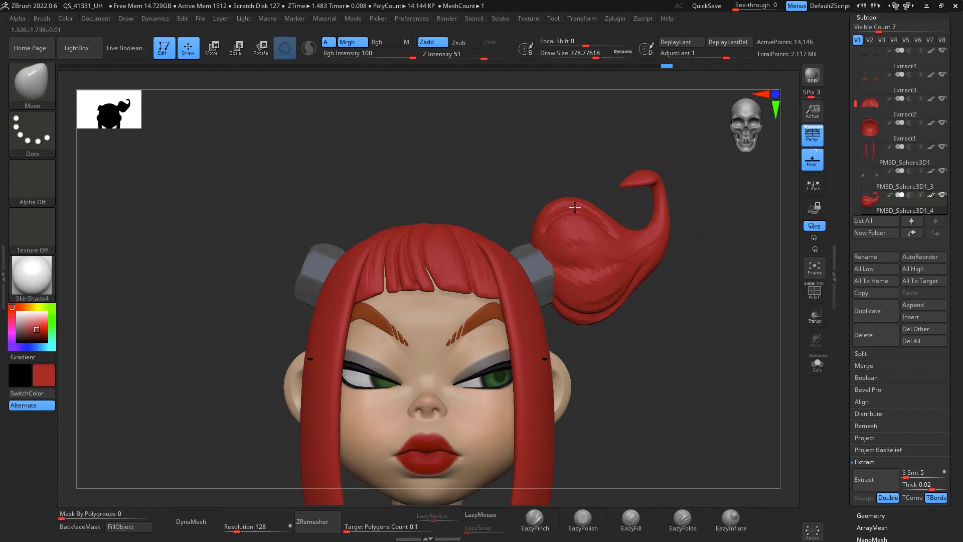
drag(575, 207, 572, 211)
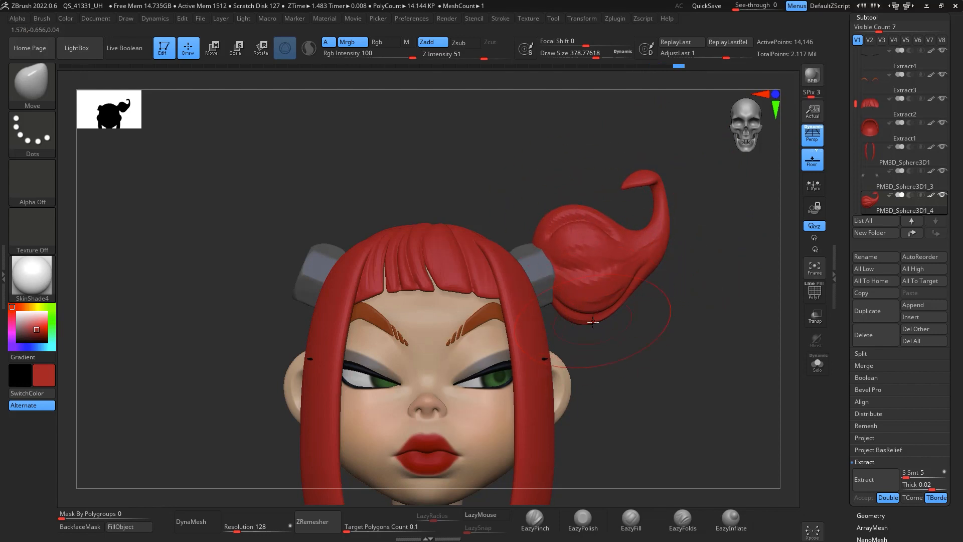
Step: Try ZRemeshing the horn at a target polygon count of 0.1, then undo it
mouse_move(608, 313)
right_down()
mouse_move(636, 198)
mouse_move(606, 371)
mouse_move(725, 161)
mouse_move(613, 349)
mouse_move(662, 253)
mouse_move(716, 193)
mouse_move(732, 326)
mouse_move(738, 201)
mouse_move(722, 260)
mouse_move(755, 249)
mouse_move(733, 370)
mouse_move(523, 286)
mouse_move(505, 298)
right_up()
mouse_move(644, 327)
alt+right_down()
mouse_move(667, 303)
mouse_move(678, 319)
mouse_move(655, 346)
alt+right_up()
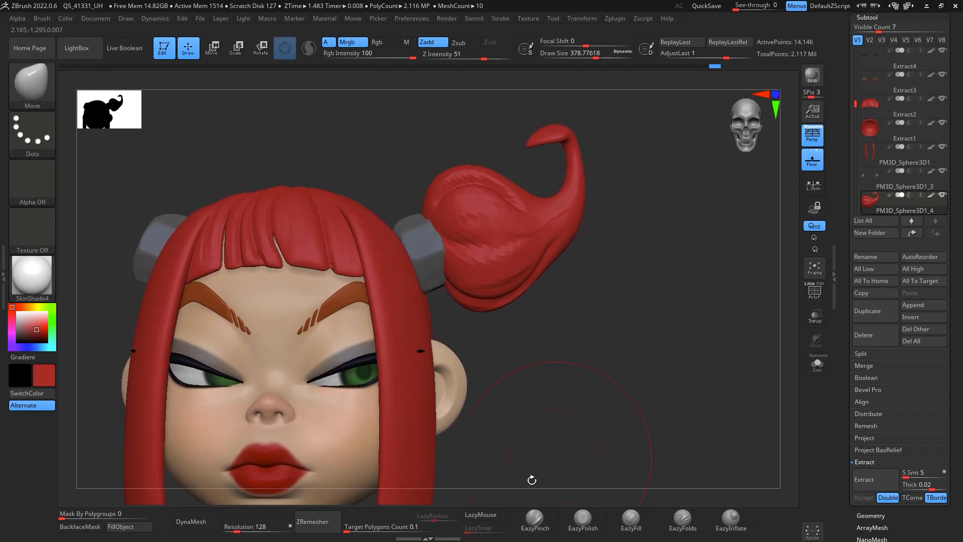
click(312, 521)
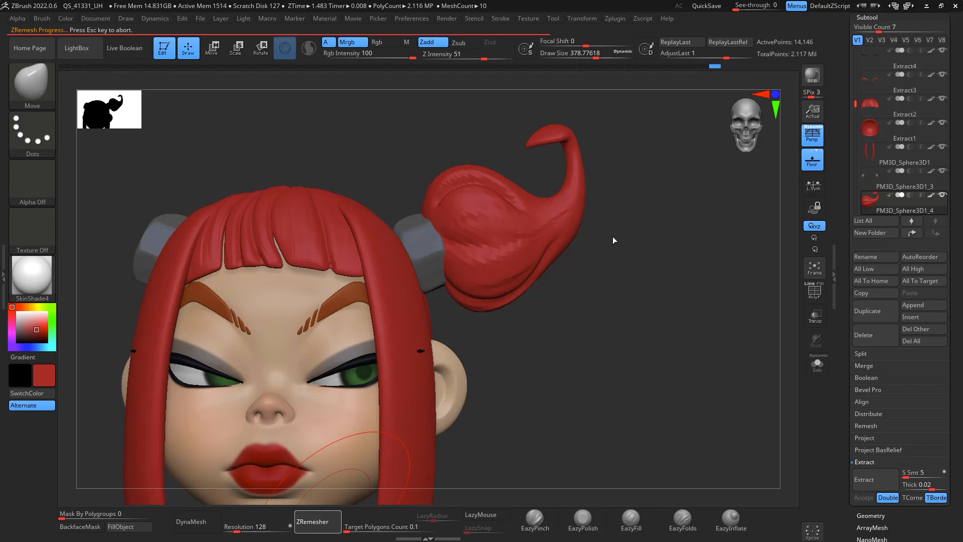
key(ctrl)
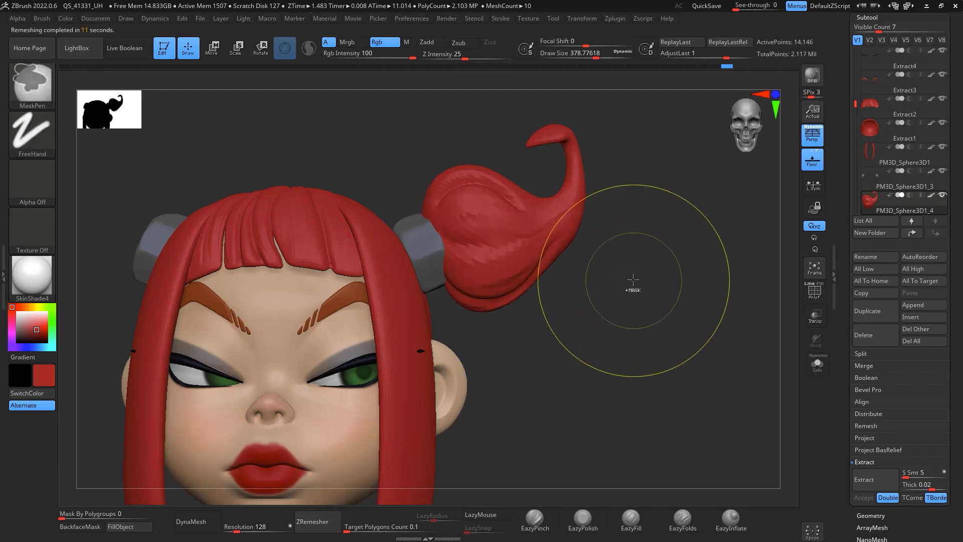
drag(628, 269, 580, 249)
Step: Set the ZRemesher target polygon count to 1 and ZRemesh the horn
key(space)
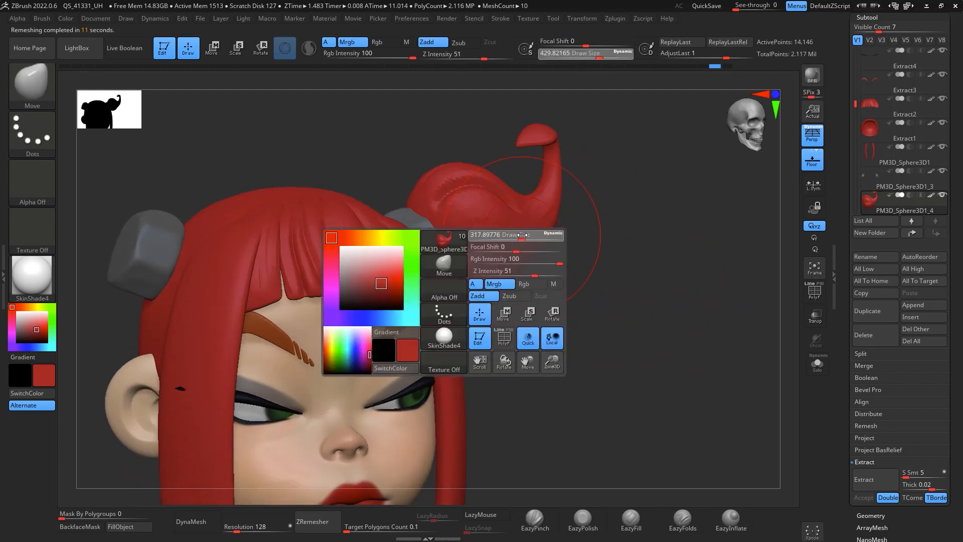
mouse_move(650, 265)
mouse_down()
mouse_move(628, 266)
mouse_move(646, 247)
mouse_up()
click(408, 527)
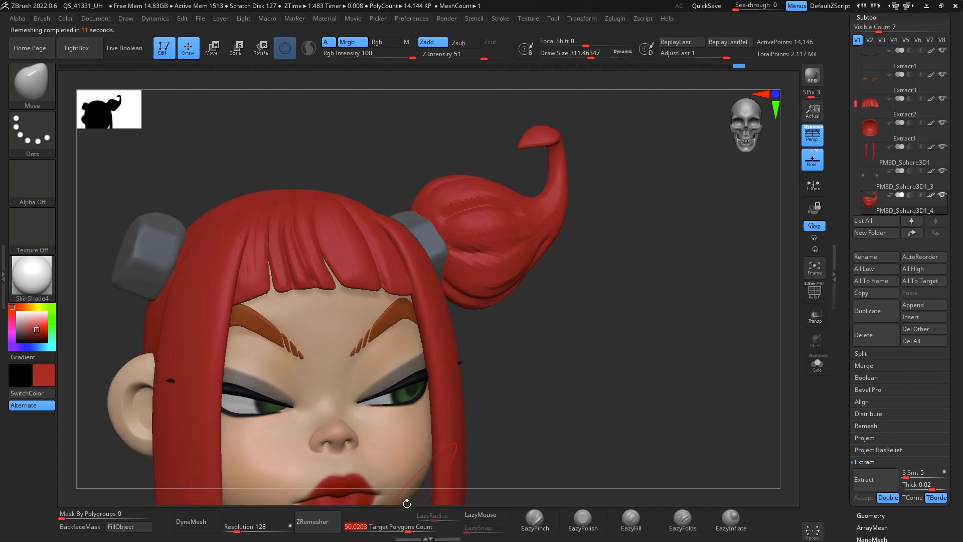
text(1)
key(Return)
click(312, 521)
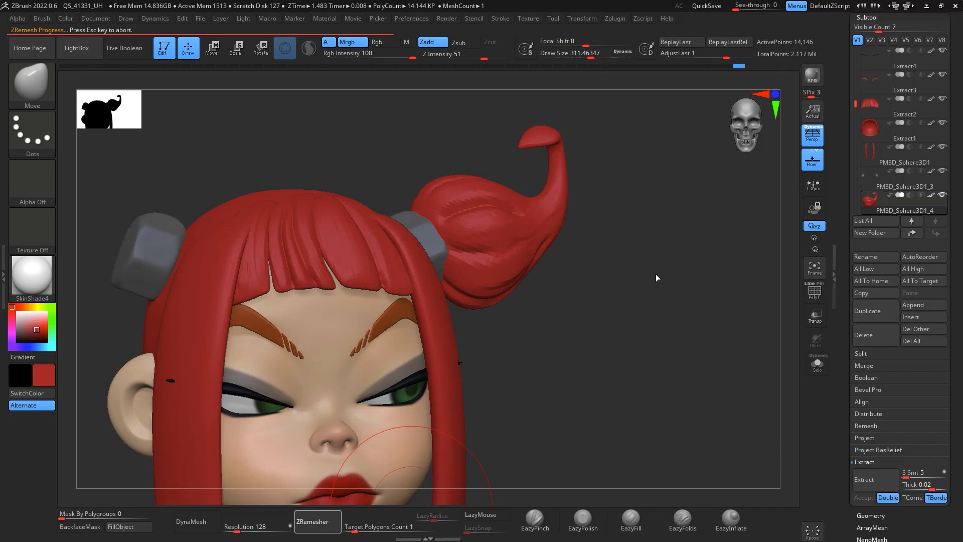
Step: Switch to the DamStandard brush at draw size about 80 and solo the horn subtool
mouse_move(651, 221)
mouse_down()
mouse_move(671, 279)
mouse_move(708, 271)
mouse_move(679, 243)
mouse_move(688, 232)
mouse_move(688, 254)
mouse_move(673, 251)
mouse_move(585, 195)
mouse_up()
key(ctrl)
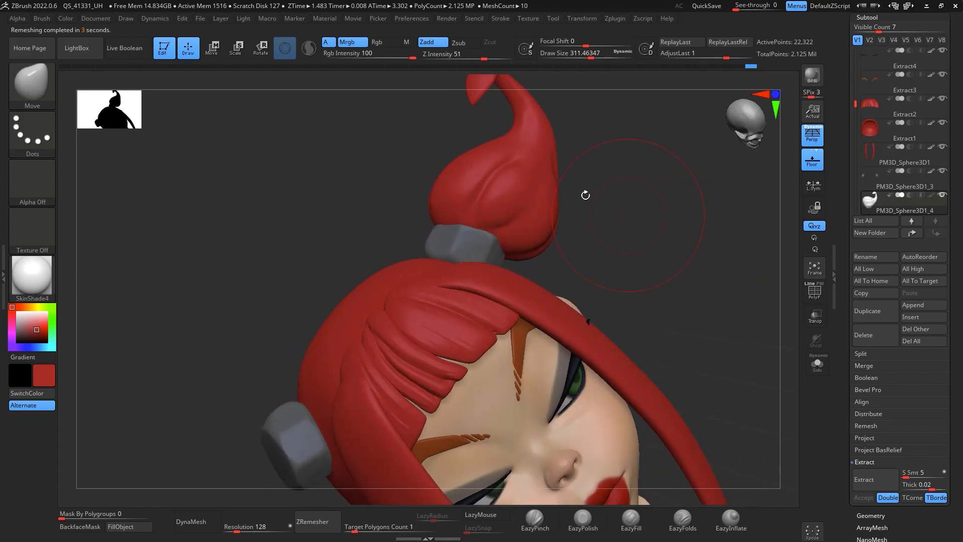
key(b)
key(d)
key(s)
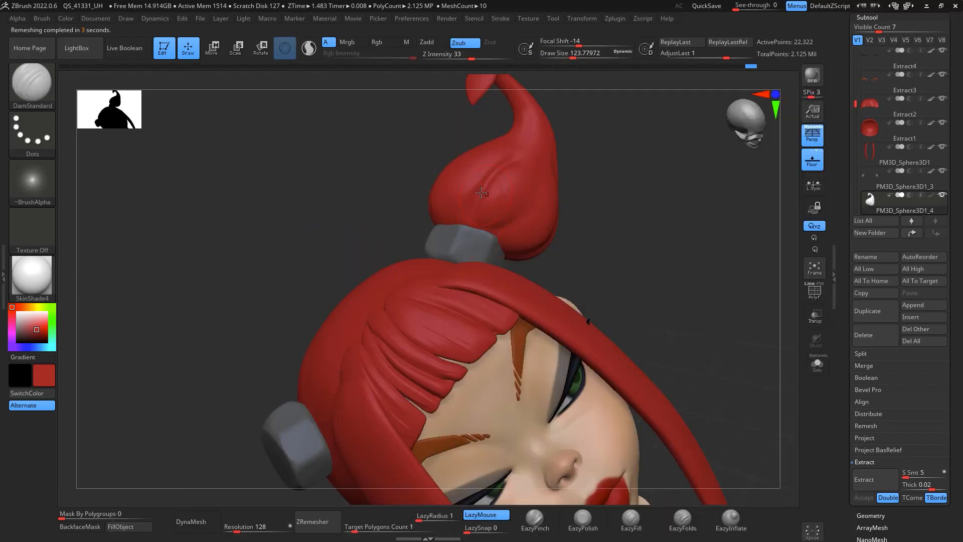
key(space)
drag(472, 233, 544, 168)
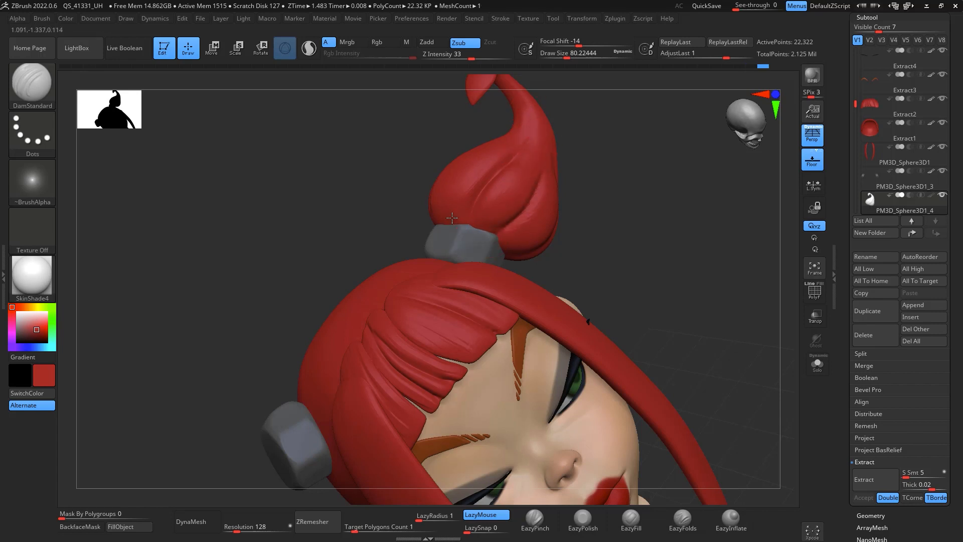
mouse_move(609, 154)
mouse_down()
mouse_move(660, 172)
mouse_move(663, 183)
mouse_up()
key(shift)
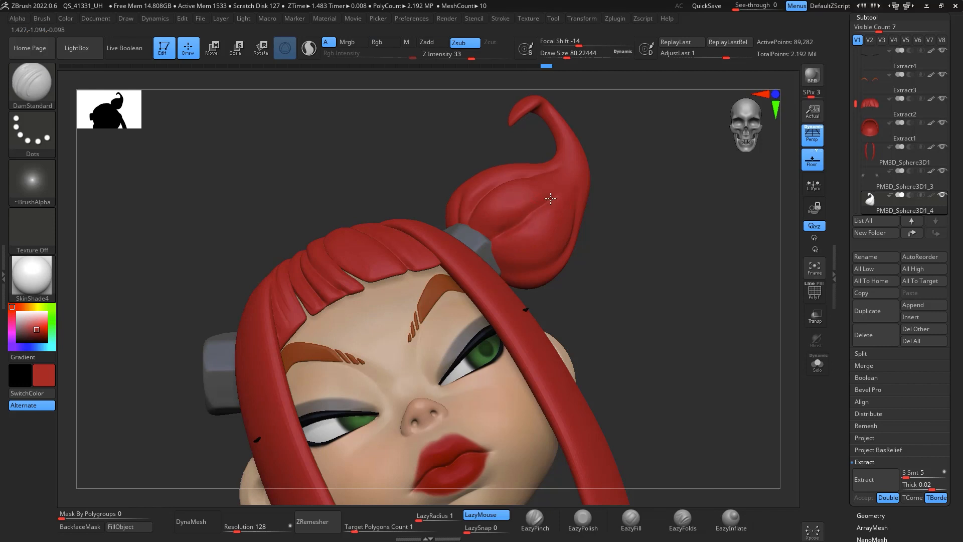
drag(659, 207, 534, 270)
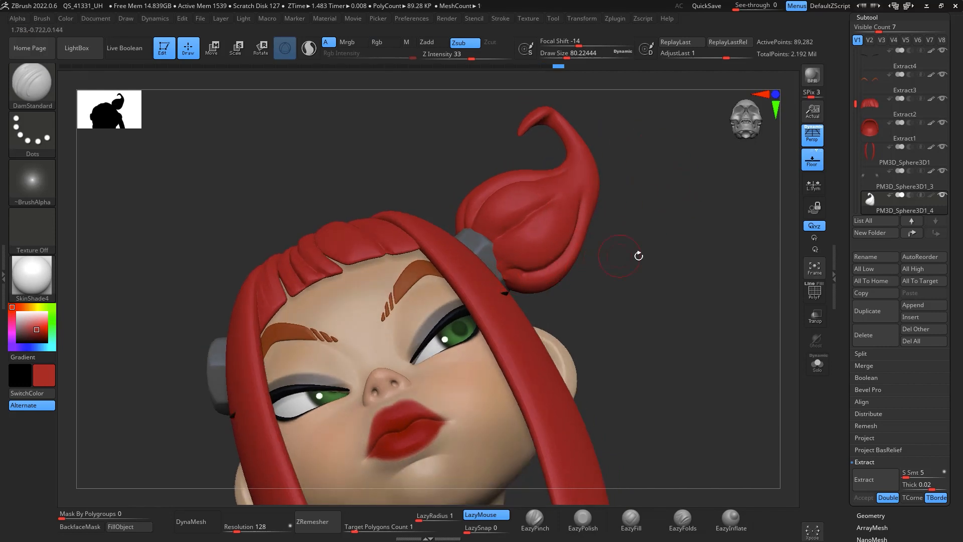
drag(638, 256, 768, 211)
key(ctrl)
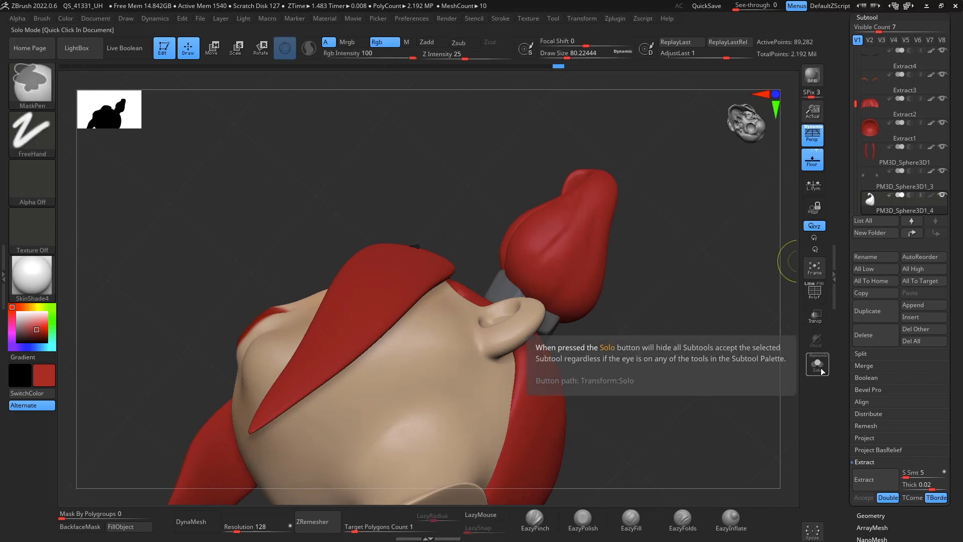
click(818, 364)
Step: Carve a groove into the side of the horn's bulb with the DamStandard brush
drag(773, 351, 537, 179)
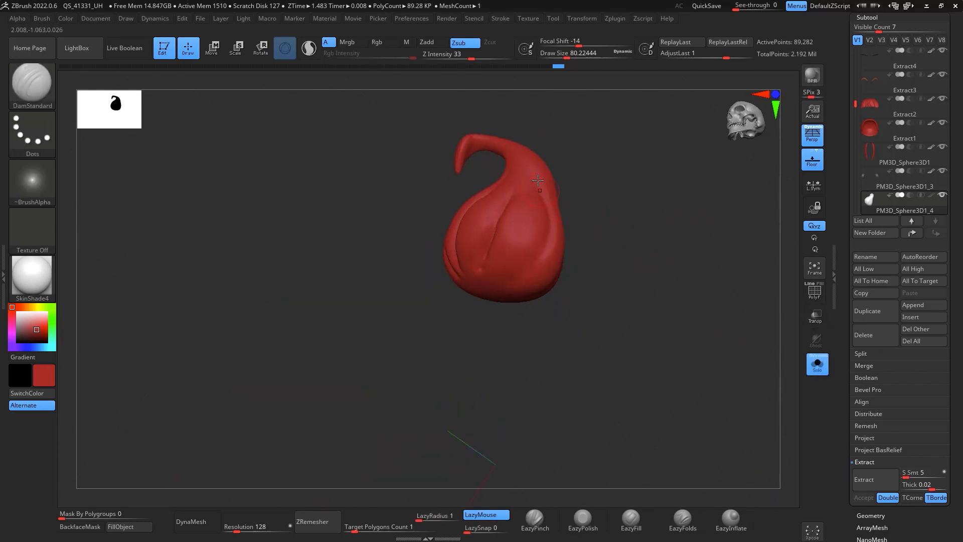
drag(622, 215, 521, 203)
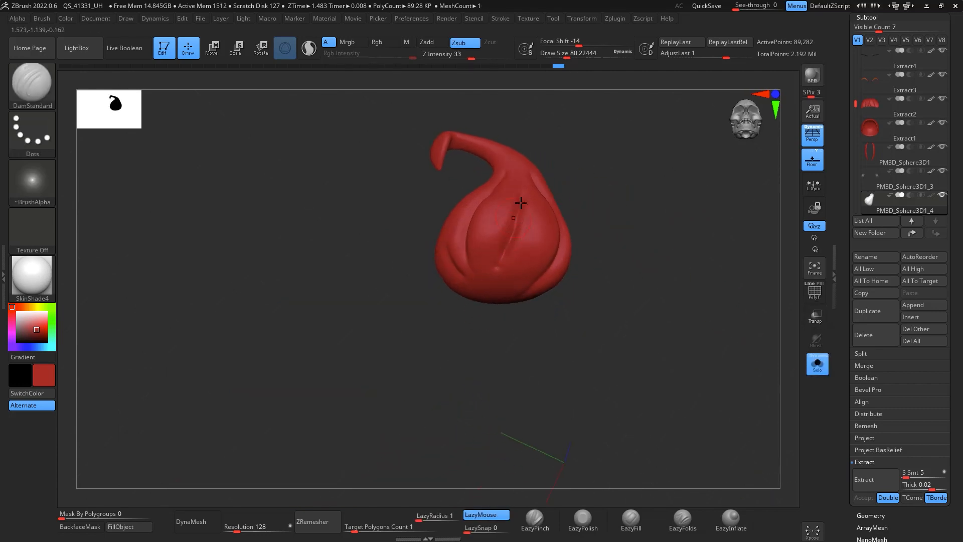
key(shift)
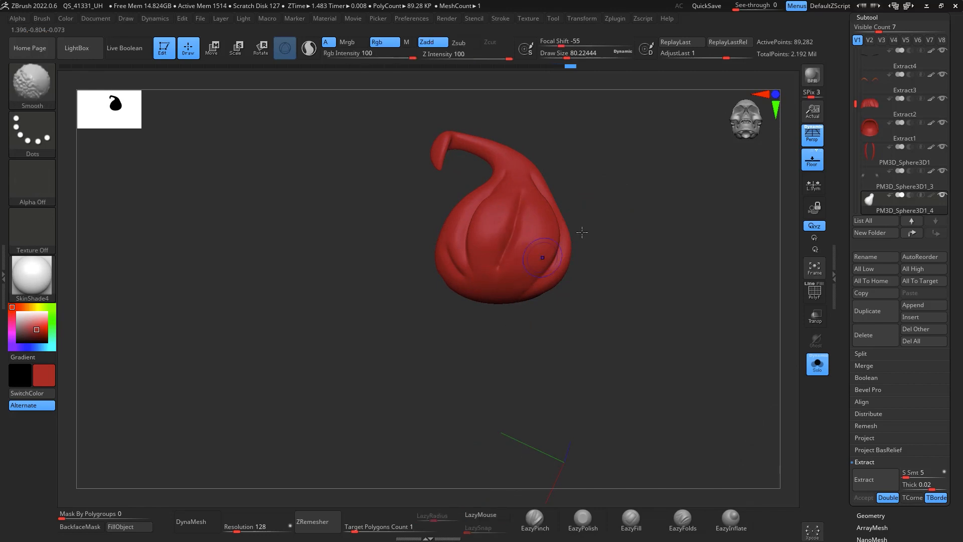
drag(582, 232, 533, 221)
drag(467, 279, 464, 255)
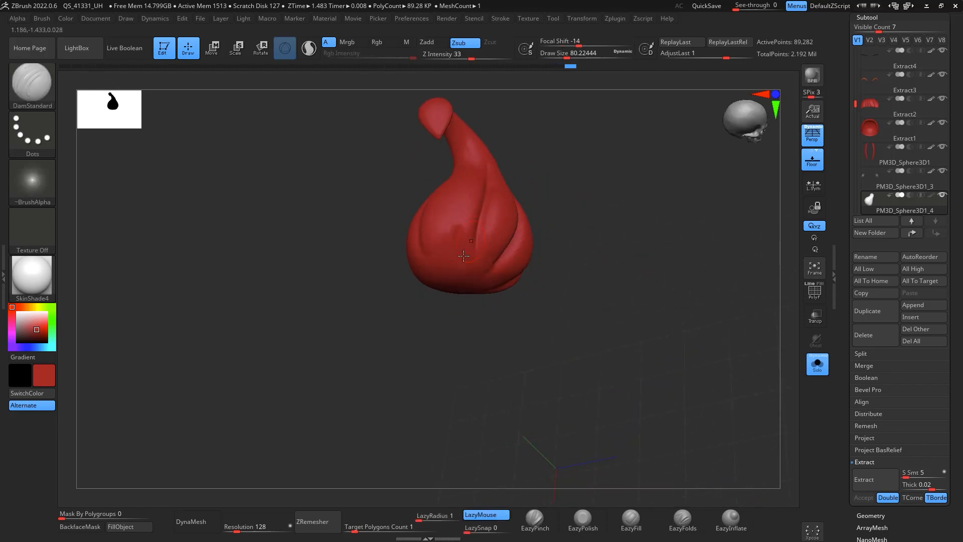
drag(617, 211, 637, 217)
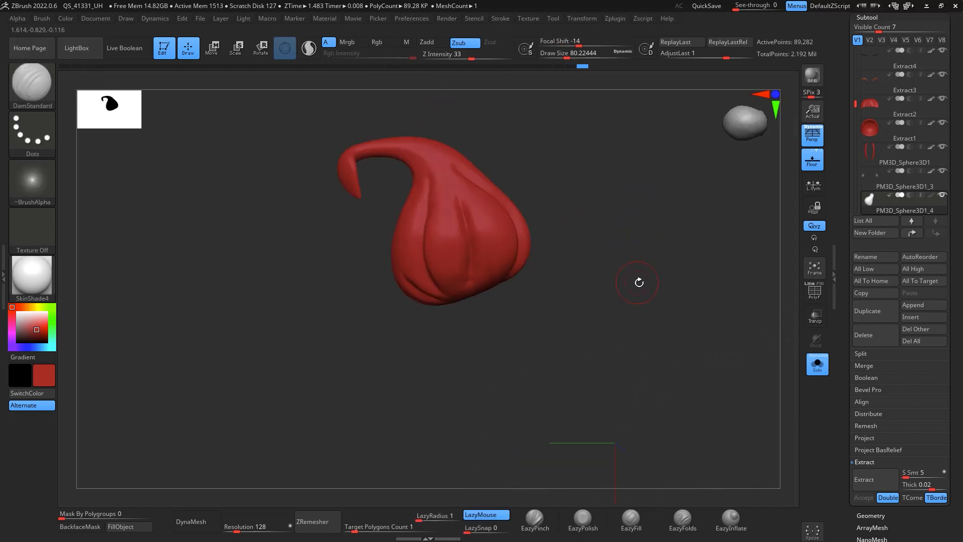
drag(637, 279, 667, 254)
key(b)
key(m)
key(v)
key(space)
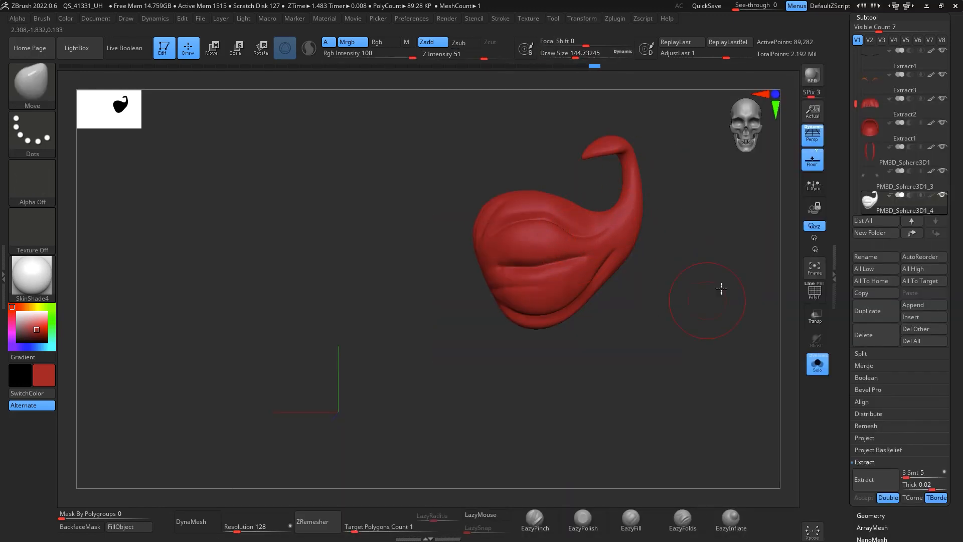
drag(722, 289, 755, 322)
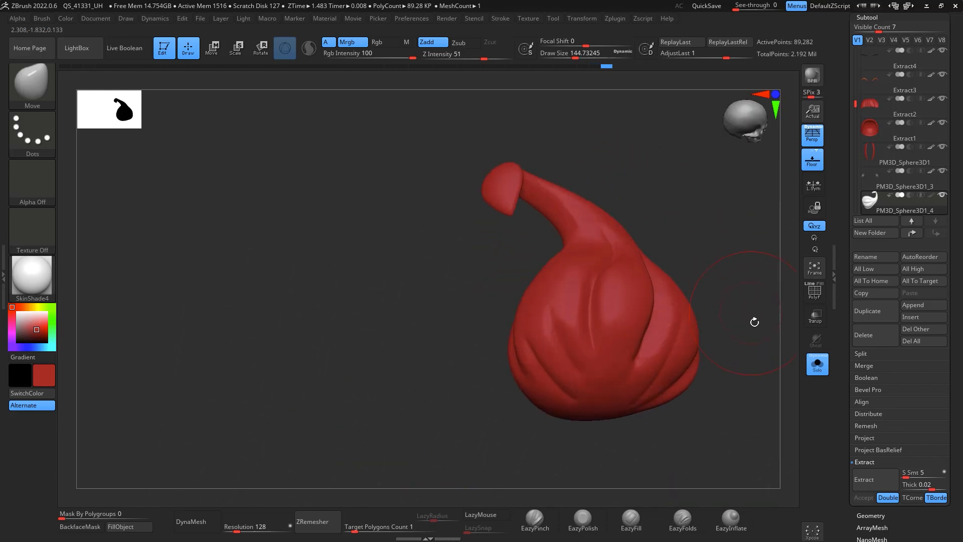
key(b)
key(d)
key(s)
key(space)
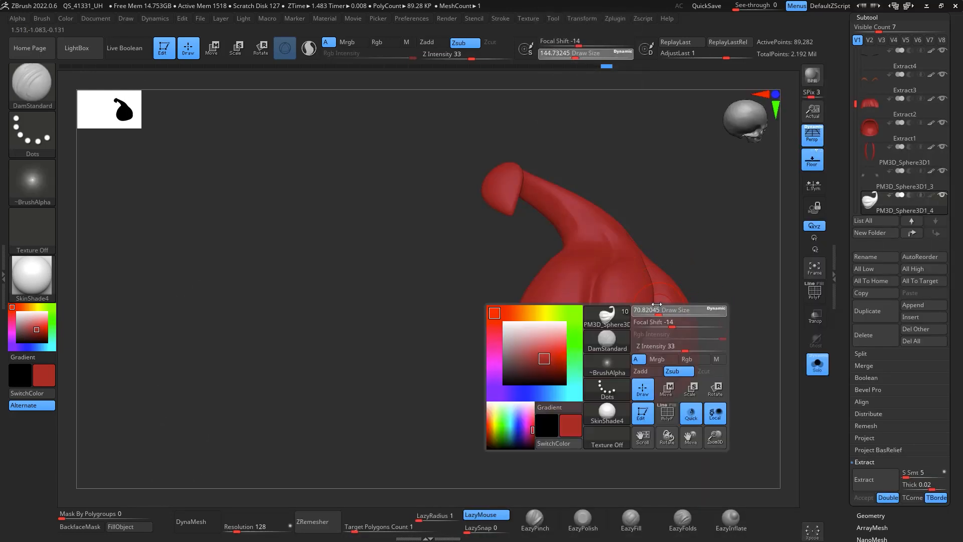
drag(728, 256, 748, 354)
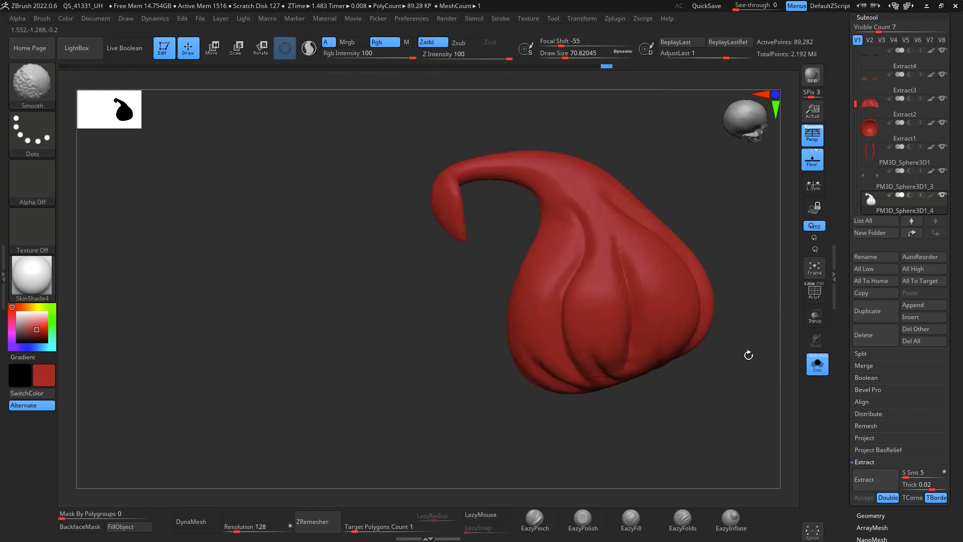
Step: Turn off solo and mirror the horn onto the opposite bun with SubTool Master's Mirror
click(818, 369)
mouse_move(756, 428)
alt+mouse_down()
mouse_move(762, 153)
mouse_move(779, 296)
mouse_move(731, 277)
mouse_move(737, 258)
mouse_move(767, 325)
mouse_move(741, 215)
mouse_move(712, 286)
alt+mouse_up()
click(624, 22)
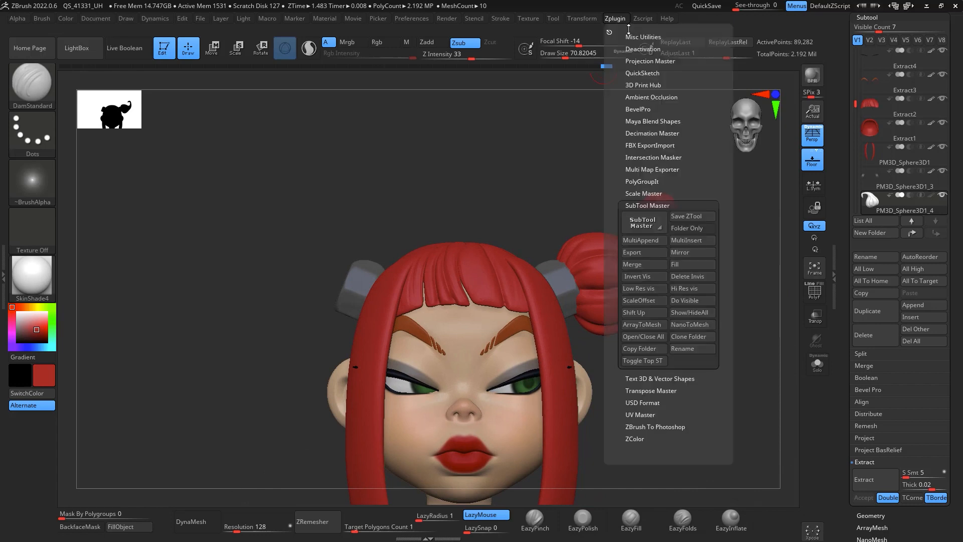
click(692, 252)
click(427, 257)
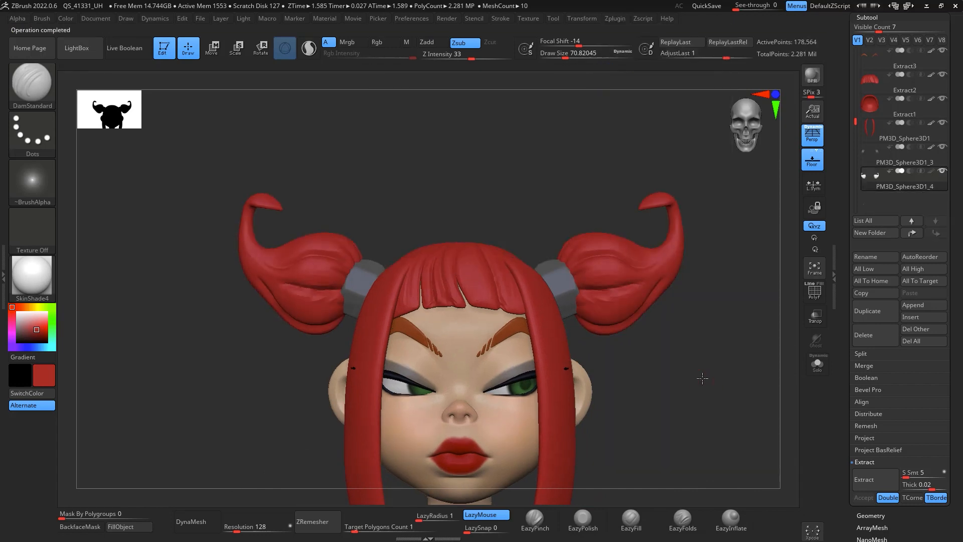
Step: Adjust the right horn's shape with the Move brush at draw size about 338
mouse_move(702, 379)
mouse_down()
mouse_move(707, 371)
mouse_move(730, 421)
mouse_move(680, 363)
mouse_move(664, 237)
mouse_up()
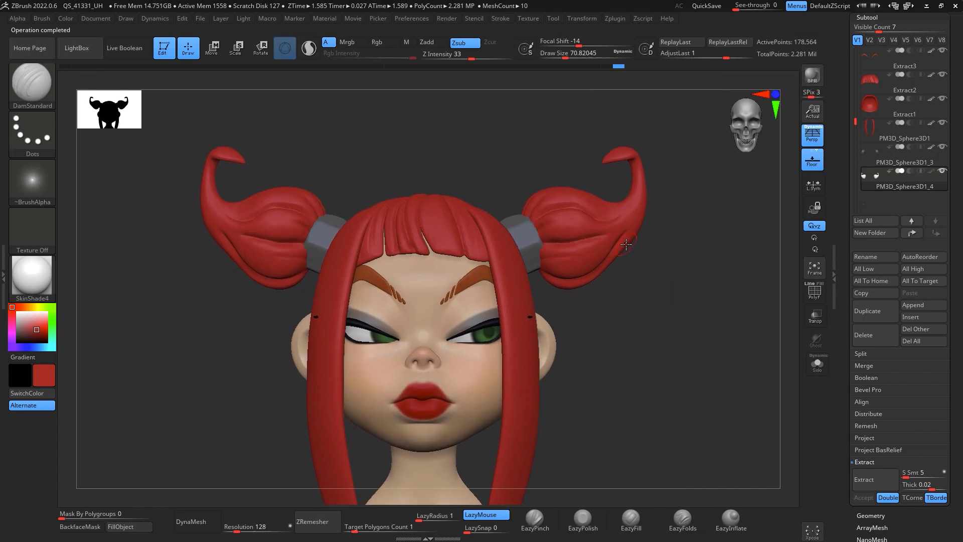
key(b)
key(m)
key(v)
key(space)
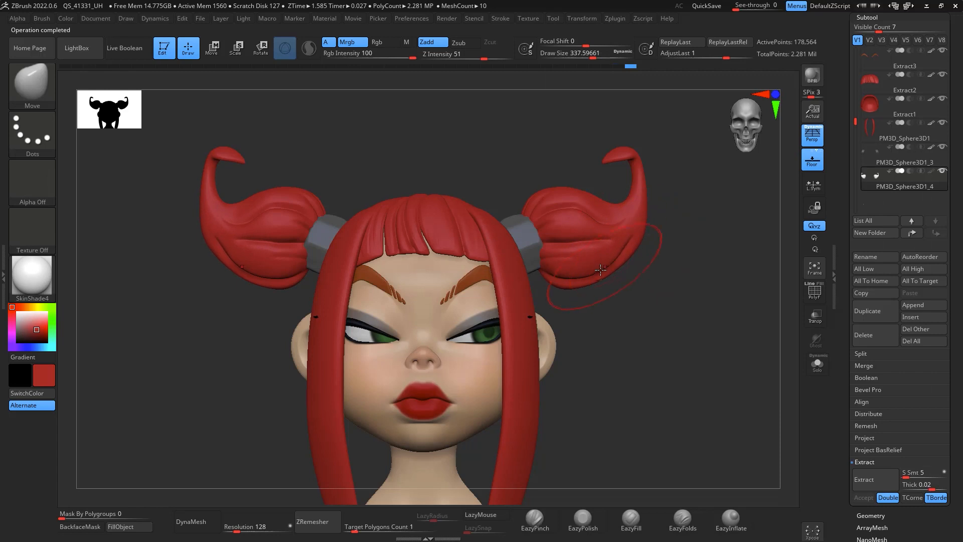
right_drag(601, 270, 591, 233)
right_drag(690, 297, 643, 334)
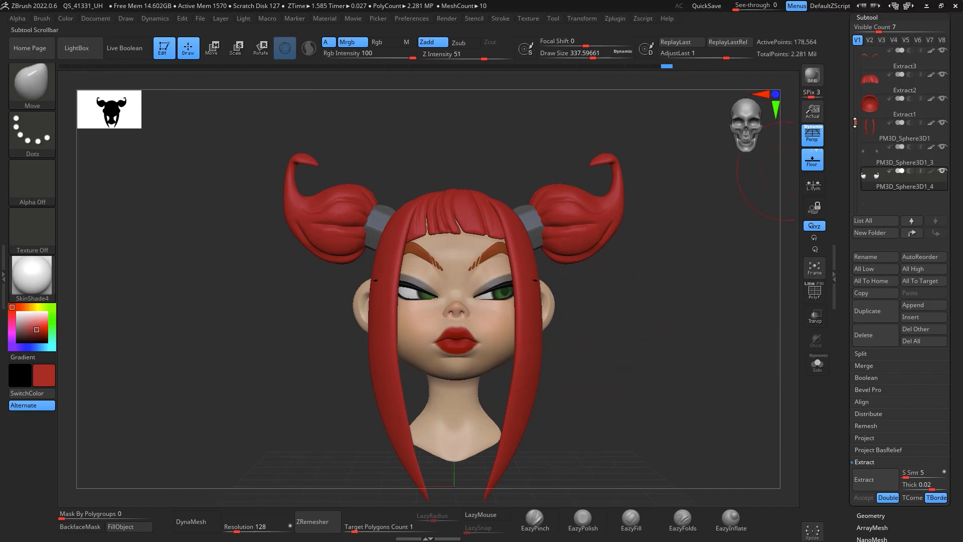
Step: Select the PolySphere1 head subtool and duplicate it
scroll(893, 110, up, 4)
click(891, 105)
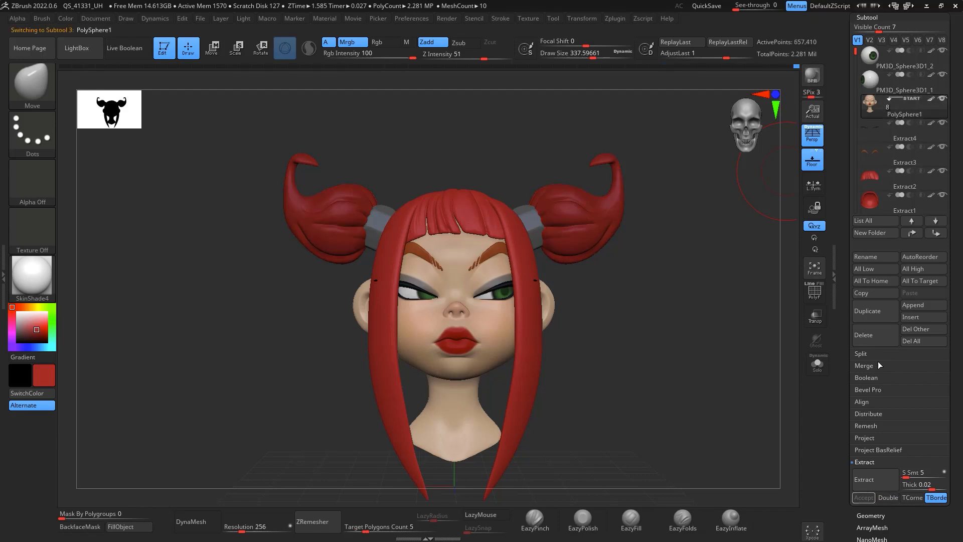
click(884, 314)
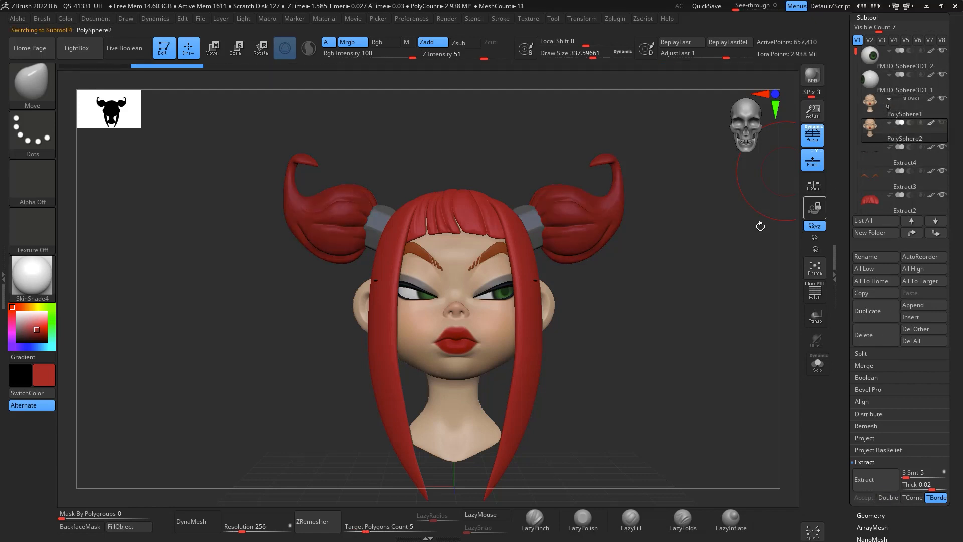
Step: Drop the duplicated head to subdivision level 1 in the Geometry settings
drag(761, 226, 668, 297)
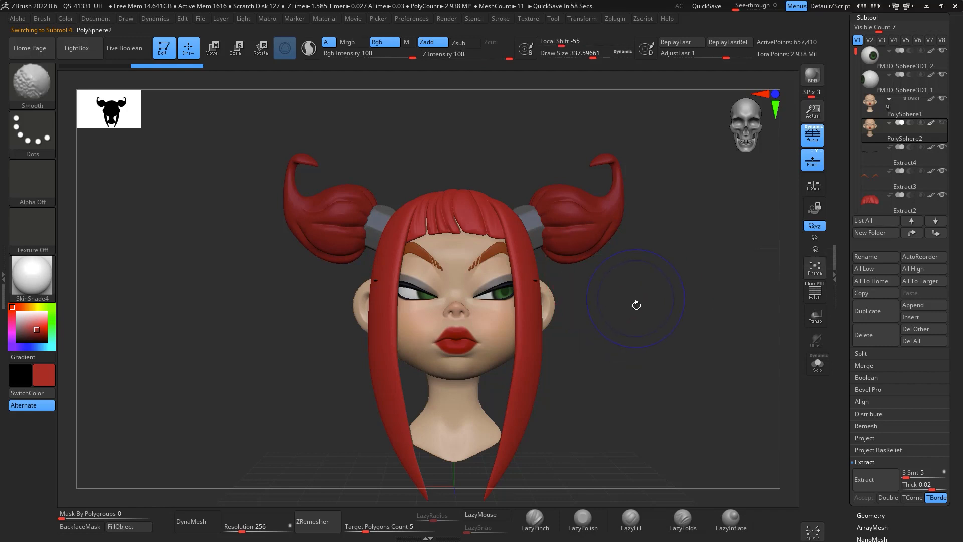
alt+drag(679, 288, 750, 251)
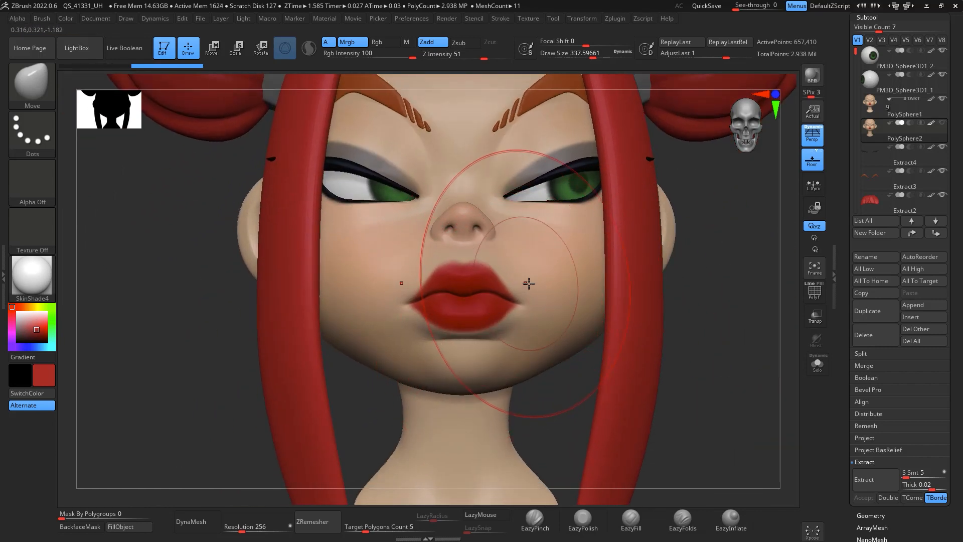
drag(962, 358, 962, 281)
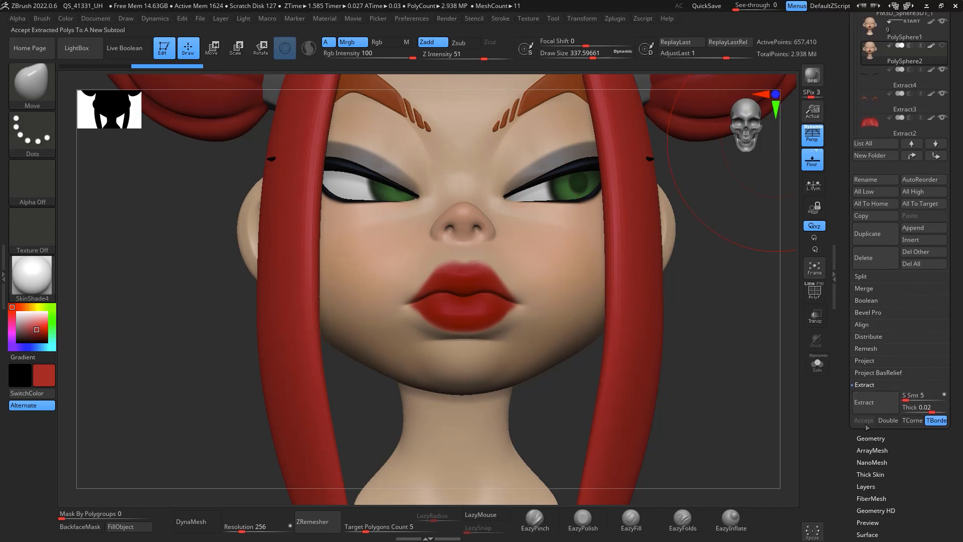
click(871, 438)
drag(890, 55, 845, 61)
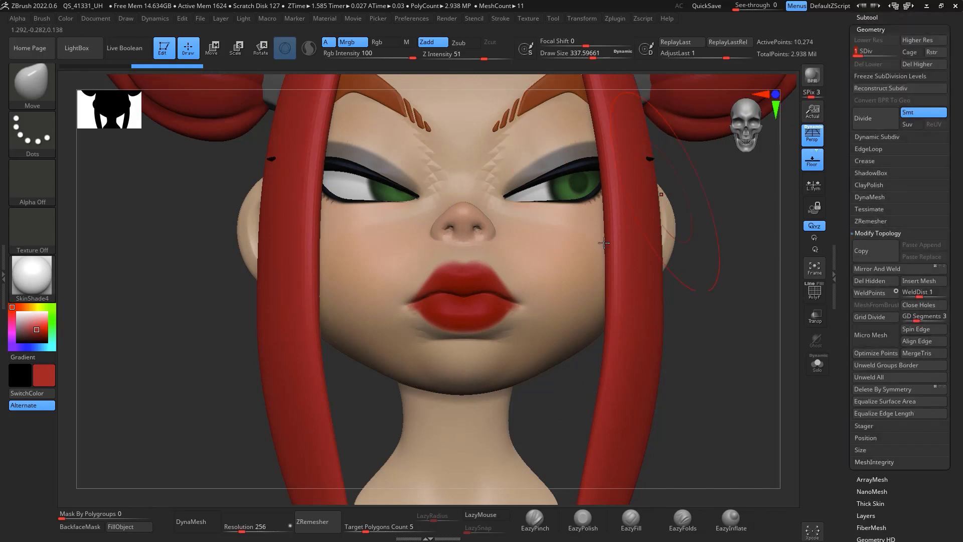
key(space)
drag(514, 296, 502, 296)
drag(961, 57, 961, 113)
Step: Hide the original PolySphere1 head so only the duplicated head shows alongside the hair
click(875, 75)
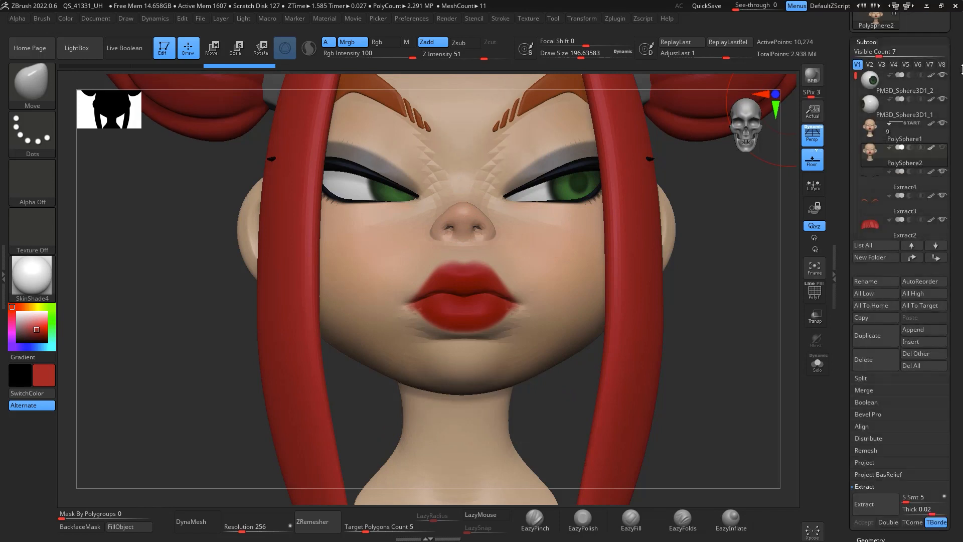
click(940, 139)
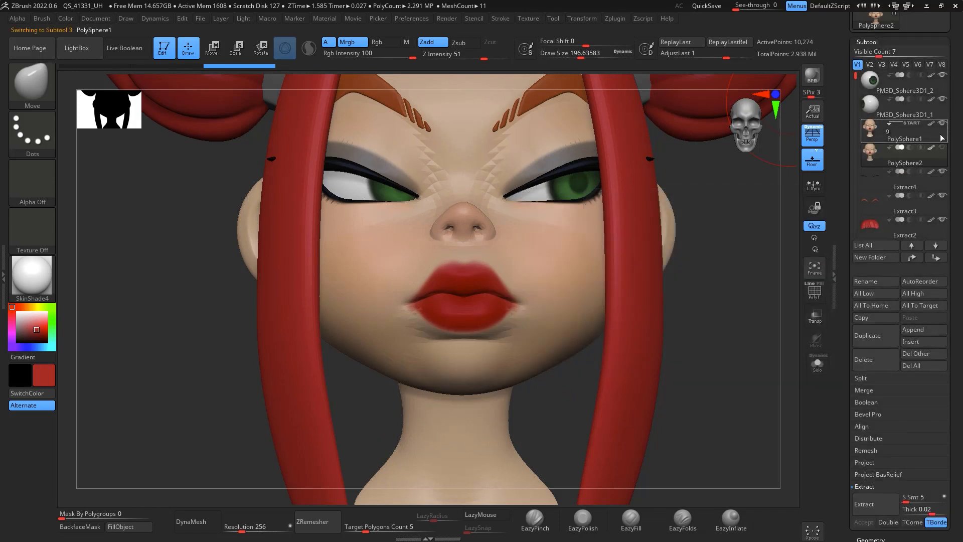
click(943, 158)
click(943, 124)
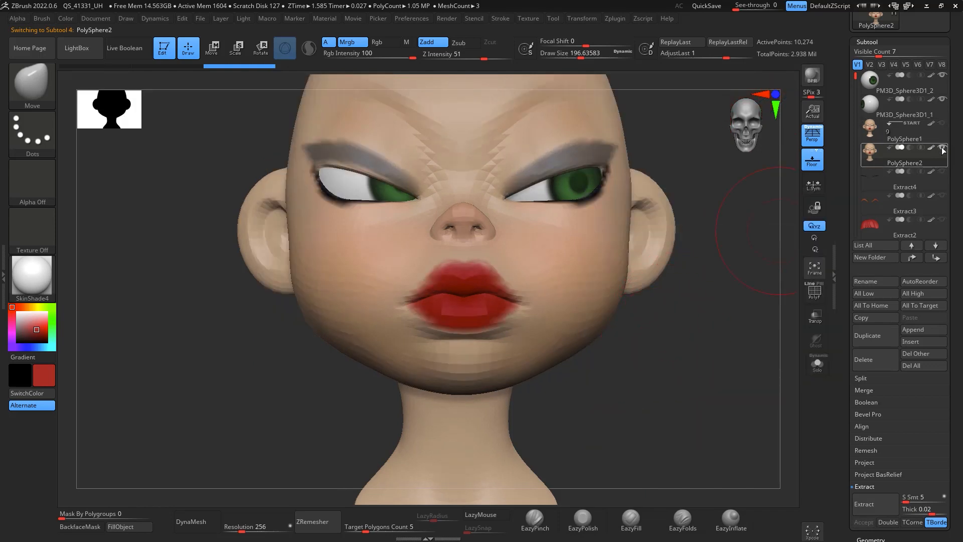
mouse_move(936, 189)
click(944, 173)
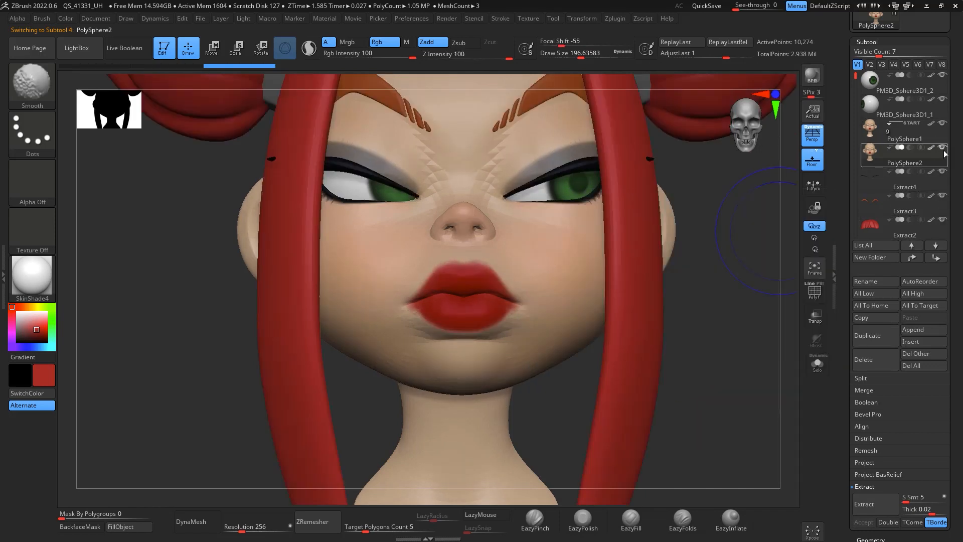
click(943, 125)
click(944, 125)
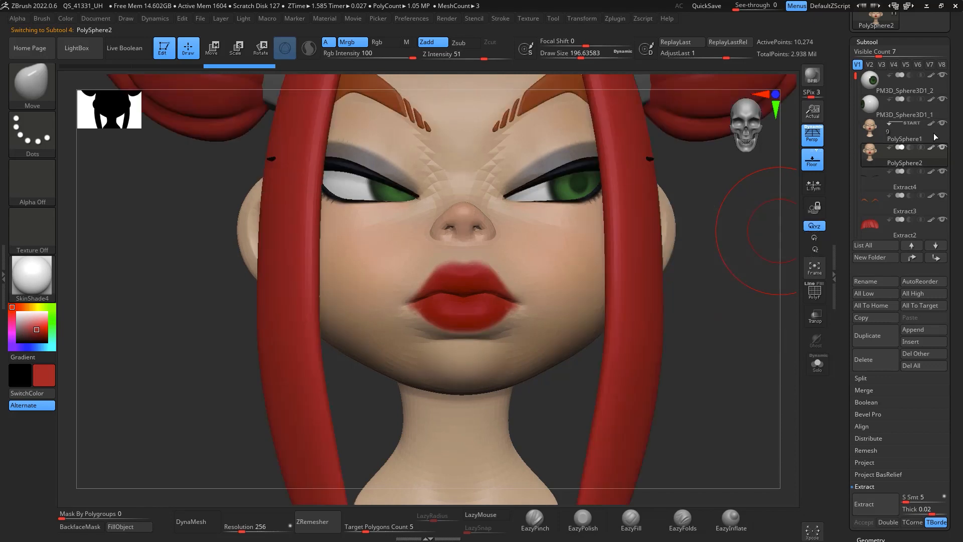
click(904, 126)
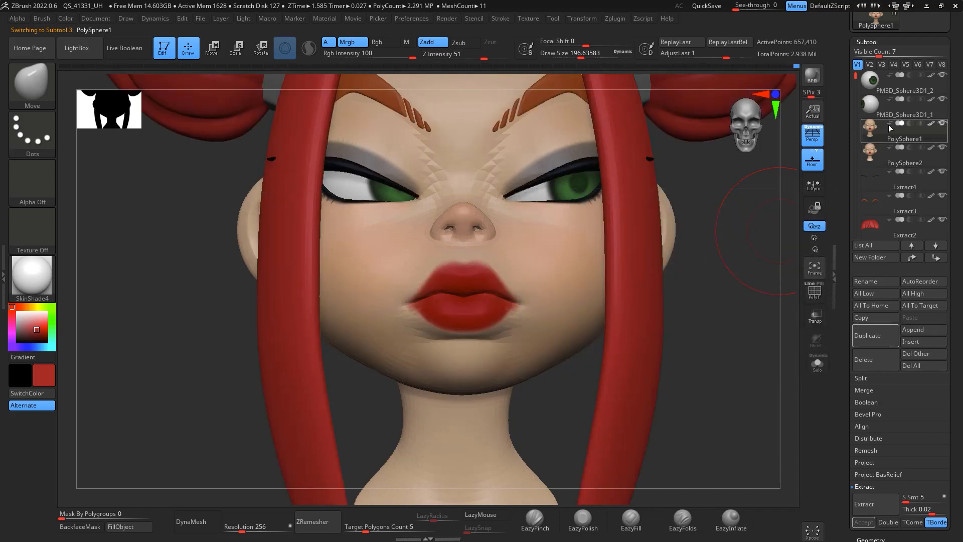
click(903, 150)
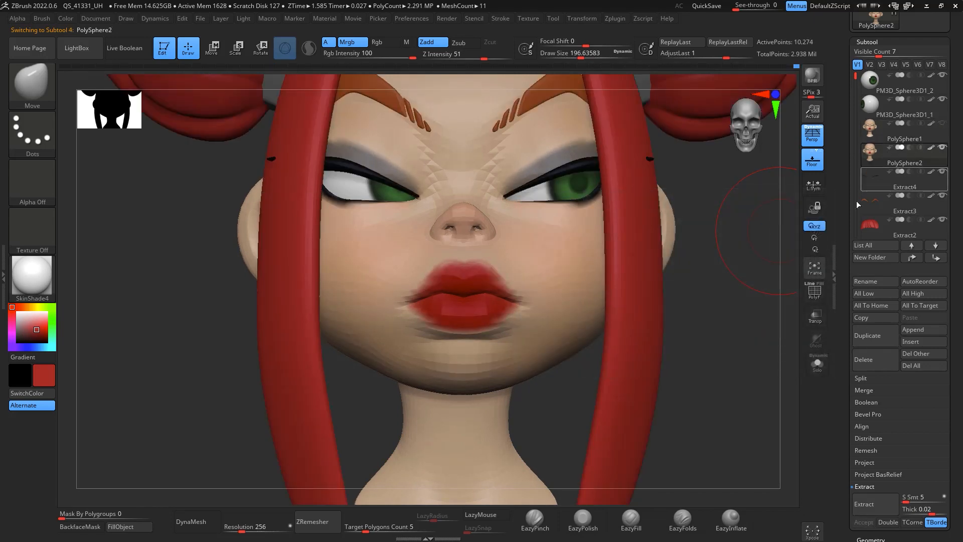
click(944, 123)
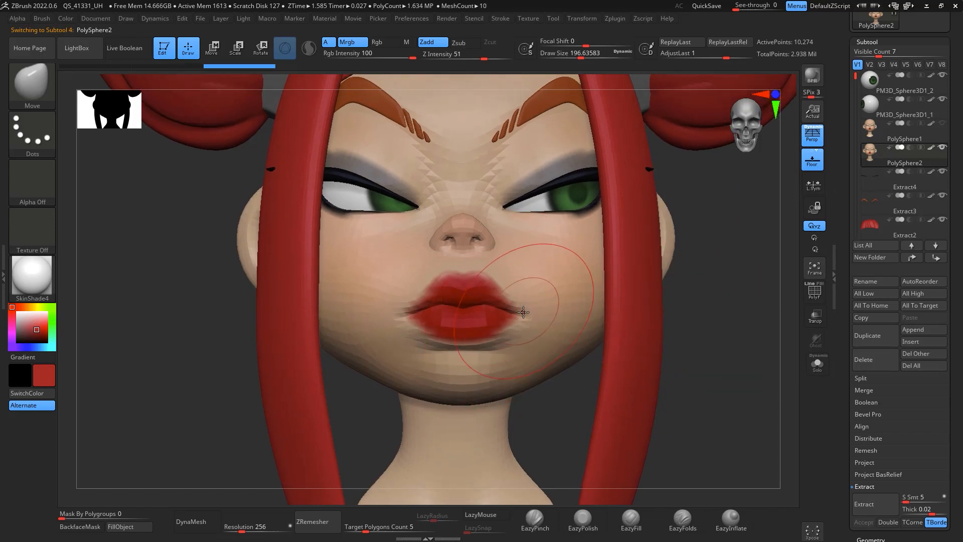
Step: Sculpt puckered, twisted pouting lips on the duplicated head with the Move brush
key(space)
mouse_move(521, 315)
mouse_down()
mouse_move(516, 288)
mouse_move(500, 302)
mouse_up()
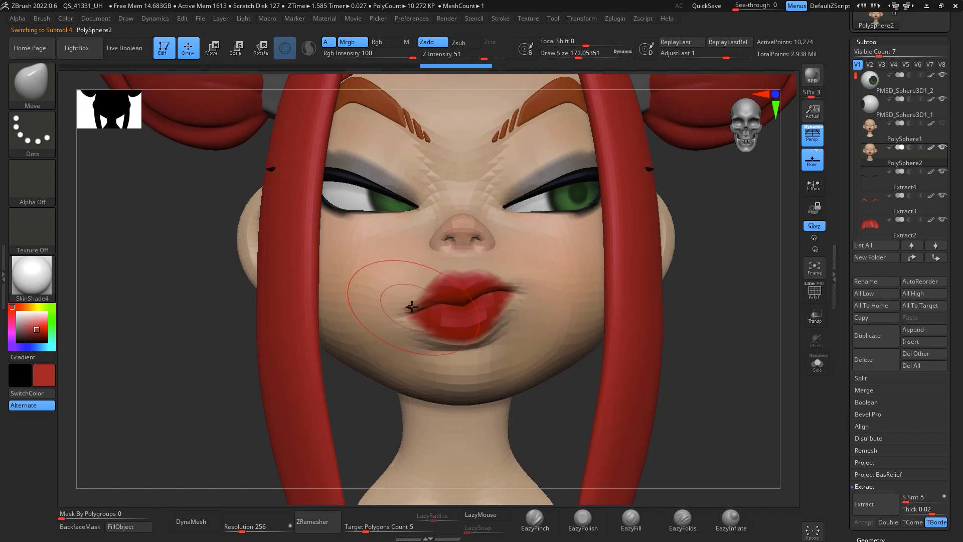
drag(412, 306, 411, 313)
drag(430, 280, 424, 276)
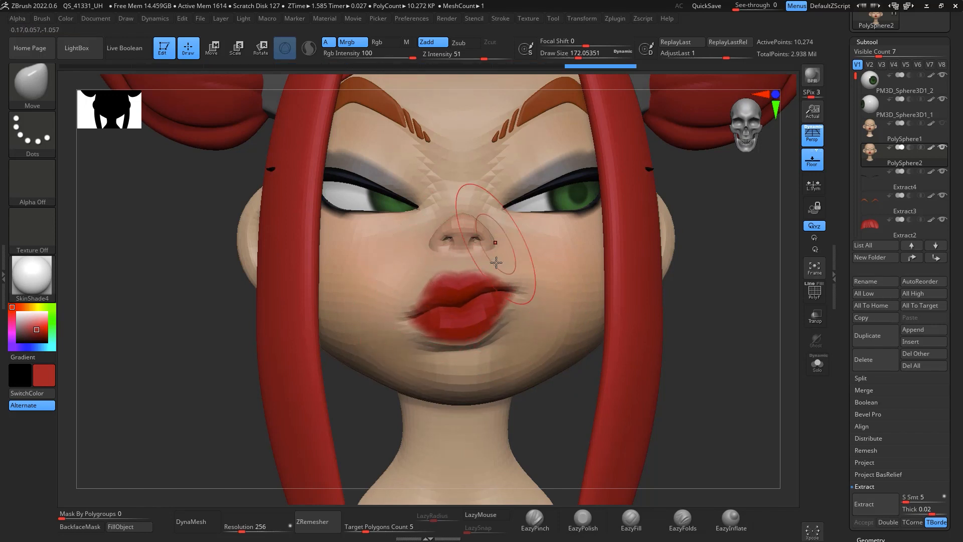
mouse_move(496, 263)
mouse_down()
mouse_move(507, 298)
mouse_move(471, 337)
mouse_move(502, 318)
mouse_up()
key(space)
drag(514, 288, 518, 286)
drag(416, 316, 407, 318)
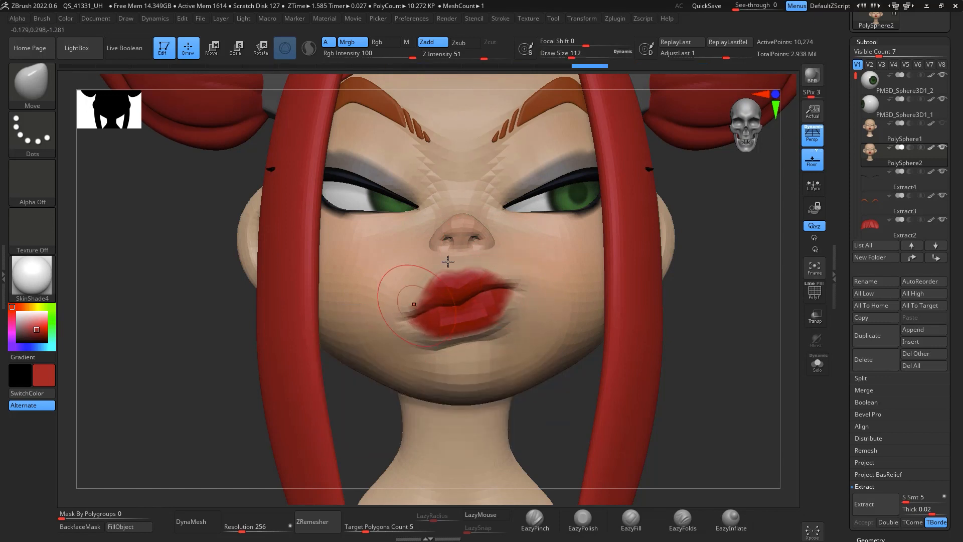
drag(515, 291, 494, 270)
key(space)
mouse_move(506, 277)
mouse_down()
mouse_move(515, 276)
mouse_move(472, 267)
mouse_up()
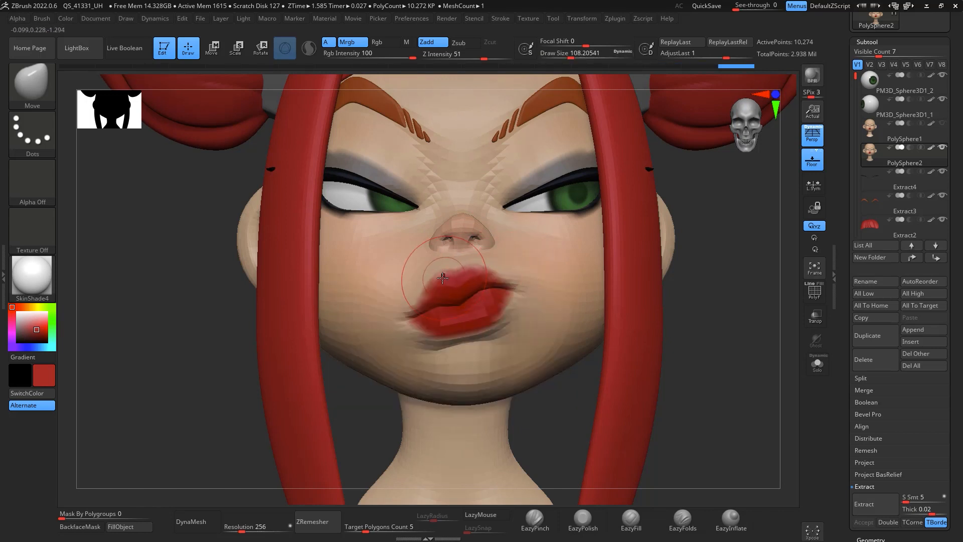
mouse_move(495, 301)
mouse_down()
mouse_move(443, 304)
mouse_move(433, 325)
mouse_up()
key(space)
drag(510, 364, 520, 364)
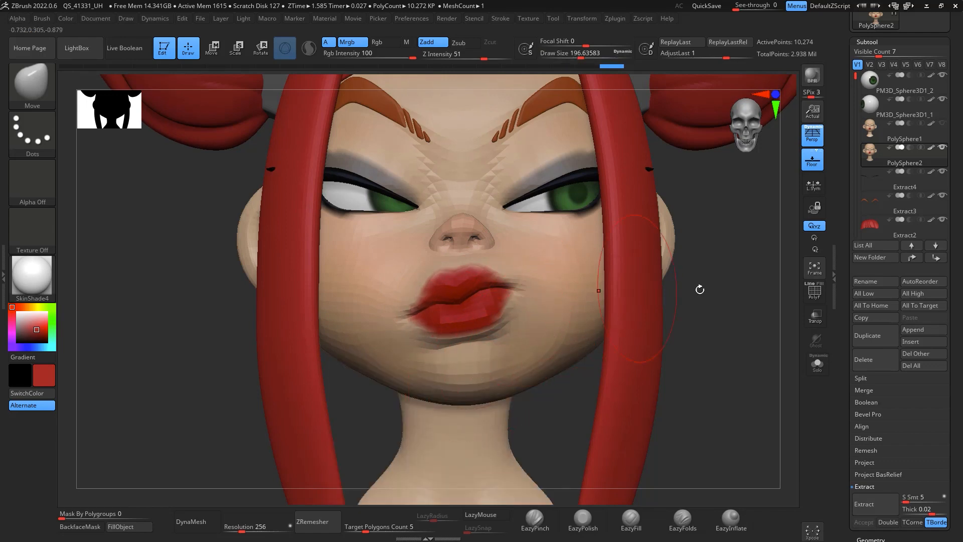
Step: Raise the duplicated head back to subdivision level 4 and frame the model
drag(699, 286, 605, 302)
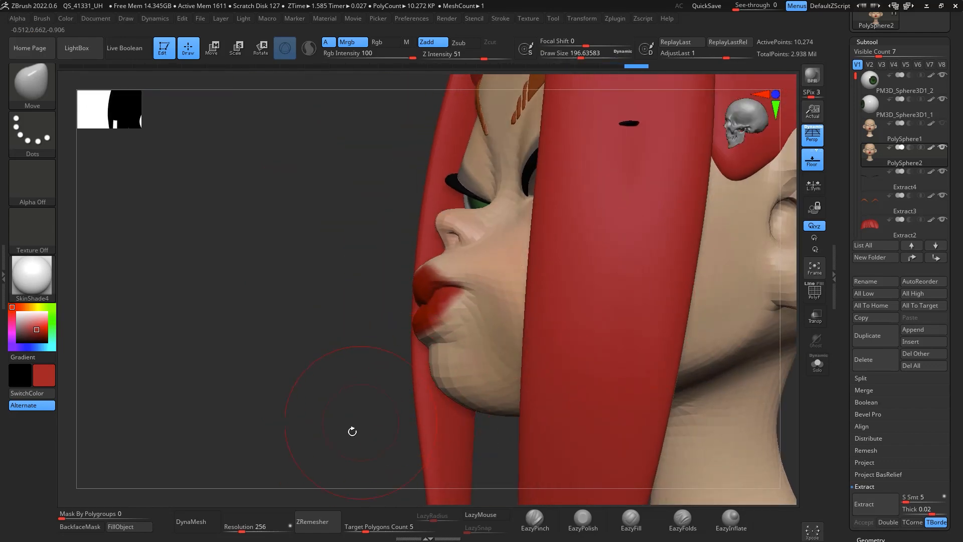
drag(352, 432, 732, 394)
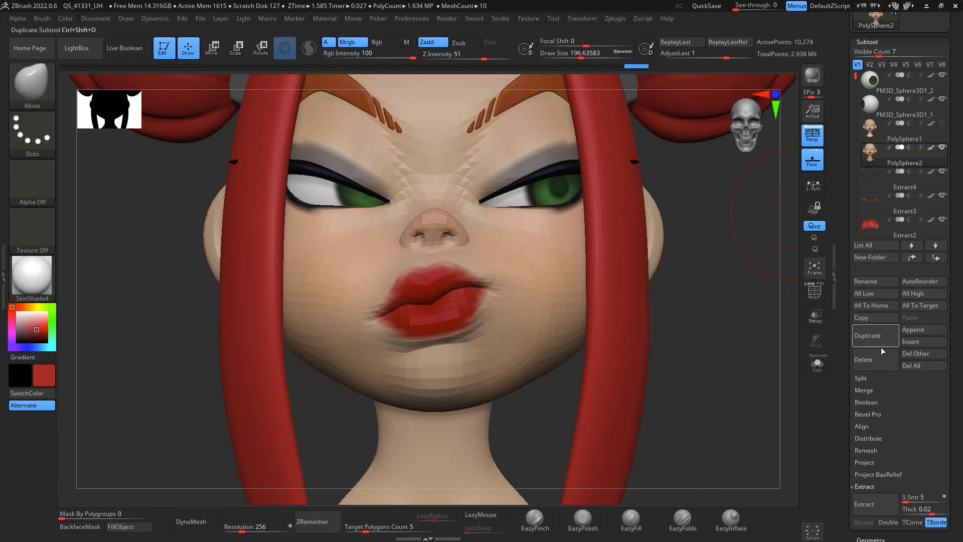
click(871, 539)
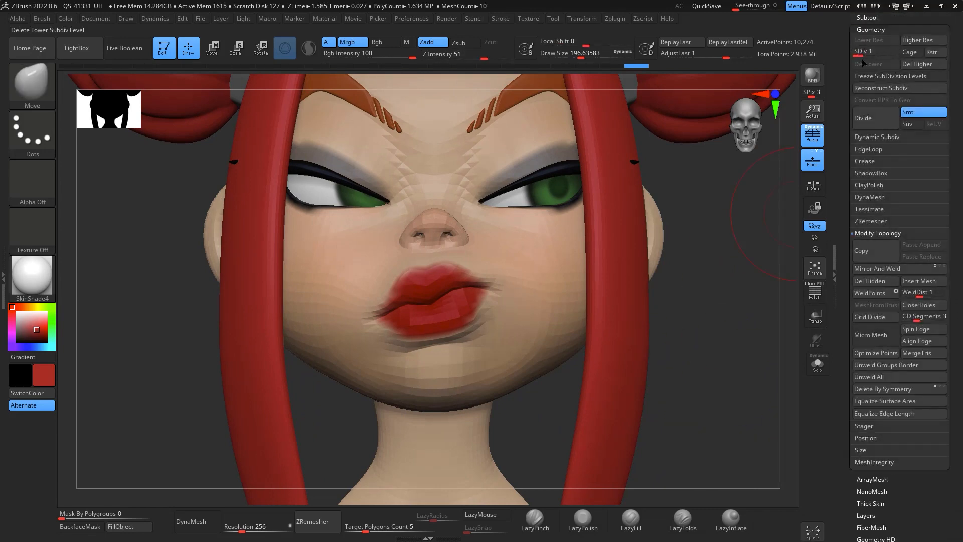
drag(864, 59, 896, 56)
key(f)
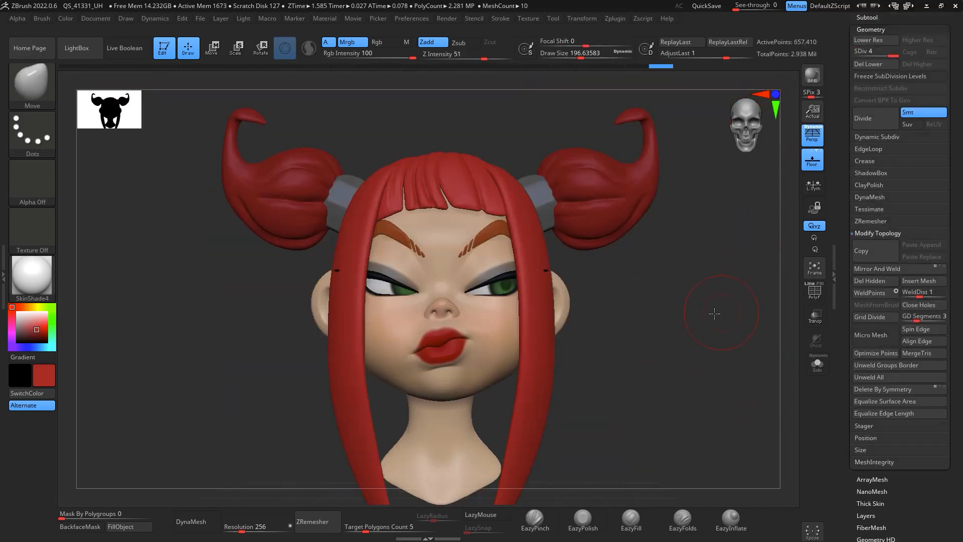
Step: Switch to the EazyInflate brush and orbit around the head to review the pouting expression
mouse_move(715, 314)
mouse_down()
mouse_move(712, 303)
mouse_move(736, 311)
mouse_move(721, 301)
mouse_move(734, 367)
mouse_move(504, 313)
mouse_move(502, 337)
mouse_up()
click(631, 519)
key(space)
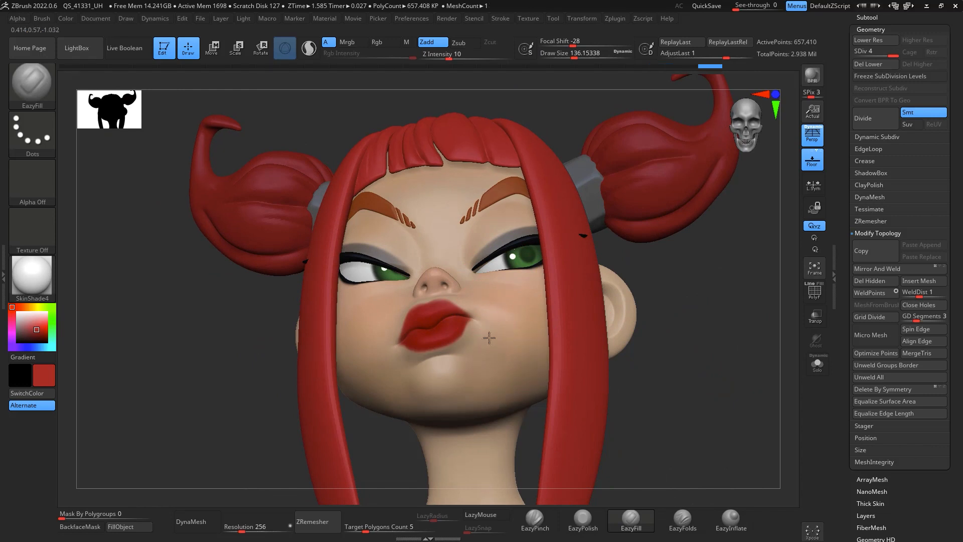
click(732, 519)
key(space)
drag(485, 337, 495, 339)
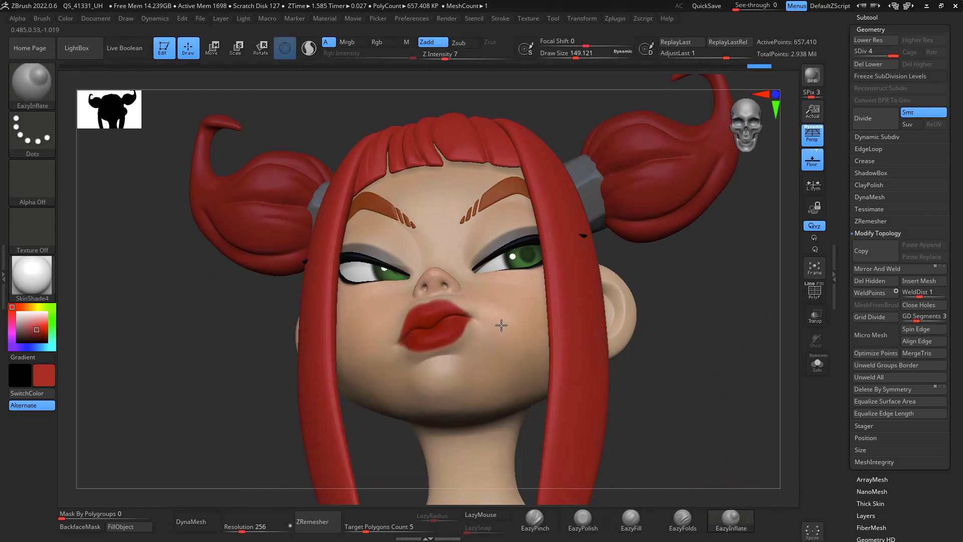
key(shift)
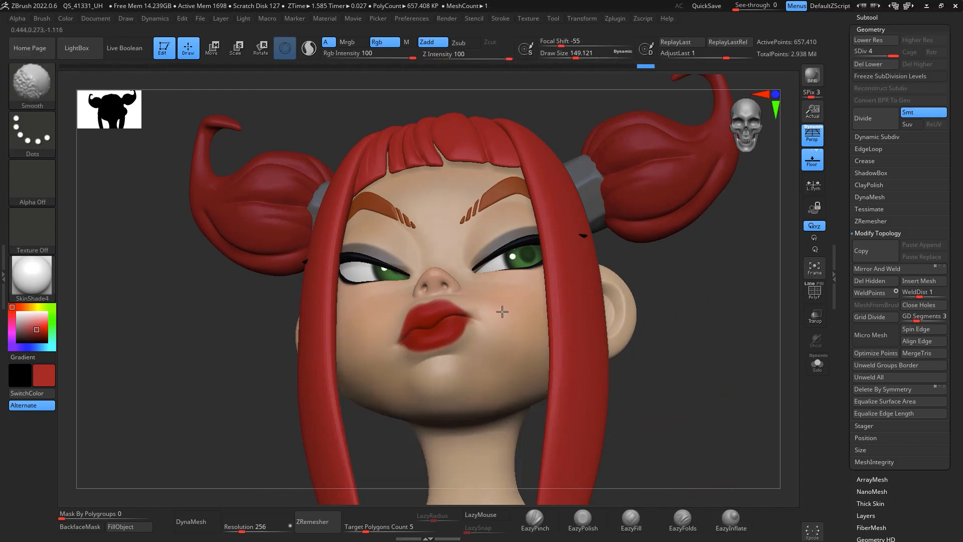
shift+drag(670, 368, 697, 314)
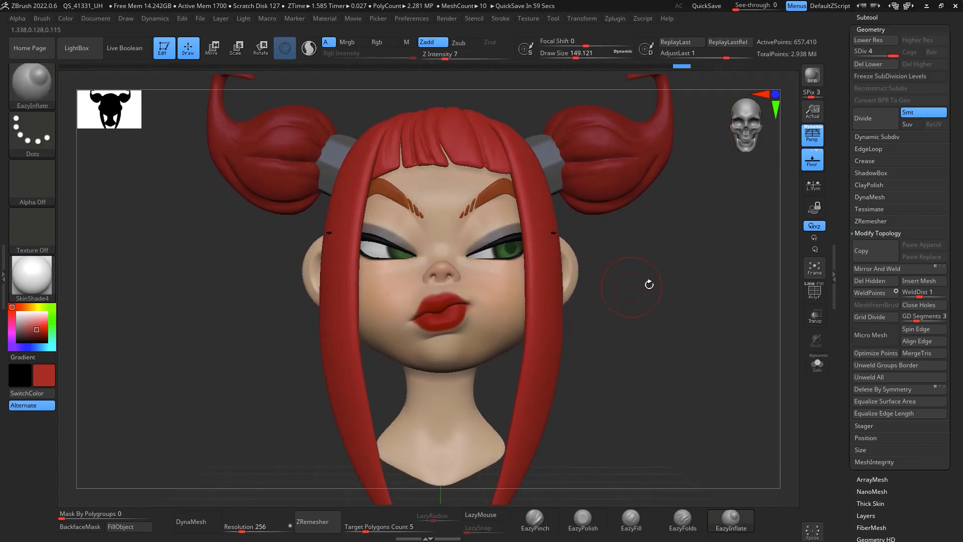
mouse_move(701, 324)
mouse_down()
mouse_move(663, 331)
mouse_move(696, 326)
mouse_up()
alt+drag(688, 277, 673, 361)
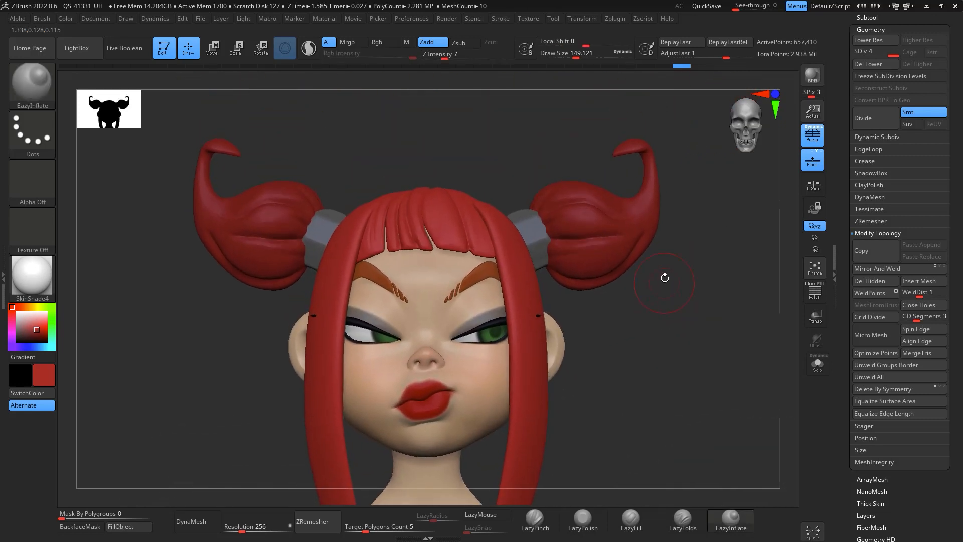
alt+drag(713, 319, 663, 360)
alt+drag(760, 238, 756, 193)
Step: Select the horned-bun hair subtool and append a new Sphere3D subtool to the model
click(874, 17)
scroll(867, 114, down, 5)
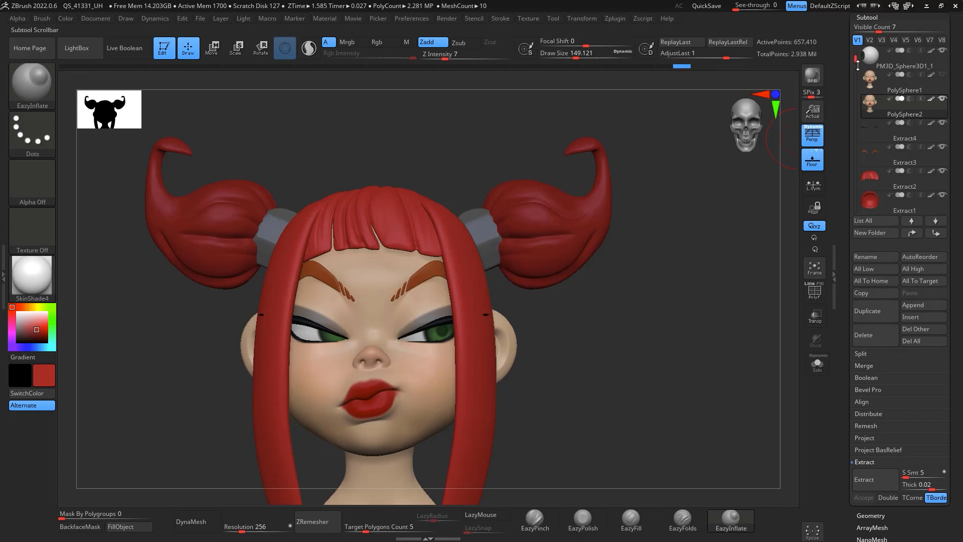
click(882, 187)
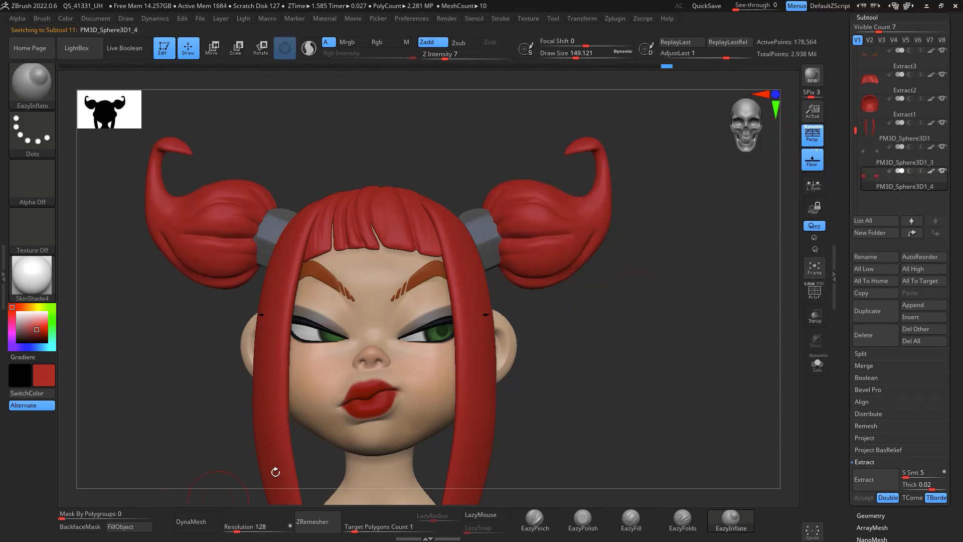
drag(697, 312, 724, 239)
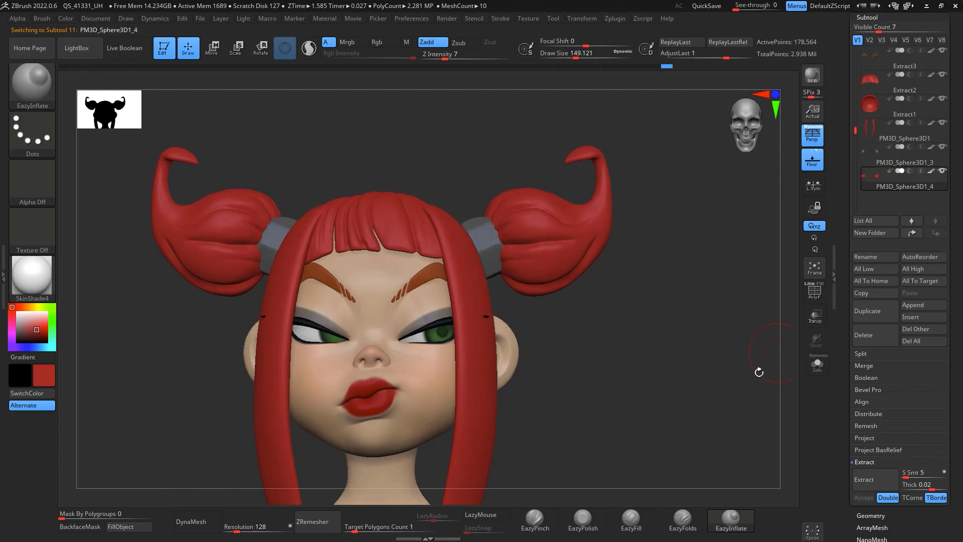
drag(759, 373, 723, 400)
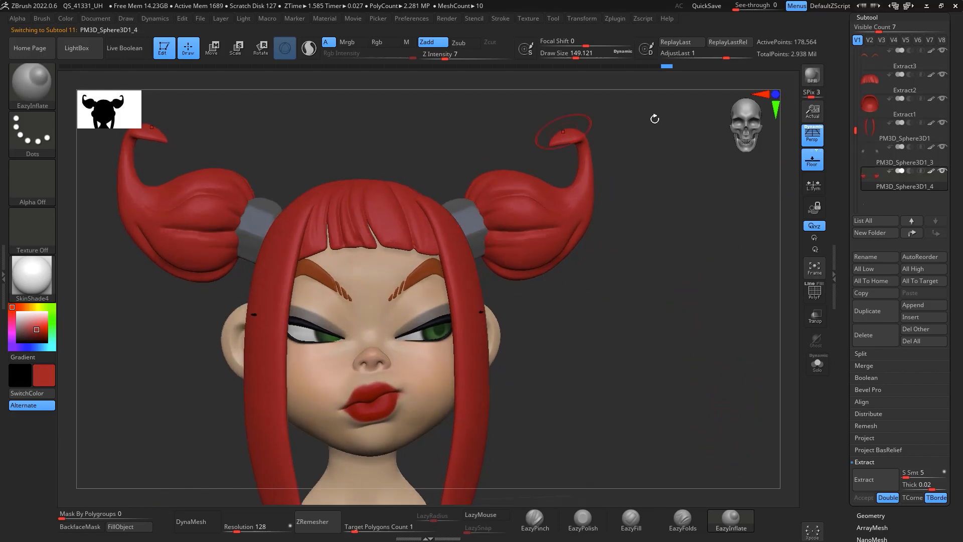
click(916, 306)
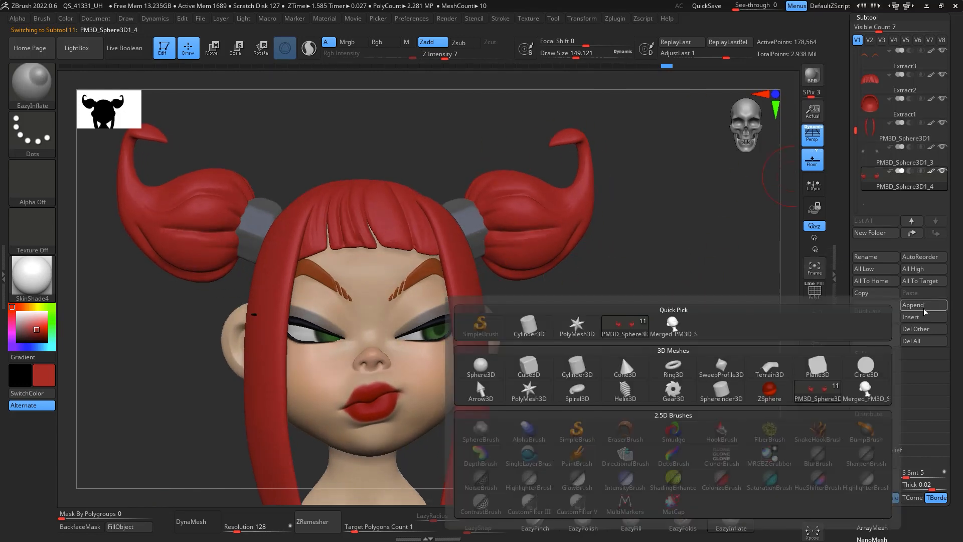
click(480, 368)
click(894, 202)
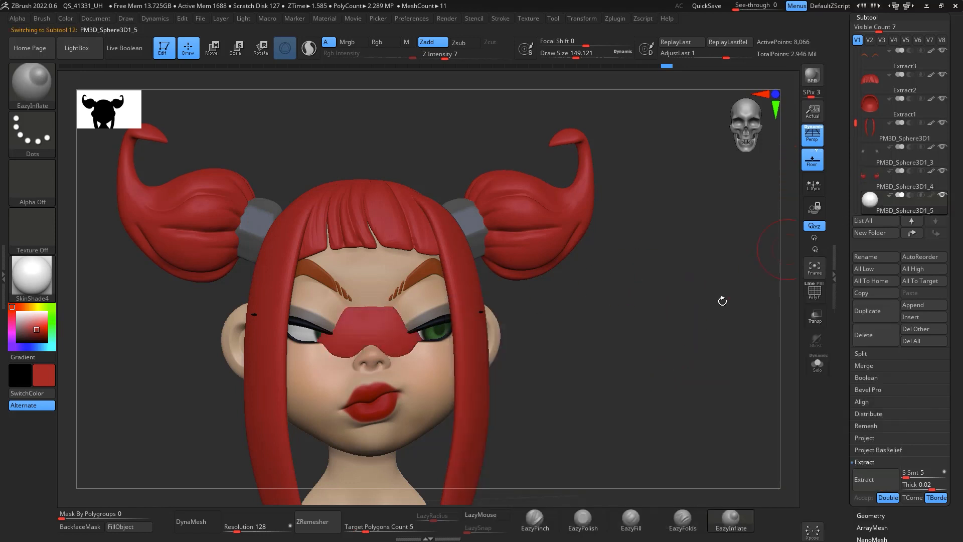
Step: Move the new sphere with the Transpose gizmo up onto the top of the right hair bun
drag(722, 301, 694, 349)
key(w)
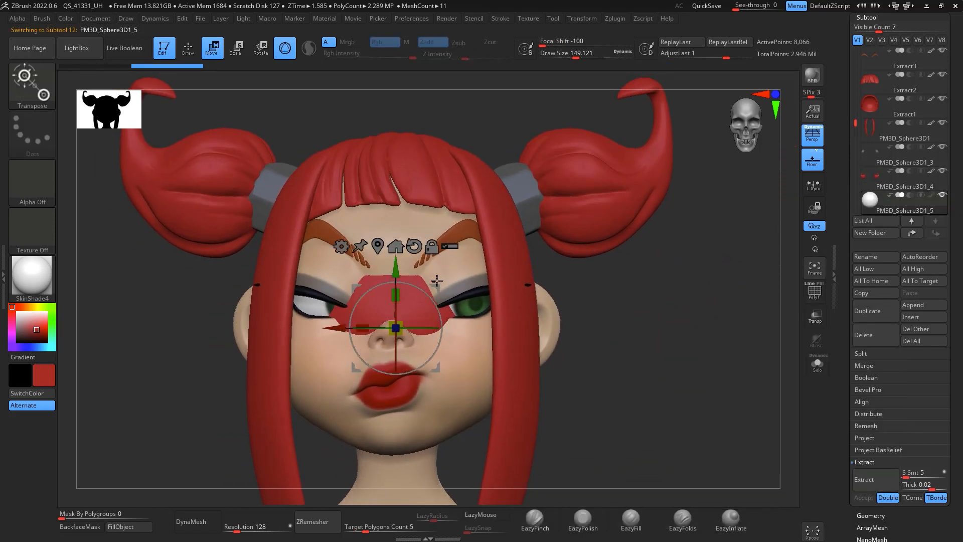
drag(436, 283, 548, 106)
drag(516, 153, 496, 185)
drag(509, 117, 512, 83)
alt+drag(709, 297, 680, 388)
drag(528, 203, 560, 159)
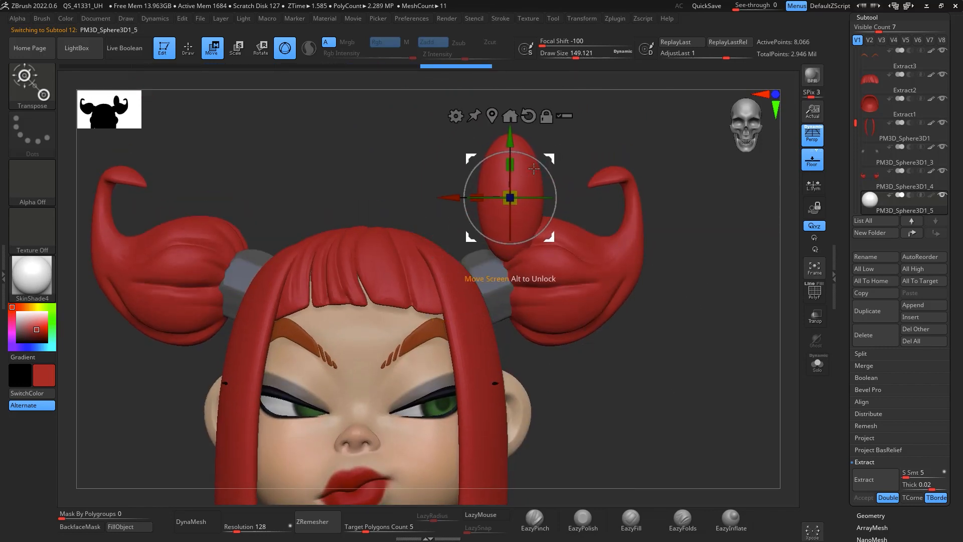
alt+drag(507, 139, 507, 196)
drag(673, 344, 782, 412)
key(q)
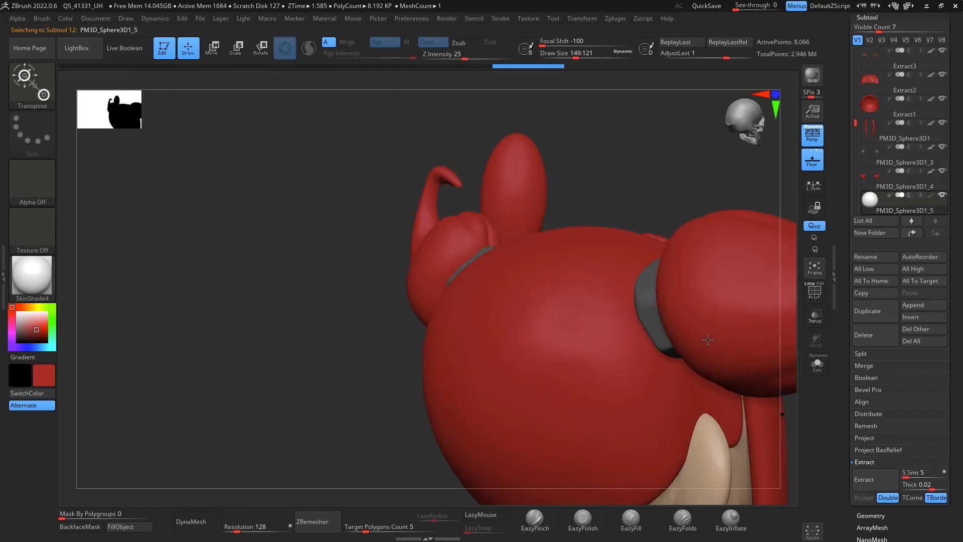
drag(655, 184, 636, 212)
key(w)
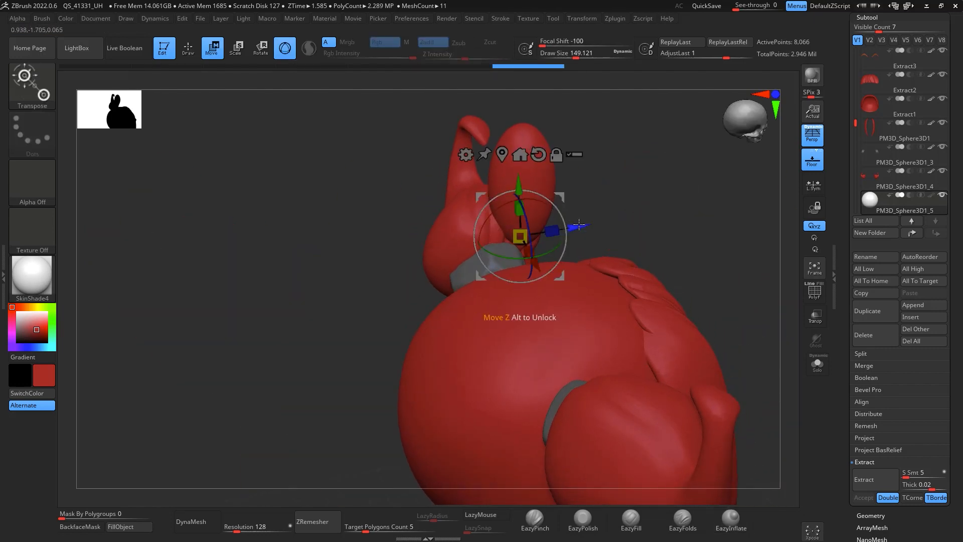
drag(578, 227, 547, 232)
mouse_move(580, 199)
mouse_down()
mouse_move(591, 176)
mouse_move(681, 223)
mouse_move(594, 169)
mouse_move(584, 195)
mouse_up()
Step: Pull the new sphere into a rough curved shape on the bun with the Move brush
key(b)
key(m)
key(v)
key(space)
drag(522, 186, 493, 191)
drag(474, 157, 458, 161)
mouse_move(503, 83)
mouse_down()
mouse_move(689, 258)
mouse_move(552, 204)
mouse_up()
mouse_move(464, 157)
mouse_down()
mouse_move(547, 194)
mouse_move(559, 212)
mouse_up()
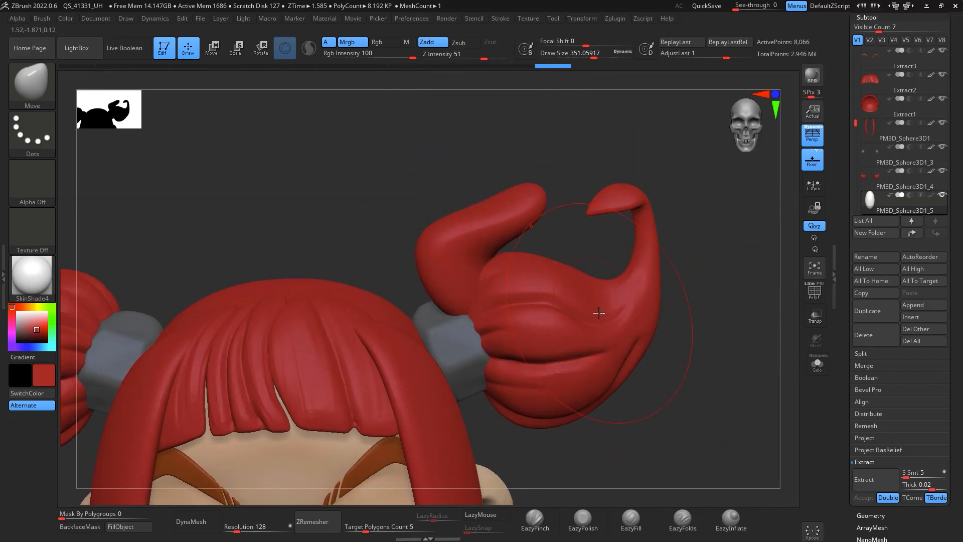
Step: Draw the sphere out into a curling horn shape with the SnakeHook brush
key(b)
key(s)
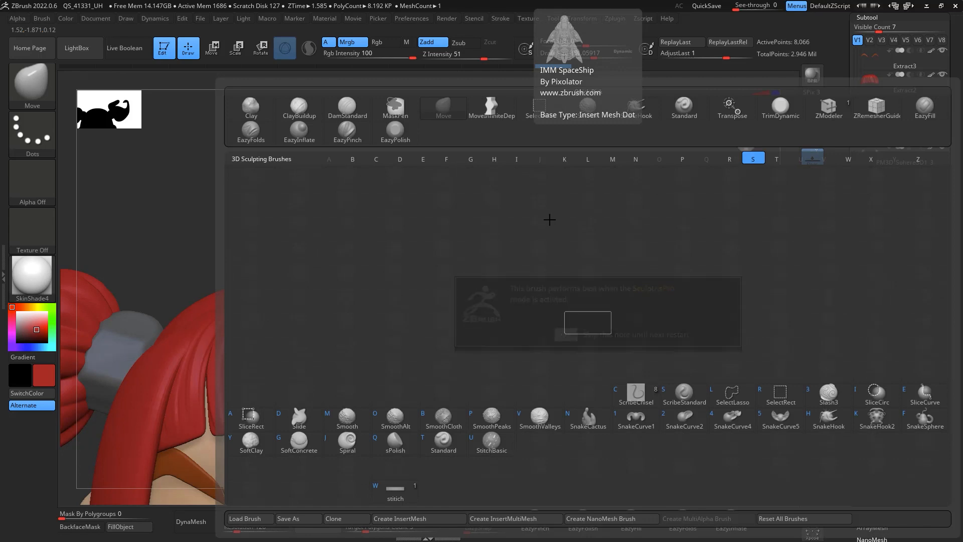
key(h)
drag(542, 195, 559, 213)
drag(499, 212, 512, 190)
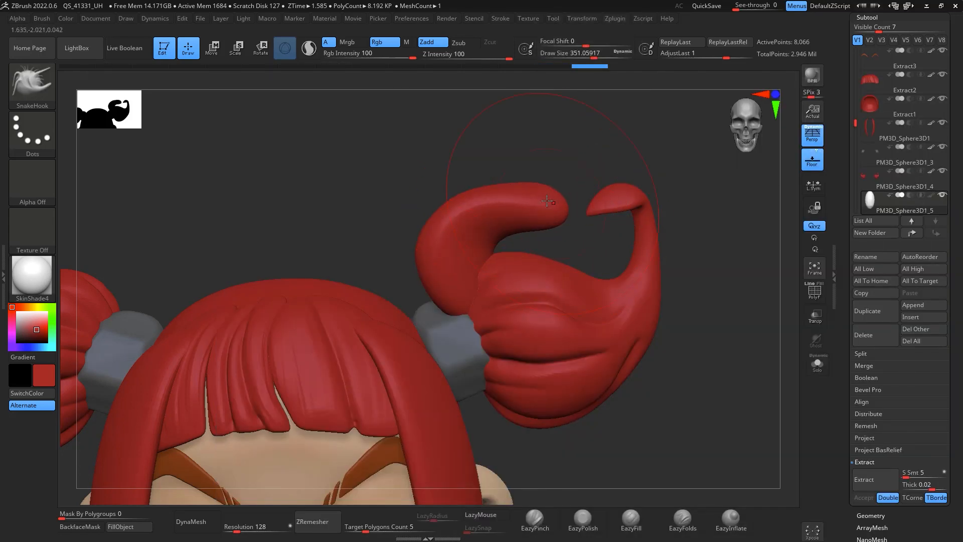
drag(454, 213, 445, 202)
drag(435, 255, 447, 250)
drag(736, 268, 520, 270)
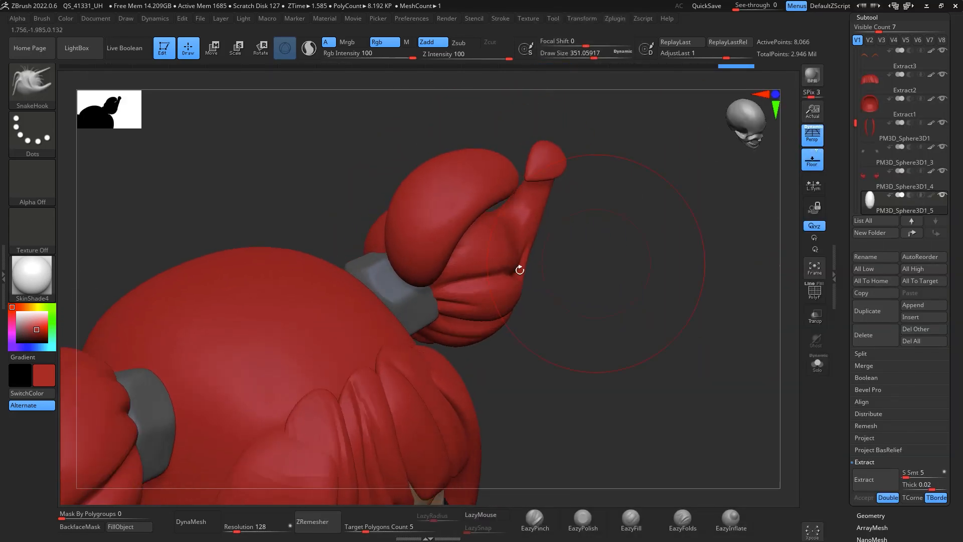
drag(452, 238, 470, 249)
drag(415, 219, 400, 215)
drag(597, 318, 577, 245)
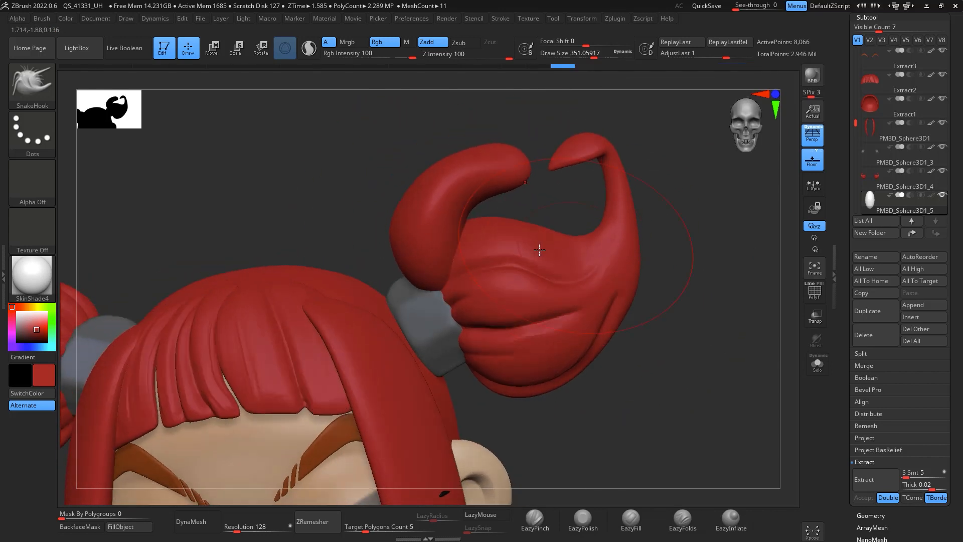
drag(407, 251, 423, 268)
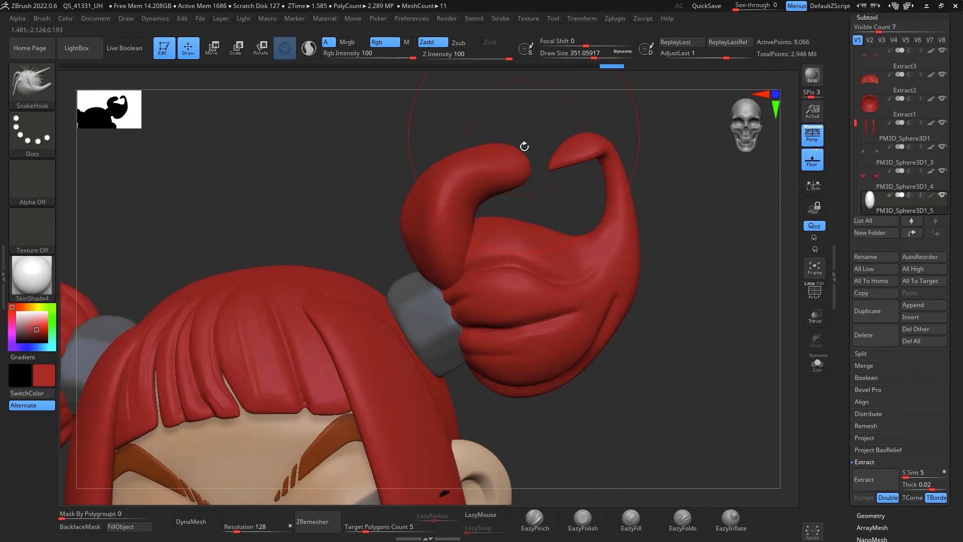
Step: Smooth the surface of the new curled horn
mouse_move(522, 174)
mouse_down()
mouse_move(535, 155)
mouse_move(733, 198)
mouse_move(699, 247)
mouse_move(693, 241)
mouse_up()
key(space)
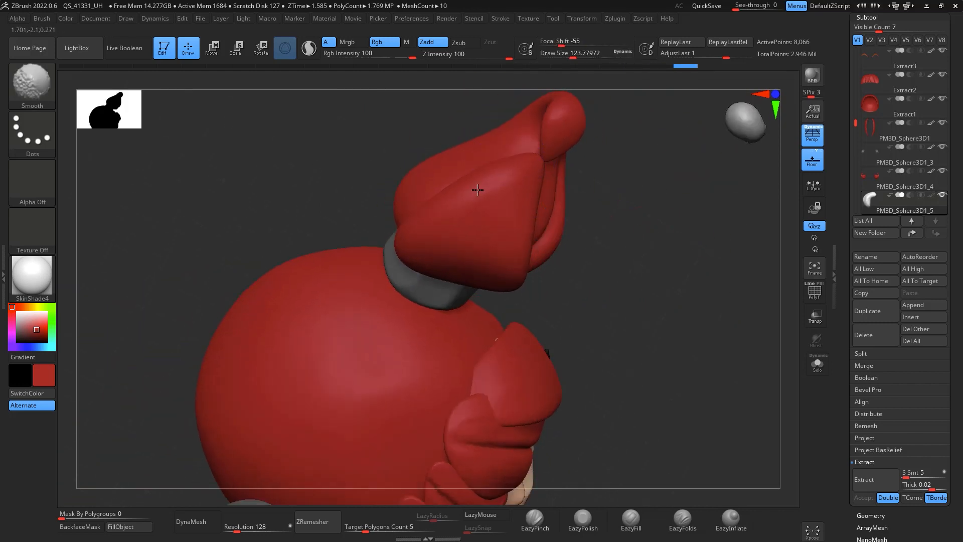
mouse_move(656, 345)
mouse_down()
mouse_move(710, 243)
mouse_move(741, 258)
mouse_move(734, 273)
mouse_up()
key(space)
drag(450, 167, 473, 161)
key(shift)
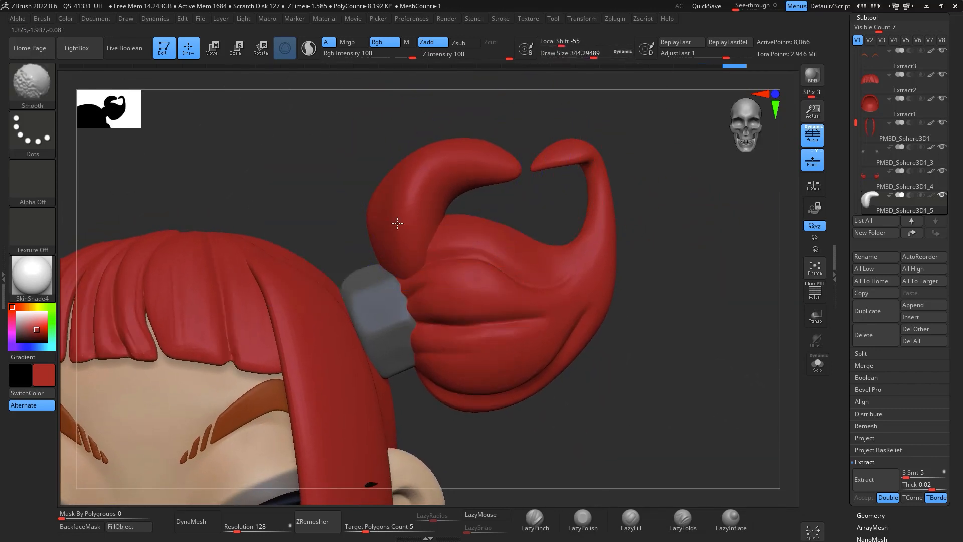
shift+drag(385, 274, 412, 269)
Step: Remesh the new horn with DynaMesh at resolution 128 and refine its curl with SnakeHook
key(r)
drag(653, 202, 678, 245)
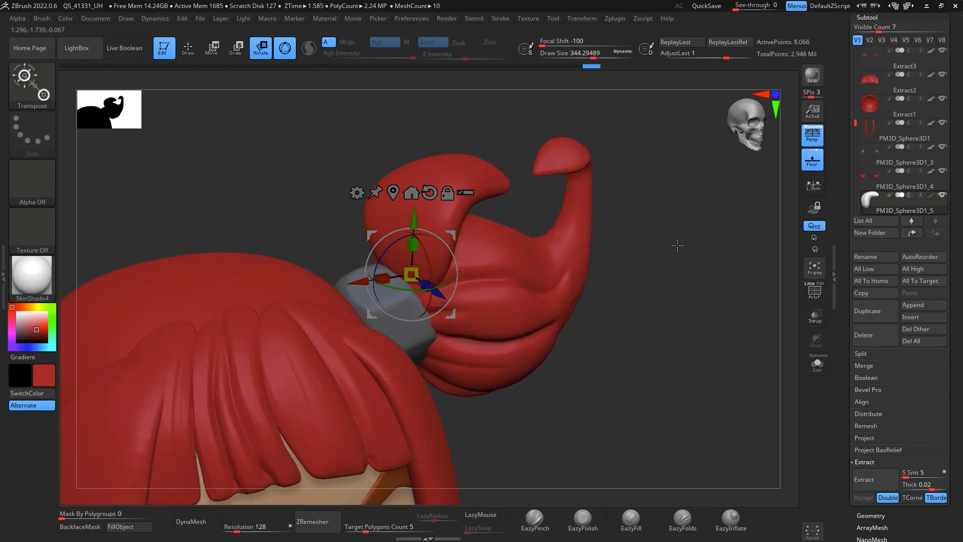
click(197, 522)
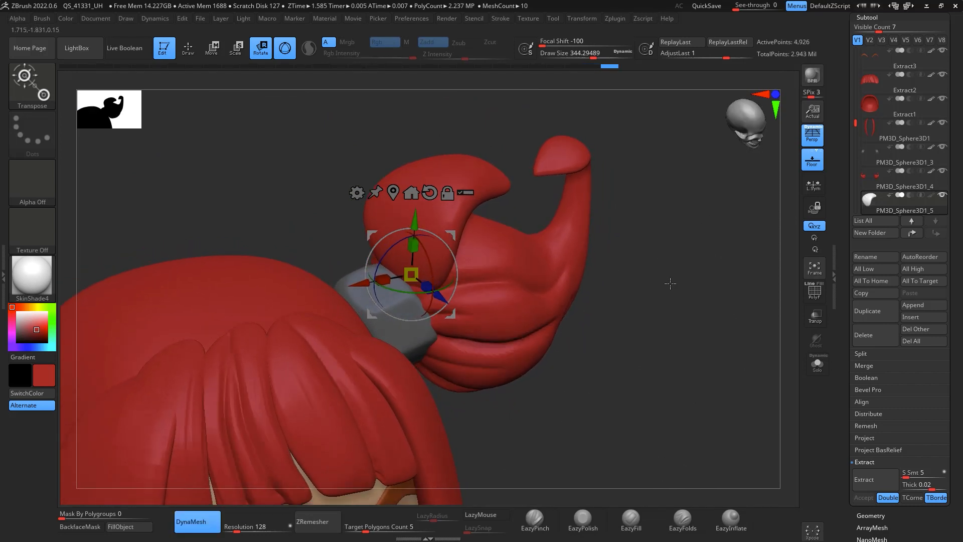
key(q)
drag(651, 286, 626, 273)
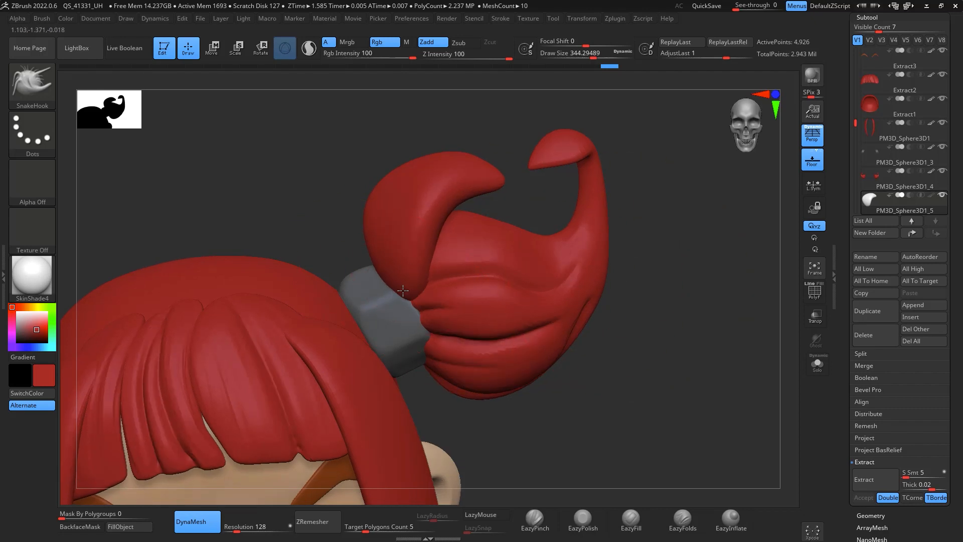
drag(403, 290, 382, 201)
drag(441, 197, 434, 193)
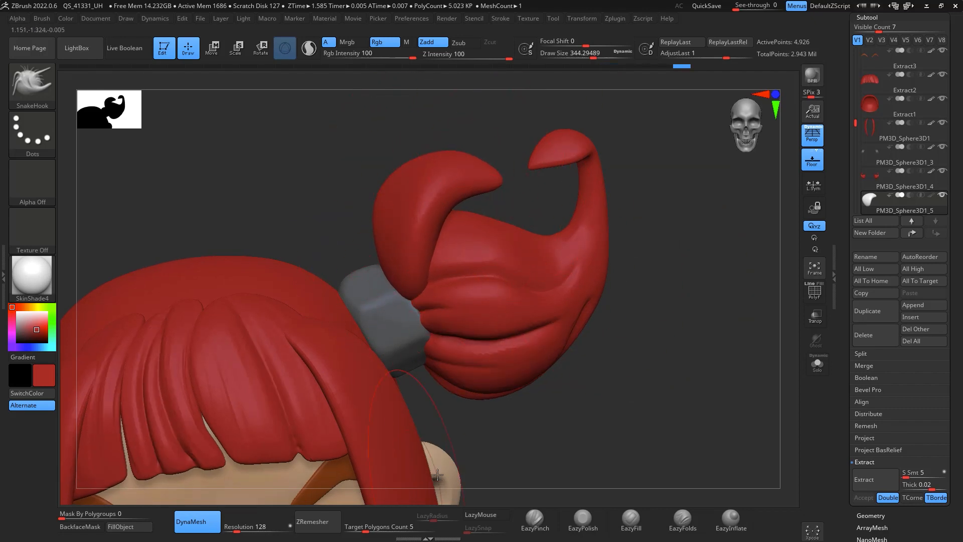
Step: Sharpen the horn's edges with the EazyPinch brush and polish its surface with EazyPolish
click(535, 518)
mouse_move(628, 361)
mouse_down()
mouse_move(684, 333)
mouse_move(571, 267)
mouse_up()
key(space)
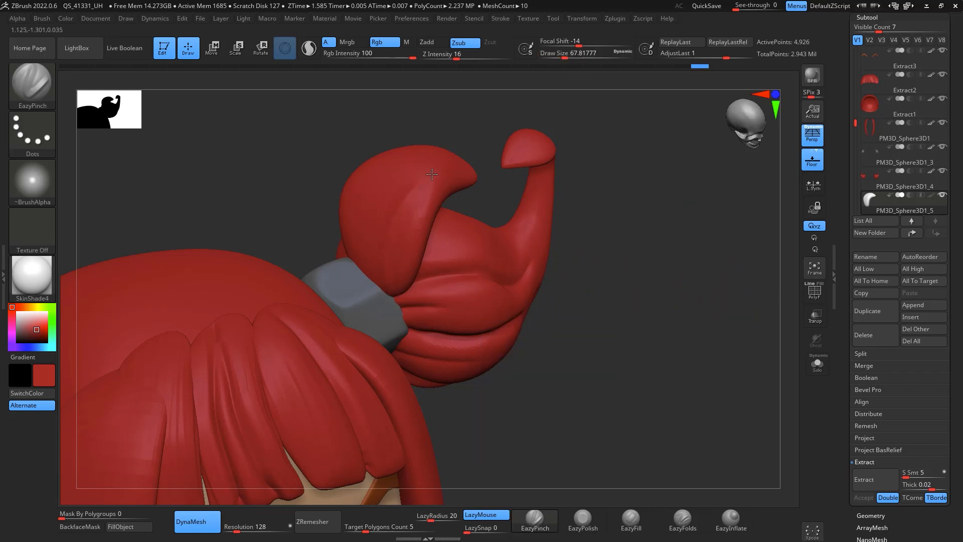
drag(497, 178, 625, 183)
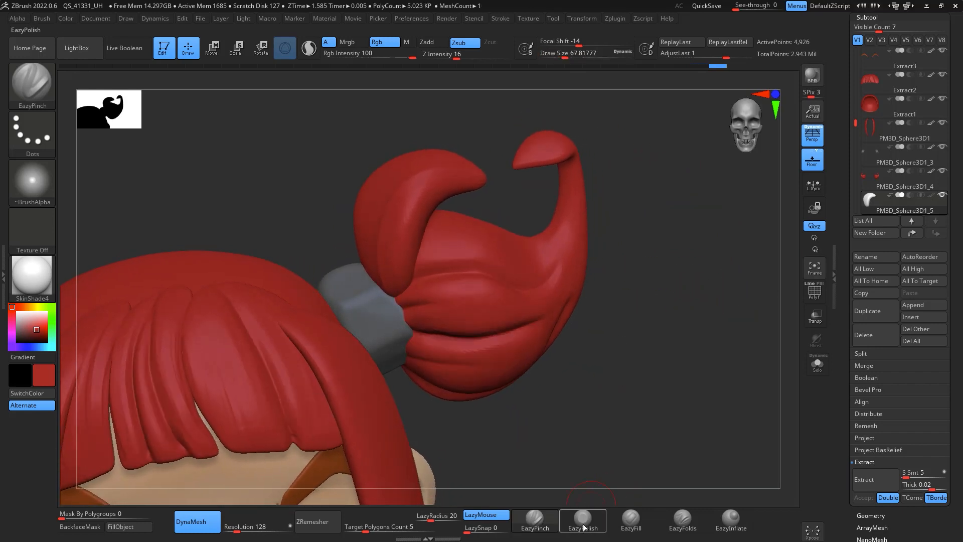
click(583, 518)
key(space)
drag(416, 220, 411, 225)
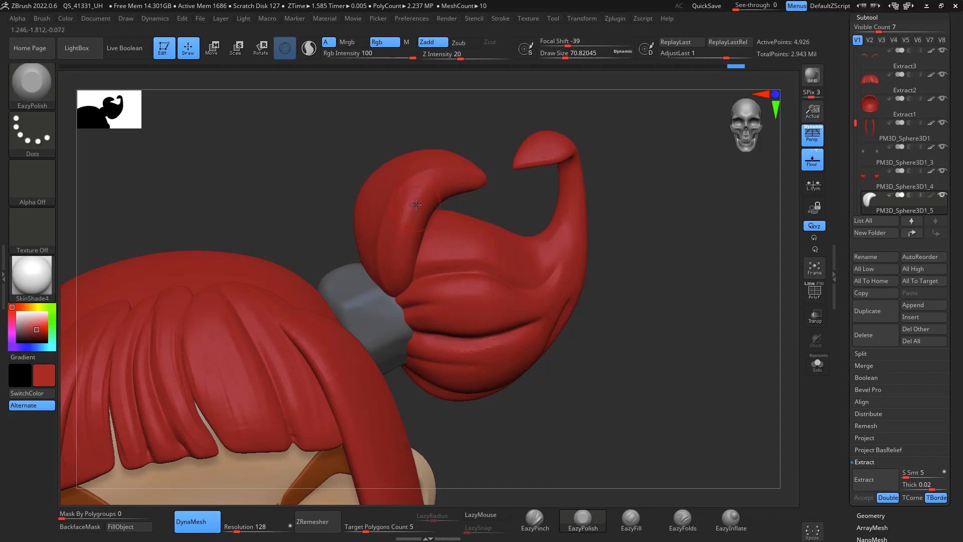
Step: Flatten the inner face of the curled horn with the TrimDynamic brush
key(b)
key(t)
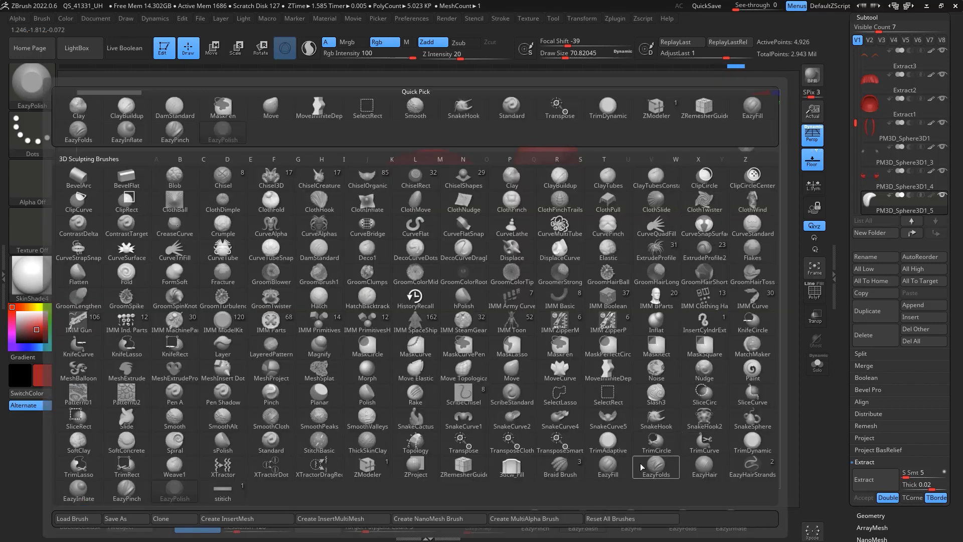
key(d)
key(space)
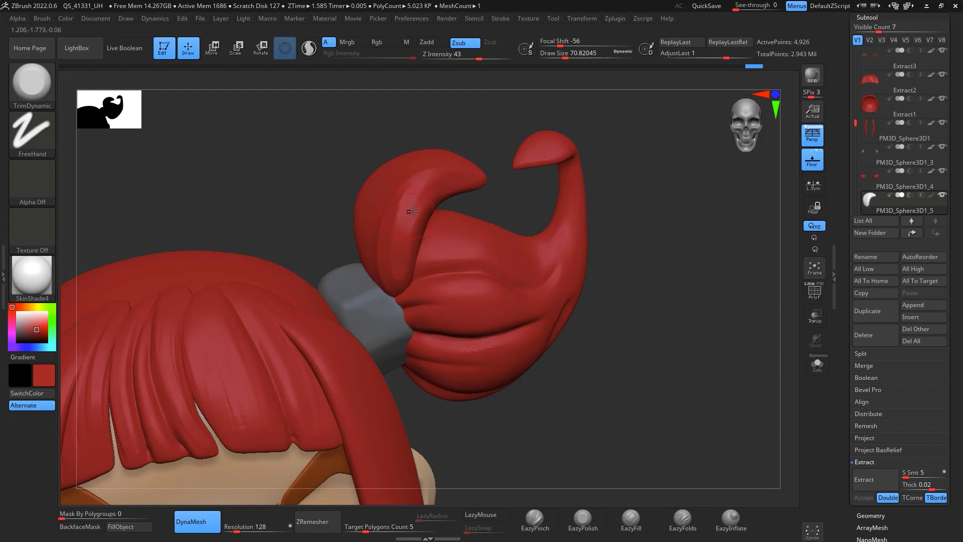
key(space)
mouse_move(413, 211)
mouse_down()
mouse_move(421, 212)
mouse_move(403, 231)
mouse_up()
drag(422, 185, 395, 235)
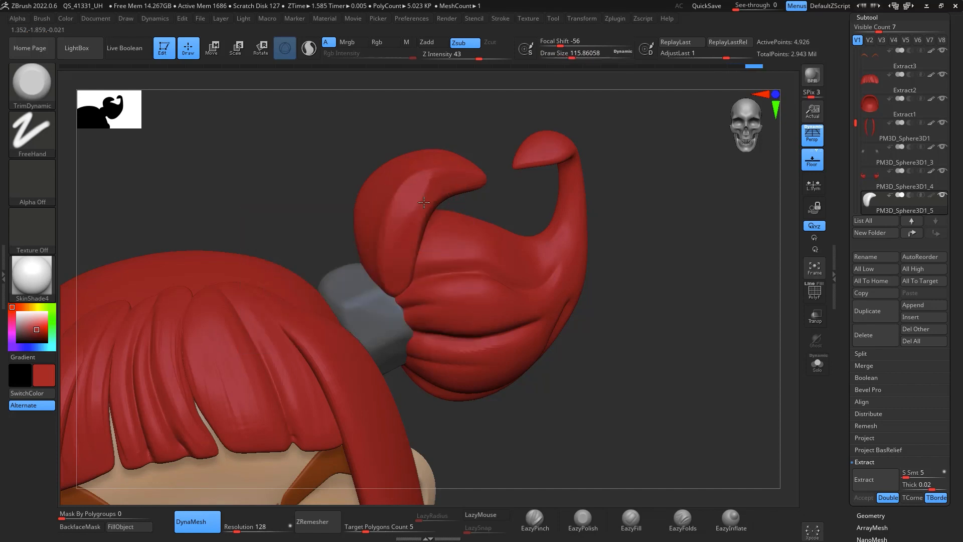
drag(424, 202, 409, 275)
mouse_move(675, 269)
mouse_down()
mouse_move(703, 234)
mouse_move(678, 232)
mouse_up()
drag(641, 184, 615, 182)
key(space)
drag(515, 191, 521, 191)
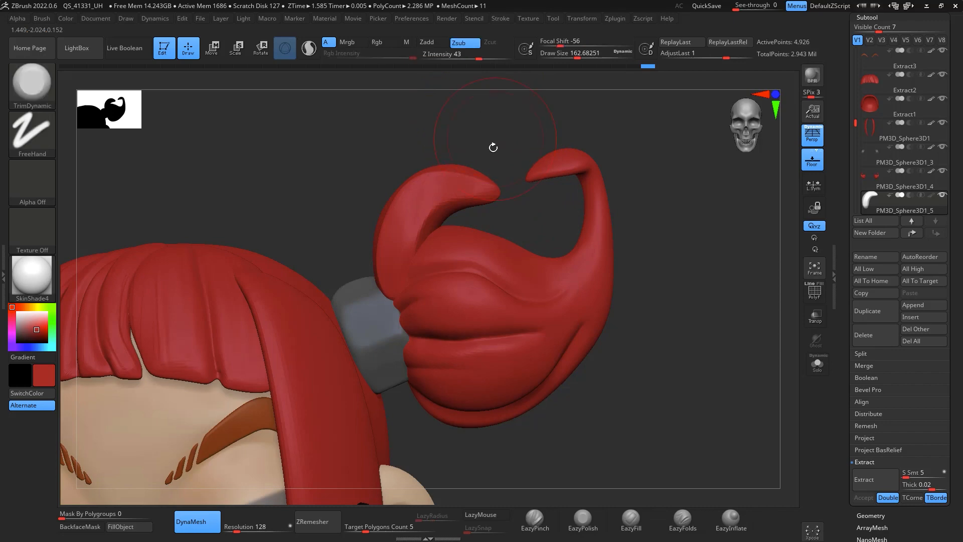
Step: Adjust the horn's curve with the Move brush and smooth the result
key(b)
key(m)
key(v)
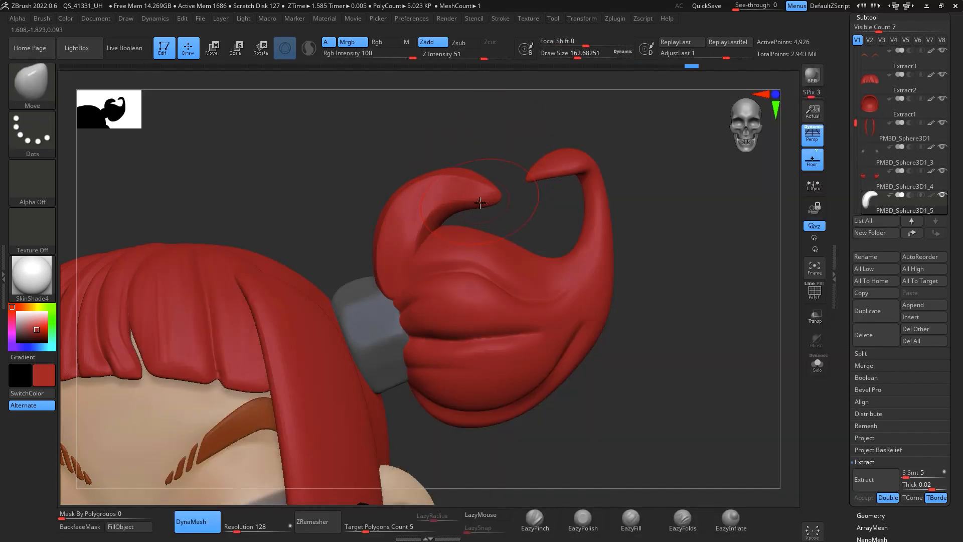
key(shift)
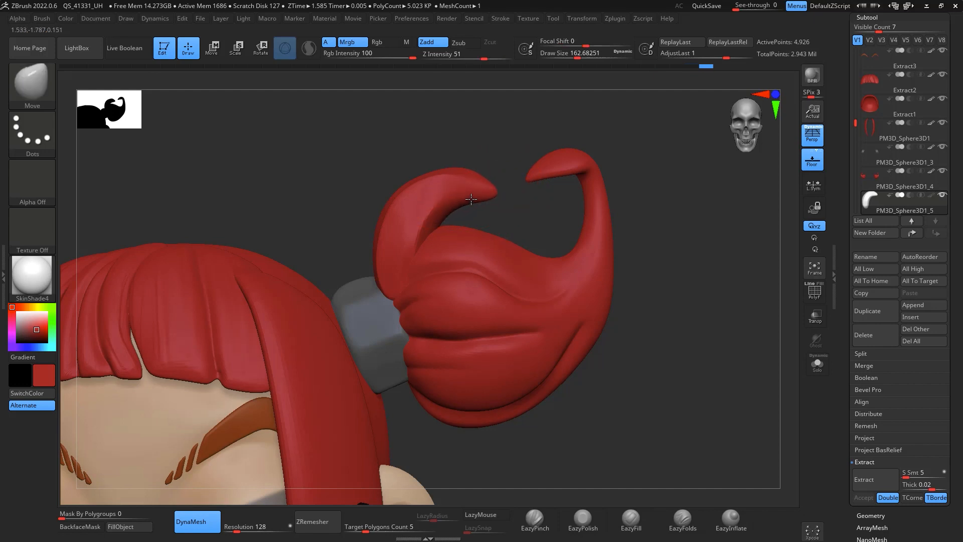
key(shift)
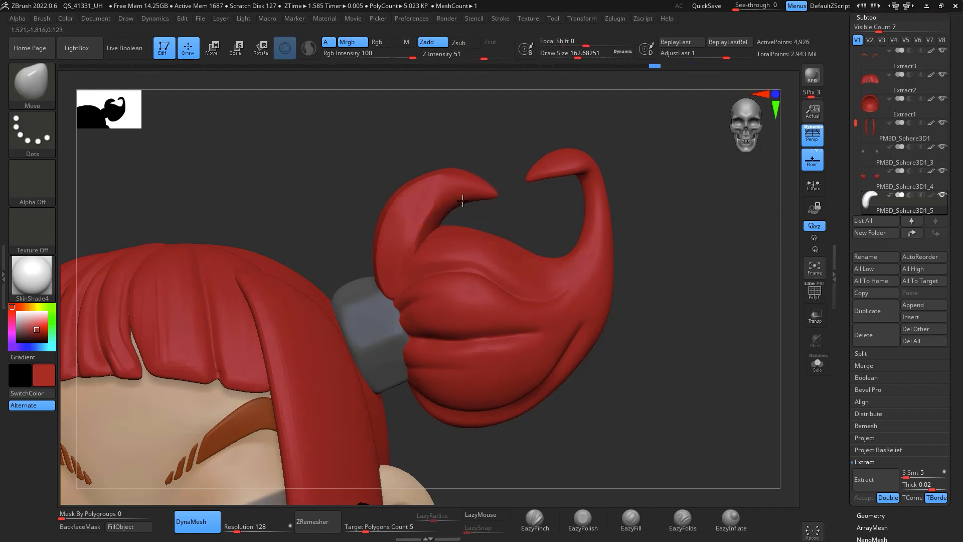
mouse_move(705, 288)
mouse_down()
mouse_move(727, 316)
mouse_move(738, 366)
mouse_up()
click(693, 252)
mouse_move(743, 267)
mouse_down()
mouse_move(761, 350)
mouse_move(723, 372)
mouse_up()
Step: Pinch the tip of the curled horn into a sharper point with the EazyPinch brush and smooth it
click(535, 519)
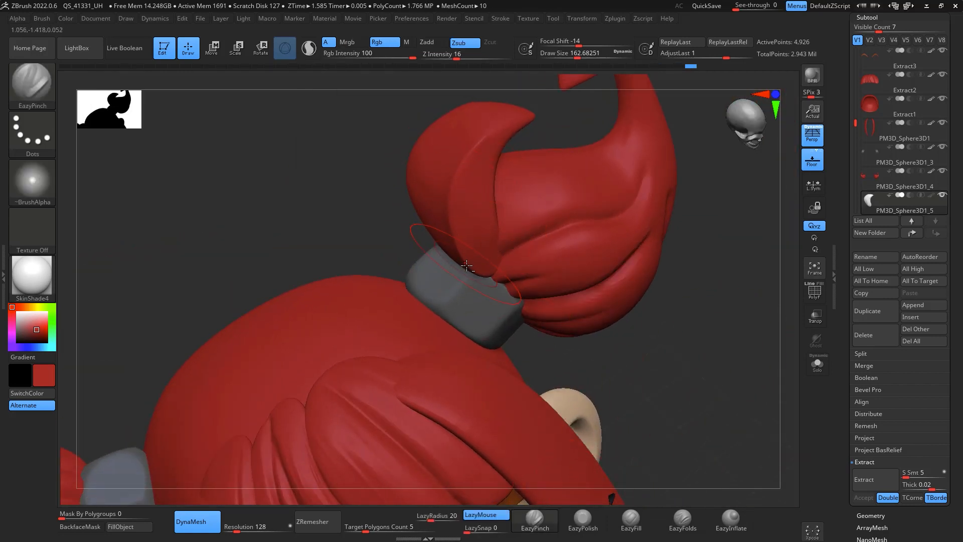
drag(517, 123, 570, 101)
key(shift)
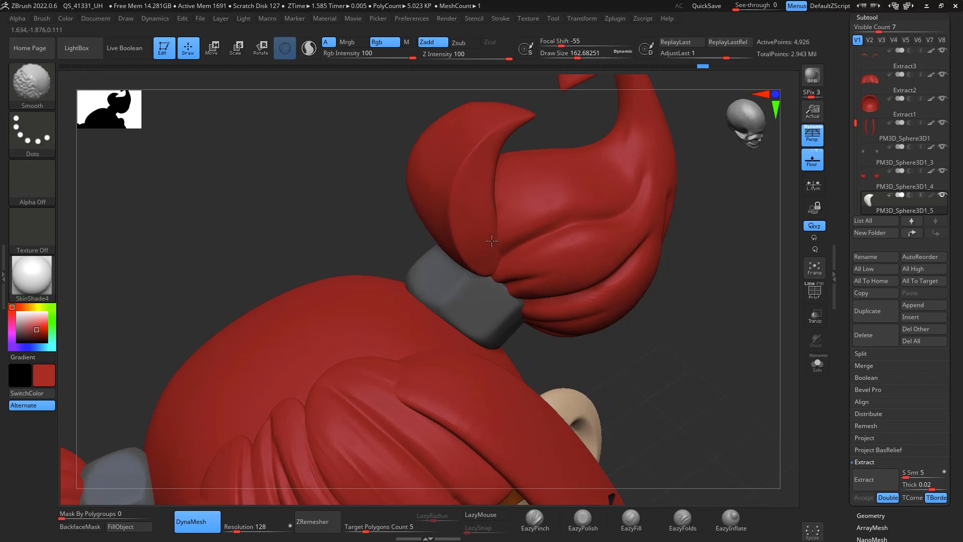
drag(703, 358, 734, 401)
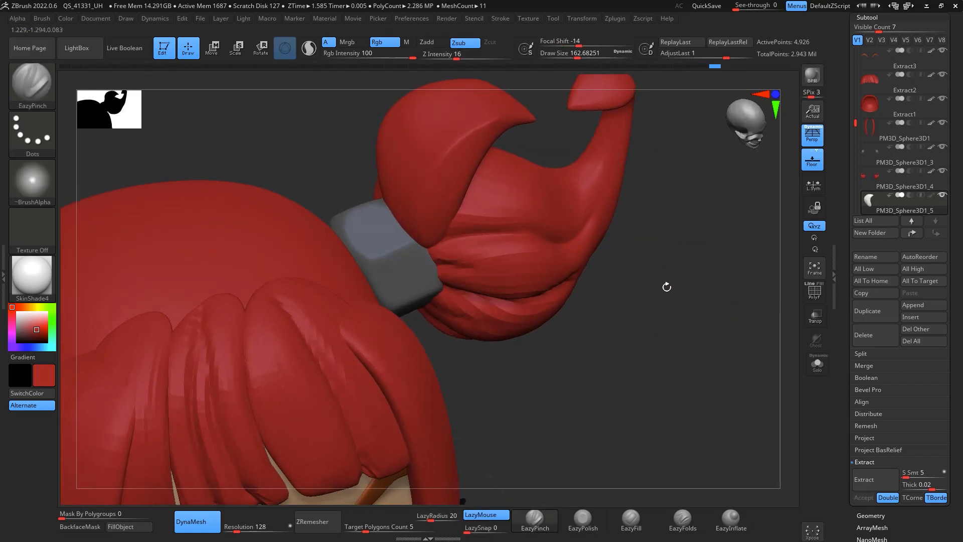
Step: Adjust the horn's orientation at its base with the Transpose gizmo
key(e)
drag(426, 224, 439, 233)
shift+drag(630, 316, 673, 286)
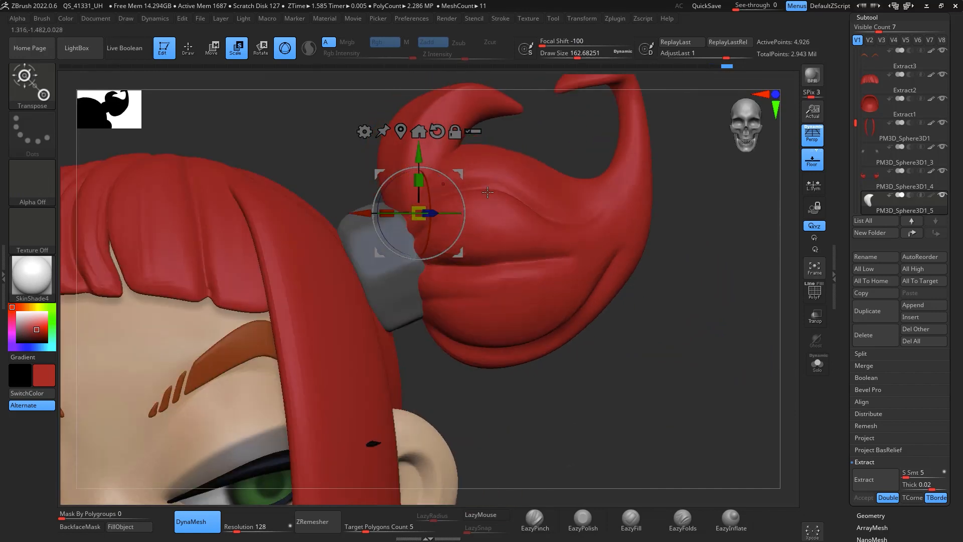
drag(454, 185, 459, 189)
drag(676, 263, 652, 292)
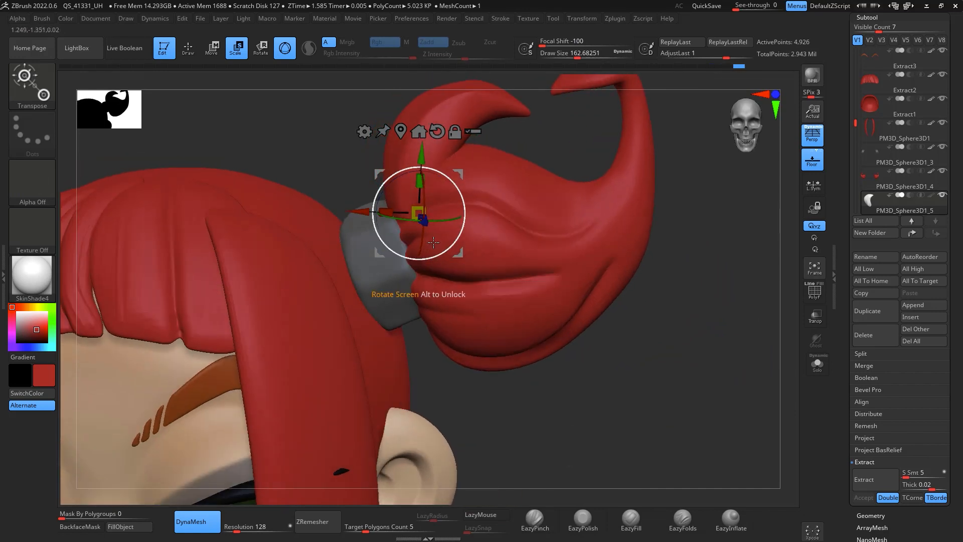
drag(426, 225, 432, 231)
drag(465, 170, 462, 173)
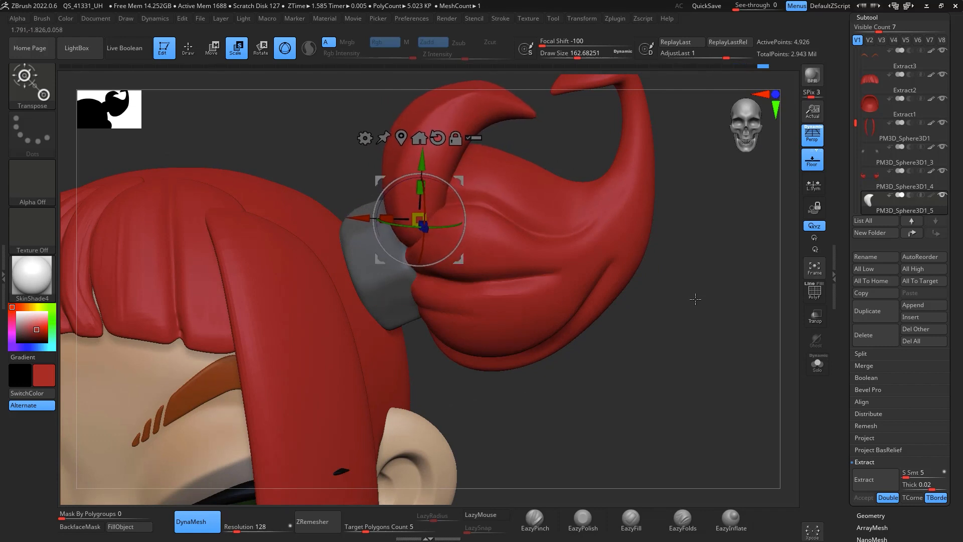
Step: Mirror the curled horn onto the opposite bun with SubTool Master's Mirror
key(q)
mouse_move(697, 332)
alt+mouse_down()
mouse_move(697, 265)
mouse_move(697, 279)
mouse_move(743, 316)
mouse_move(753, 280)
alt+mouse_up()
click(621, 20)
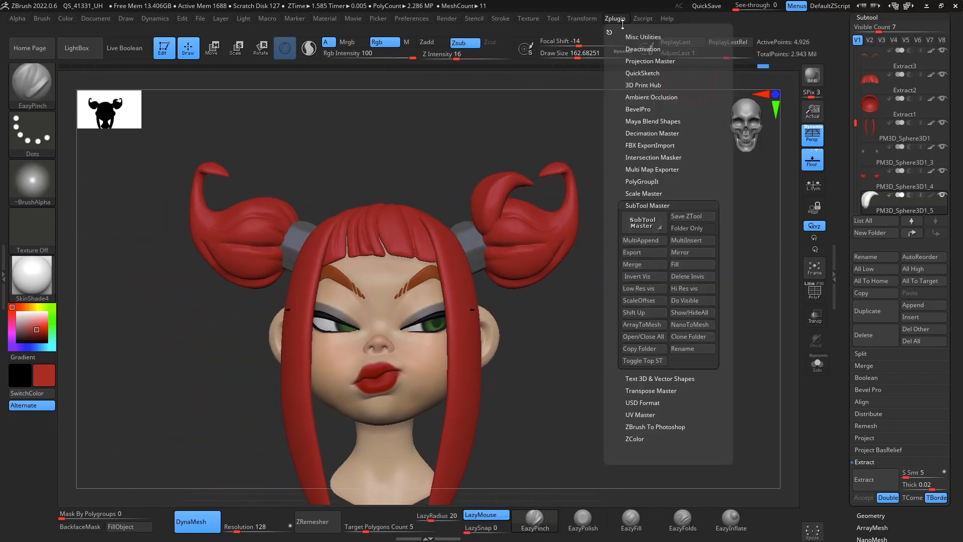
click(673, 252)
click(452, 261)
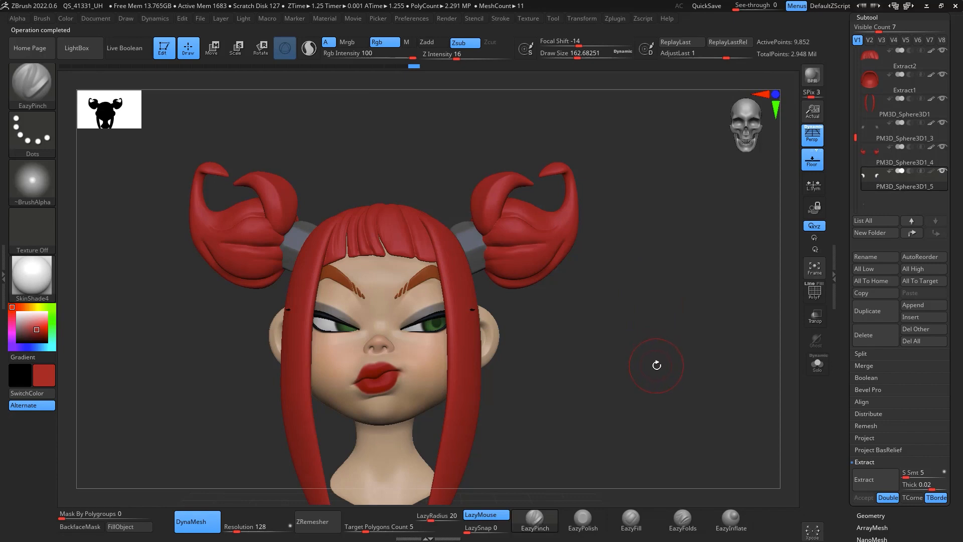
Step: Switch to the Move brush, raise its draw size to about 365, and nudge the mirrored horn's shape
key(b)
key(m)
key(v)
key(space)
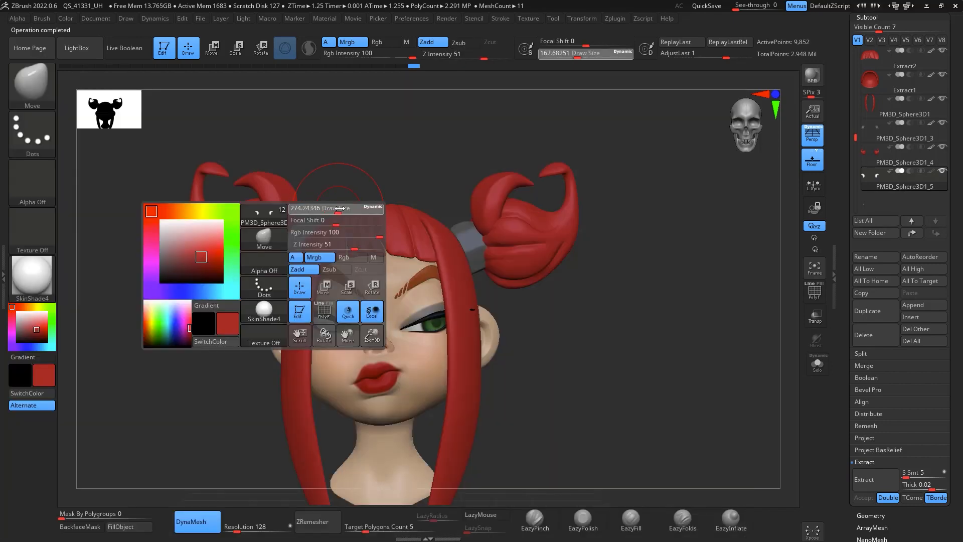
key(space)
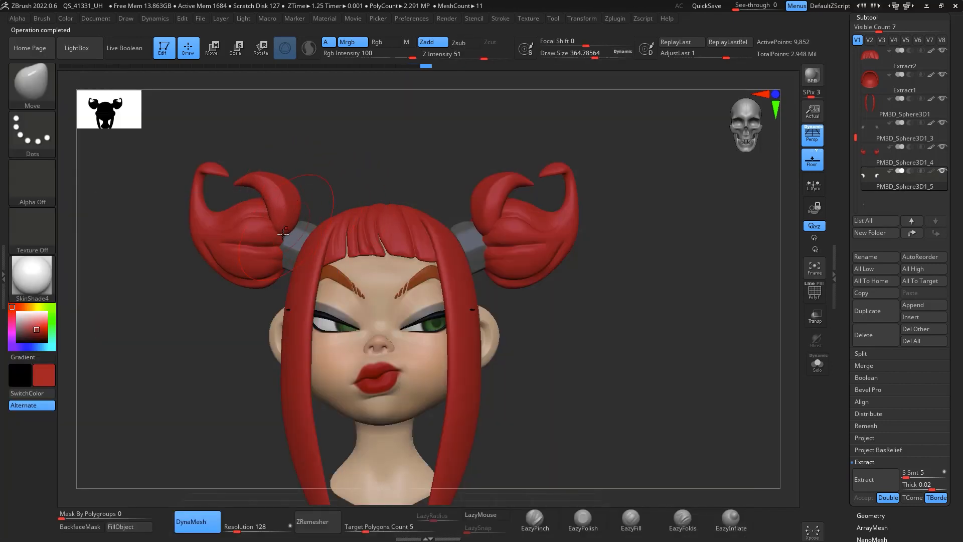
drag(282, 208, 290, 205)
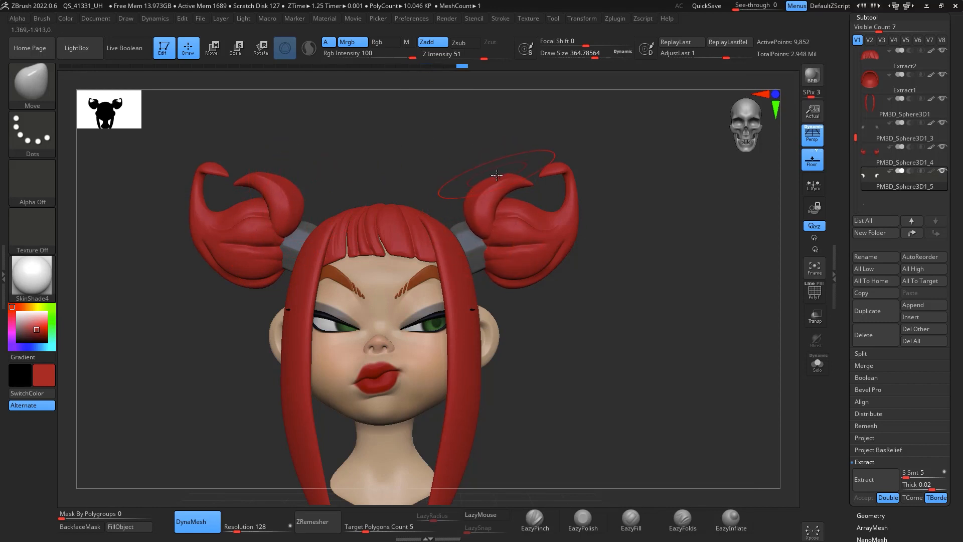
drag(641, 351, 724, 301)
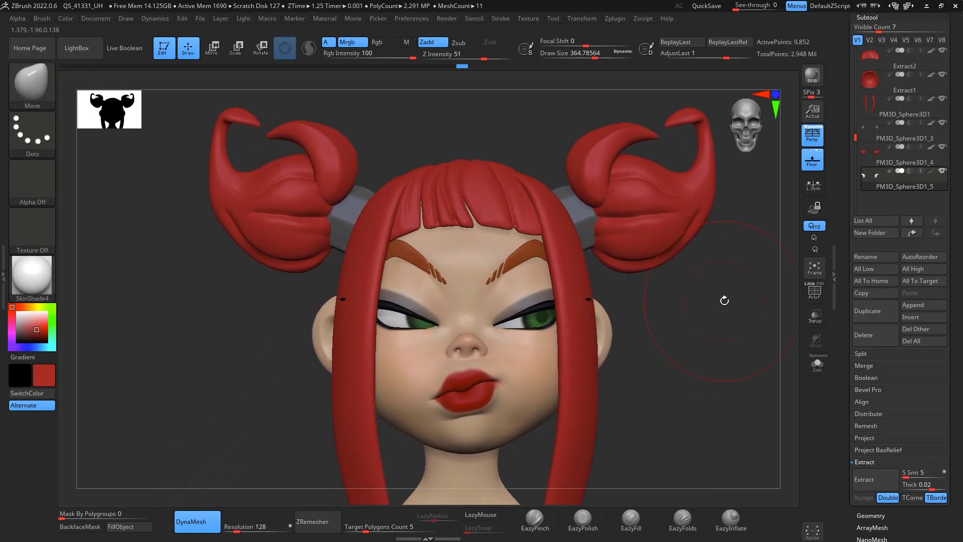